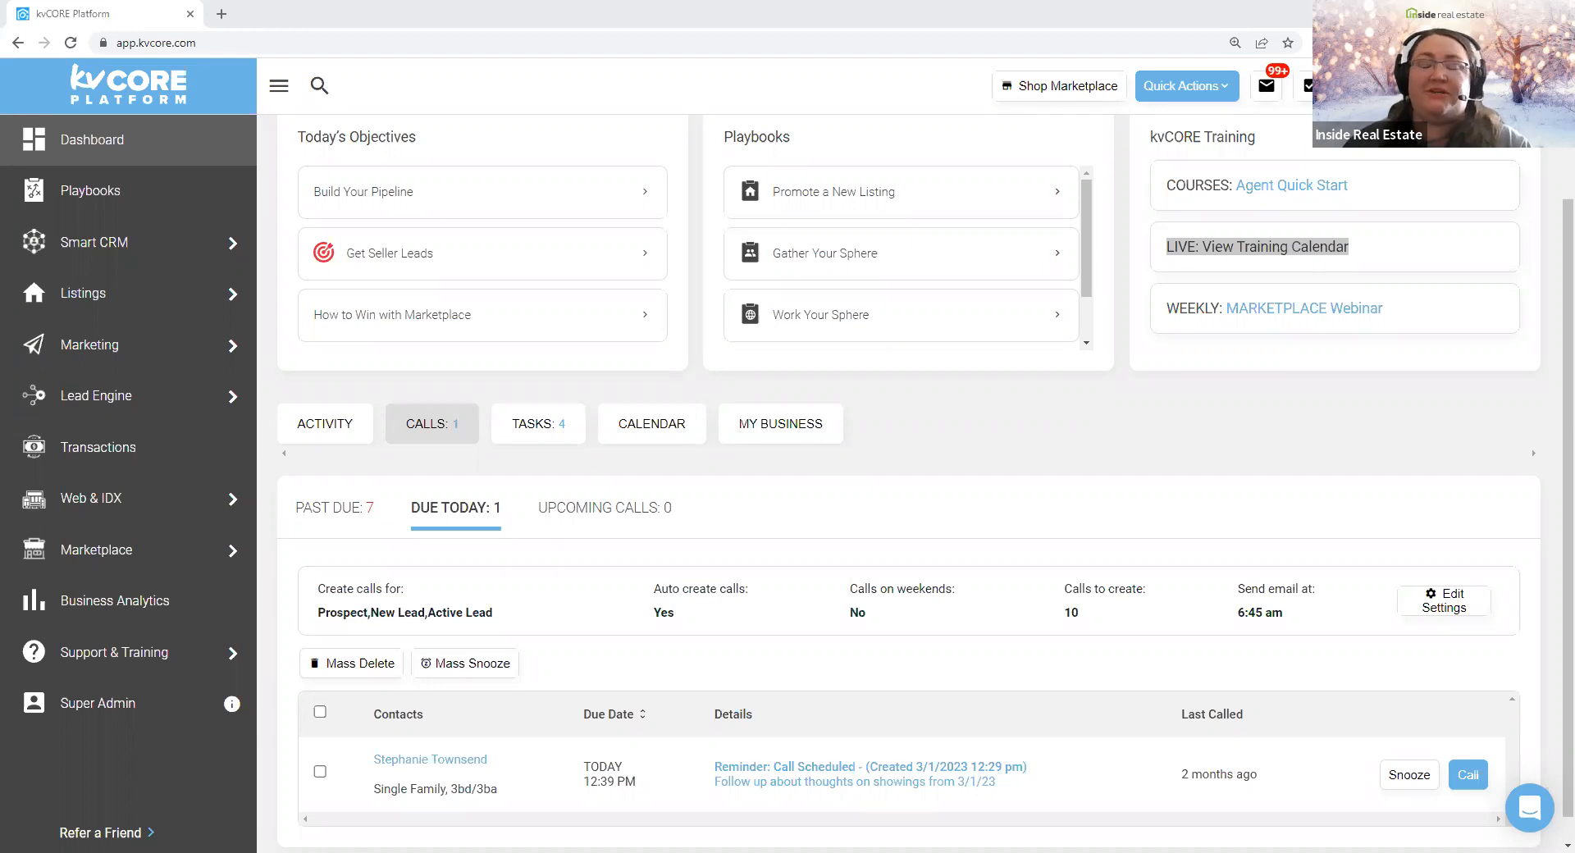
- Open the record of the contact due for a call today and start scheduling a new call for them
left_click(419, 761)
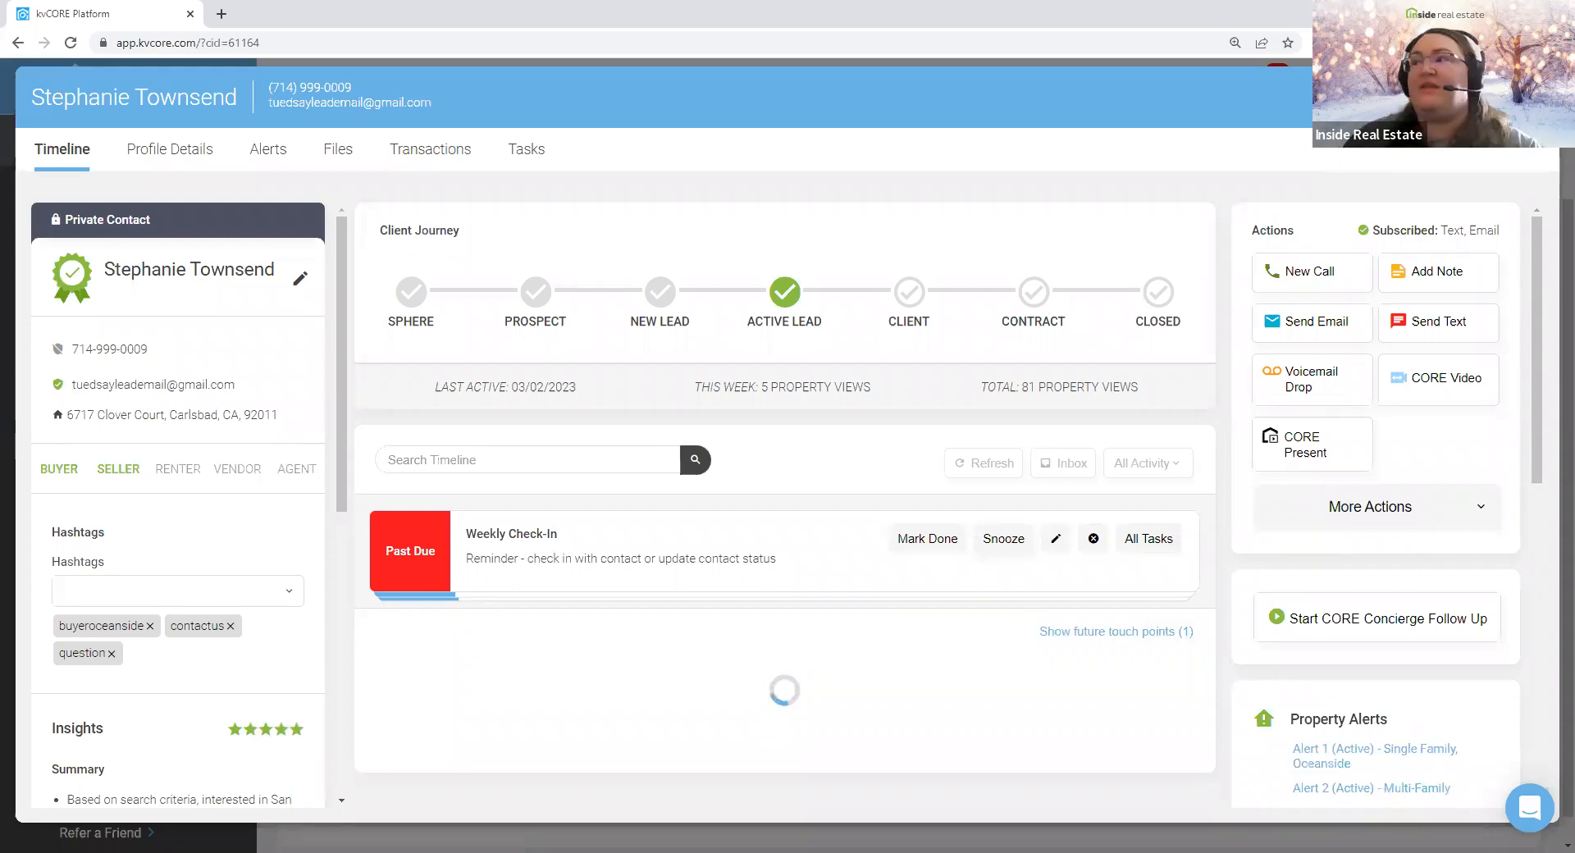
key("ctrl")
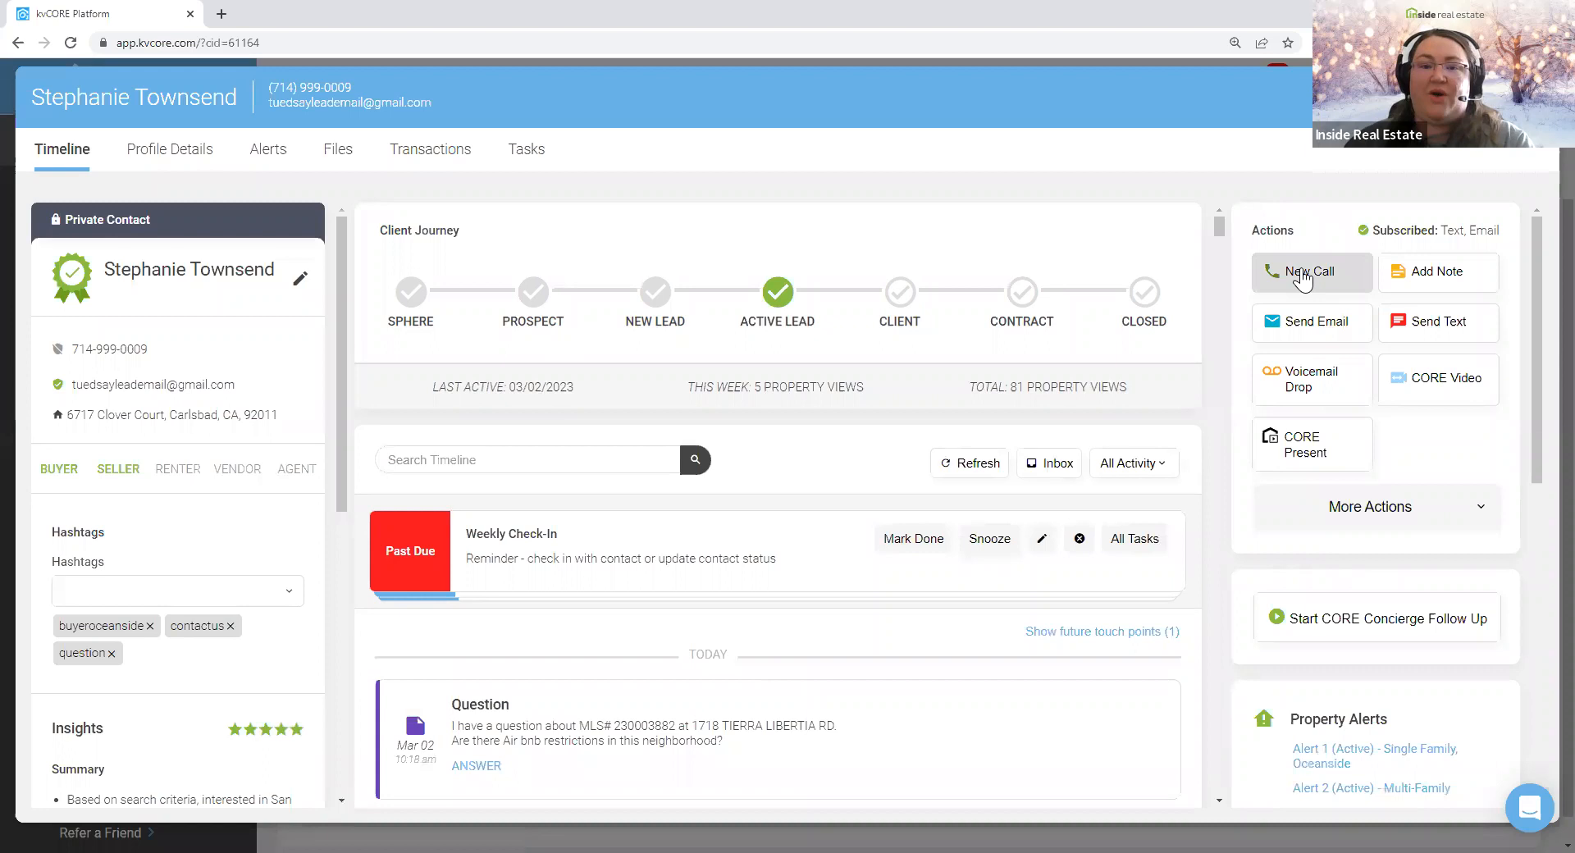
left_click(1304, 279)
key("ctrl")
left_click(604, 223)
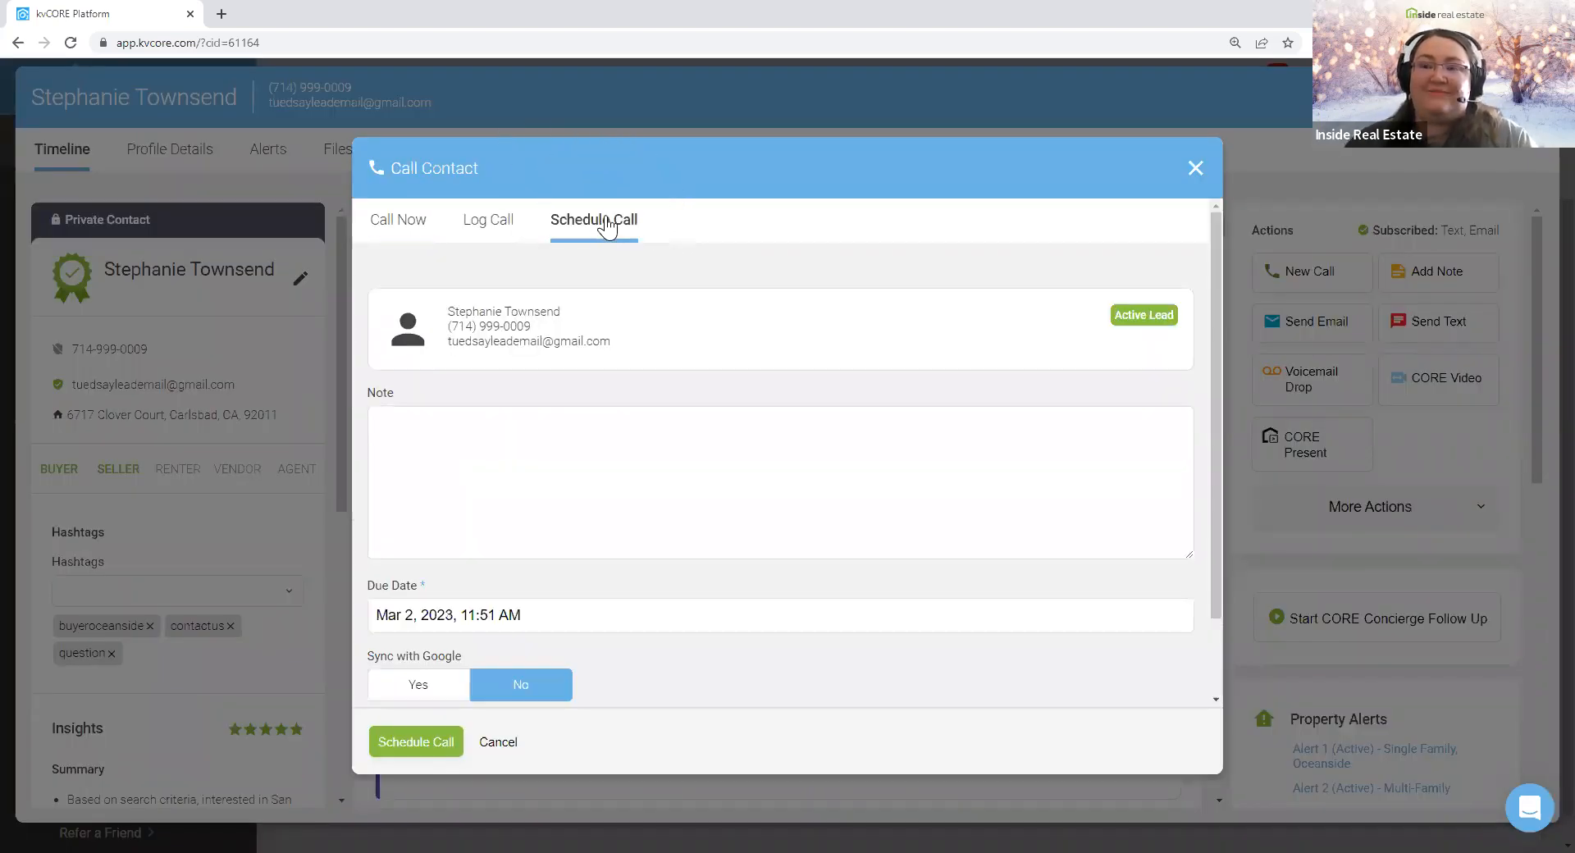
- Enter the call note "LVM on 3/2 about qualification status. This will be my second call attempt"
left_click(528, 430)
type("LVM on")
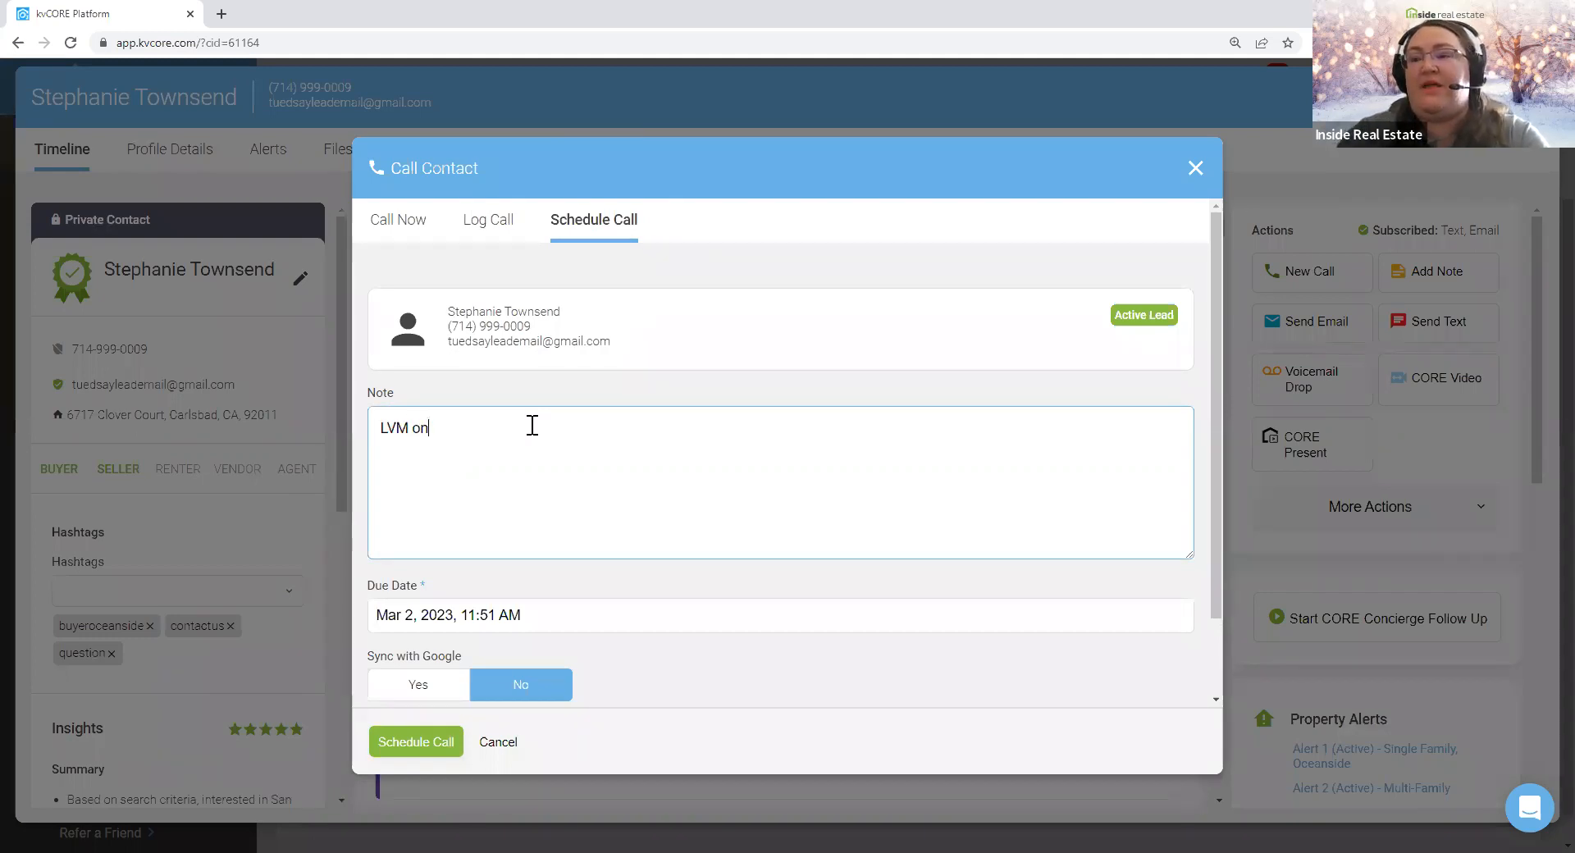
type(" 3/2 about")
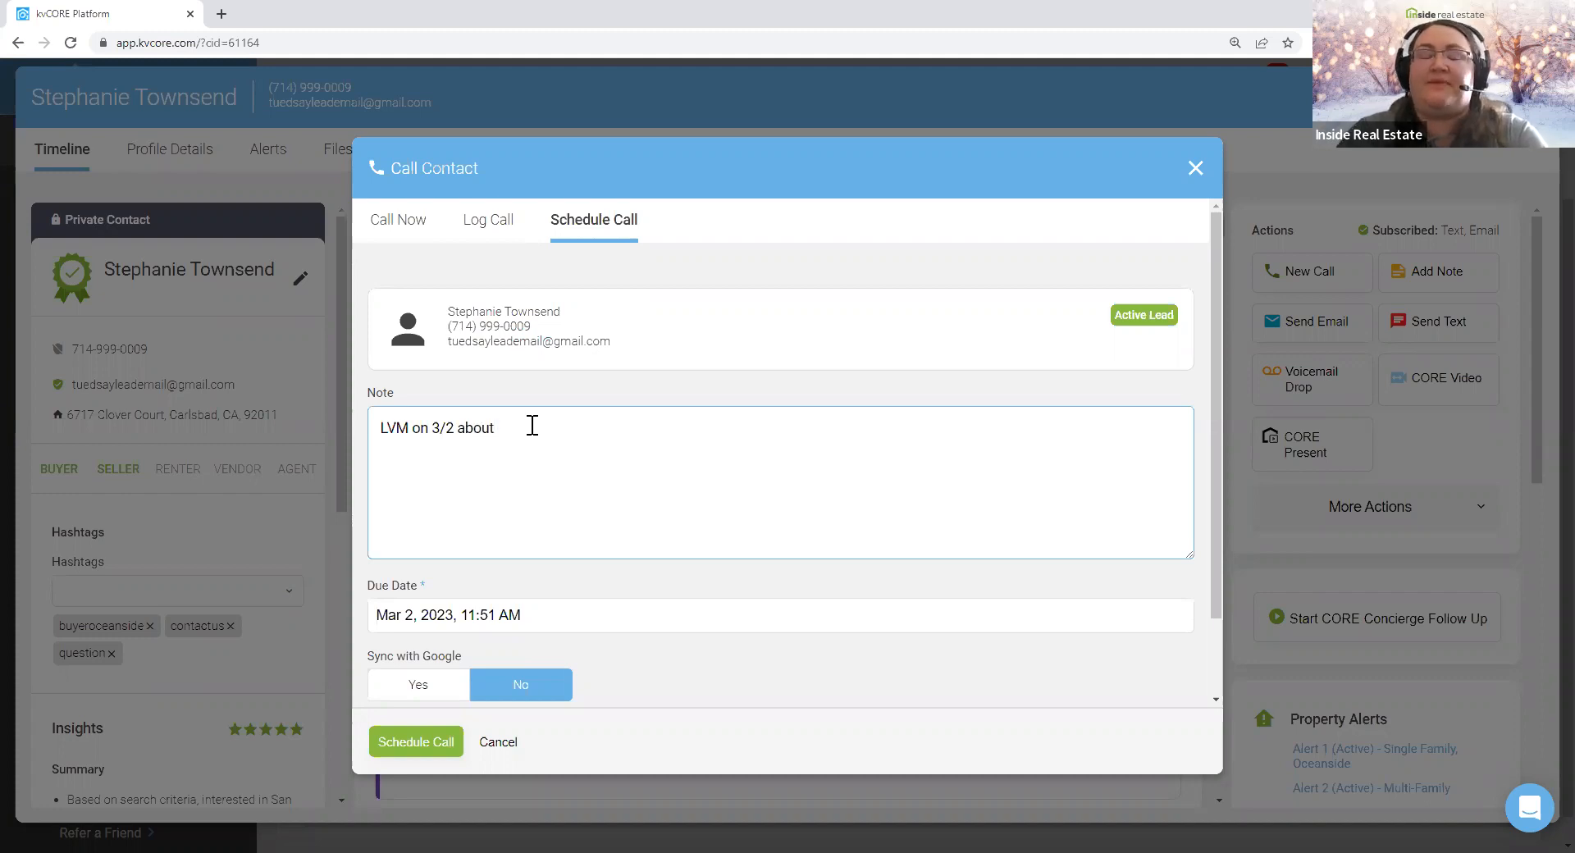
type(" qual")
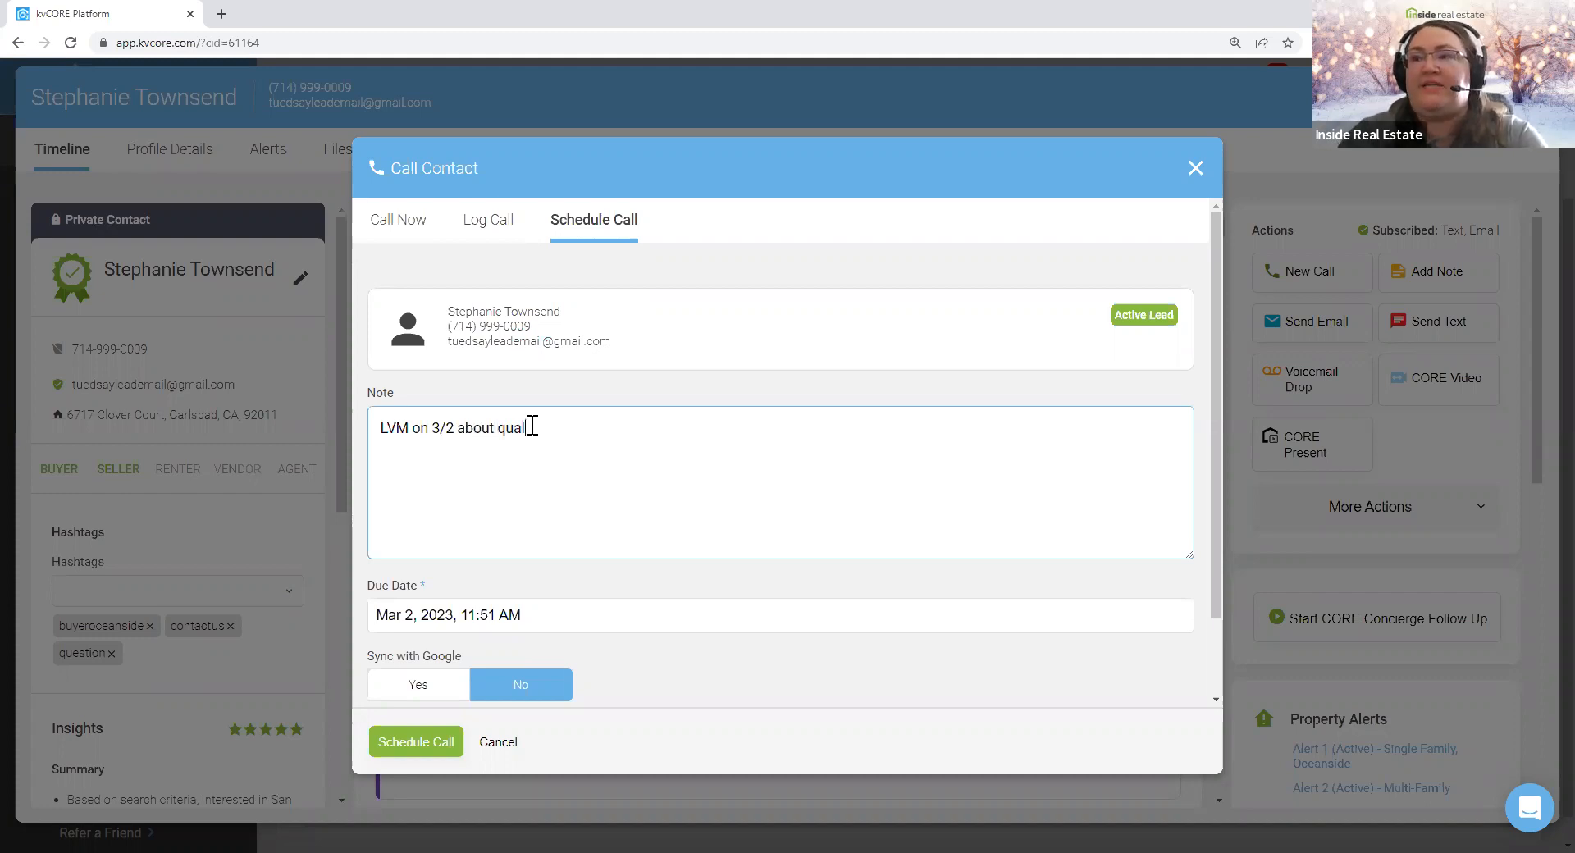
type("ification stat")
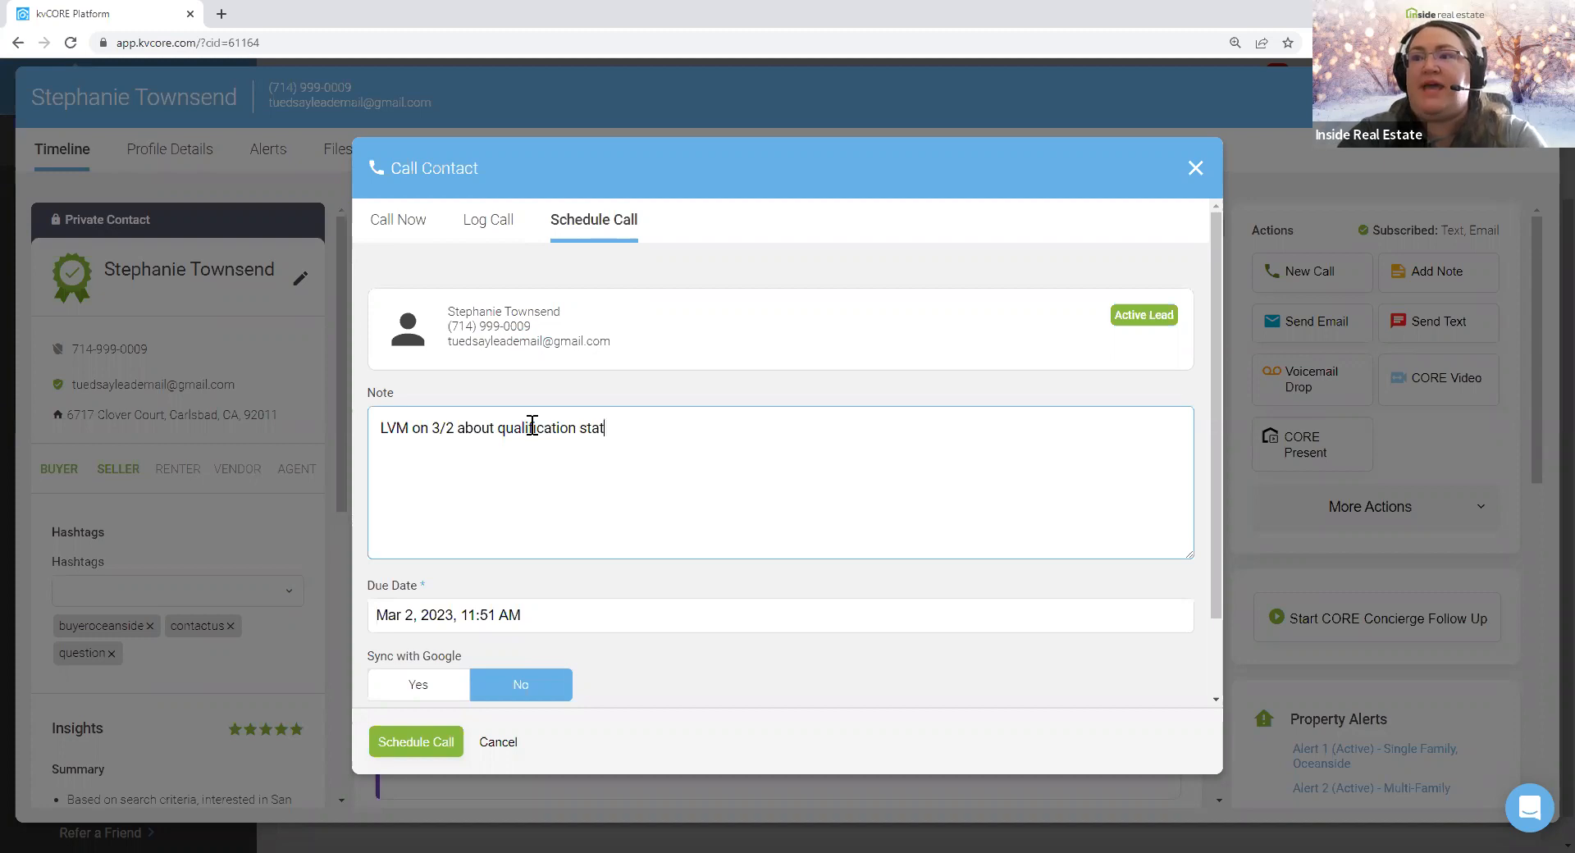
type("us. This")
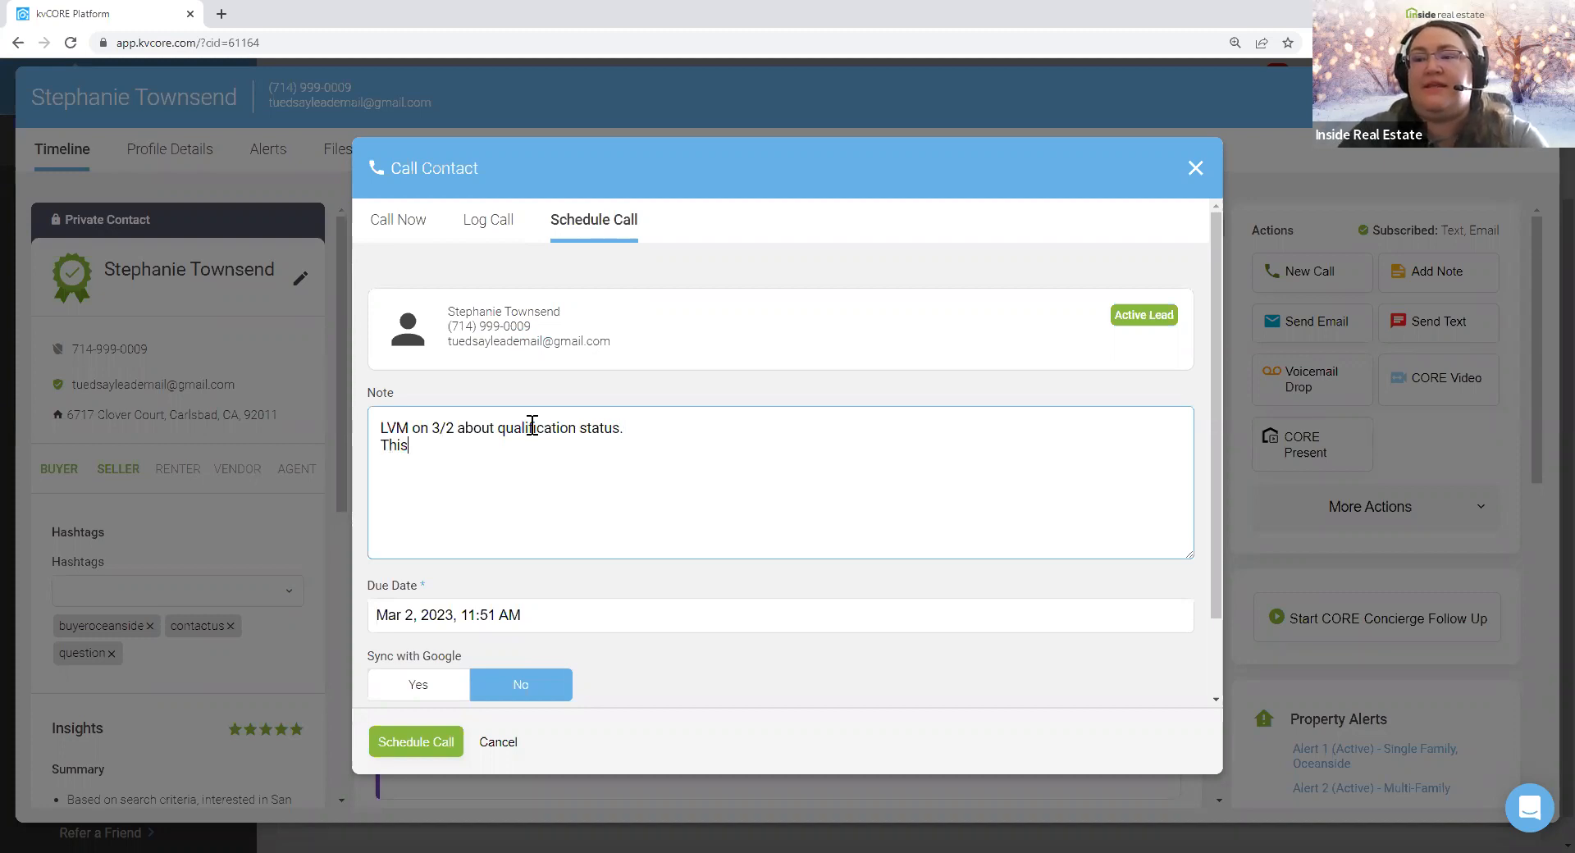
type(" will be my se")
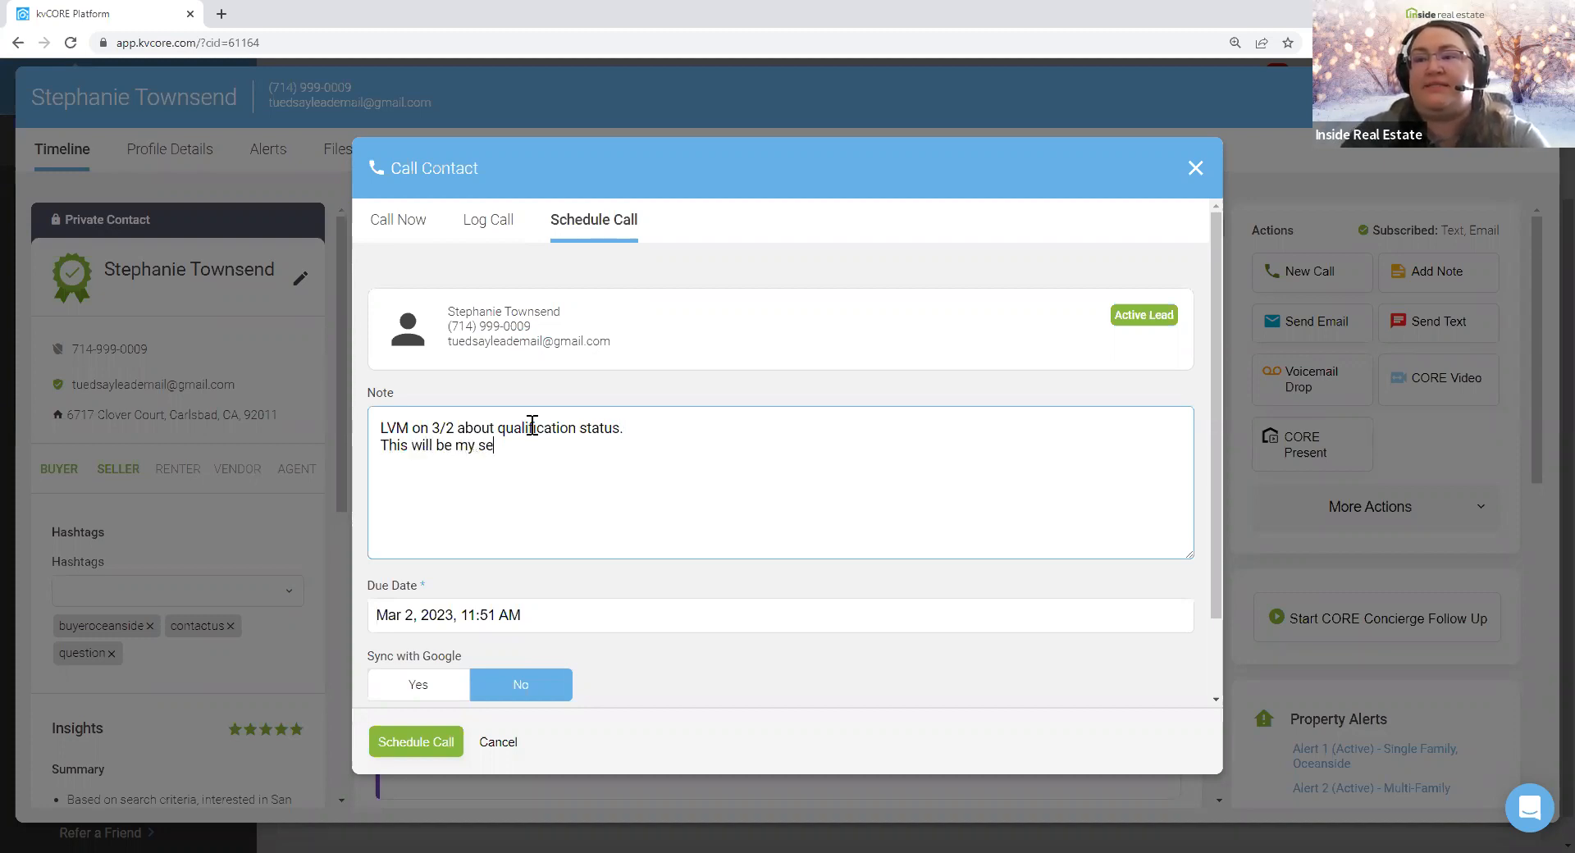
type("cond call attempt")
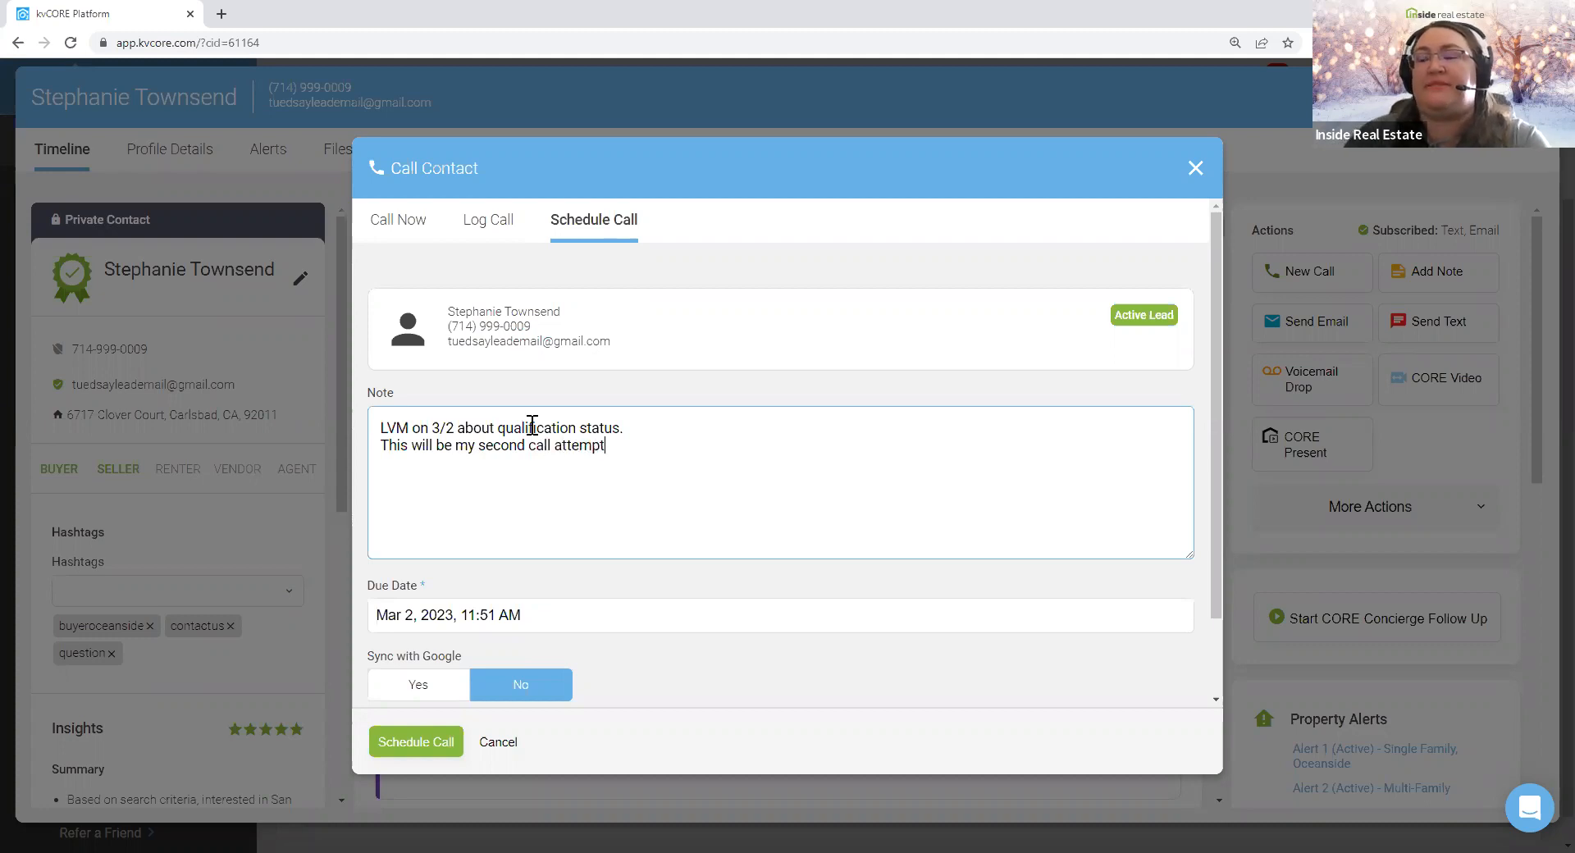
- Set the scheduled call's due date to Mar 2, 2023 at 4:15 PM
left_click(485, 615)
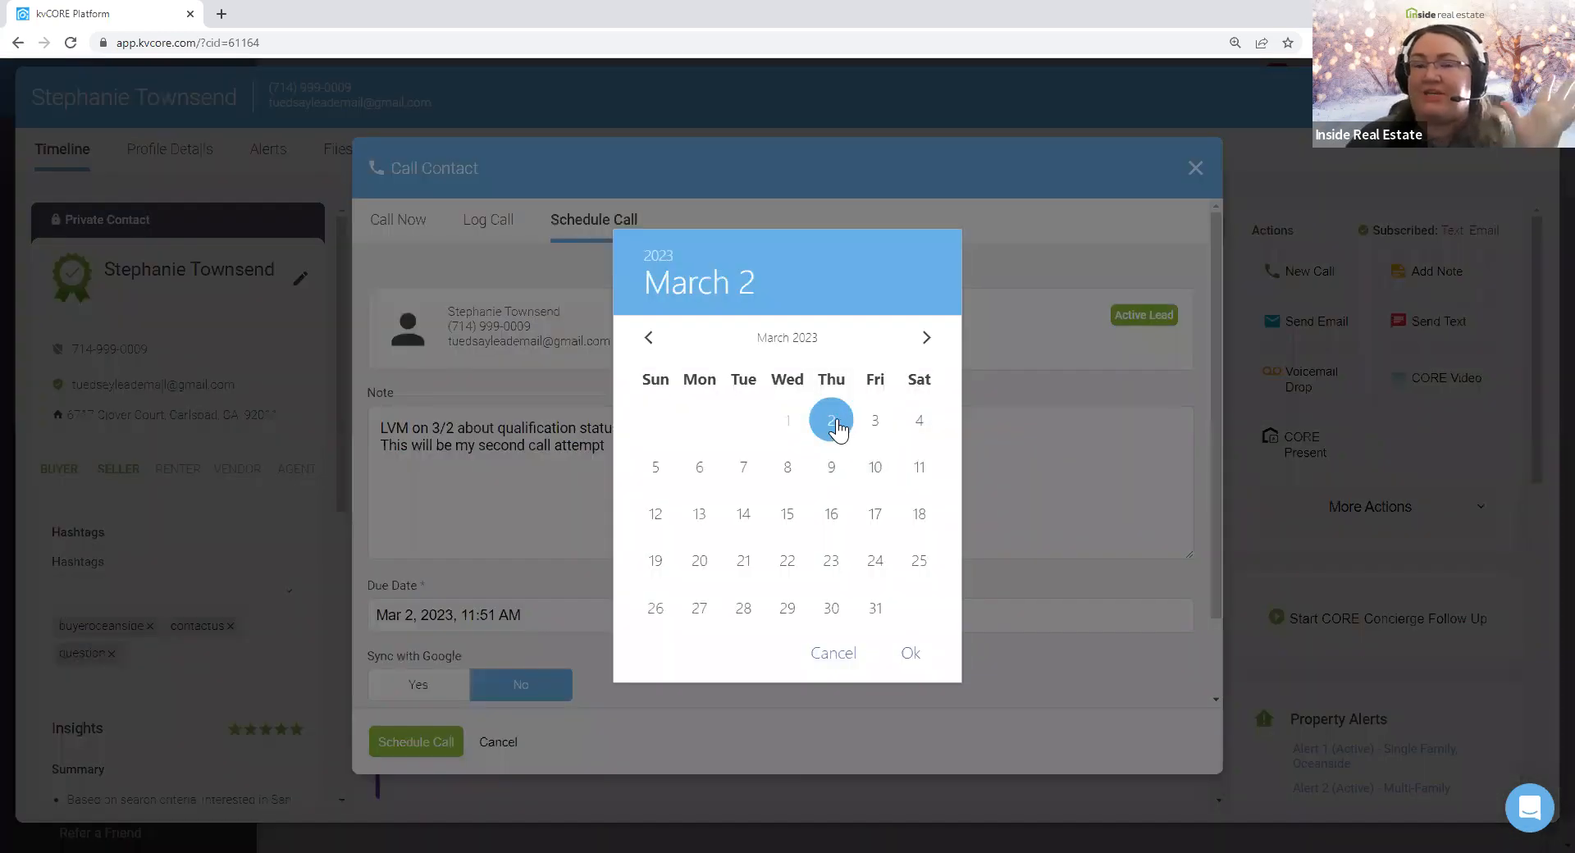
left_click(911, 654)
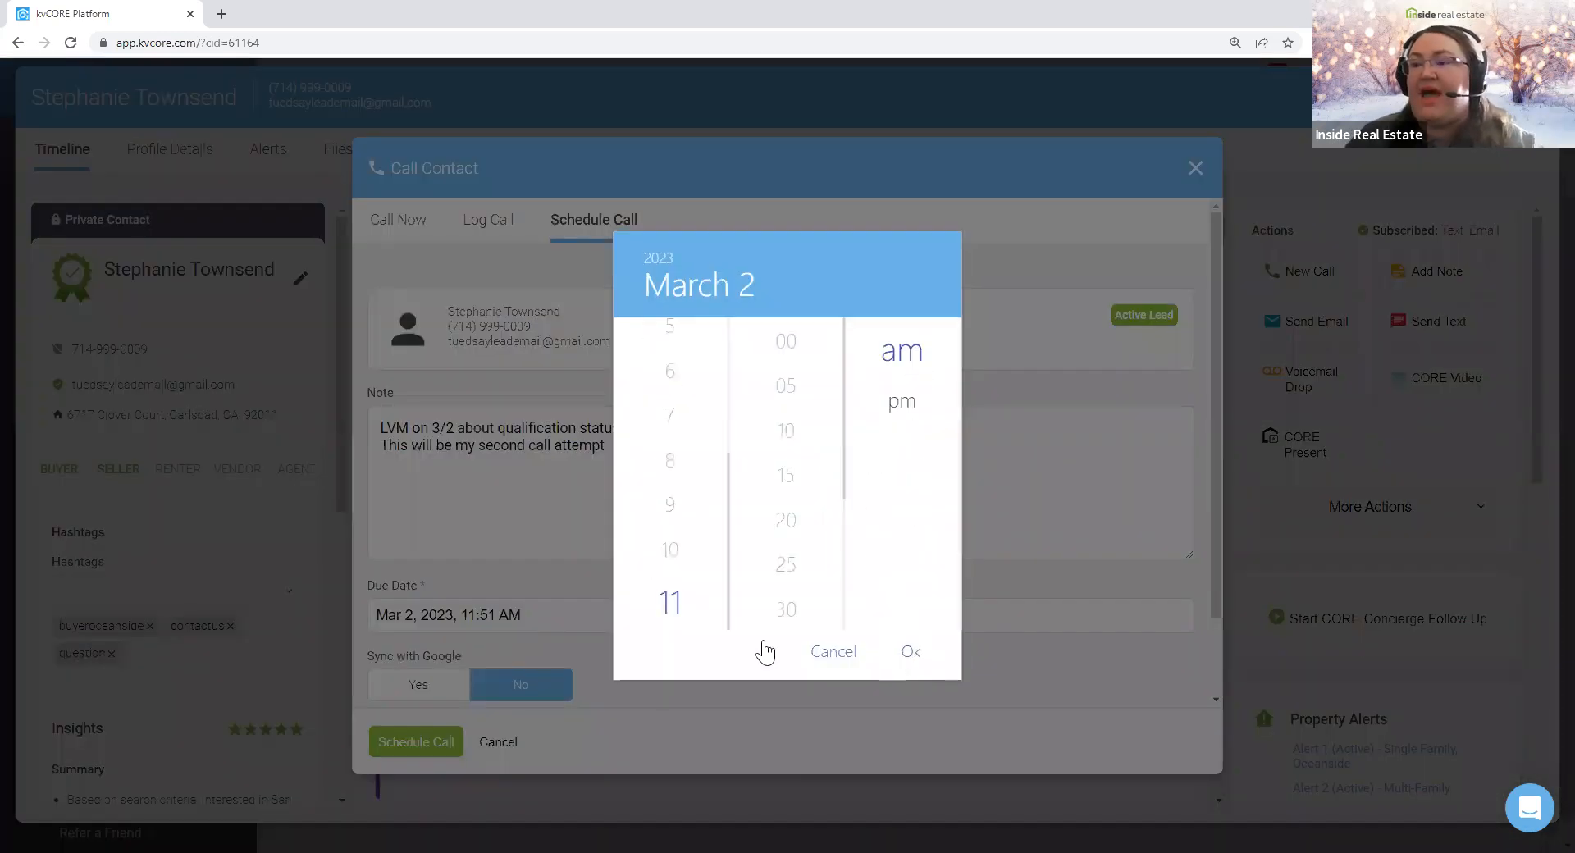
scroll(689, 543, "up", 3)
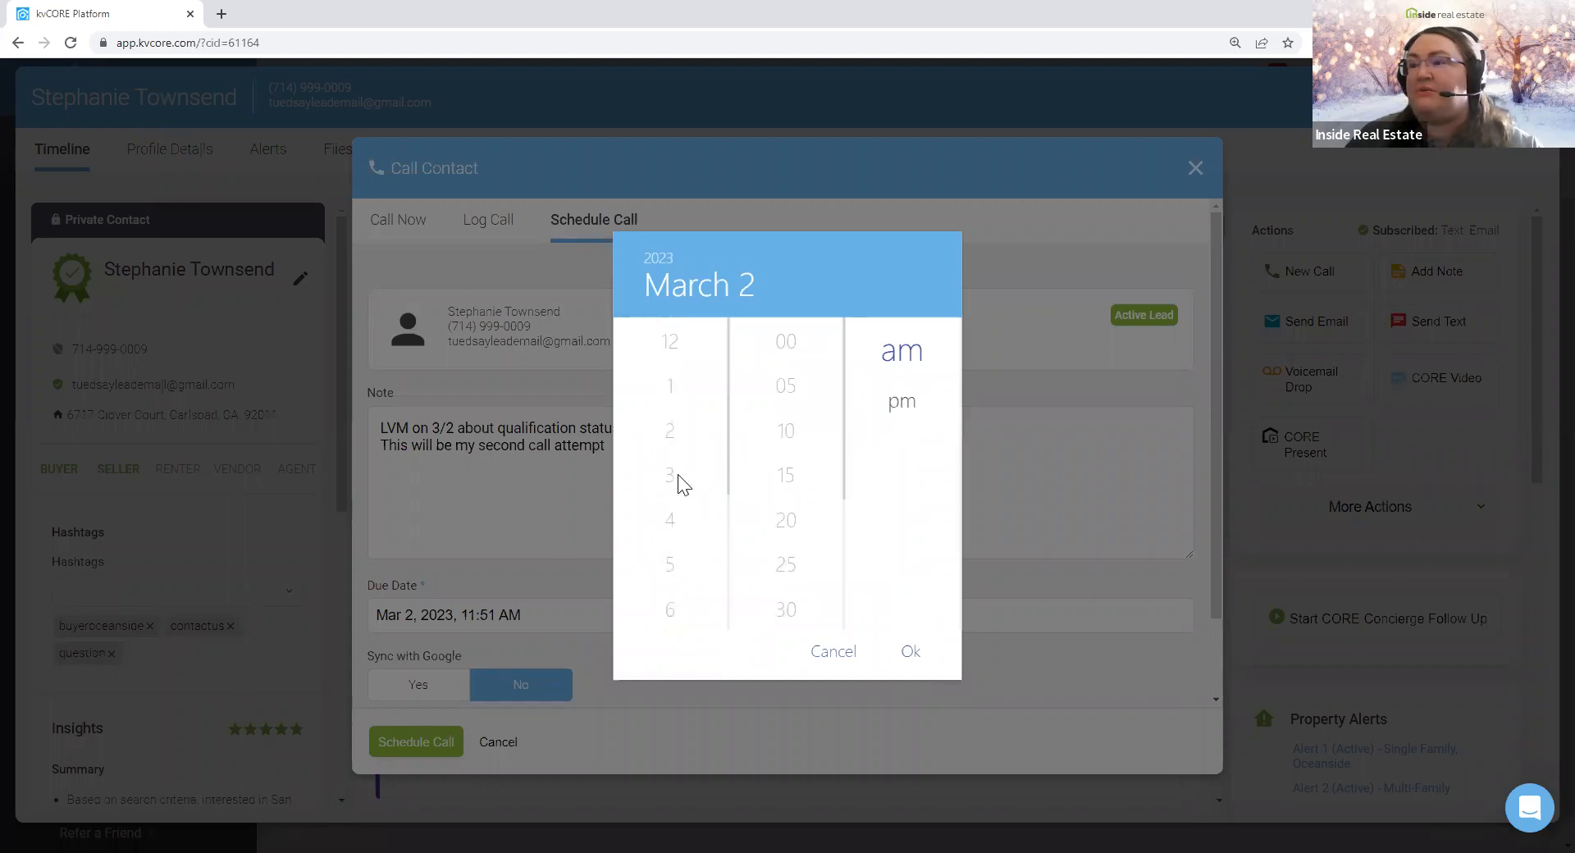
left_click(900, 406)
left_click(671, 529)
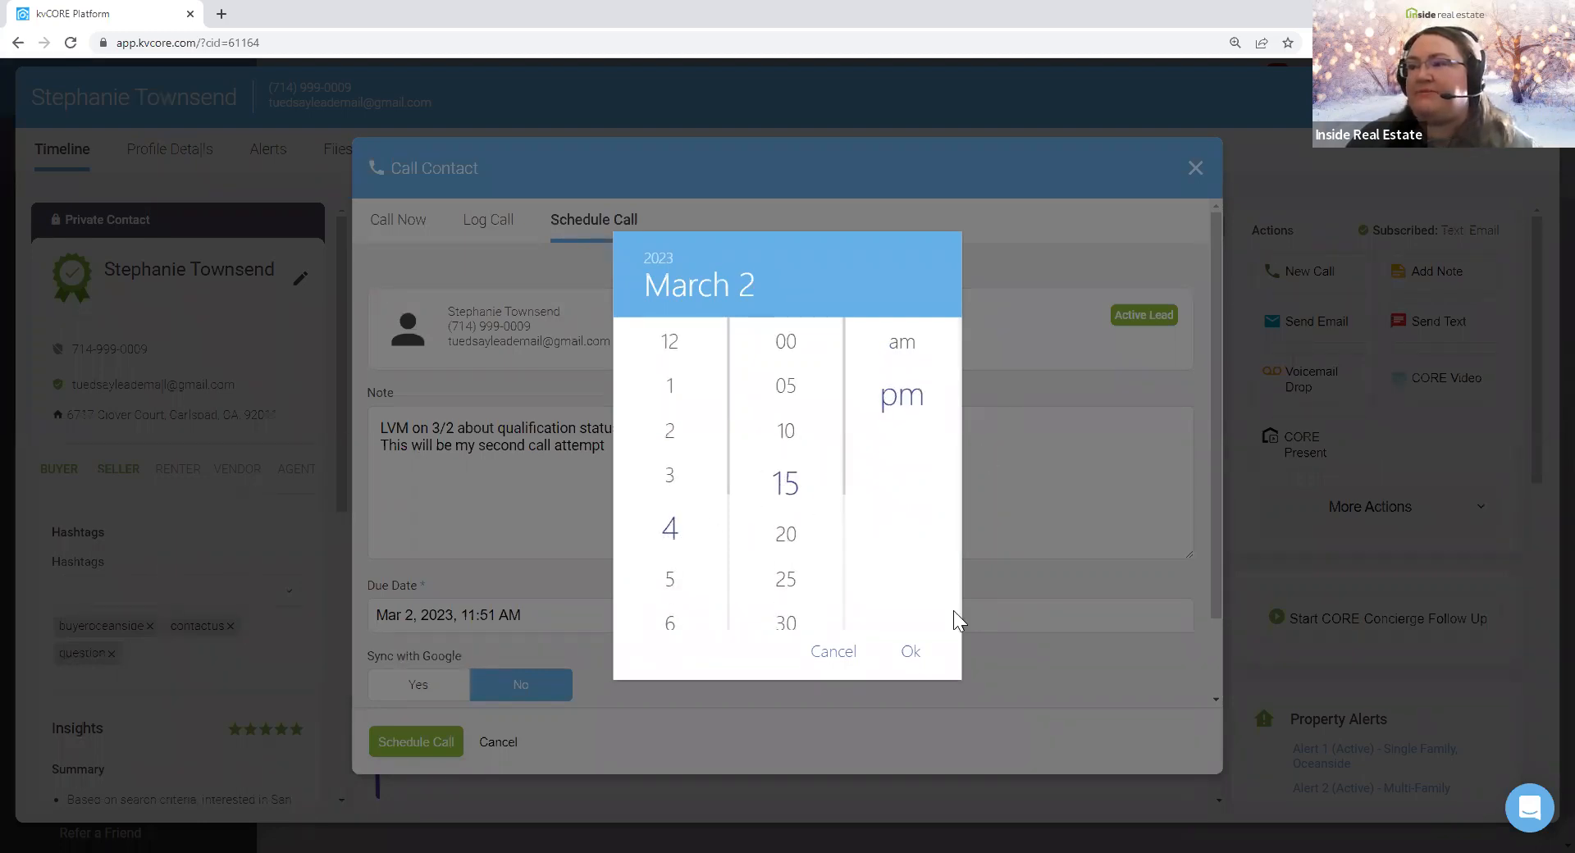
left_click(911, 652)
- Try repeat calls with 5 calls within the next 1 Year, and switch repeat calls back to No
scroll(876, 495, "down", 1)
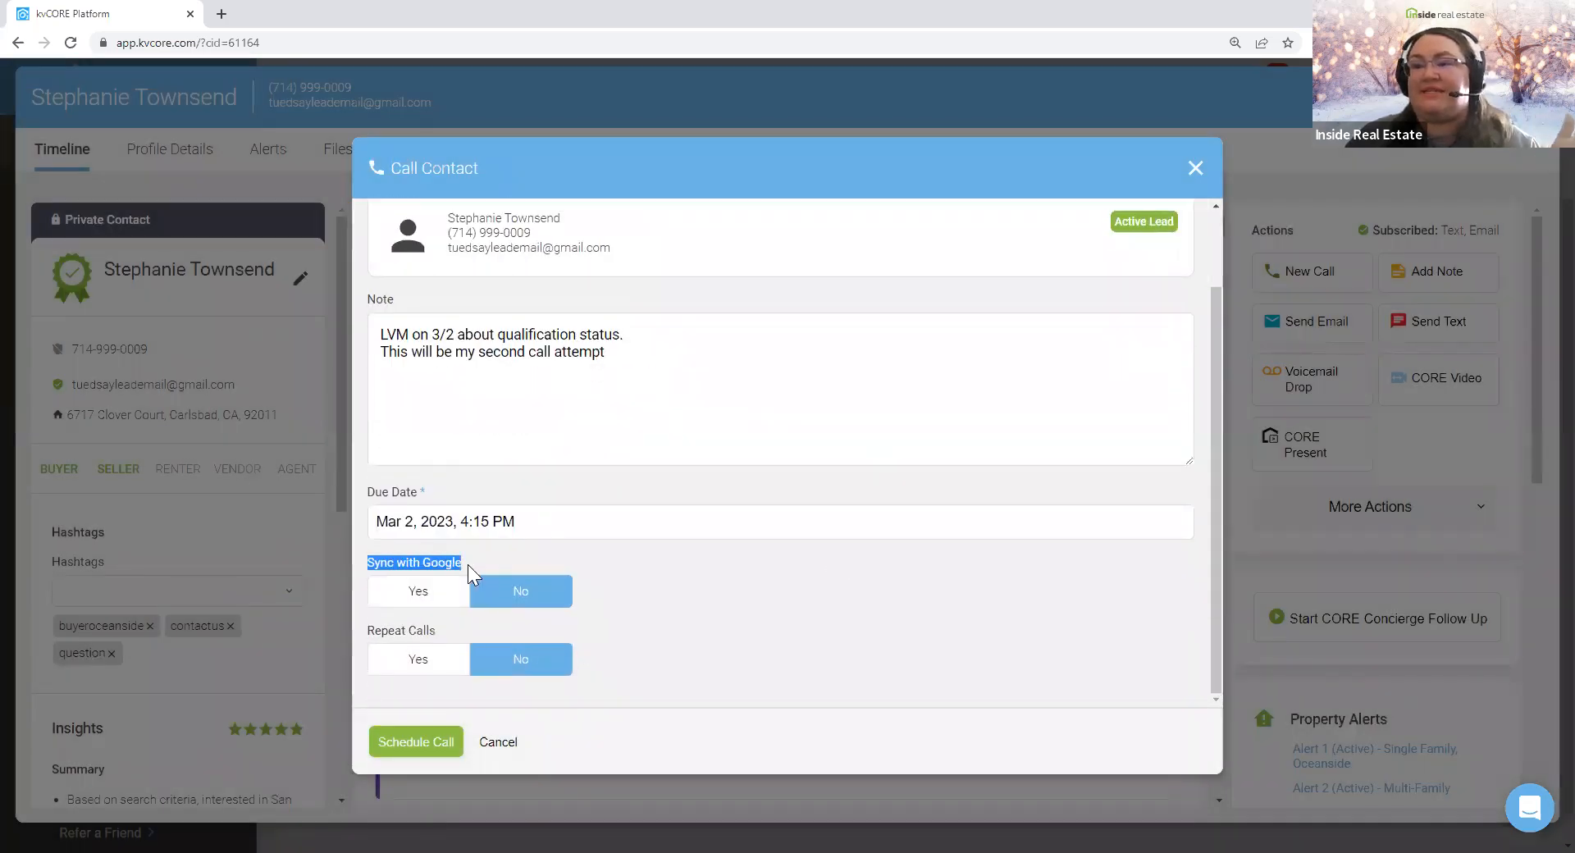
left_click_drag(367, 630, 448, 637)
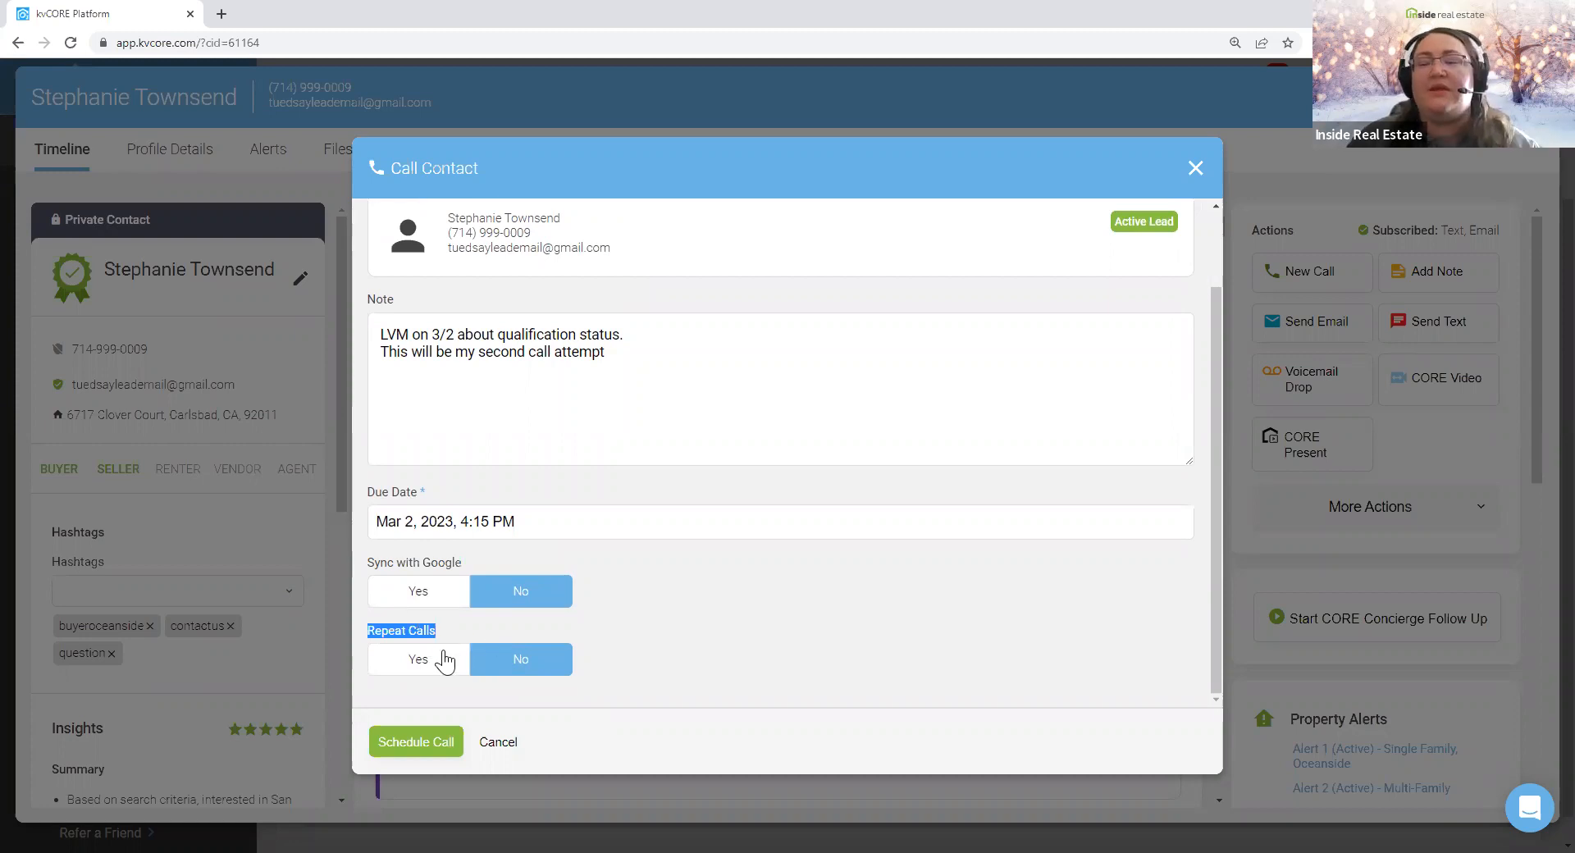
left_click(439, 659)
scroll(717, 651, "down", 1)
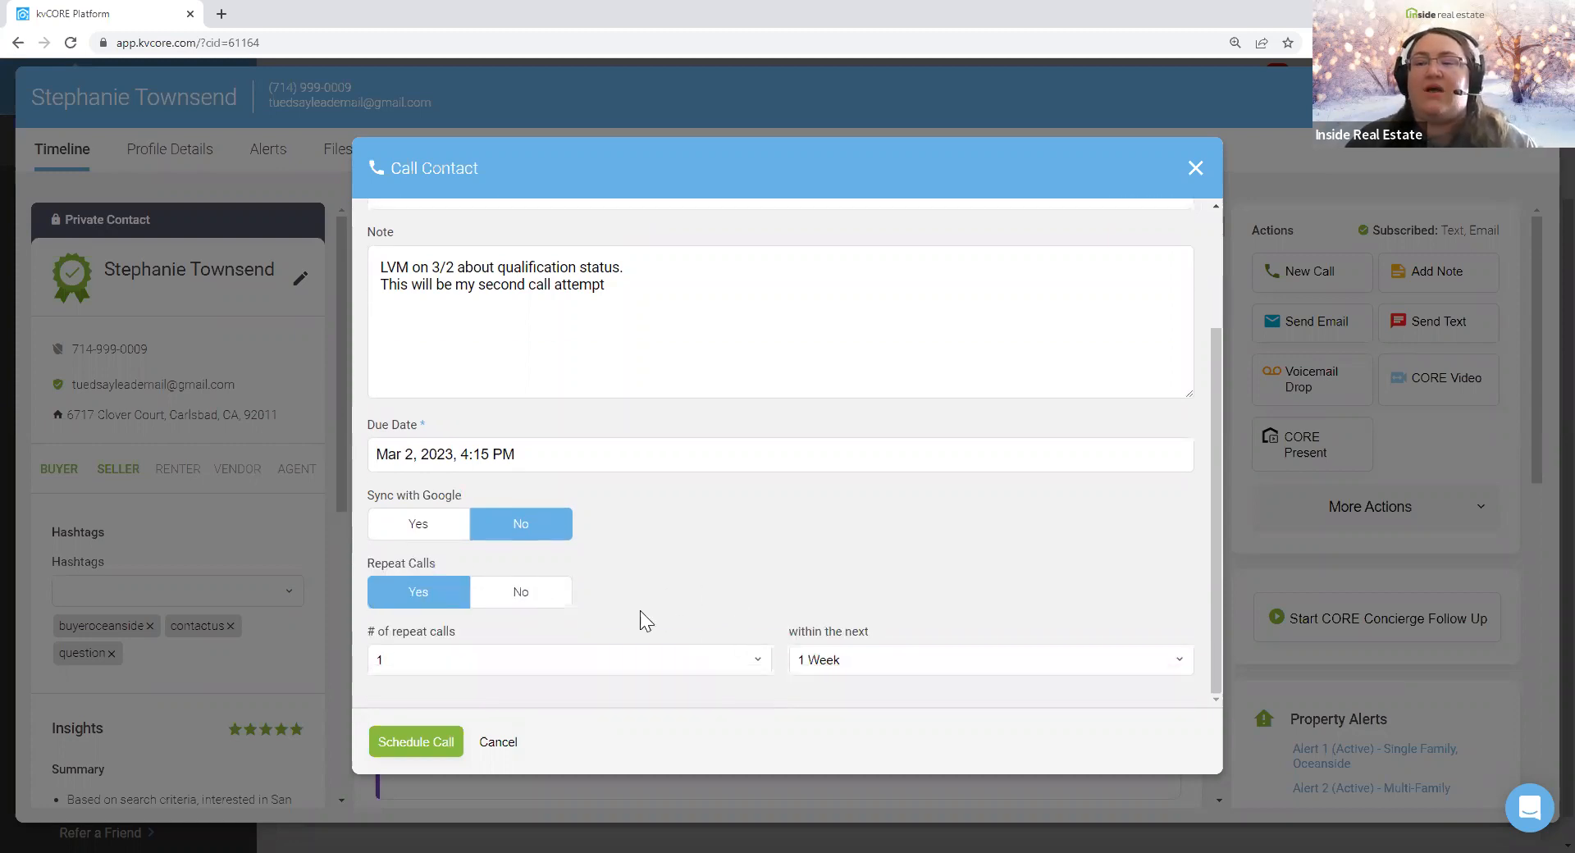
left_click(404, 661)
left_click(395, 744)
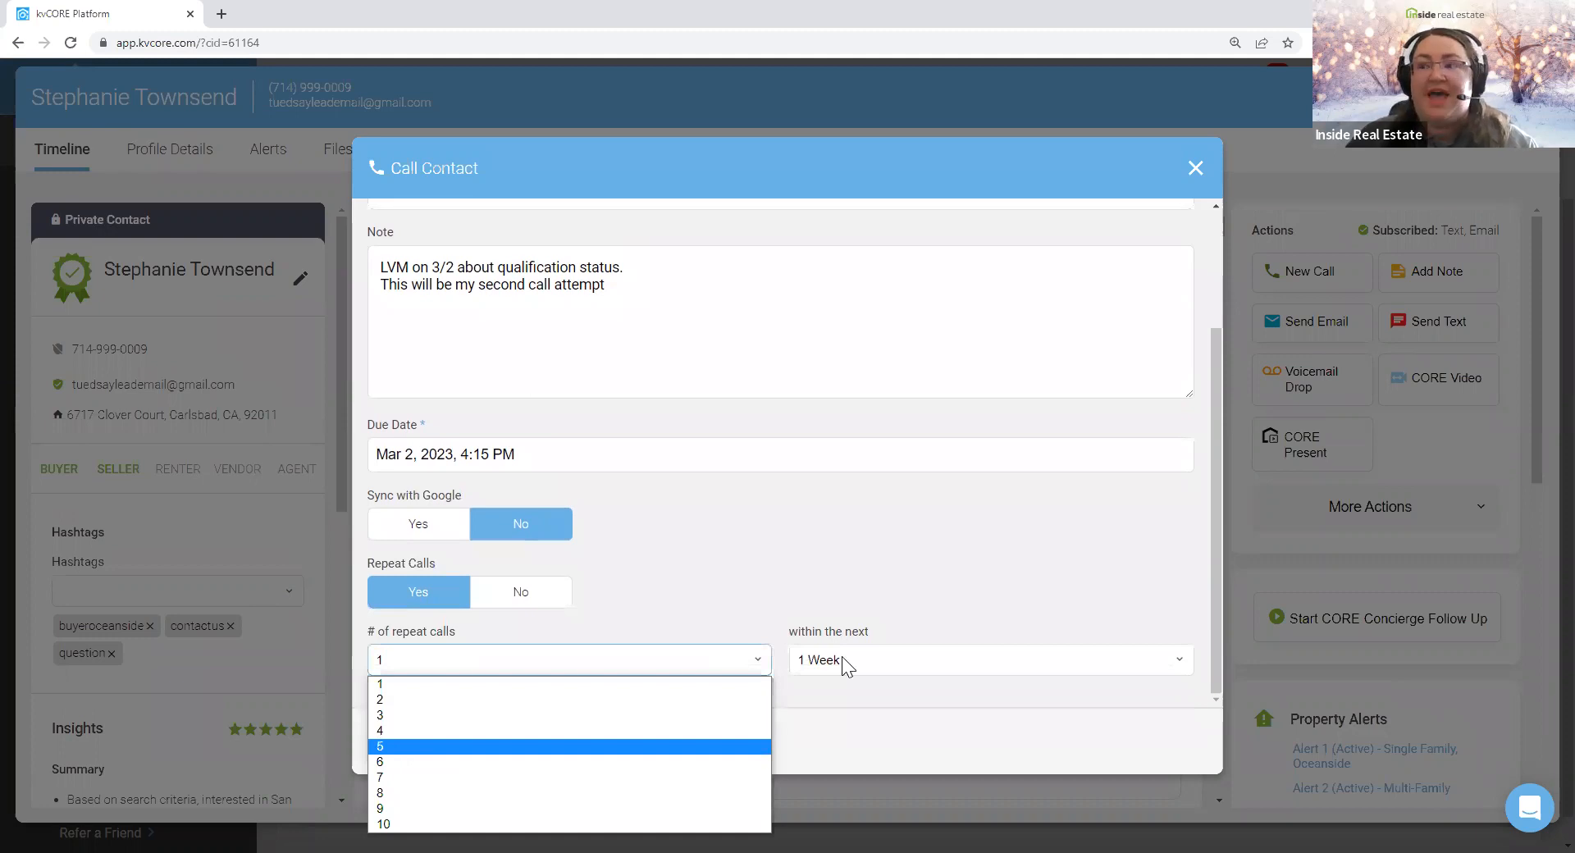
left_click(848, 662)
left_click(832, 761)
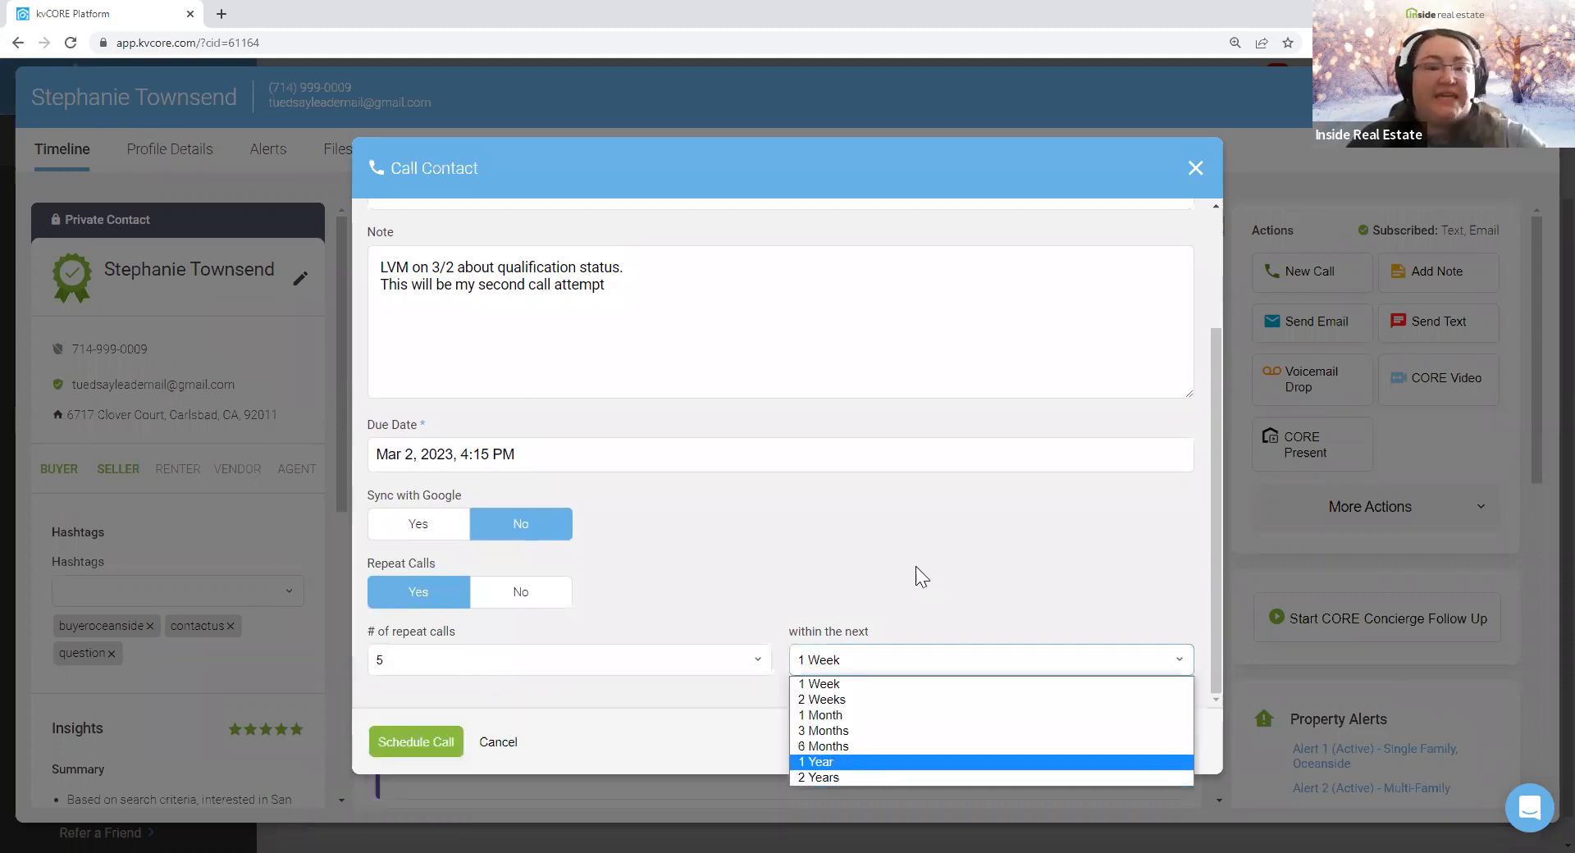
left_click(505, 601)
- Review the call note and schedule the follow-up call for the contact
scroll(580, 467, "up", 2)
left_click_drag(629, 456, 358, 411)
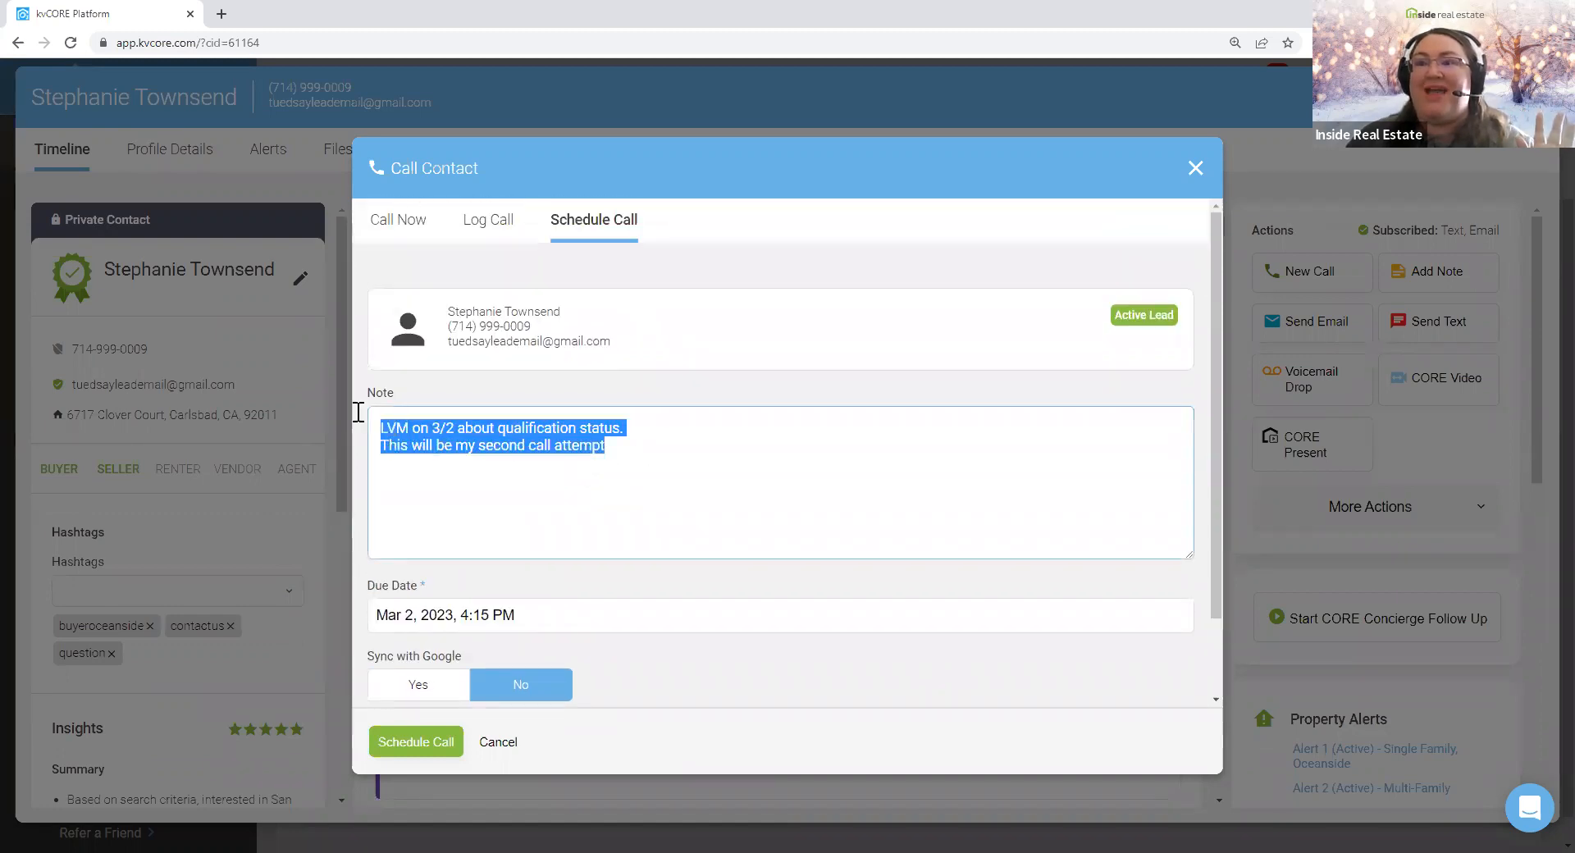
scroll(632, 514, "down", 1)
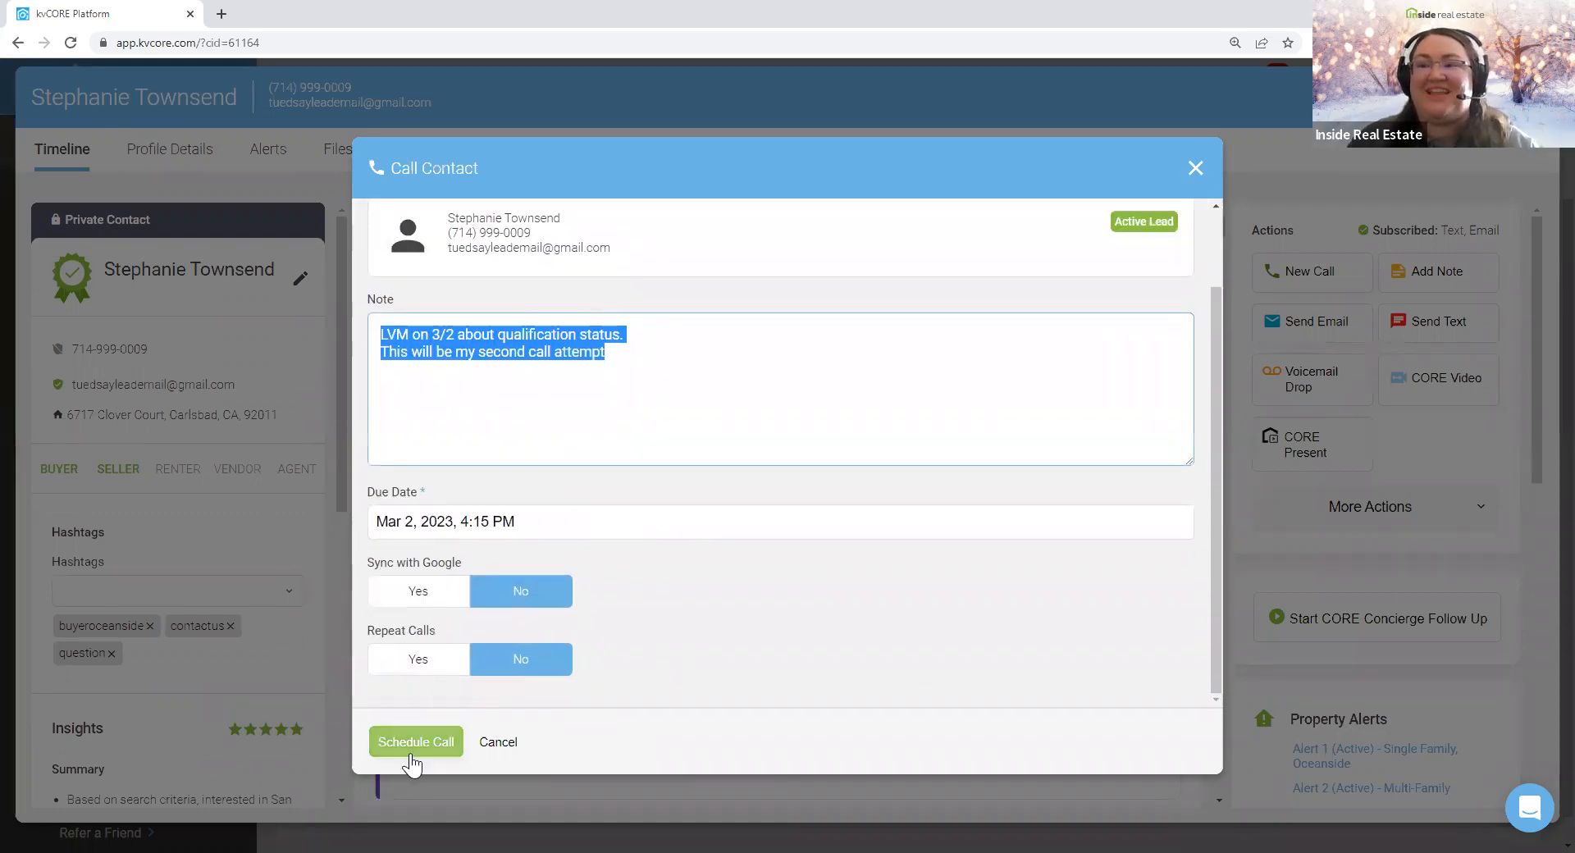
left_click(412, 756)
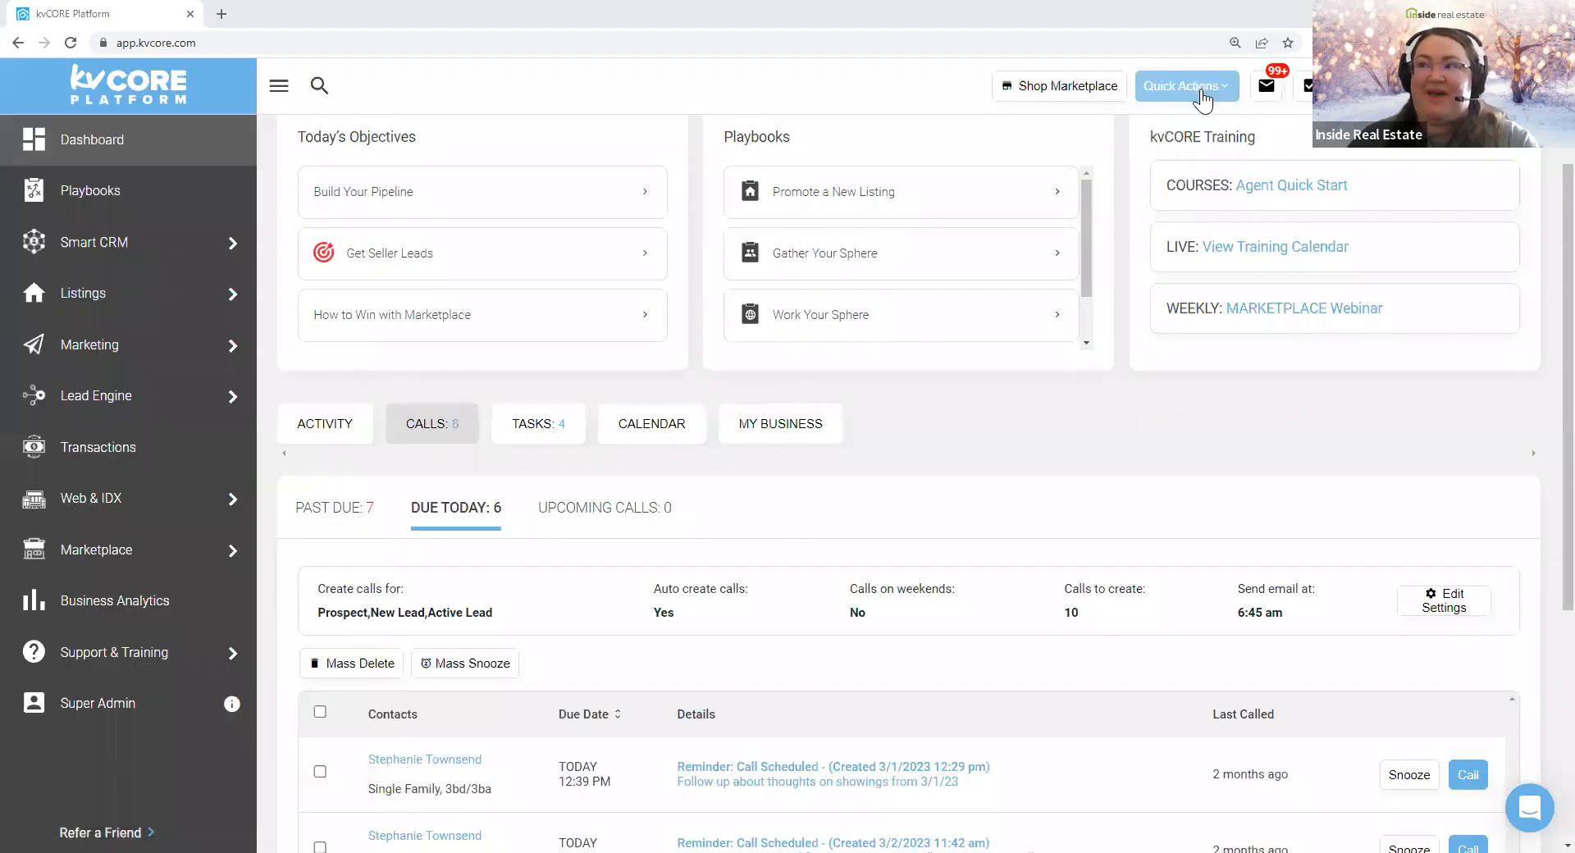
- Try scheduling a call straight from the dashboard by searching for and choosing a contact, and abandon the form
left_click(1202, 94)
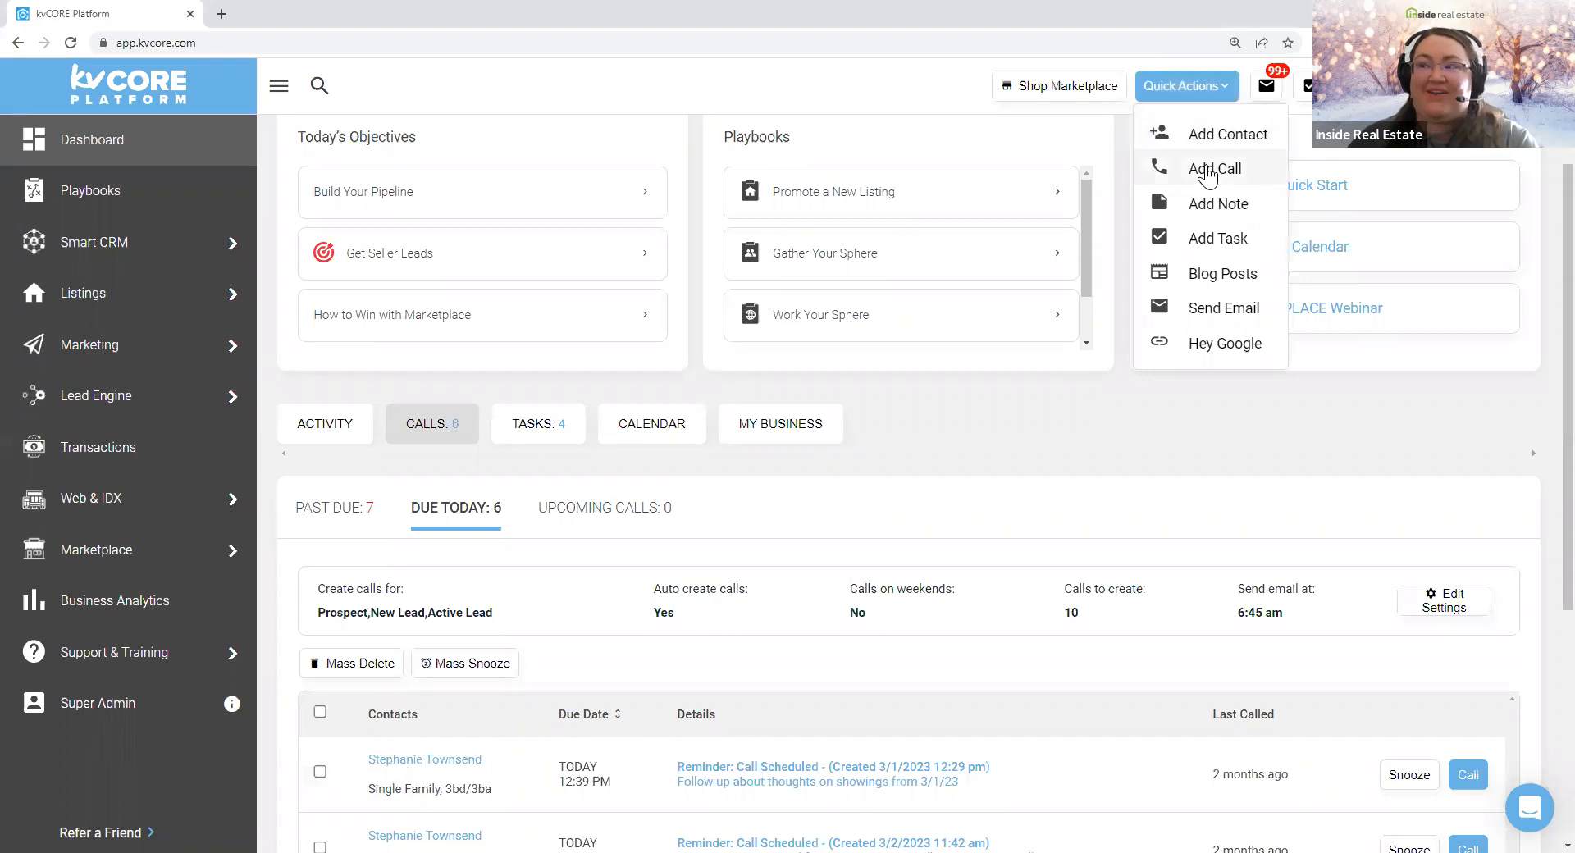
left_click(1207, 172)
left_click(593, 223)
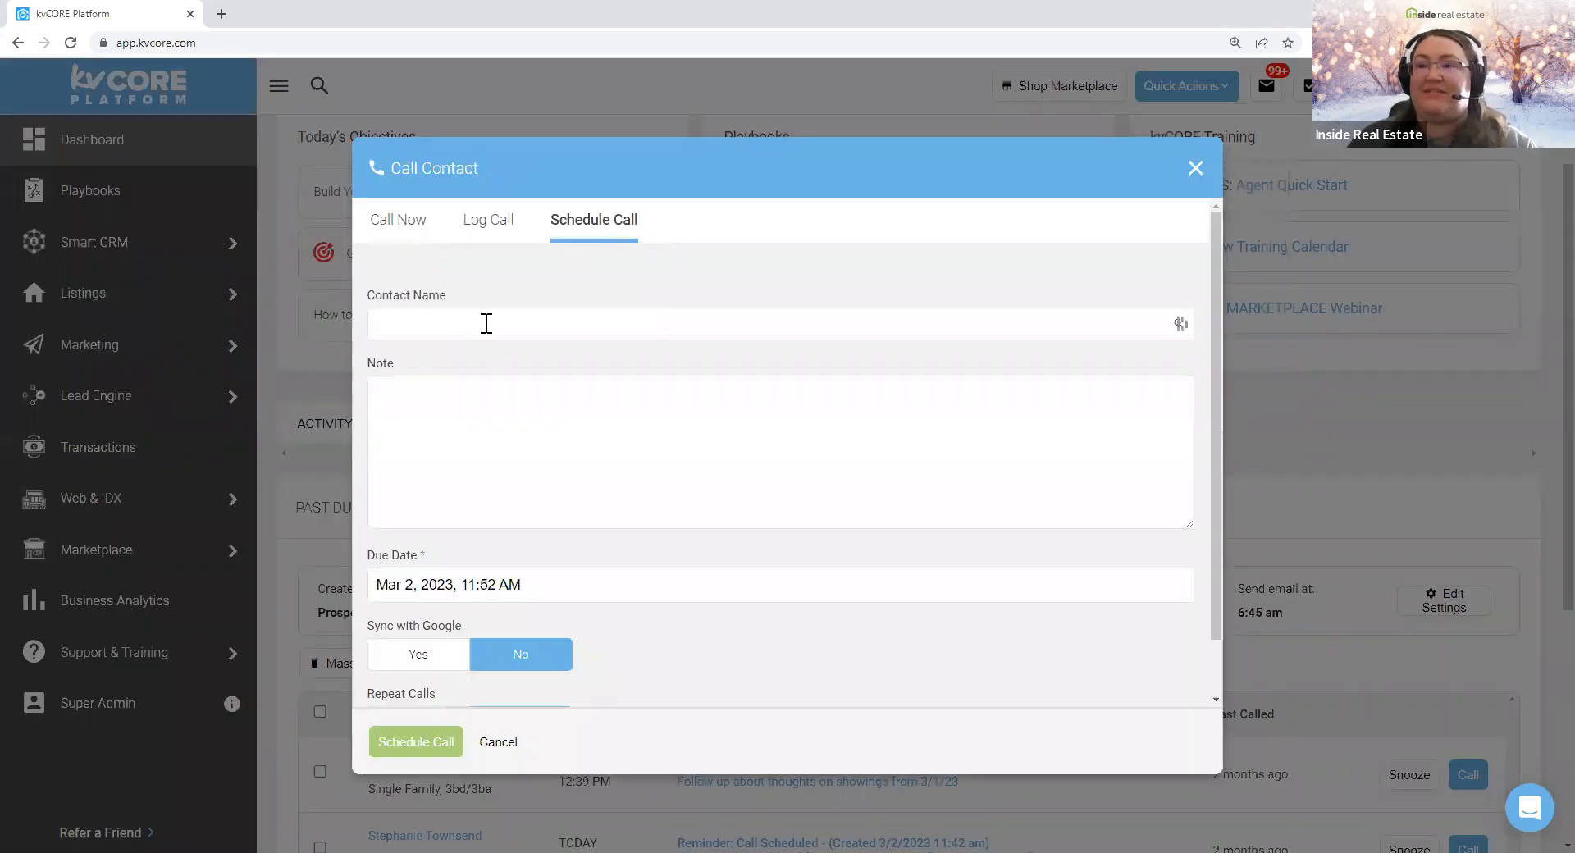
left_click(441, 324)
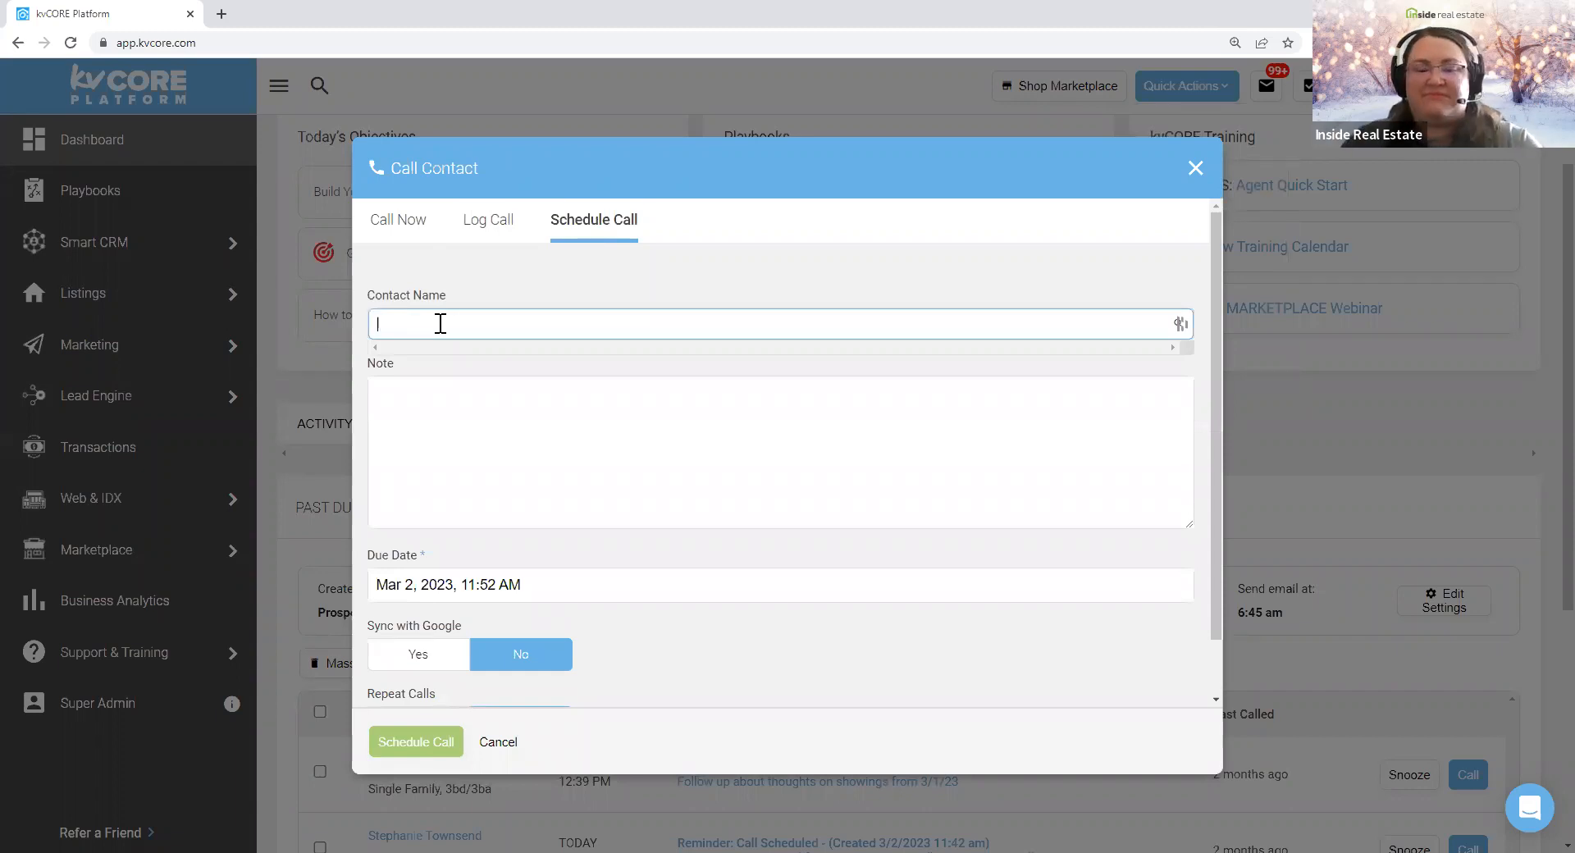
type("dan")
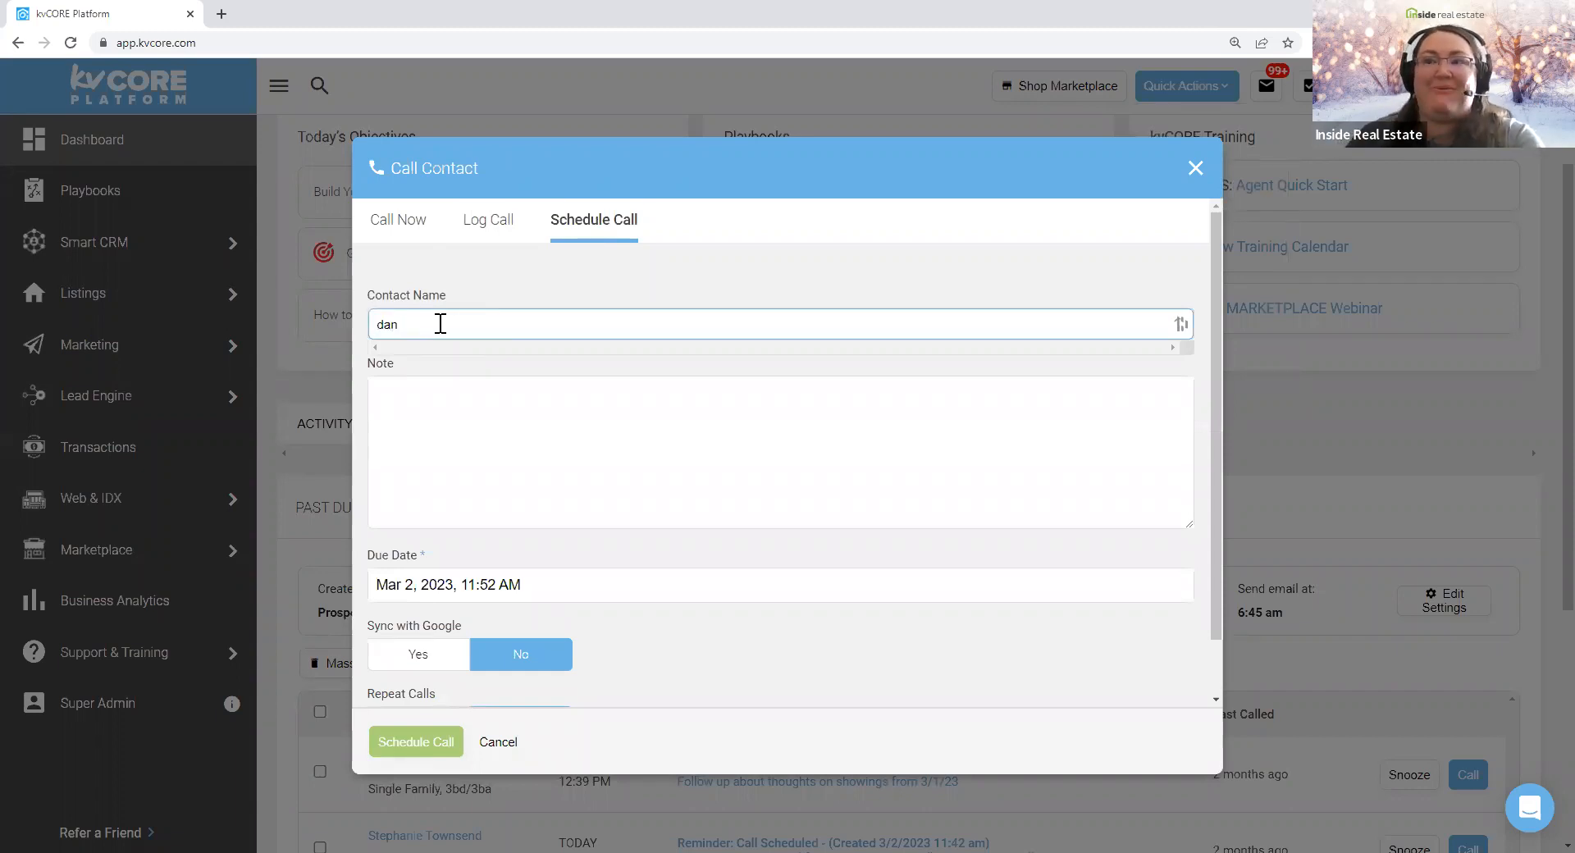
left_click(415, 418)
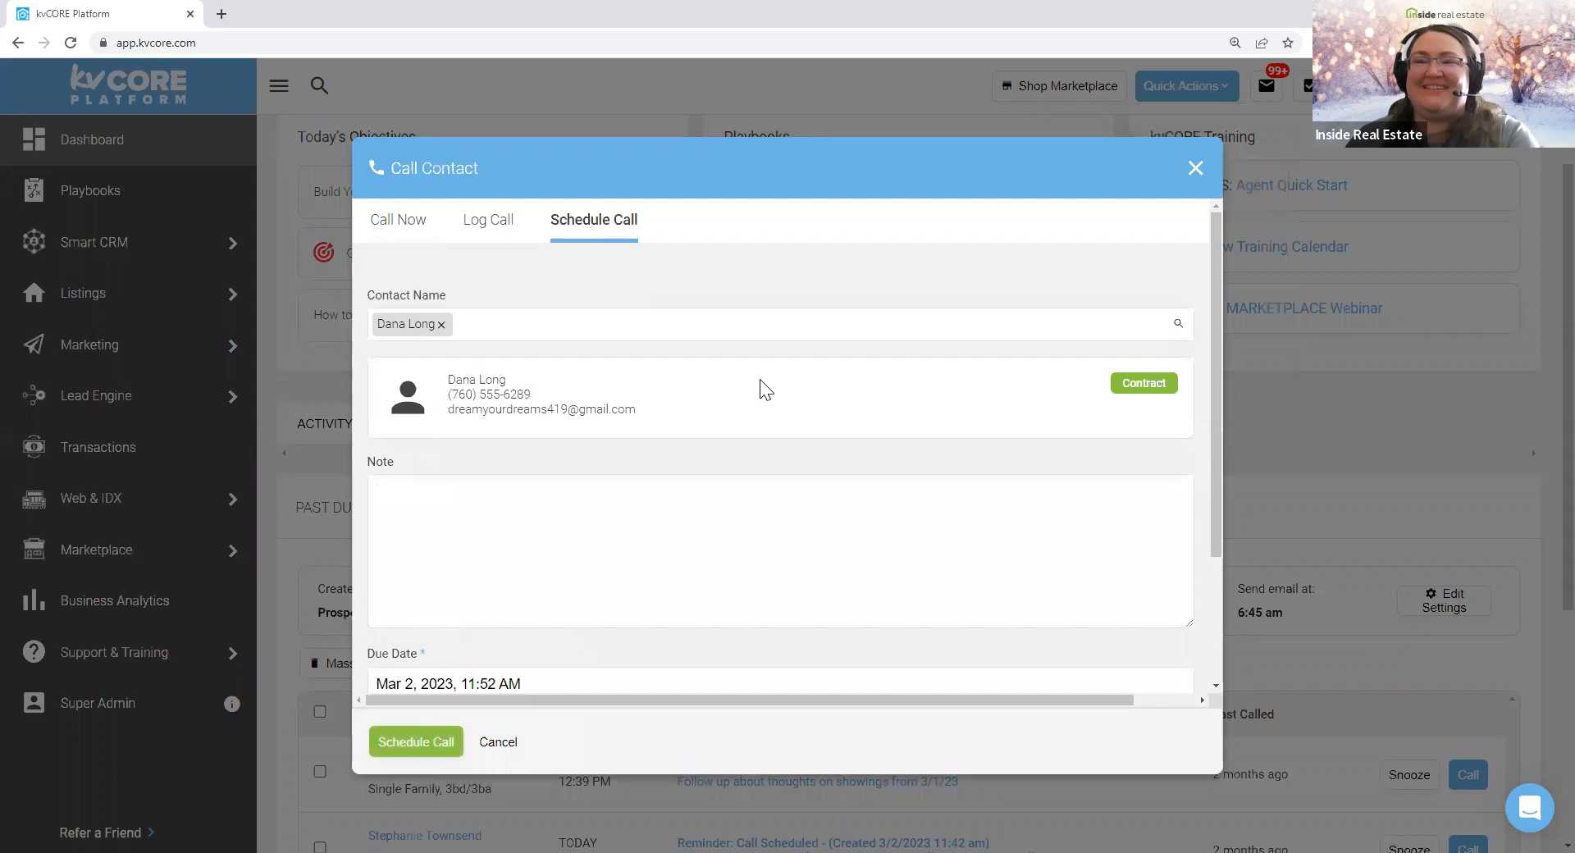
left_click(441, 324)
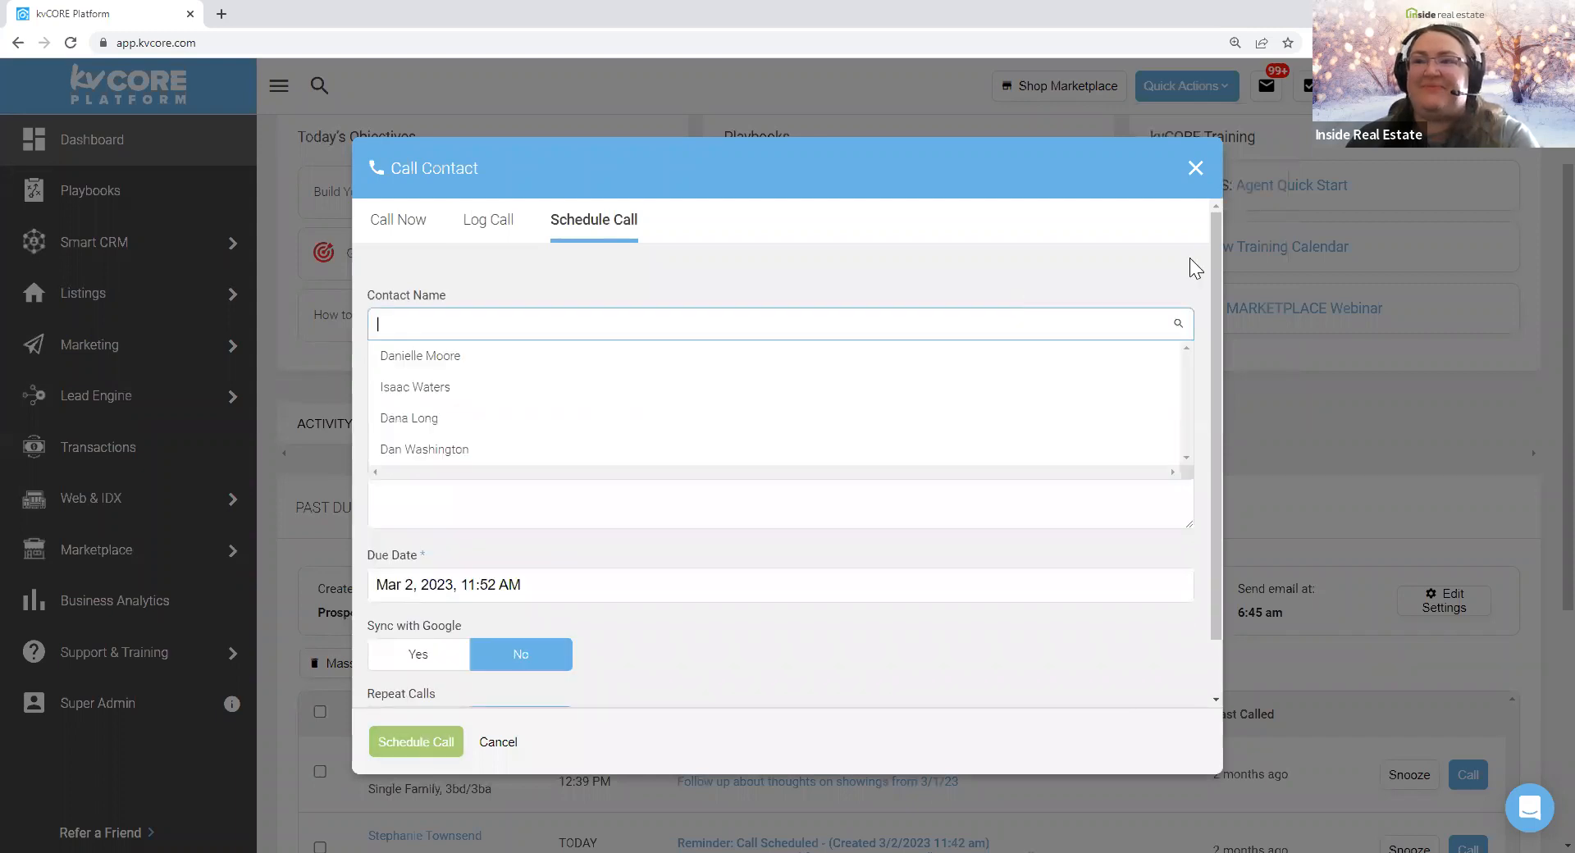
left_click(1195, 171)
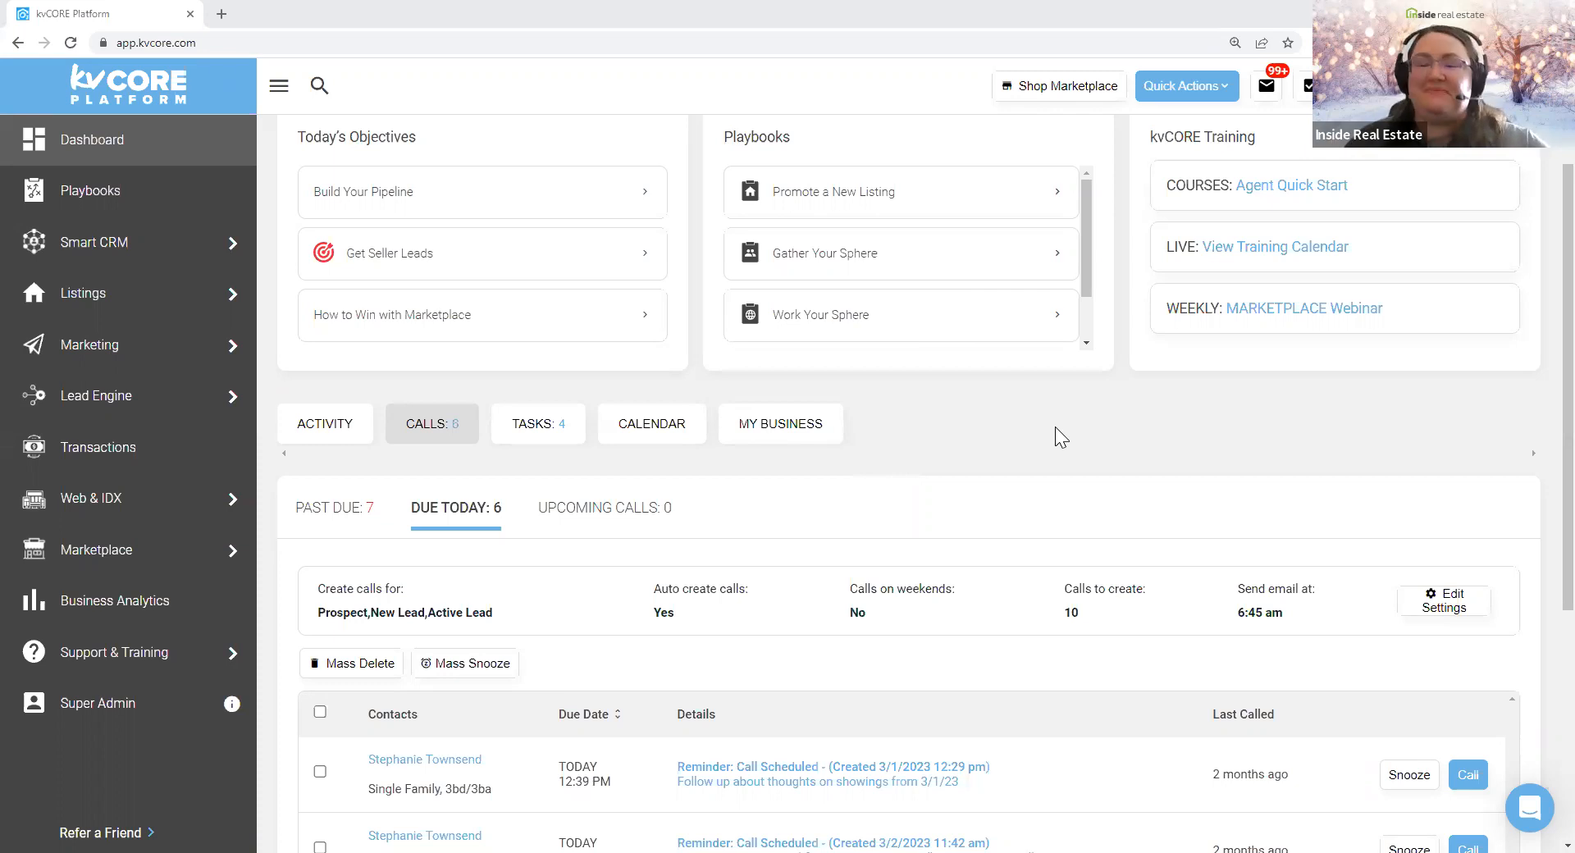
- Examine the dashboard's calls due today and the settings for automatically created calls
scroll(1058, 428, "up", 2)
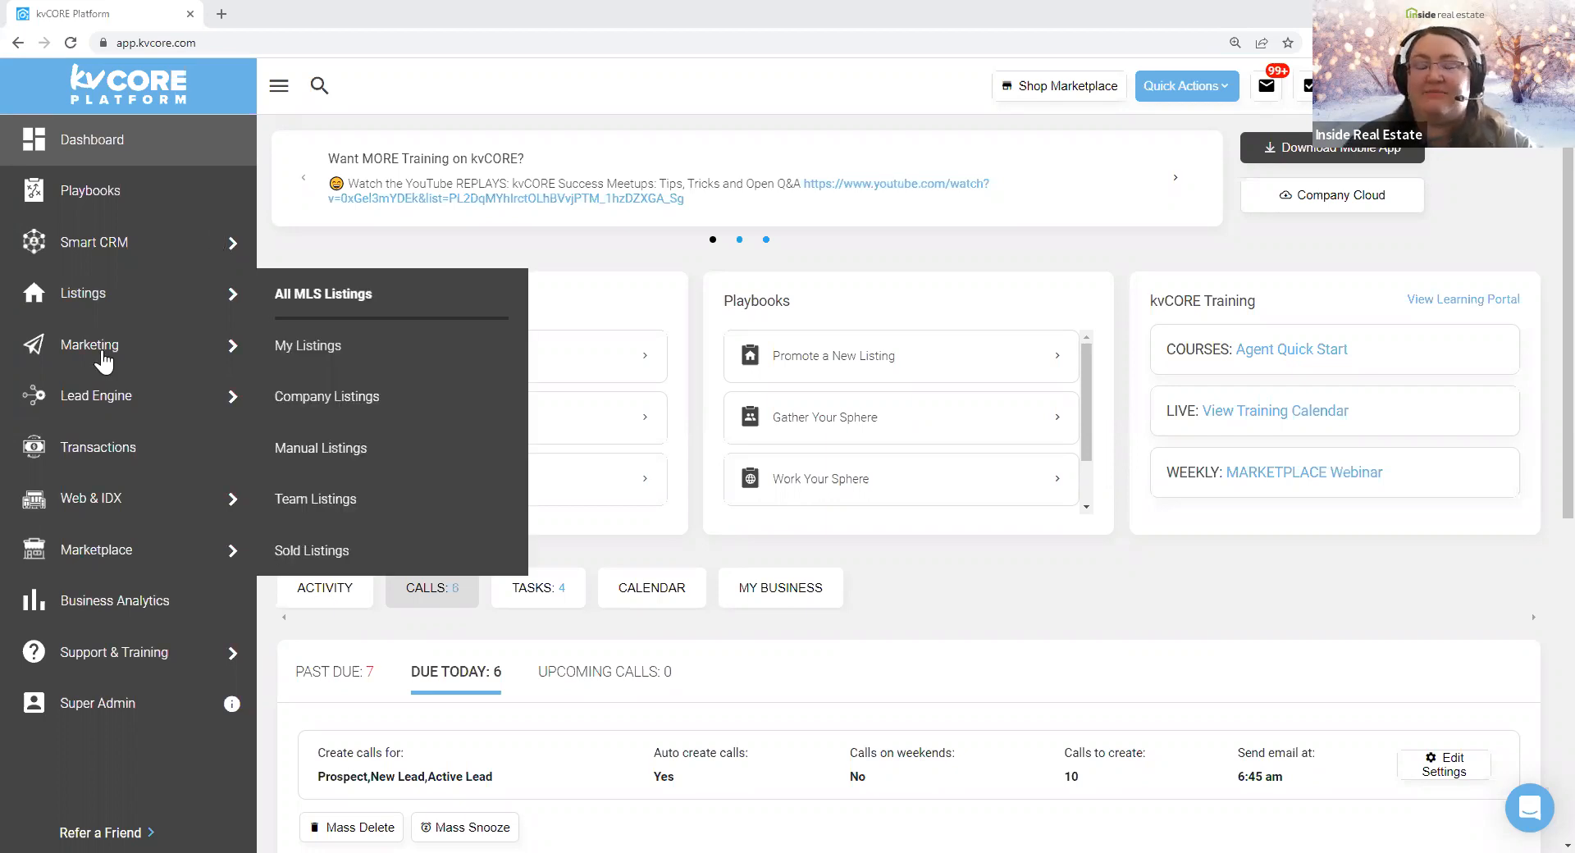
key("ctrl")
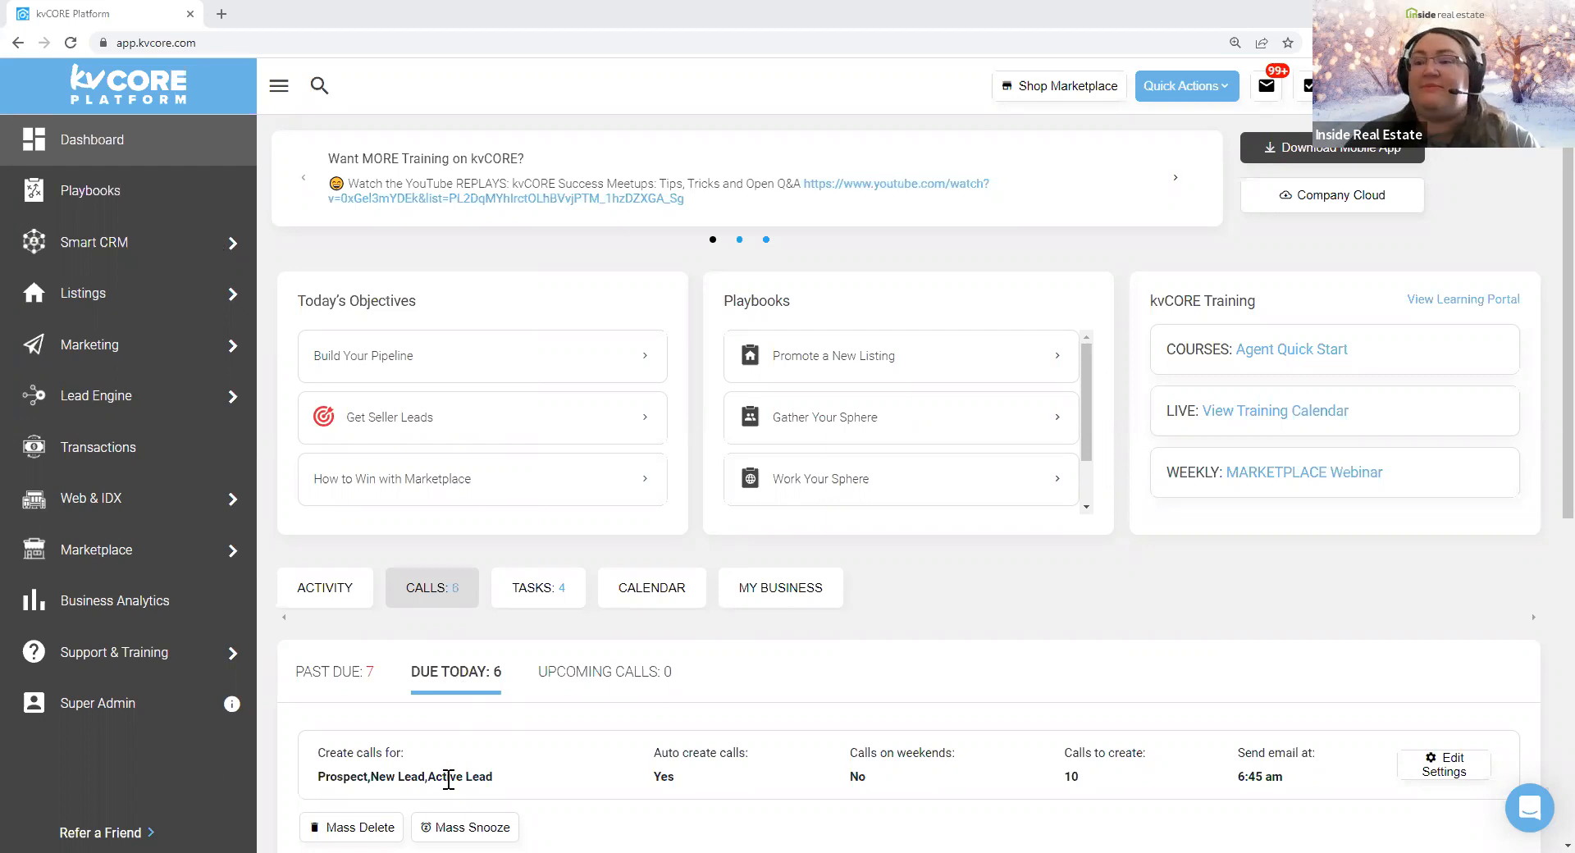
scroll(449, 776, "down", 3)
key("ctrl")
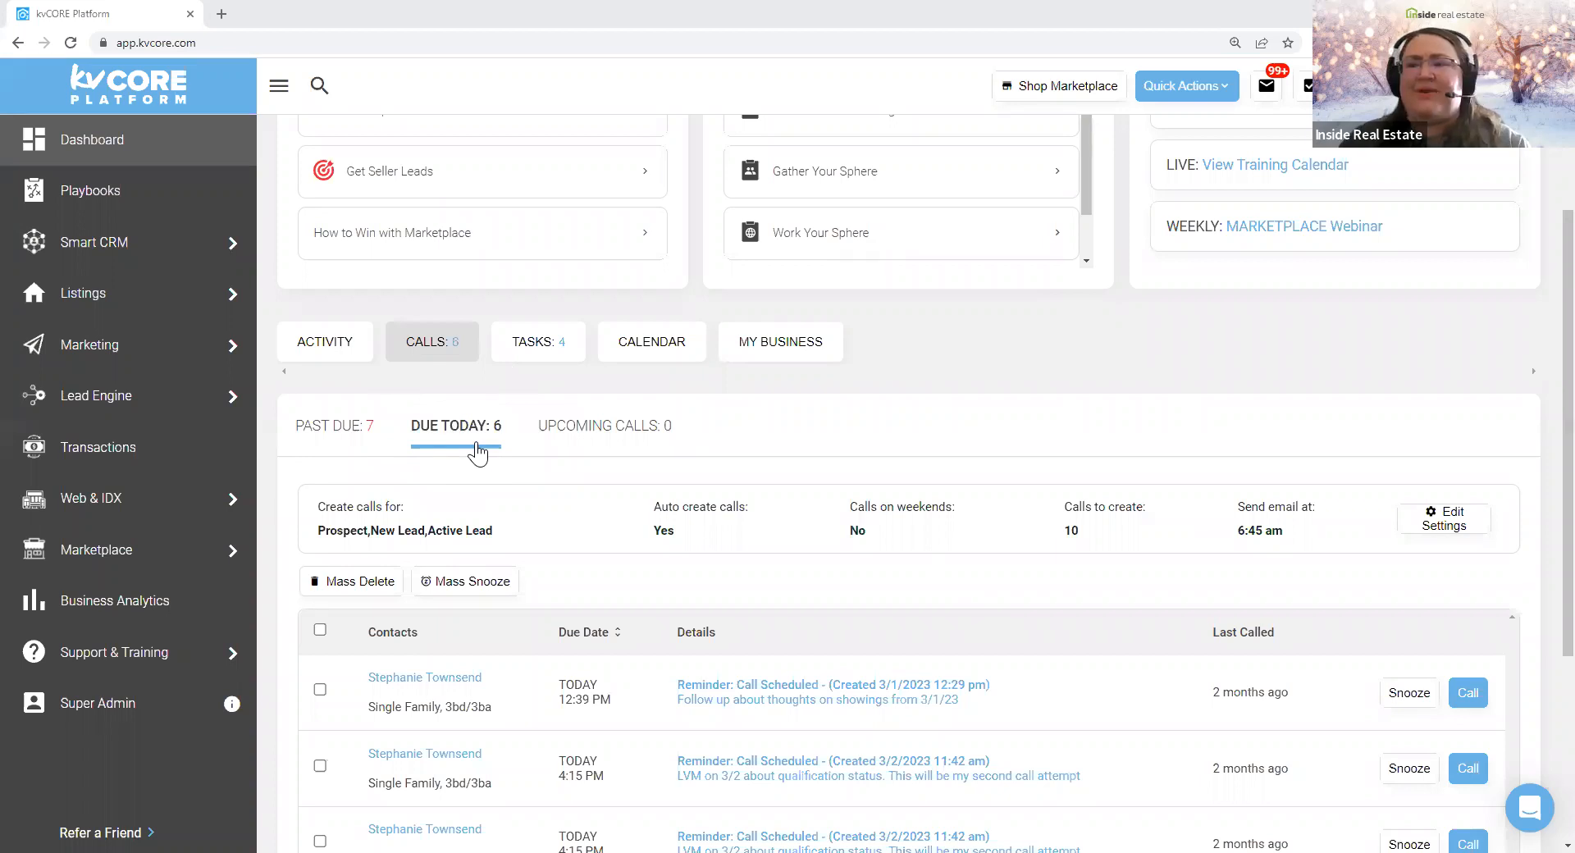
key("ctrl")
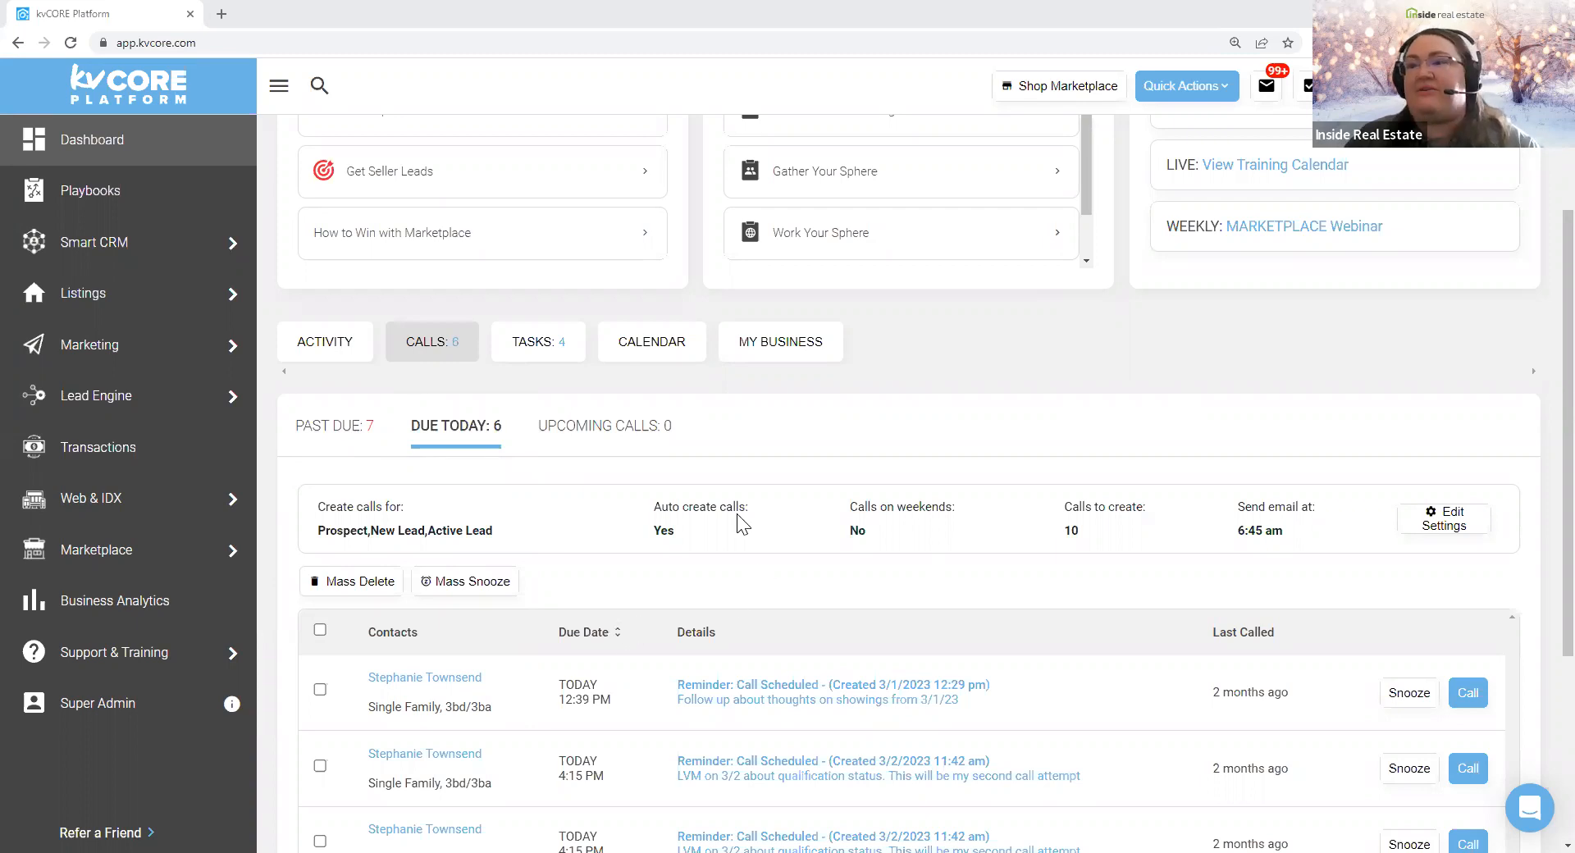
left_click(451, 426)
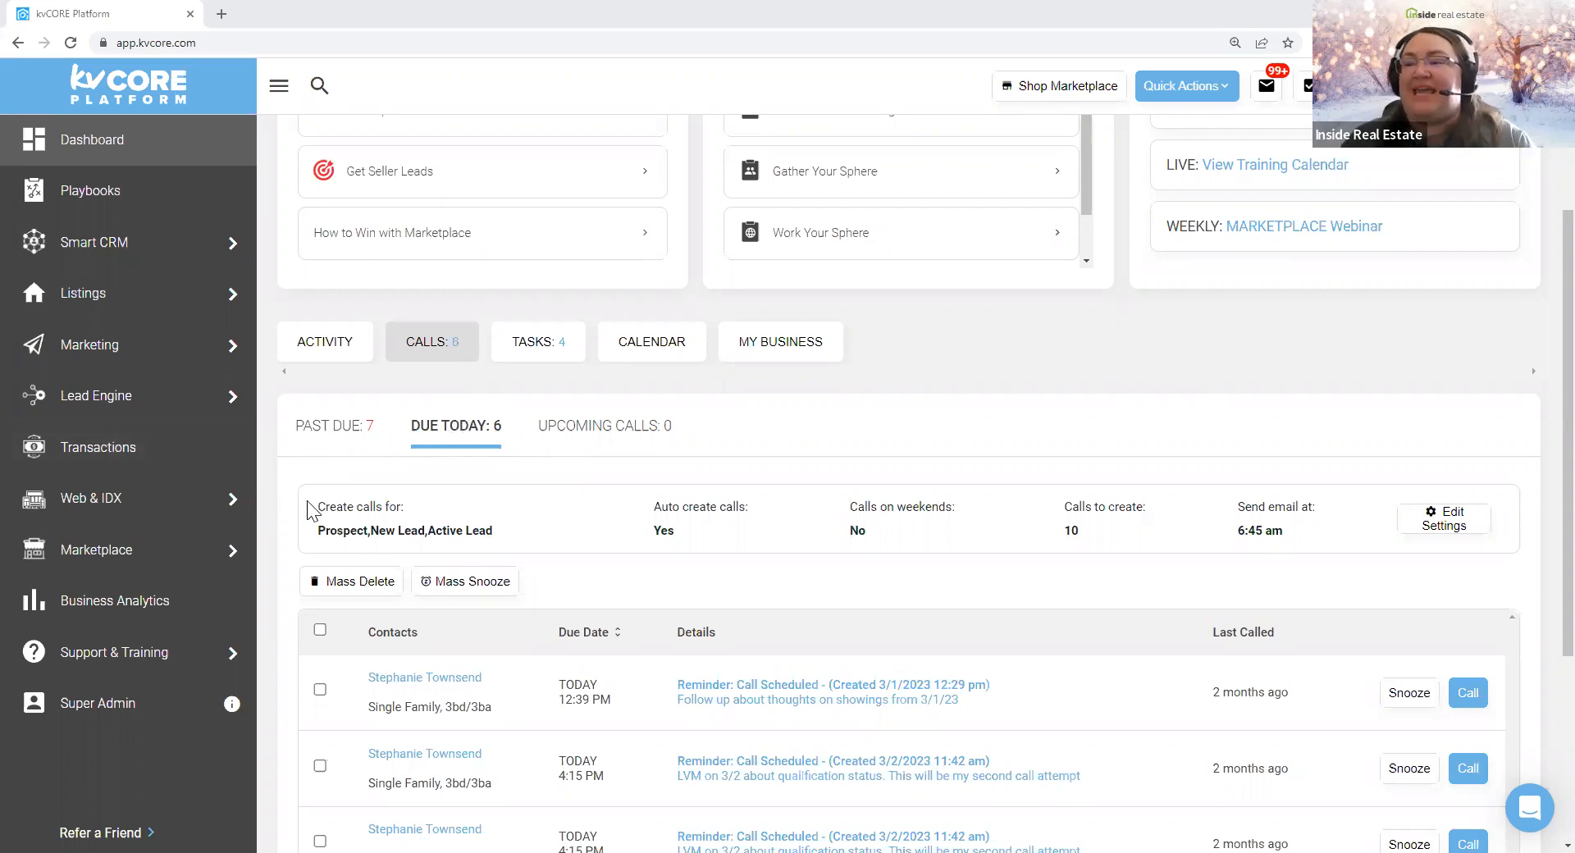
left_click_drag(308, 510, 1322, 543)
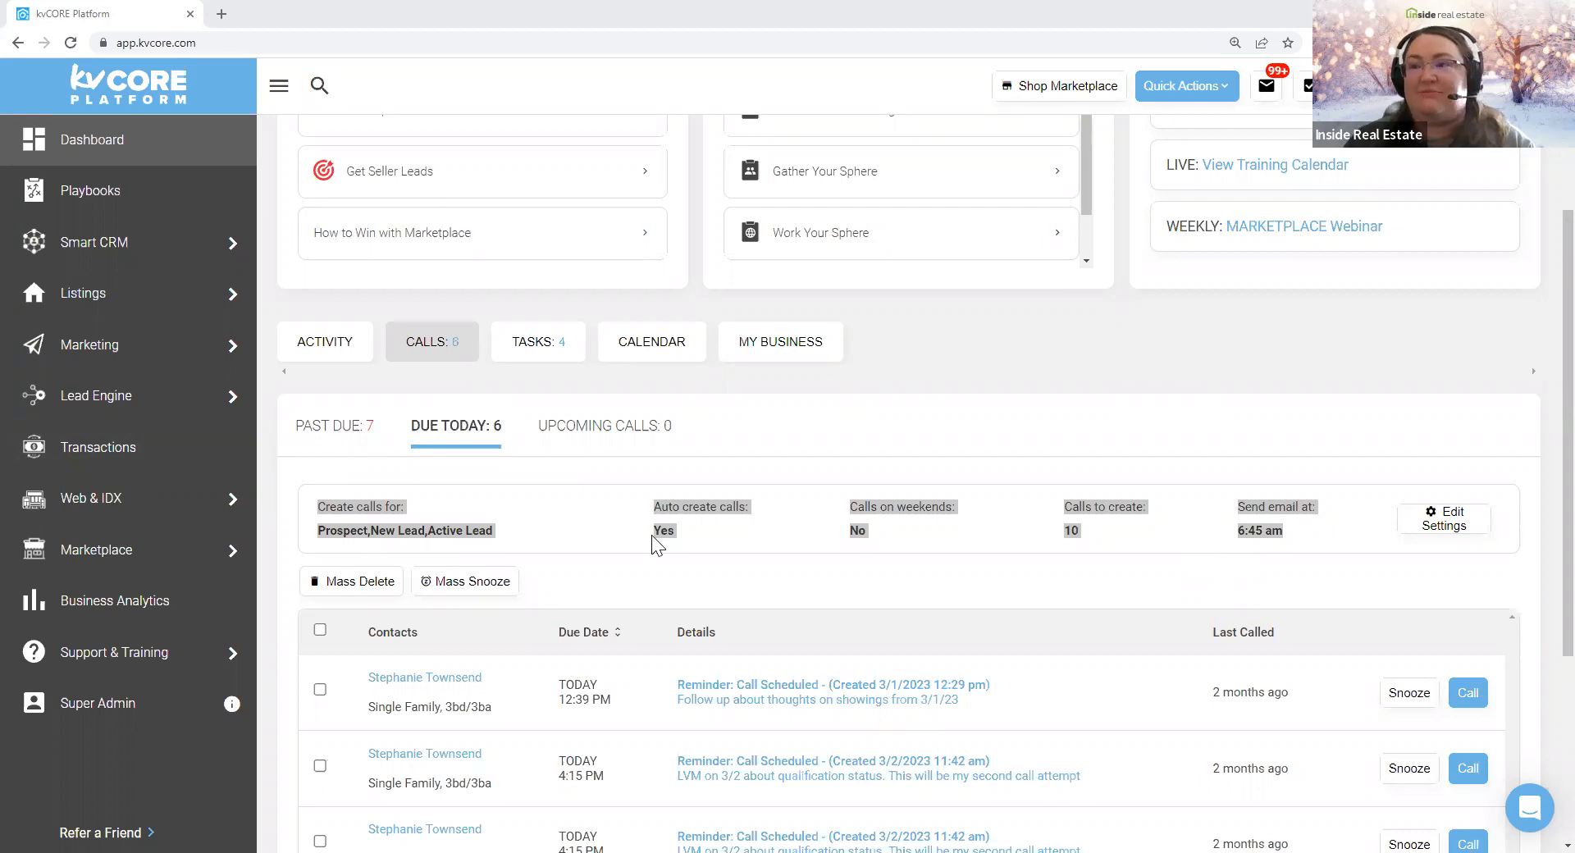
- Review the automatic call settings for lead statuses, auto creation, weekend calls, number of calls and email time
left_click(812, 461)
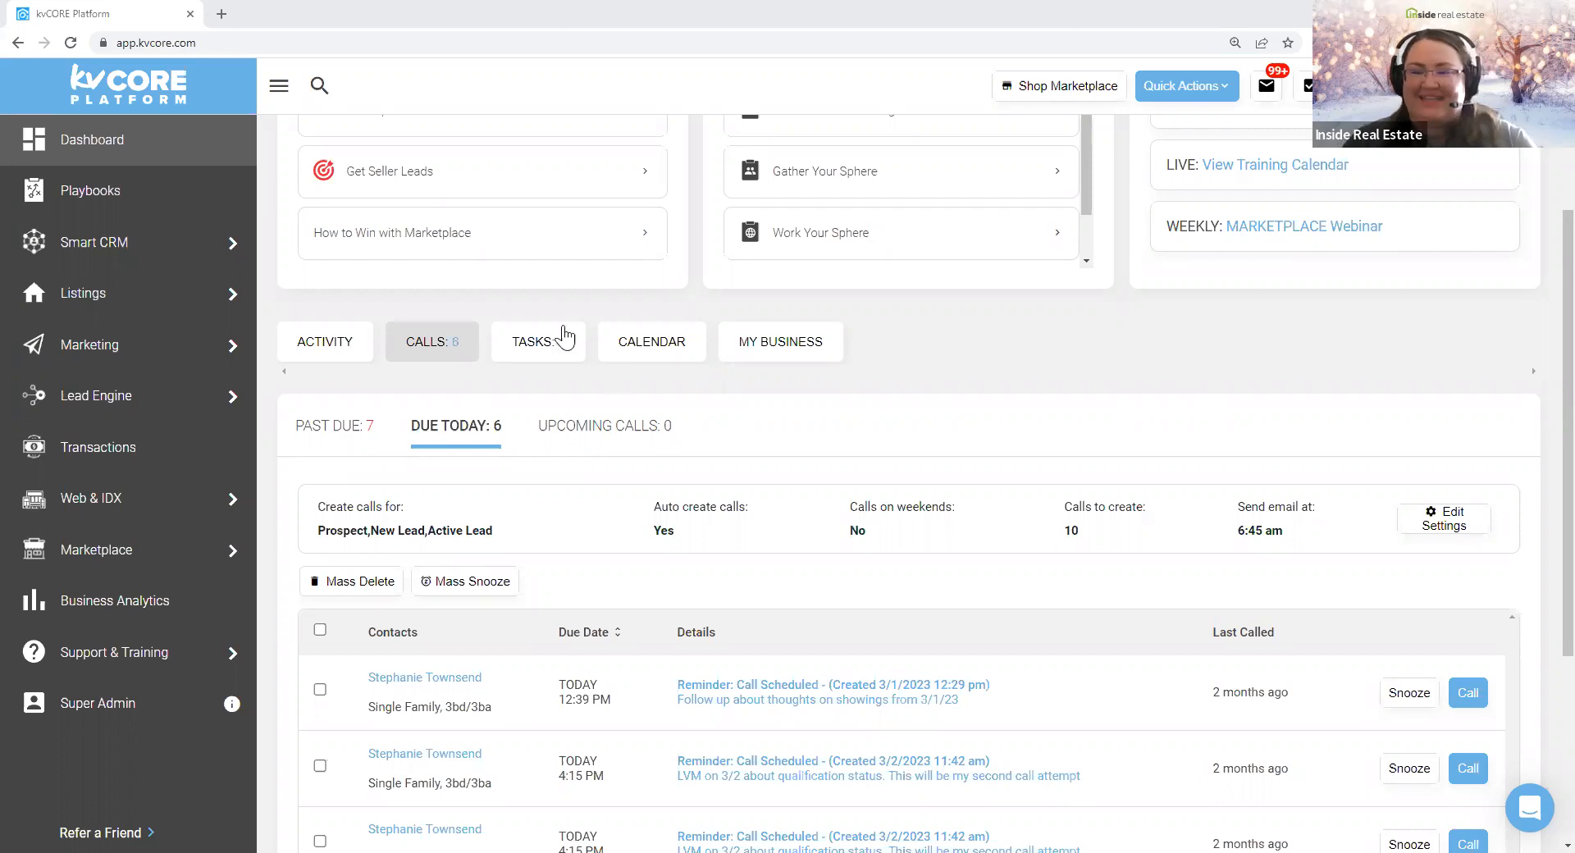
left_click_drag(314, 506, 1315, 538)
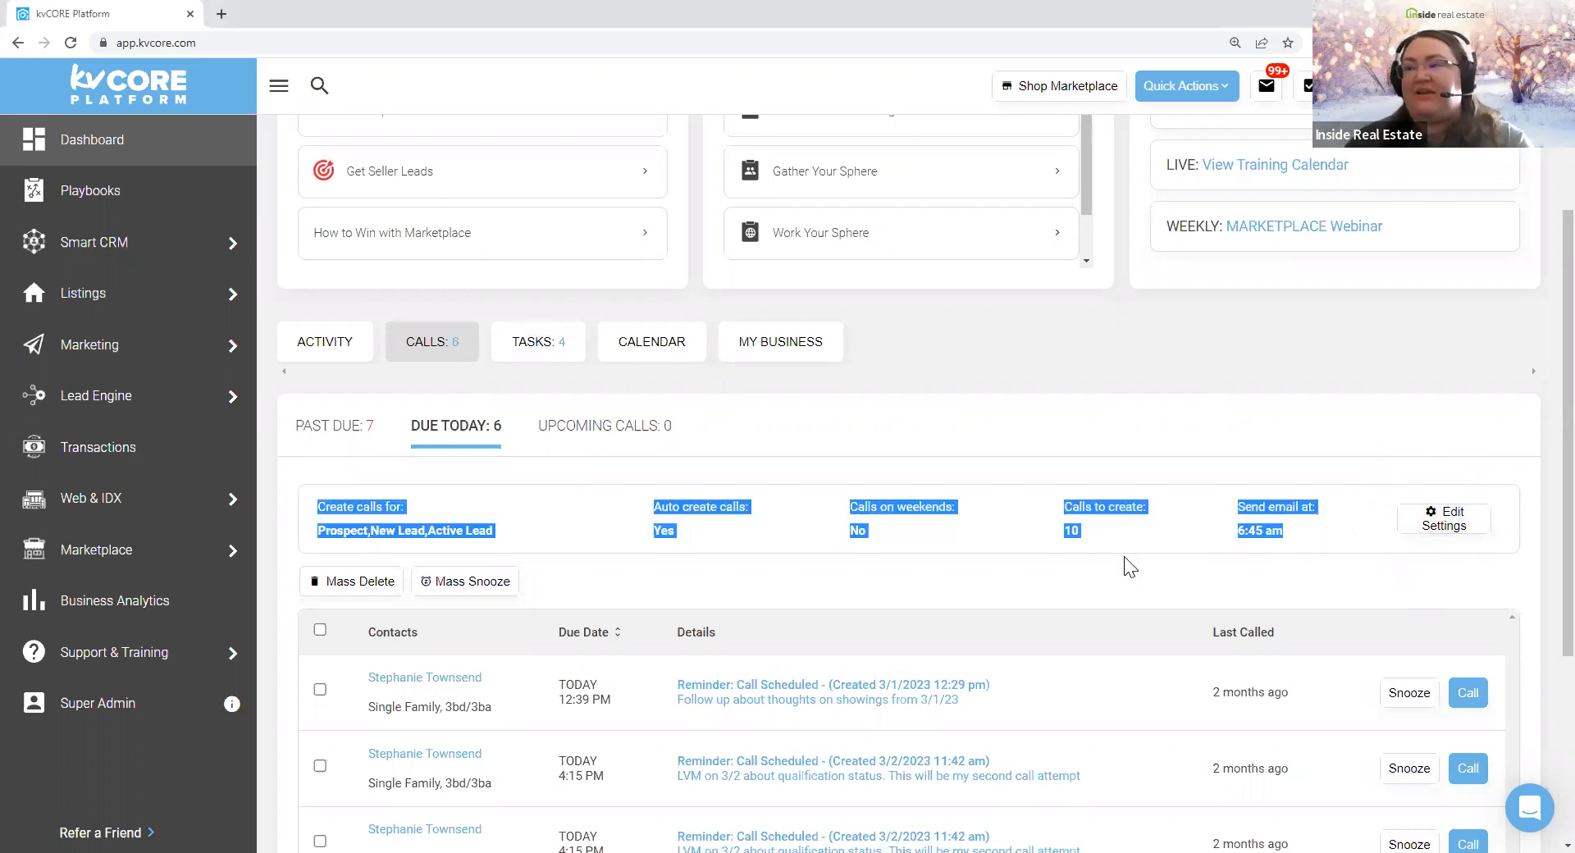
left_click(1083, 532)
left_click_drag(491, 531, 293, 525)
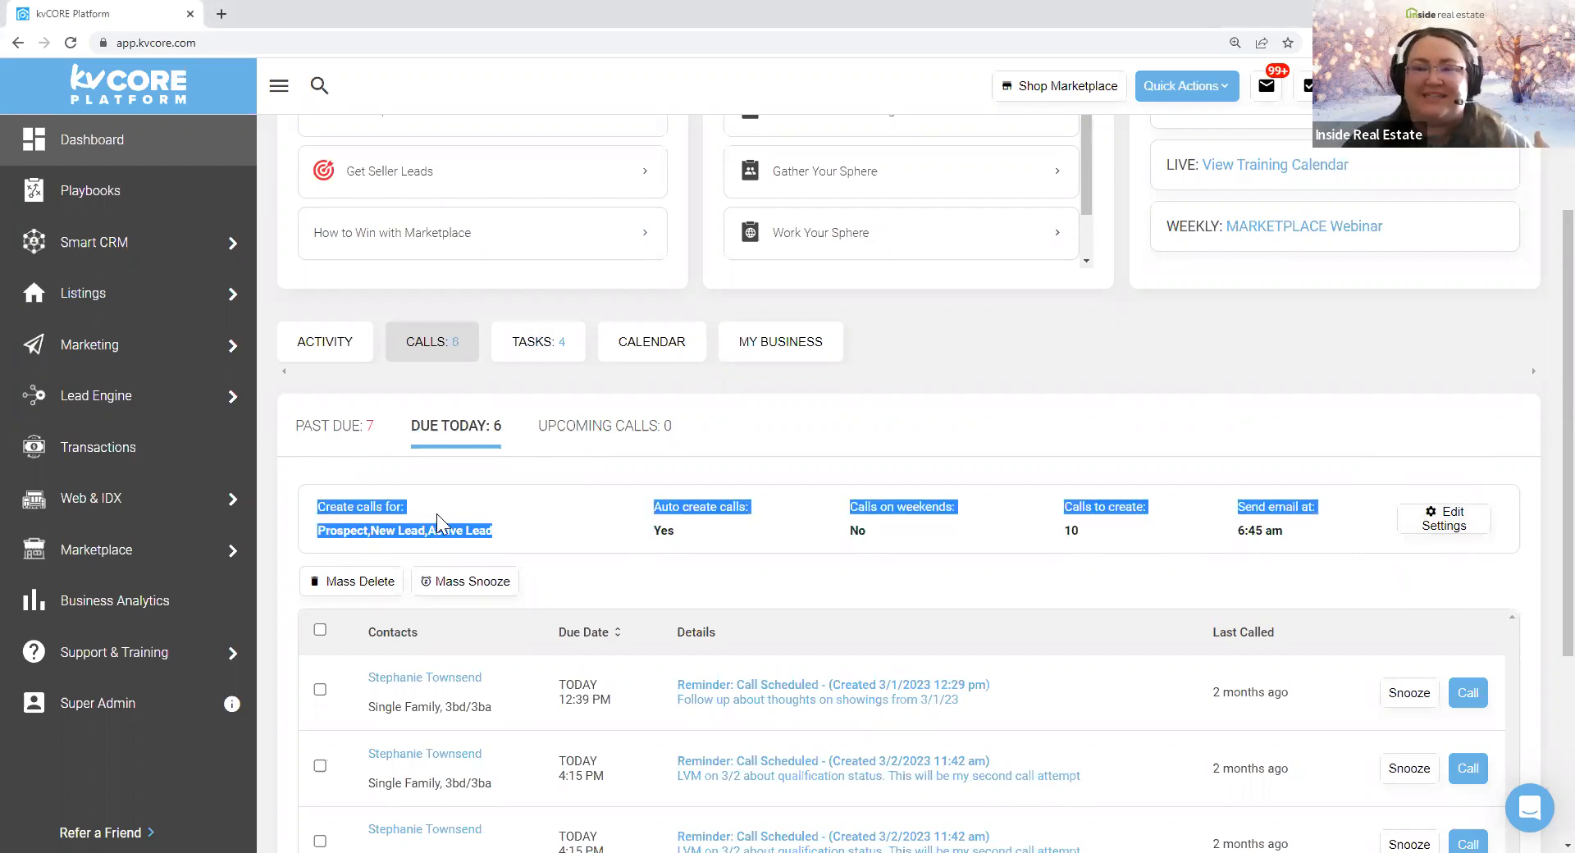
left_click(445, 505)
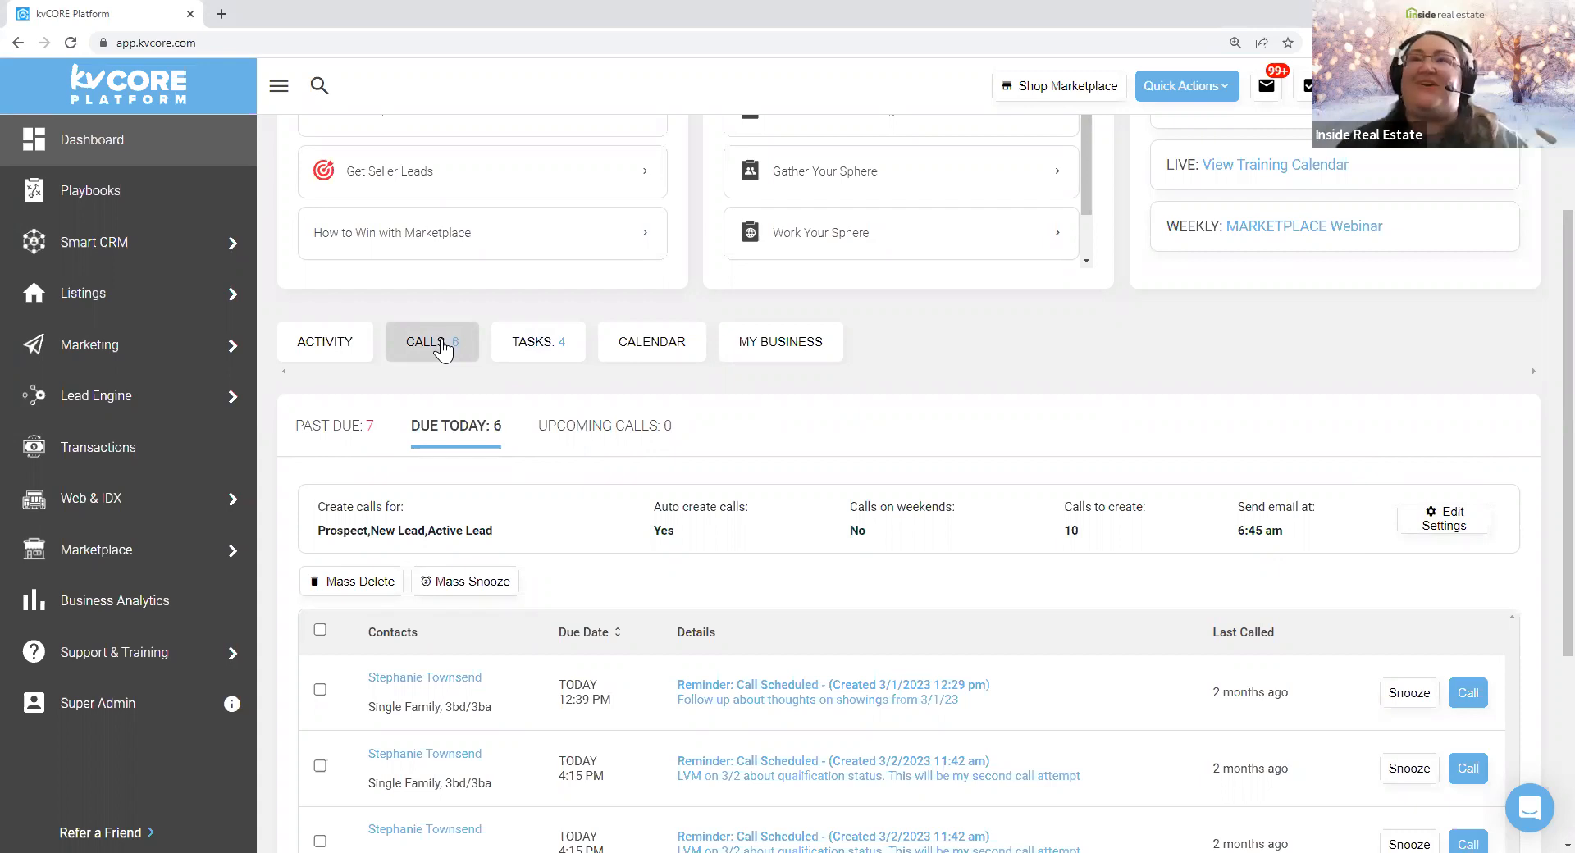
- Mass delete the four duplicate 4:15 PM call reminders due today, keeping the first 4:15 PM one
scroll(664, 605, "down", 4)
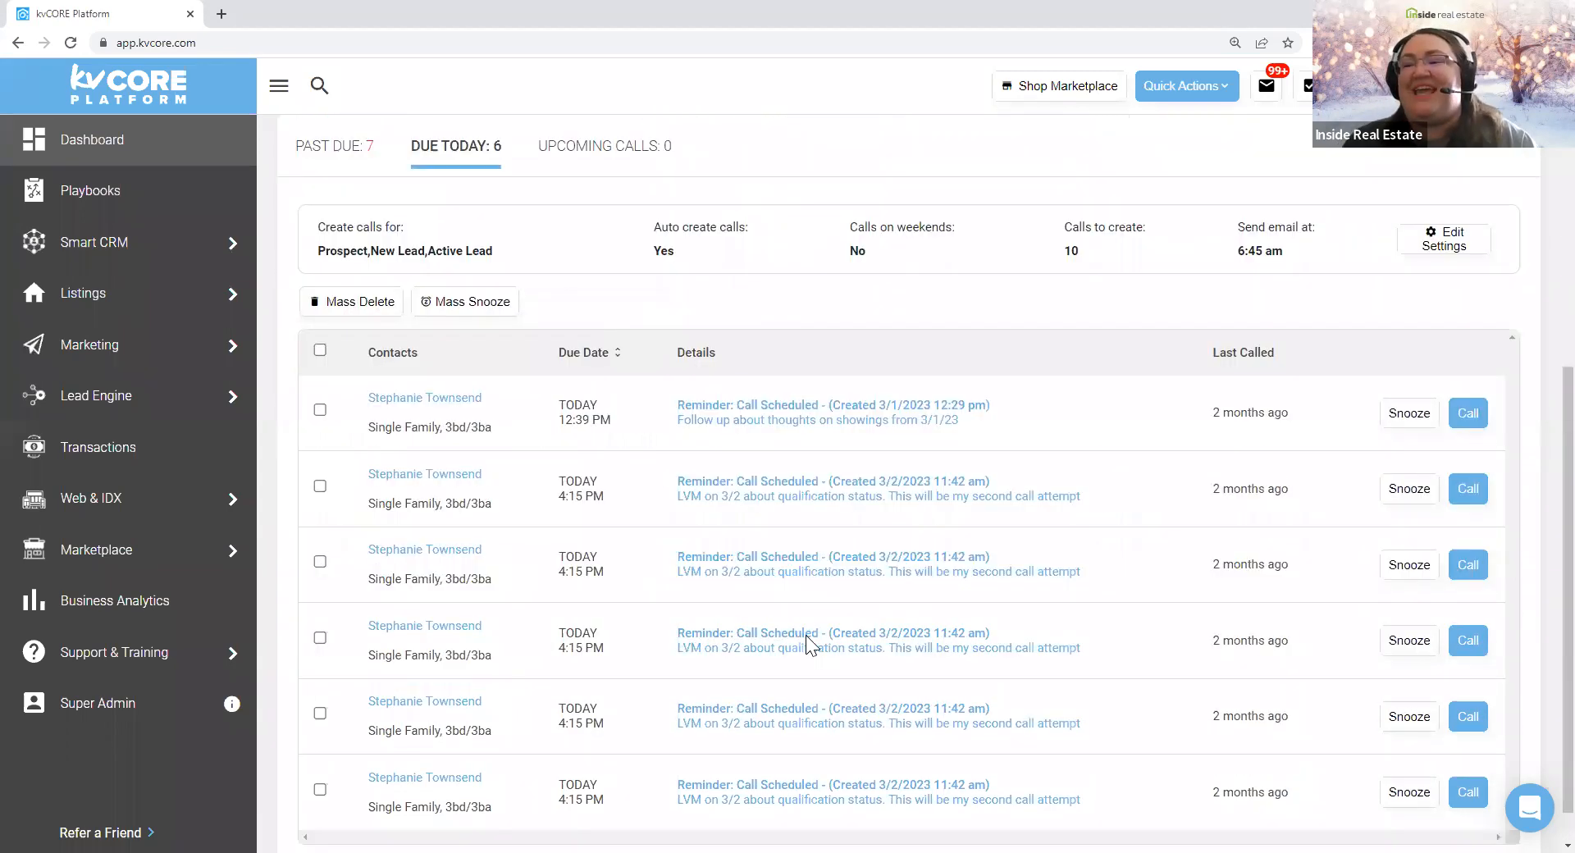
left_click_drag(1114, 763, 670, 431)
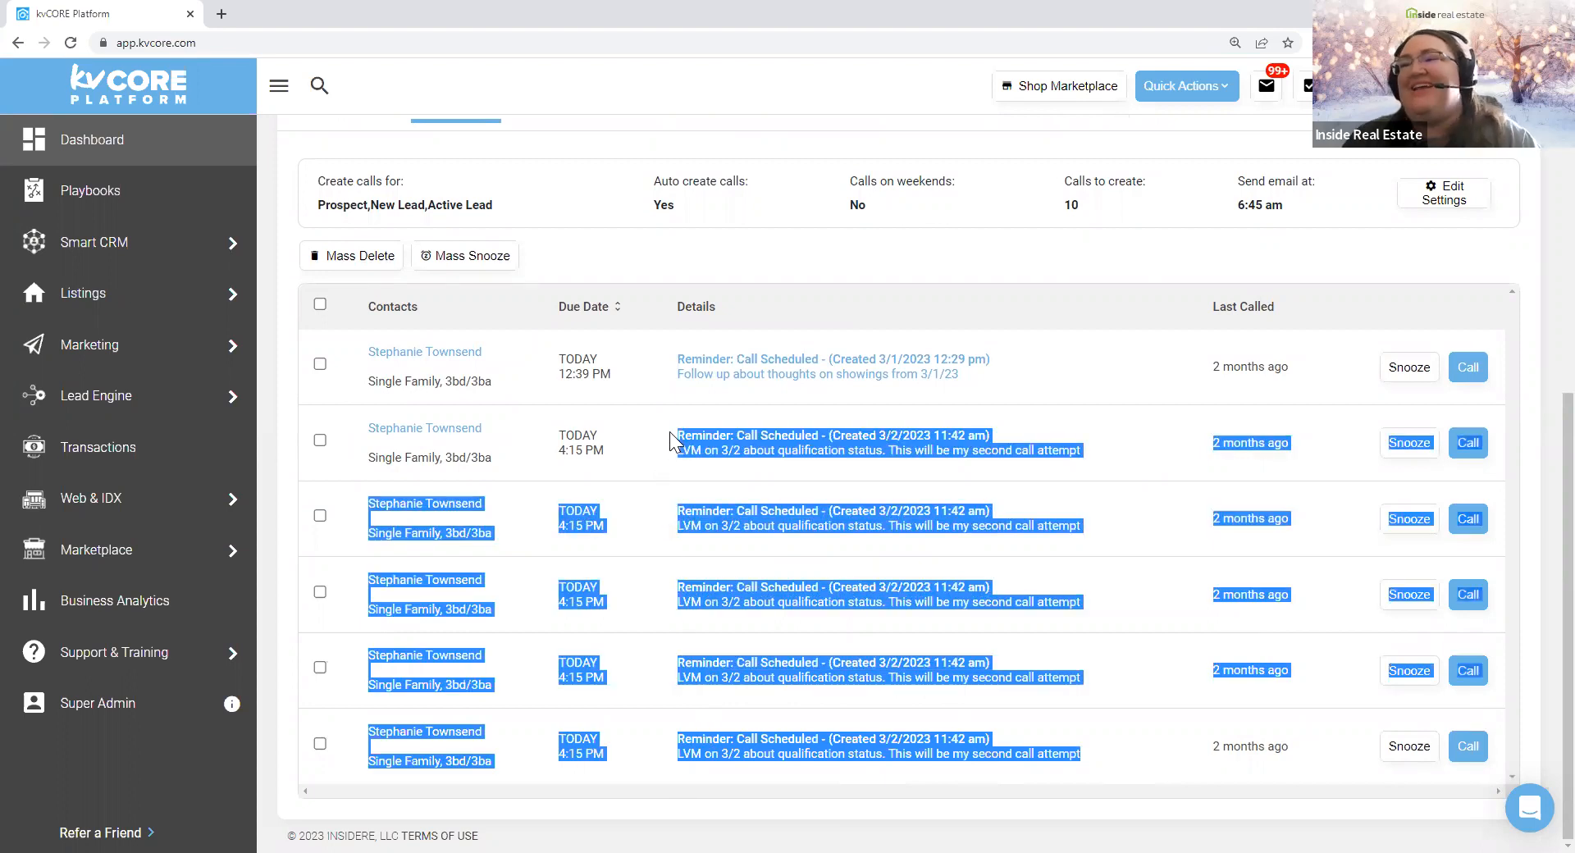
left_click(1112, 345)
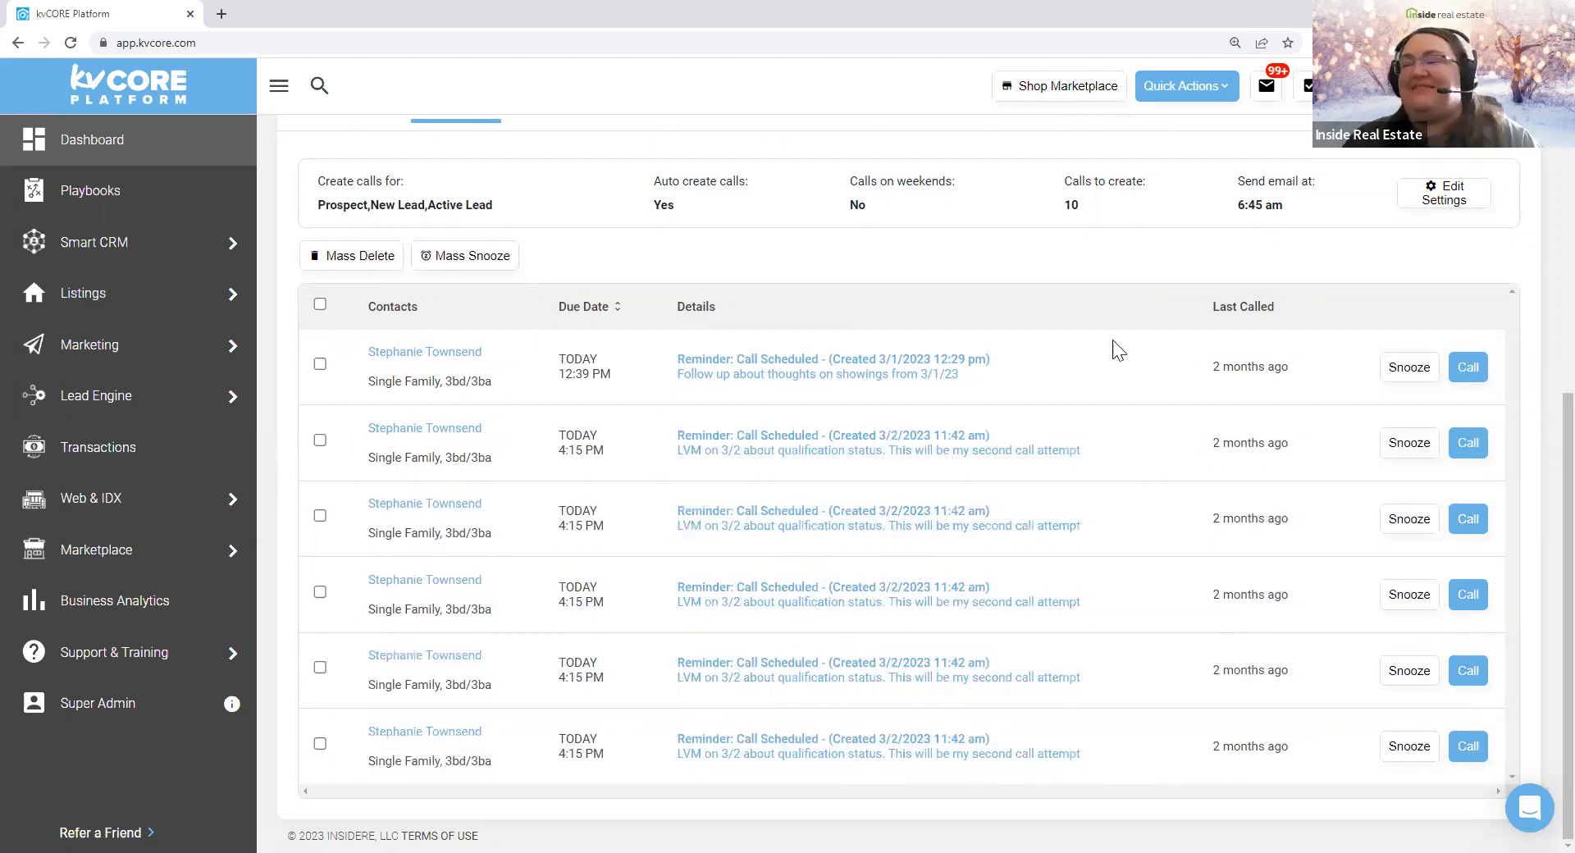
left_click(320, 440)
left_click(320, 515)
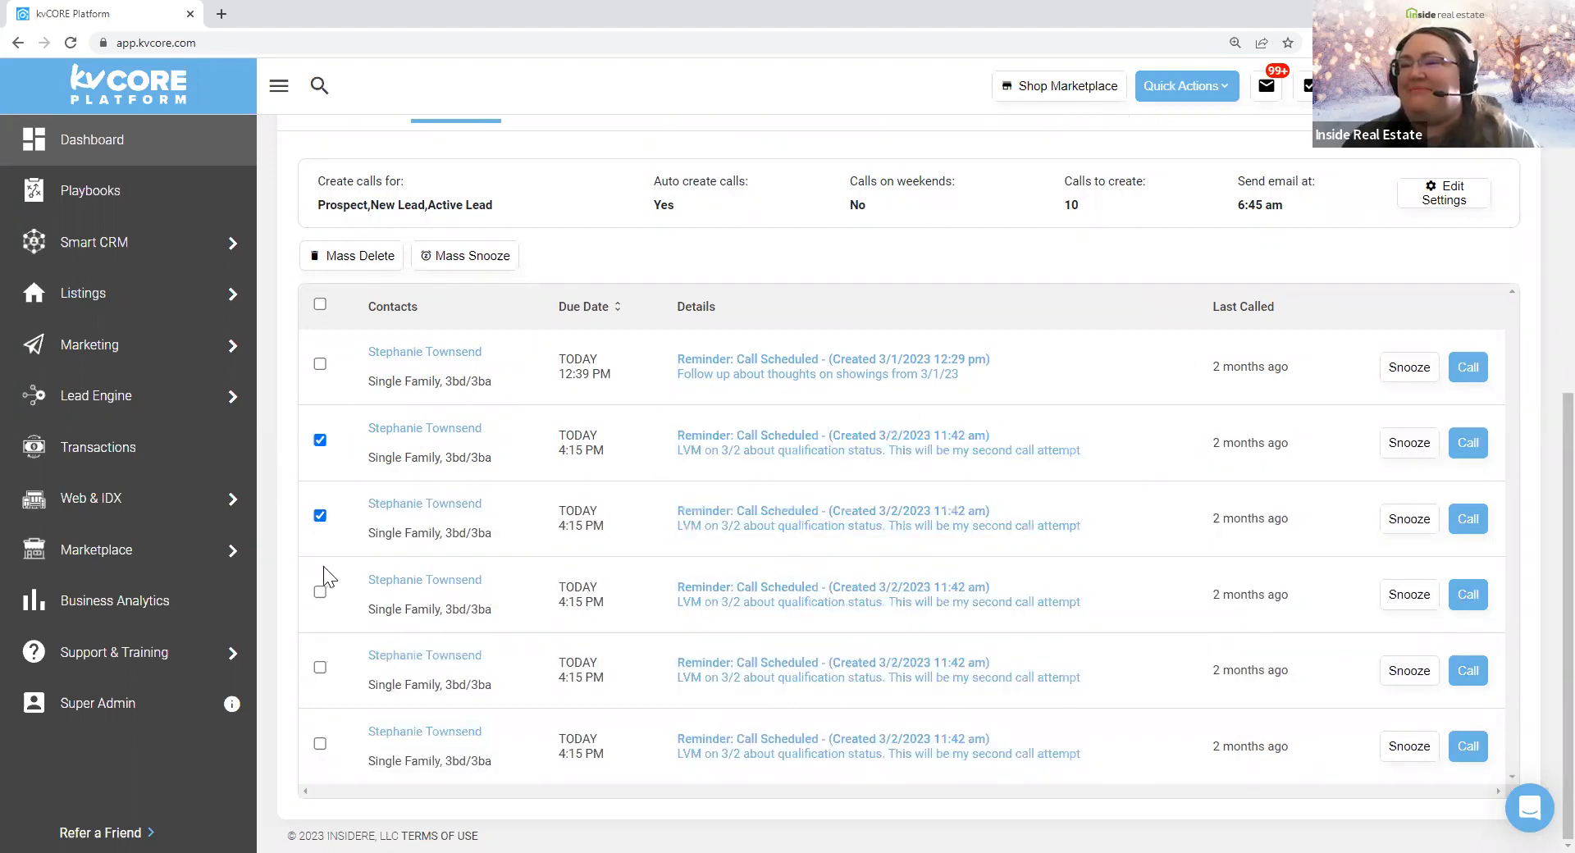
left_click(320, 591)
left_click(320, 666)
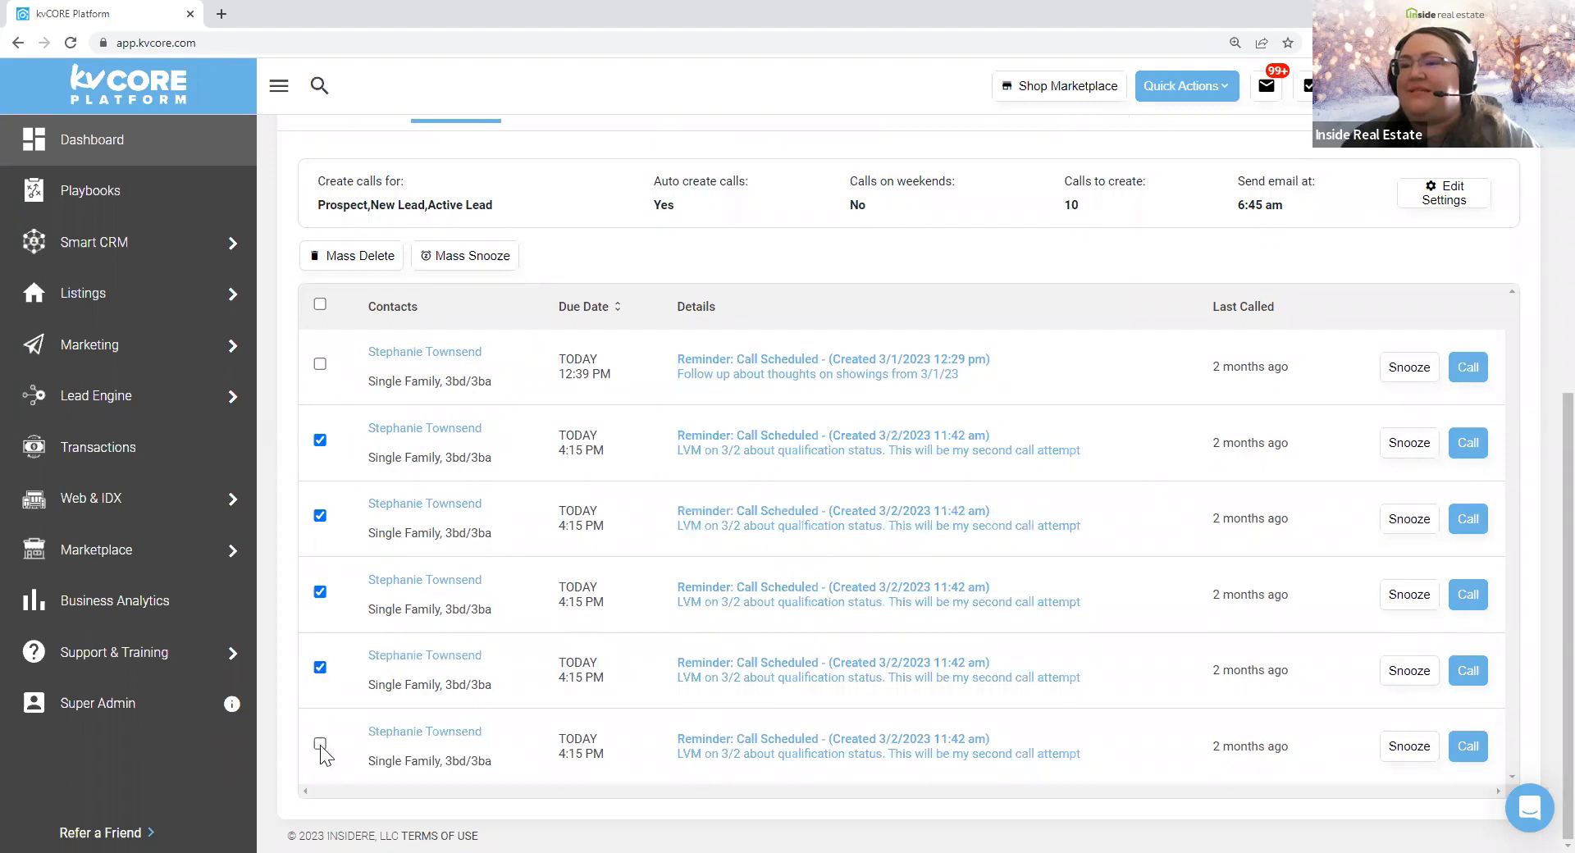
left_click(319, 439)
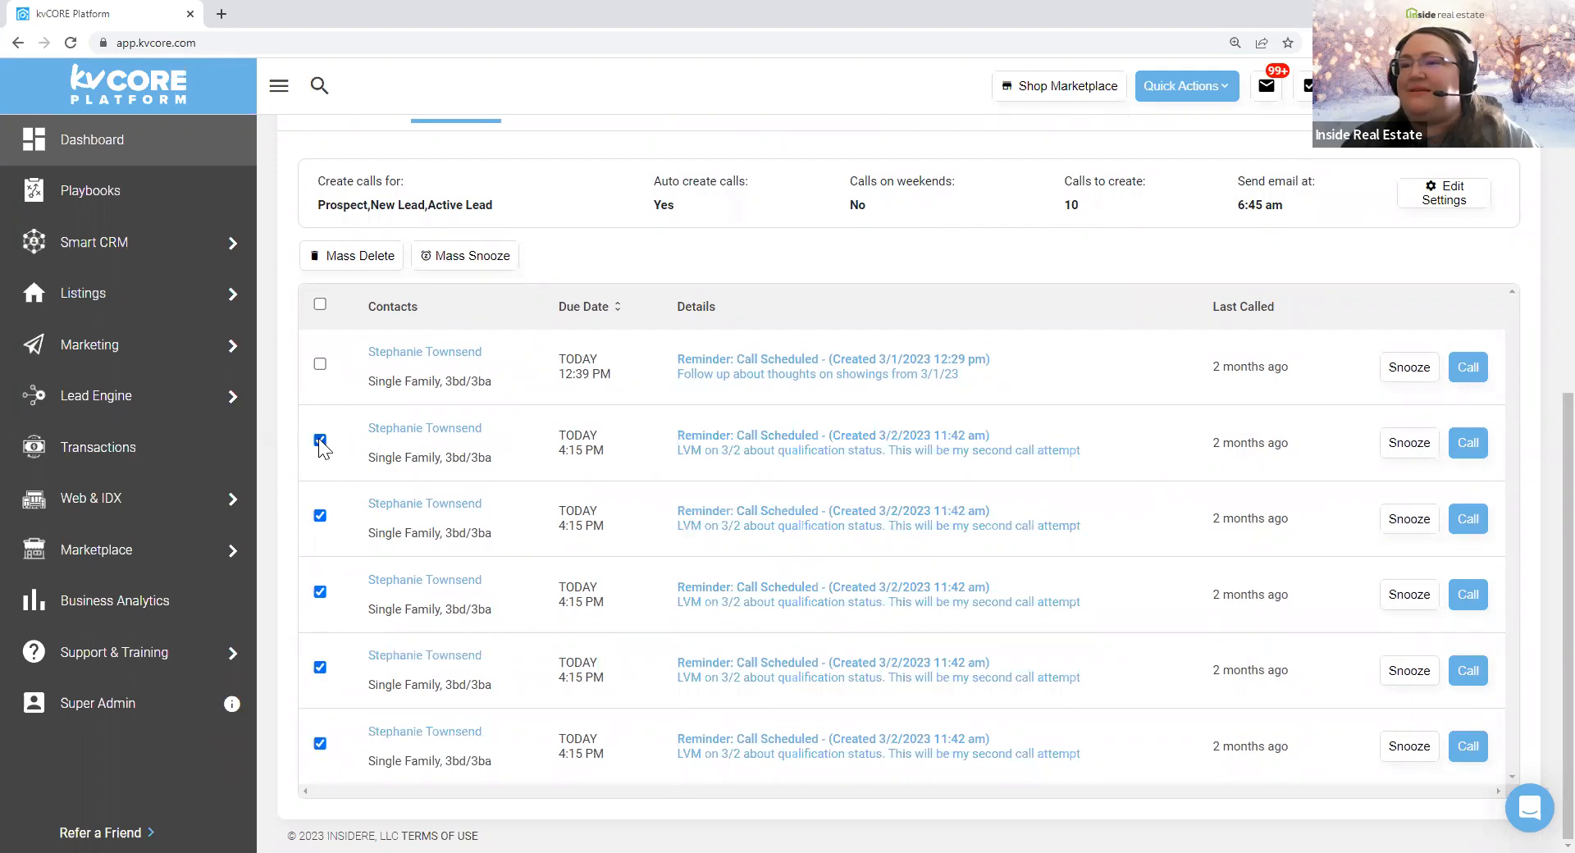
left_click(341, 259)
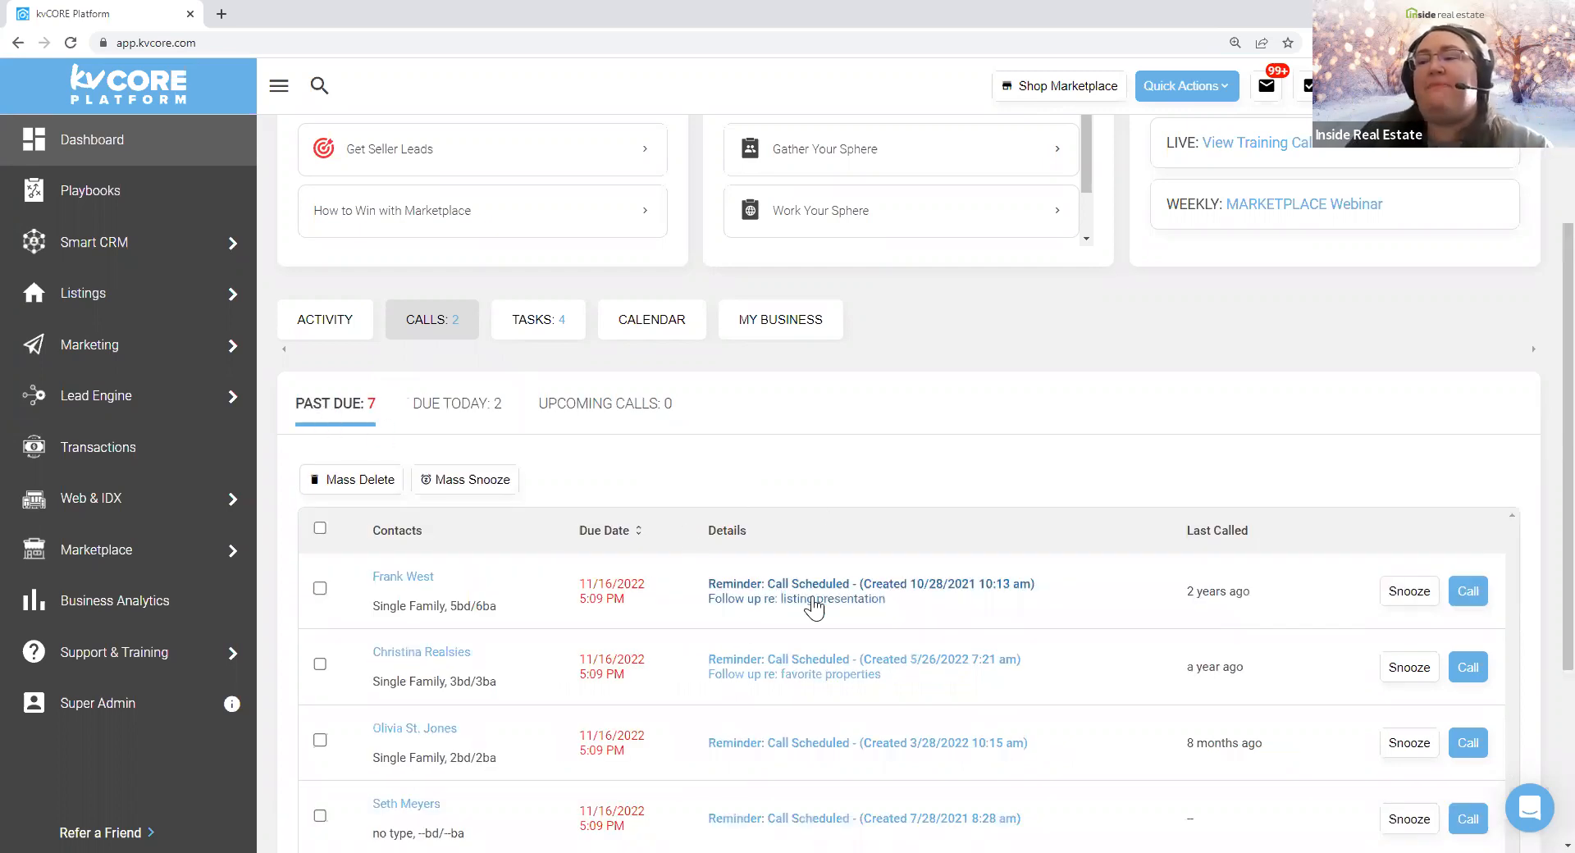
- Examine the contacts, due dates and reminder details of the past-due calls
left_click_drag(373, 582, 500, 597)
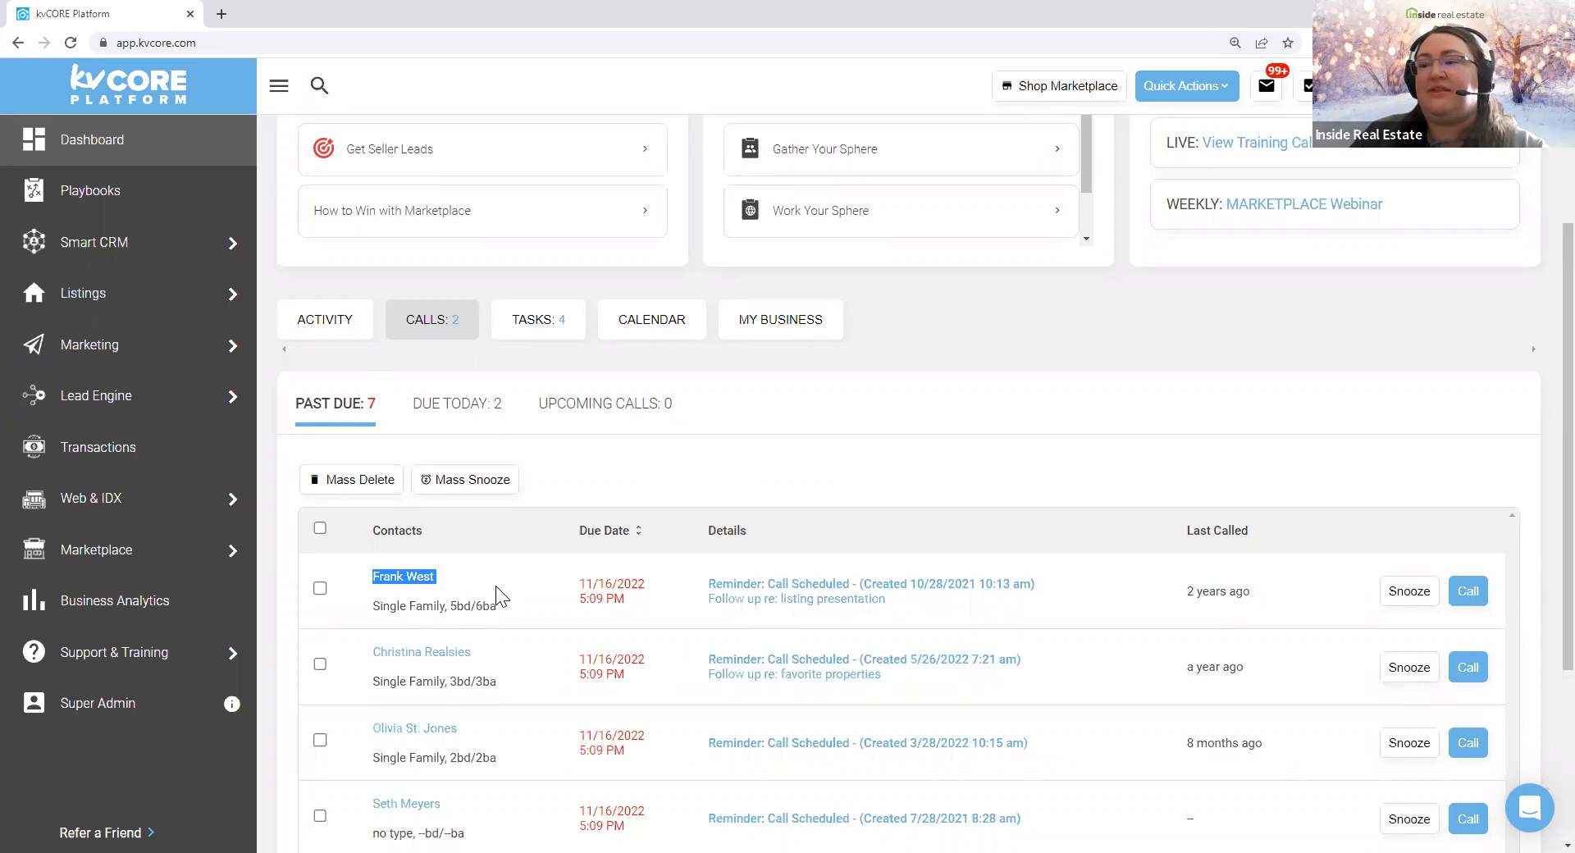
left_click_drag(1066, 585, 696, 578)
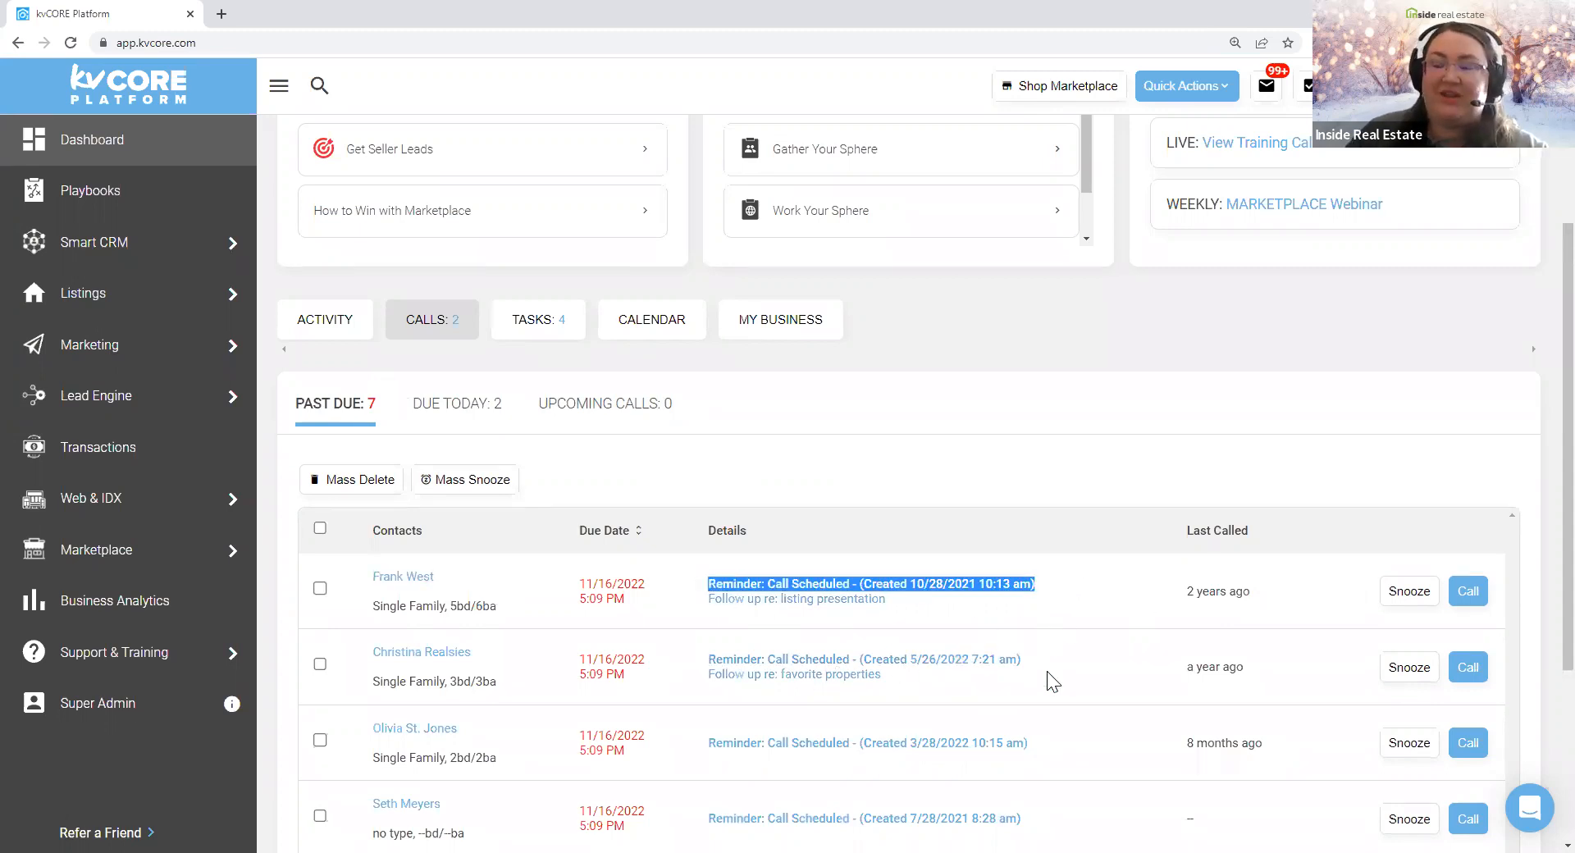
scroll(1062, 726, "down", 4)
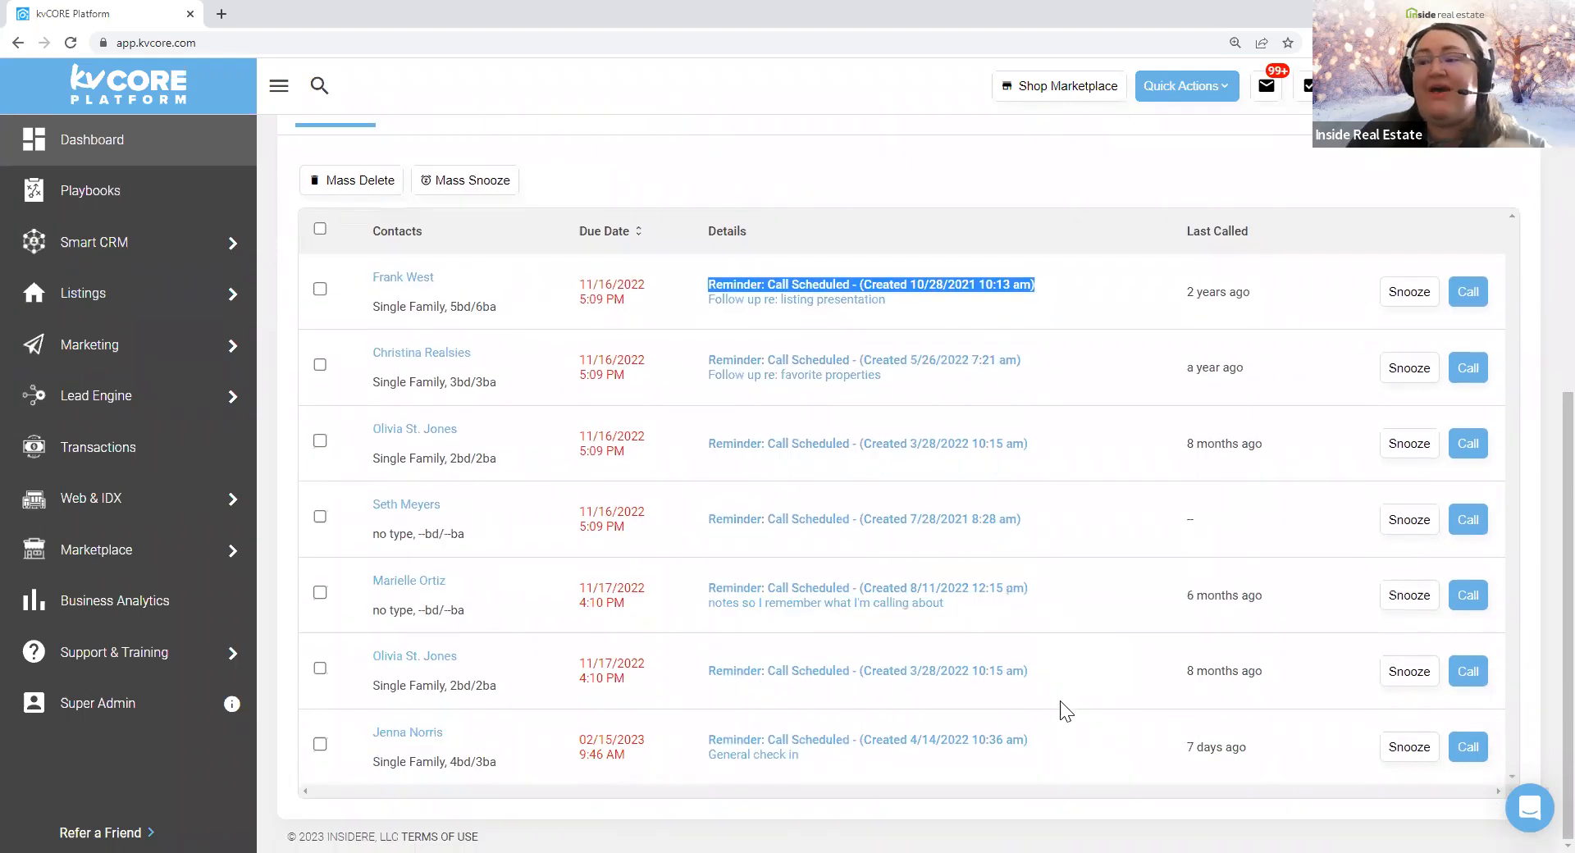
scroll(1045, 694, "up", 4)
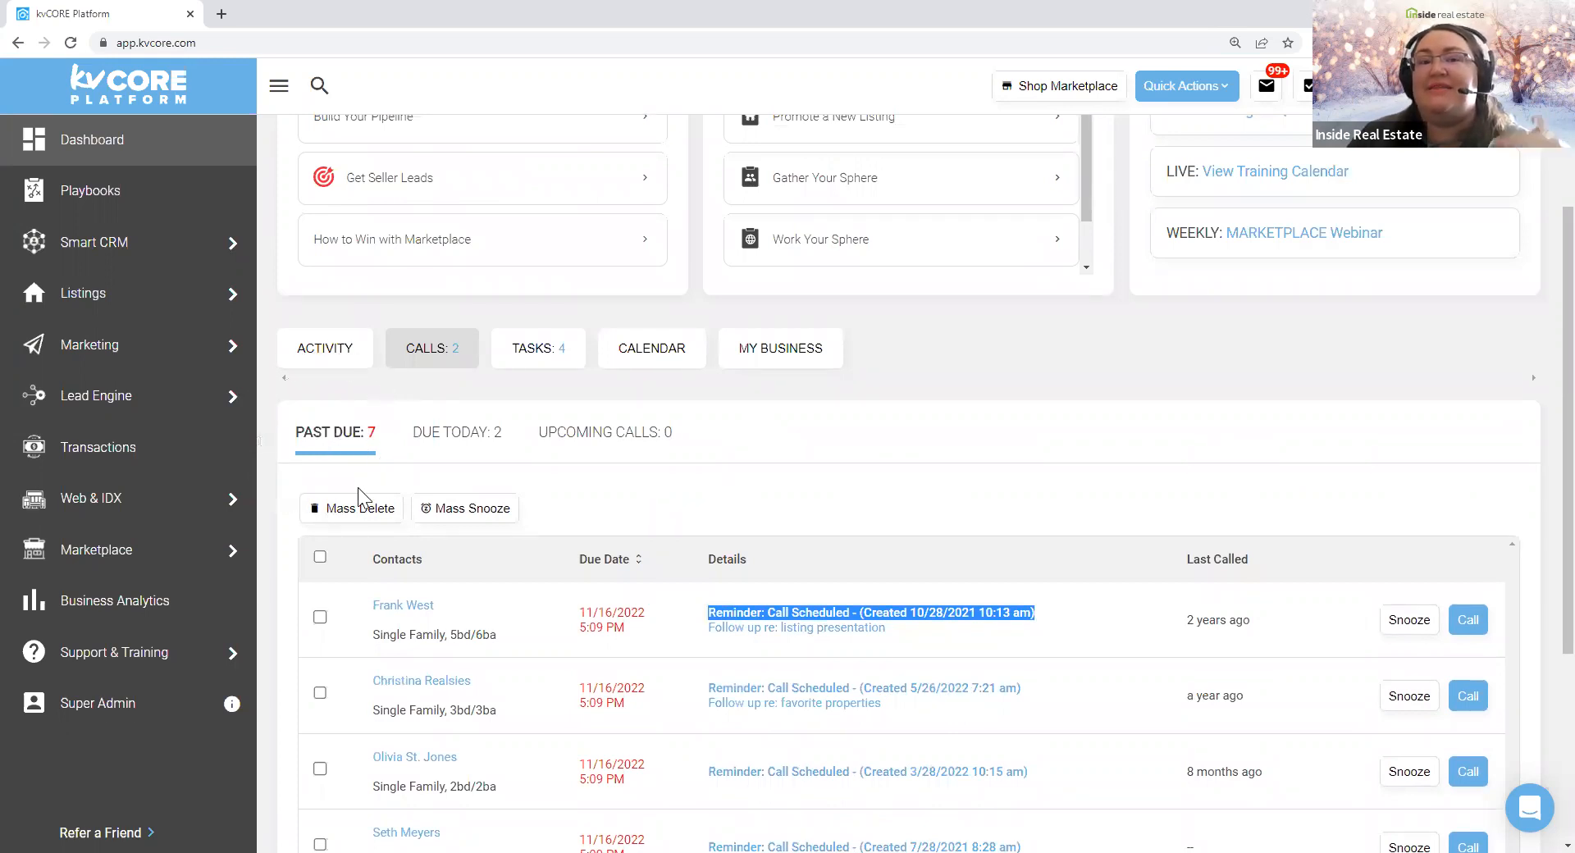
left_click(675, 503)
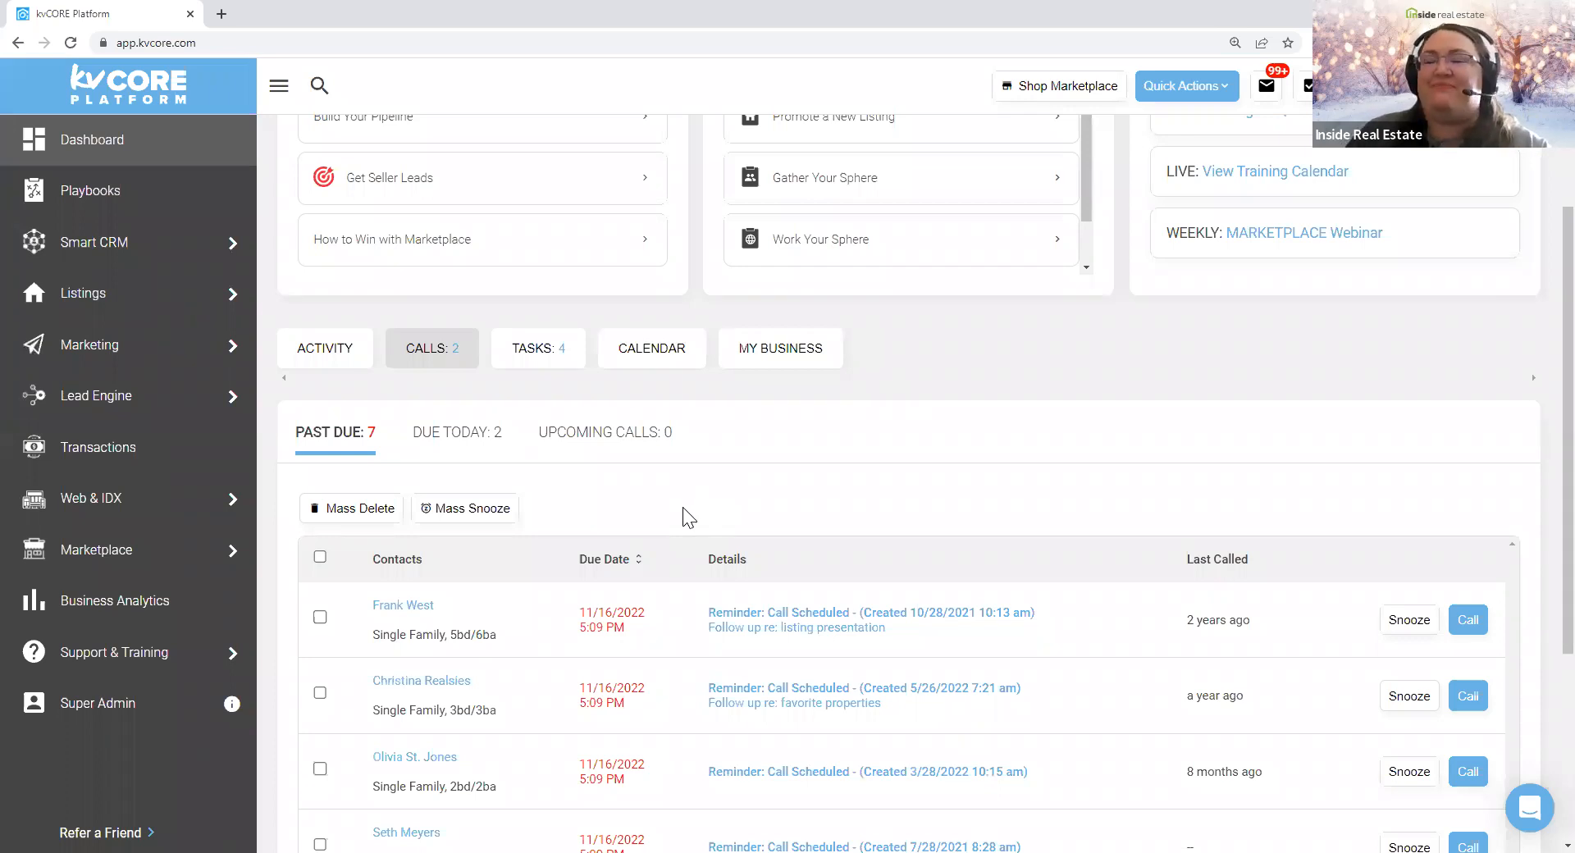
scroll(687, 517, "down", 4)
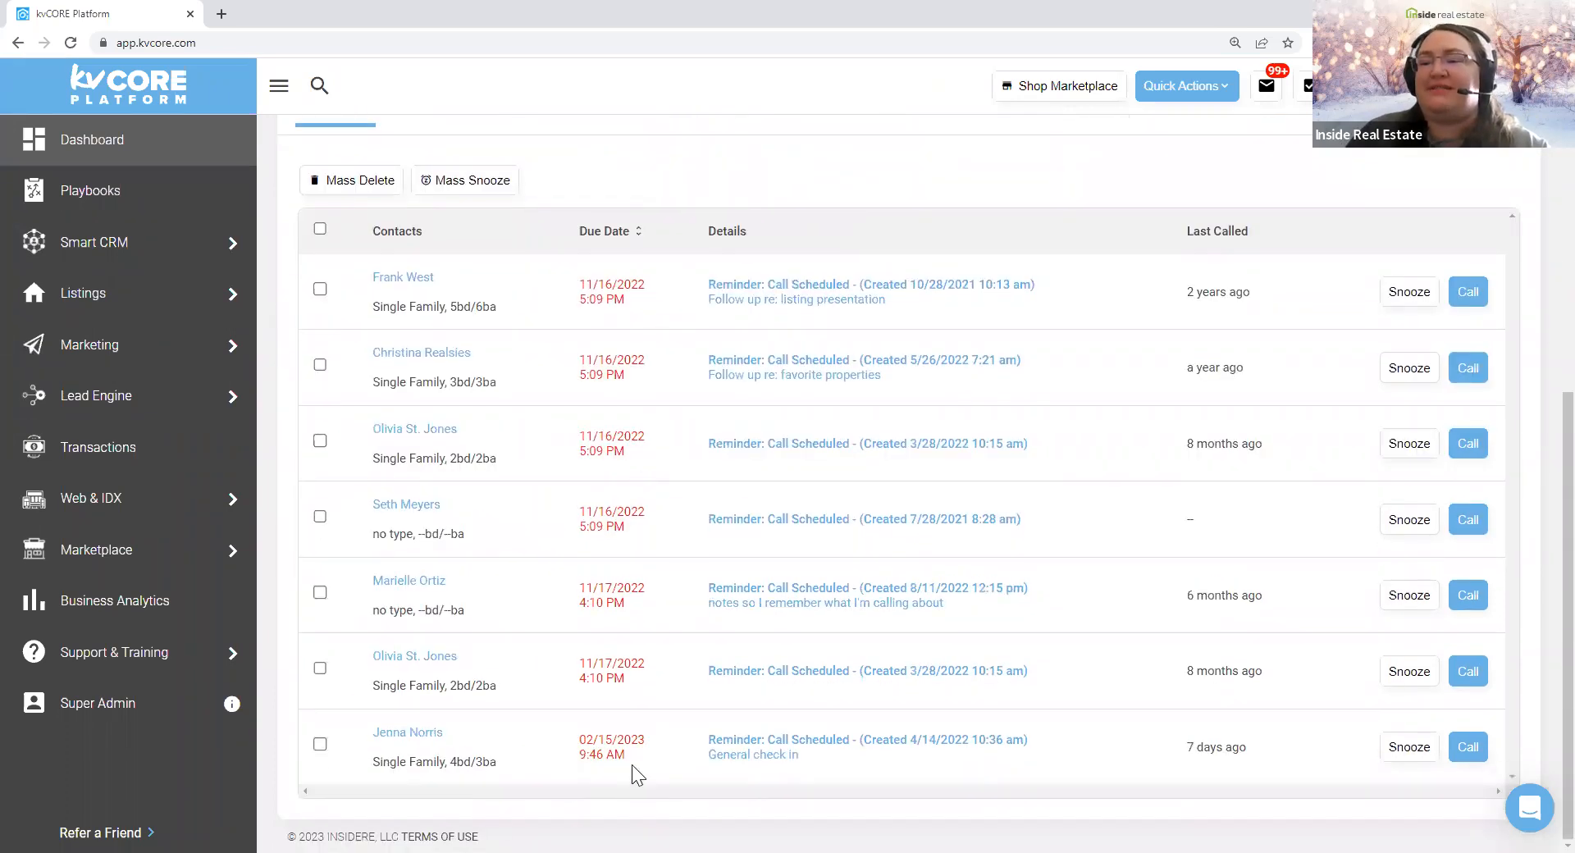
left_click_drag(1050, 743, 629, 750)
left_click_drag(1030, 670, 706, 677)
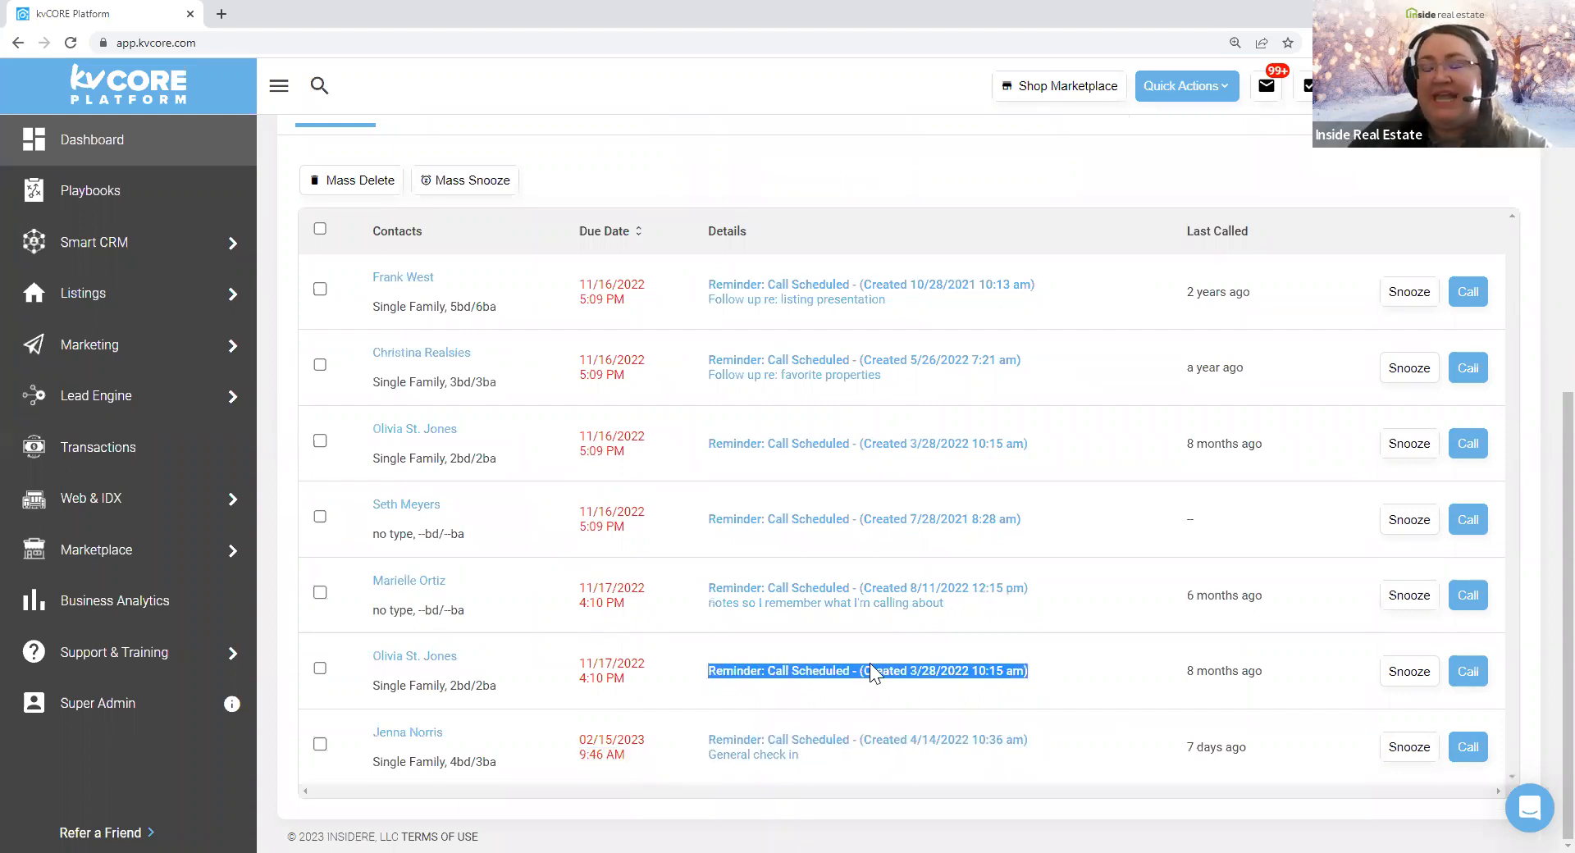
left_click_drag(1035, 589, 681, 574)
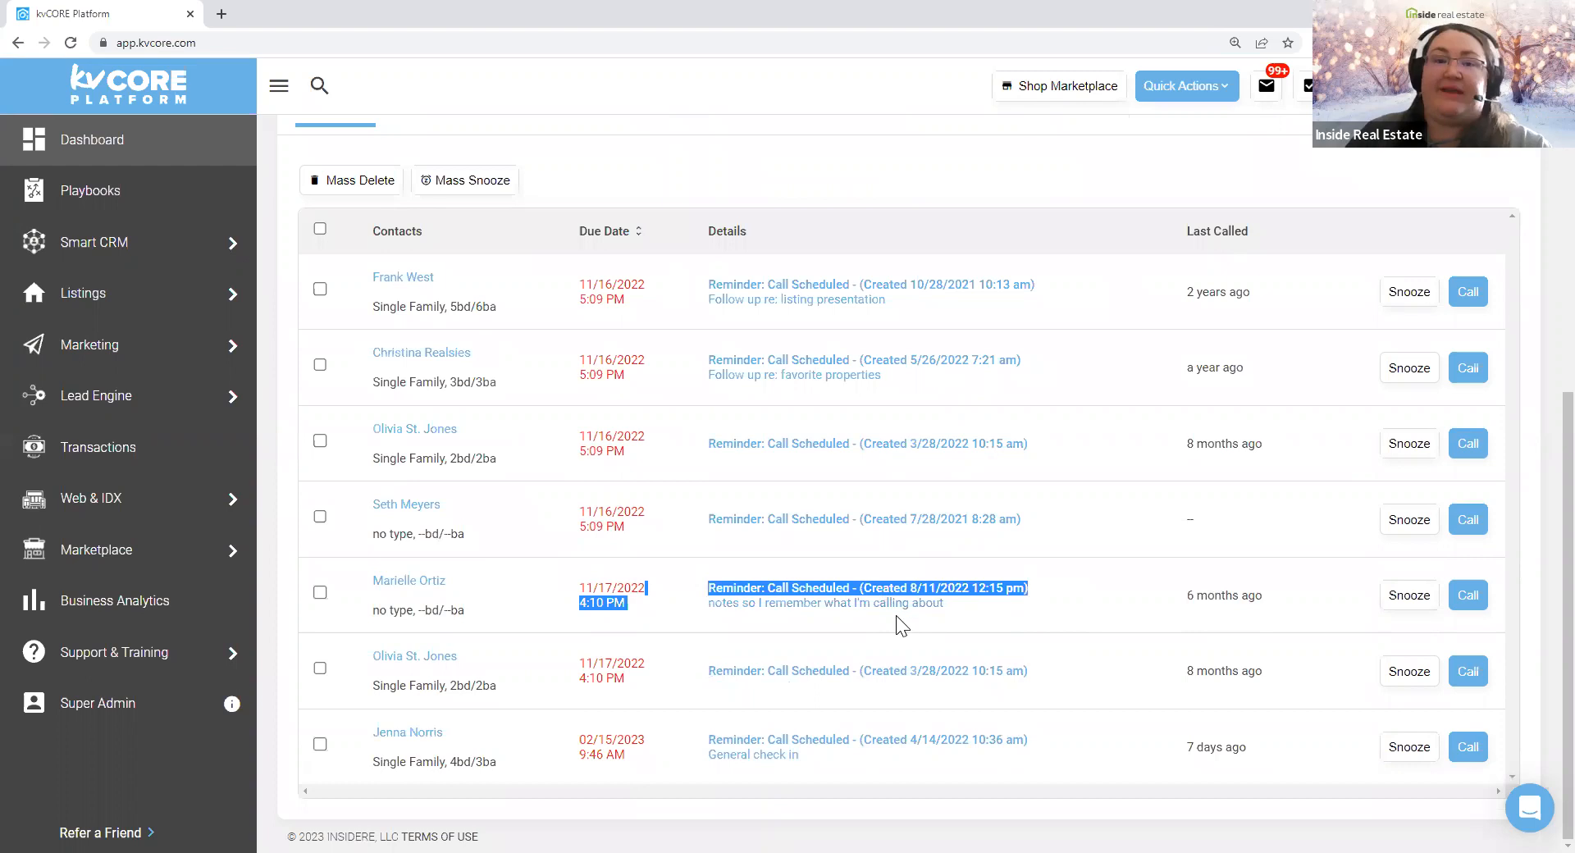
scroll(893, 598, "up", 3)
left_click(887, 389)
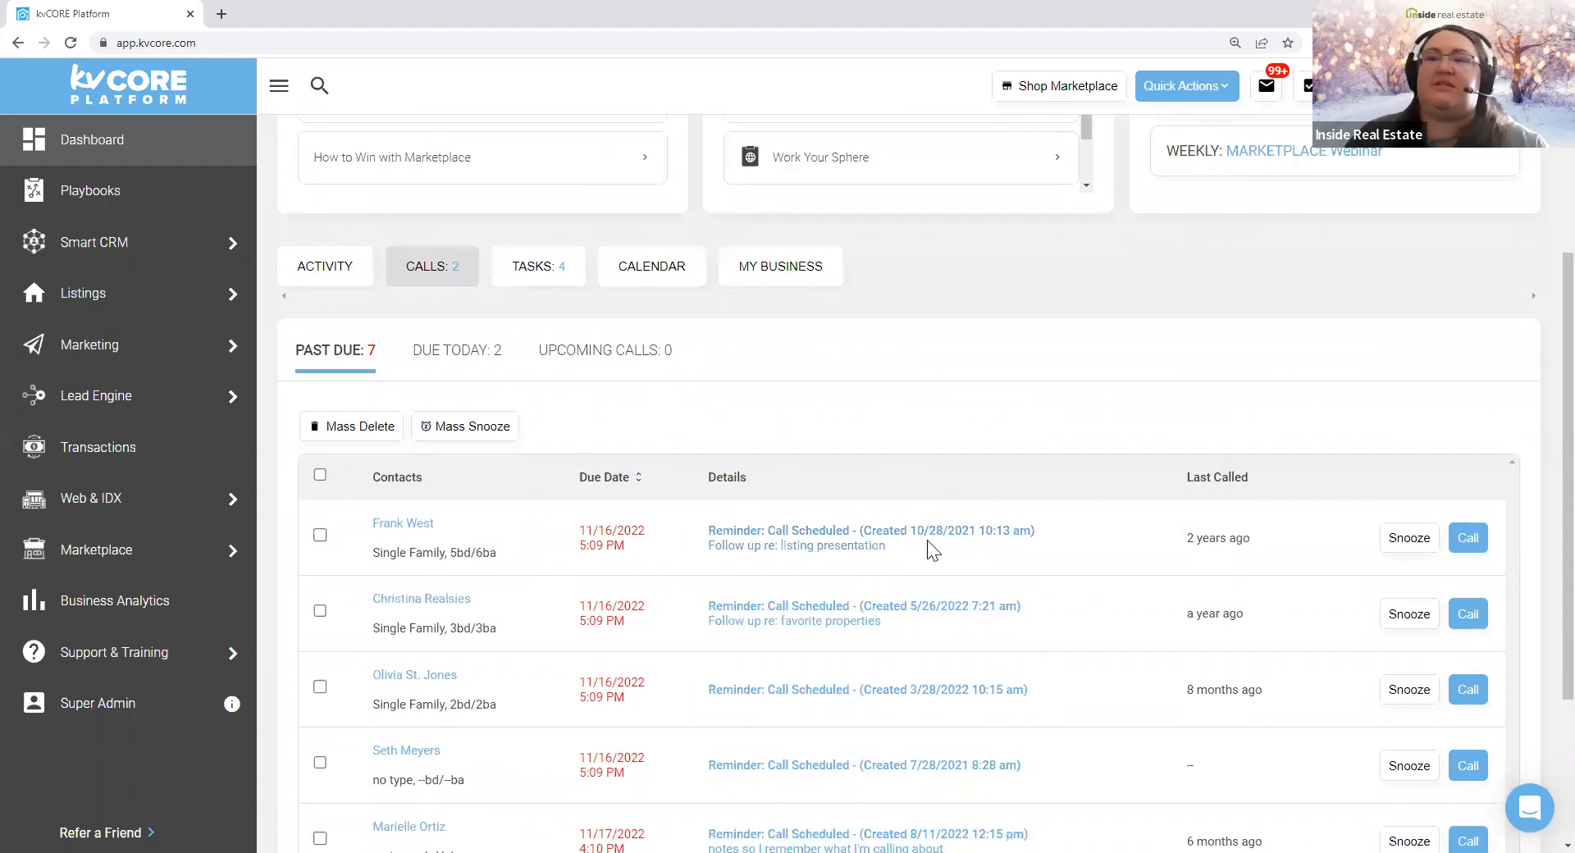
- Select all past-due calls and mass snooze them for 20 minutes
left_click(319, 475)
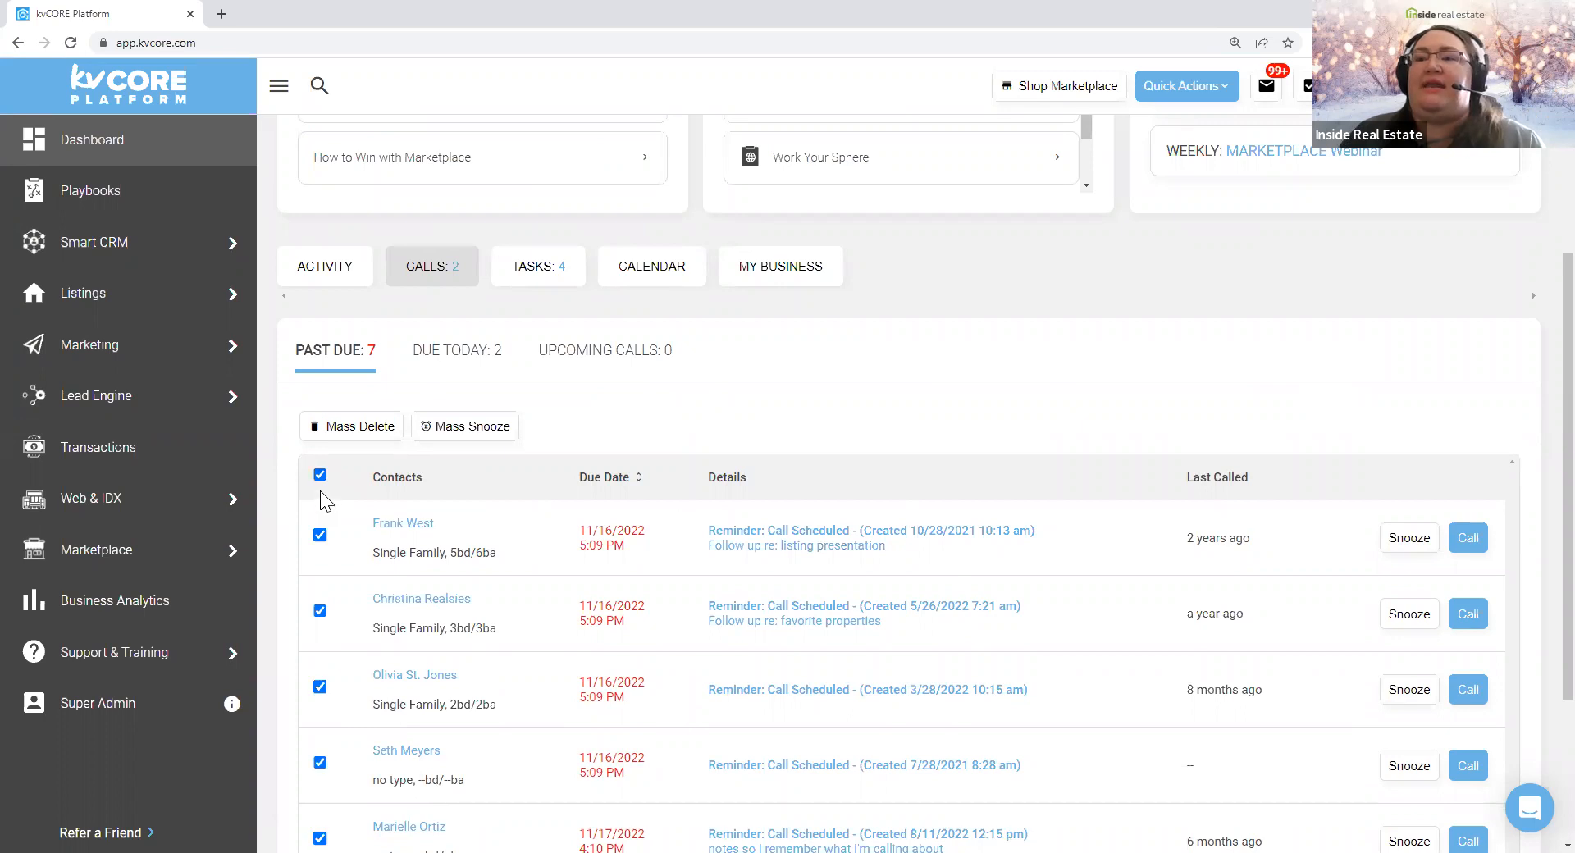
scroll(339, 644, "down", 3)
scroll(334, 677, "up", 4)
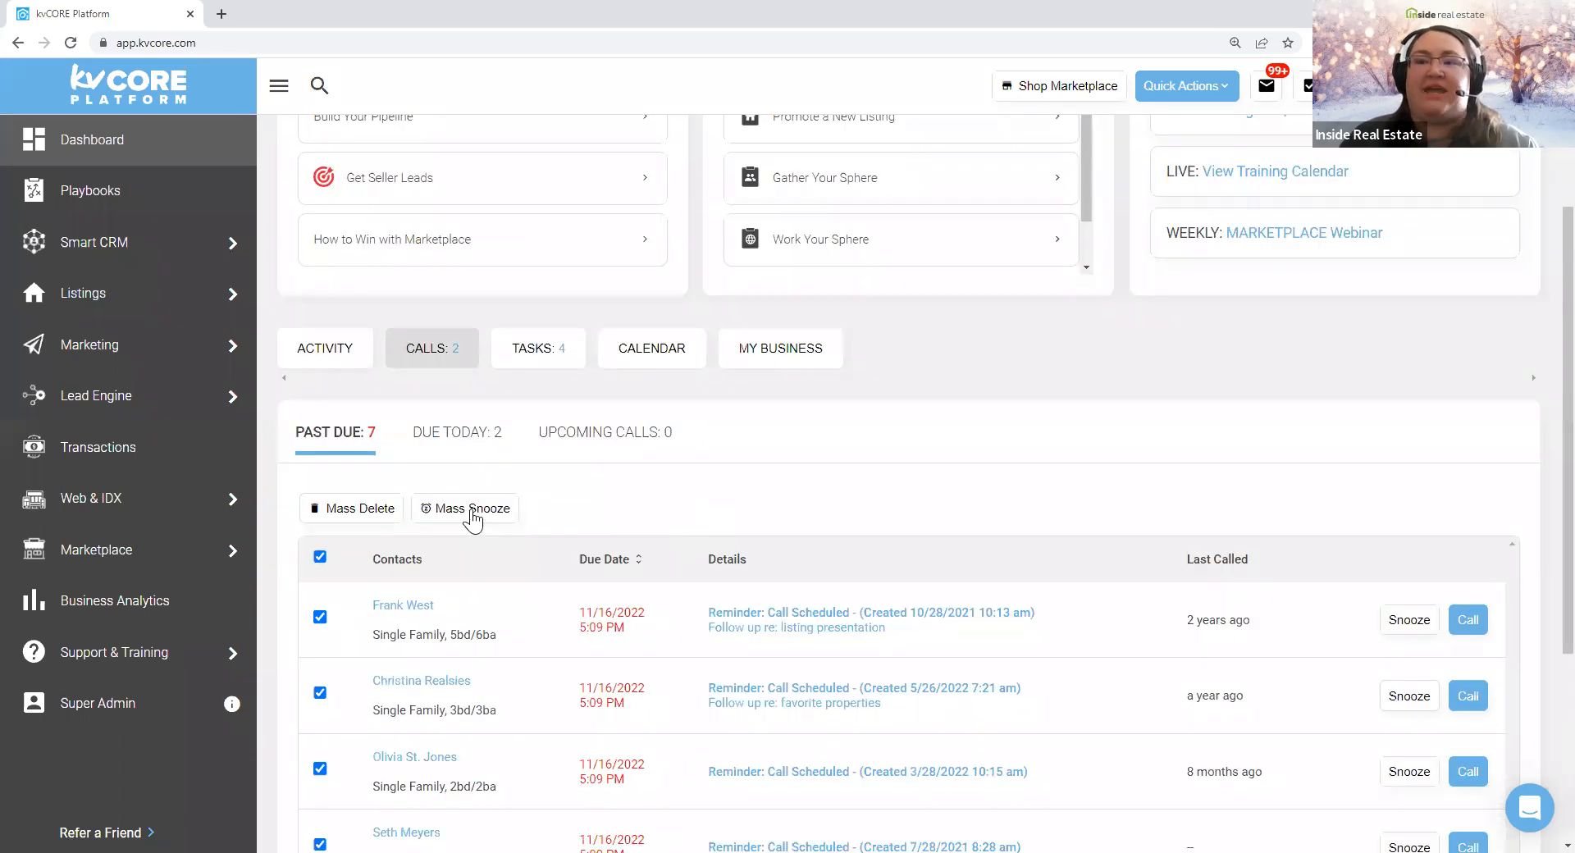
left_click(471, 517)
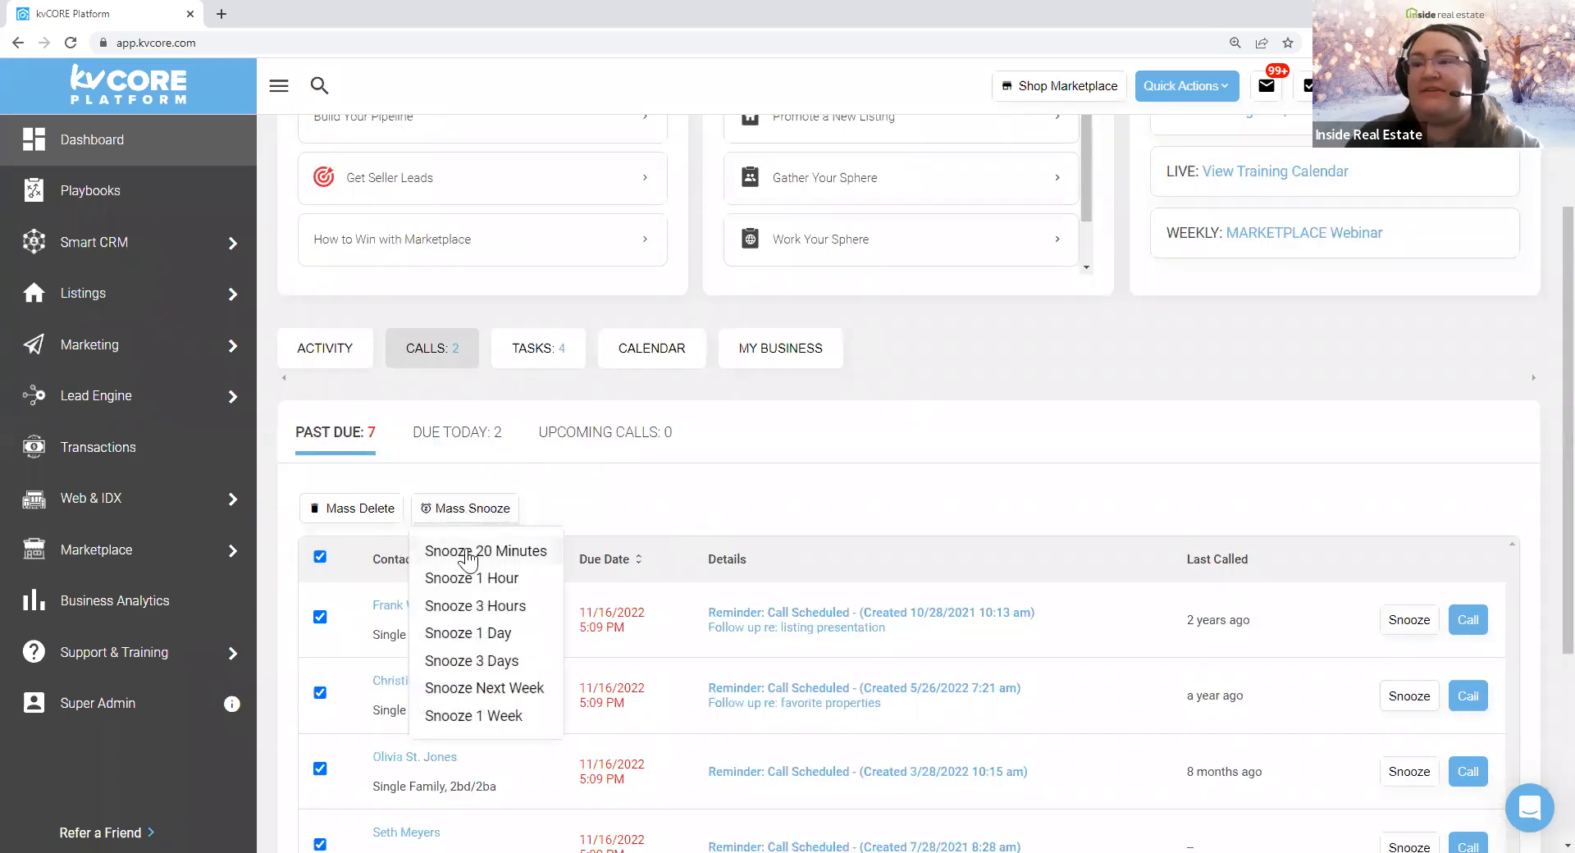
left_click(673, 506)
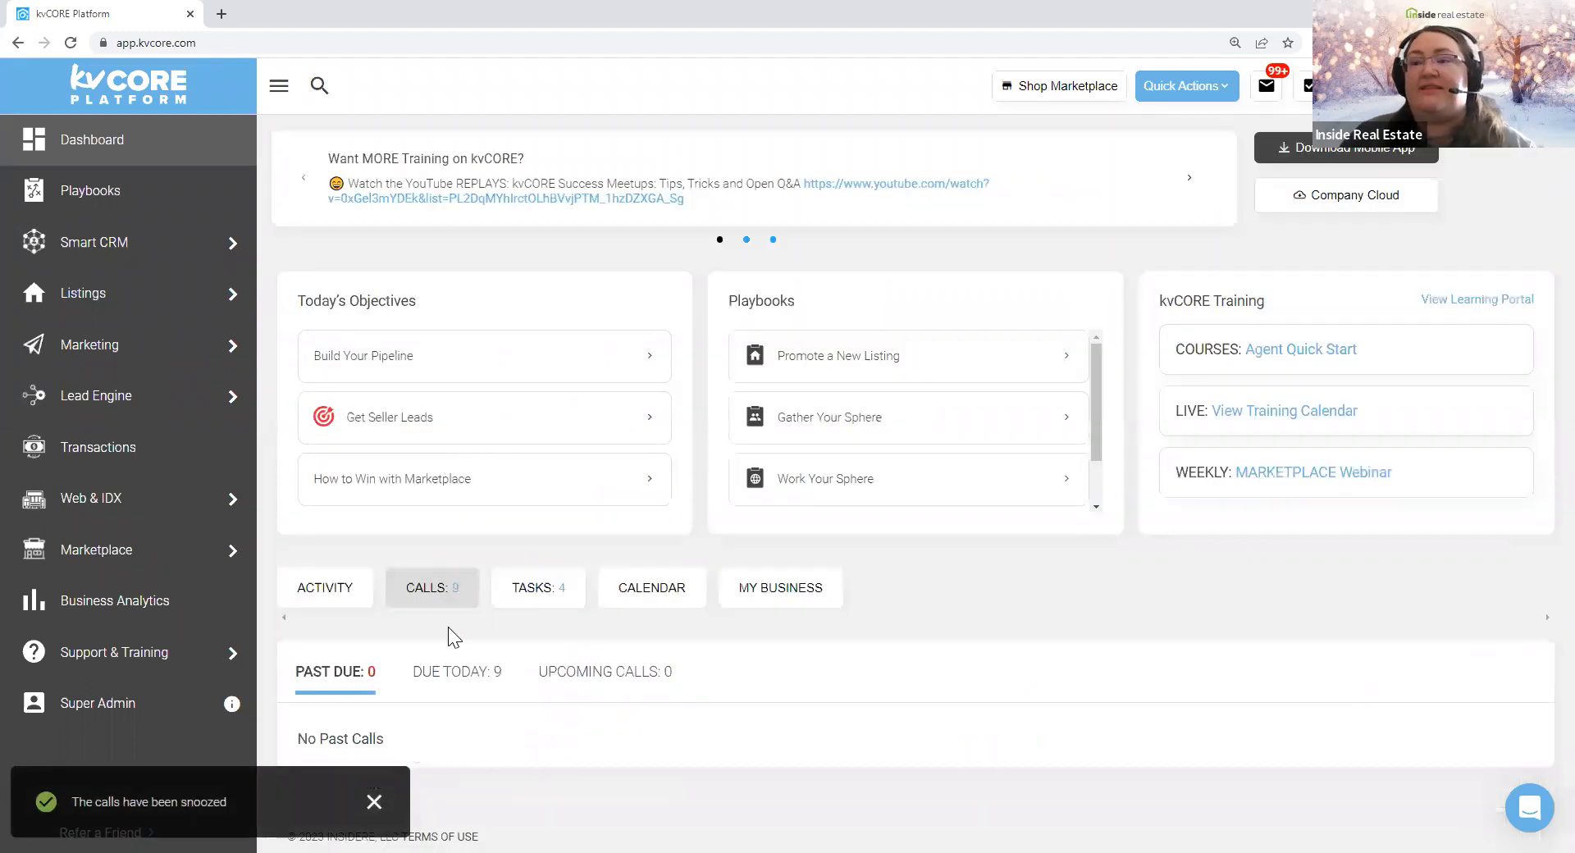
- Delete the second of the duplicate call reminders created 3/28/2022 from the calls due today
left_click(459, 671)
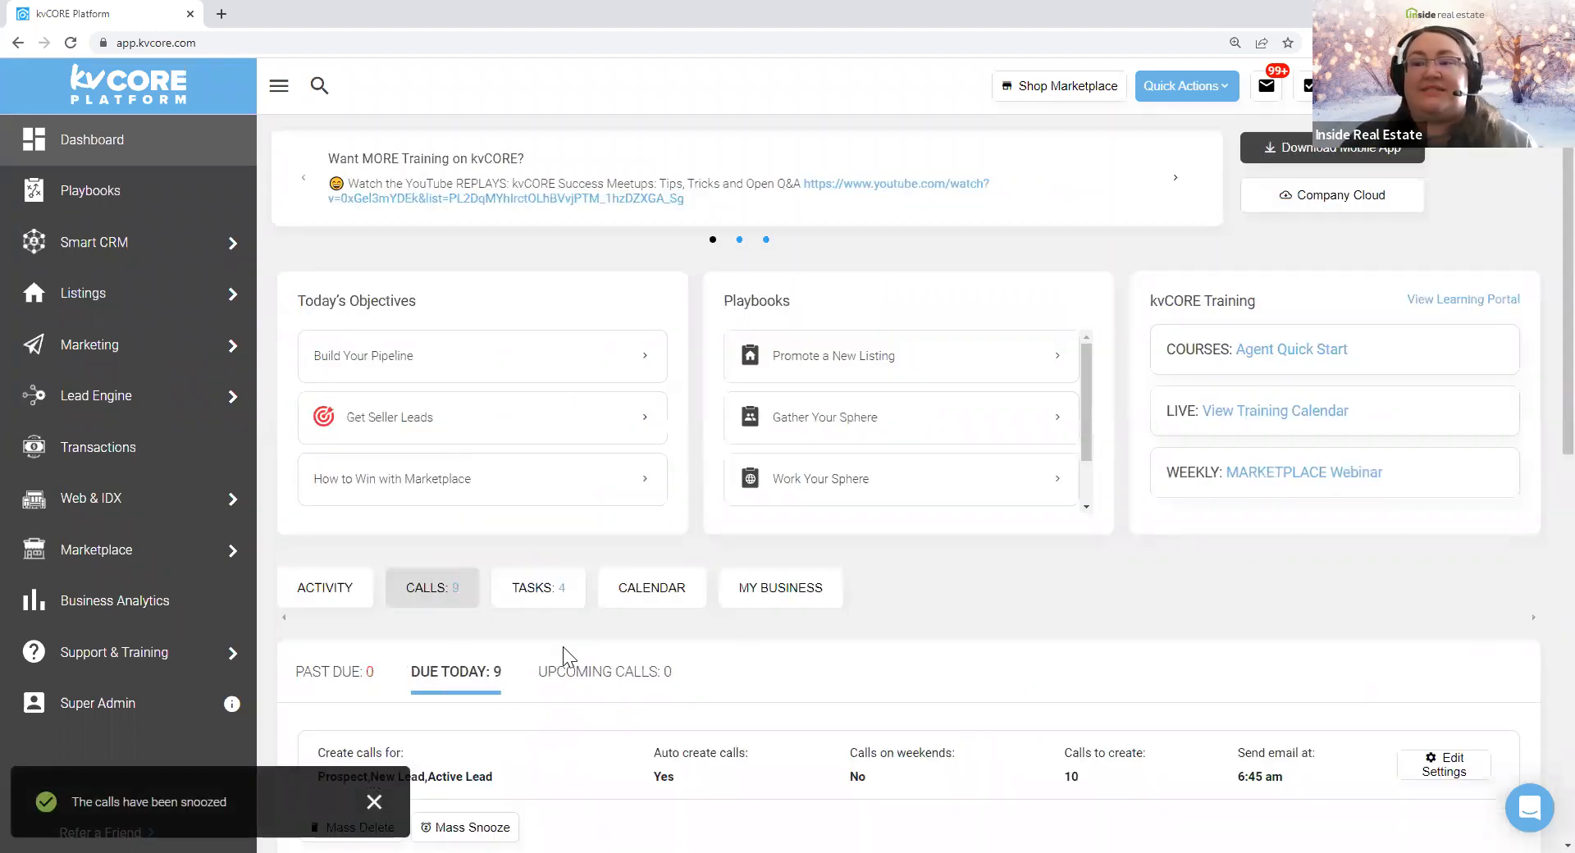
scroll(619, 673, "down", 4)
scroll(619, 673, "down", 5)
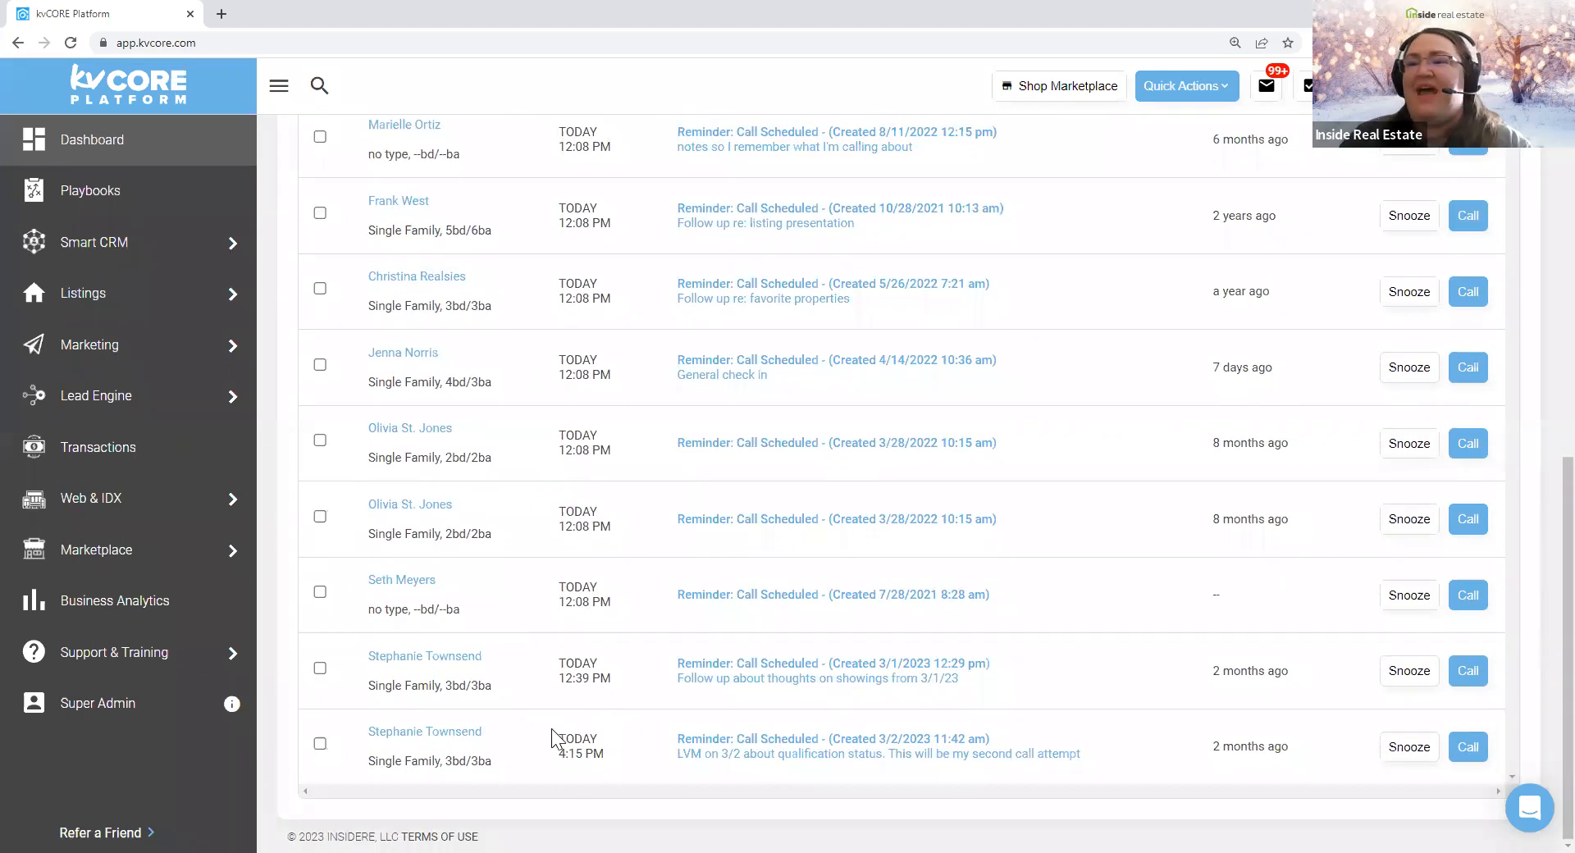
left_click_drag(358, 430, 592, 511)
left_click(487, 510)
left_click(319, 517)
scroll(574, 484, "up", 5)
left_click(354, 447)
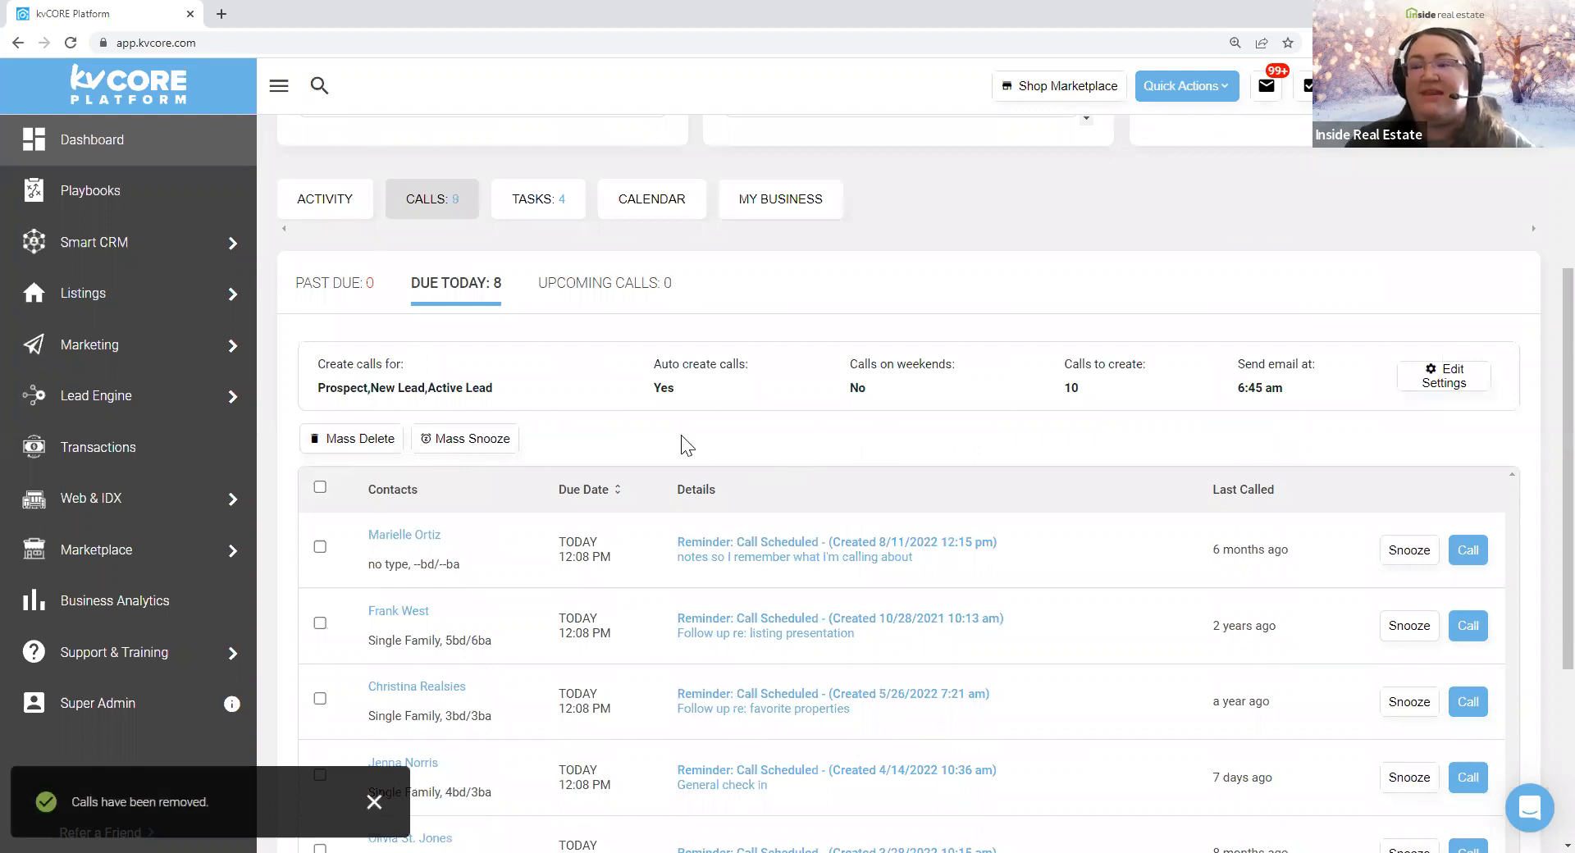
- Show the tasks due today and open the contact of the first Weekly Check-In task
scroll(679, 443, "down", 4)
scroll(647, 434, "up", 7)
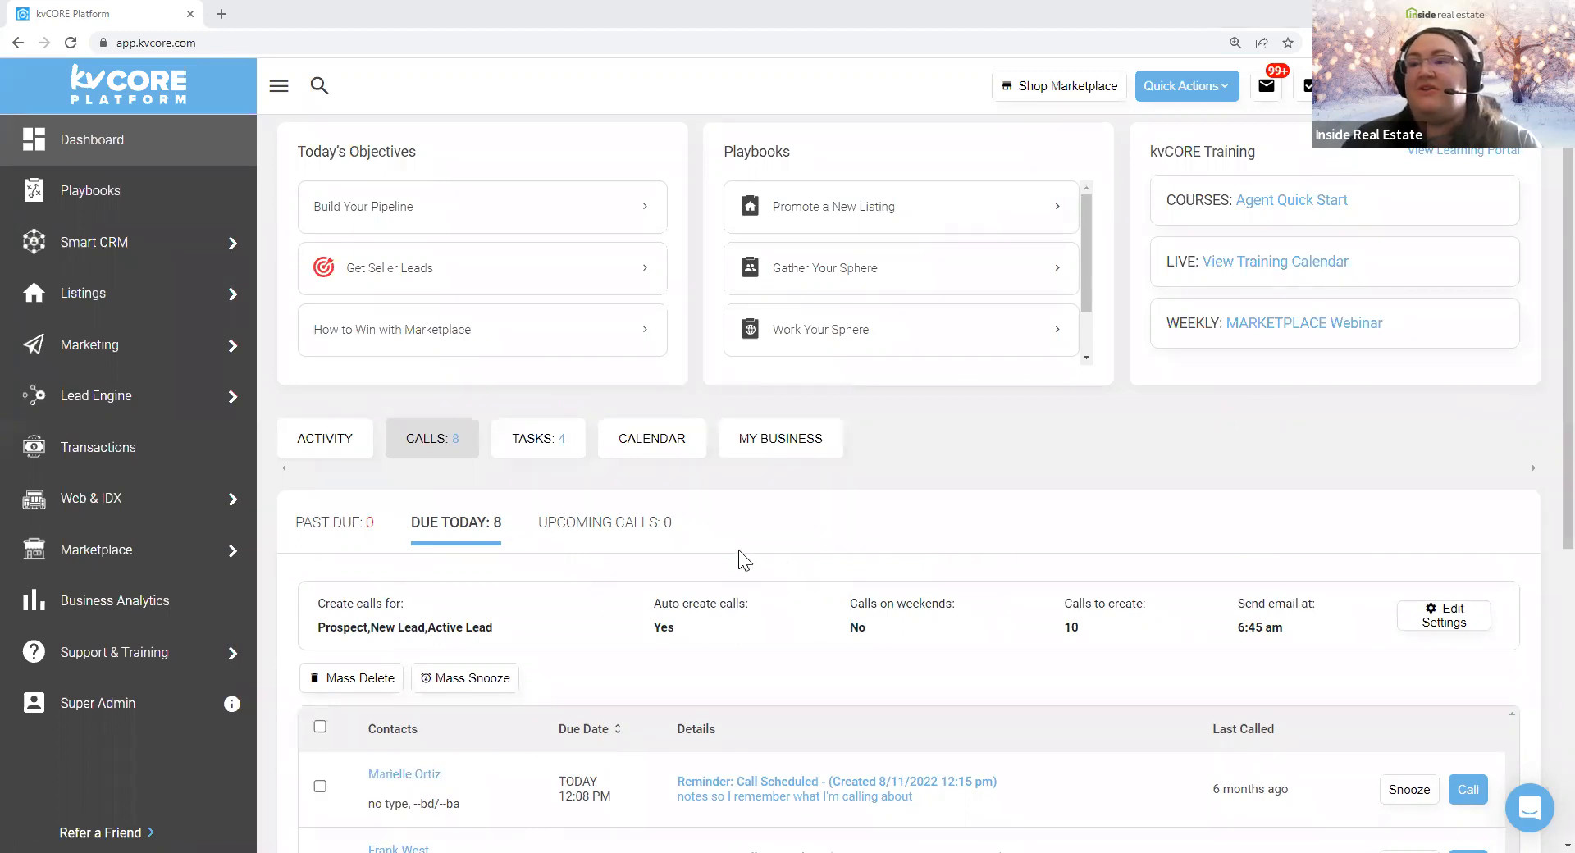
left_click(537, 447)
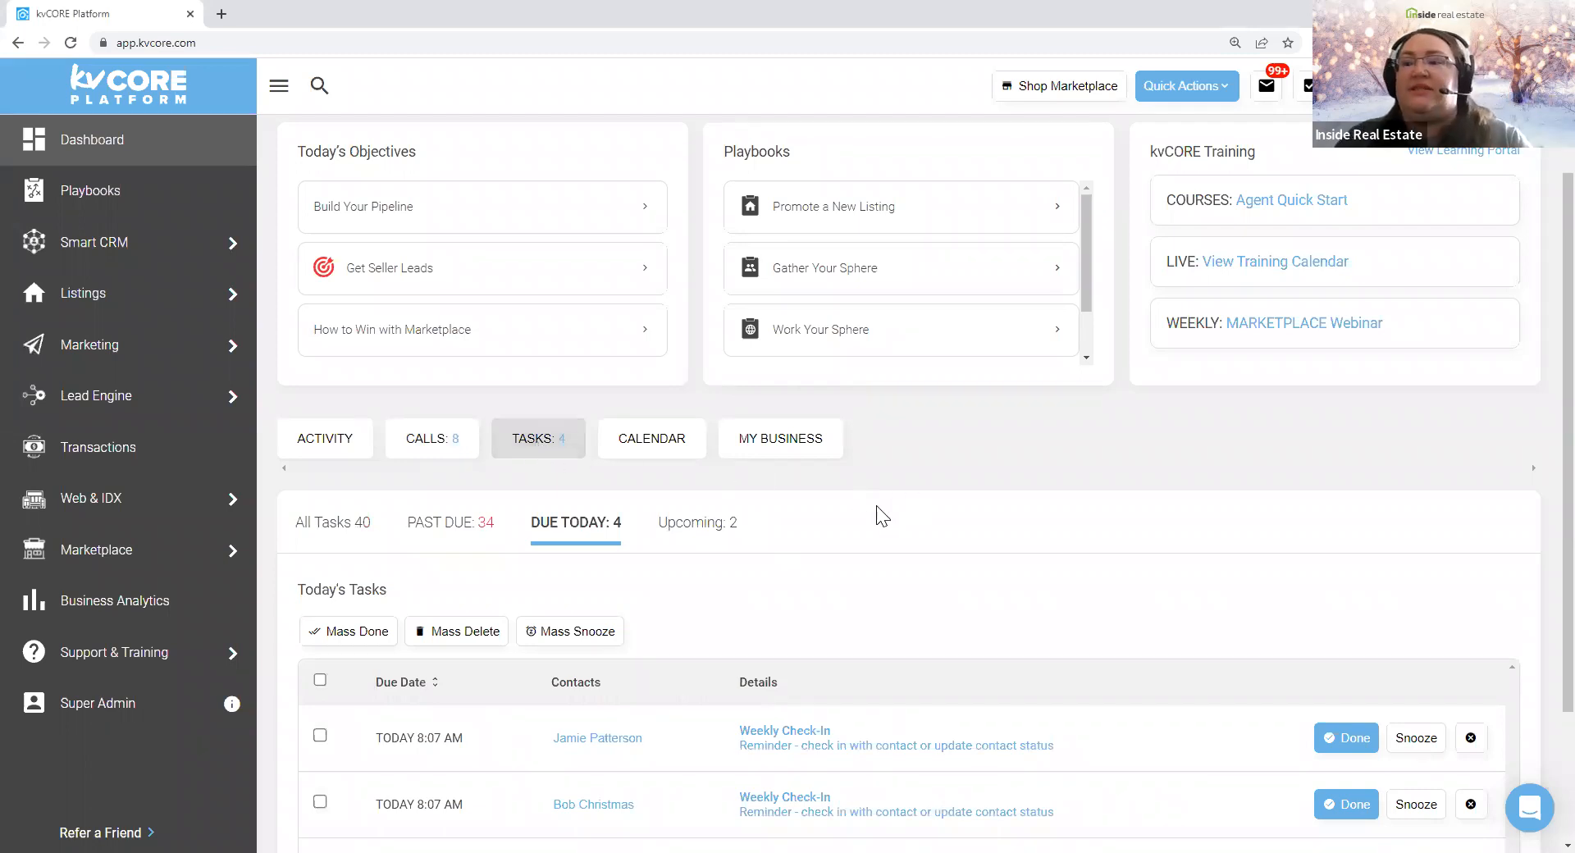
left_click(605, 739)
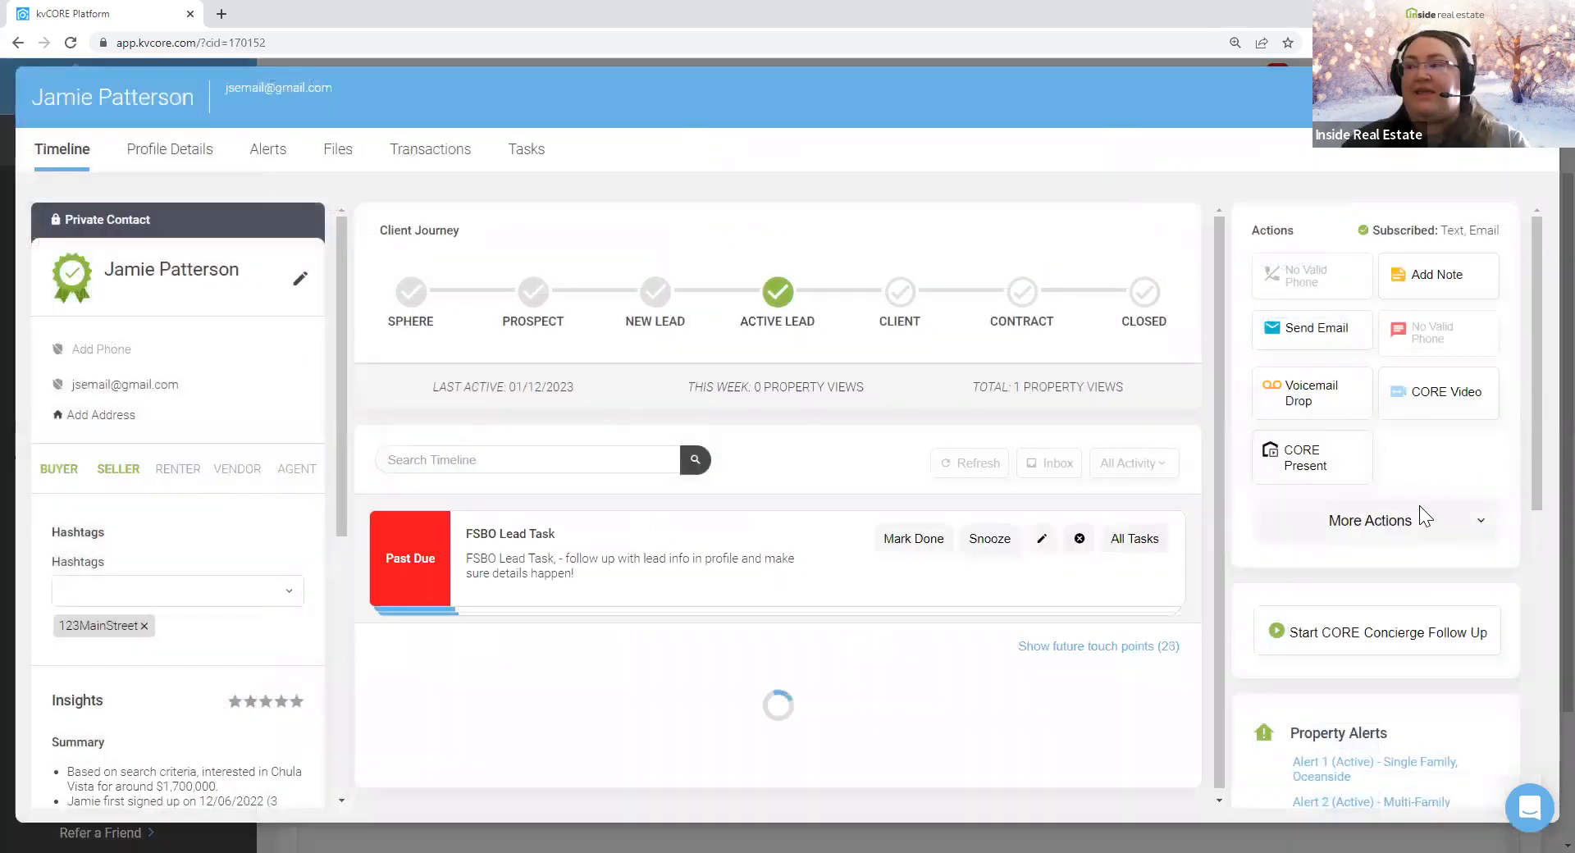
- Start a new task for the open contact and title it "Drop off an updated CMA"
left_click(1404, 527)
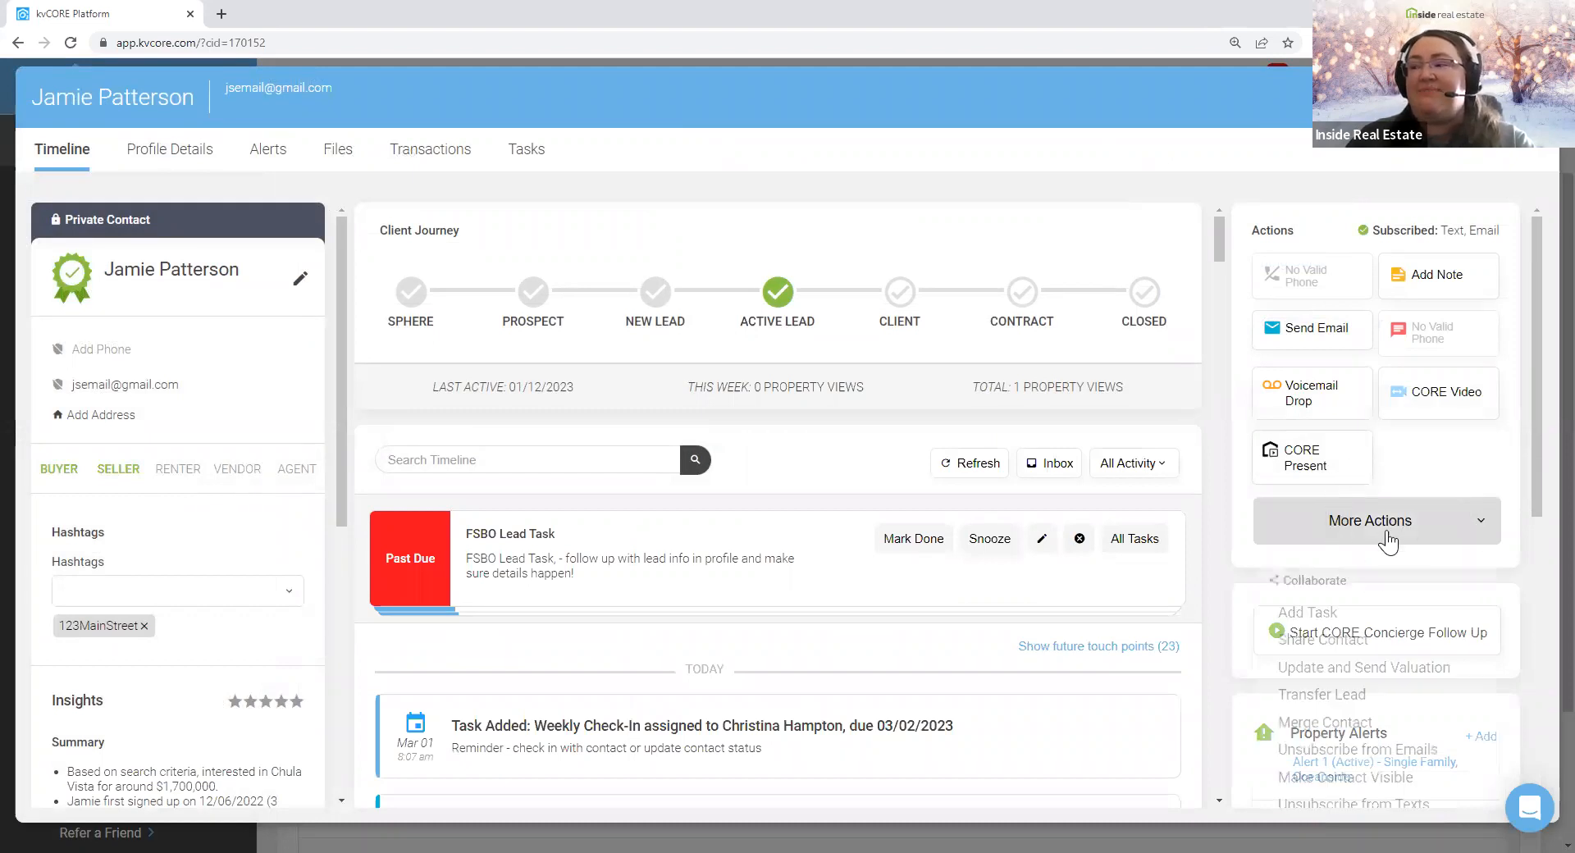
left_click(1310, 615)
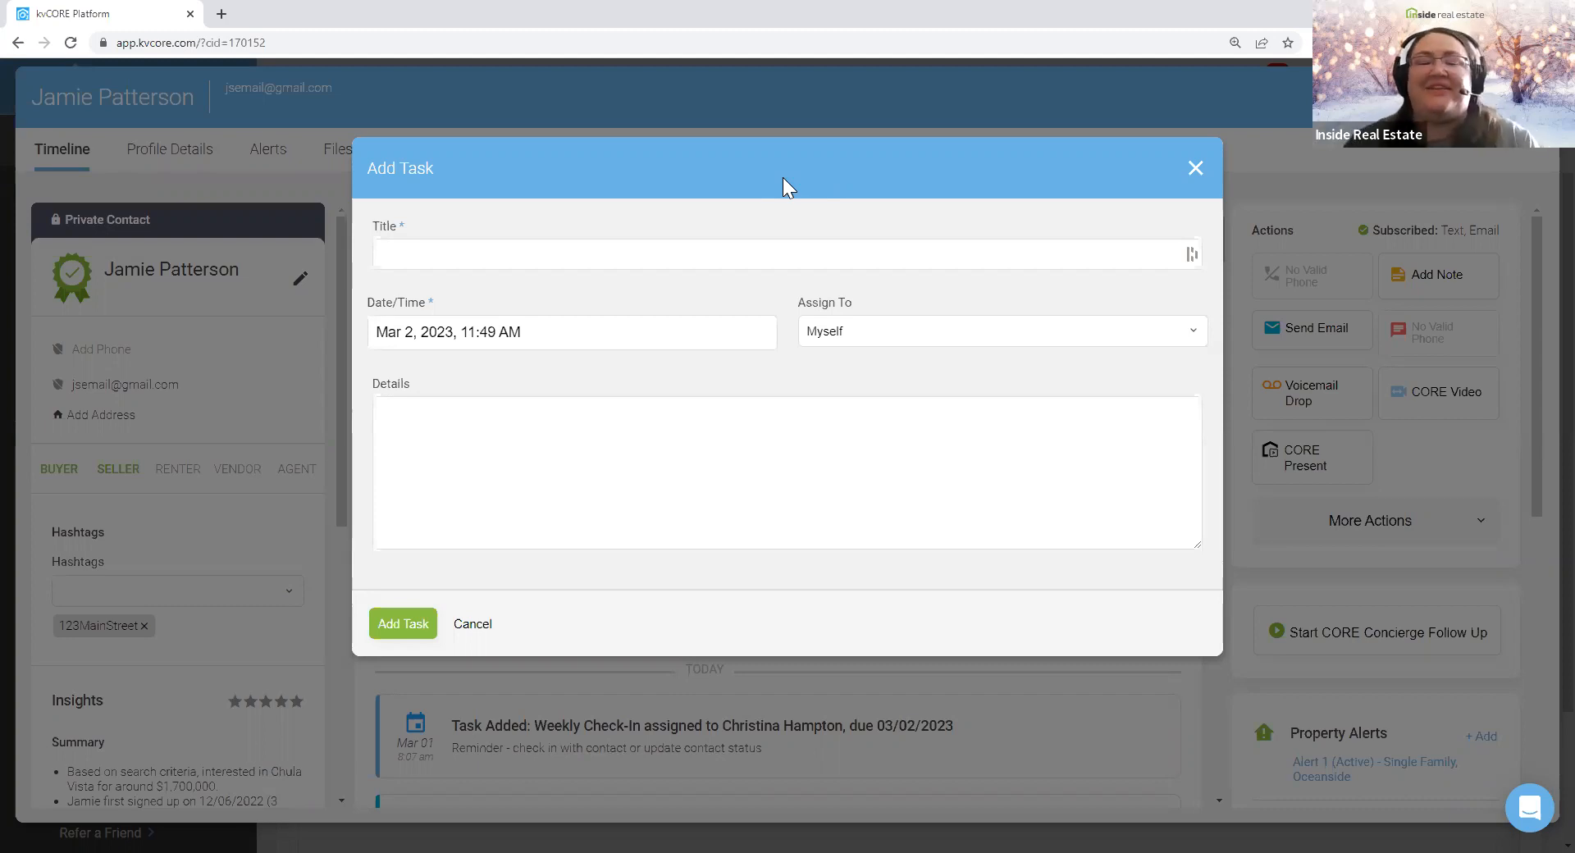
left_click(521, 257)
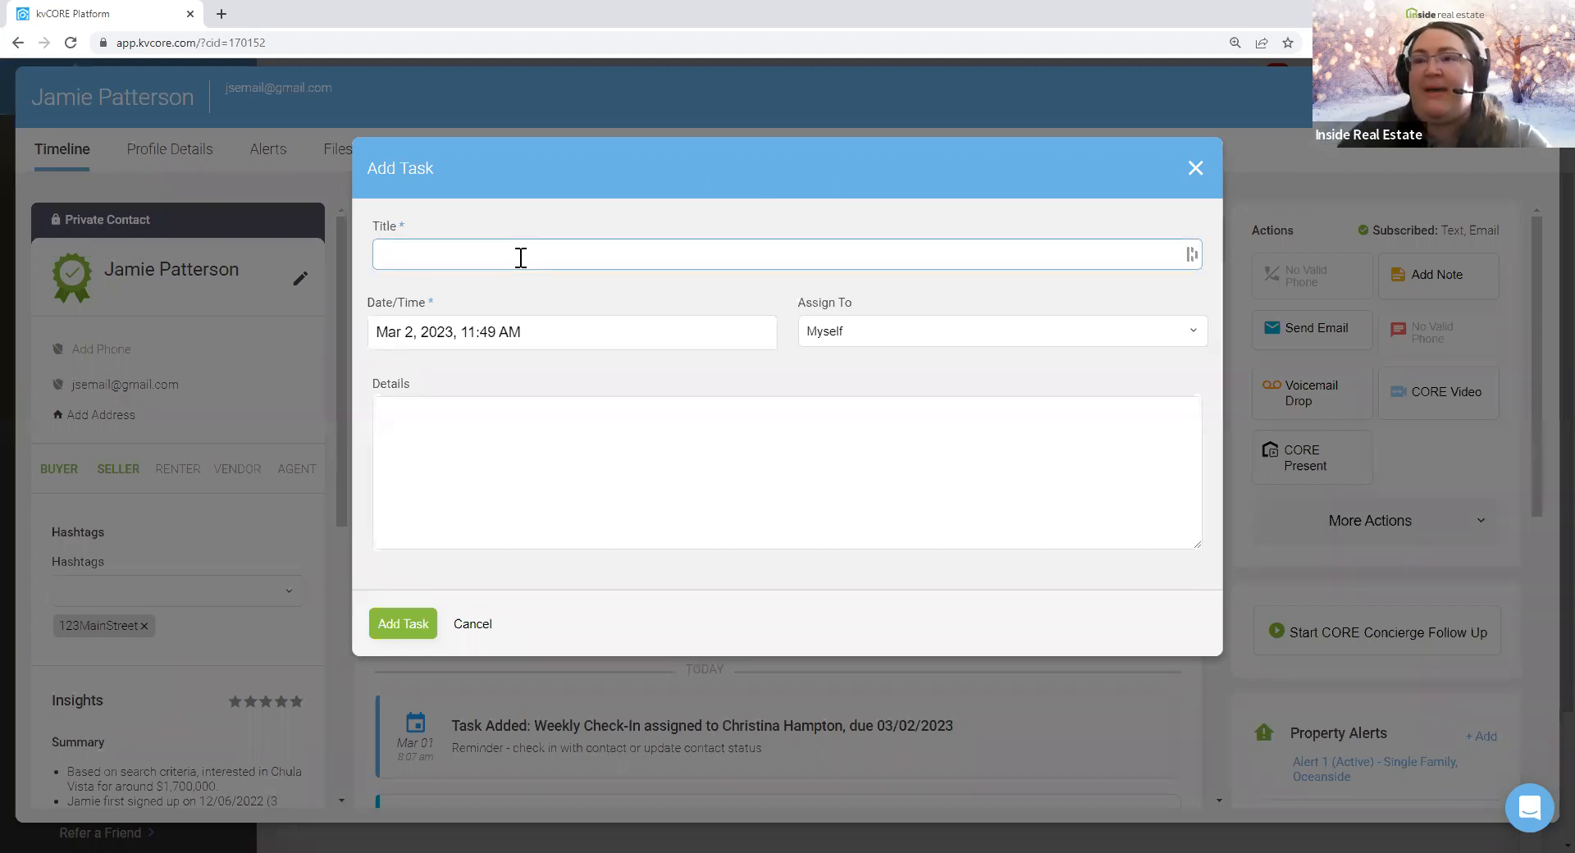
type("Drop off an updated CMA")
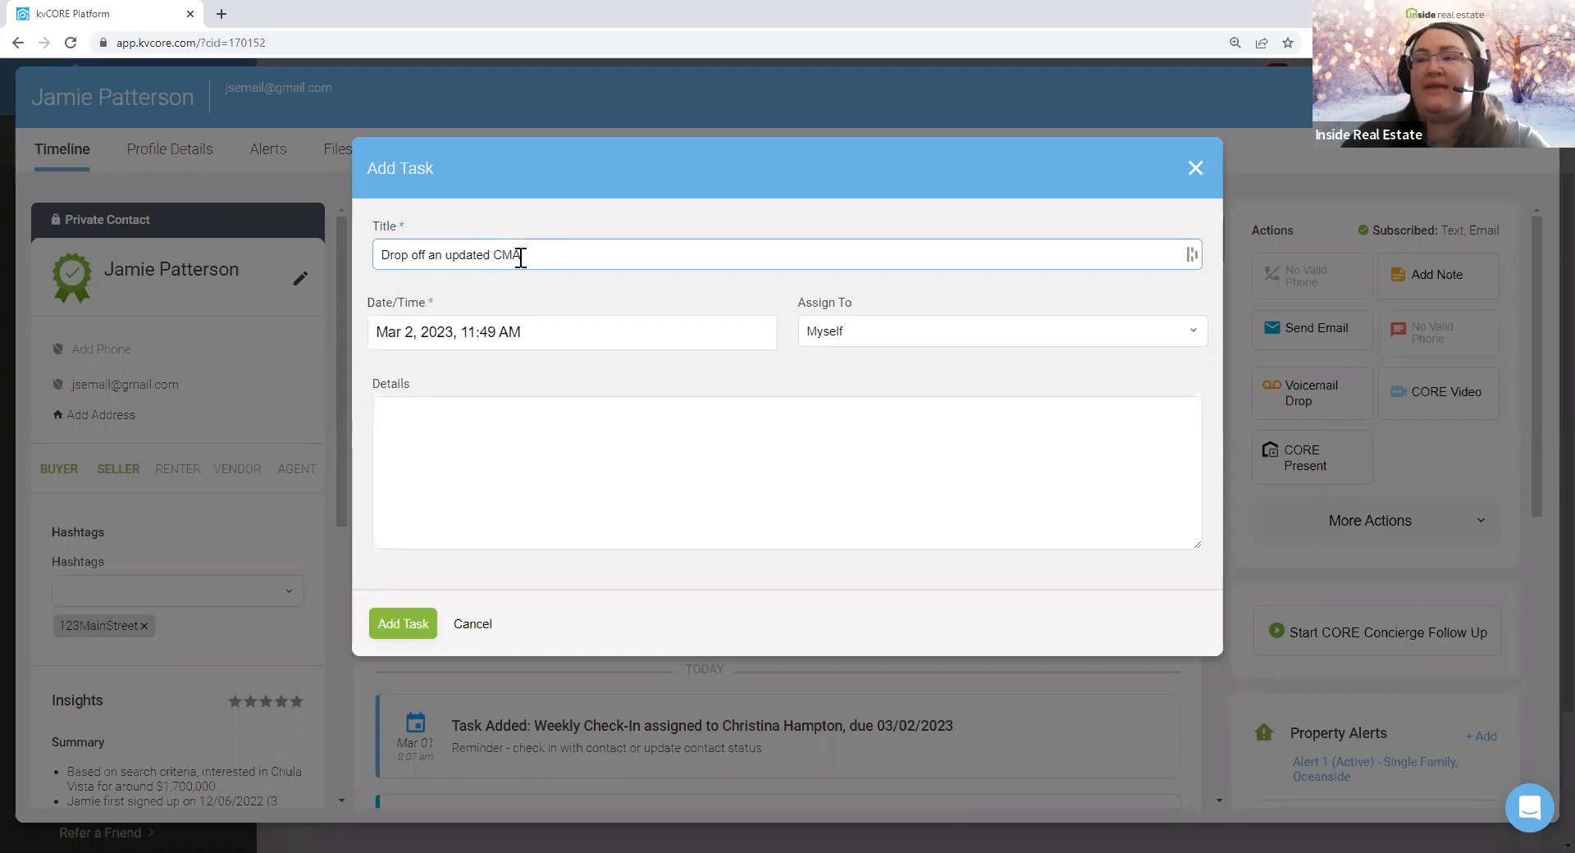
- Set the CMA task's due date to March 16, 2023
left_click(412, 343)
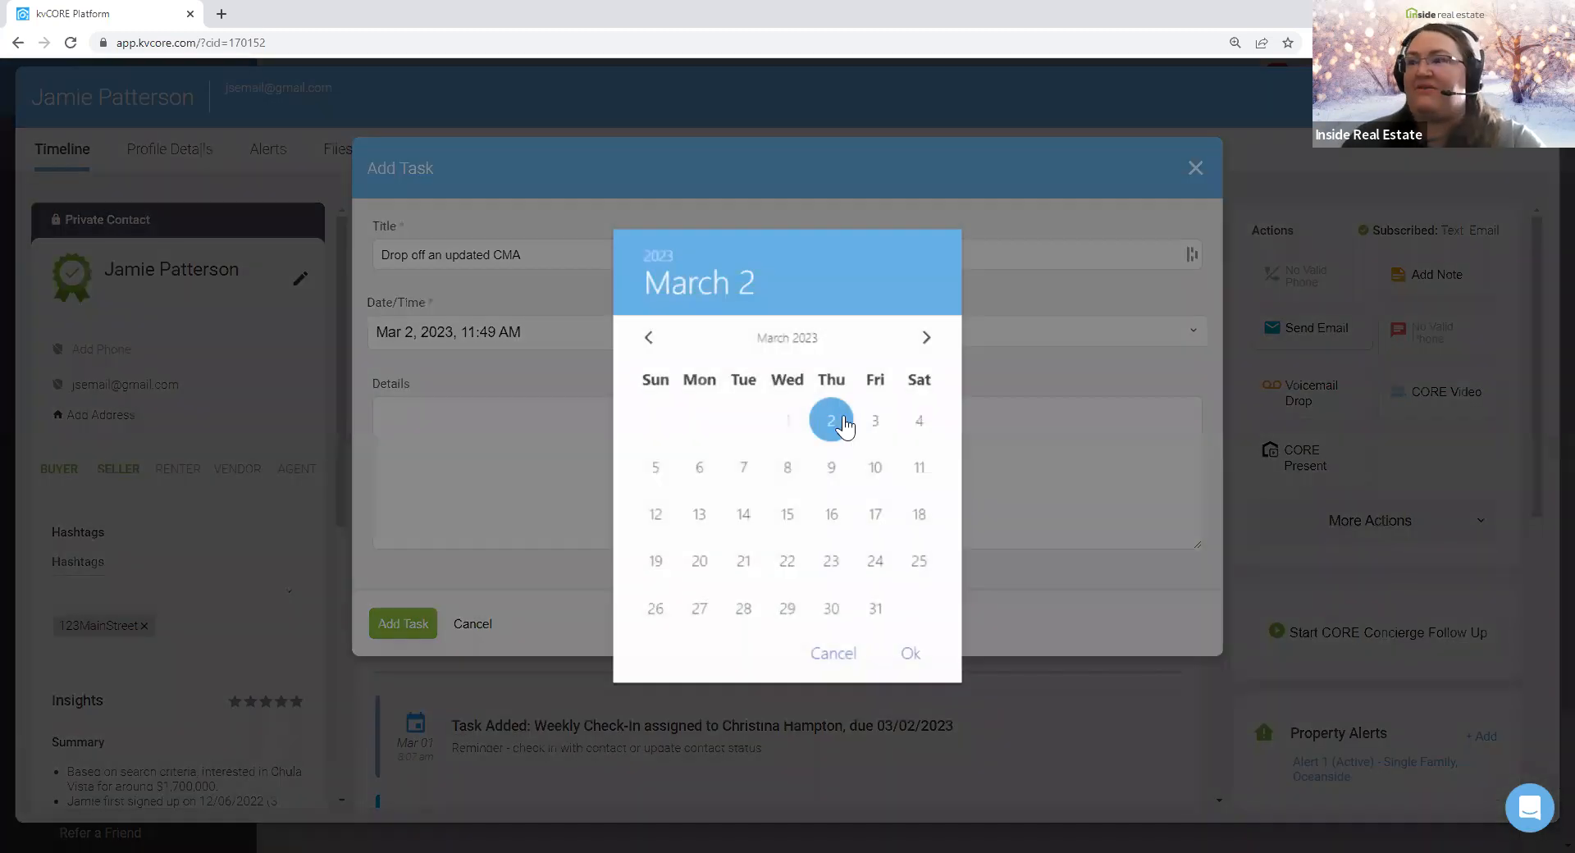
left_click(831, 514)
left_click(915, 655)
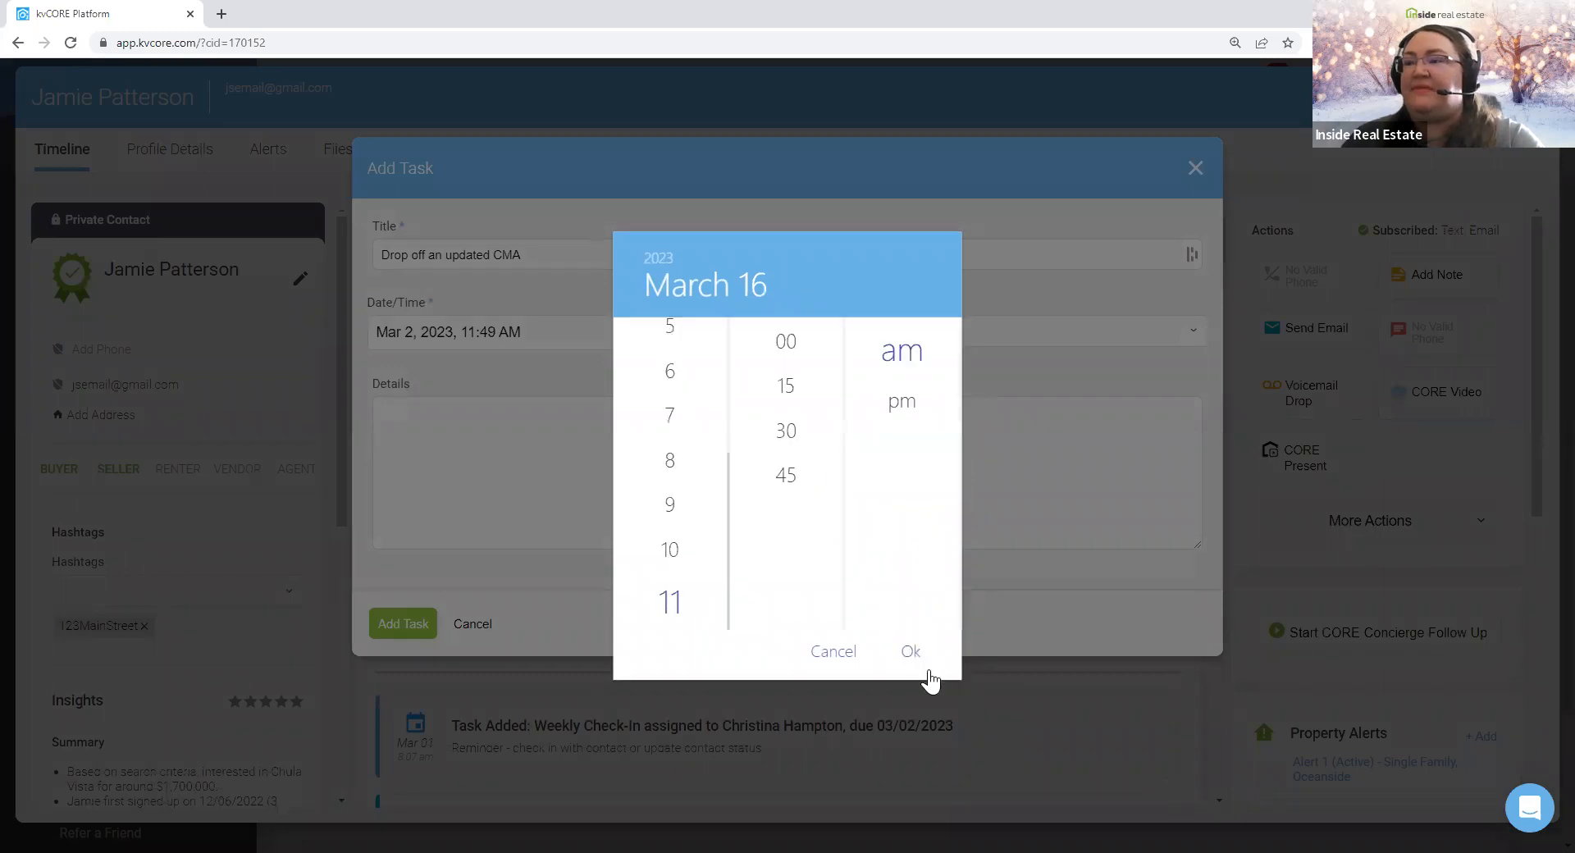
left_click(917, 654)
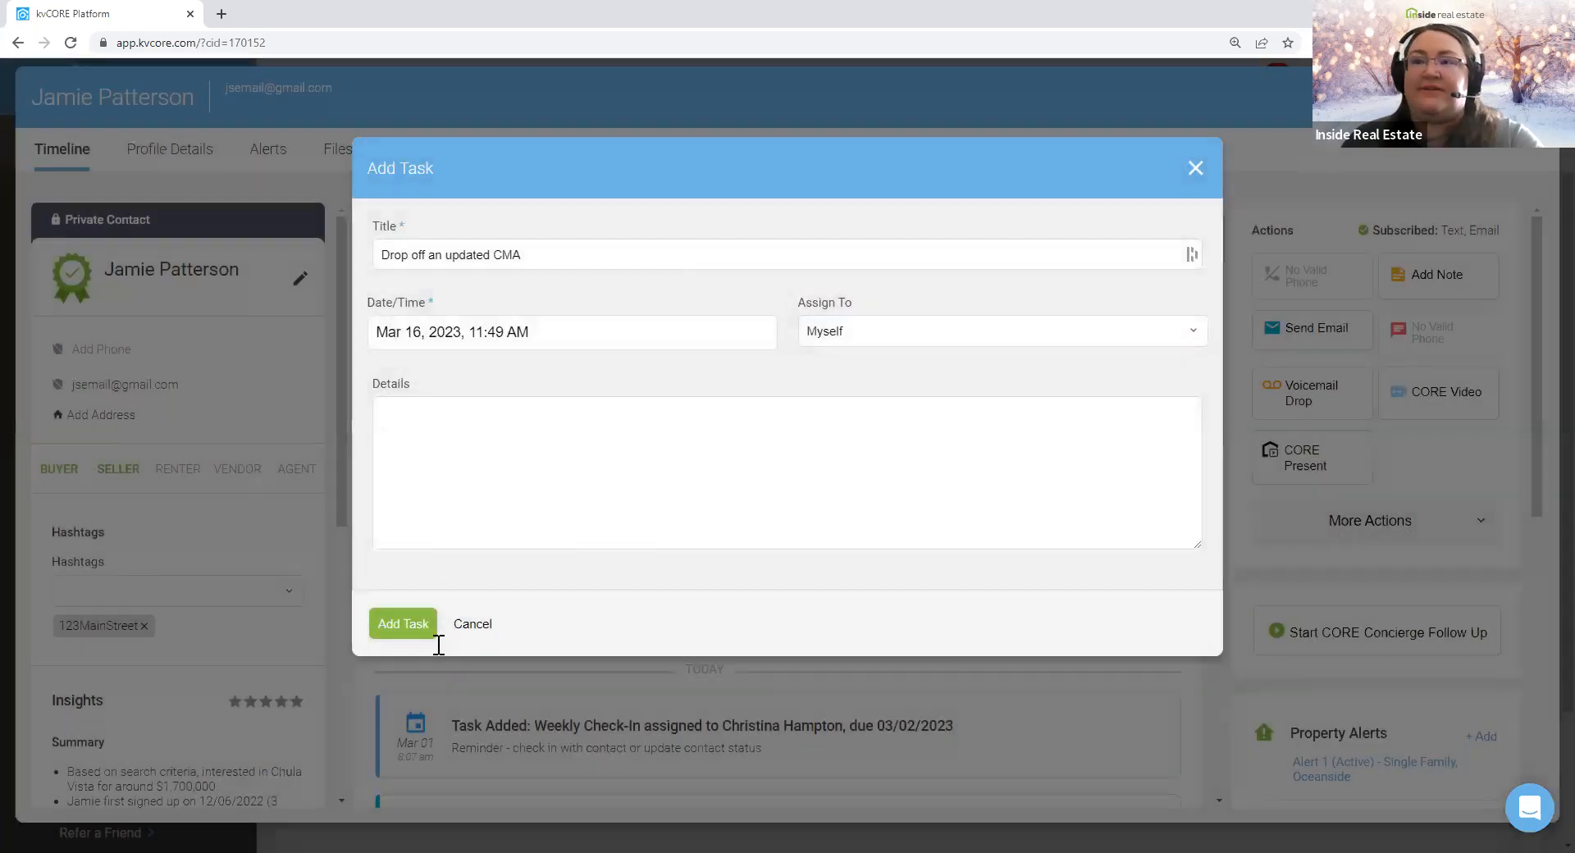
- Save the task with the details "Back from vacation, drop new CMA" and close the contact's record
left_click(456, 431)
type("Back from vacation, drop new CMA")
left_click(404, 625)
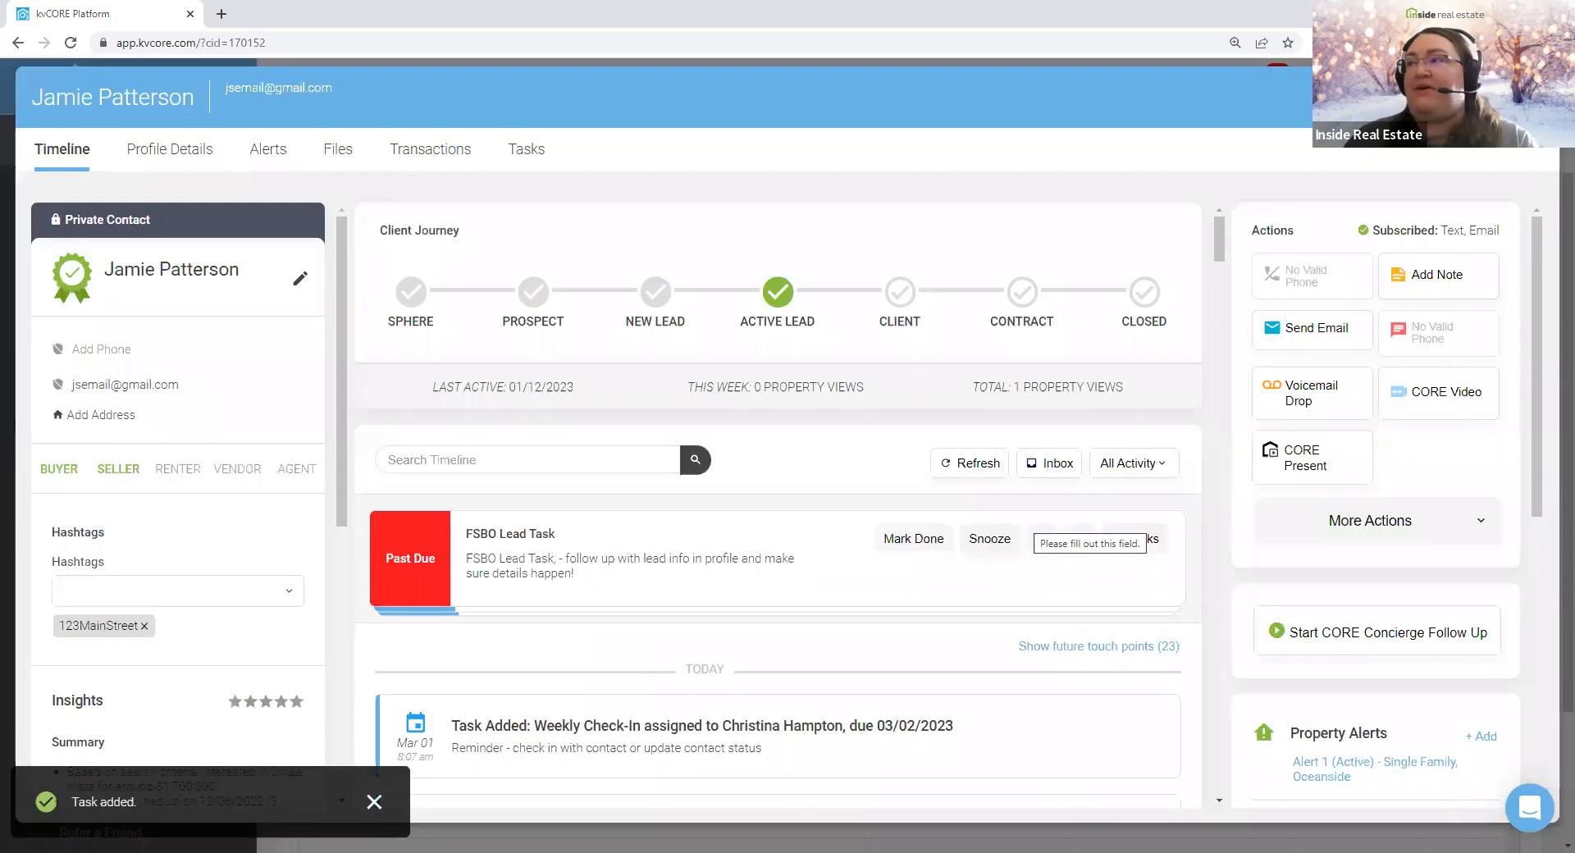
left_click(1531, 92)
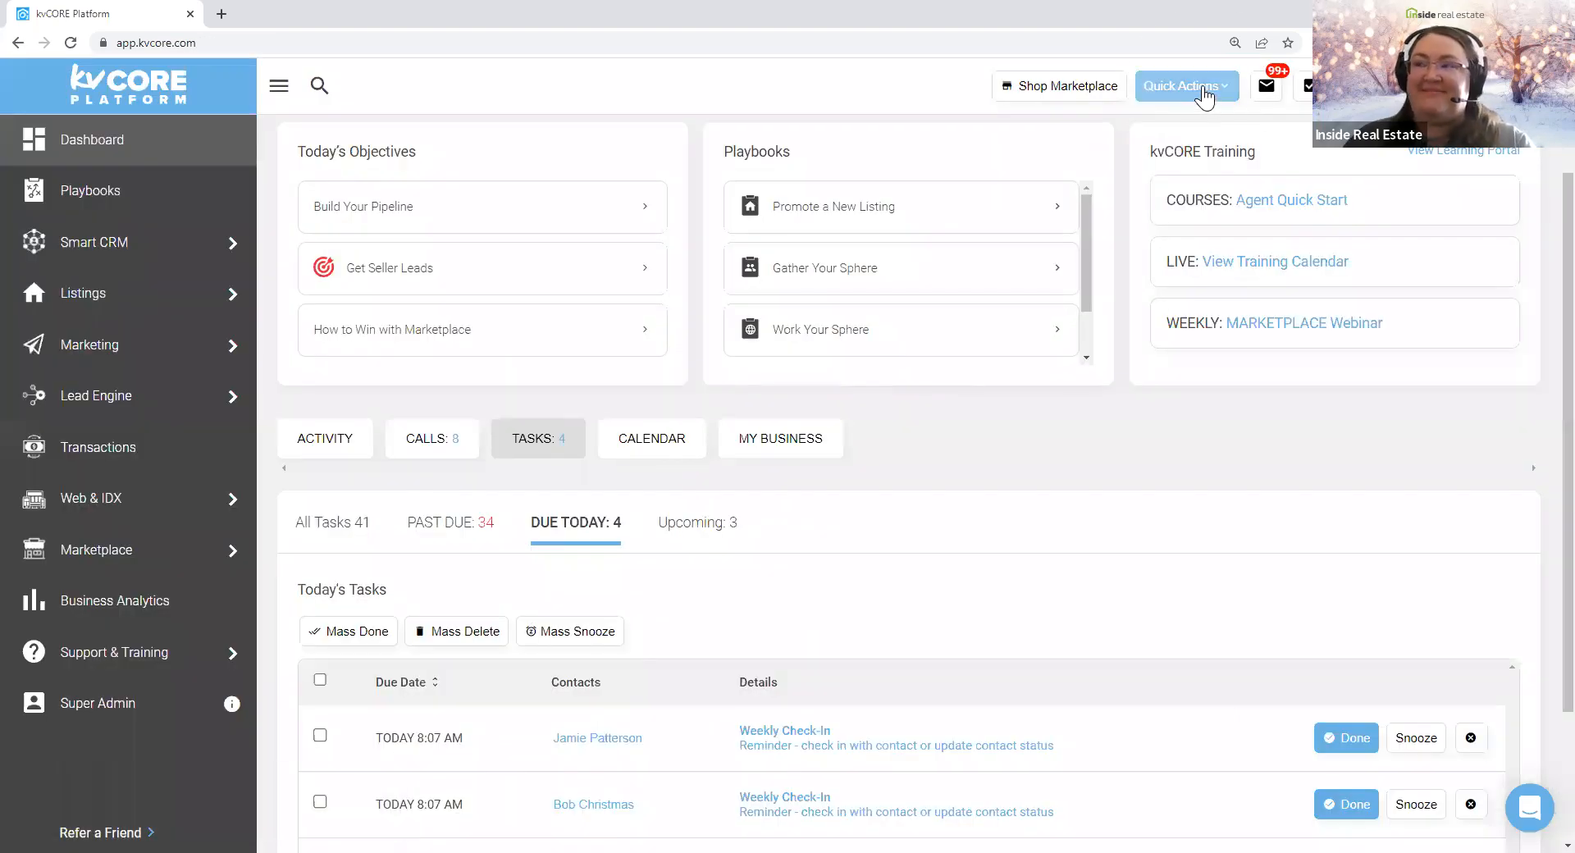
- Start a new task from the dashboard's quick actions and assign the contact found by first name
left_click(1205, 91)
left_click(1203, 239)
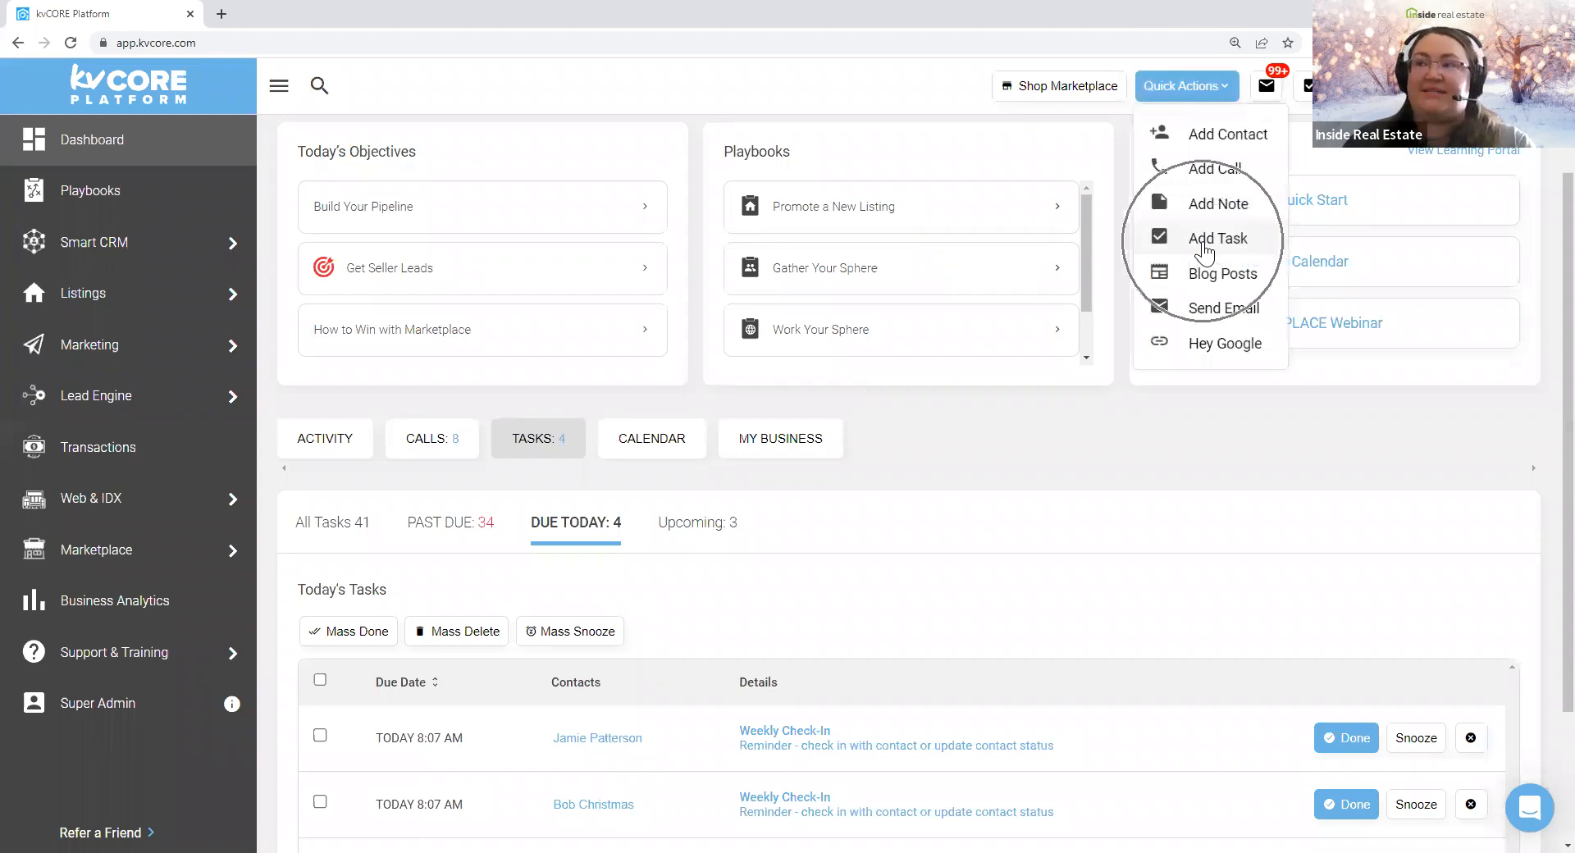
left_click(520, 253)
type("cressi")
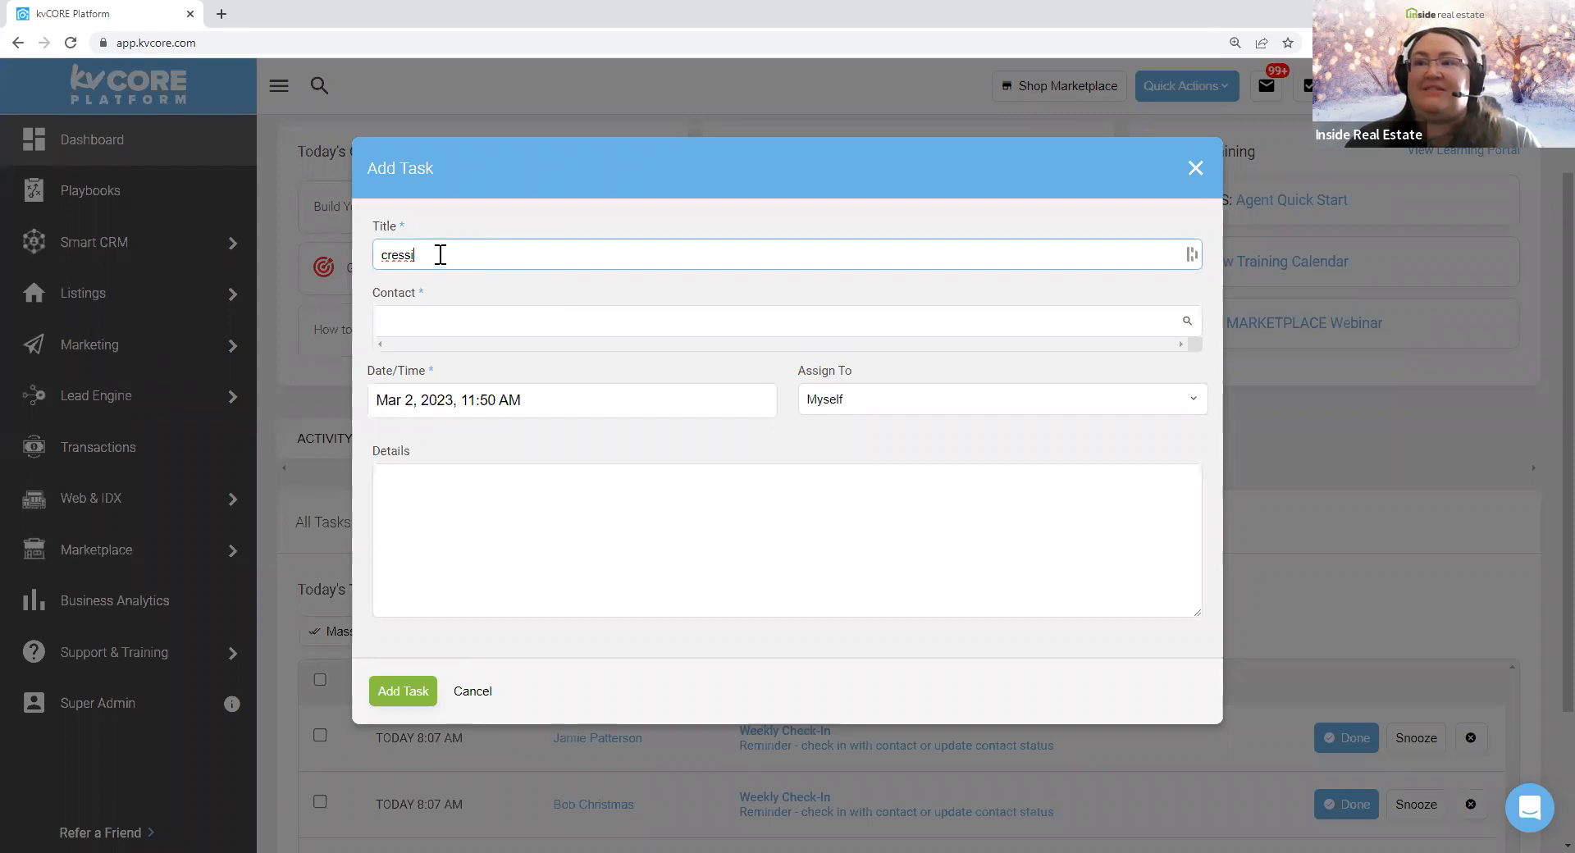
left_click_drag(449, 256, 369, 266)
key("BackSpace")
left_click(423, 321)
type("cress")
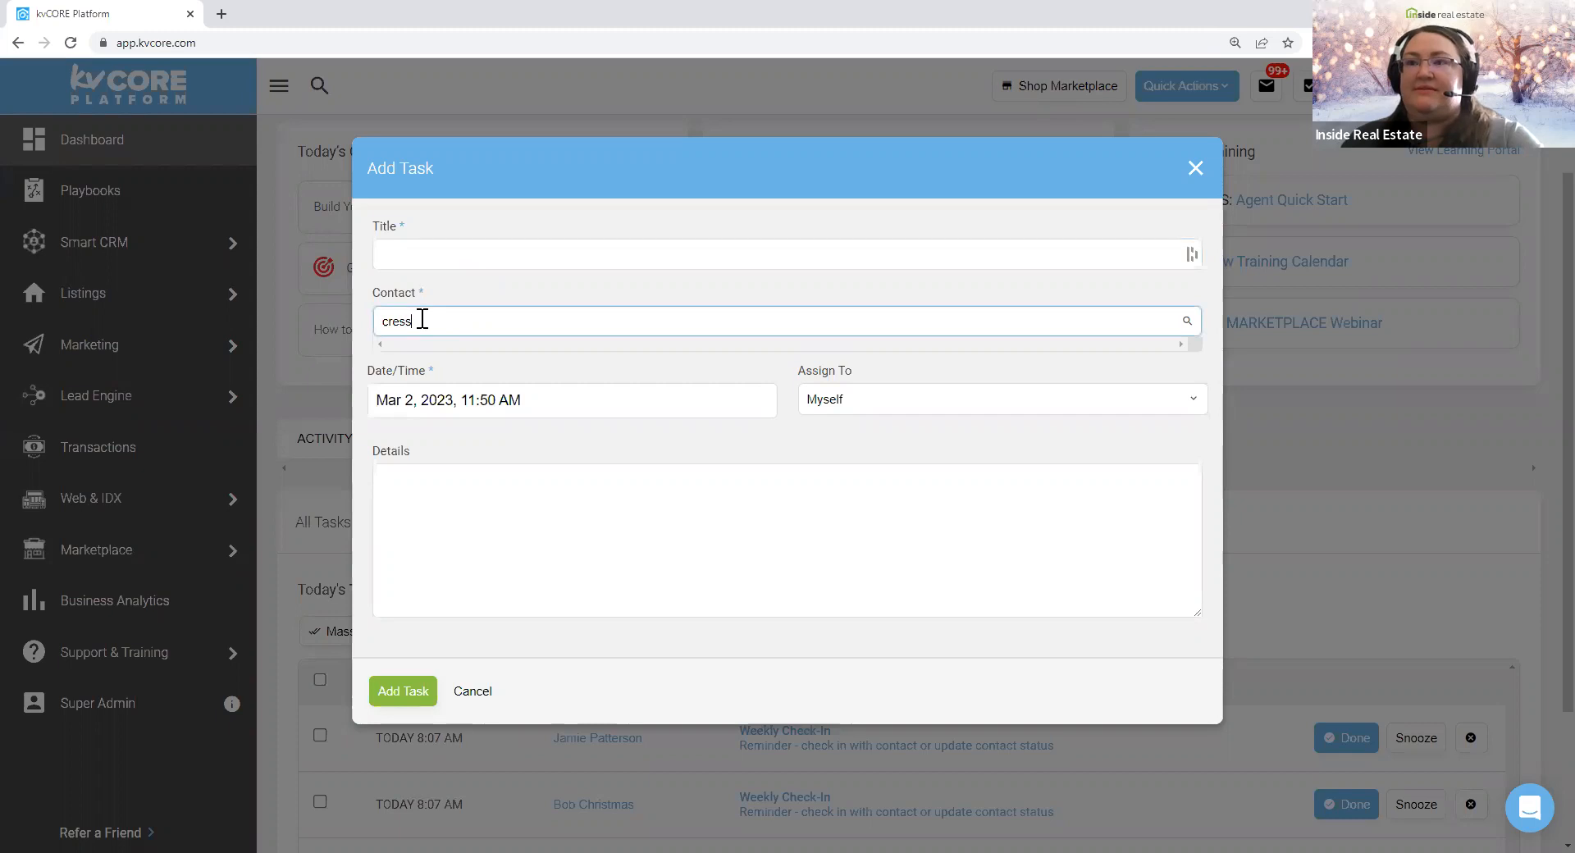
left_click(426, 356)
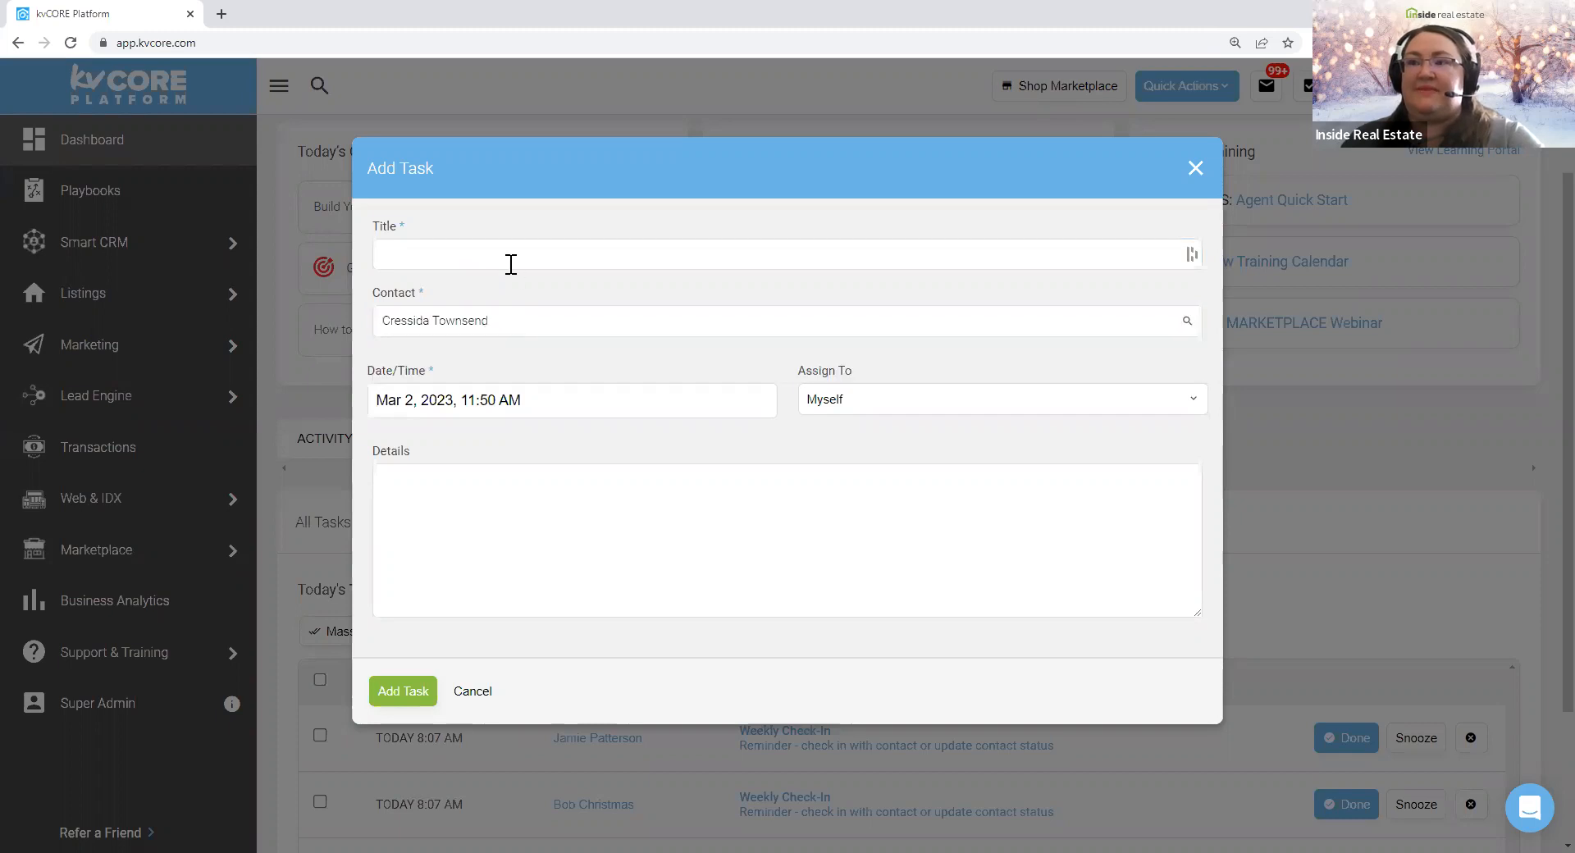
- Enter "Send birthday card" as the task's details and "birthday coming up" as its title
left_click(563, 490)
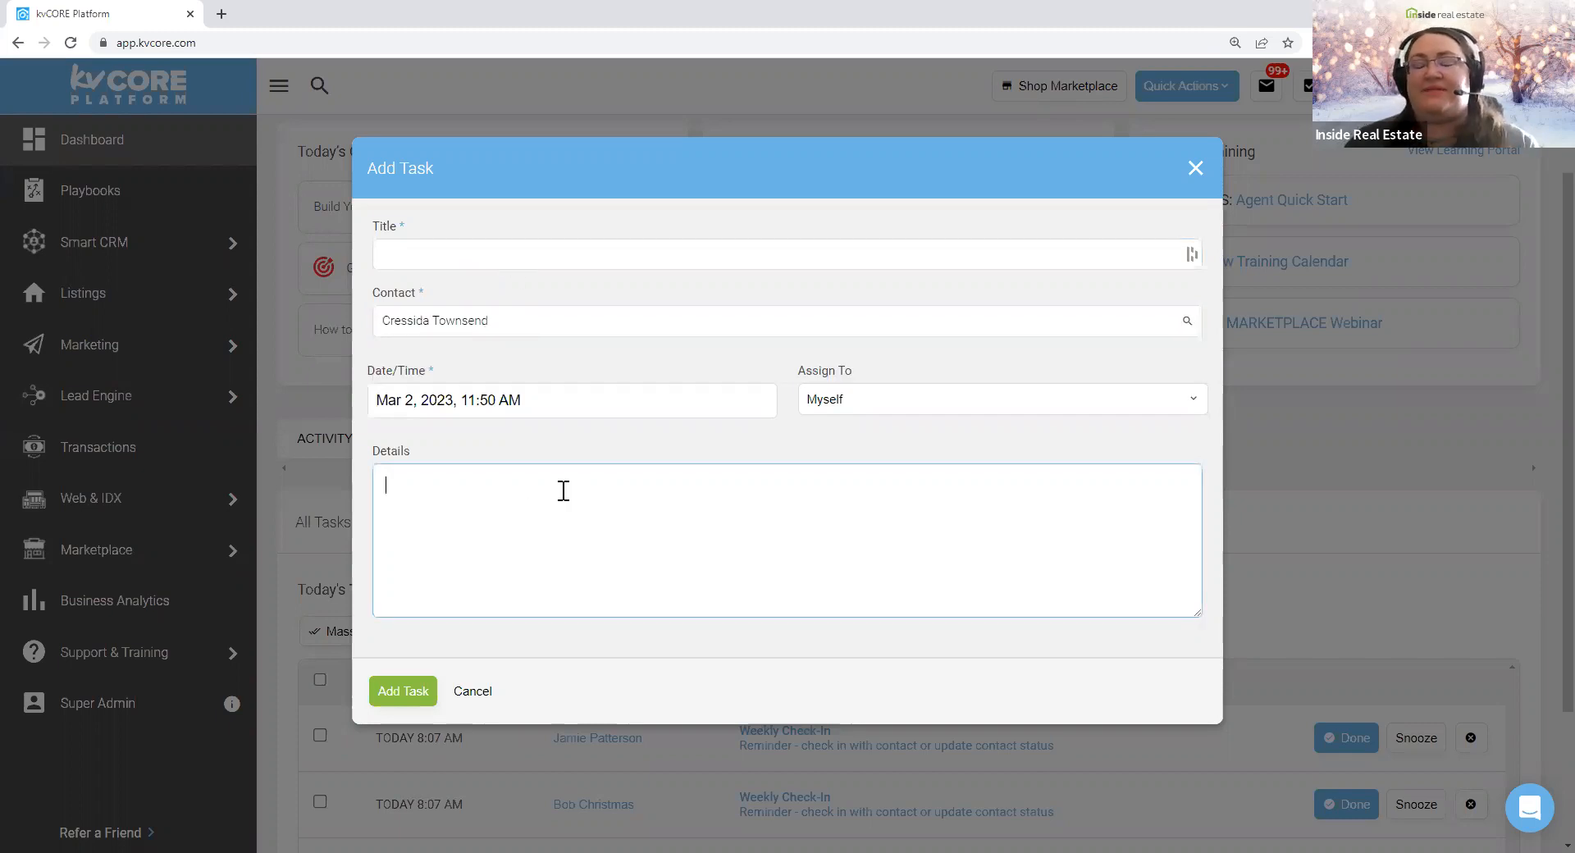
type("Send birthday card")
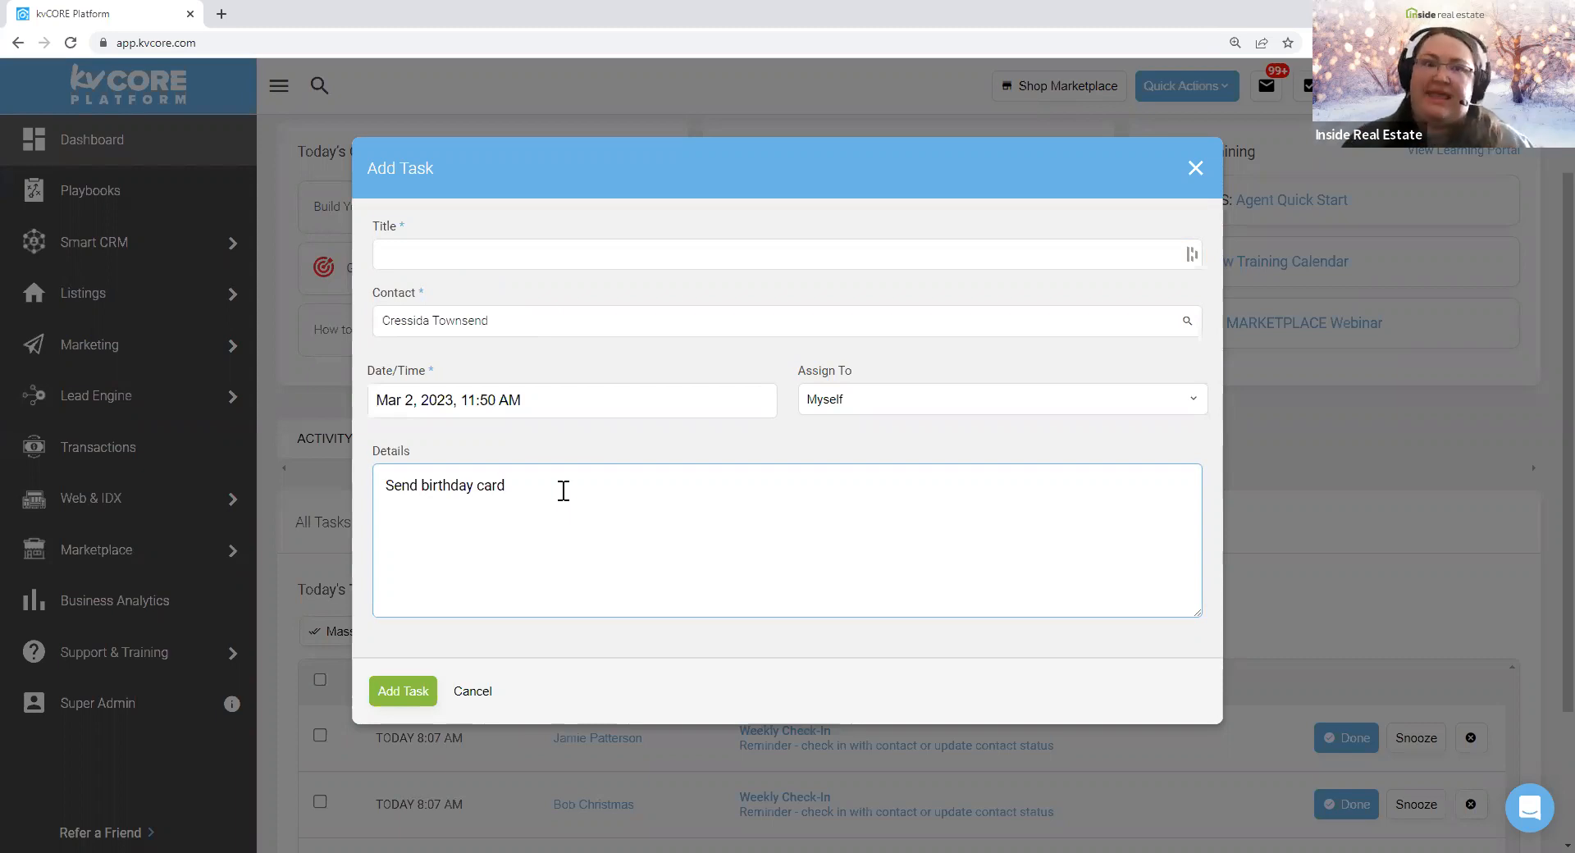
left_click(557, 251)
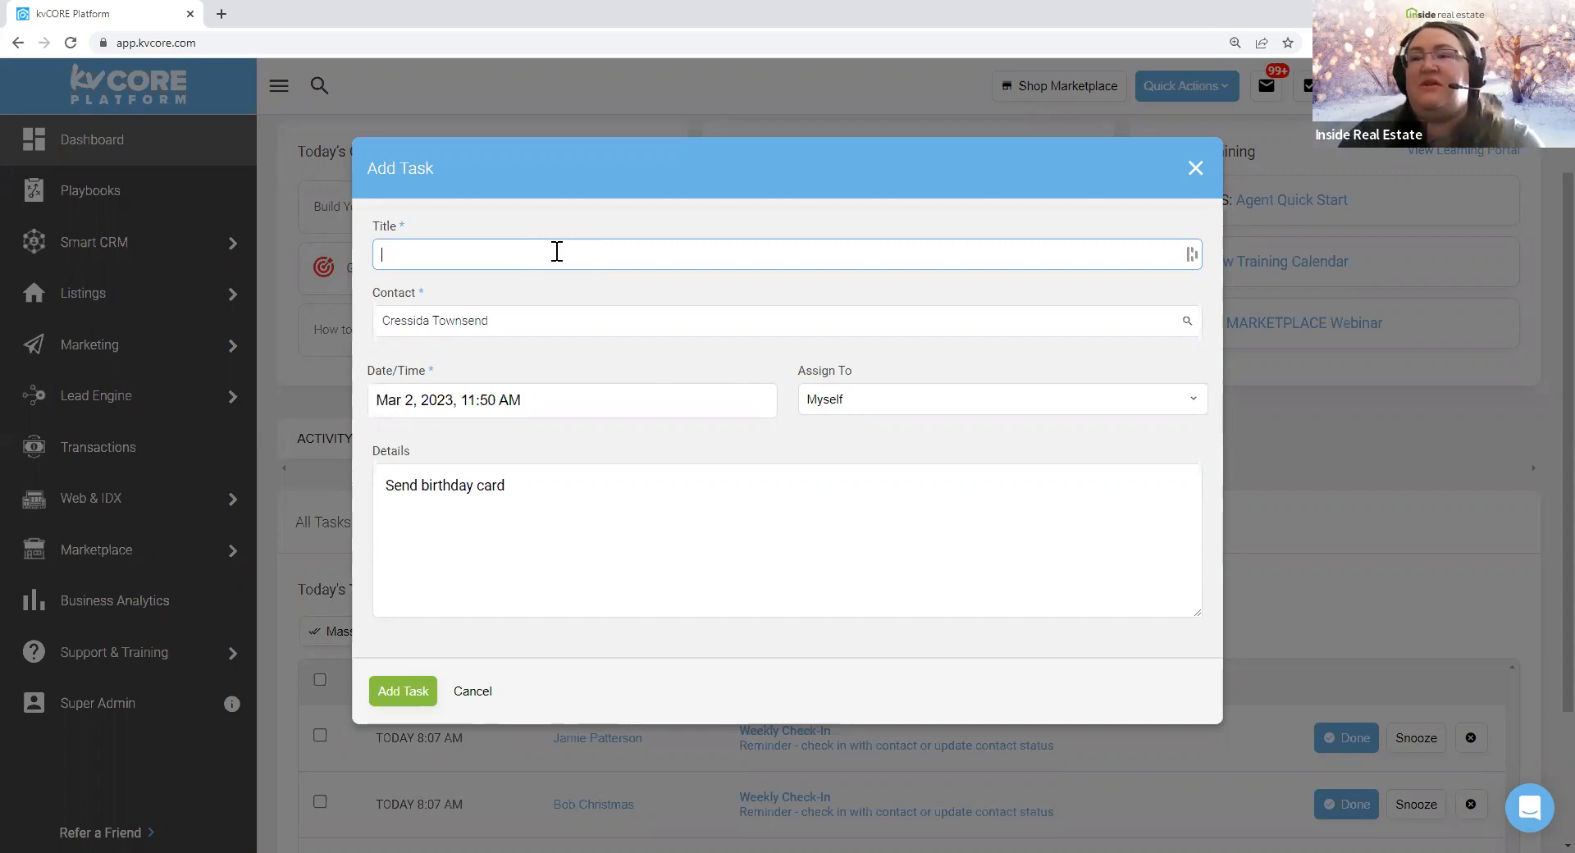
type("hday coming up")
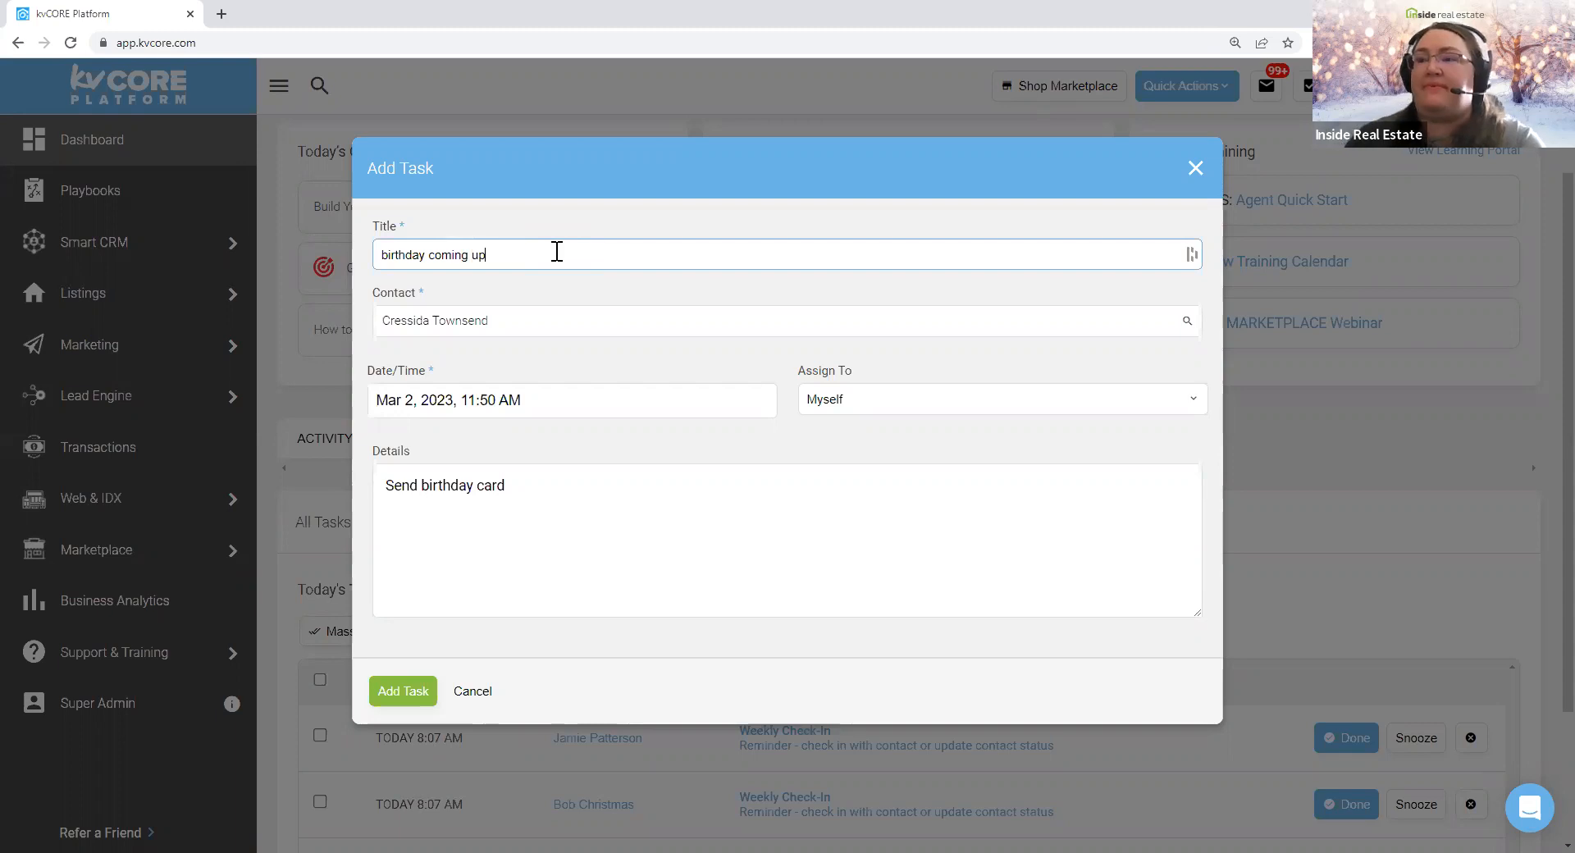
- Set the birthday task's due date to March 4, 2023 and add the task
left_click(415, 408)
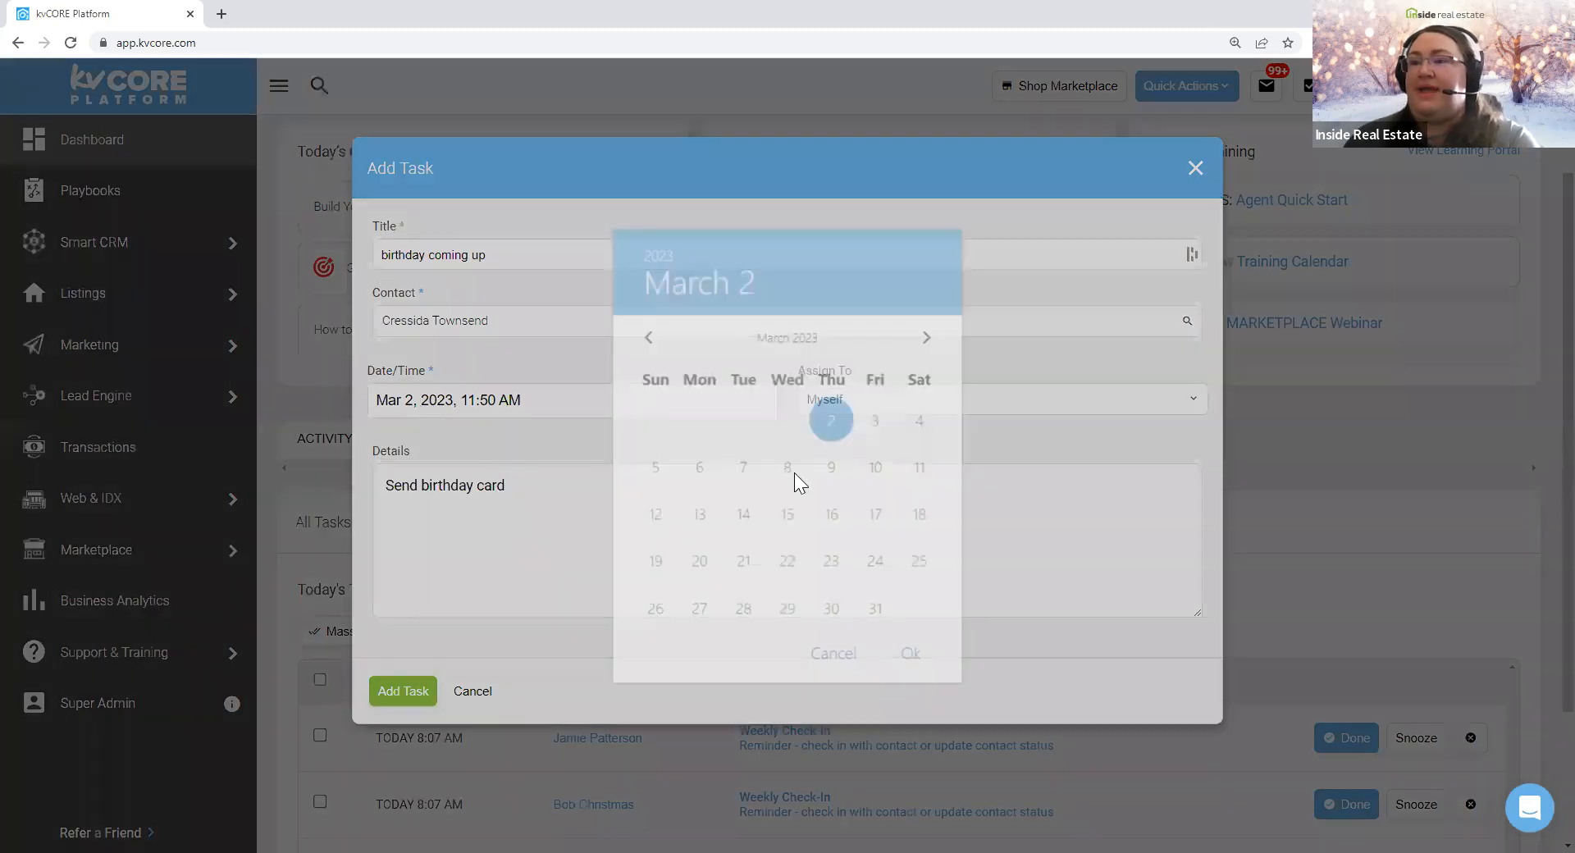
left_click(919, 419)
left_click(912, 653)
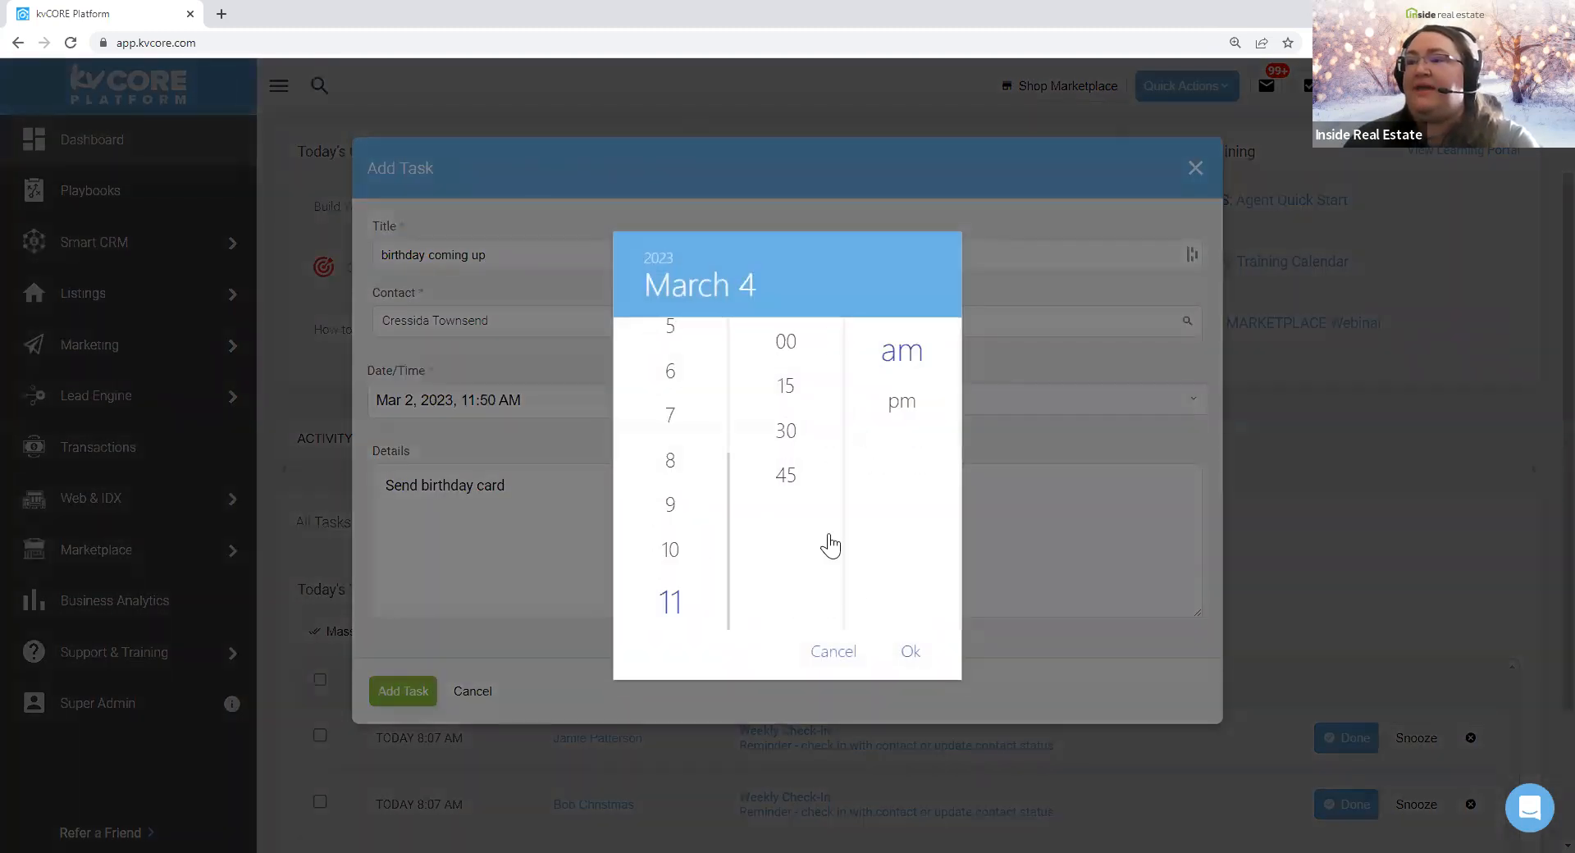
left_click(911, 653)
left_click(392, 691)
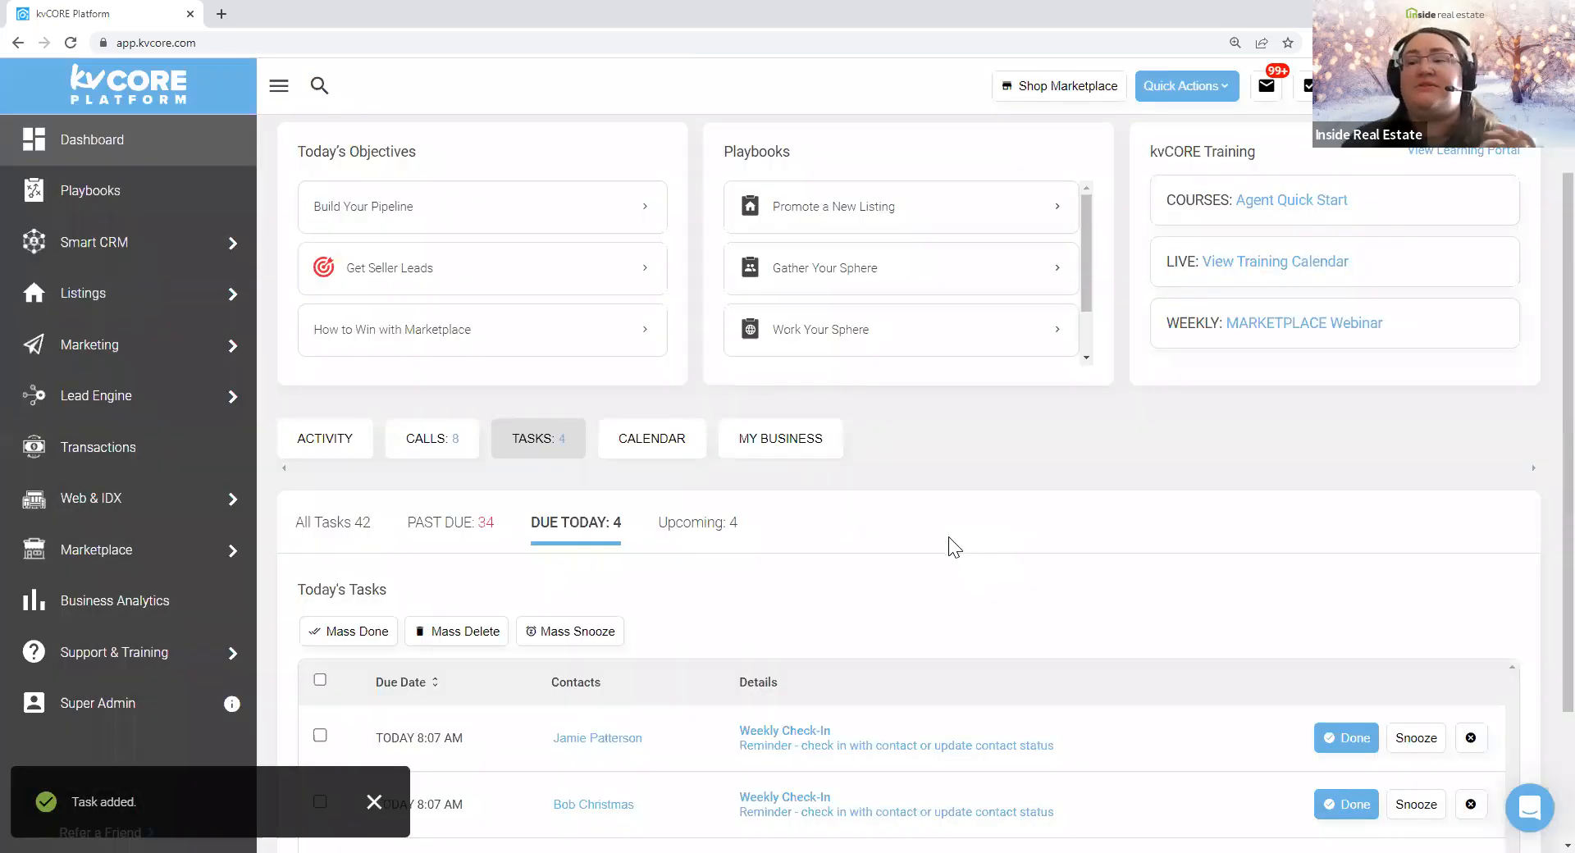
- Examine the tasks due today, especially the reminder details of the first Weekly Check-In
scroll(1103, 622, "down", 3)
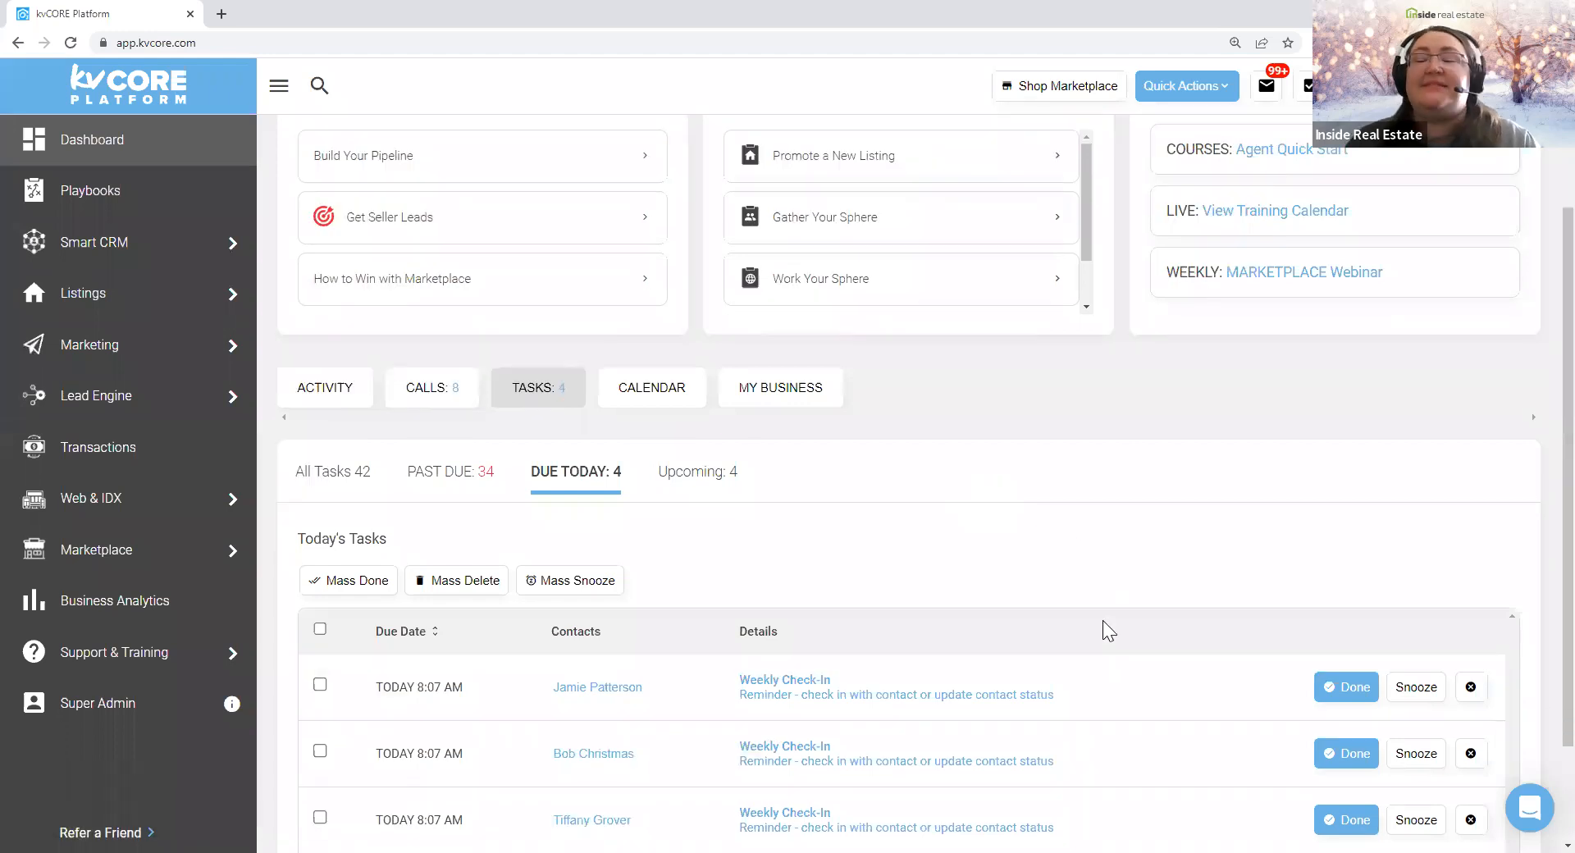
left_click_drag(1057, 638, 814, 515)
left_click(899, 436)
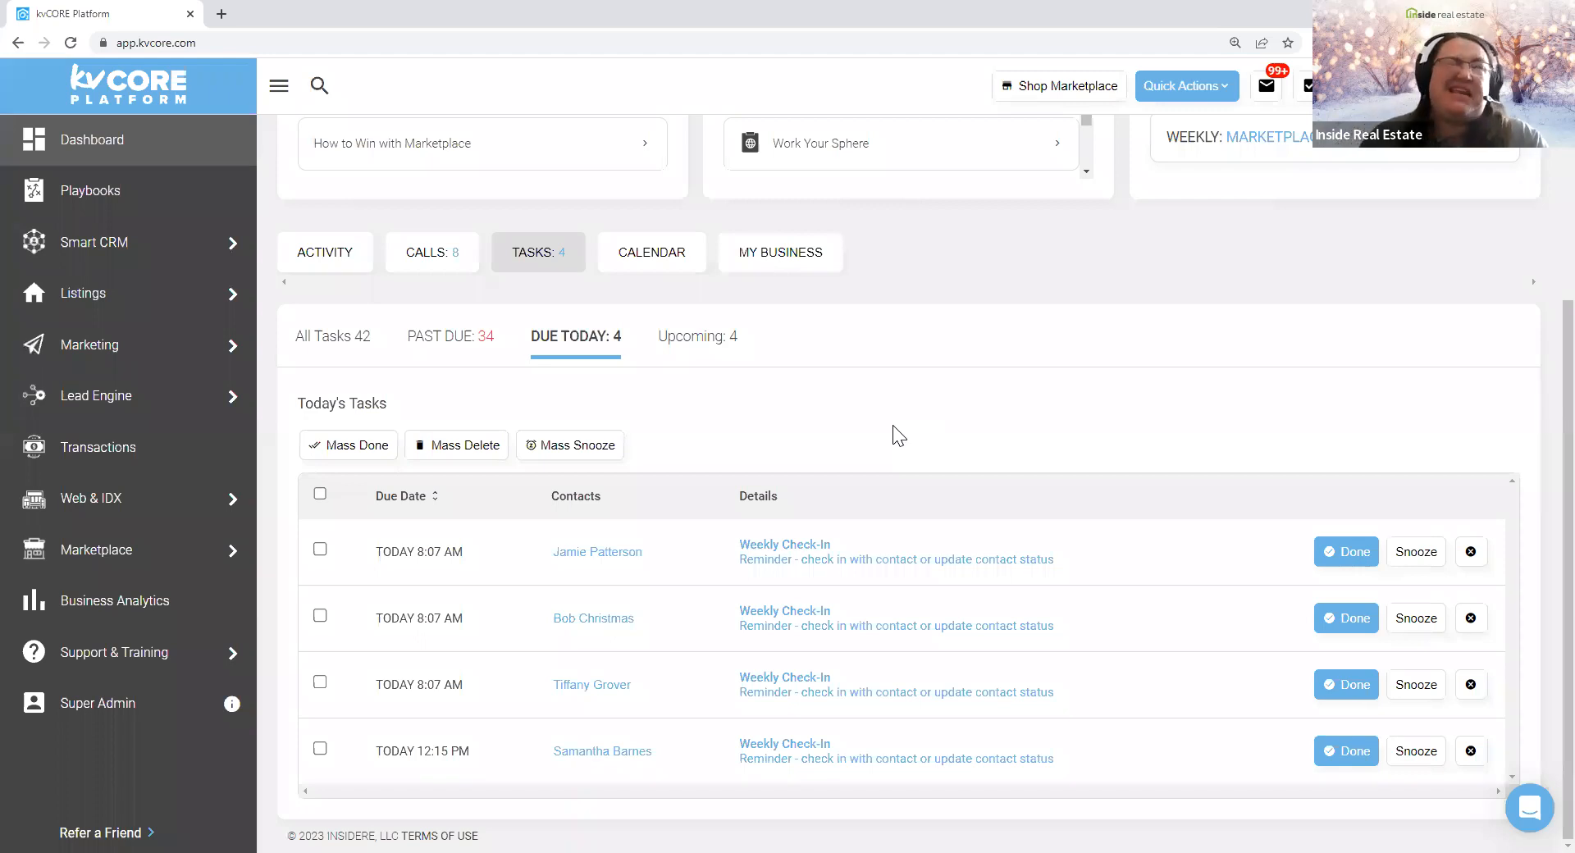
left_click_drag(1096, 556, 735, 543)
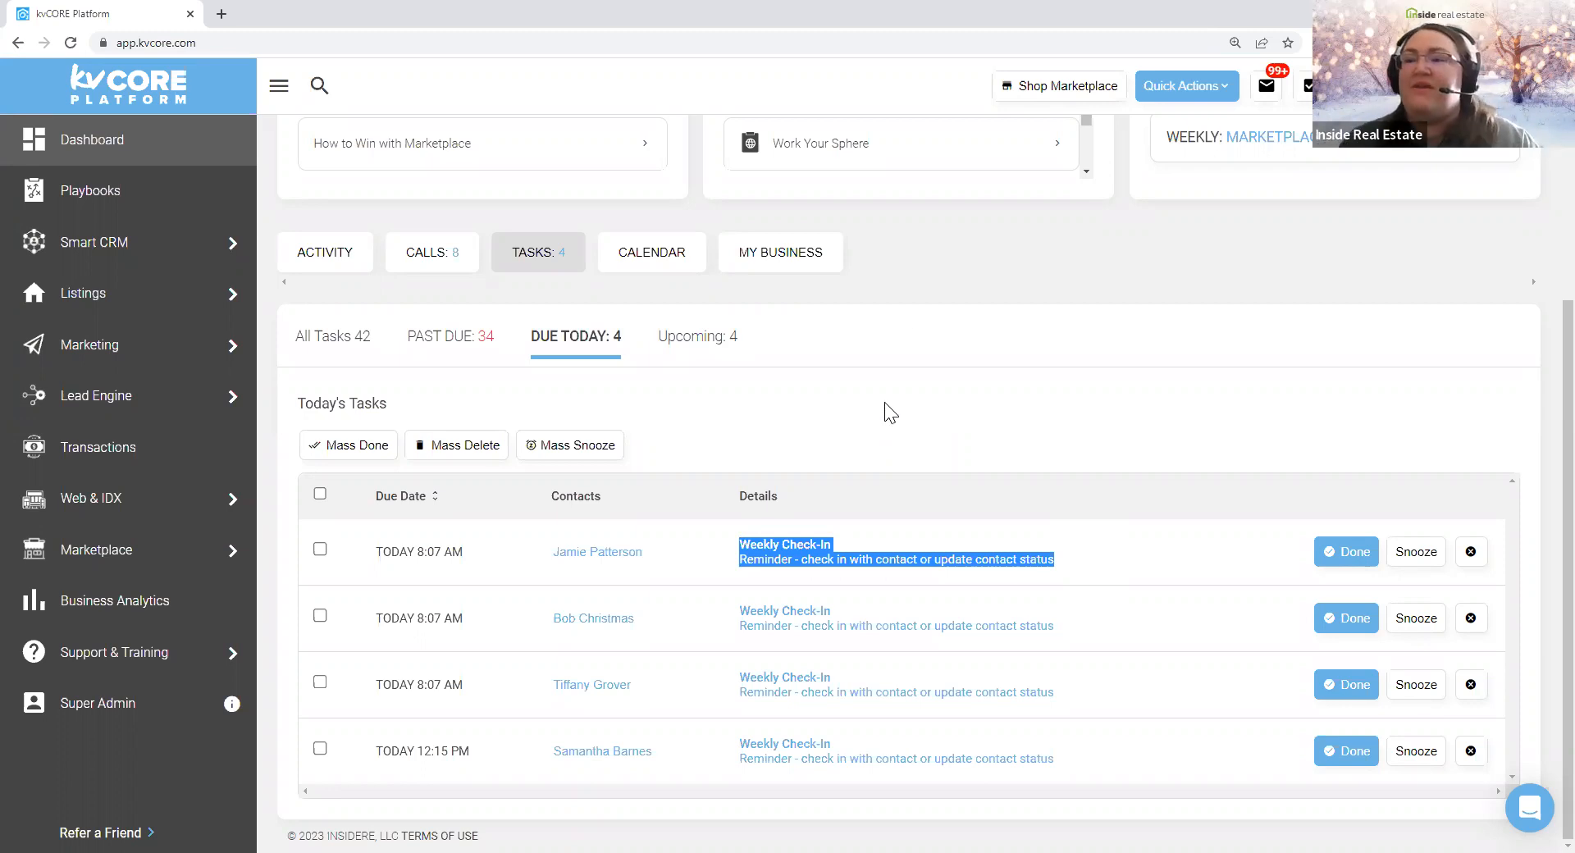
left_click(930, 411)
left_click(595, 555)
left_click_drag(1063, 568, 731, 538)
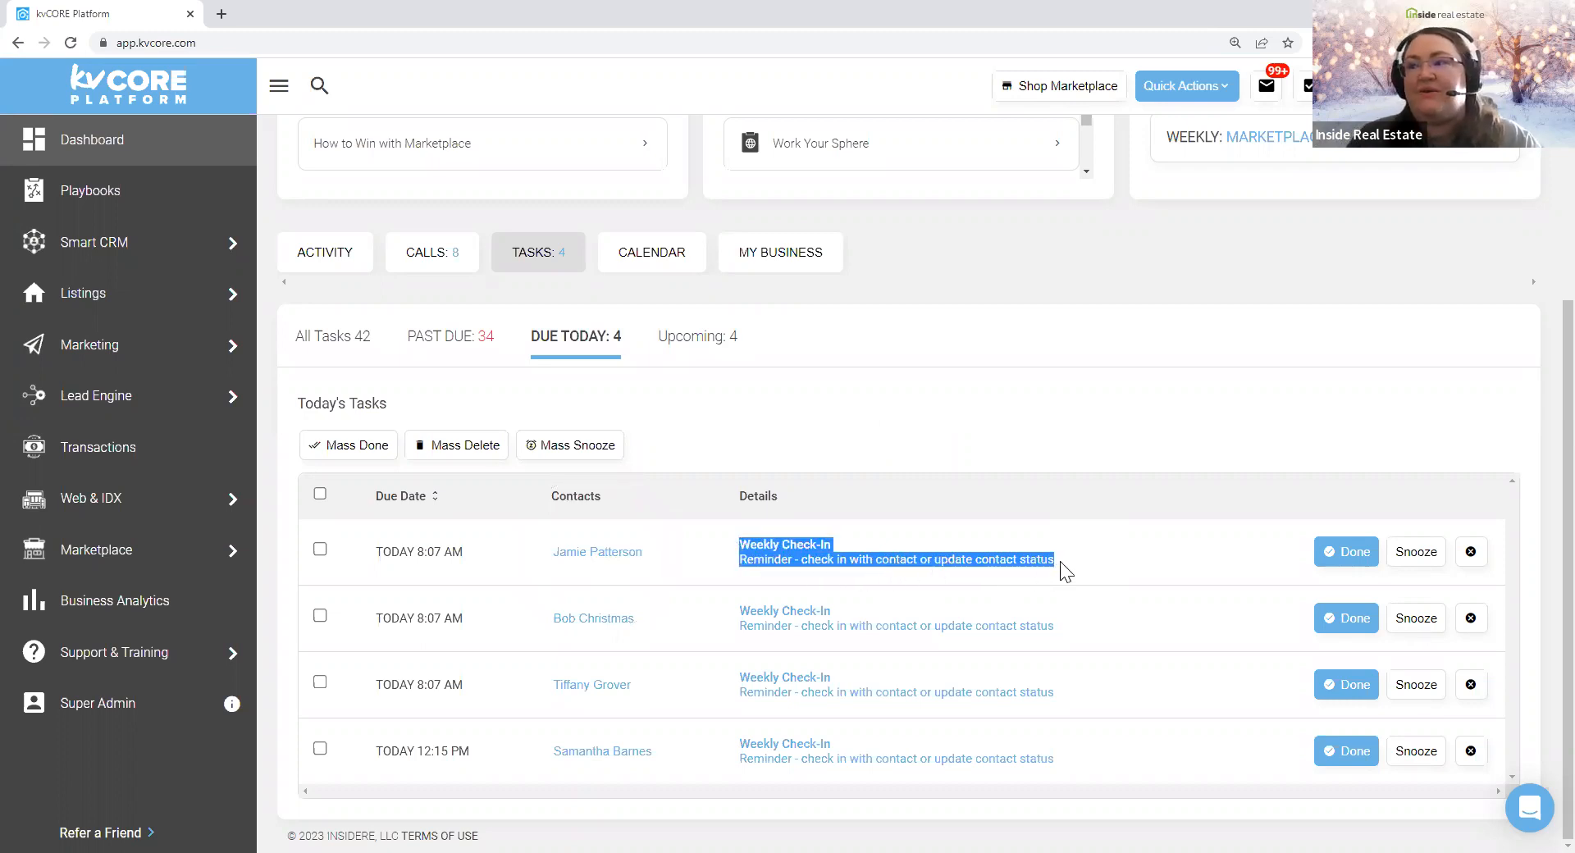
- Open the contact of the first Weekly Check-In task and examine the timeline's sent emails, area report and added tasks
left_click(596, 558)
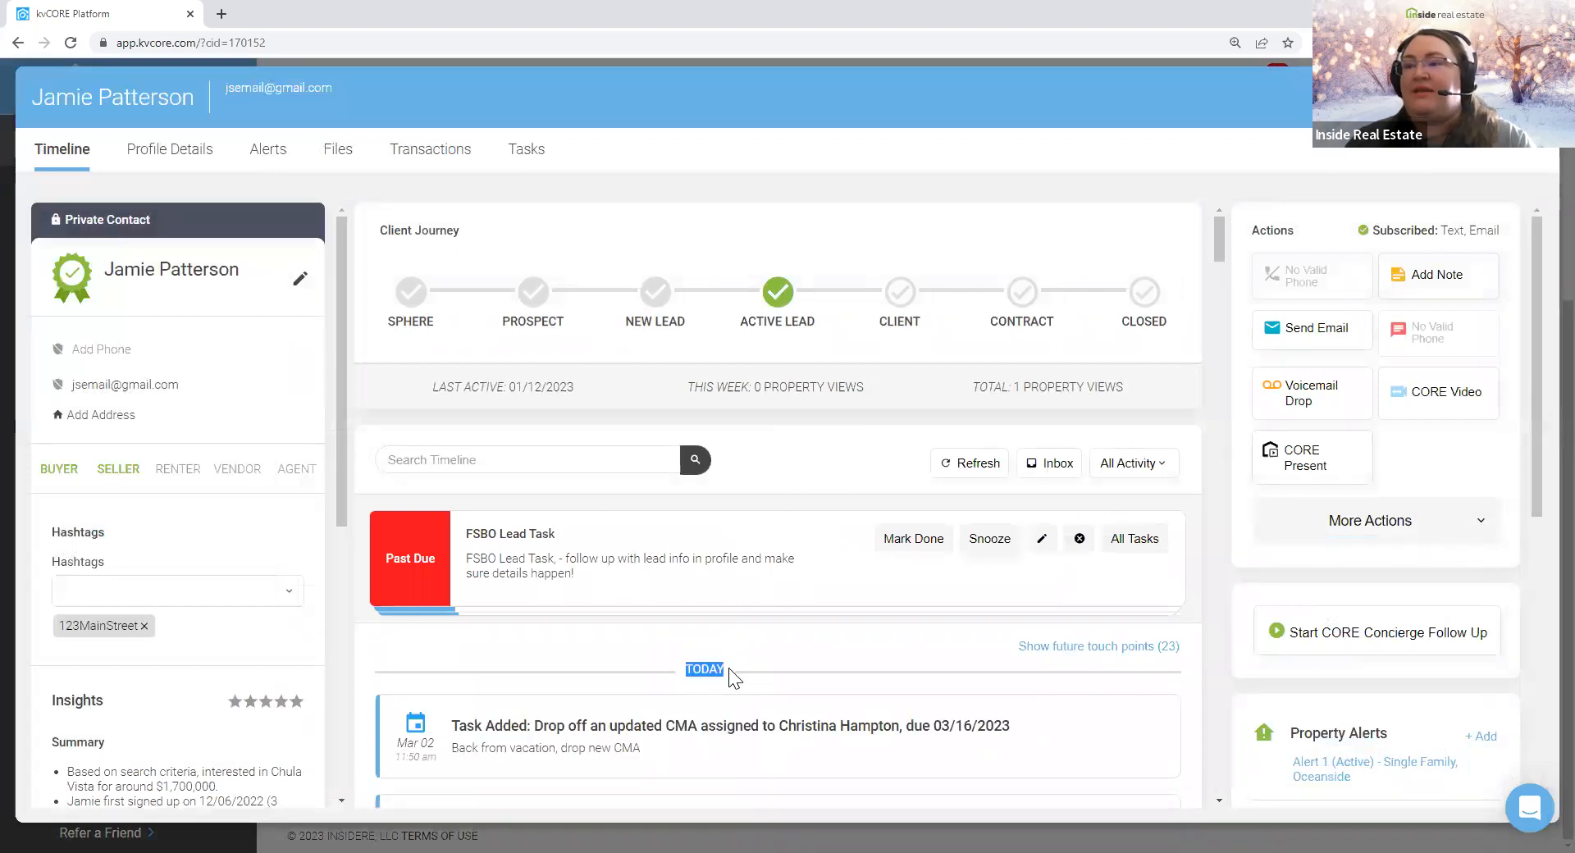
scroll(790, 666, "down", 7)
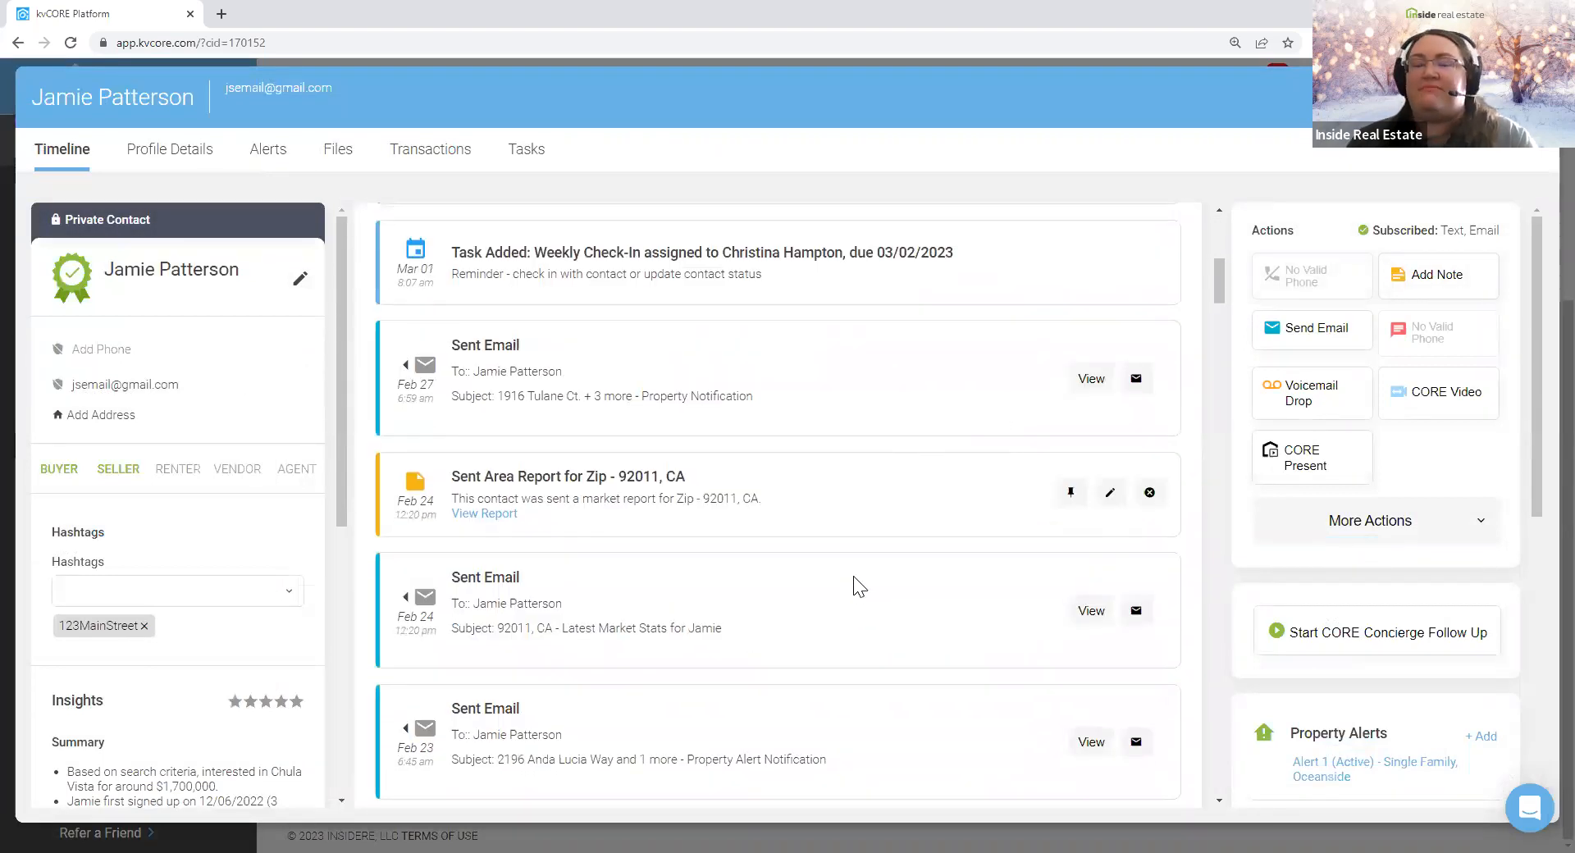
scroll(859, 586, "down", 1)
scroll(858, 585, "up", 1)
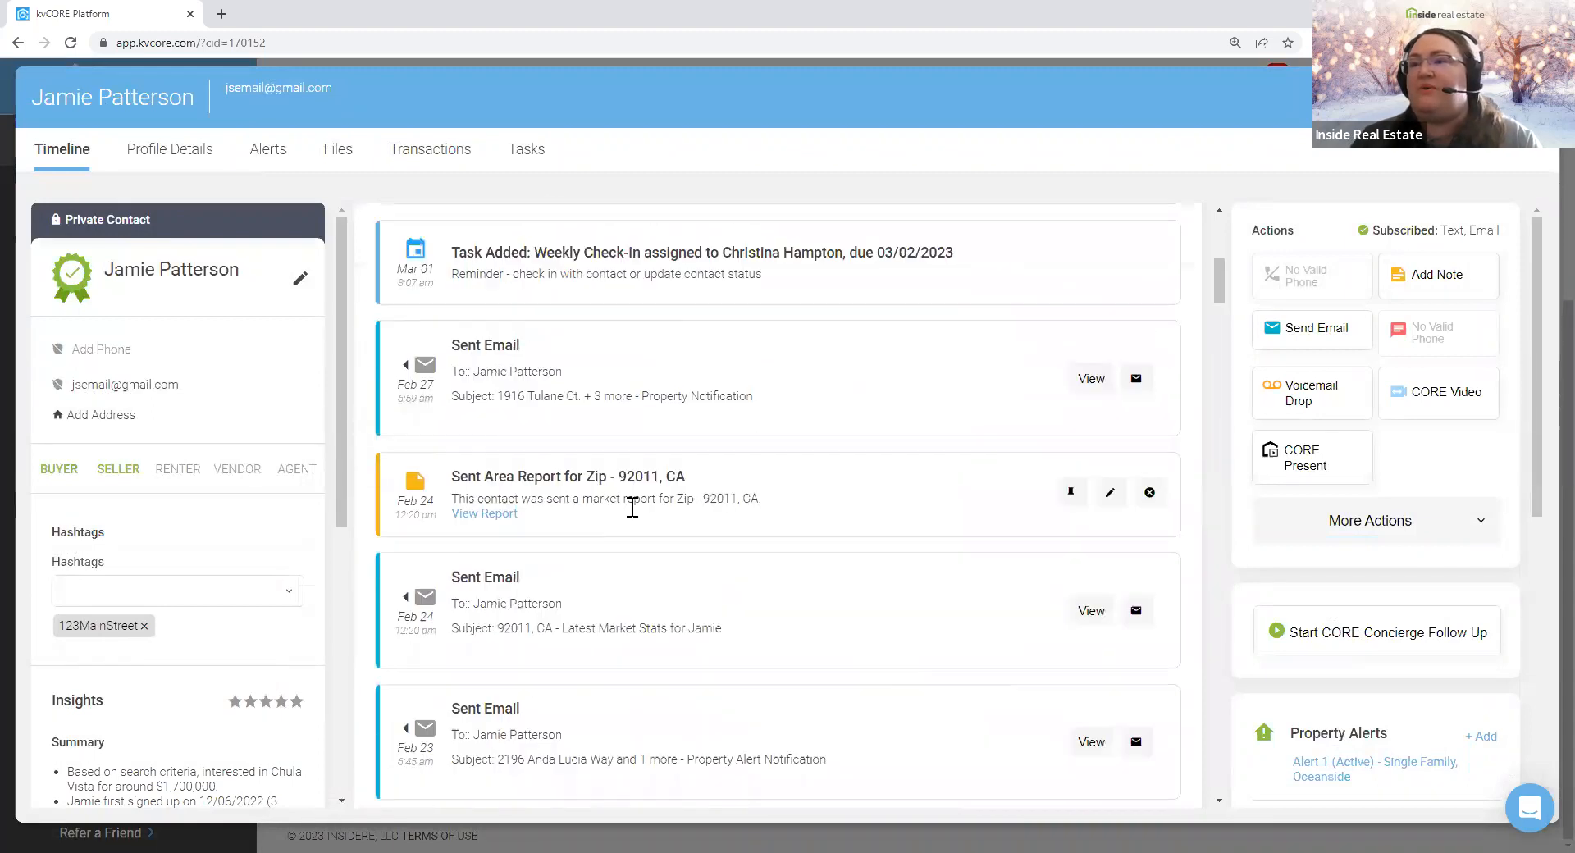
triple_click(583, 367)
scroll(715, 409, "down", 2)
left_click_drag(756, 391, 778, 449)
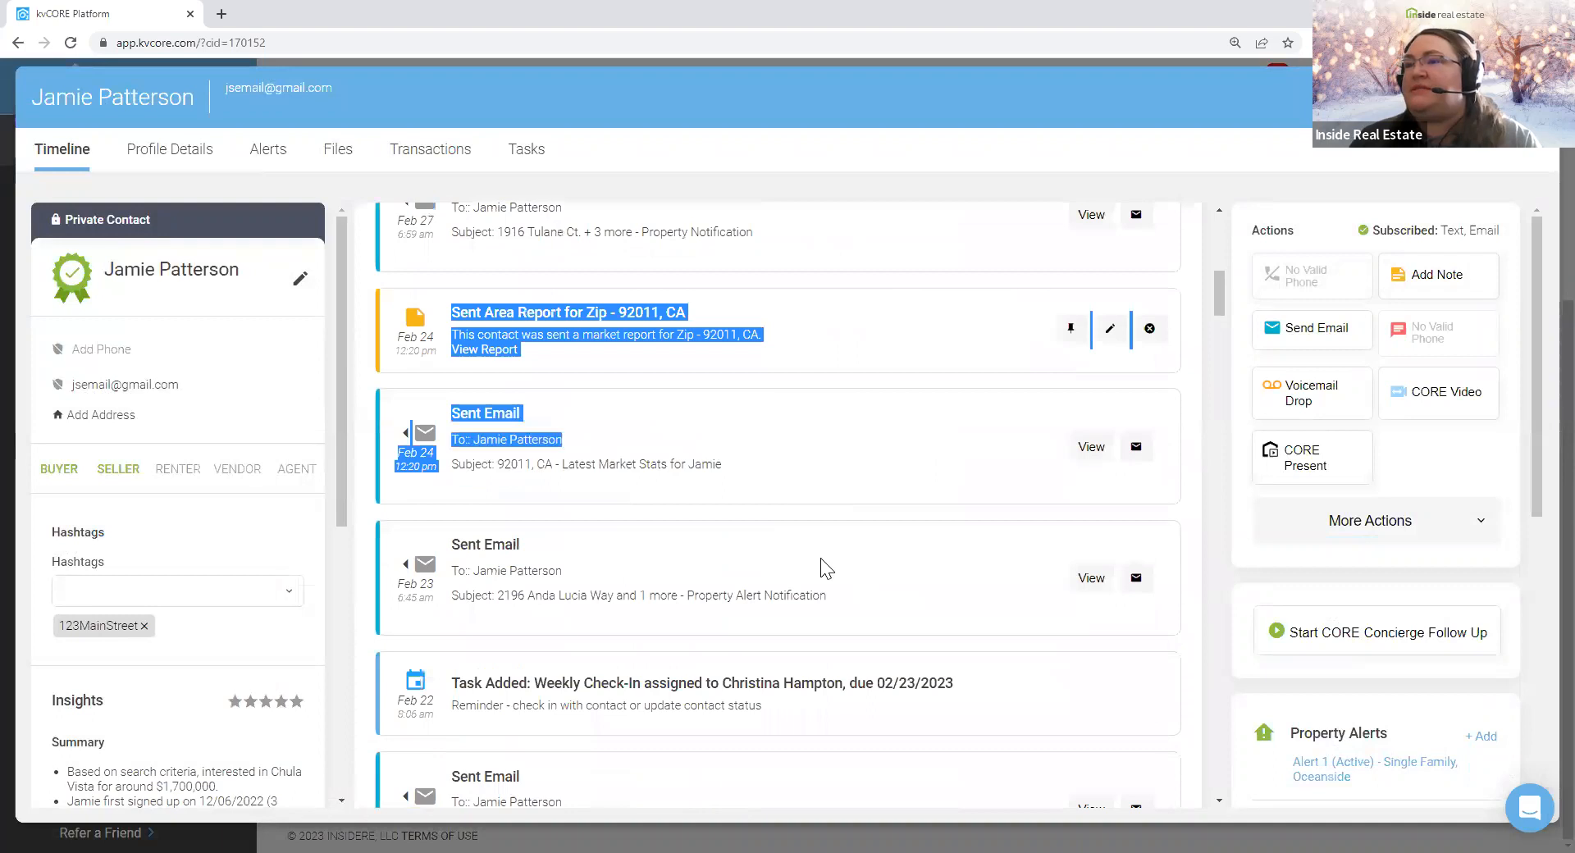
scroll(820, 544, "down", 1)
left_click(773, 367)
left_click_drag(866, 531, 454, 433)
left_click(790, 544)
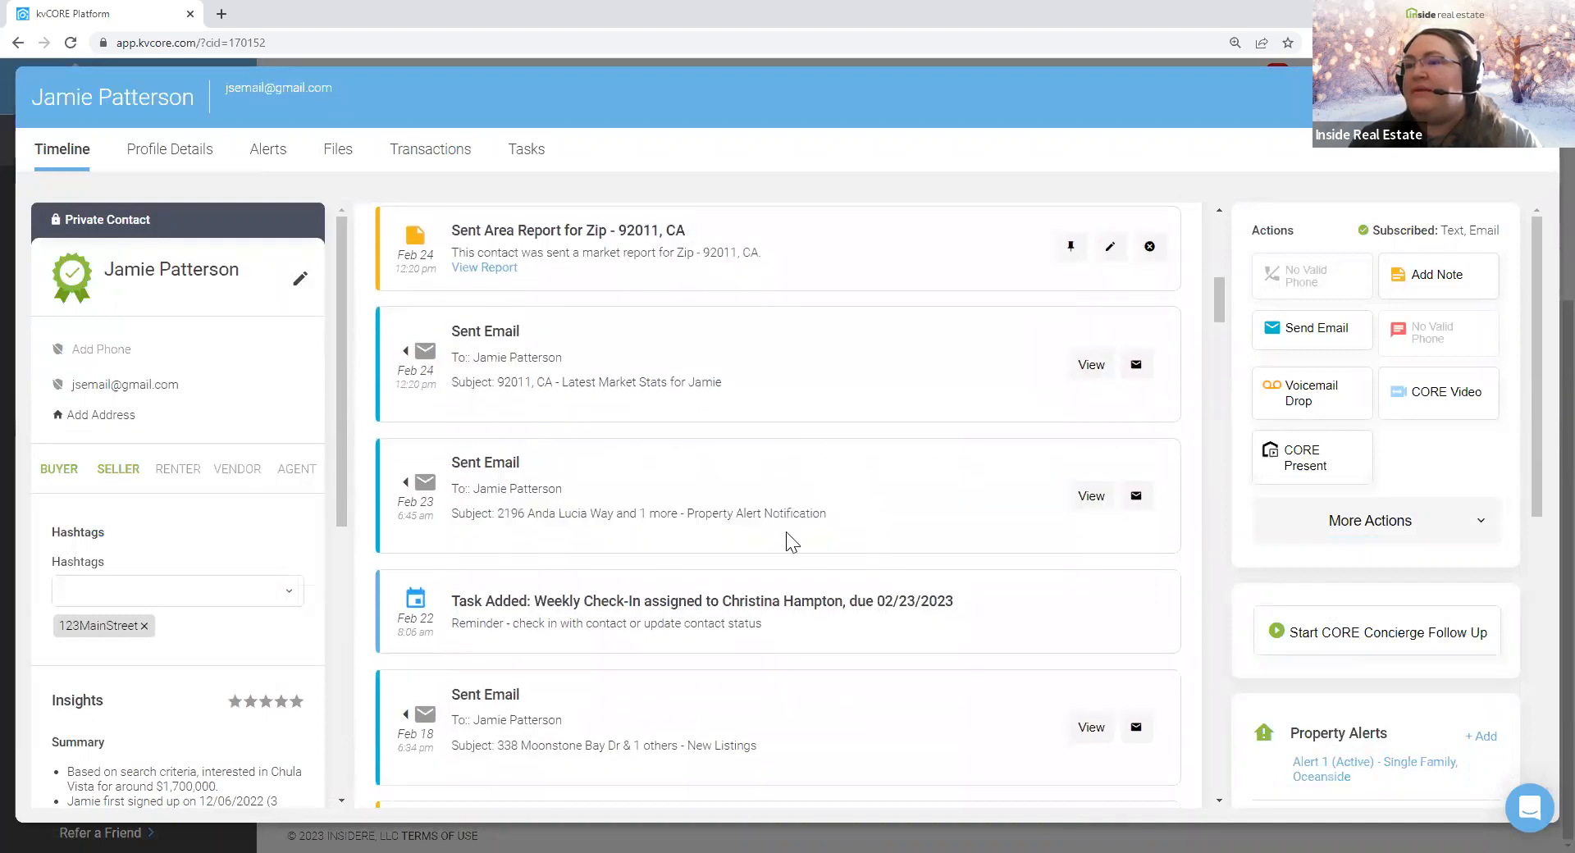
scroll(598, 516, "down", 2)
scroll(984, 578, "up", 10)
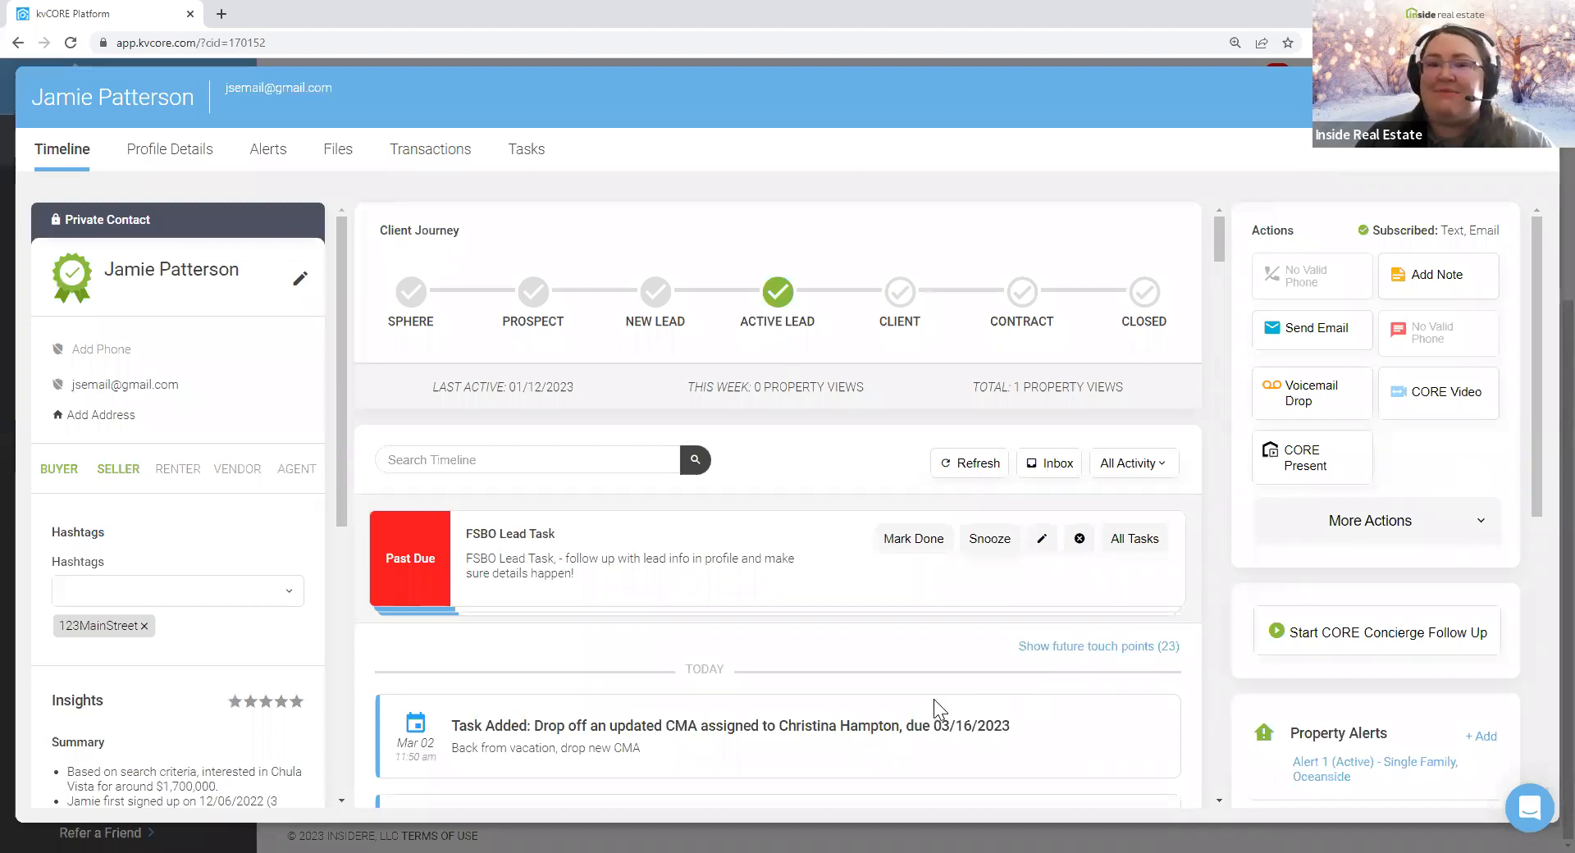
- Open the contact's full task list from the FSBO Lead Task and examine the past-due tasks
left_click_drag(466, 529, 627, 578)
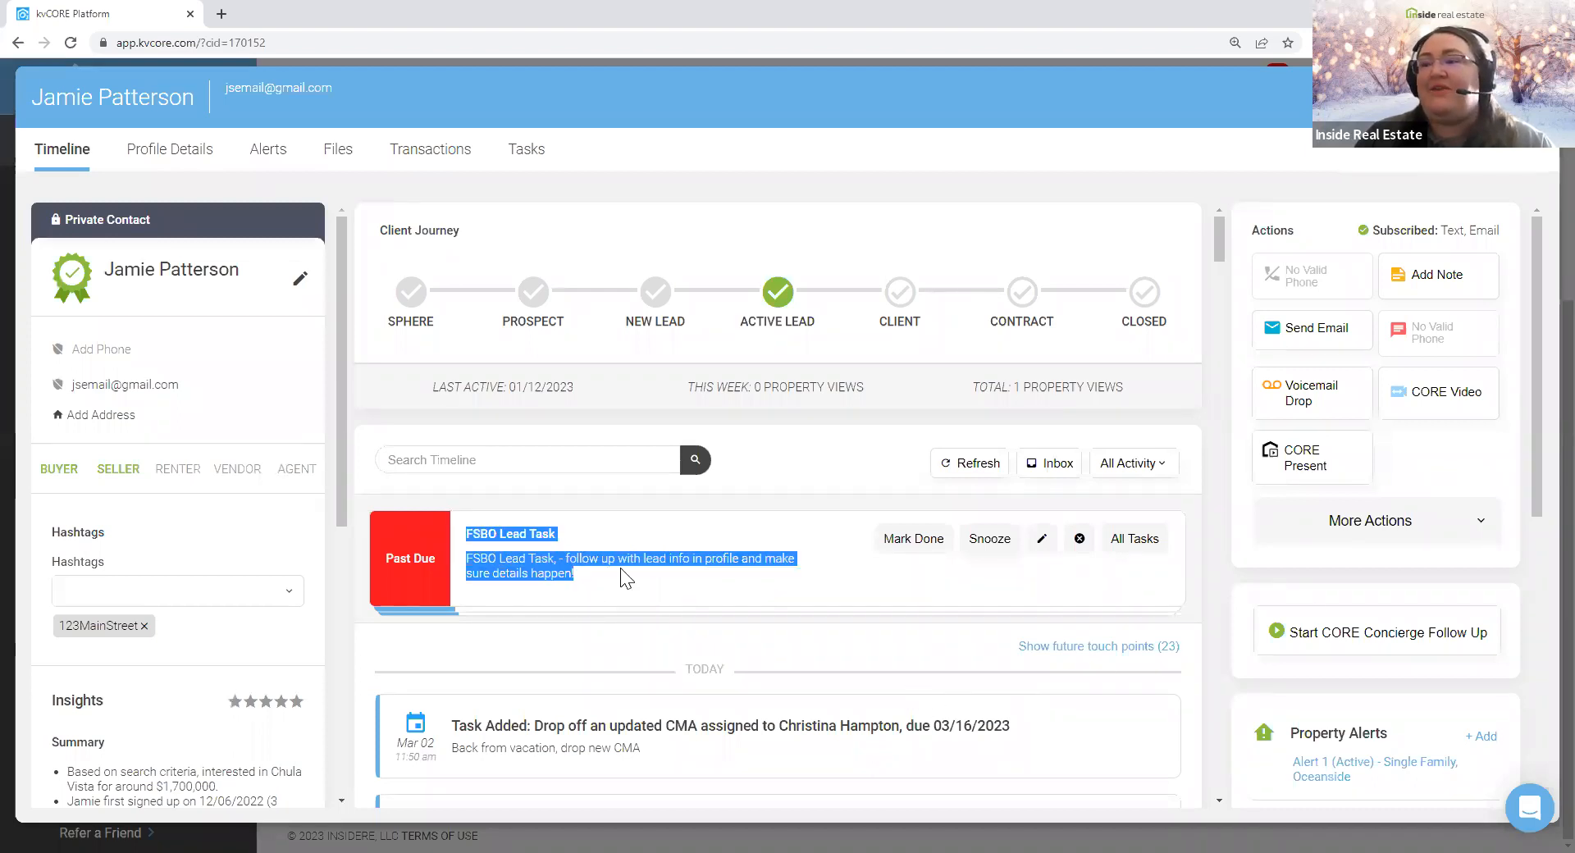
left_click(1134, 540)
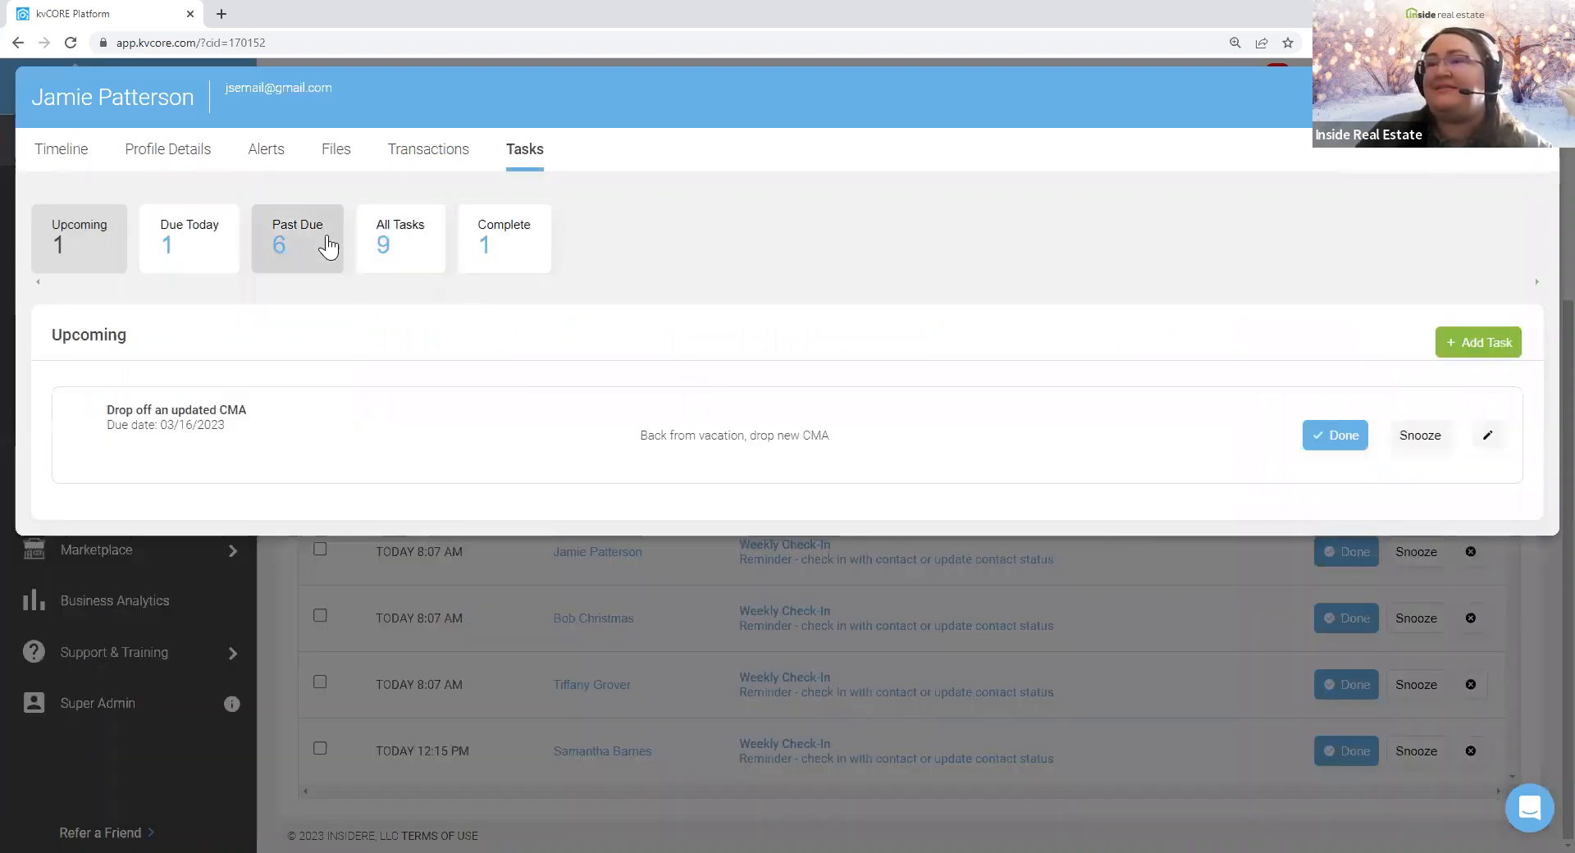
left_click(301, 249)
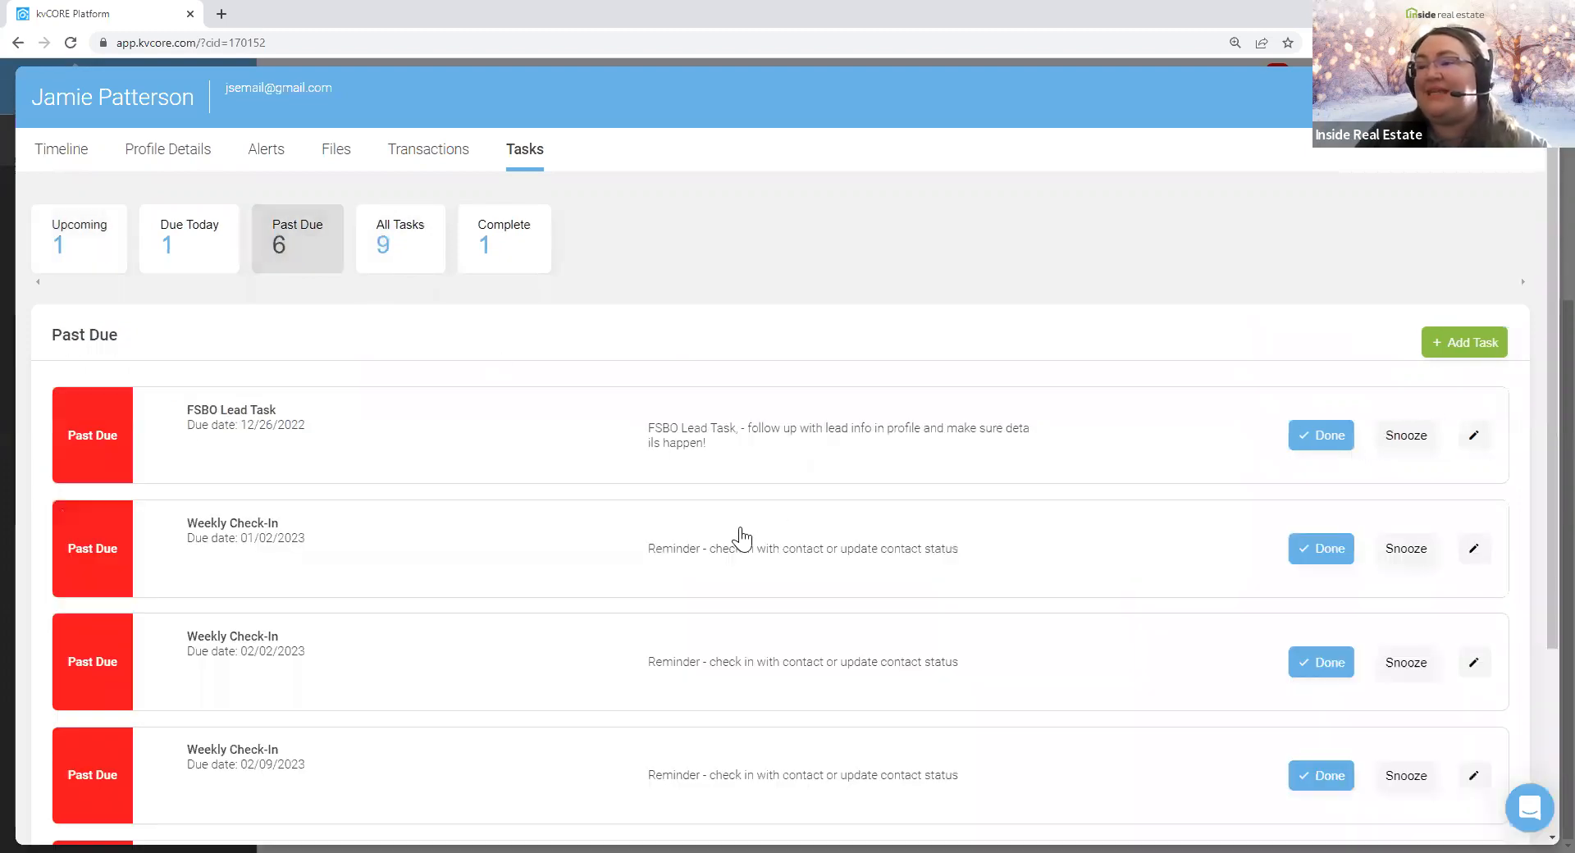
left_click_drag(970, 545, 663, 548)
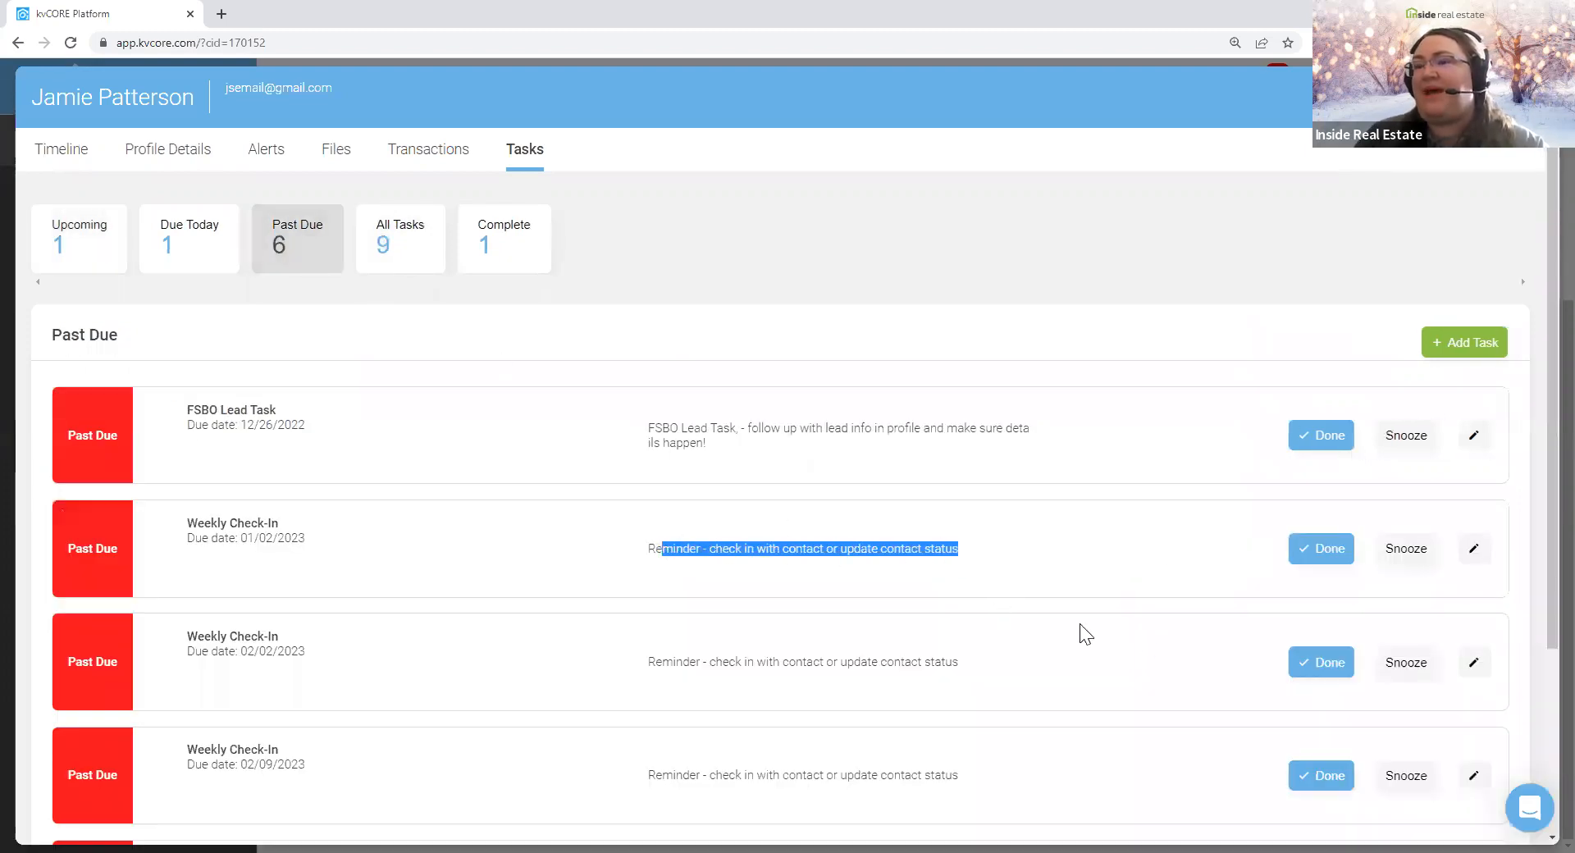
scroll(1140, 645, "down", 3)
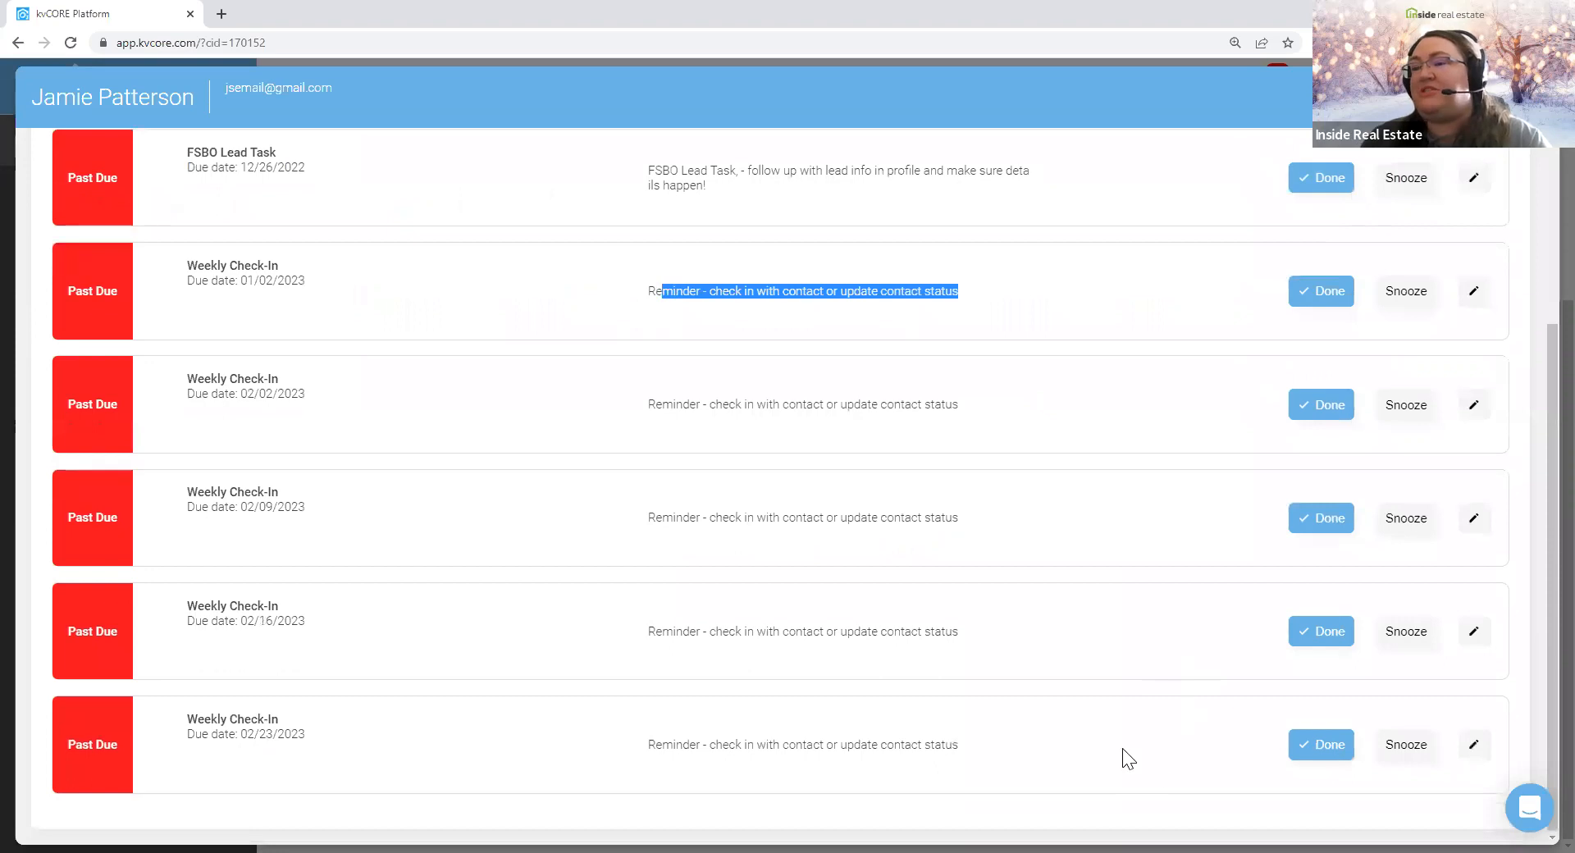
- Mark the contact's past-due Weekly Check-In task from 02/23/2023 as done and close the contact record
left_click(1323, 748)
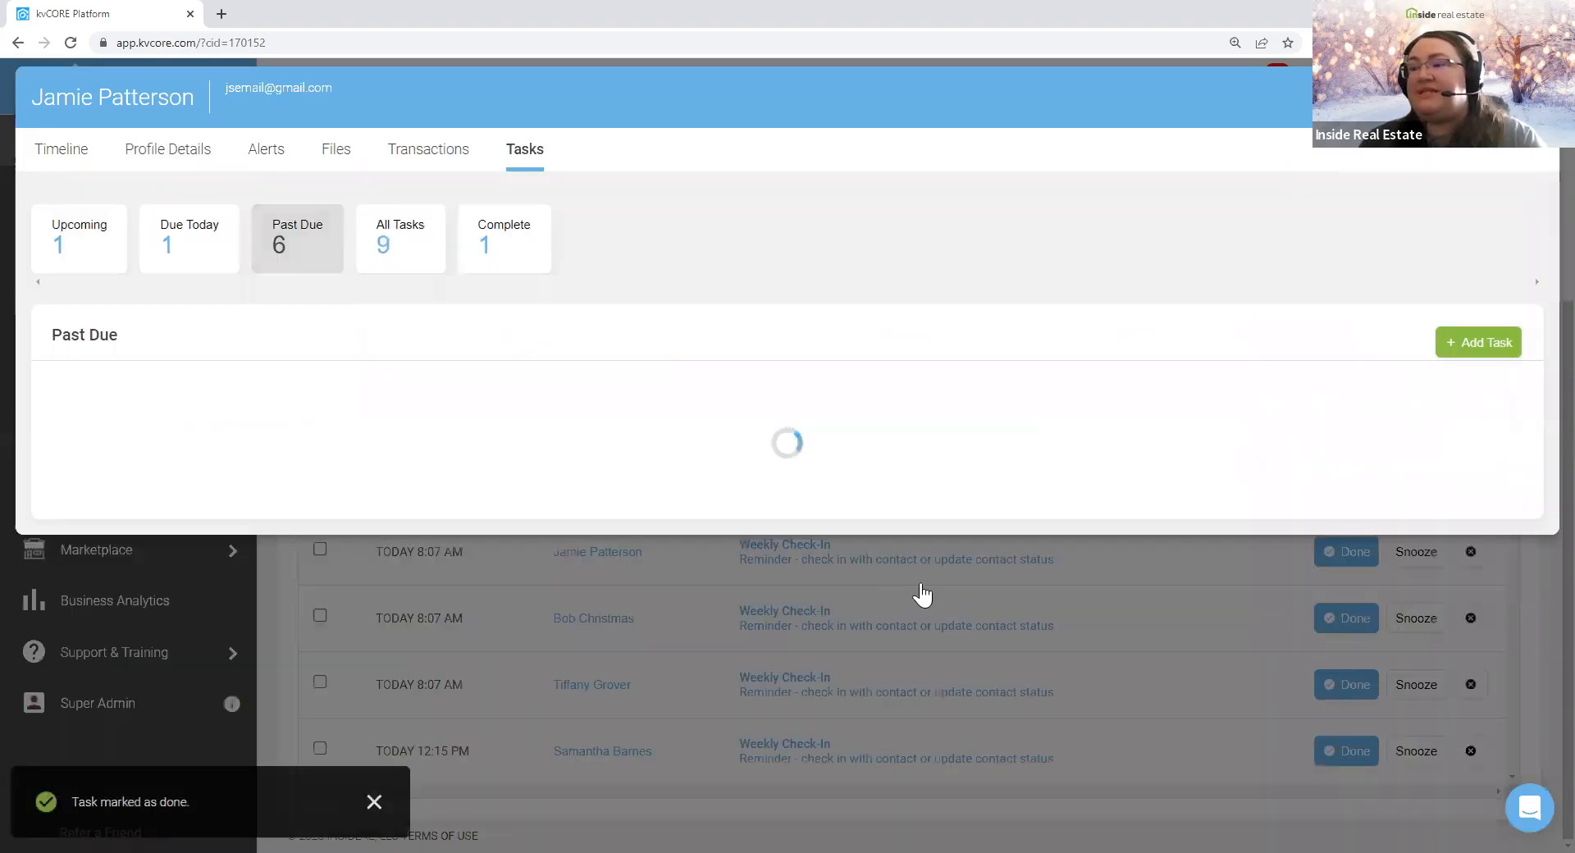
scroll(963, 642, "down", 2)
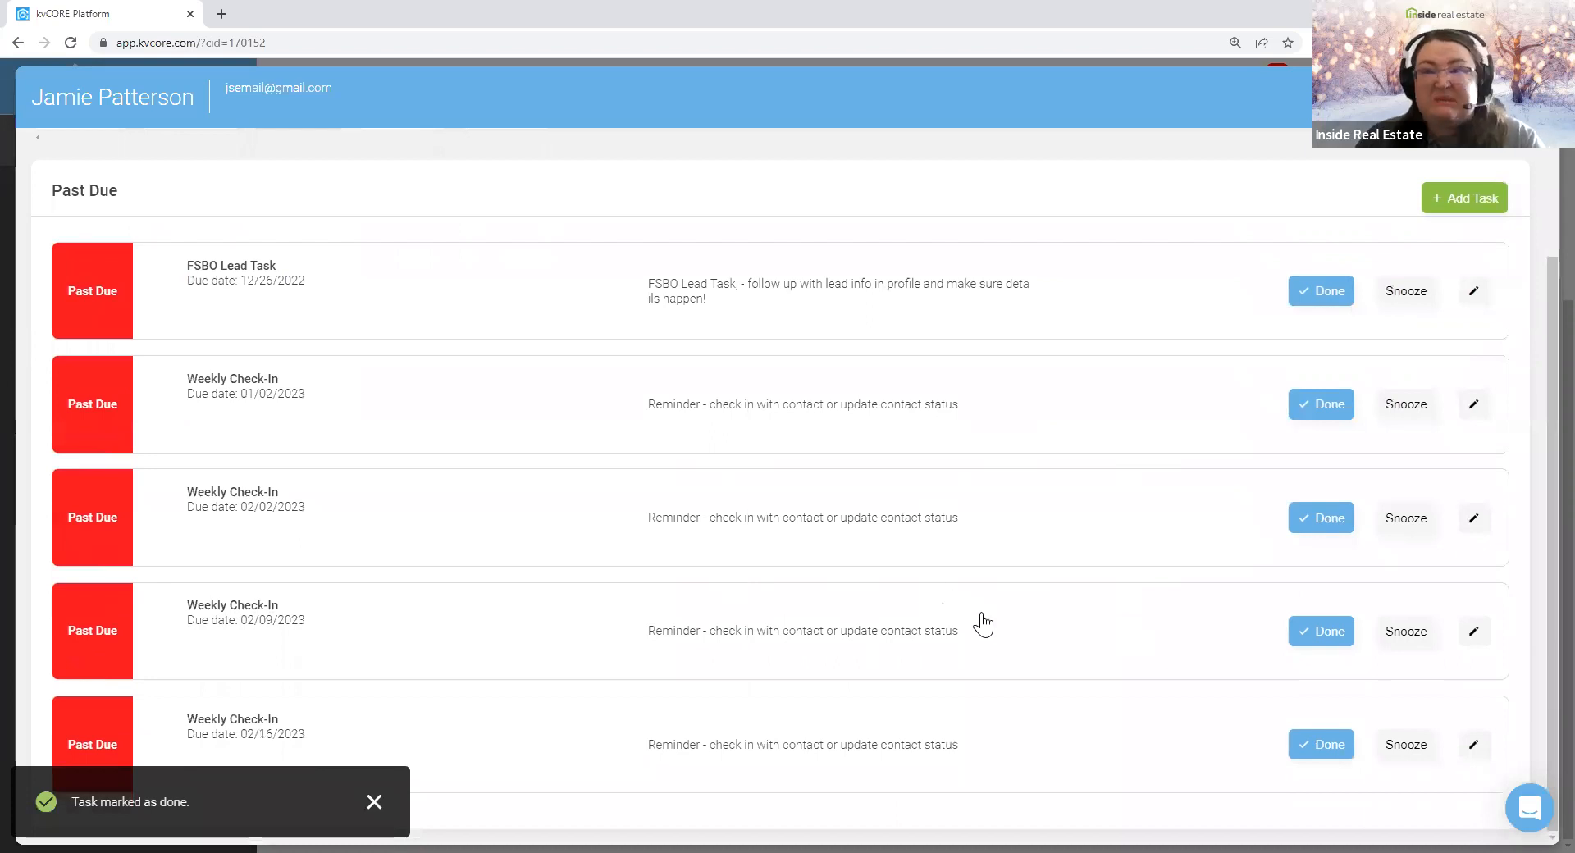
scroll(978, 622, "up", 2)
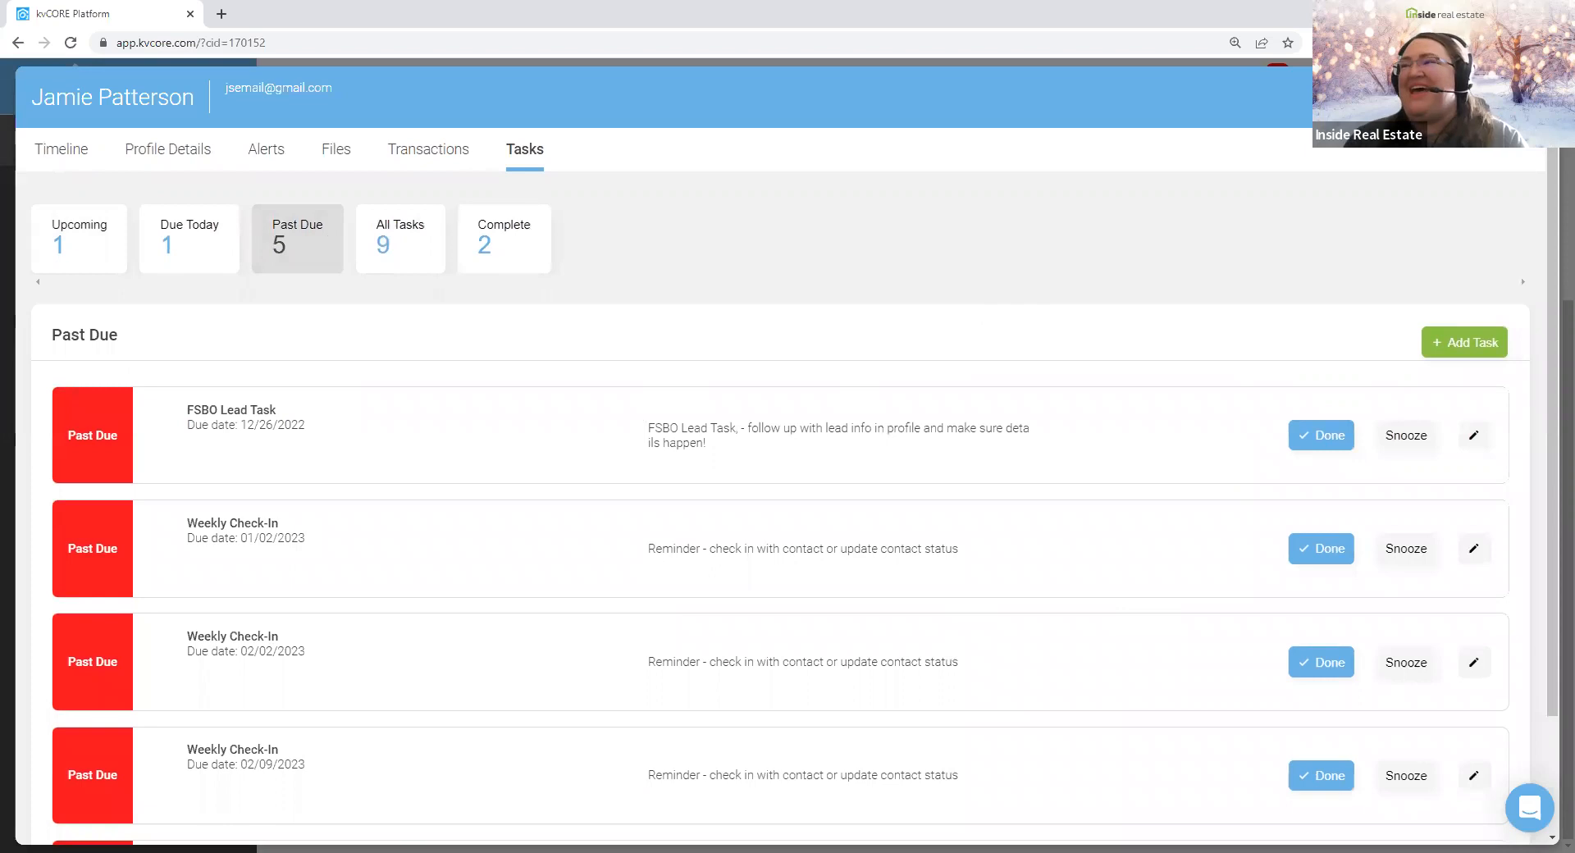
left_click(1530, 97)
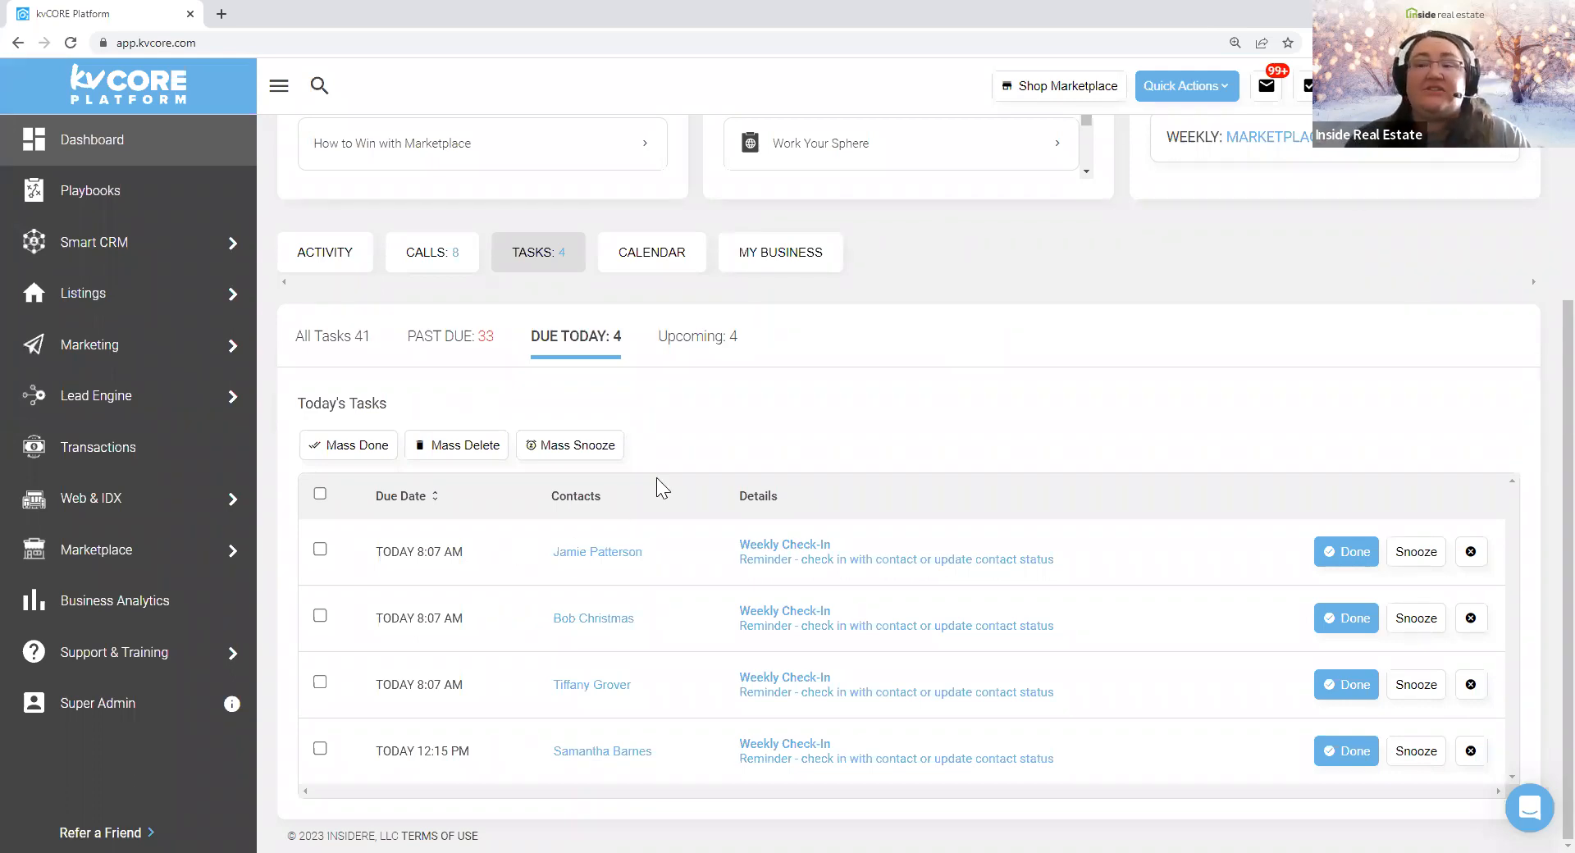
left_click(460, 349)
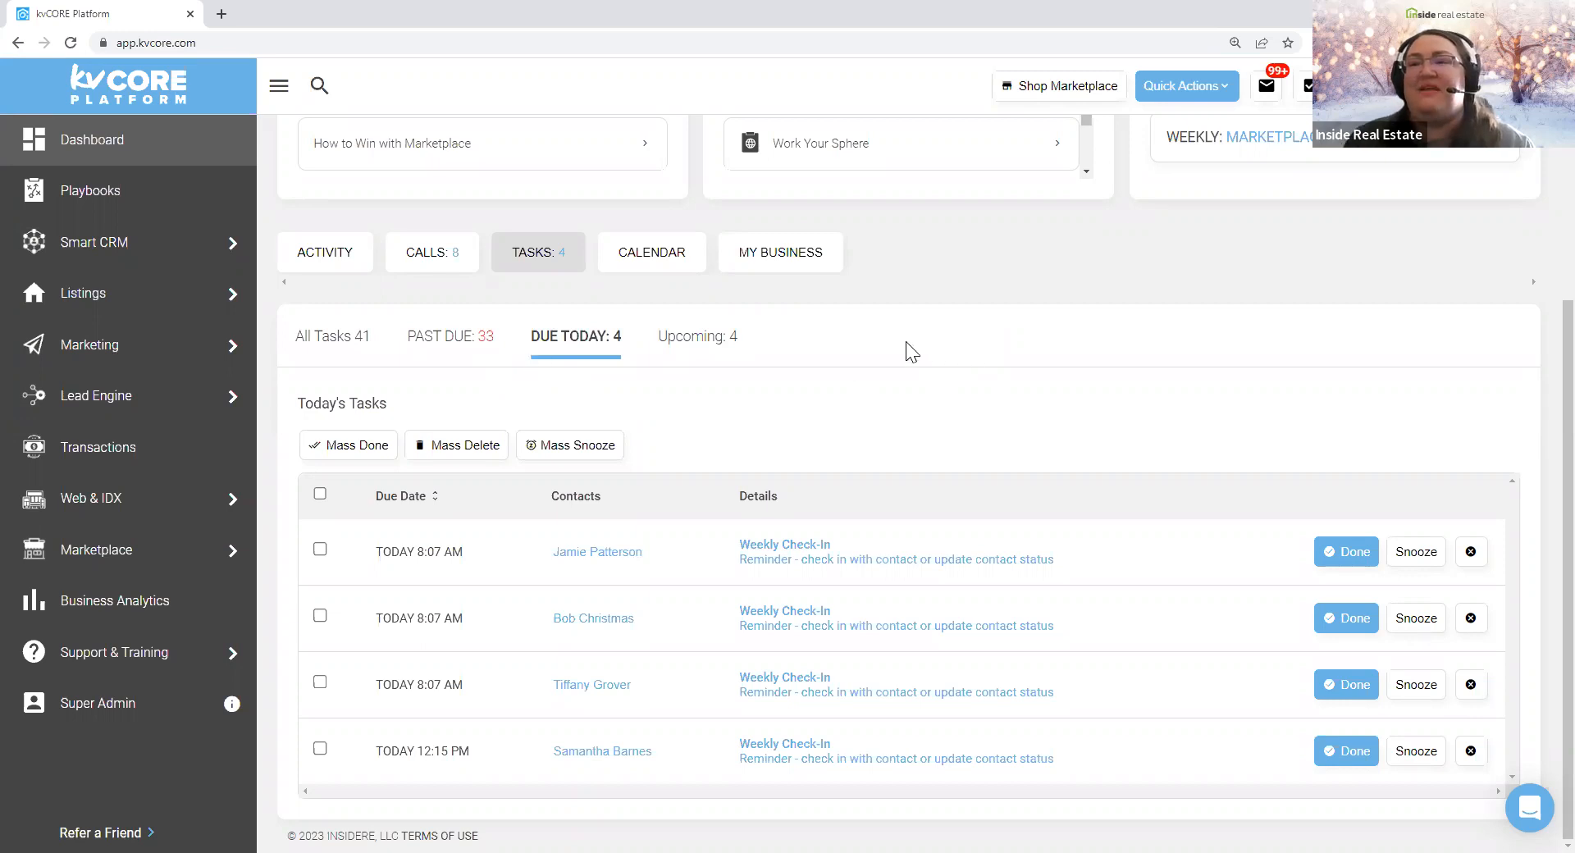
- Switch the dashboard from tasks to the activity feed and examine the recent lead, question, valuation and showing cards
scroll(976, 369, "up", 4)
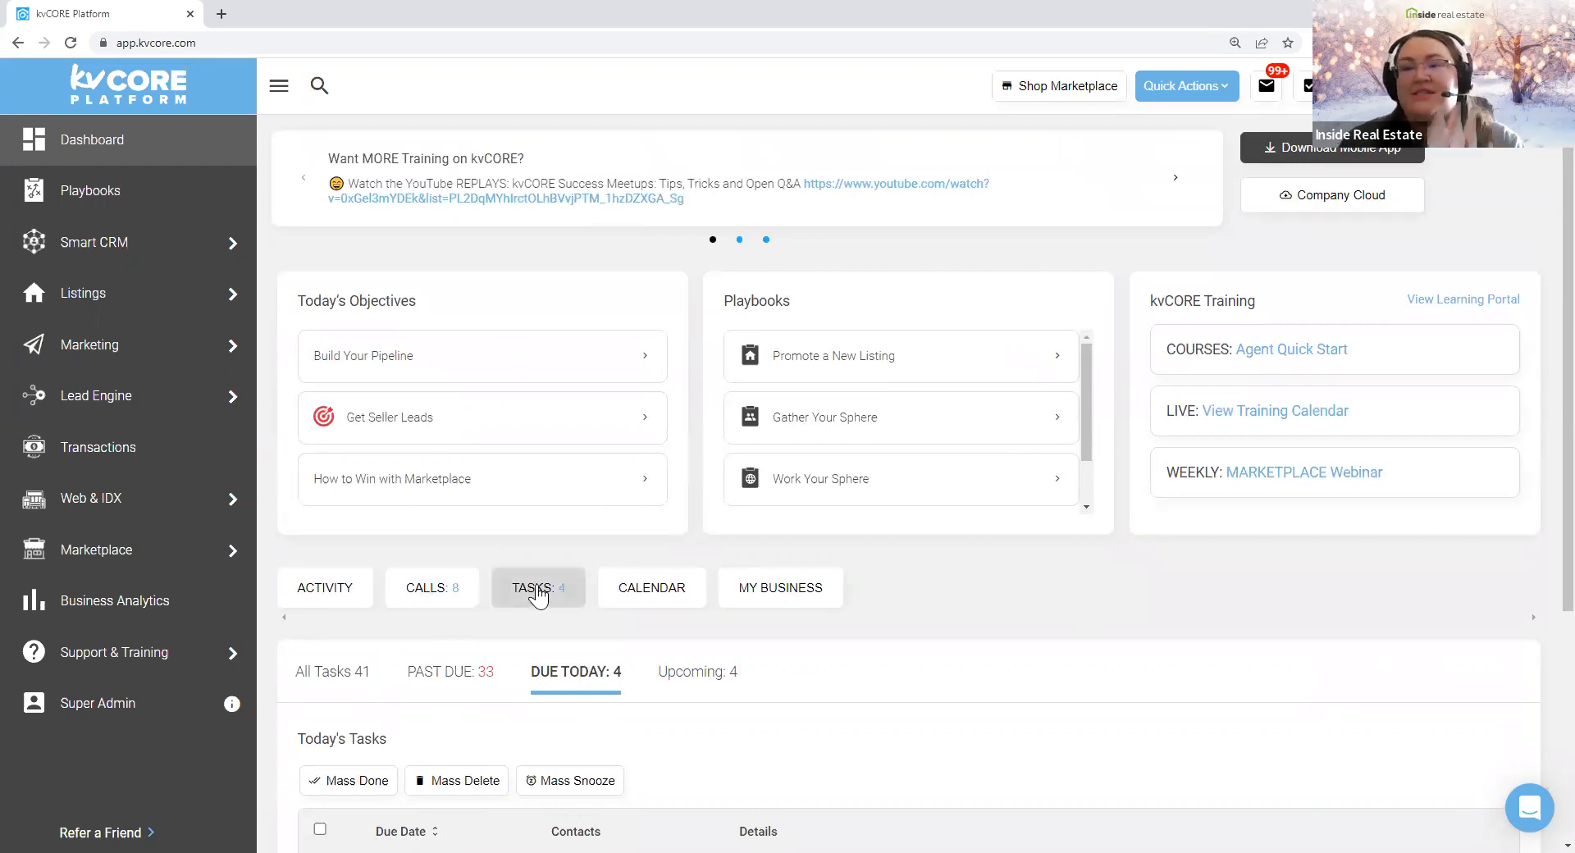
left_click(341, 597)
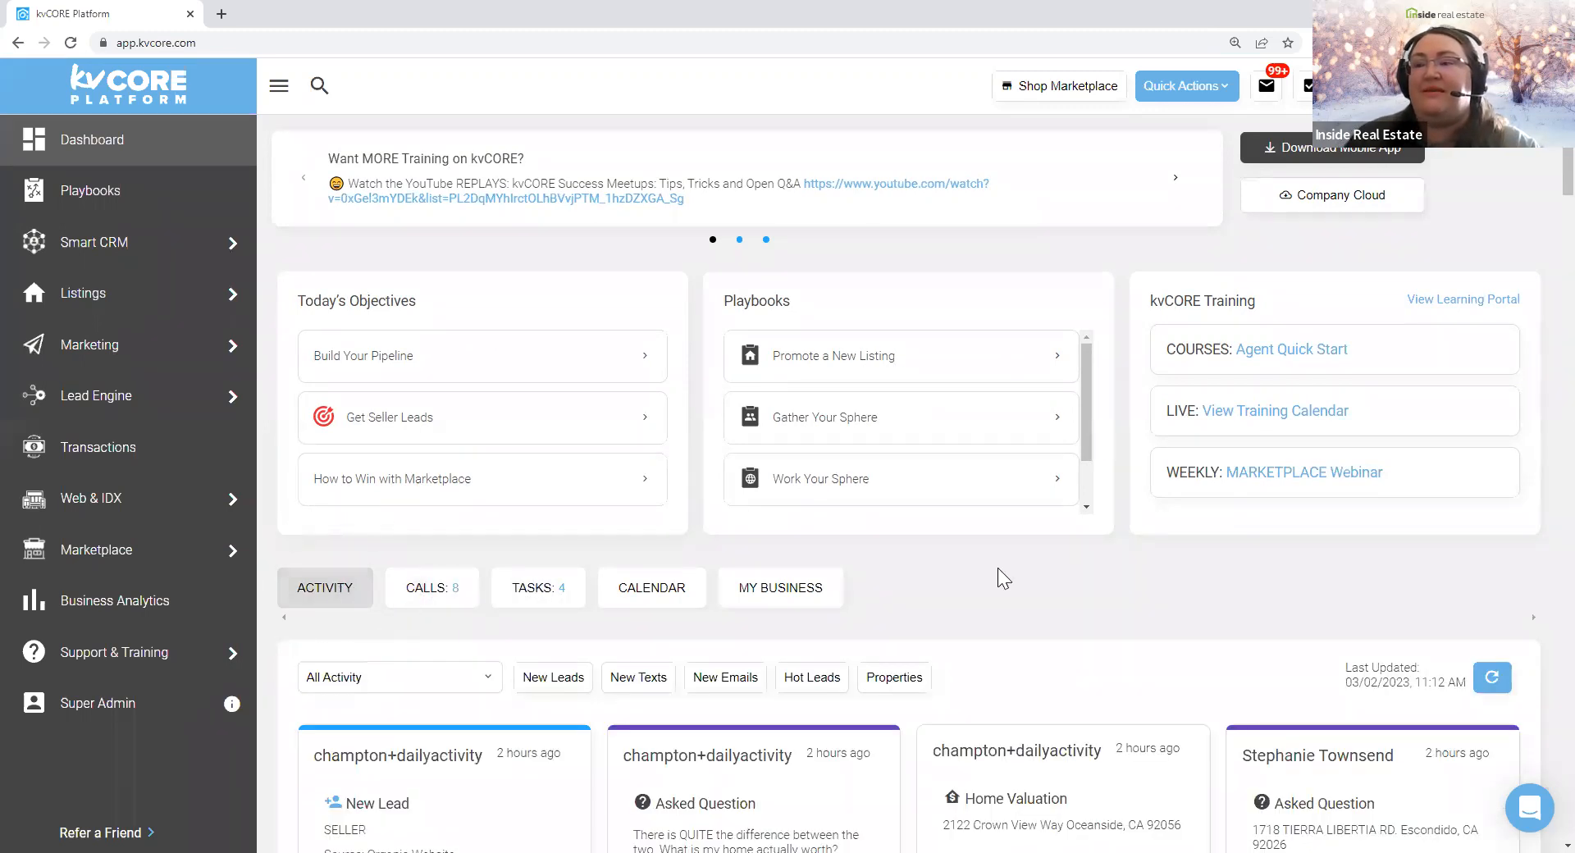
scroll(1012, 576, "down", 4)
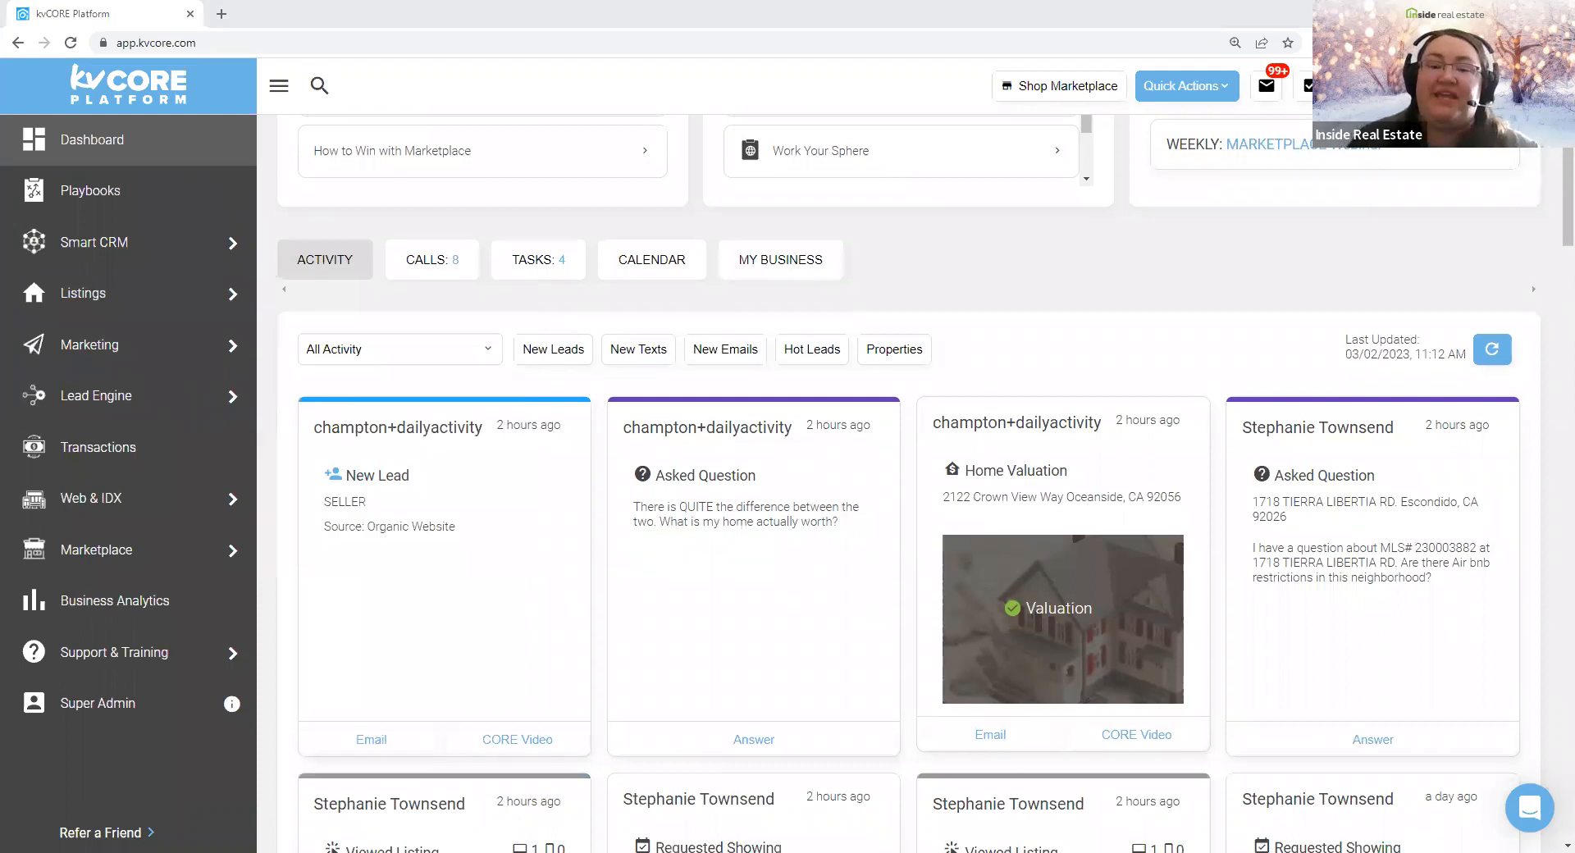
scroll(898, 565, "down", 6)
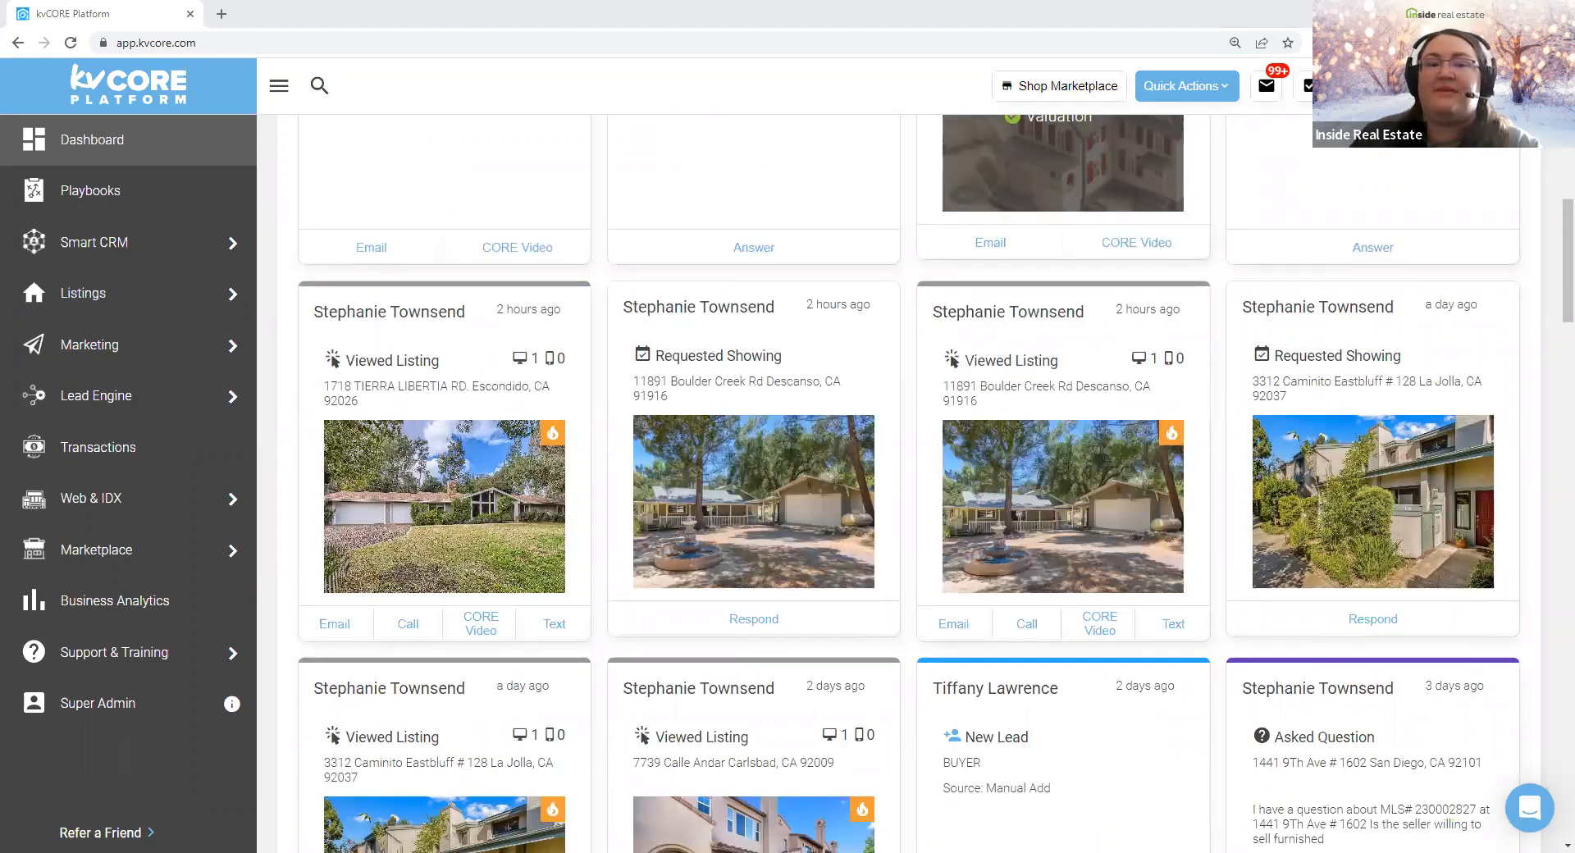
mouse_move(548, 438)
key("ctrl")
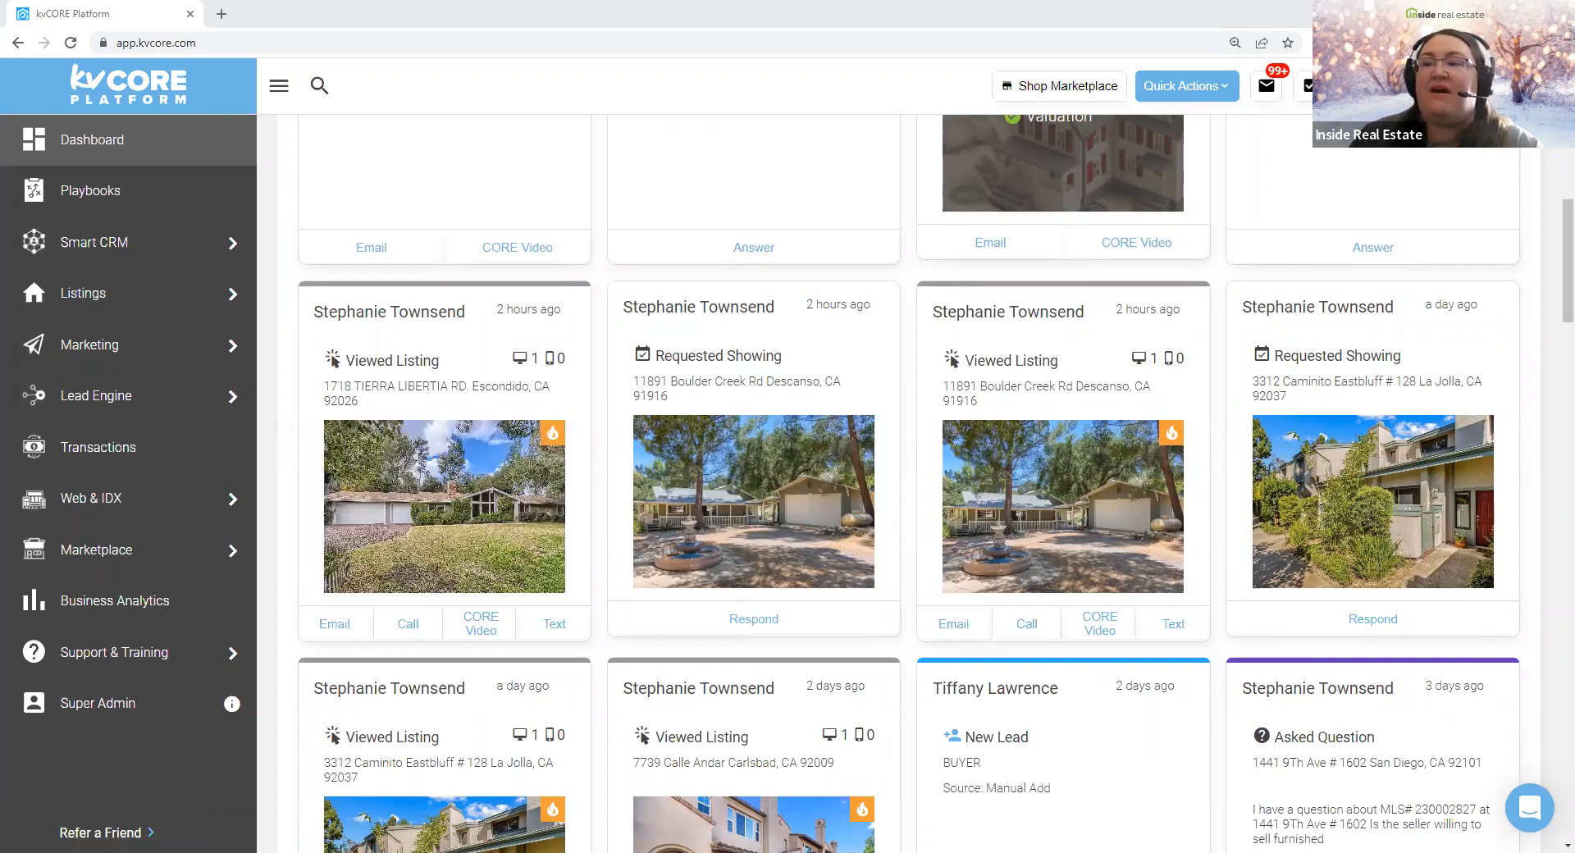
key("ctrl")
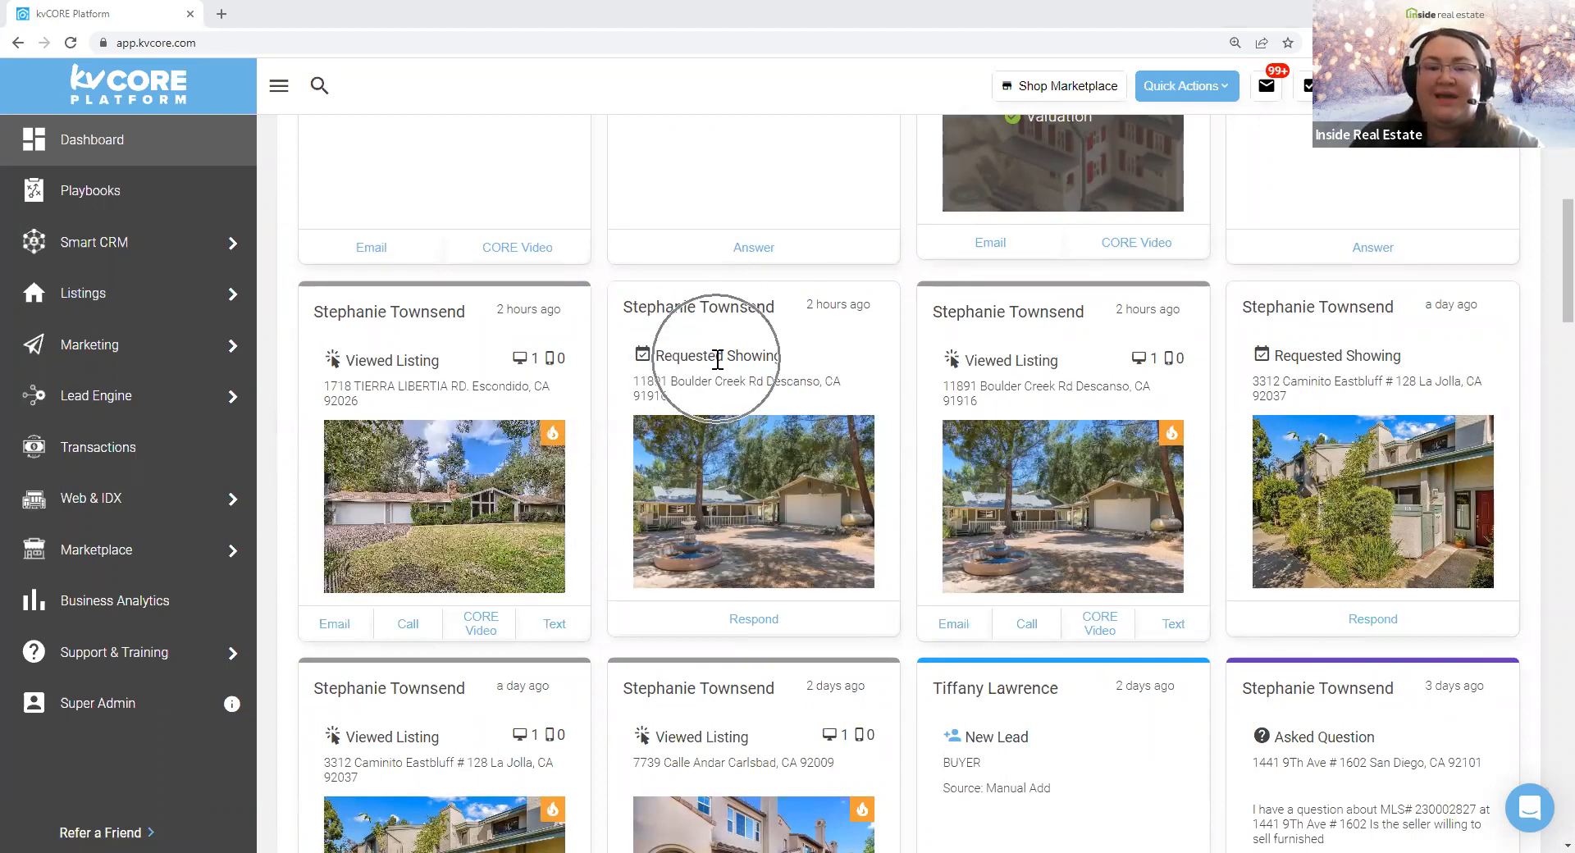
scroll(724, 394, "up", 5)
scroll(755, 502, "up", 3)
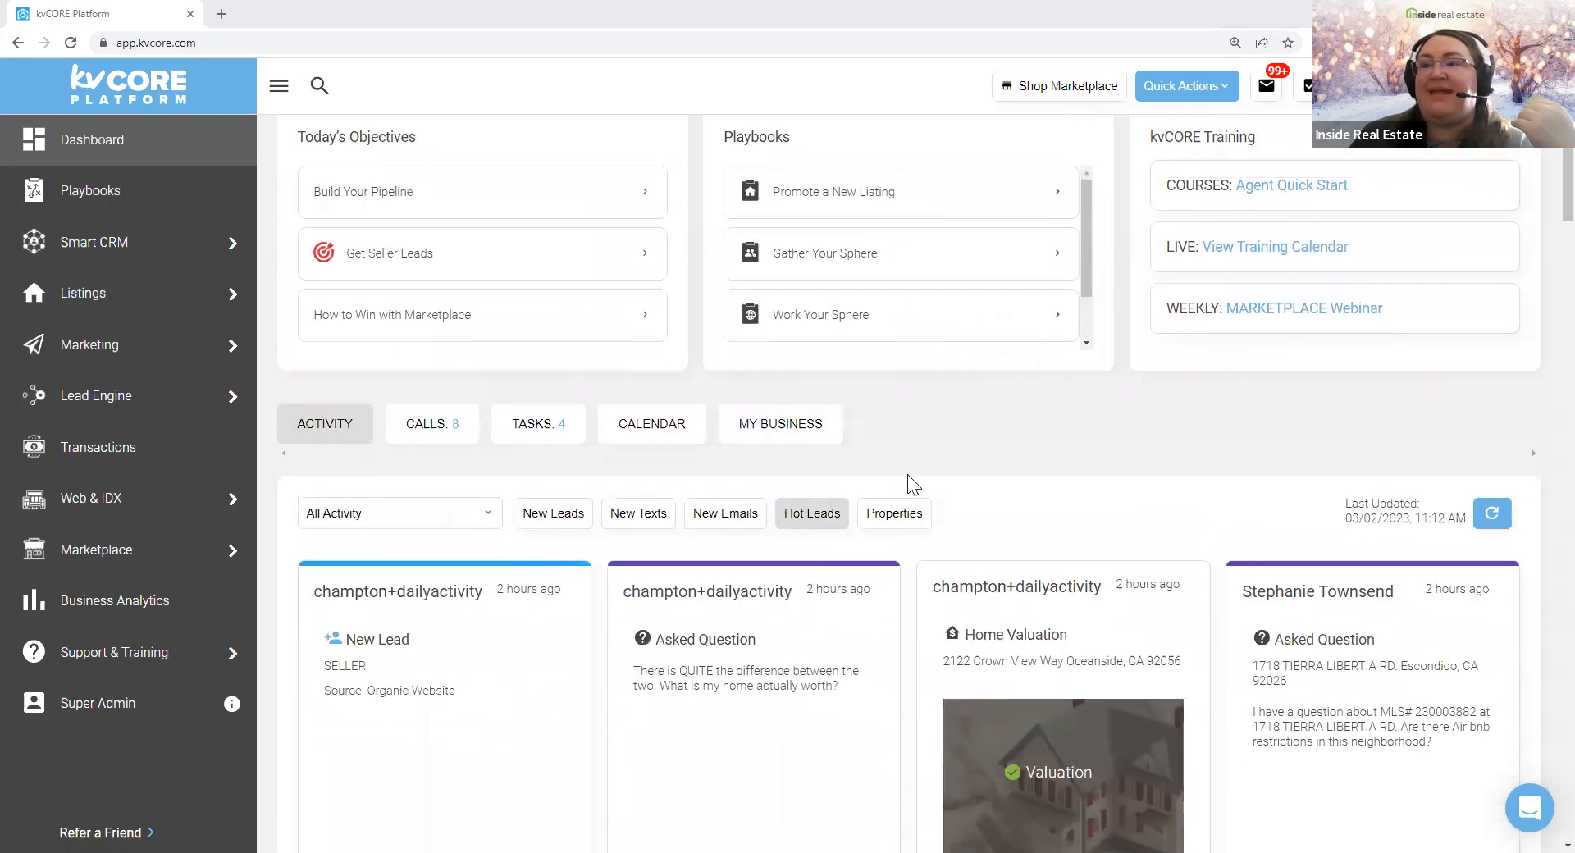
key("ctrl")
key("ctrl")
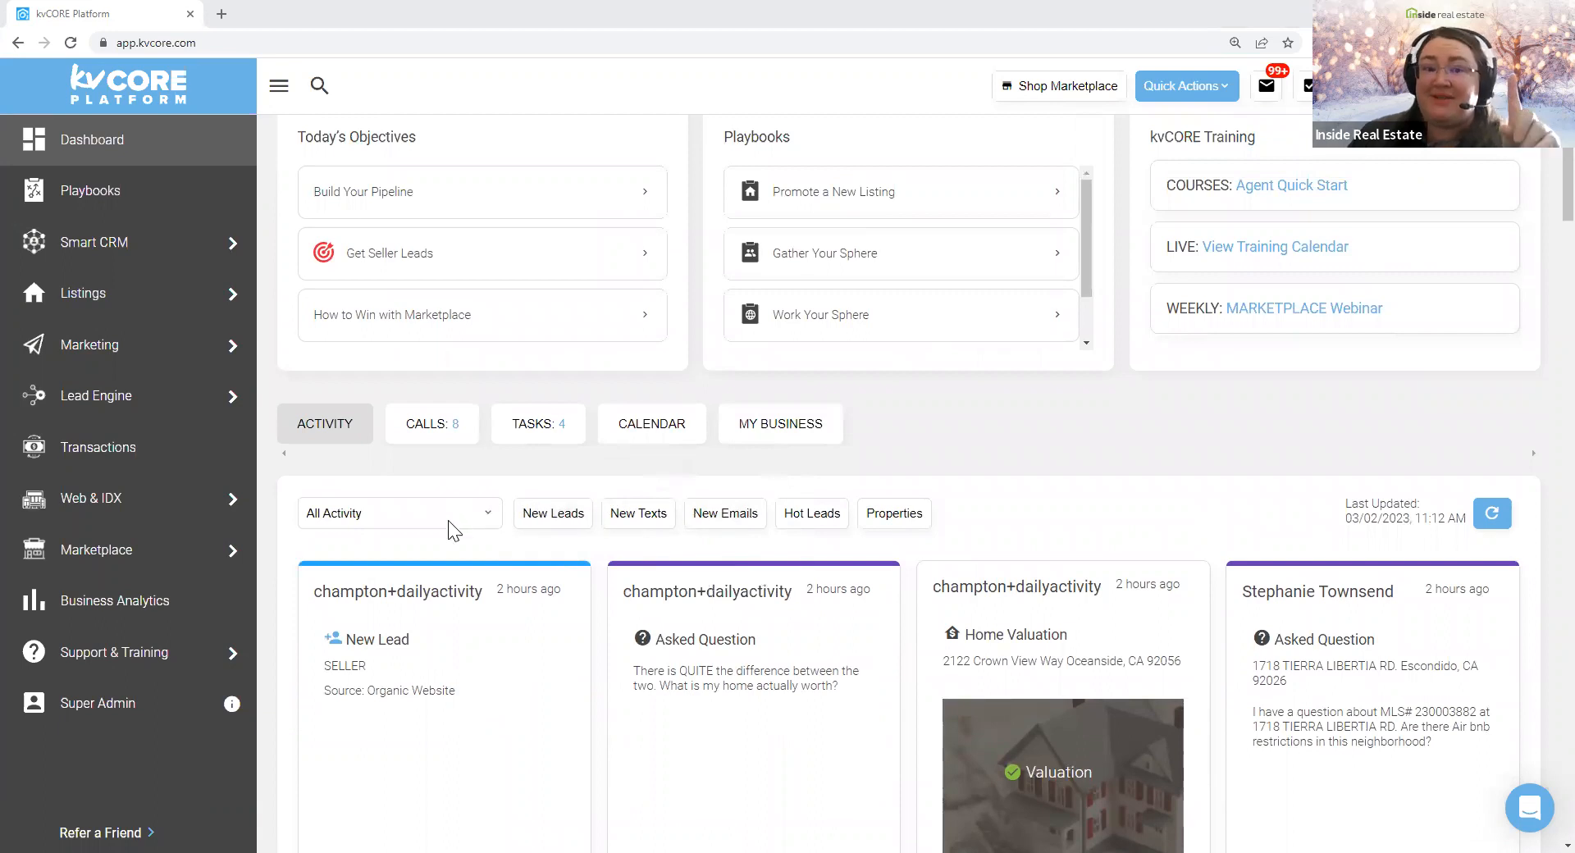
- Filter the activity feed by Email Events, examine the opened and clicked email cards, and refresh the feed
left_click(359, 515)
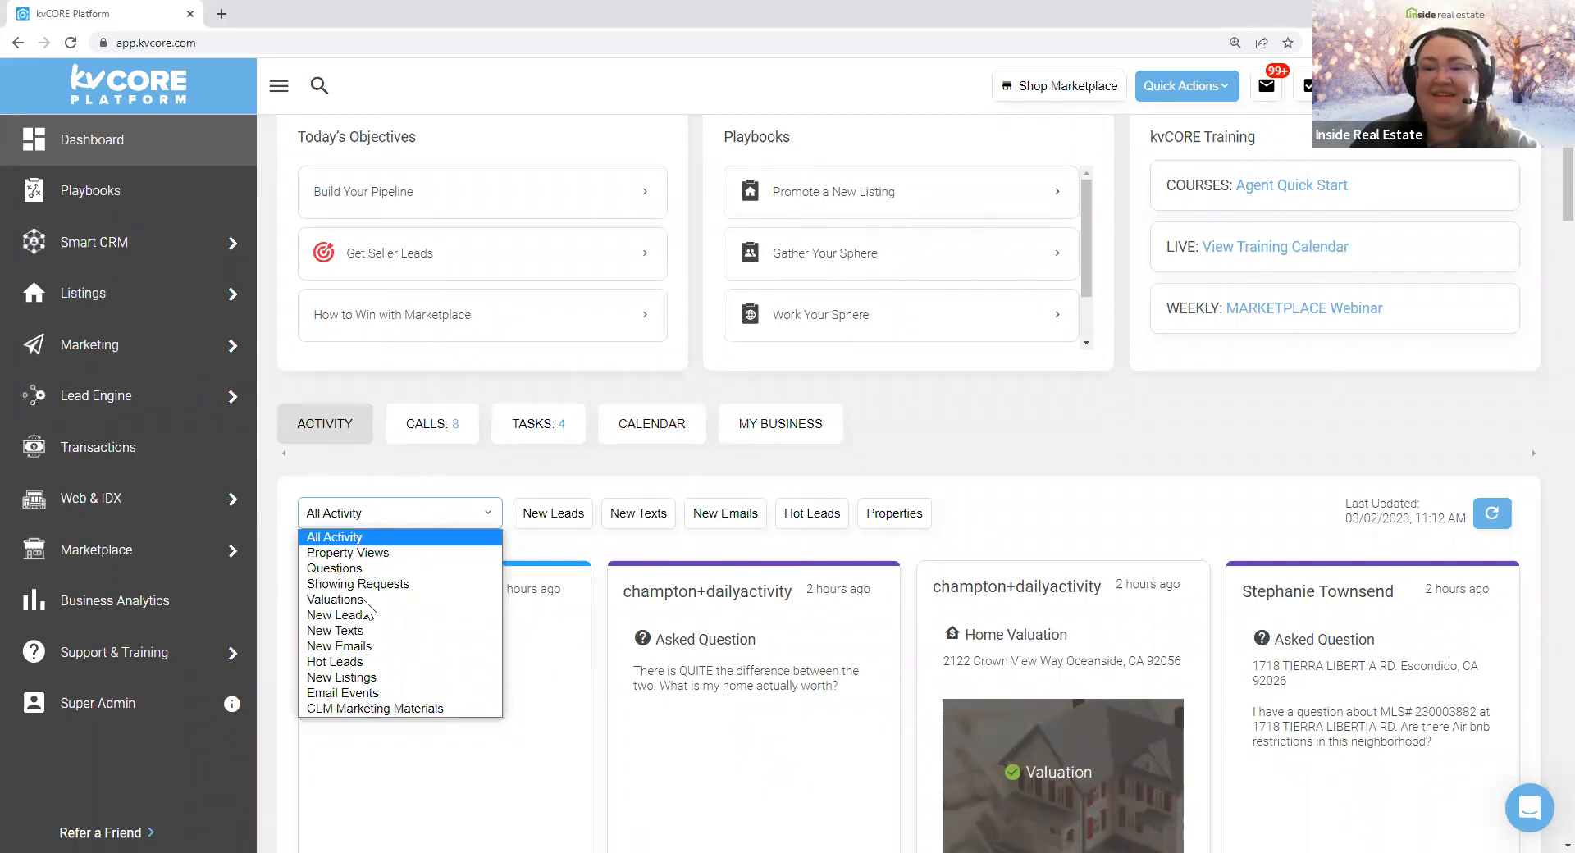
left_click(342, 693)
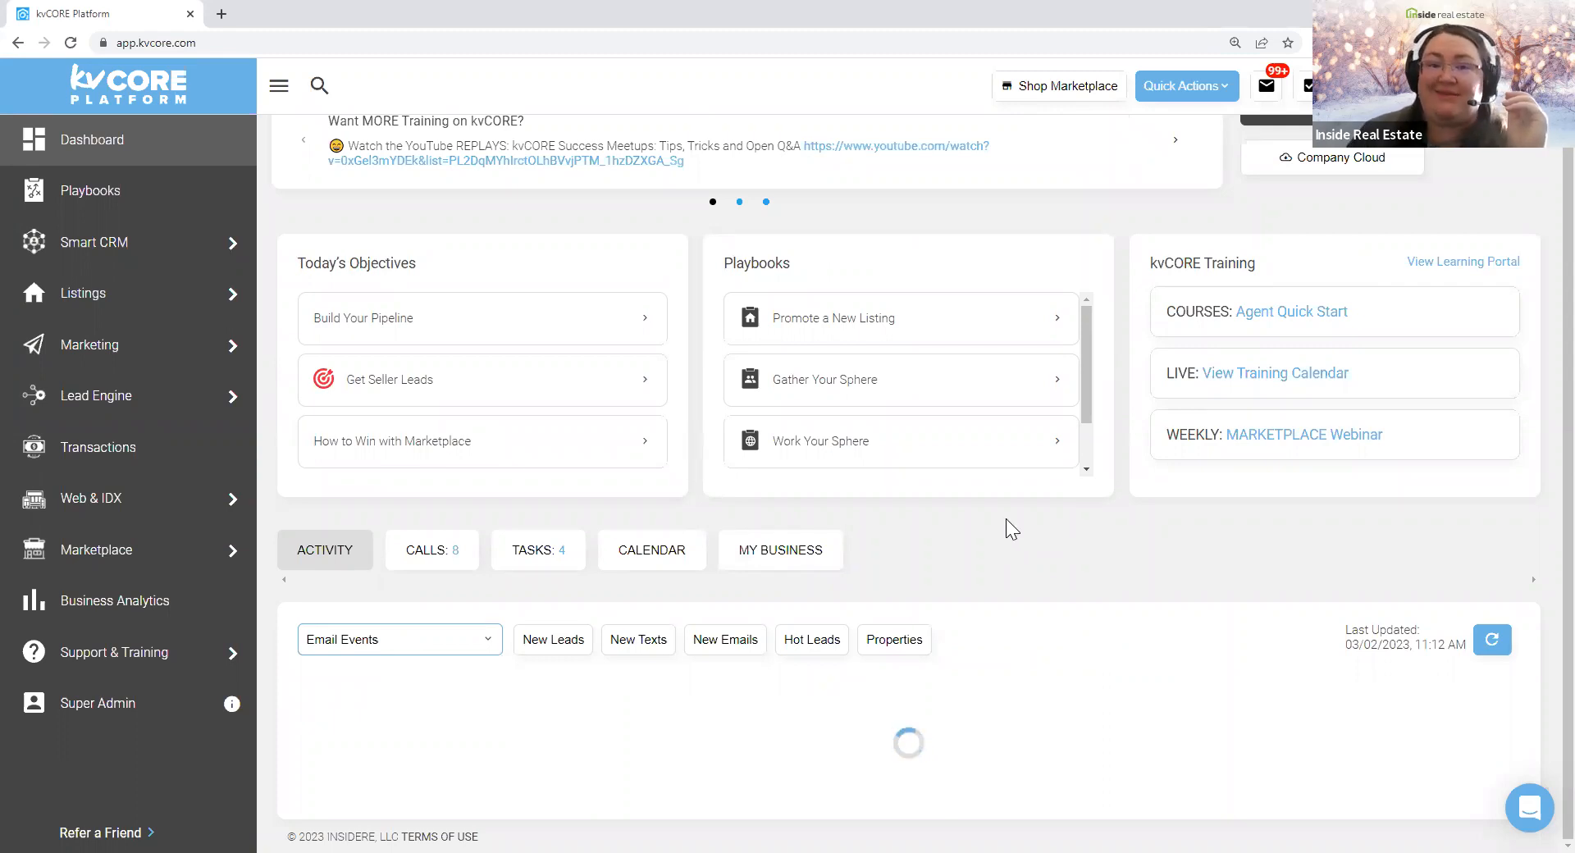
scroll(1006, 518, "down", 2)
left_click_drag(755, 678, 621, 581)
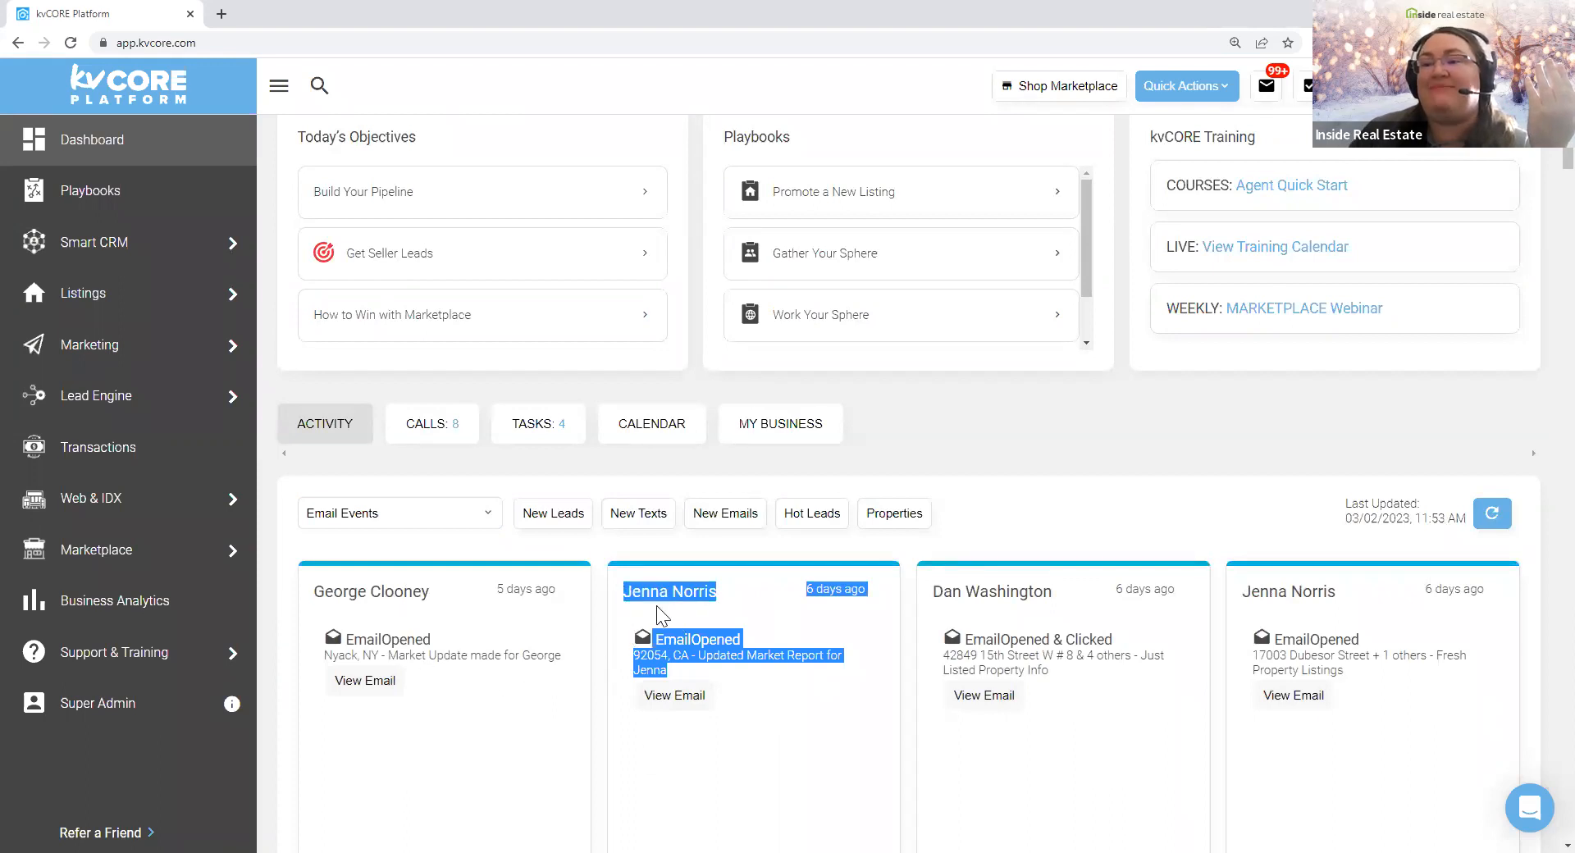
left_click(1017, 440)
scroll(937, 629, "down", 1)
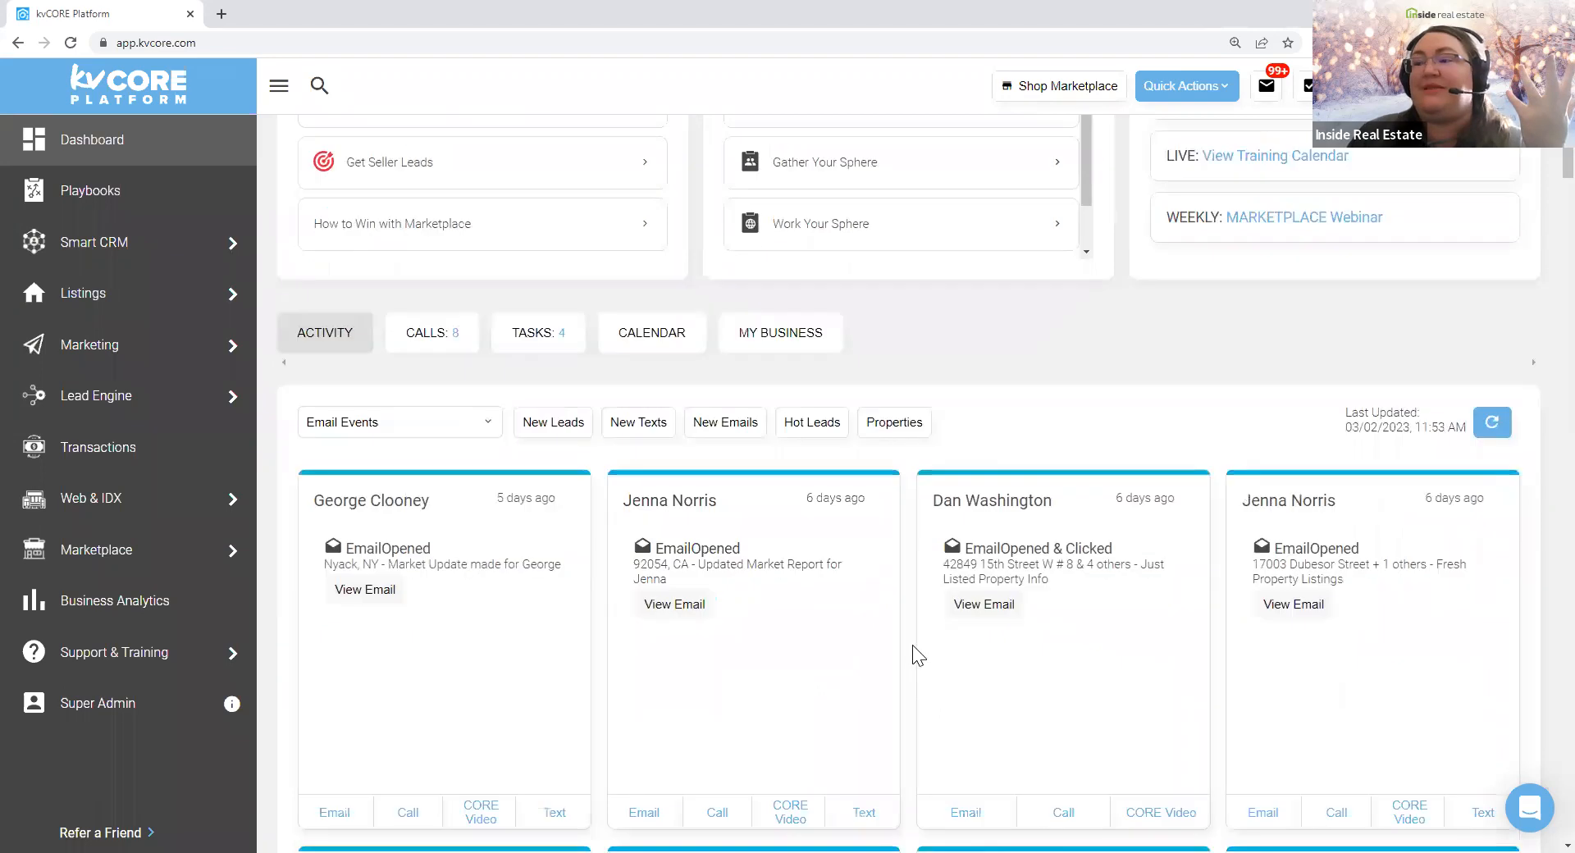
scroll(917, 654, "down", 6)
scroll(917, 652, "up", 9)
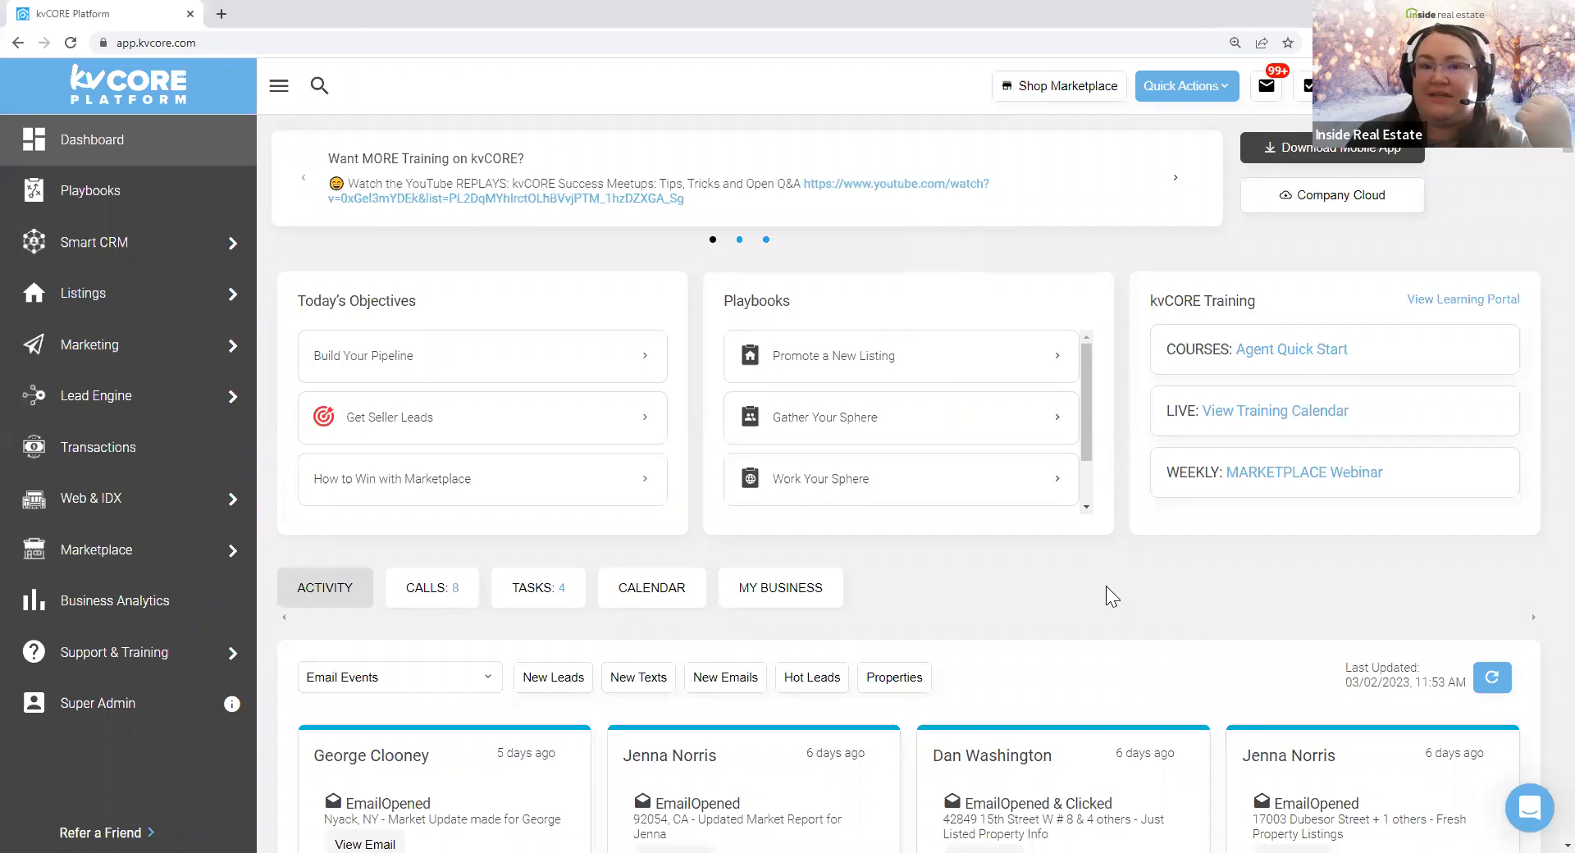
left_click(1490, 681)
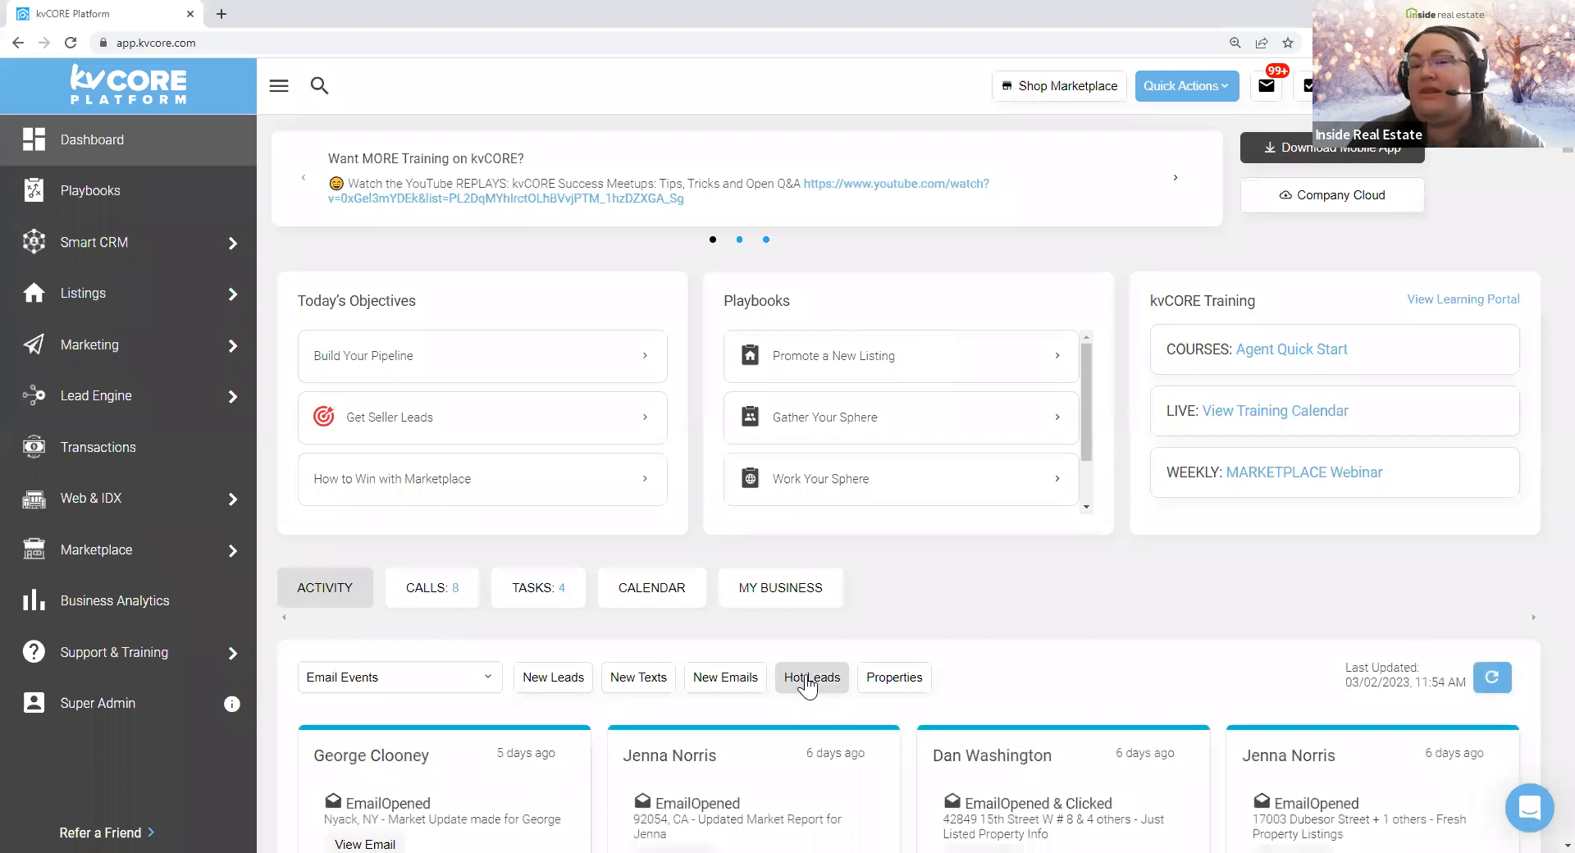
- Set the activity filter back to All Activity and refresh the feed
mouse_move(248, 653)
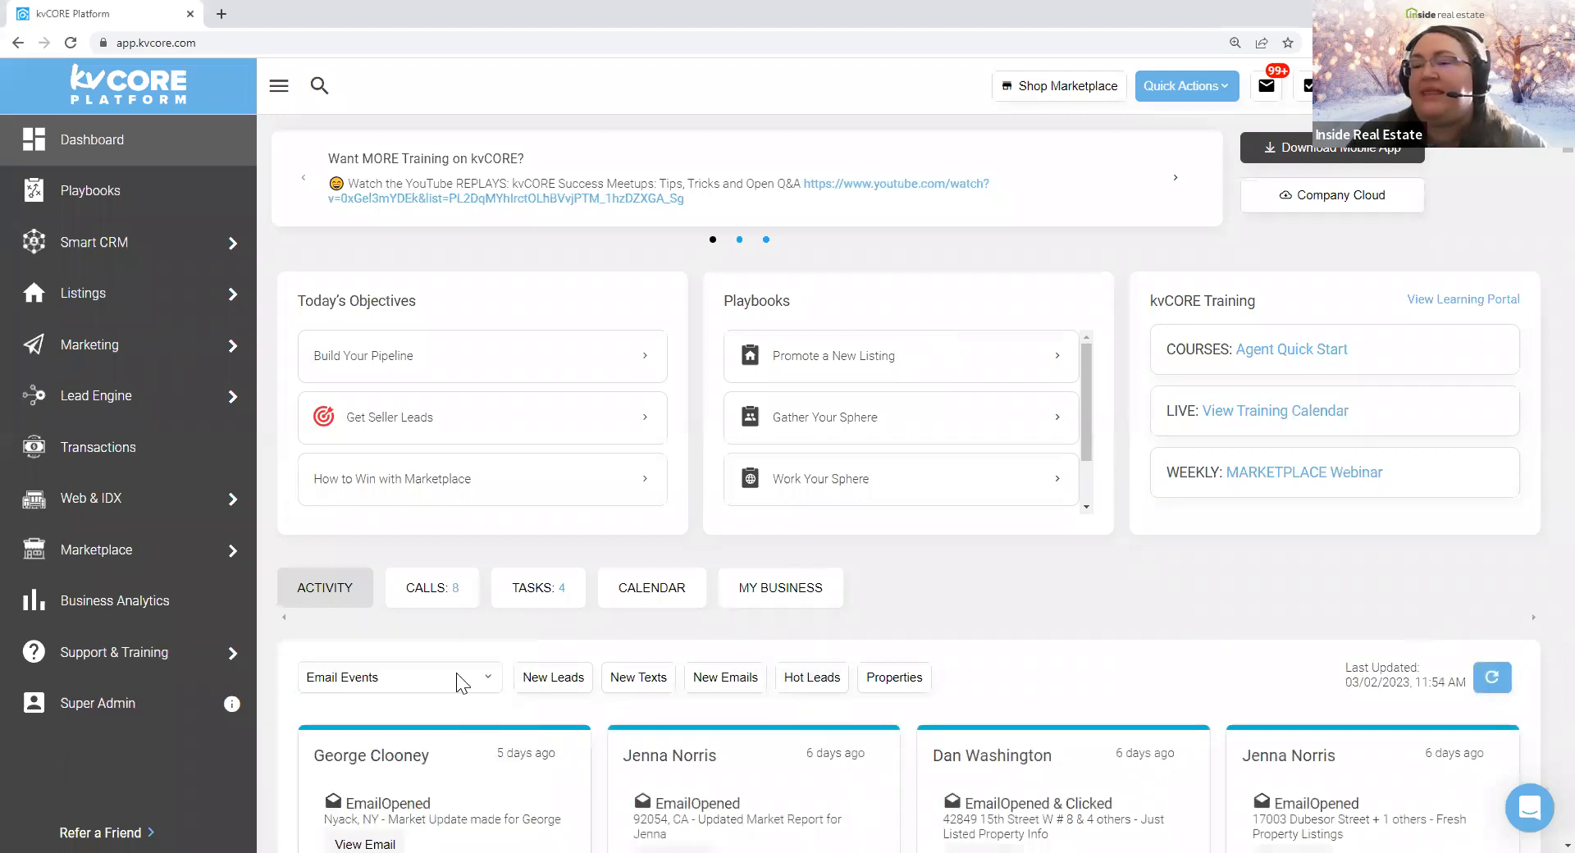
left_click(456, 677)
left_click(384, 474)
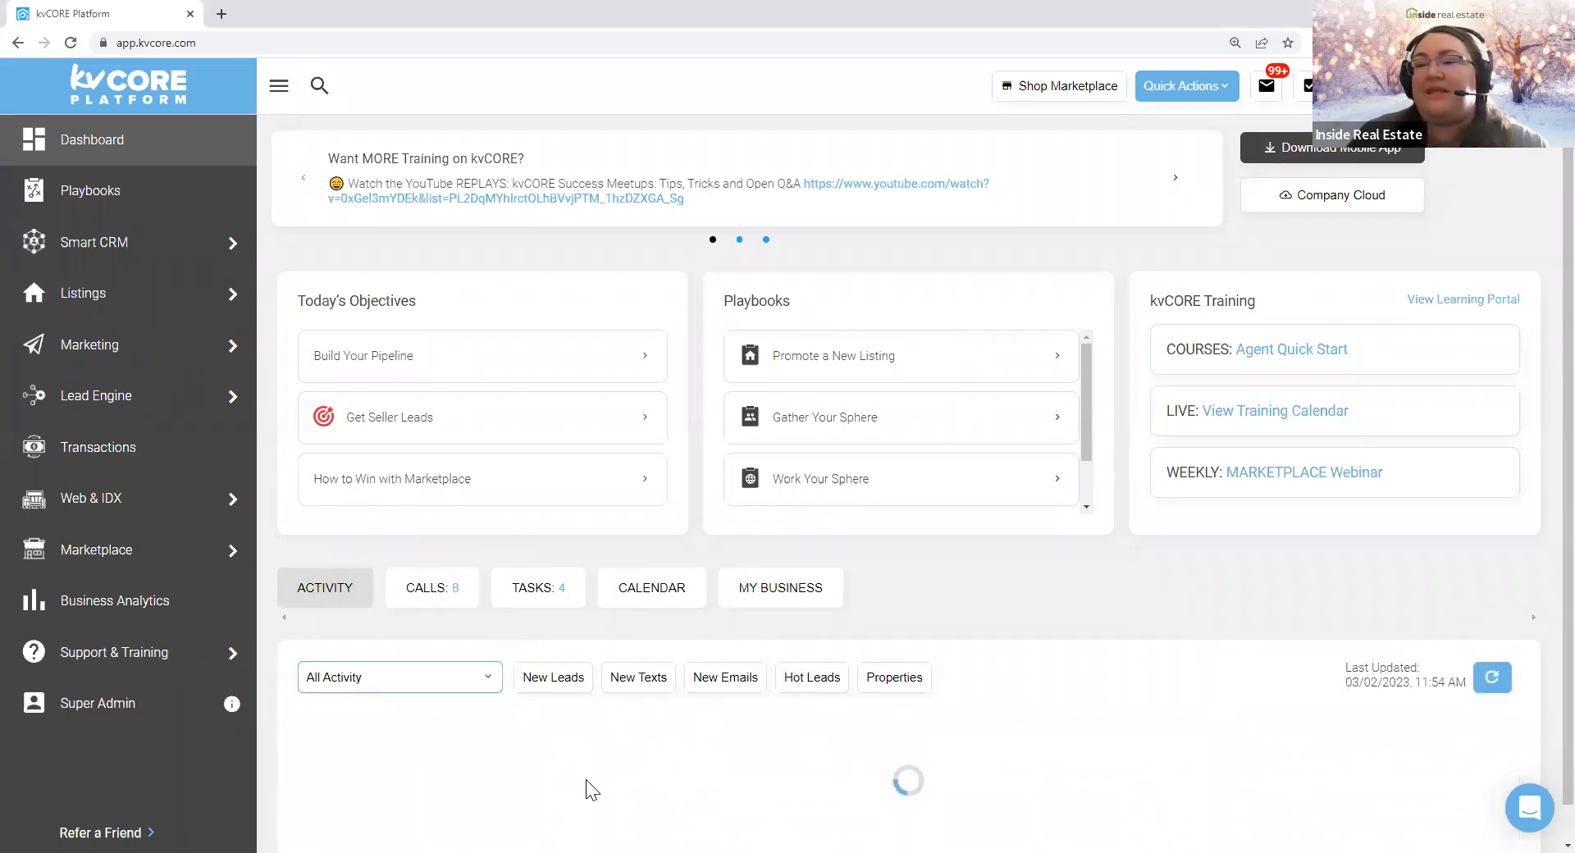
scroll(587, 791, "down", 1)
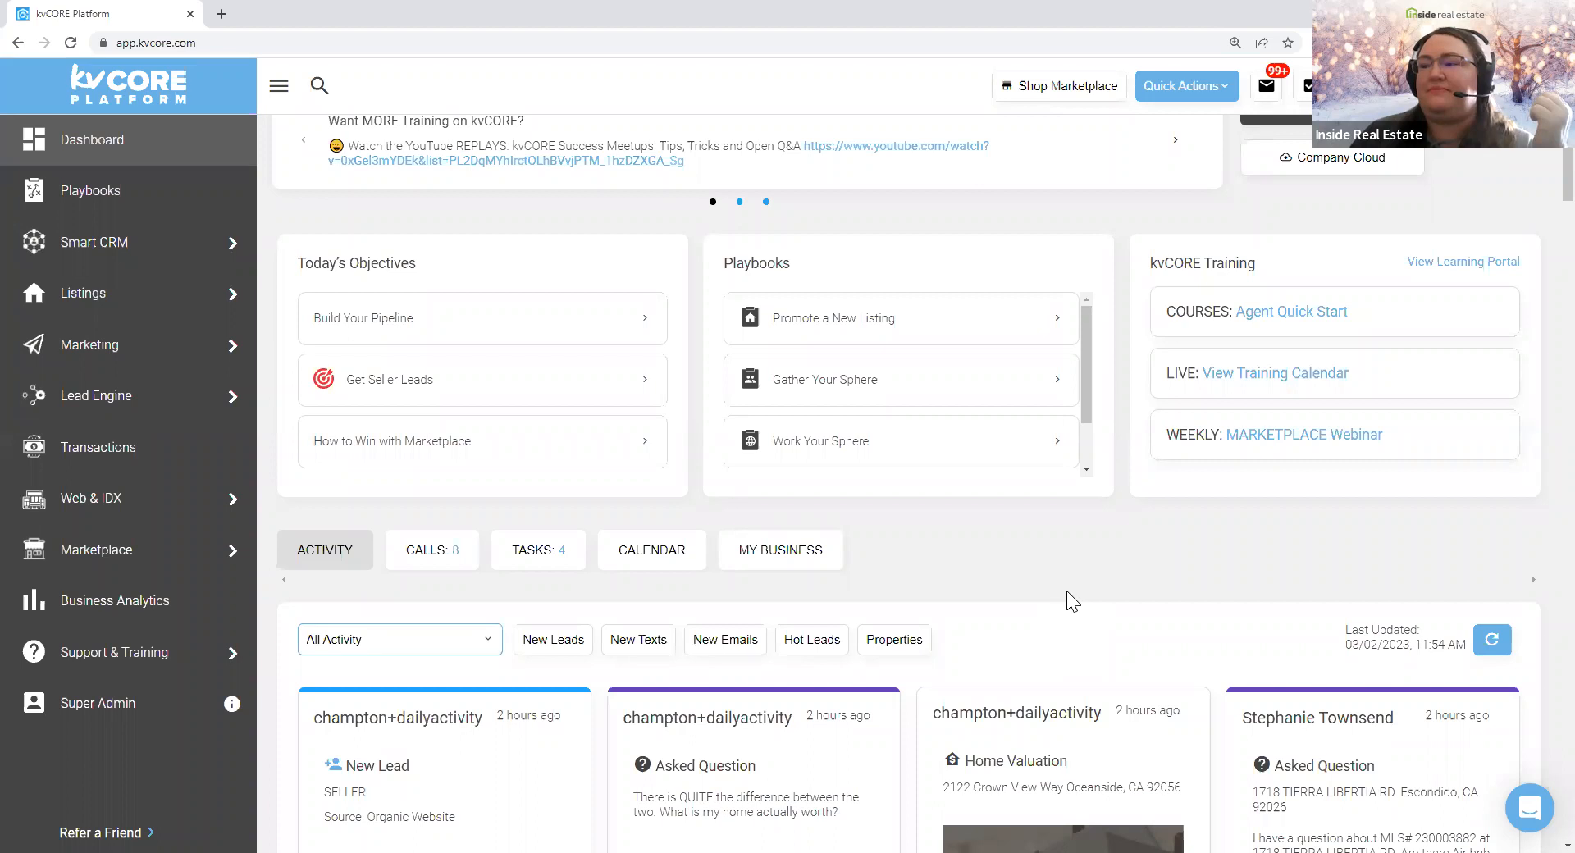
scroll(1104, 561, "down", 3)
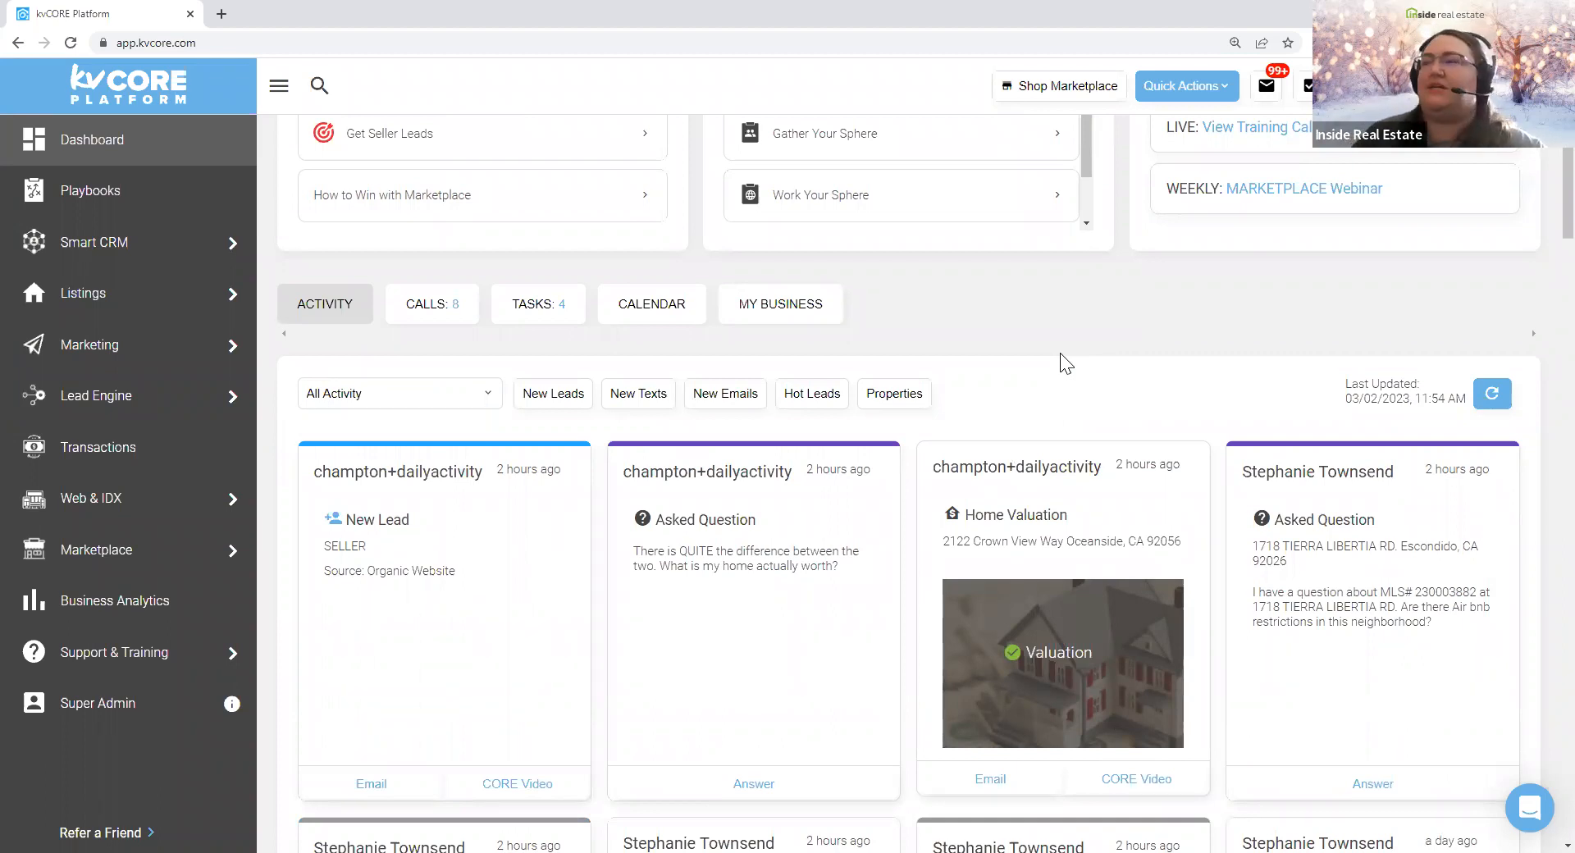
left_click(1492, 400)
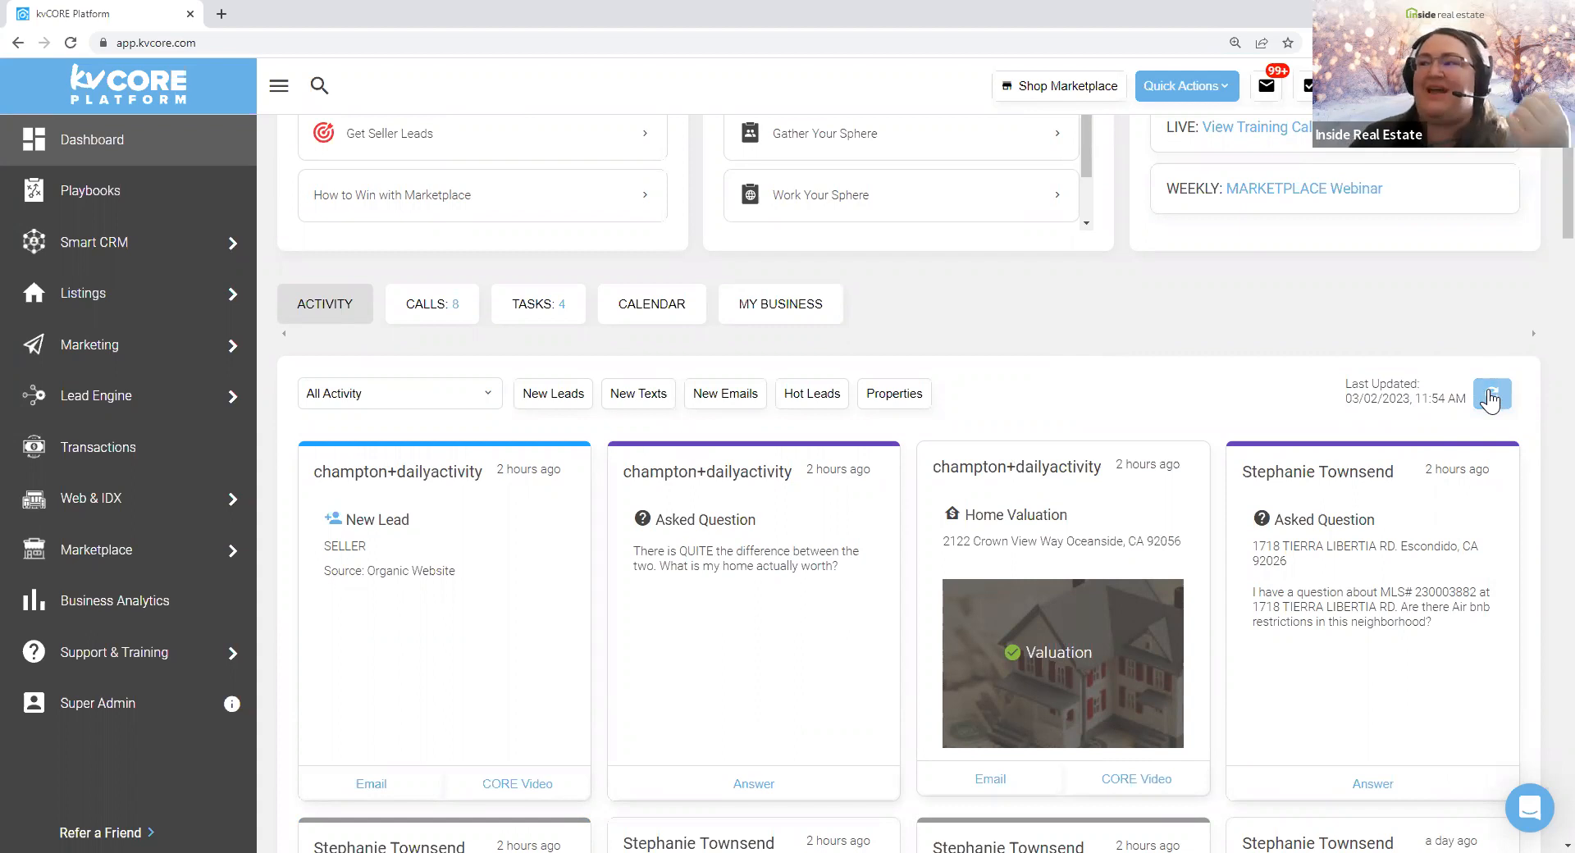
left_click(1490, 399)
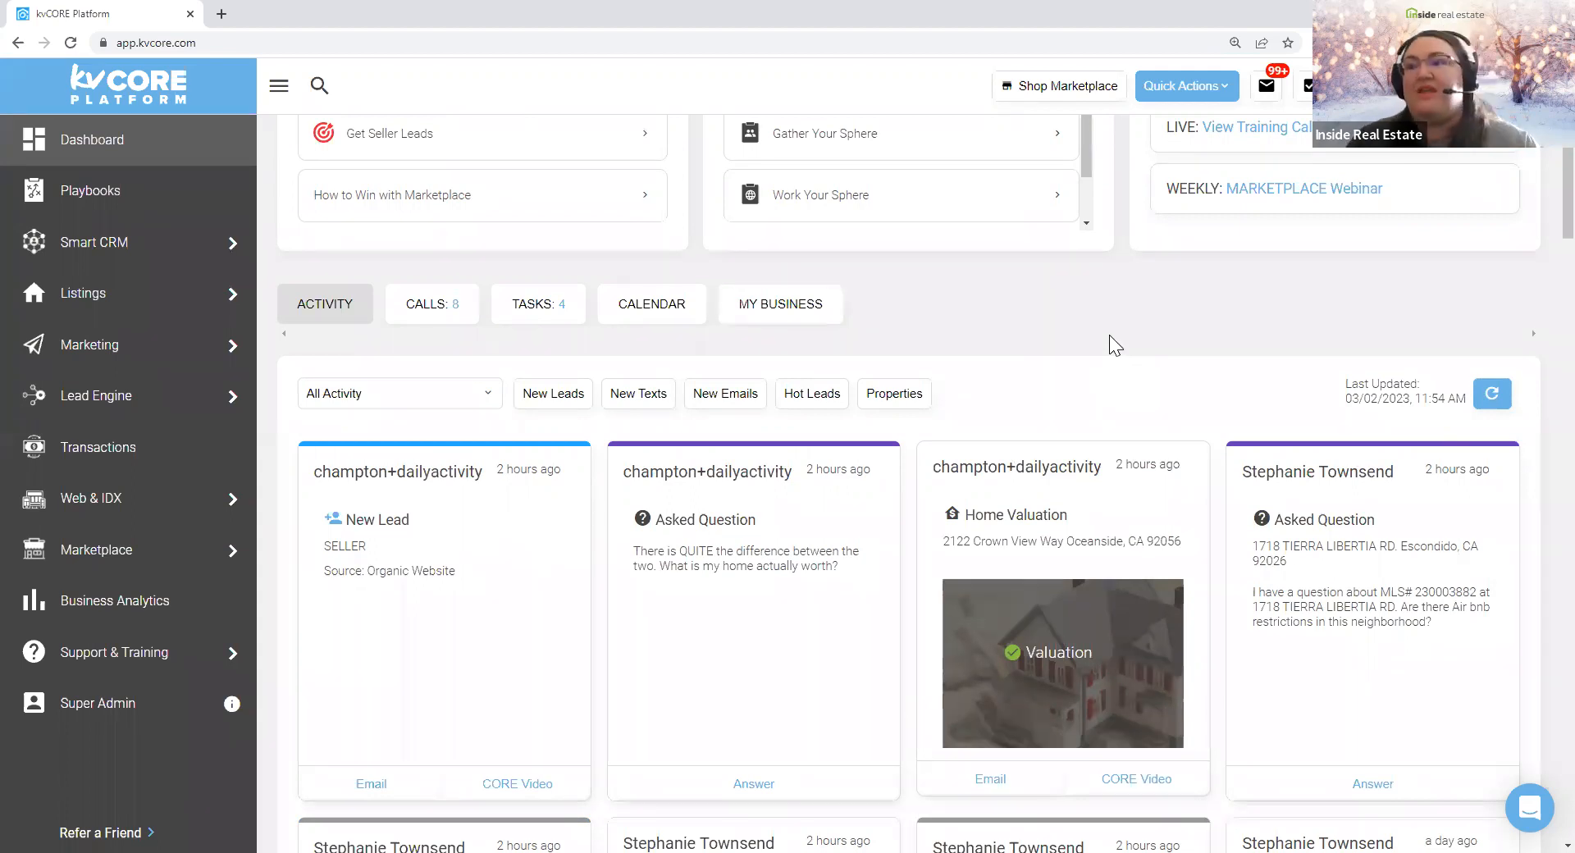
- Open the contact from the Home Valuation card and examine the timeline, including the website update note
scroll(1107, 332, "down", 2)
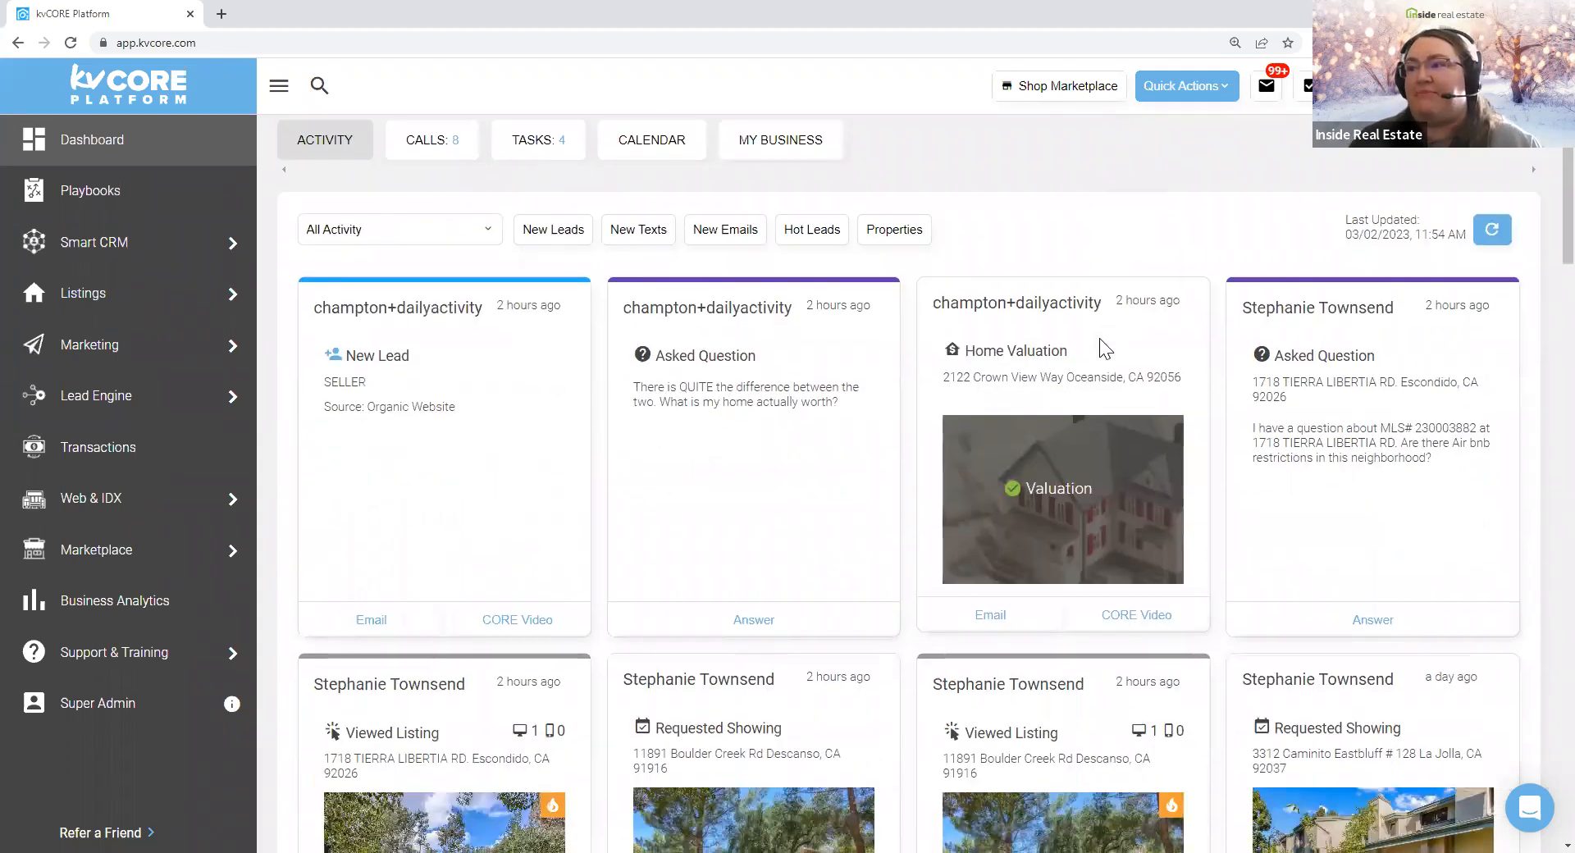
left_click_drag(932, 303, 1107, 310)
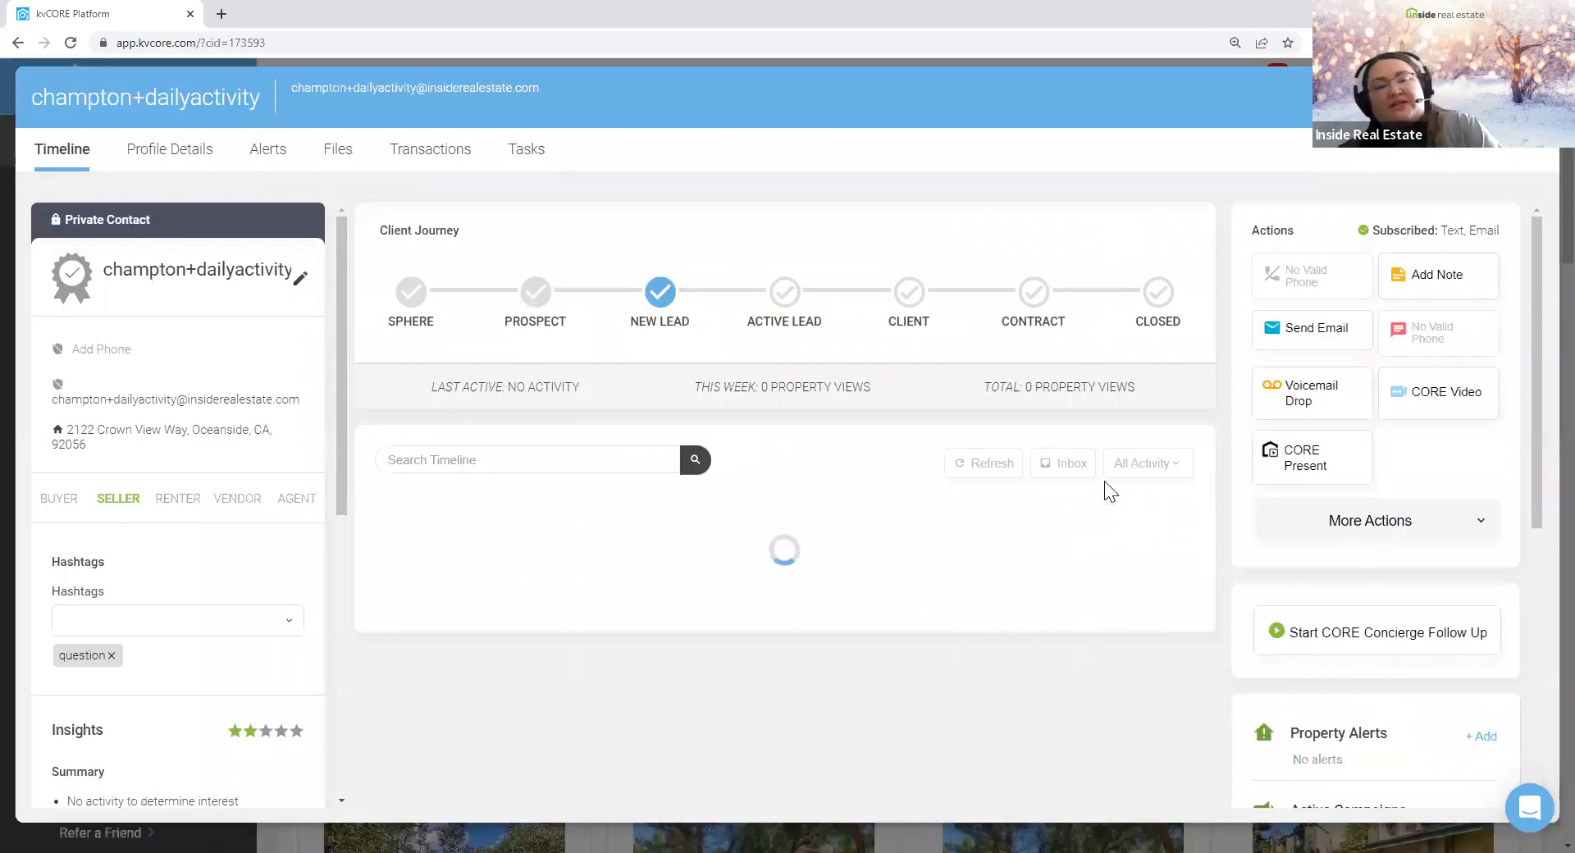
scroll(858, 551, "down", 4)
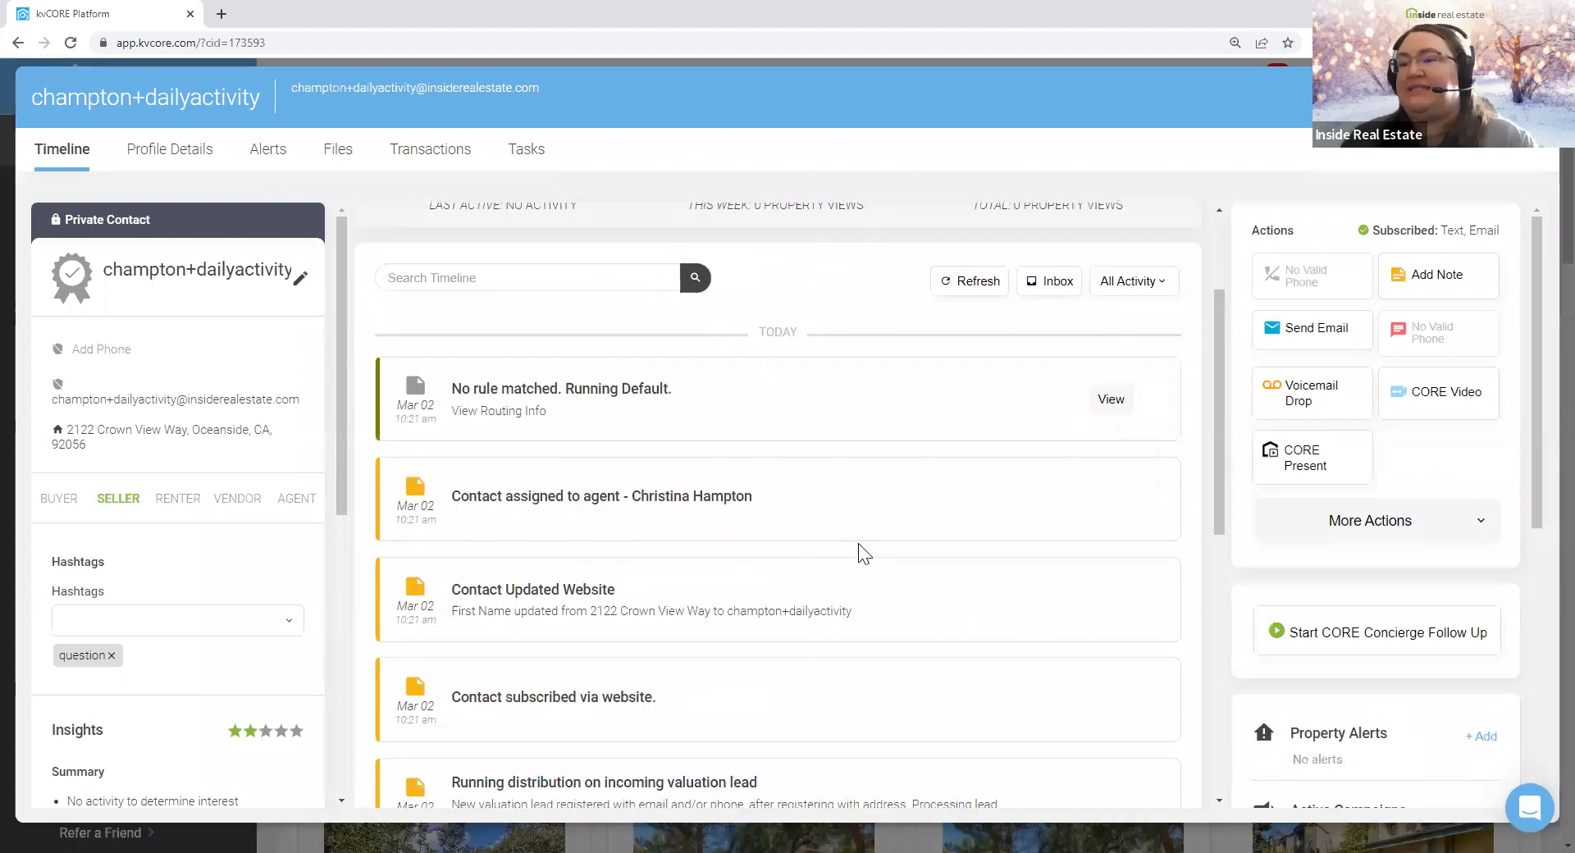
left_click_drag(450, 444, 933, 474)
left_click_drag(589, 465, 707, 464)
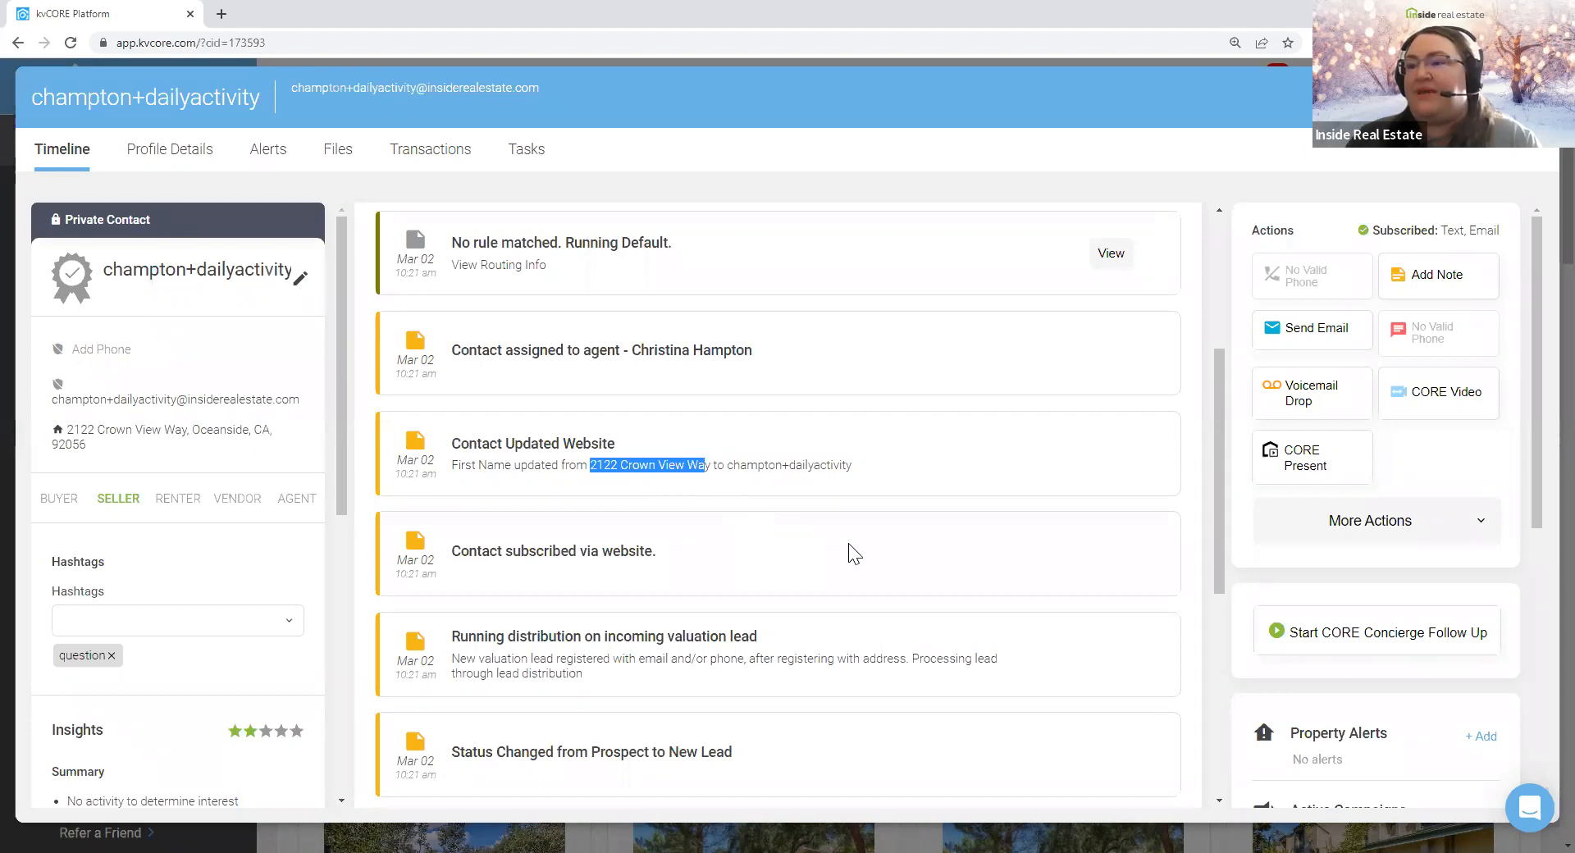
scroll(863, 531, "down", 3)
scroll(836, 555, "down", 3)
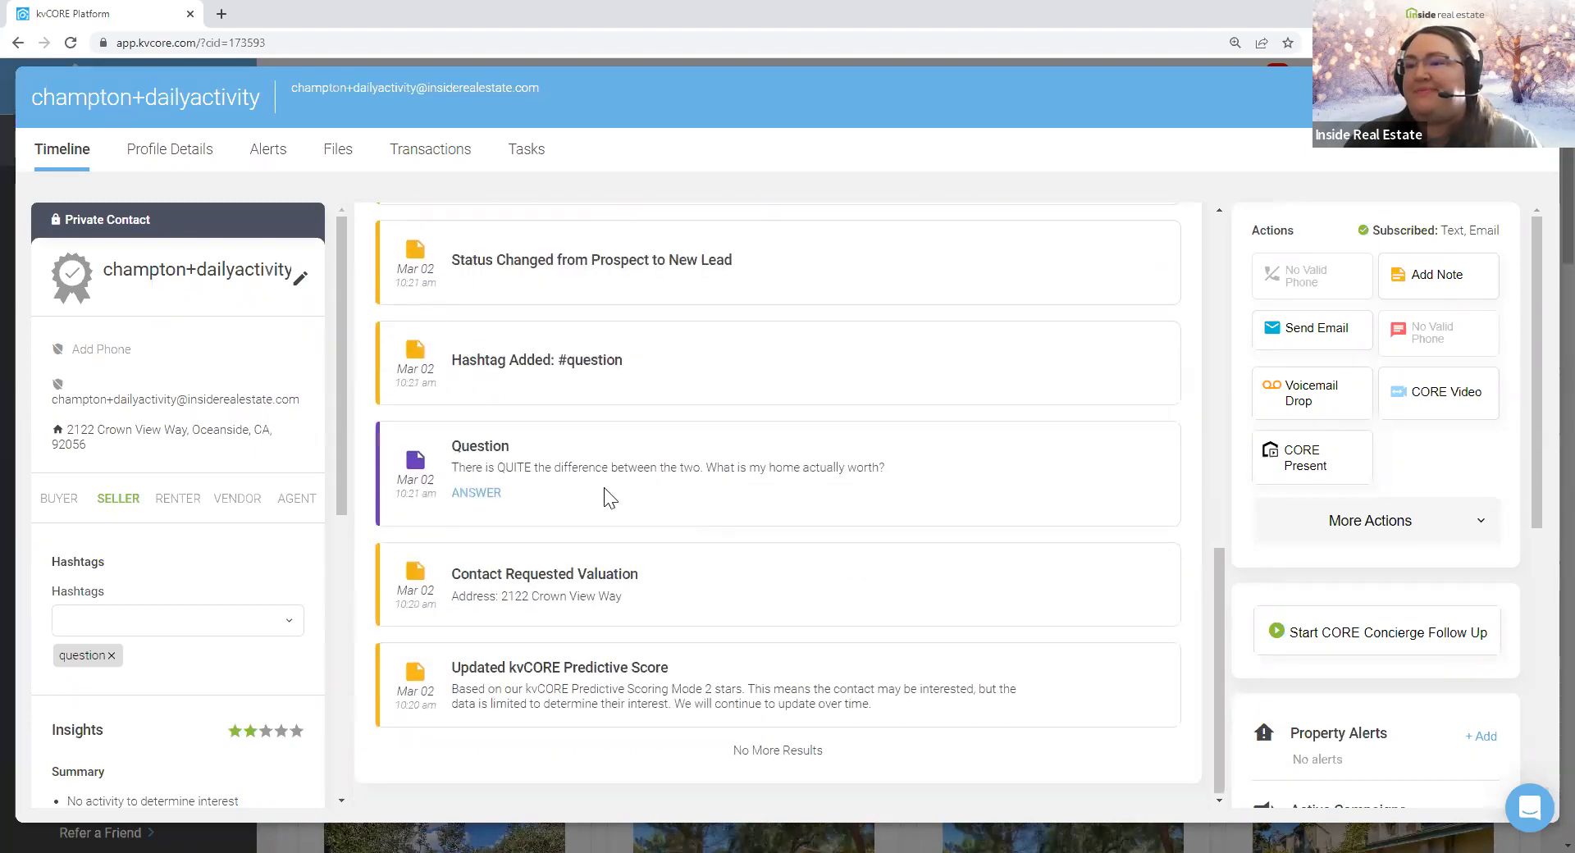
- Read the contact's question about the home's actual worth in the Question entry of the timeline
left_click_drag(451, 465, 896, 474)
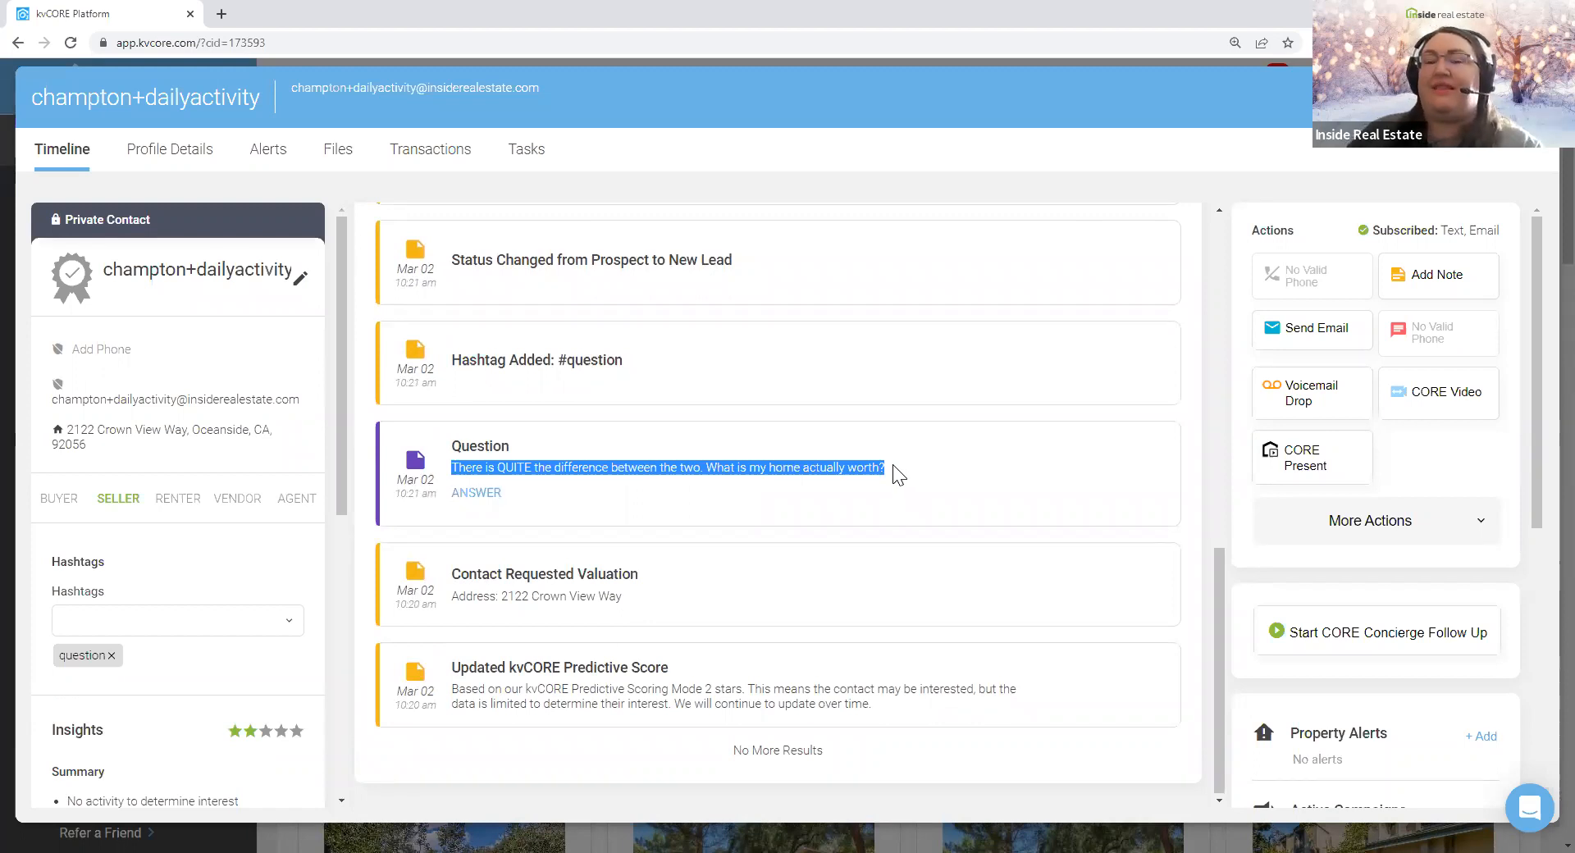
left_click(572, 484)
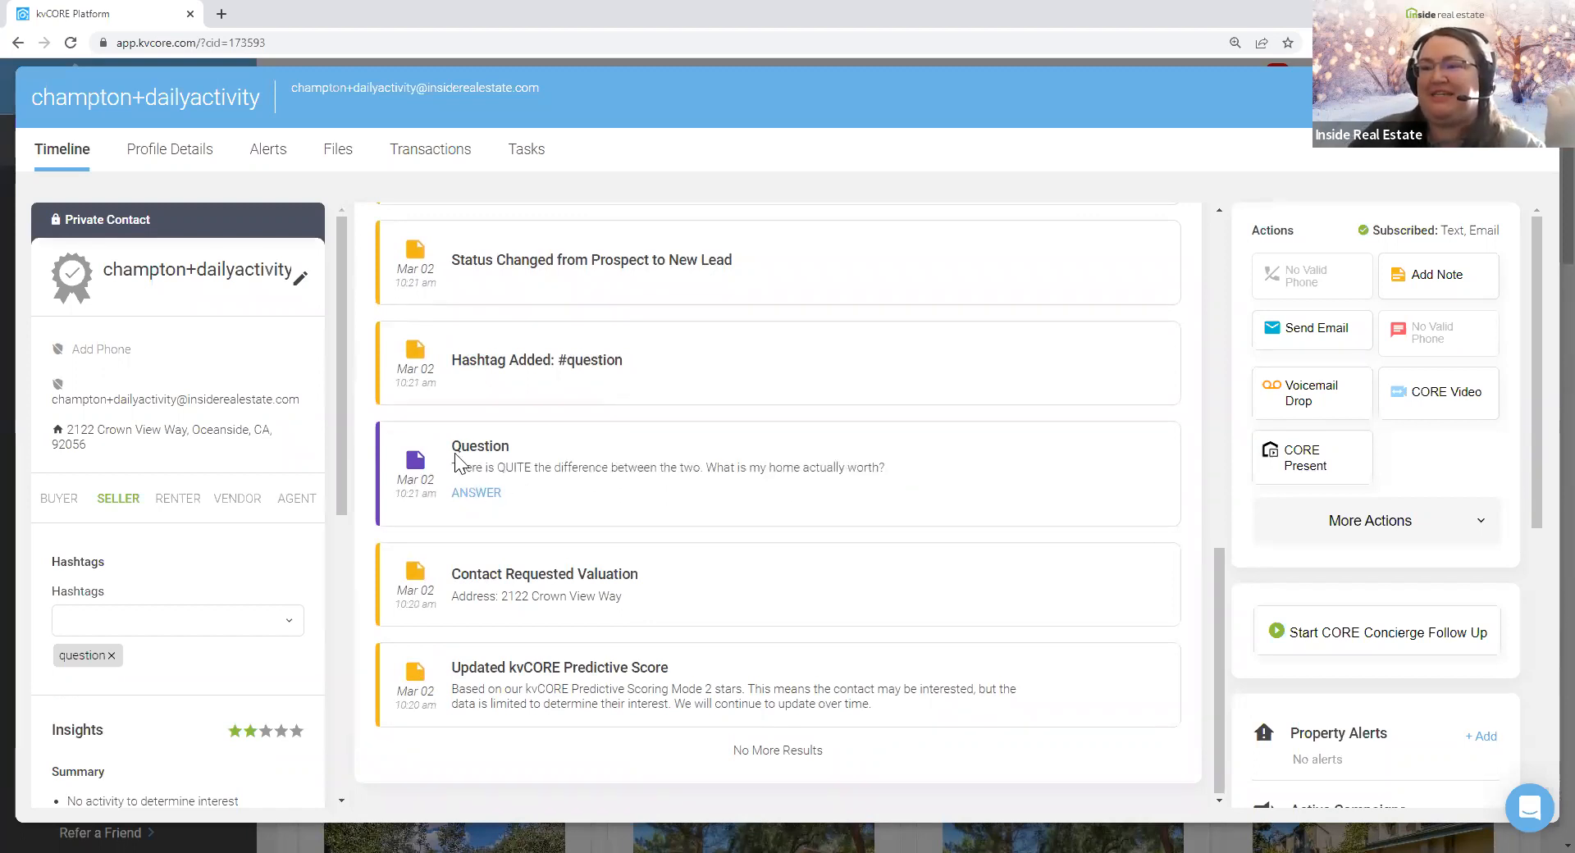
left_click_drag(451, 468, 906, 472)
left_click(902, 463)
triple_click(897, 476)
left_click(916, 495)
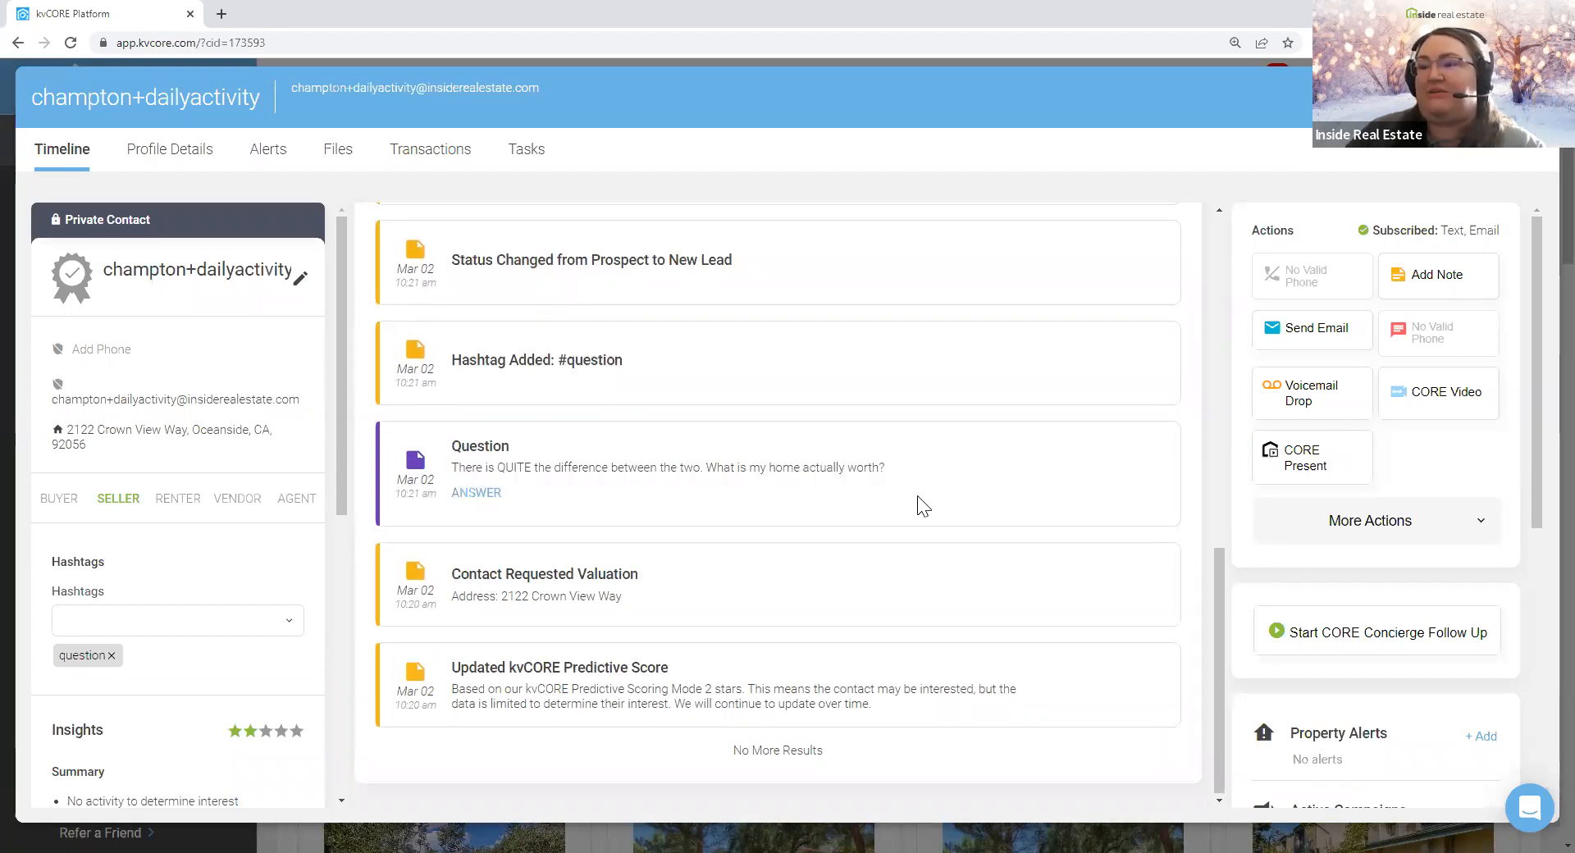
- Open the answer form for the home-worth question, examine its question and response fields, cancel it, and close the contact
left_click(479, 495)
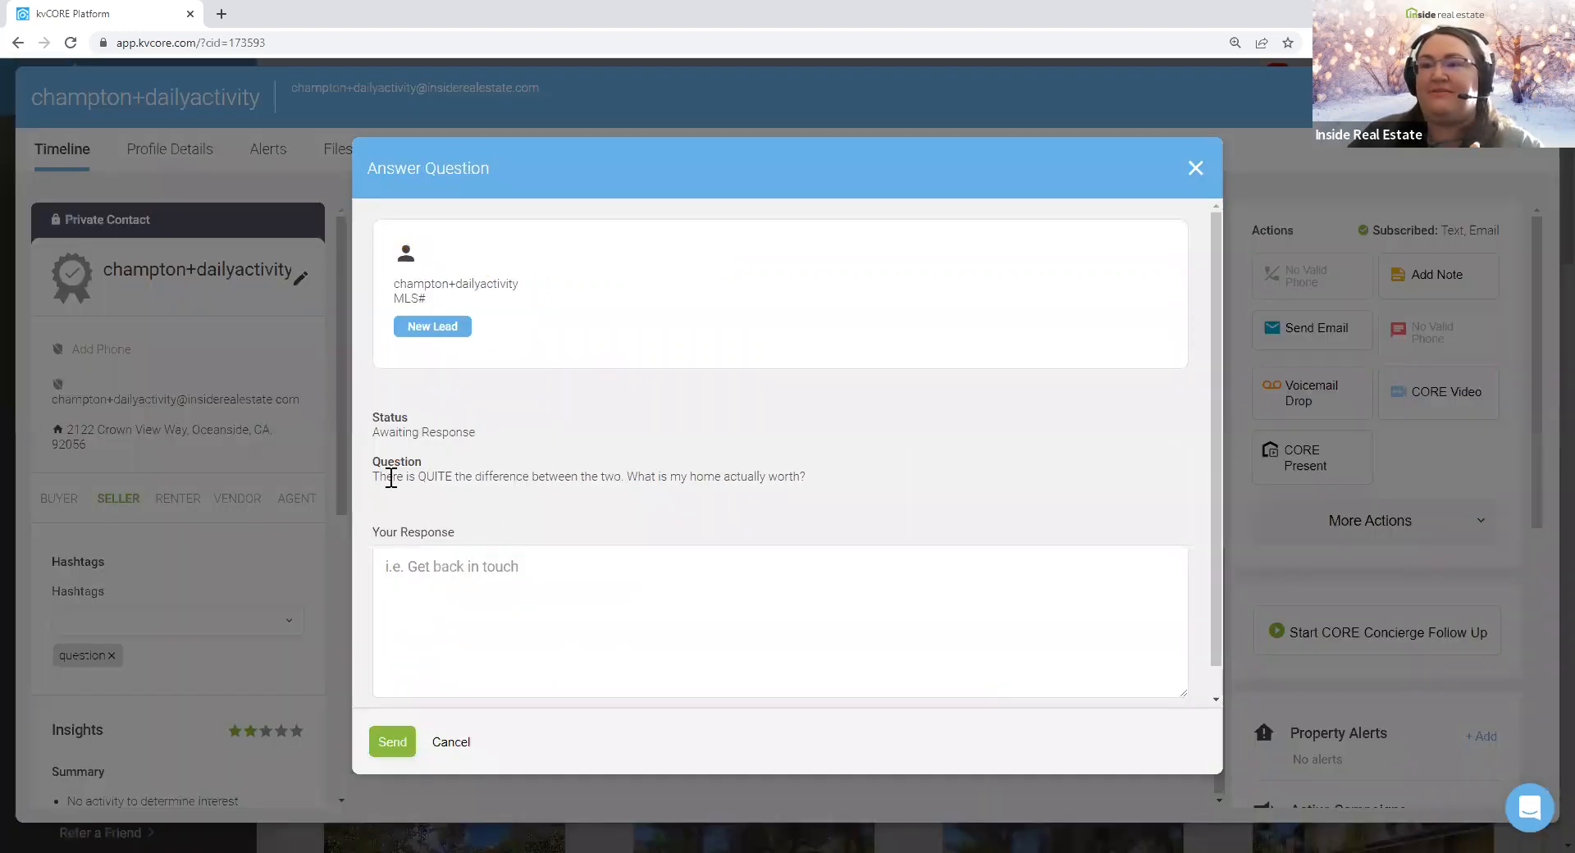
left_click_drag(386, 476, 884, 485)
left_click(531, 568)
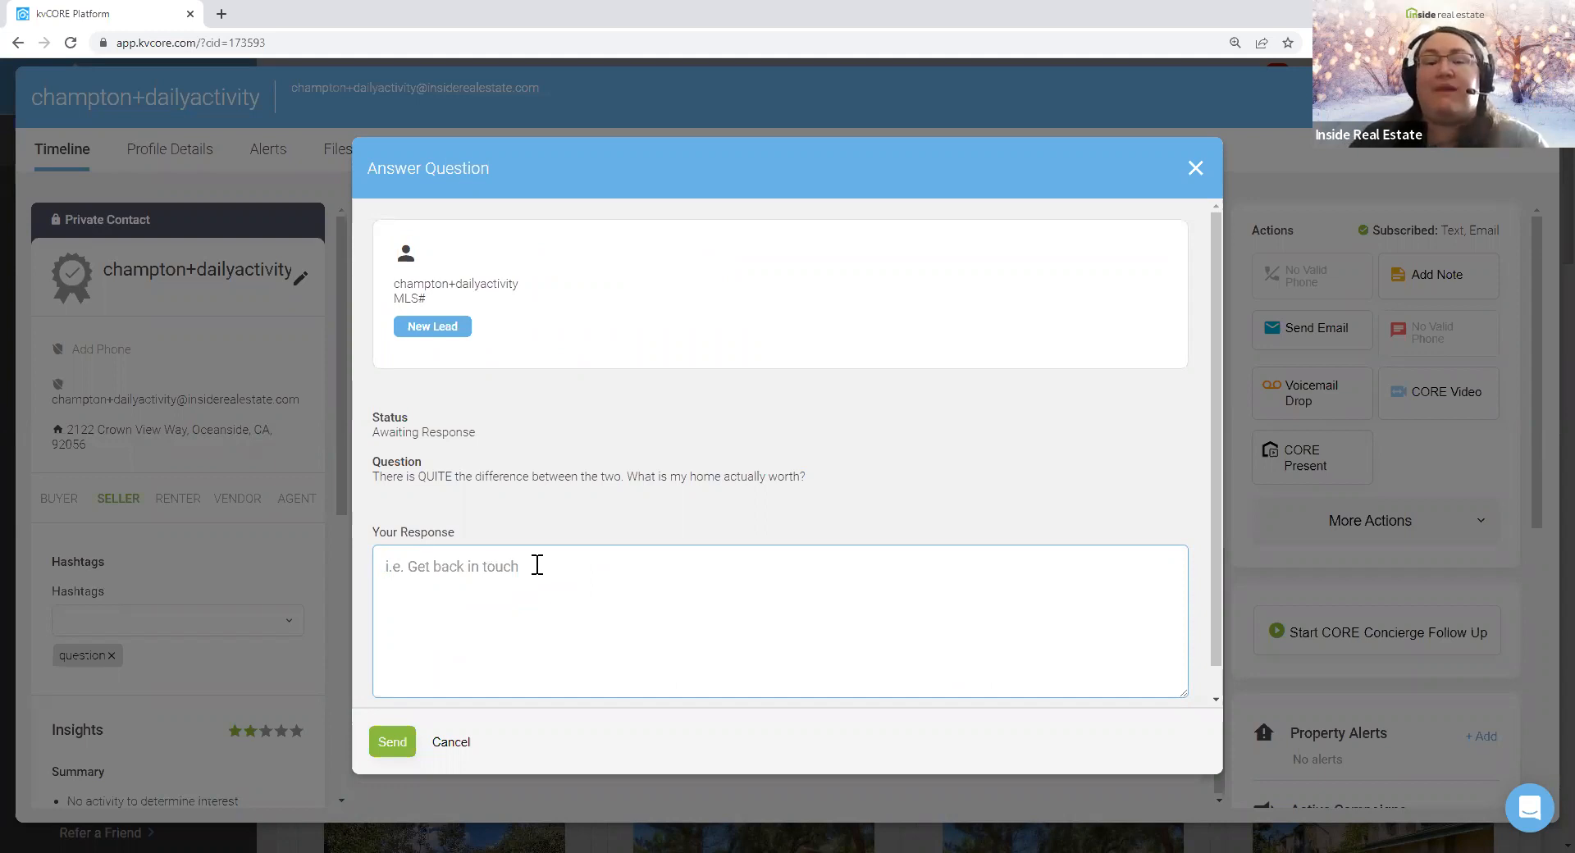
left_click(455, 741)
scroll(847, 566, "up", 10)
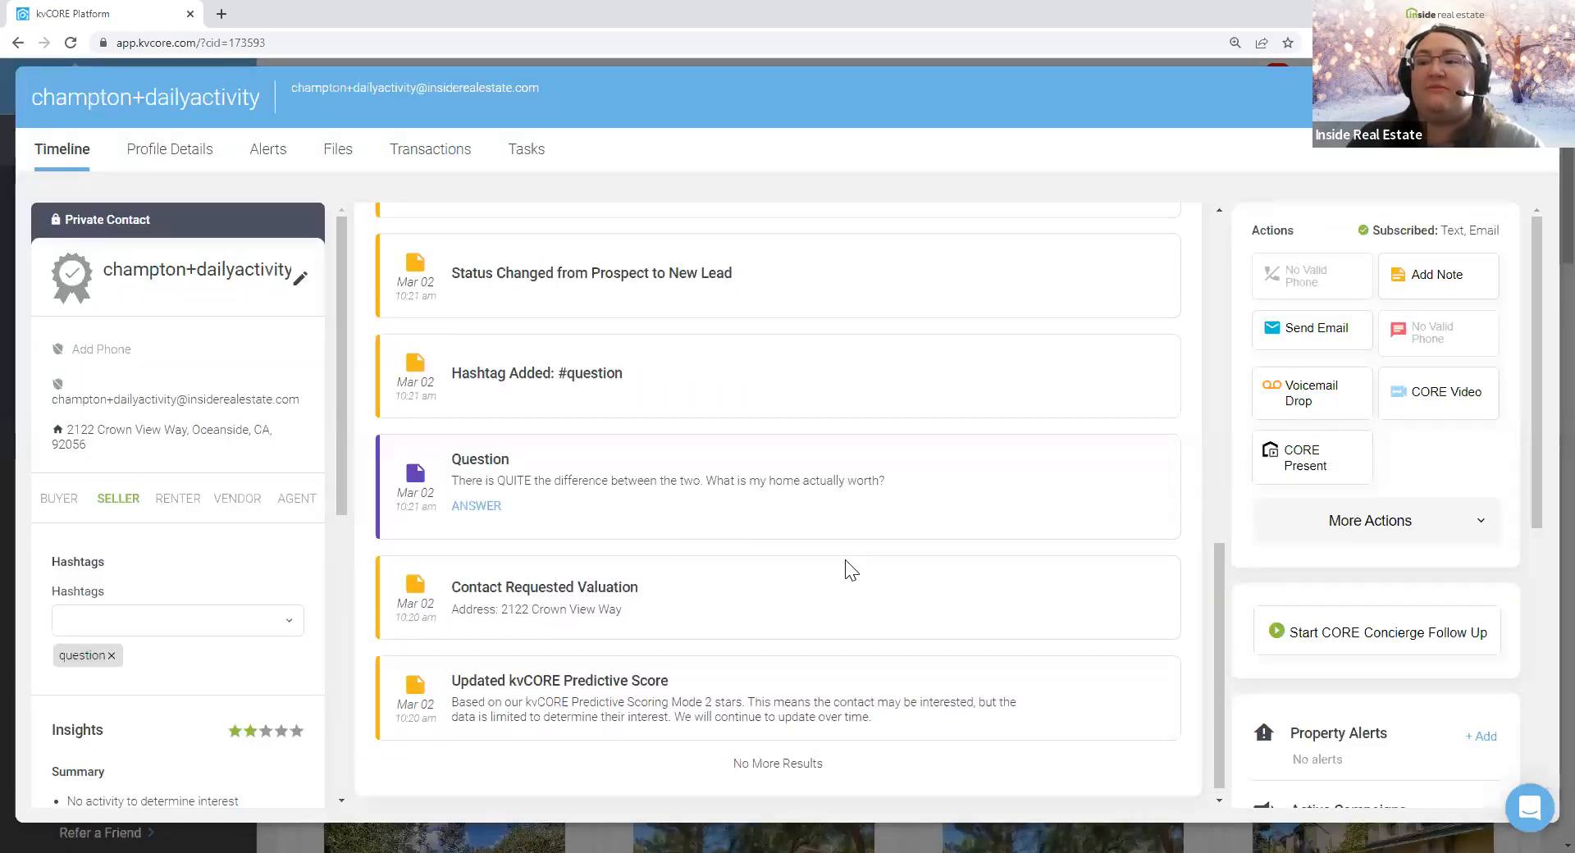
left_click(1530, 96)
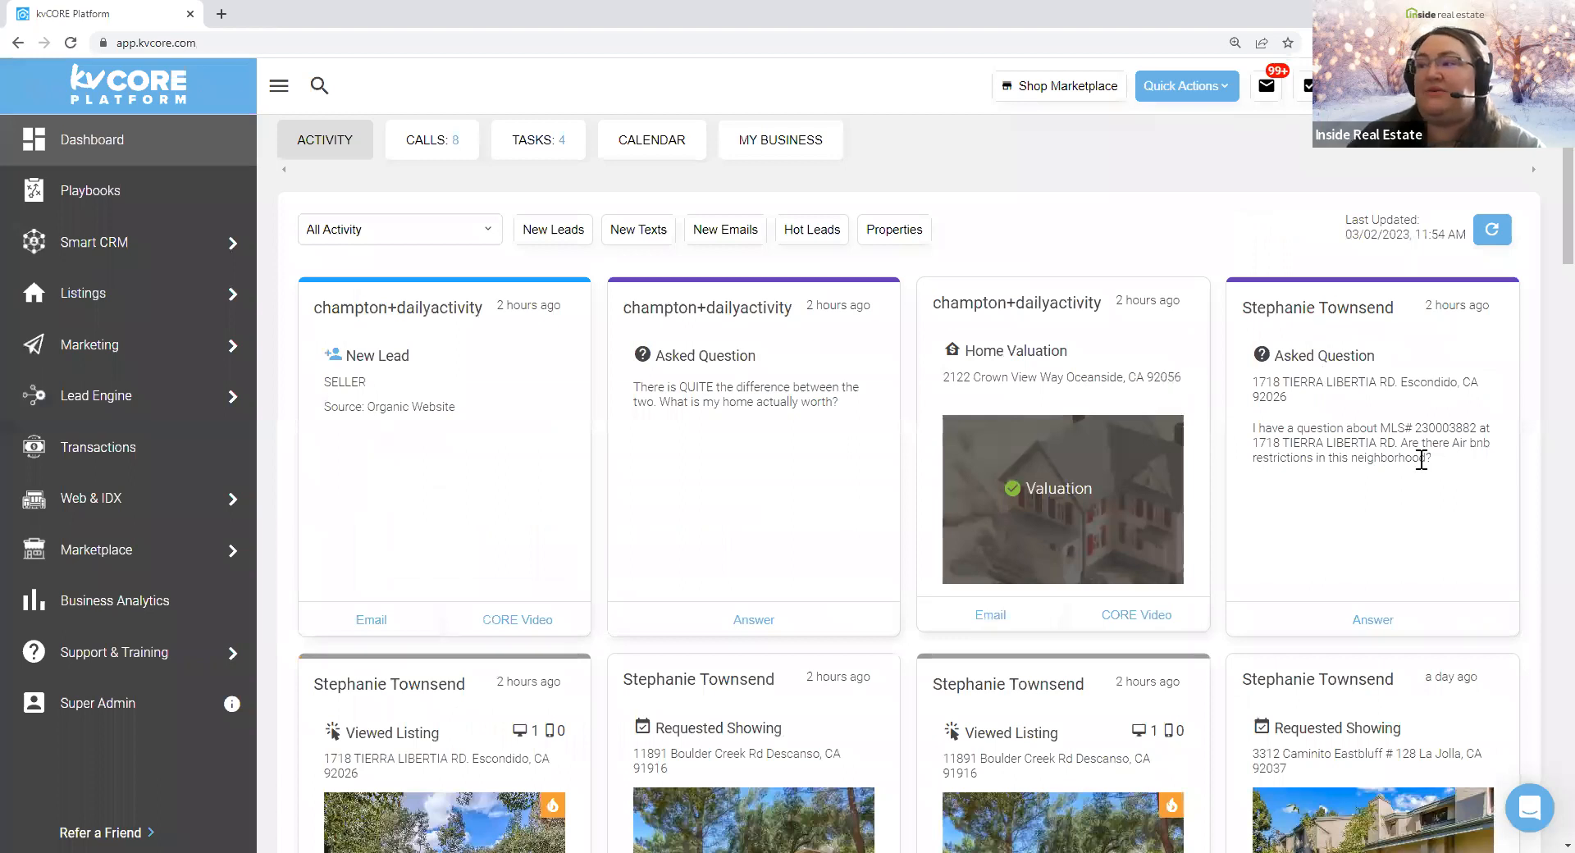
- Examine the Asked Question cards about Air bnb restrictions and furnished sale, including the latter's Answered status
left_click_drag(1432, 459, 1247, 307)
key("ctrl")
key("ctrl")
left_click(1411, 508)
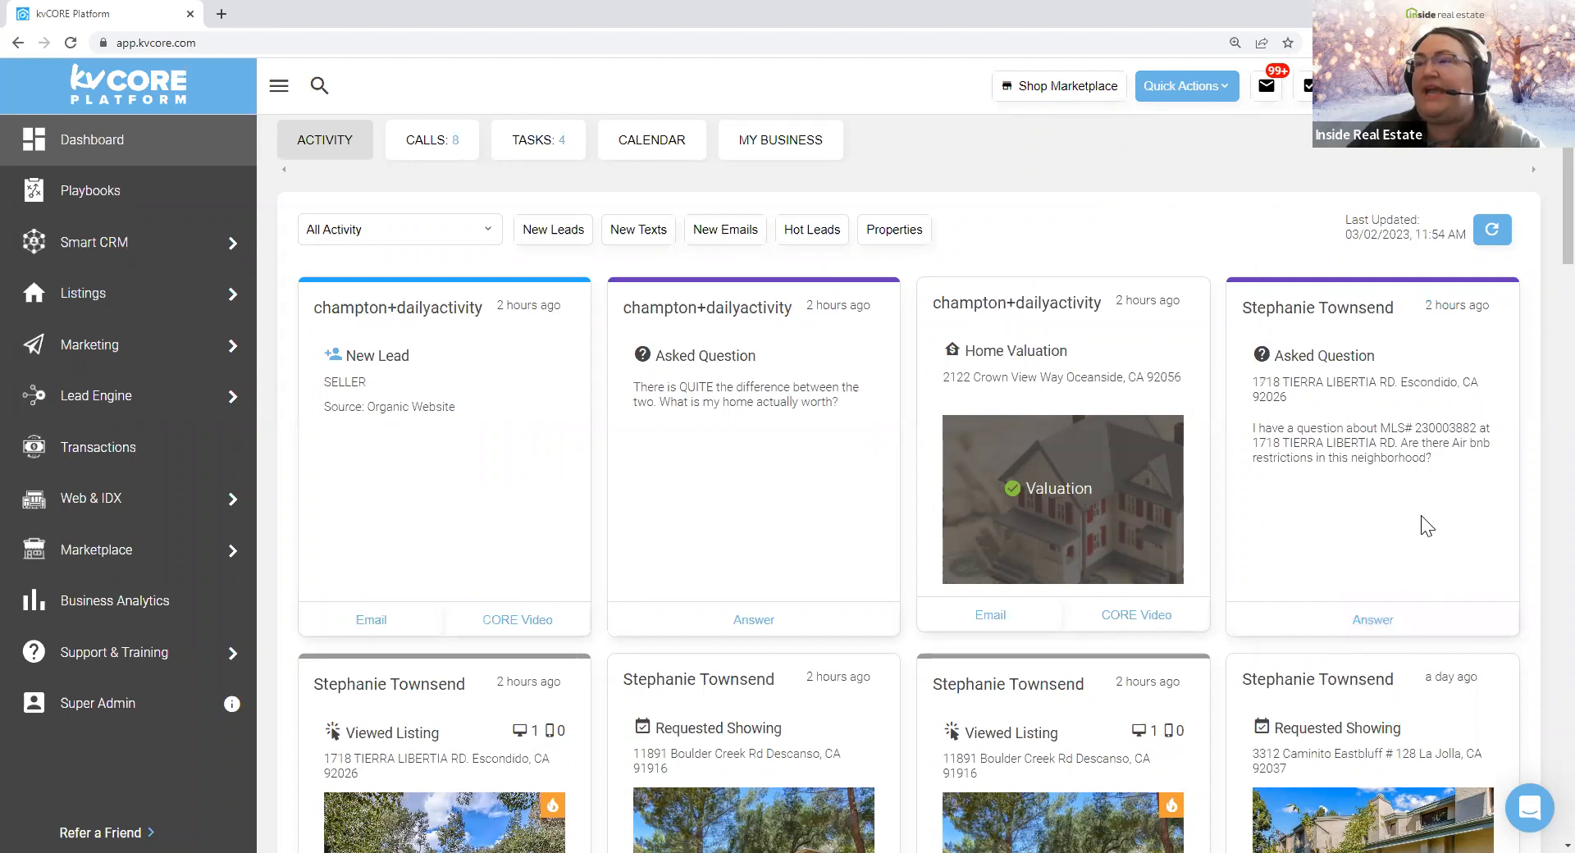
scroll(1431, 523, "down", 8)
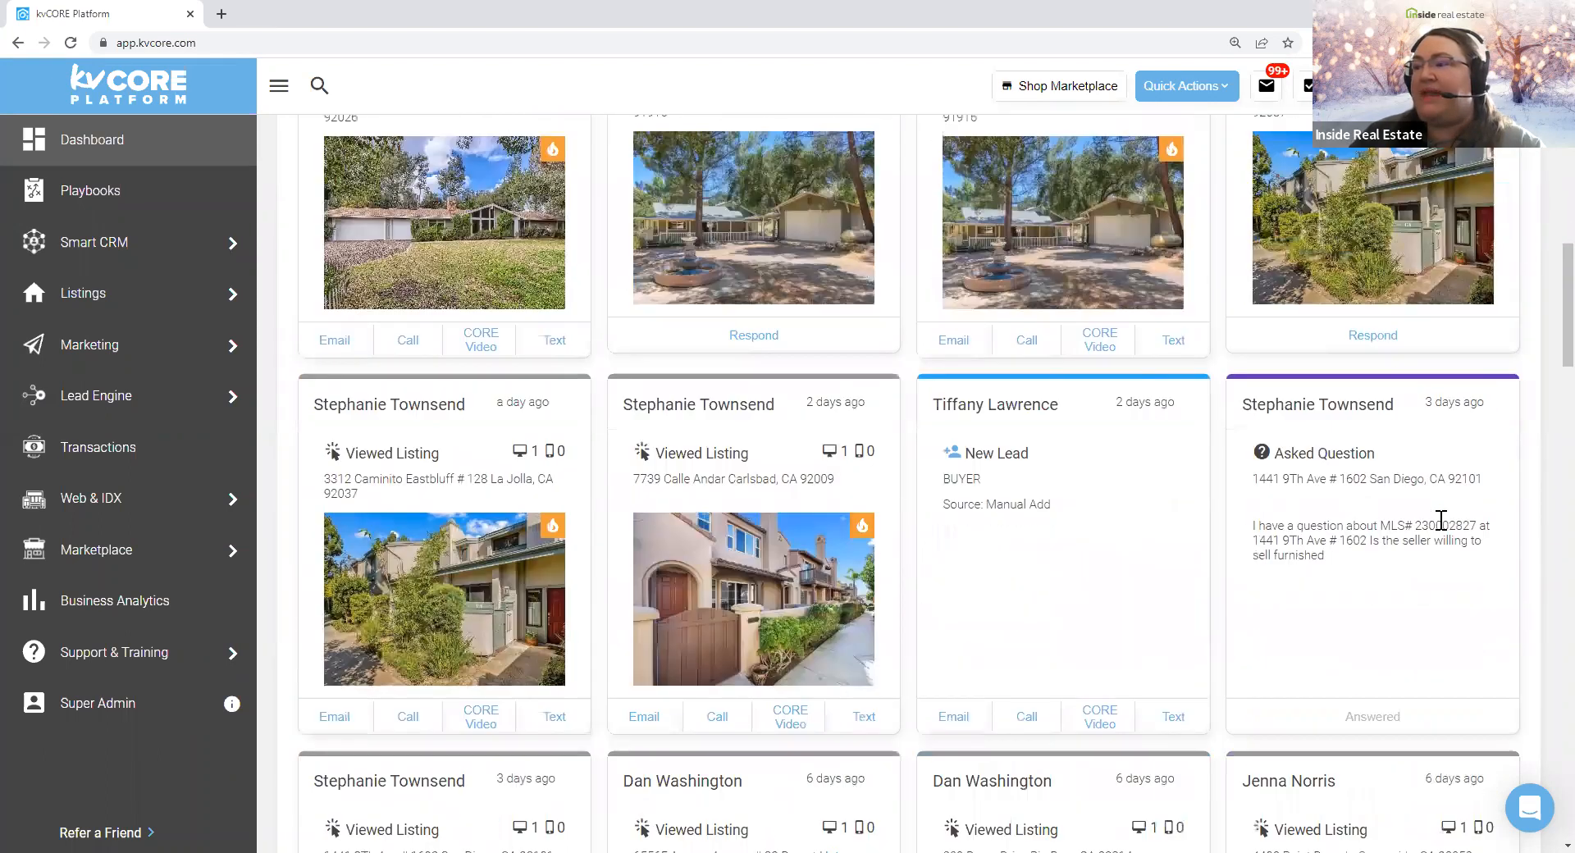
key("ctrl")
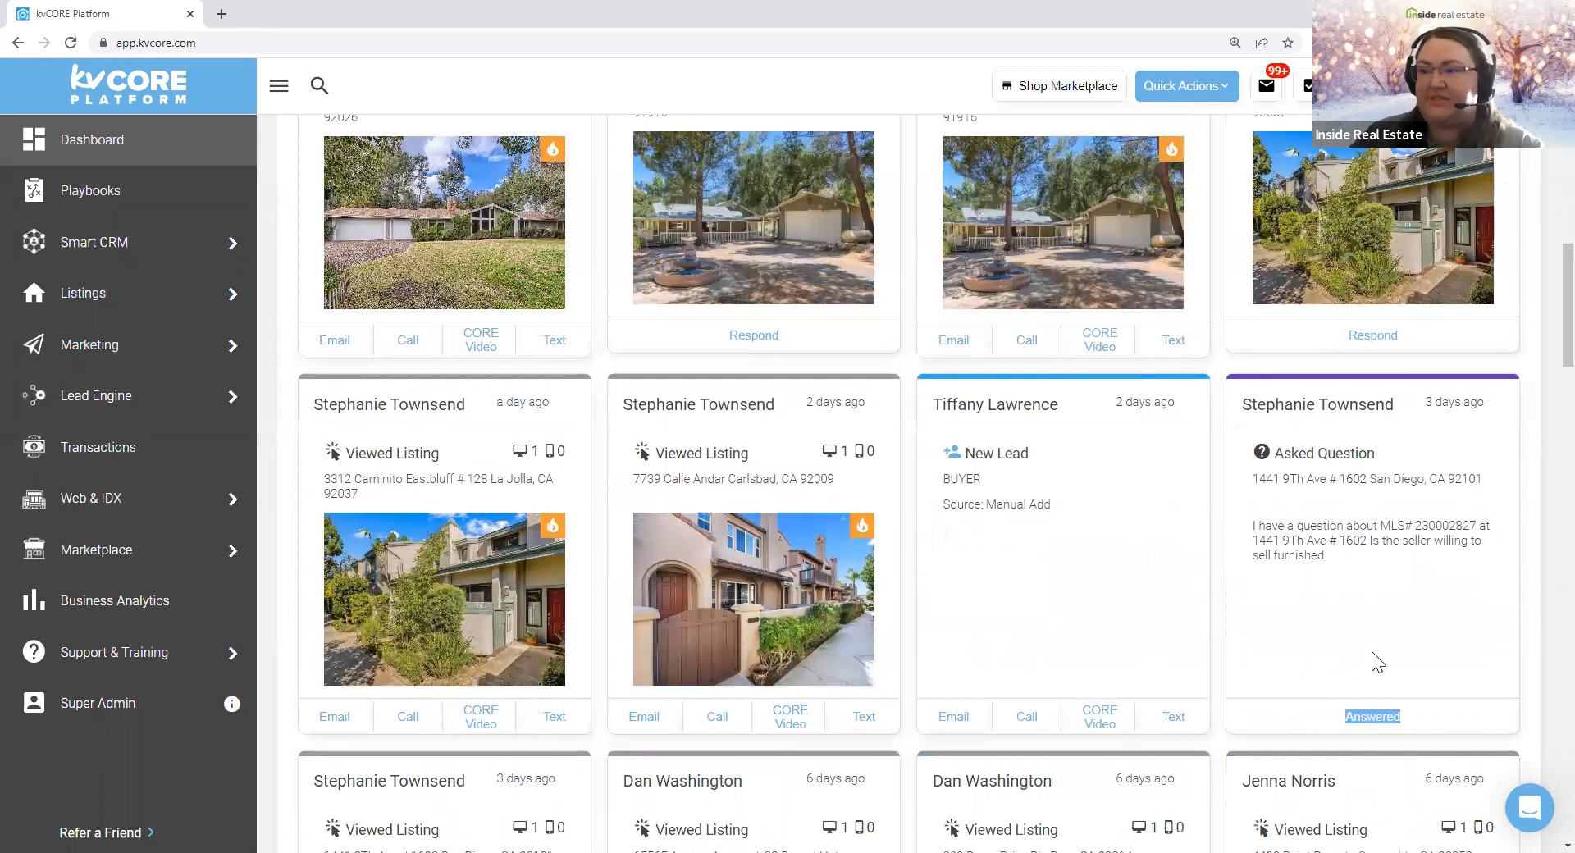
- Examine the manually added buyer's New Lead card, open its CORE Video message form, and close the form without sending
scroll(1353, 648, "up", 2)
left_click_drag(1054, 691, 970, 594)
scroll(1062, 652, "down", 3)
key("ctrl")
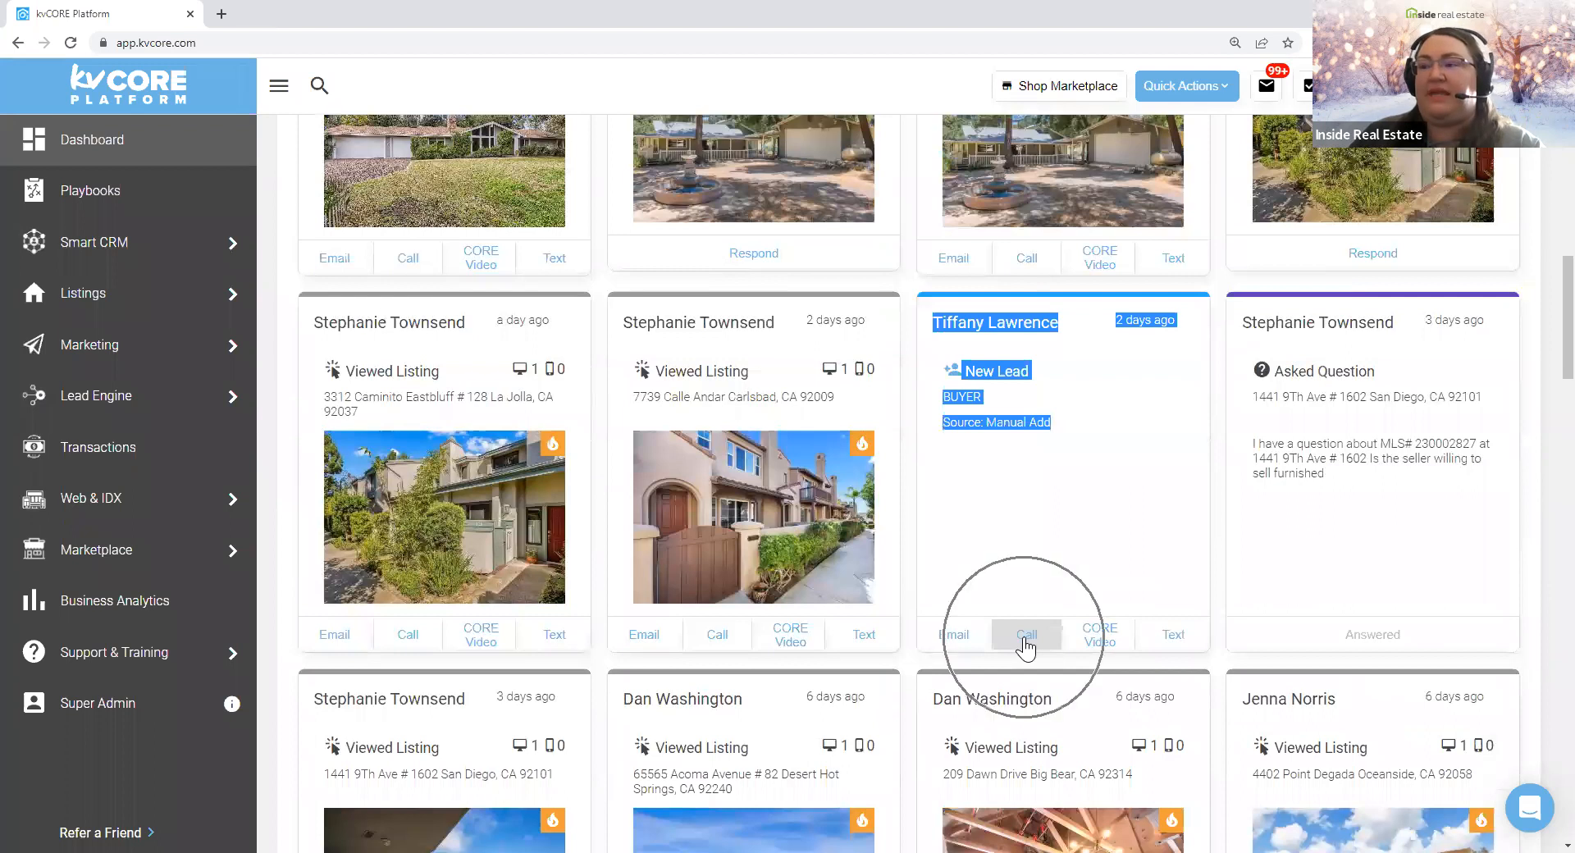
left_click(1100, 643)
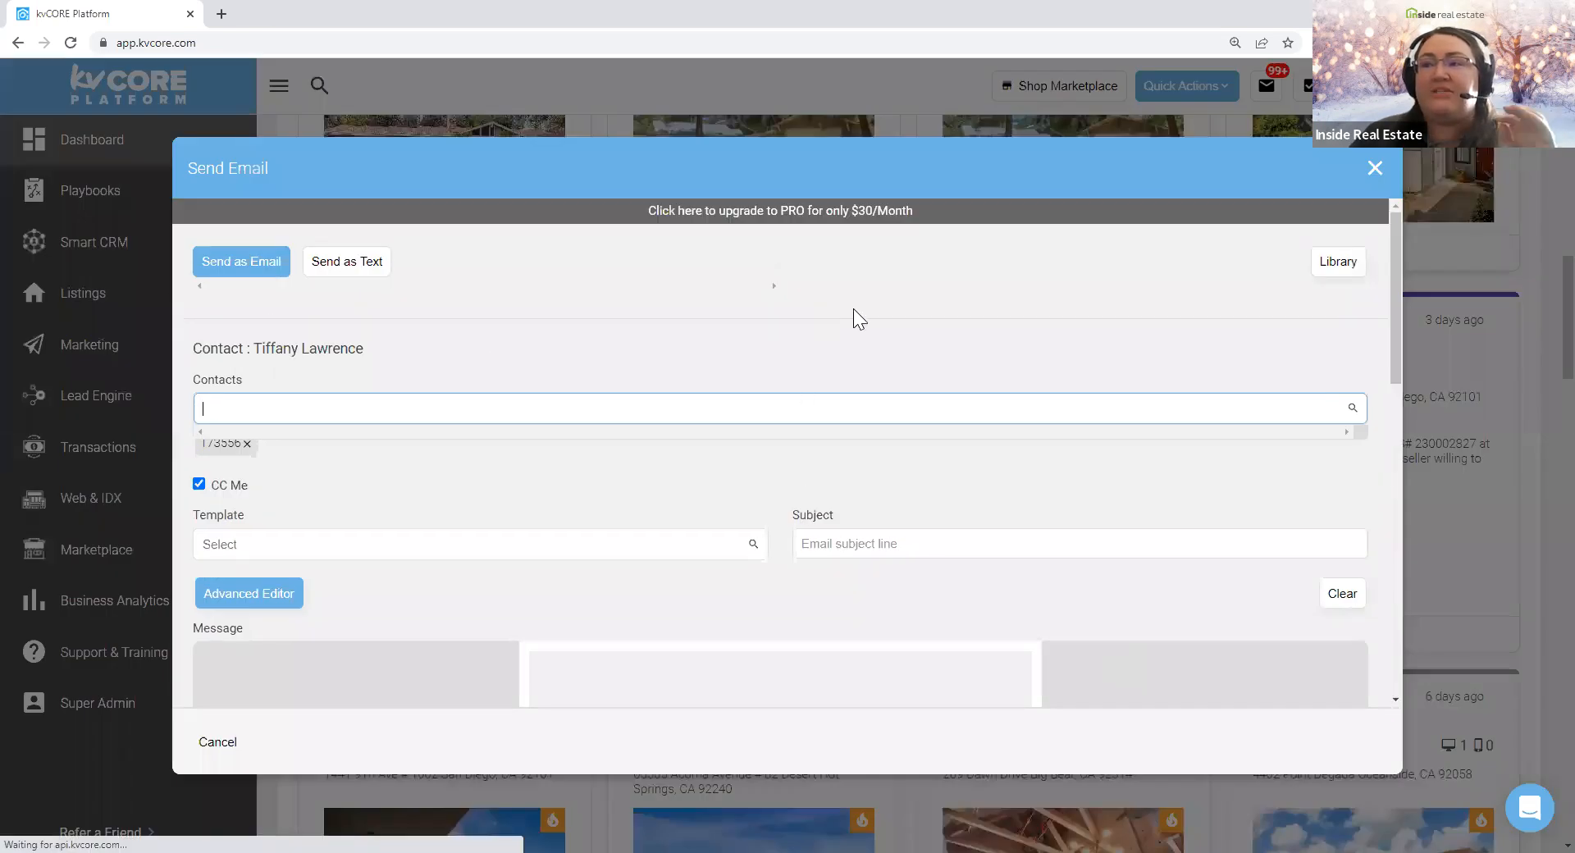
left_click(1374, 168)
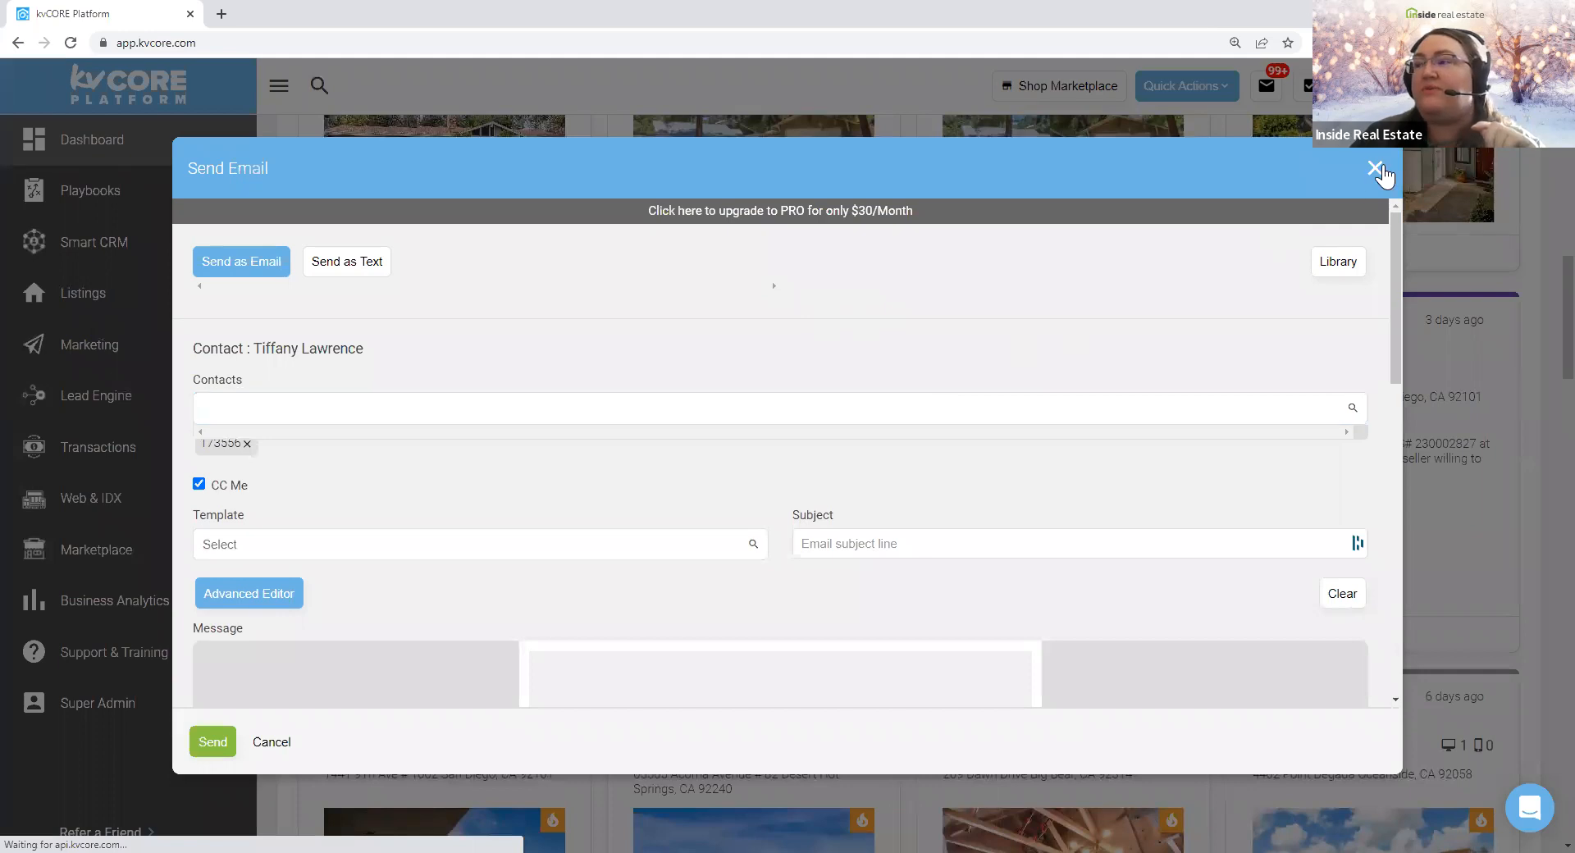
- Examine the desktop and mobile view indicators on the Escondido Viewed Listing card in the activity feed
scroll(912, 551, "up", 10)
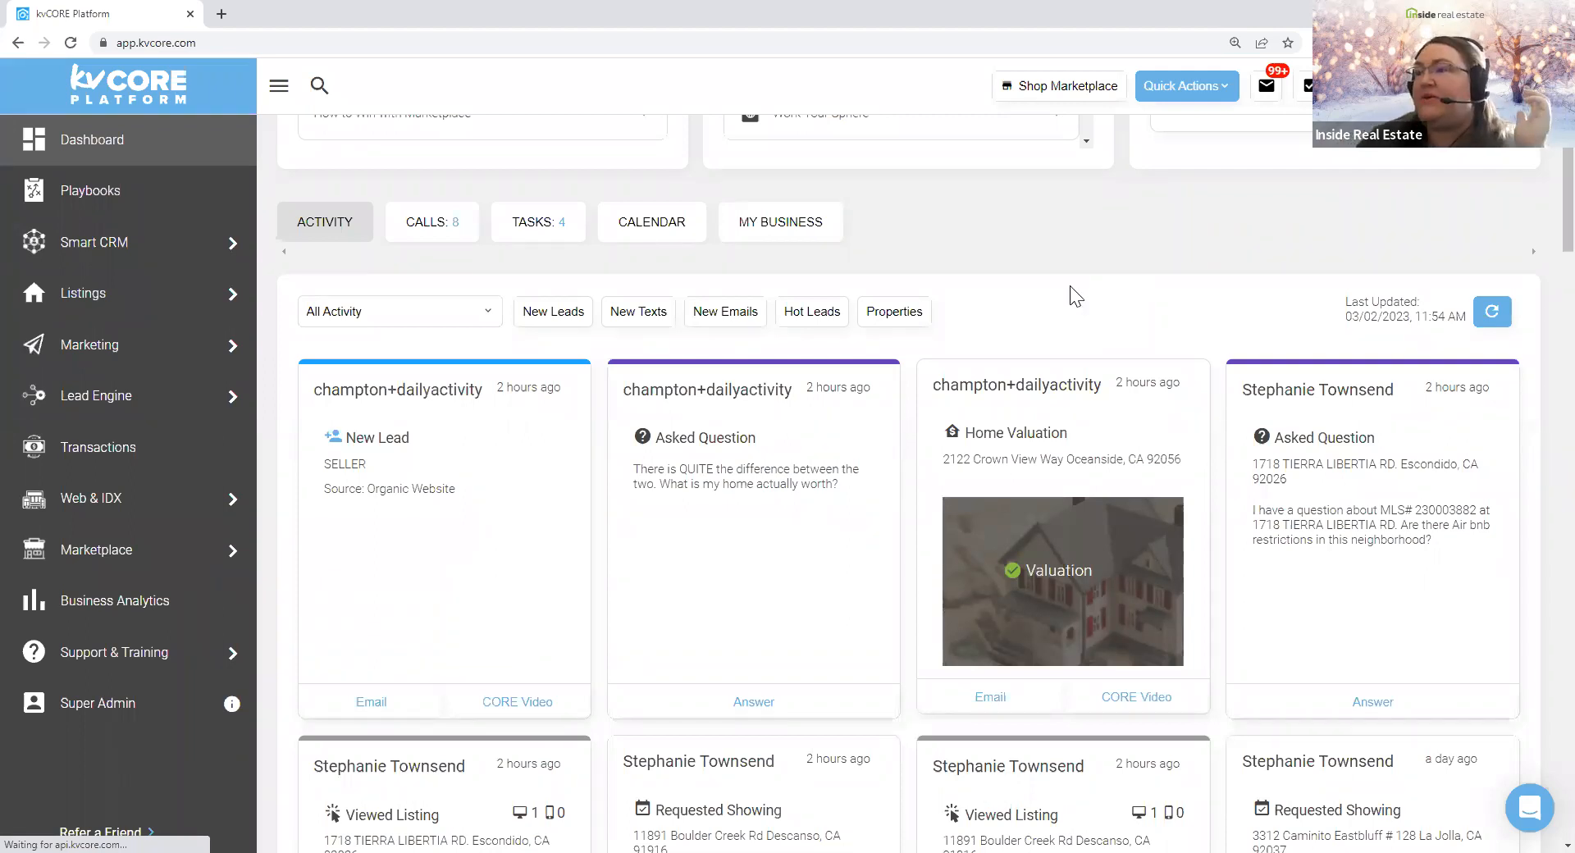
scroll(932, 581, "down", 5)
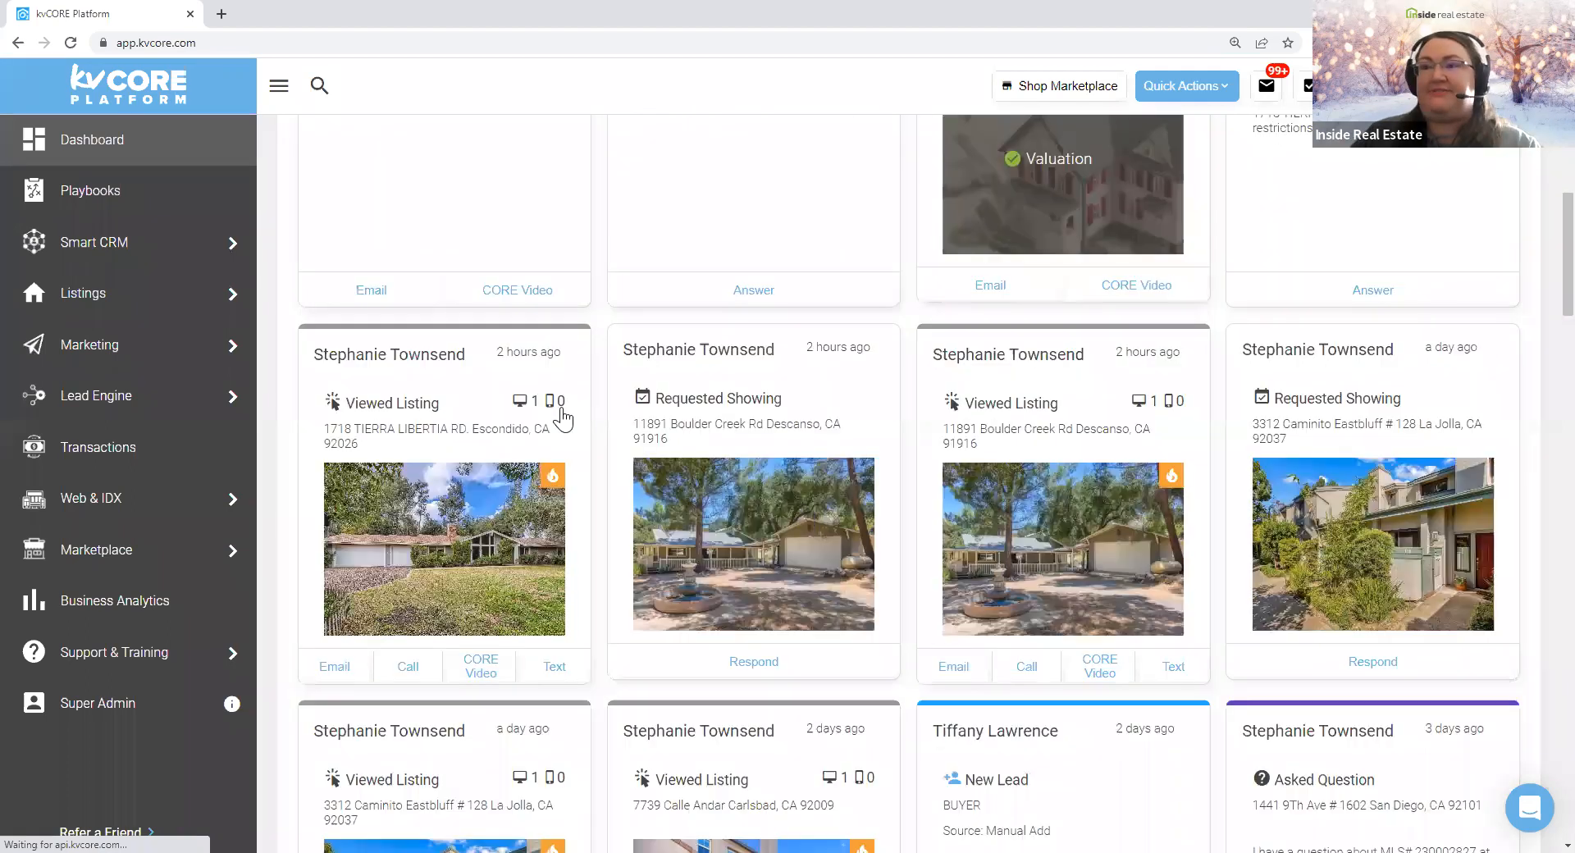
scroll(562, 418, "down", 1)
left_click(551, 400)
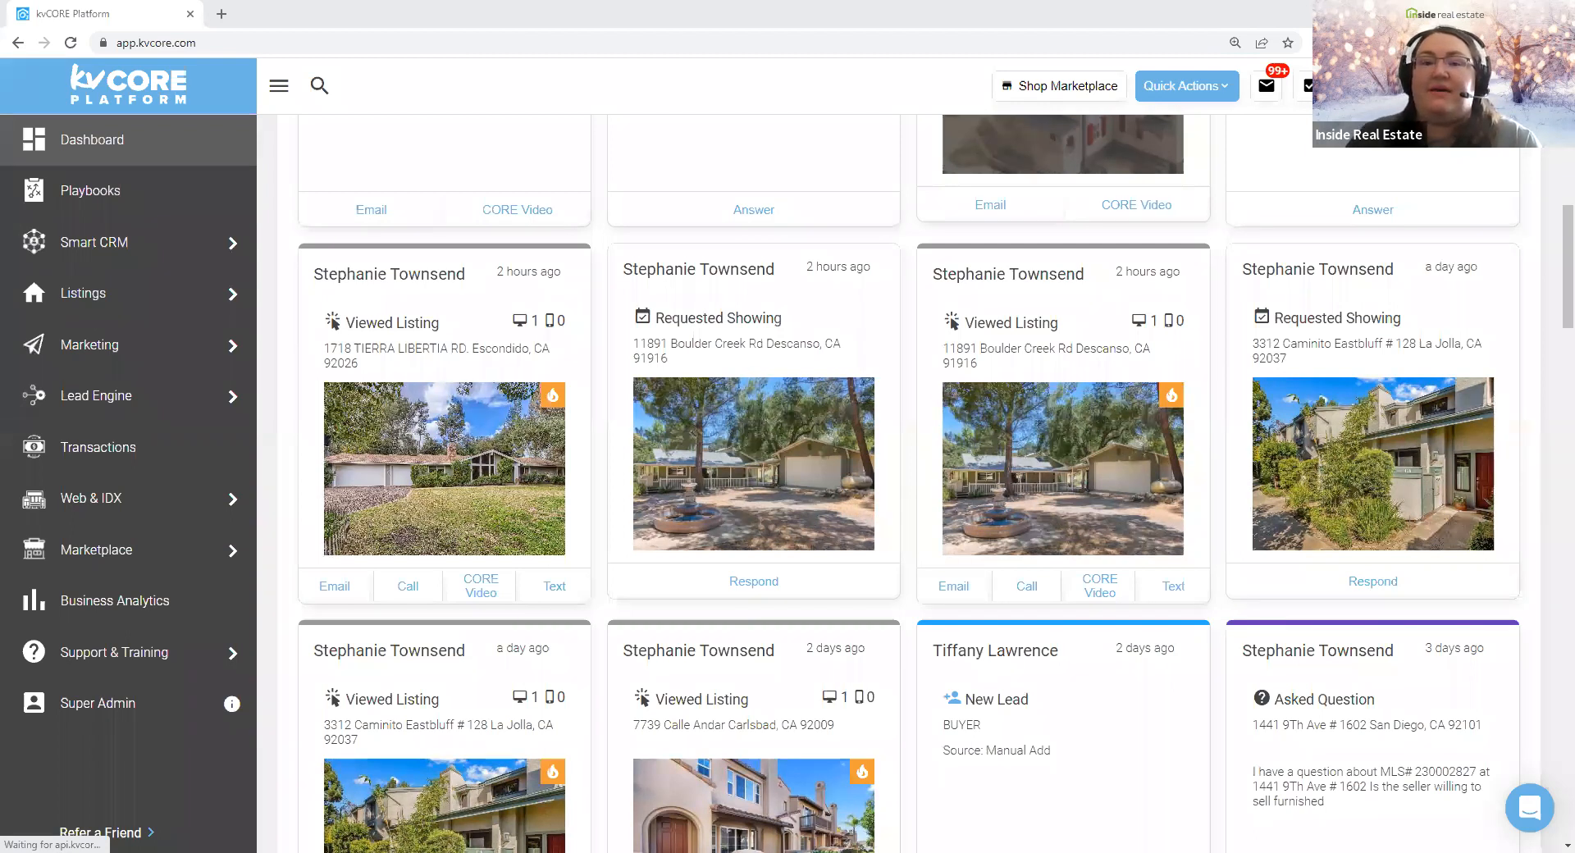
- Switch to the Behavioral Automation help article and read the list of specific contact actions that kvCORE monitors
left_click_drag(422, 197, 971, 347)
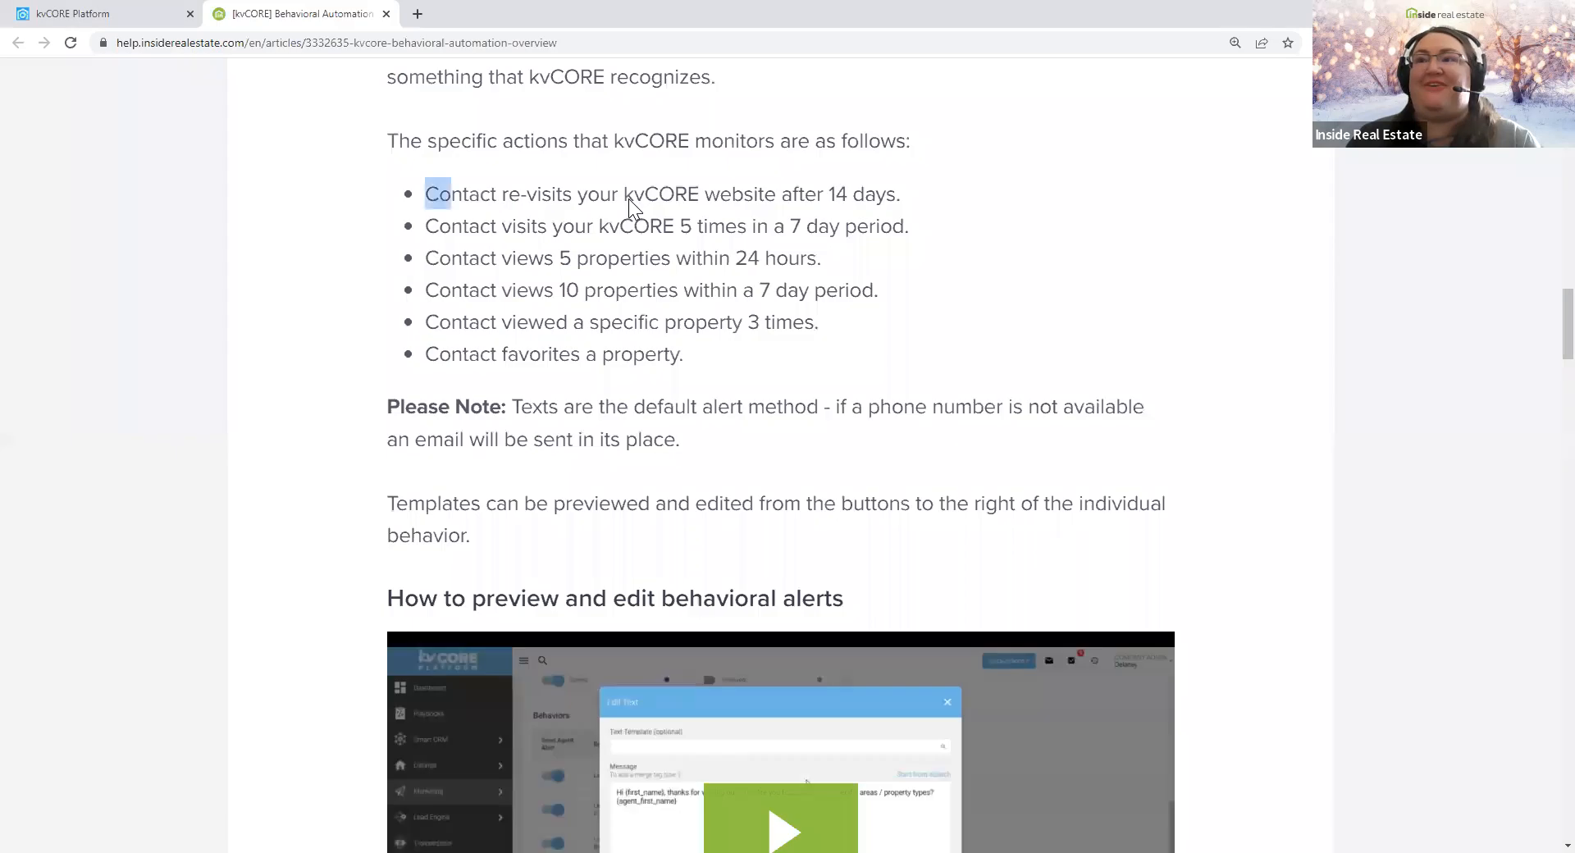
left_click(671, 205)
left_click_drag(433, 197, 971, 197)
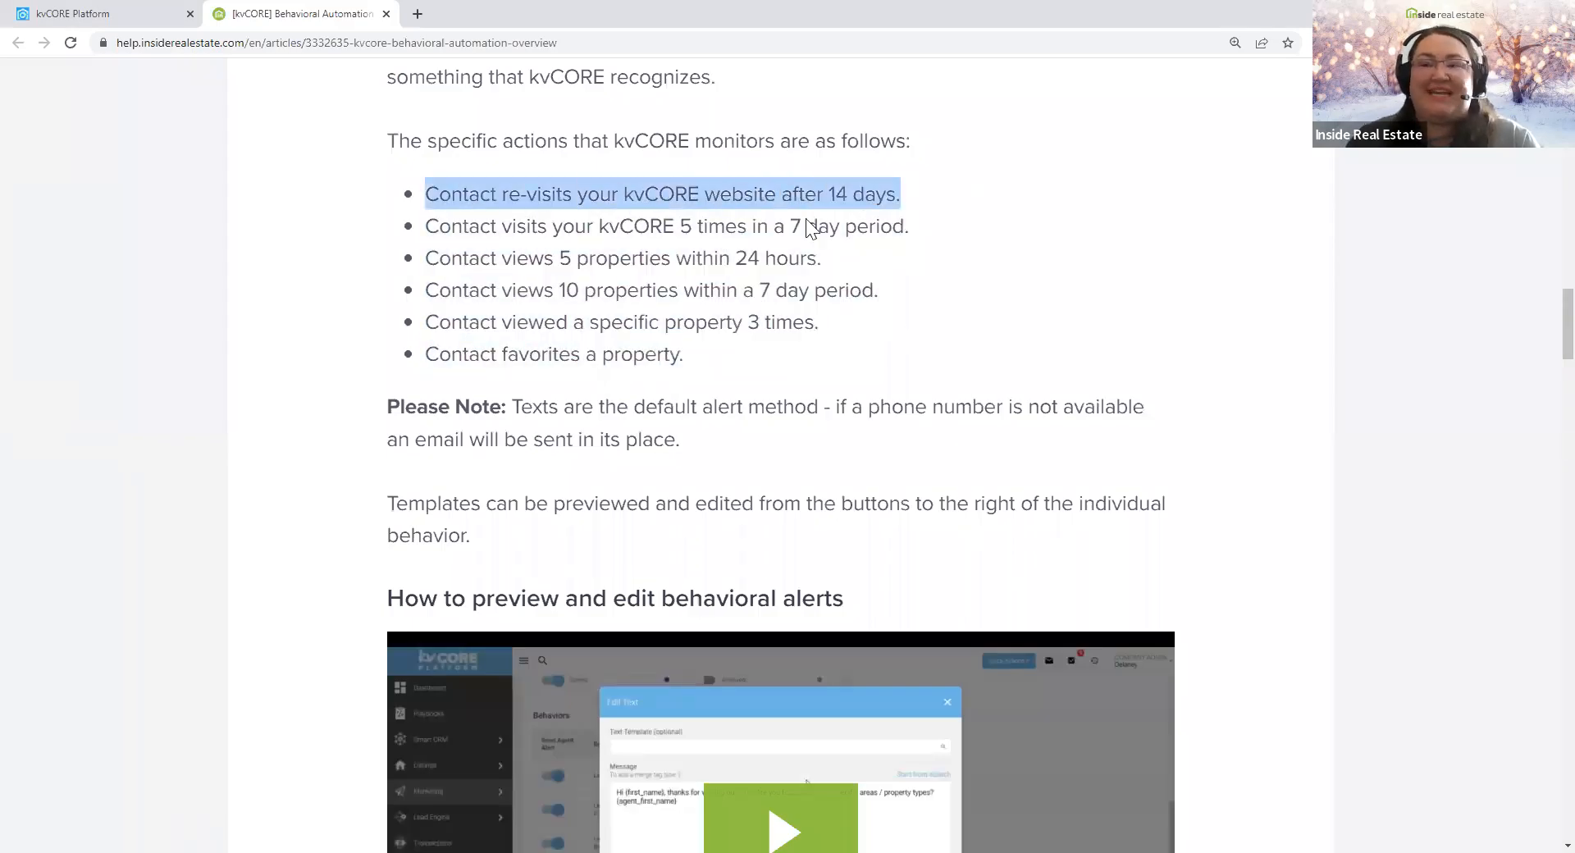
left_click_drag(425, 260, 868, 257)
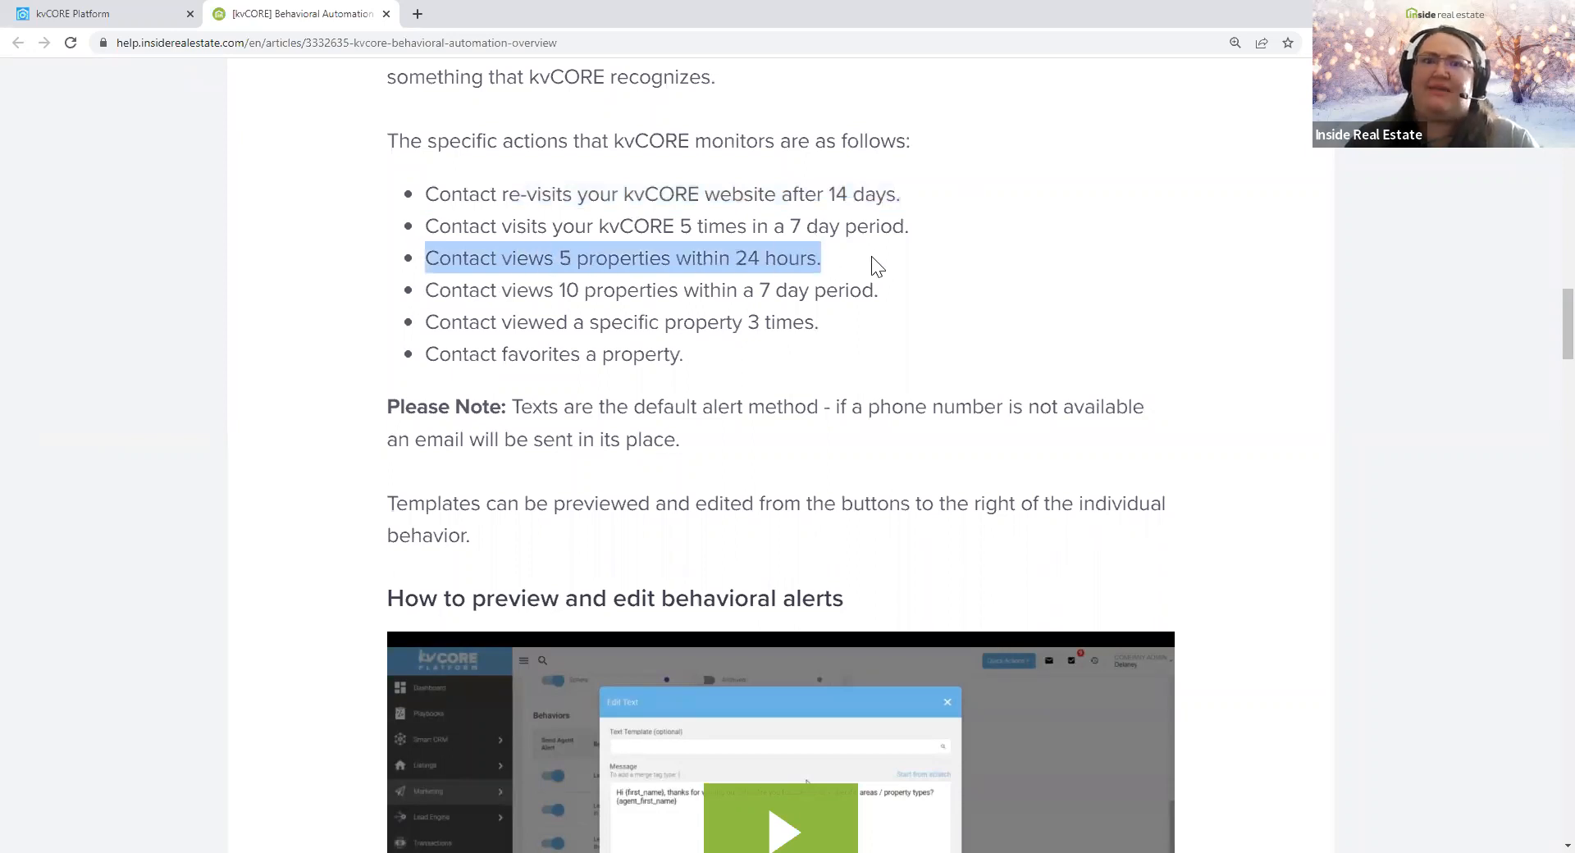
left_click_drag(426, 228, 942, 243)
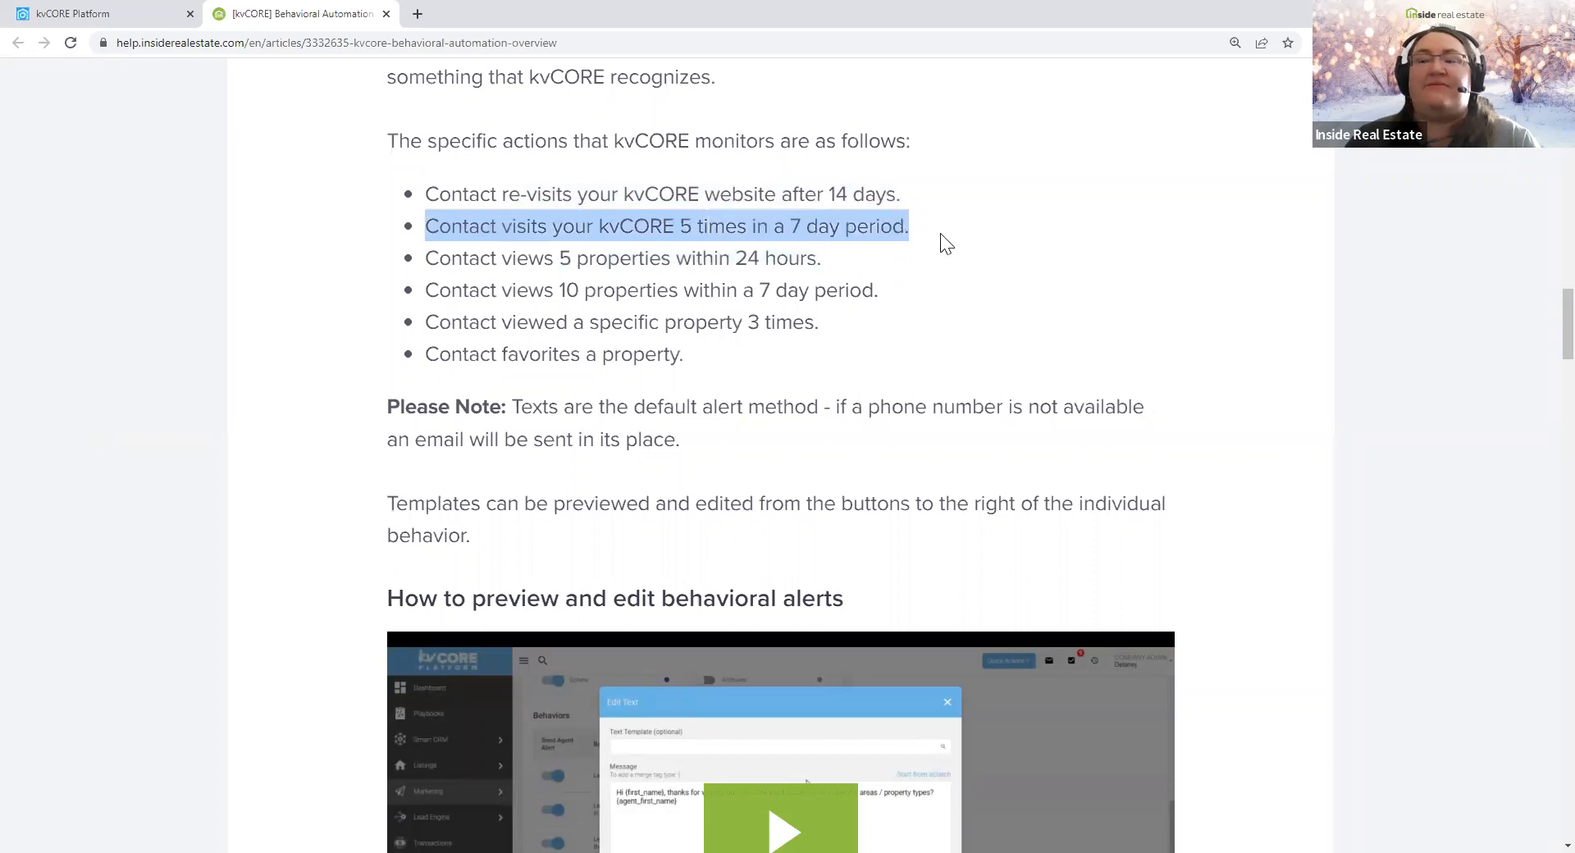
left_click(842, 266)
left_click_drag(380, 140, 957, 317)
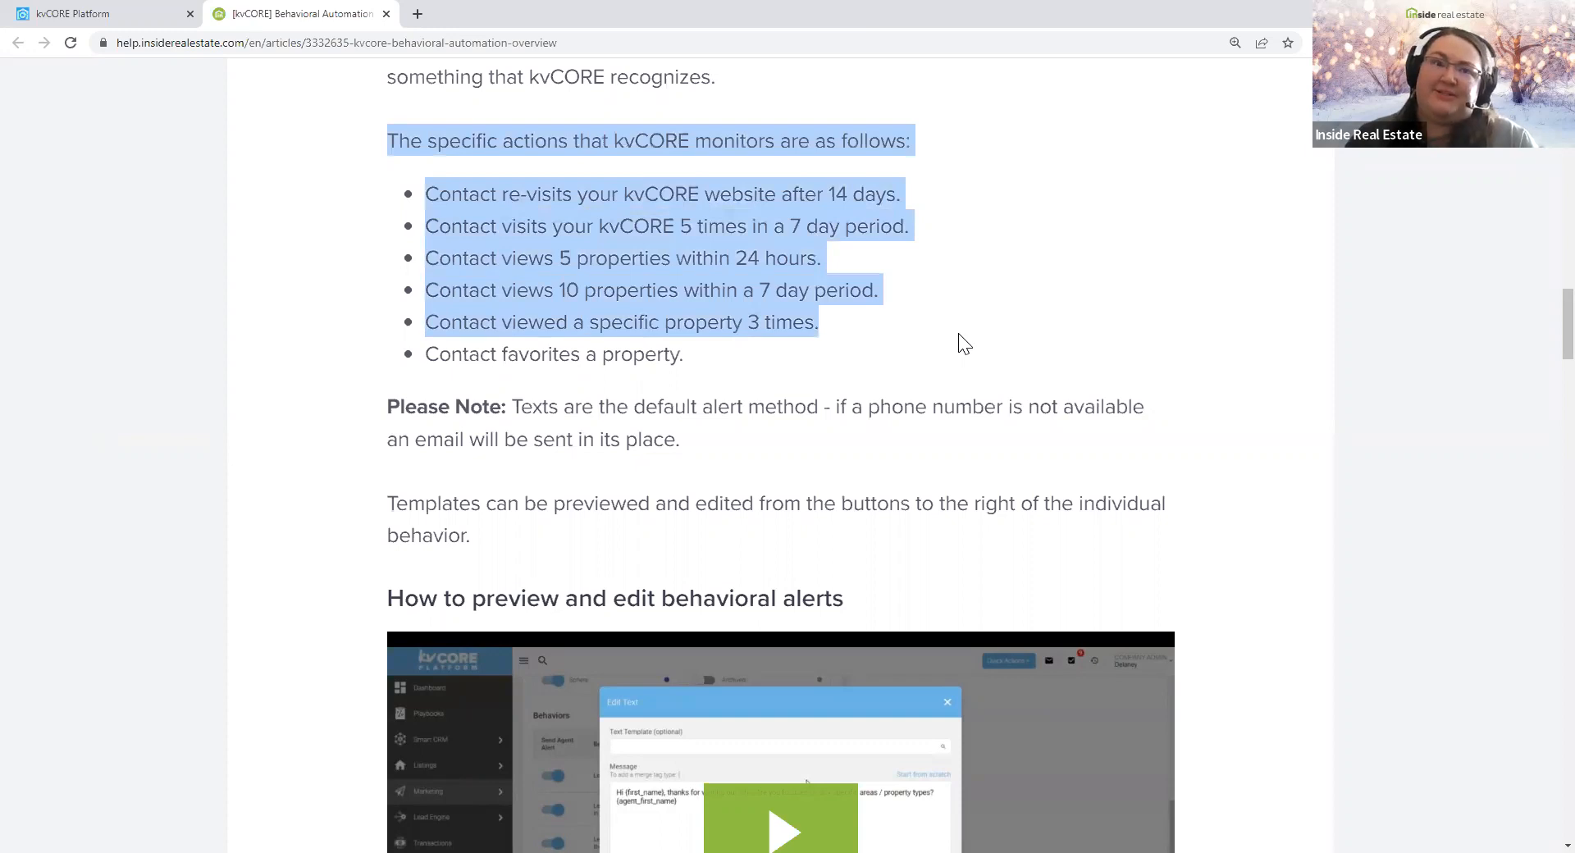
left_click(710, 366)
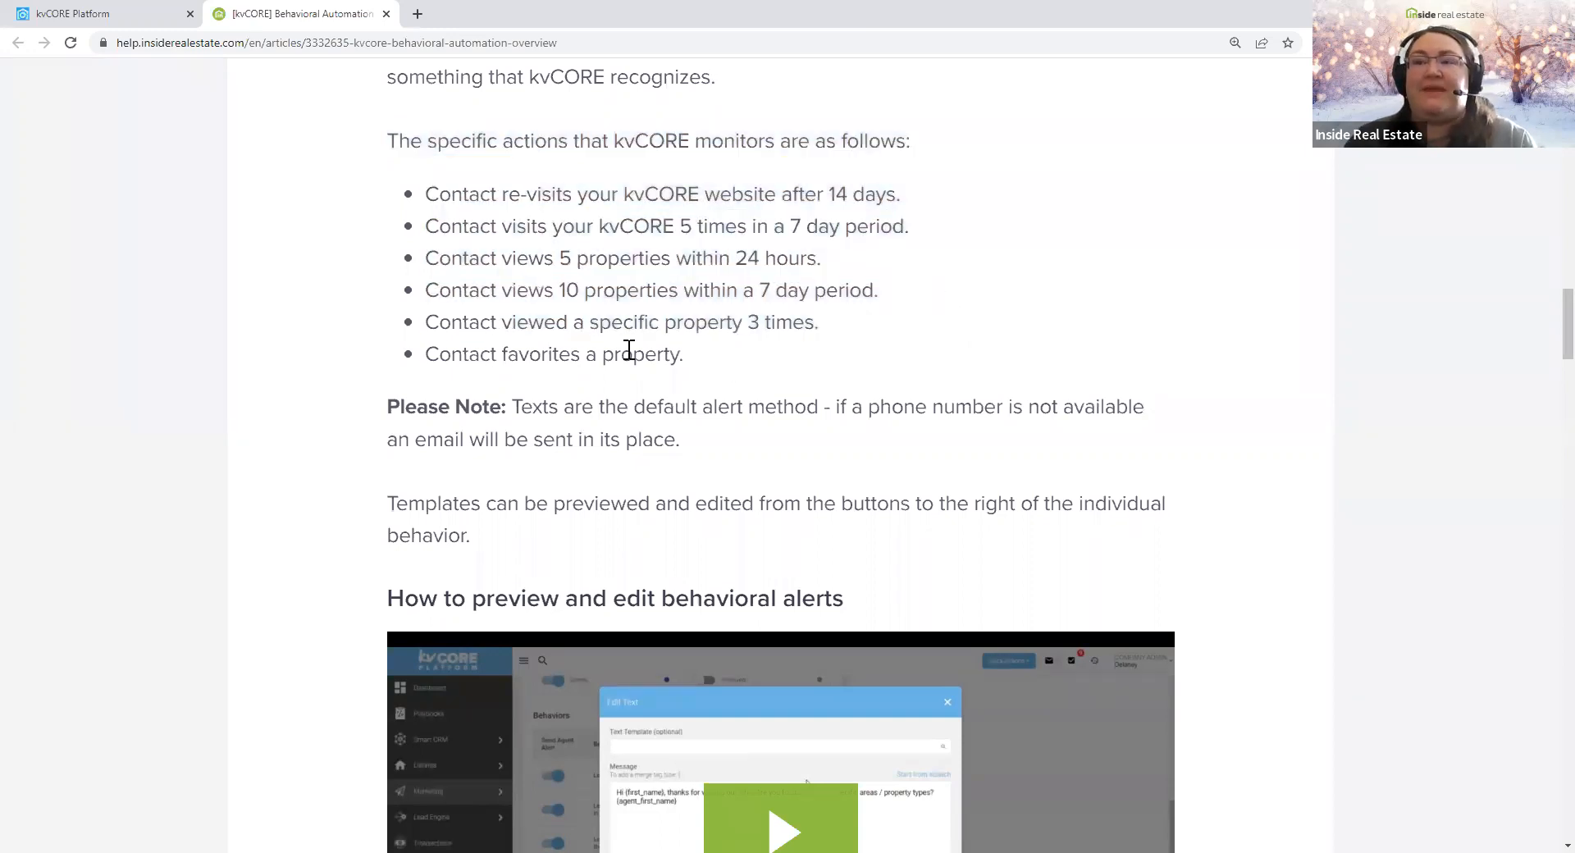
left_click_drag(685, 353, 369, 140)
left_click(1002, 252)
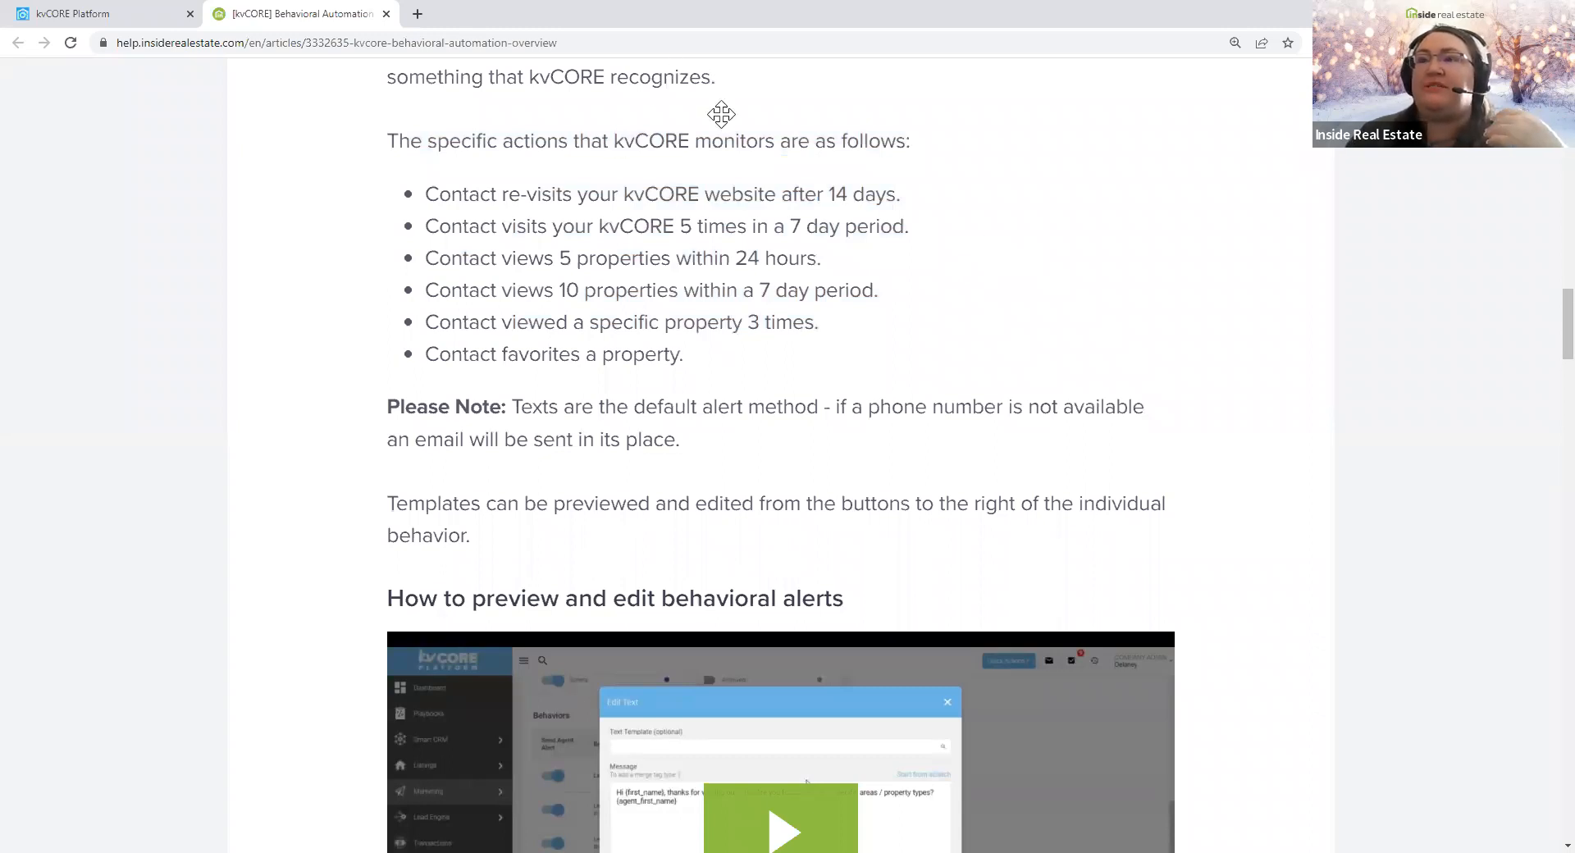
- Highlight the complete list of monitored behaviors in the help article and return to the kvCORE dashboard
key("ctrl+shift+Tab")
left_click(326, 13)
left_click_drag(687, 359, 389, 182)
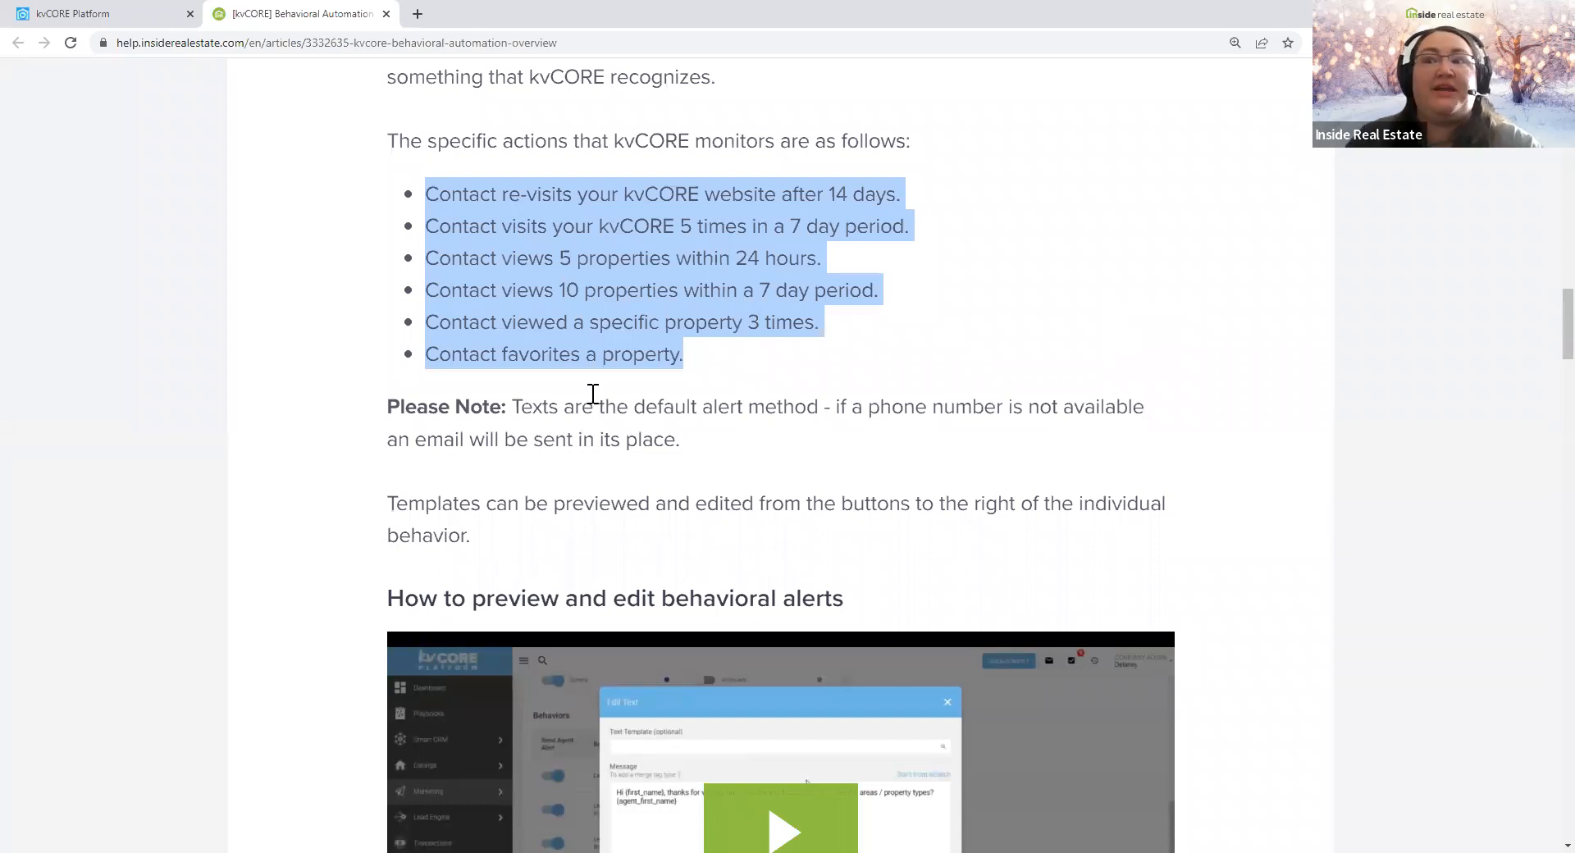
left_click(955, 395)
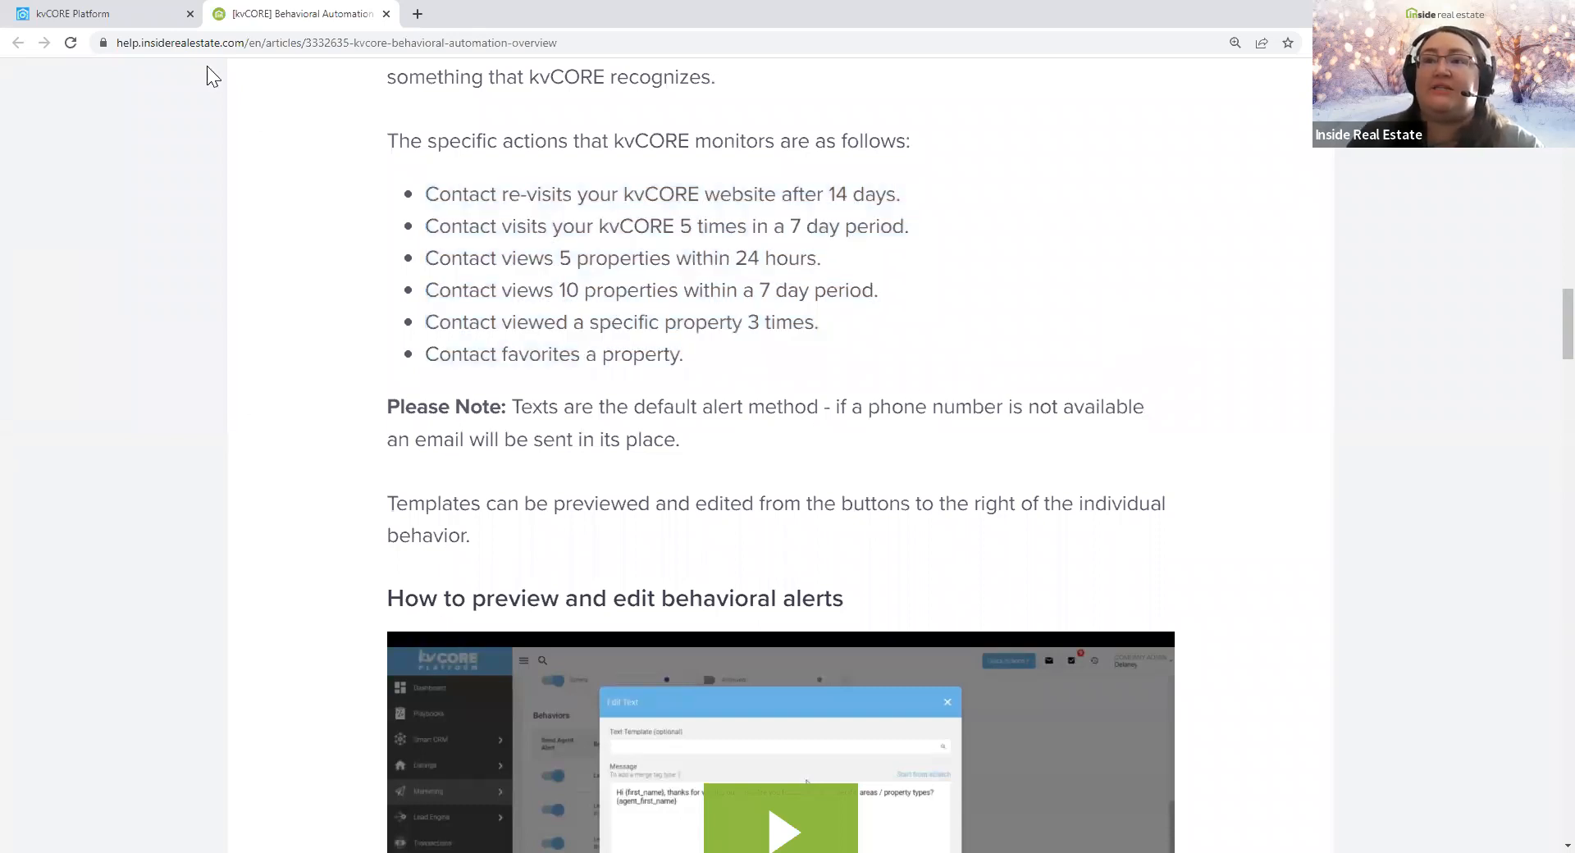
left_click(135, 16)
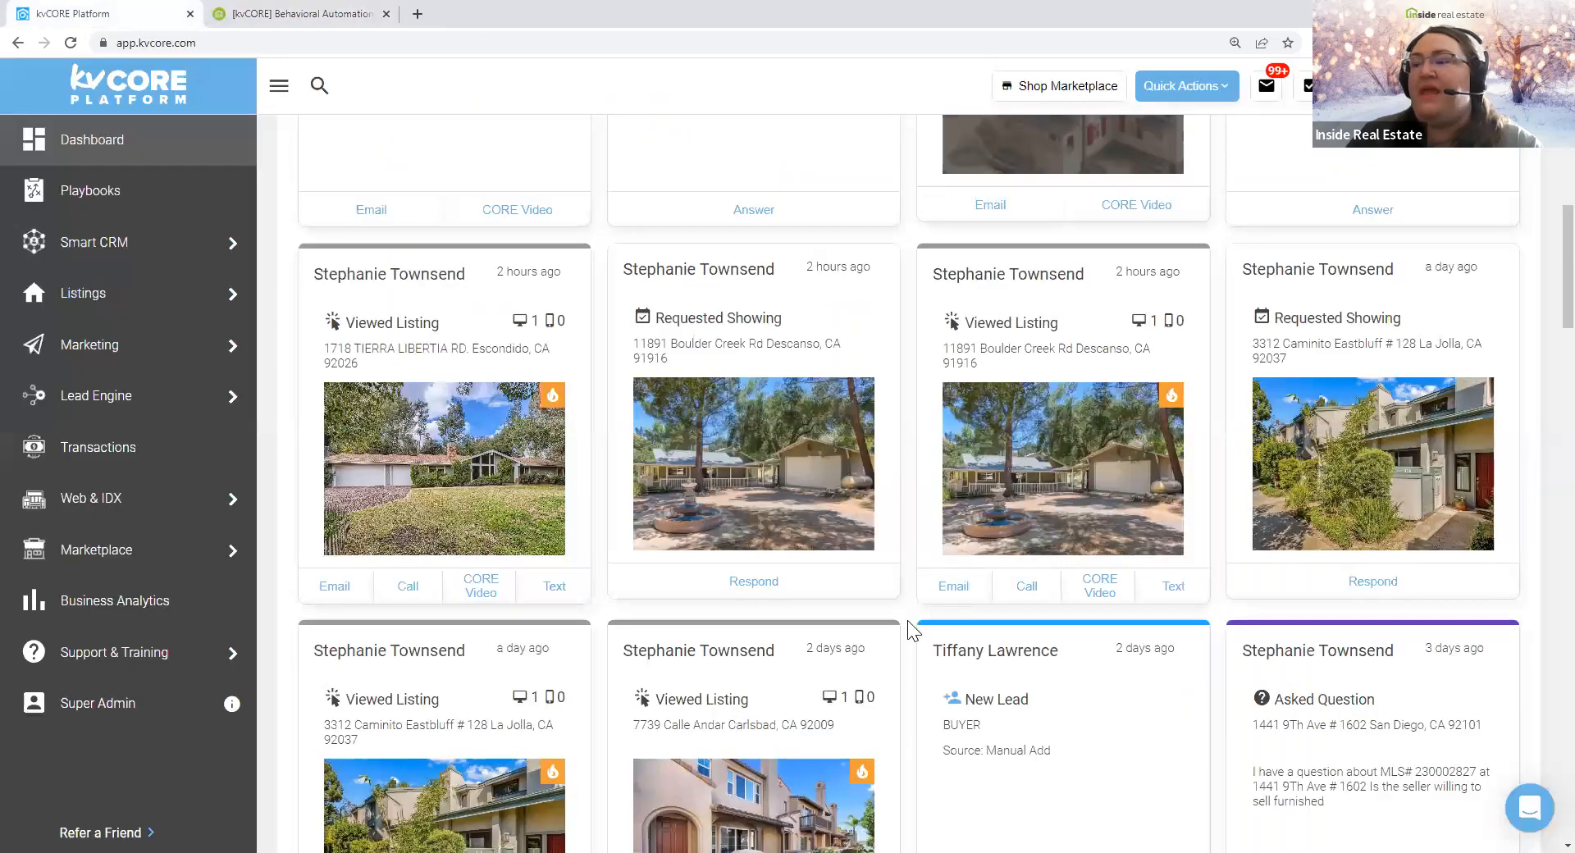
- Find the Viewed Listing card for the Orange, CA property marked with a heart and open its contact
scroll(912, 607, "down", 15)
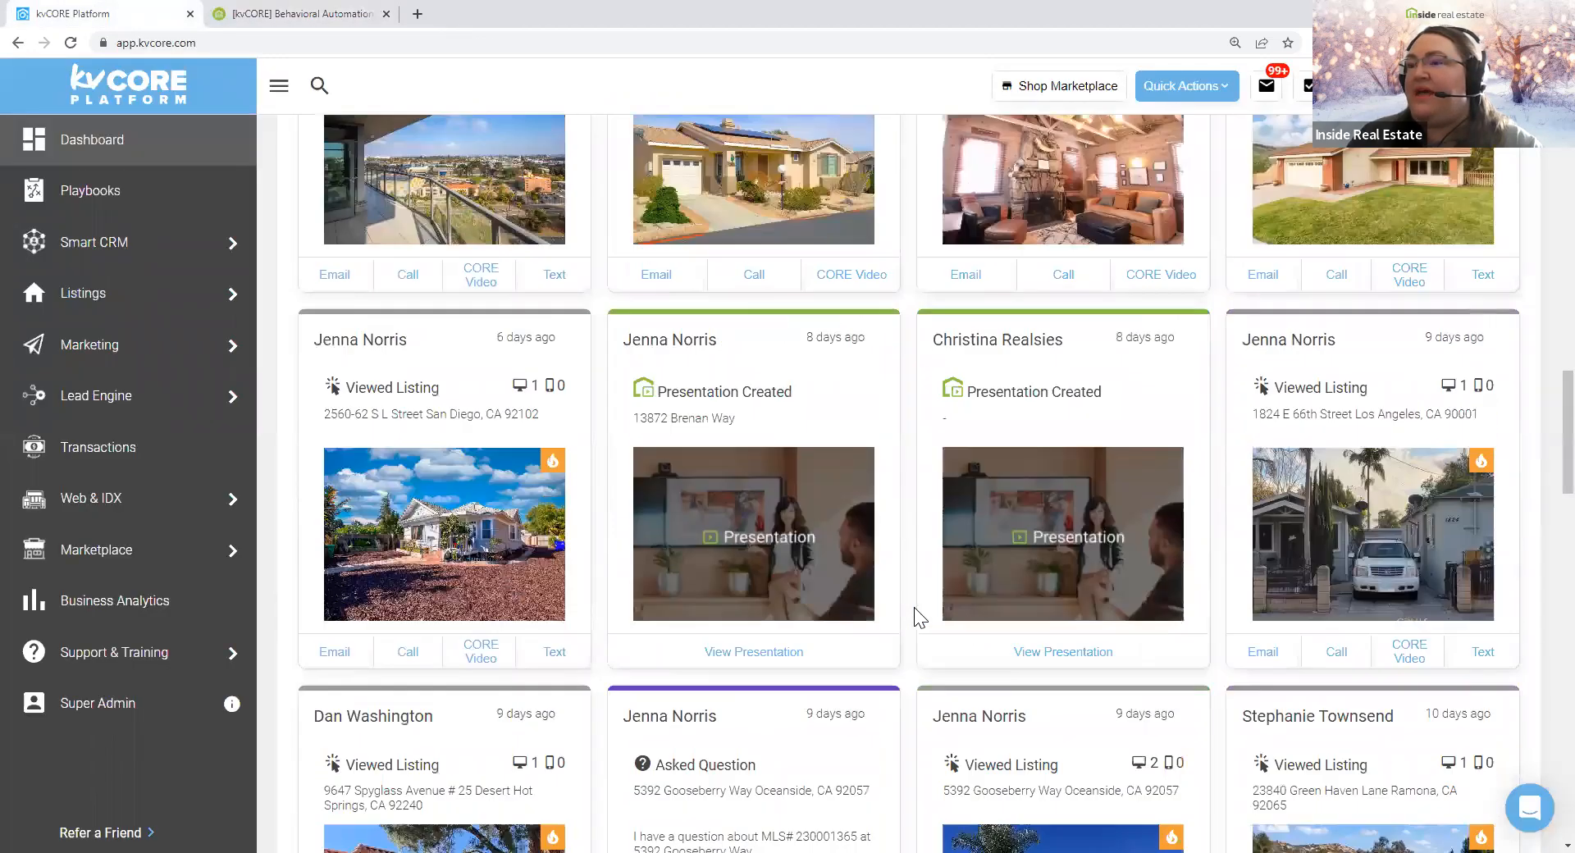
scroll(914, 611, "down", 10)
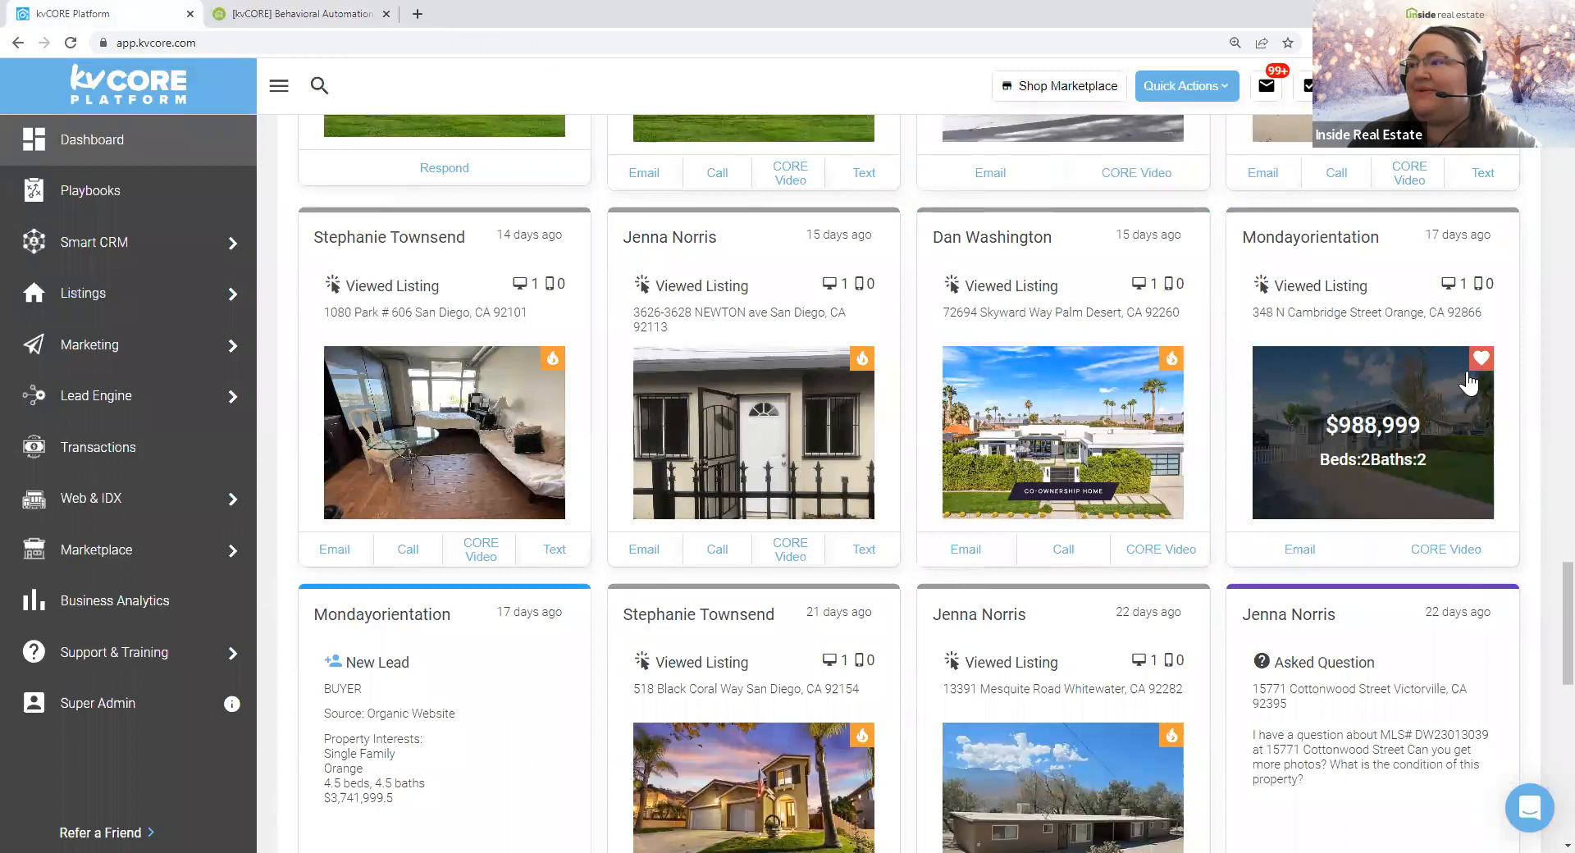
left_click(1477, 363)
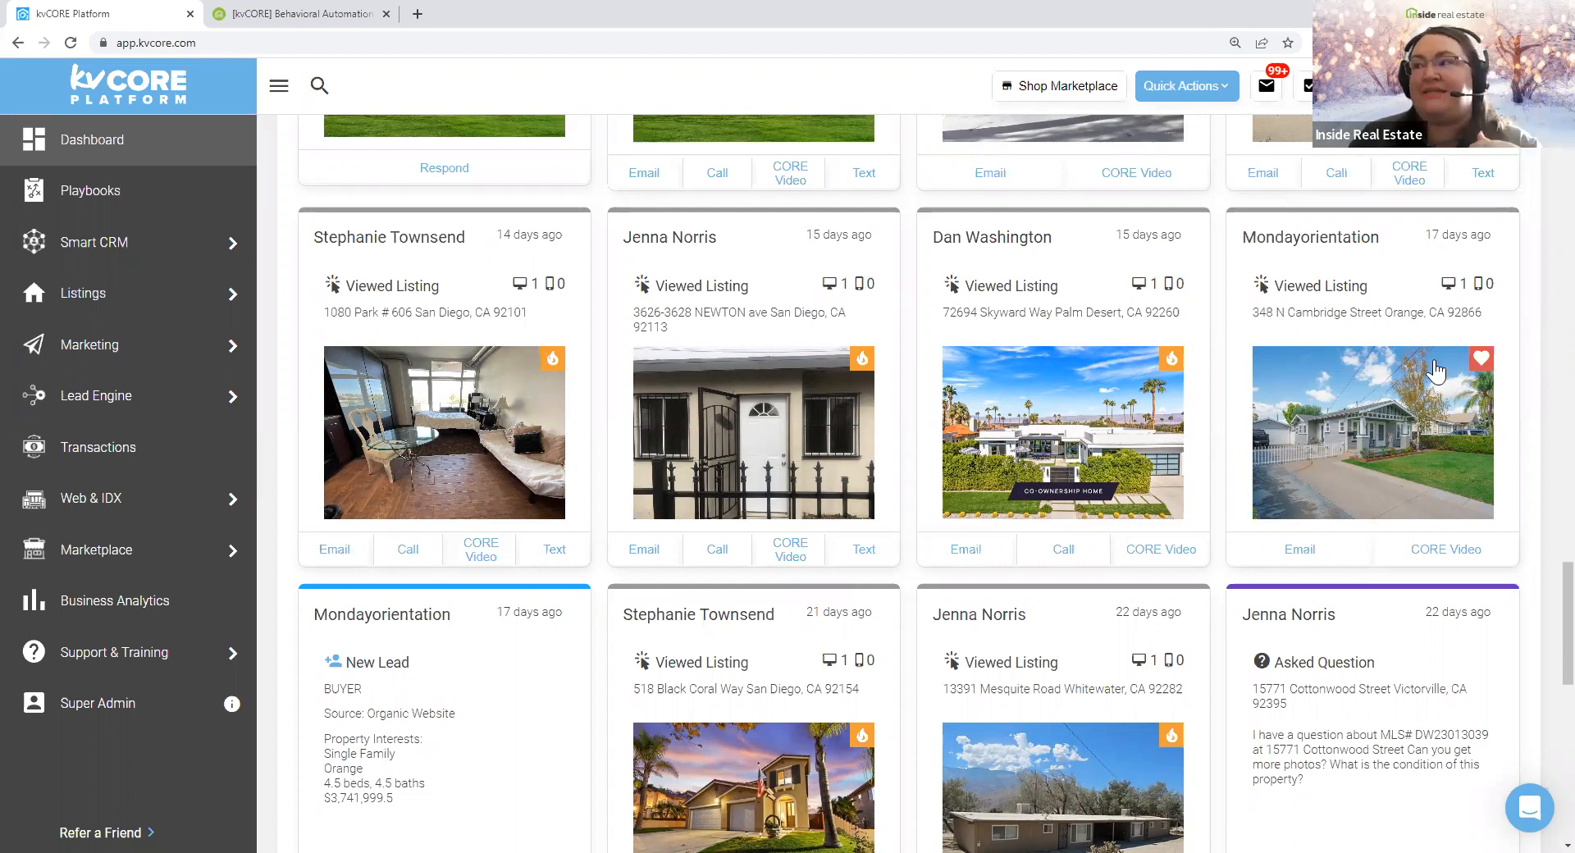
left_click(1328, 251)
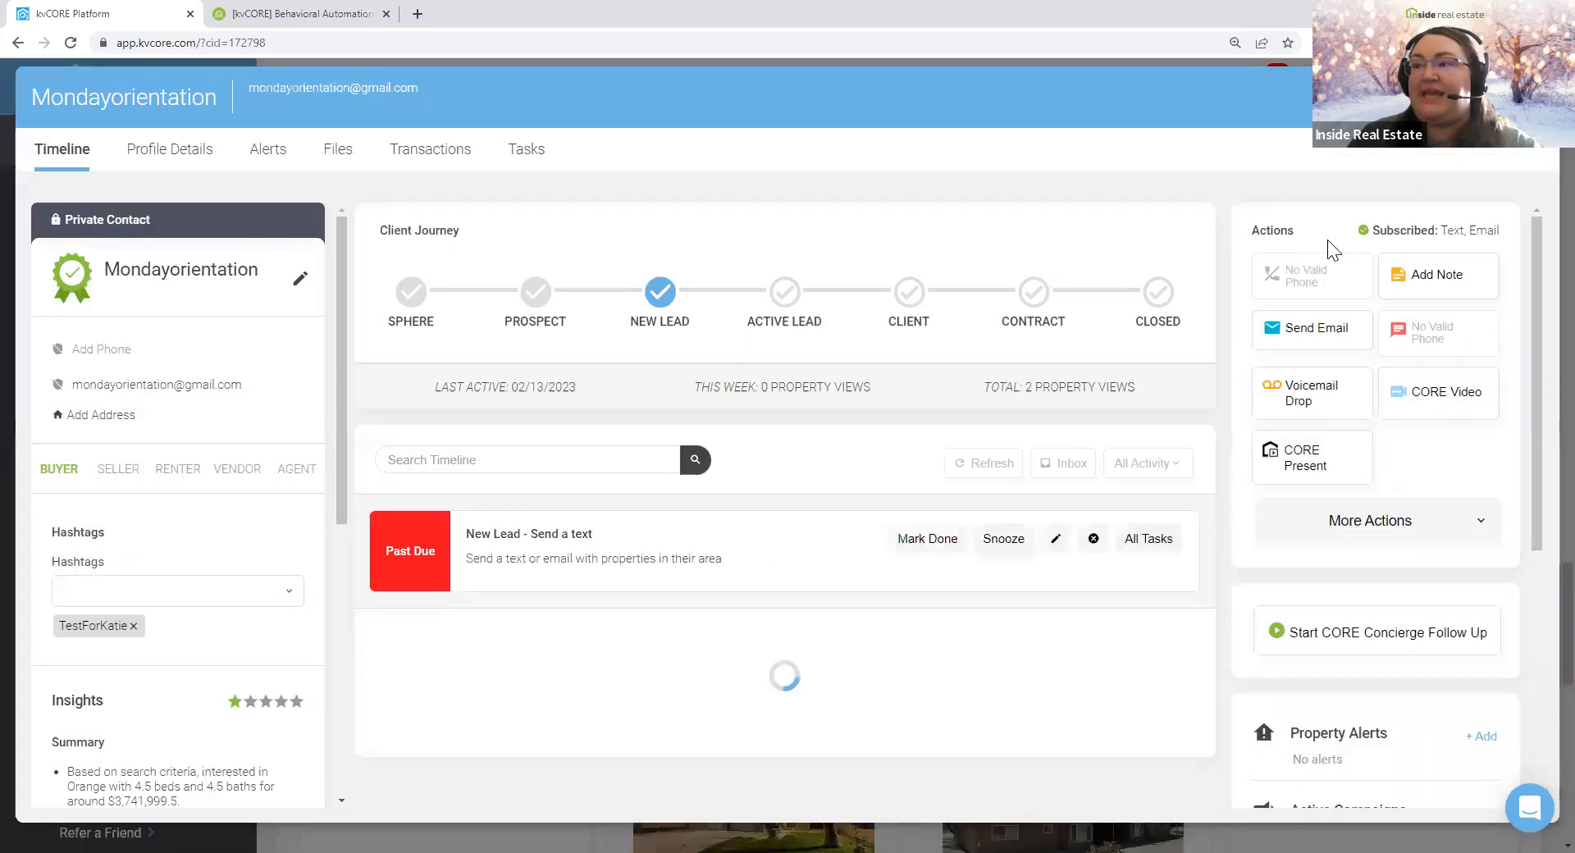
- Filter the contact's timeline by Properties - Saved, examine the saved listing entry, and close the contact
left_click(1157, 464)
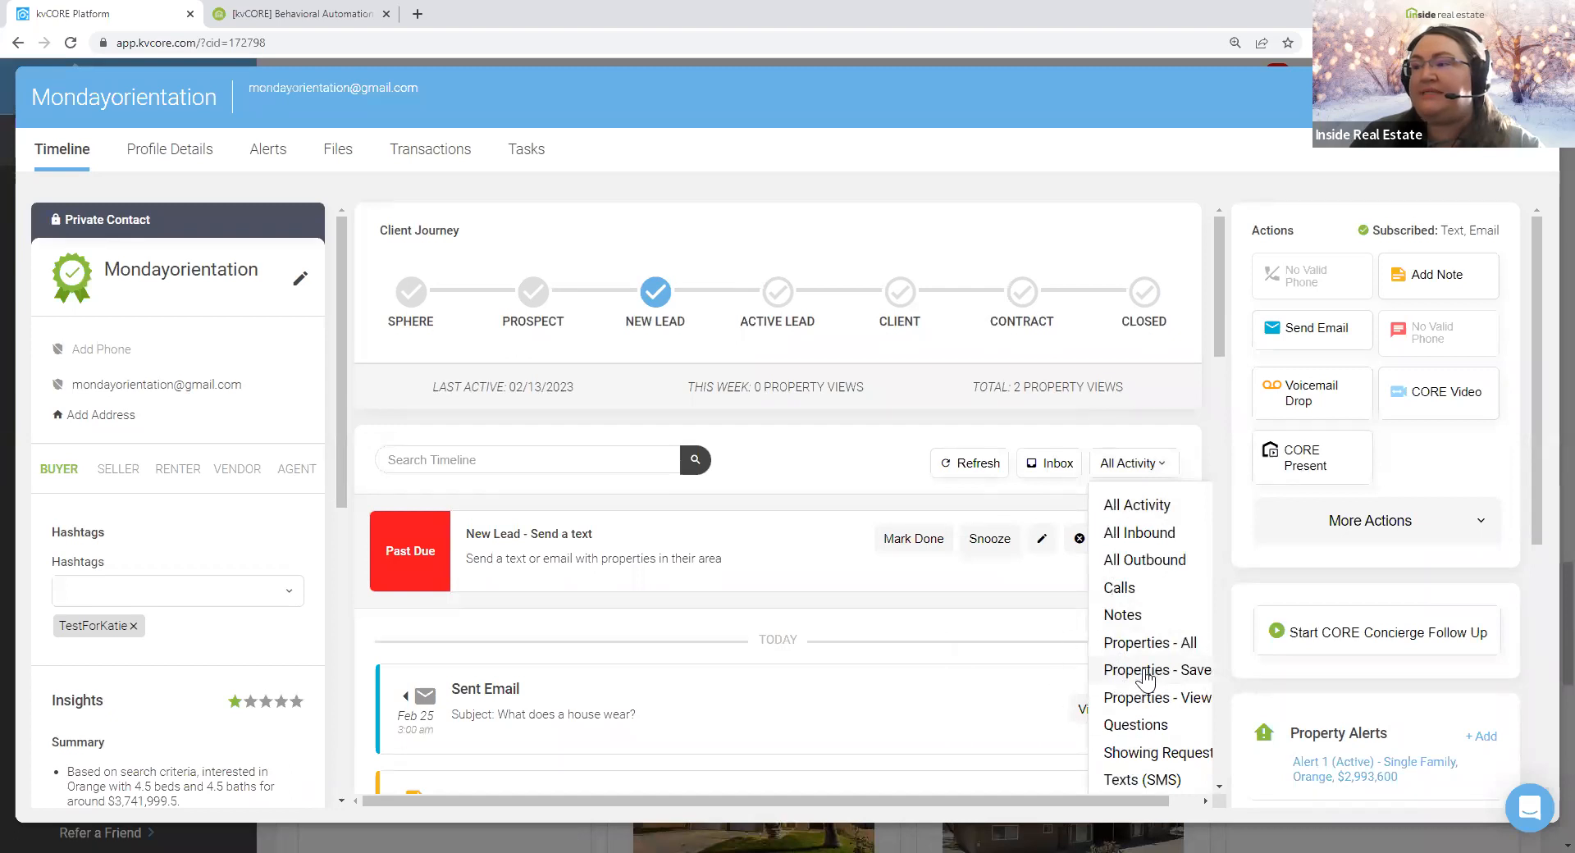
left_click(1178, 671)
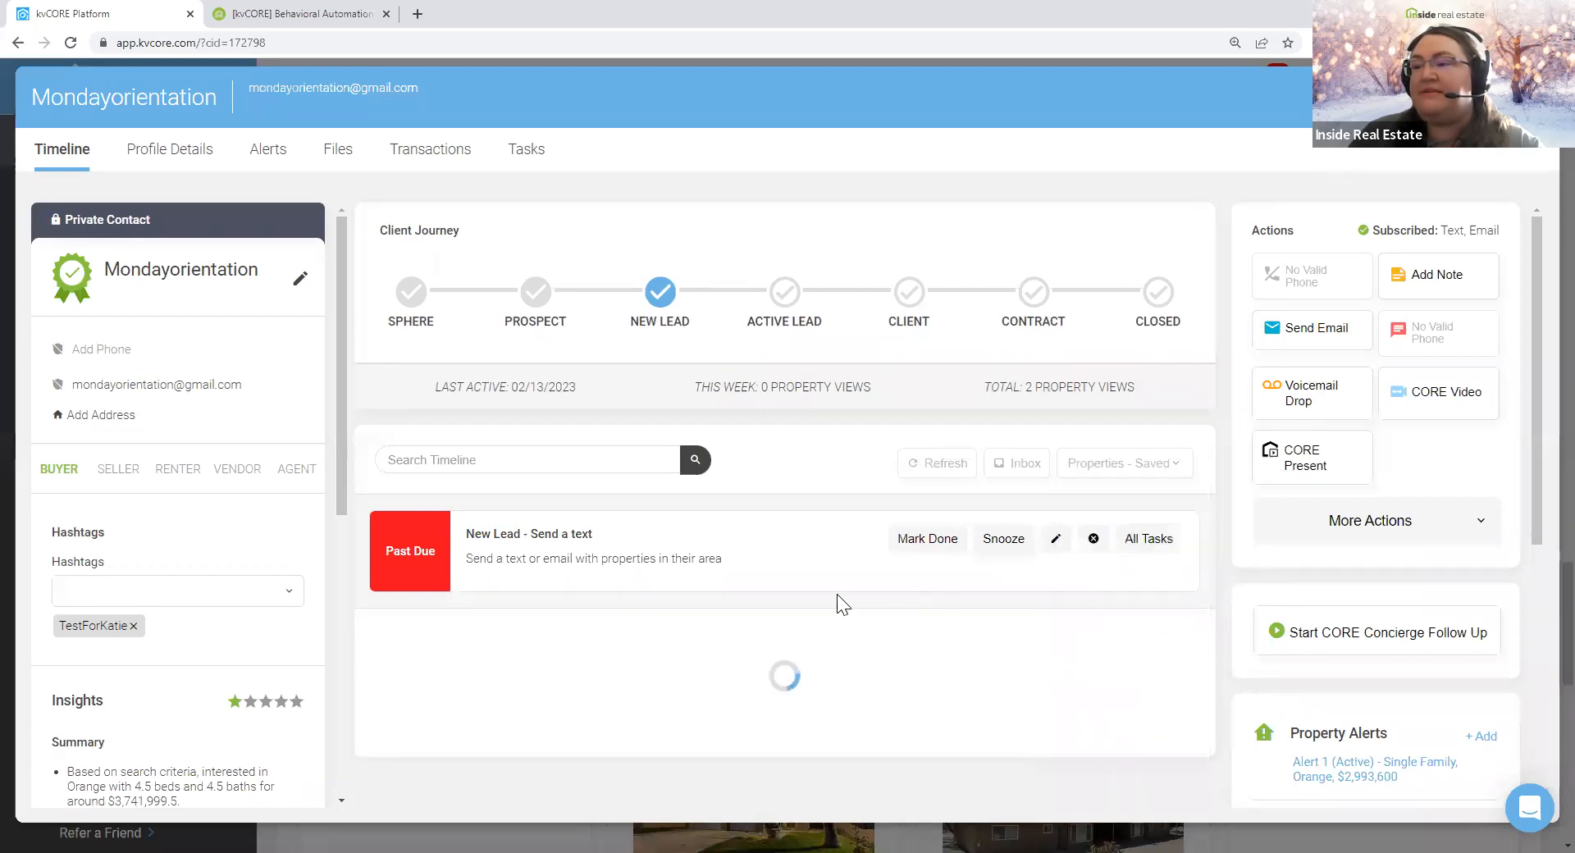
scroll(822, 585, "down", 2)
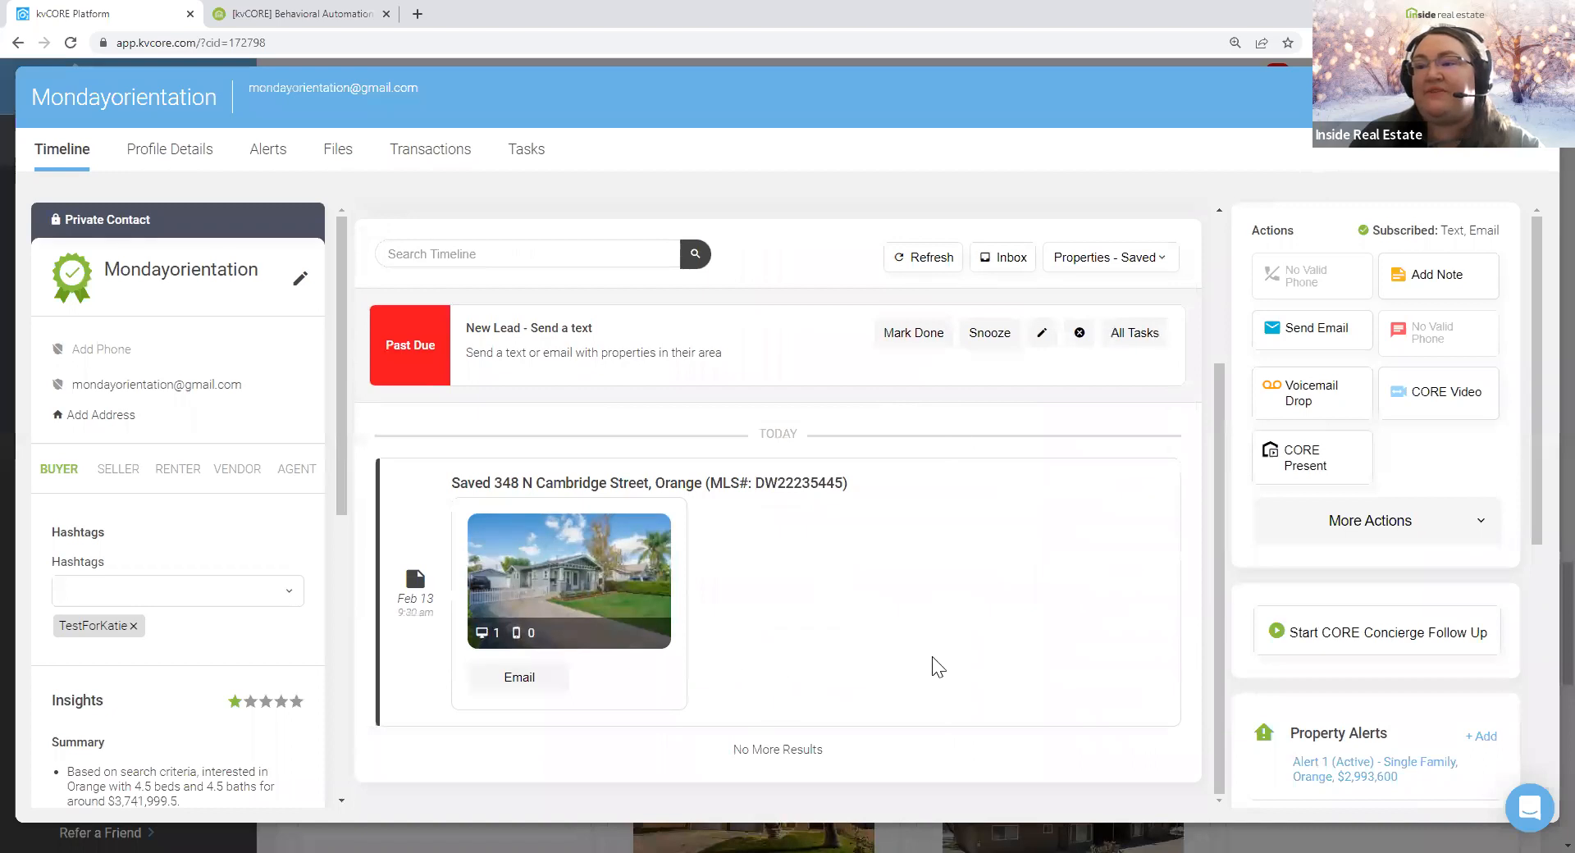
scroll(999, 639, "up", 3)
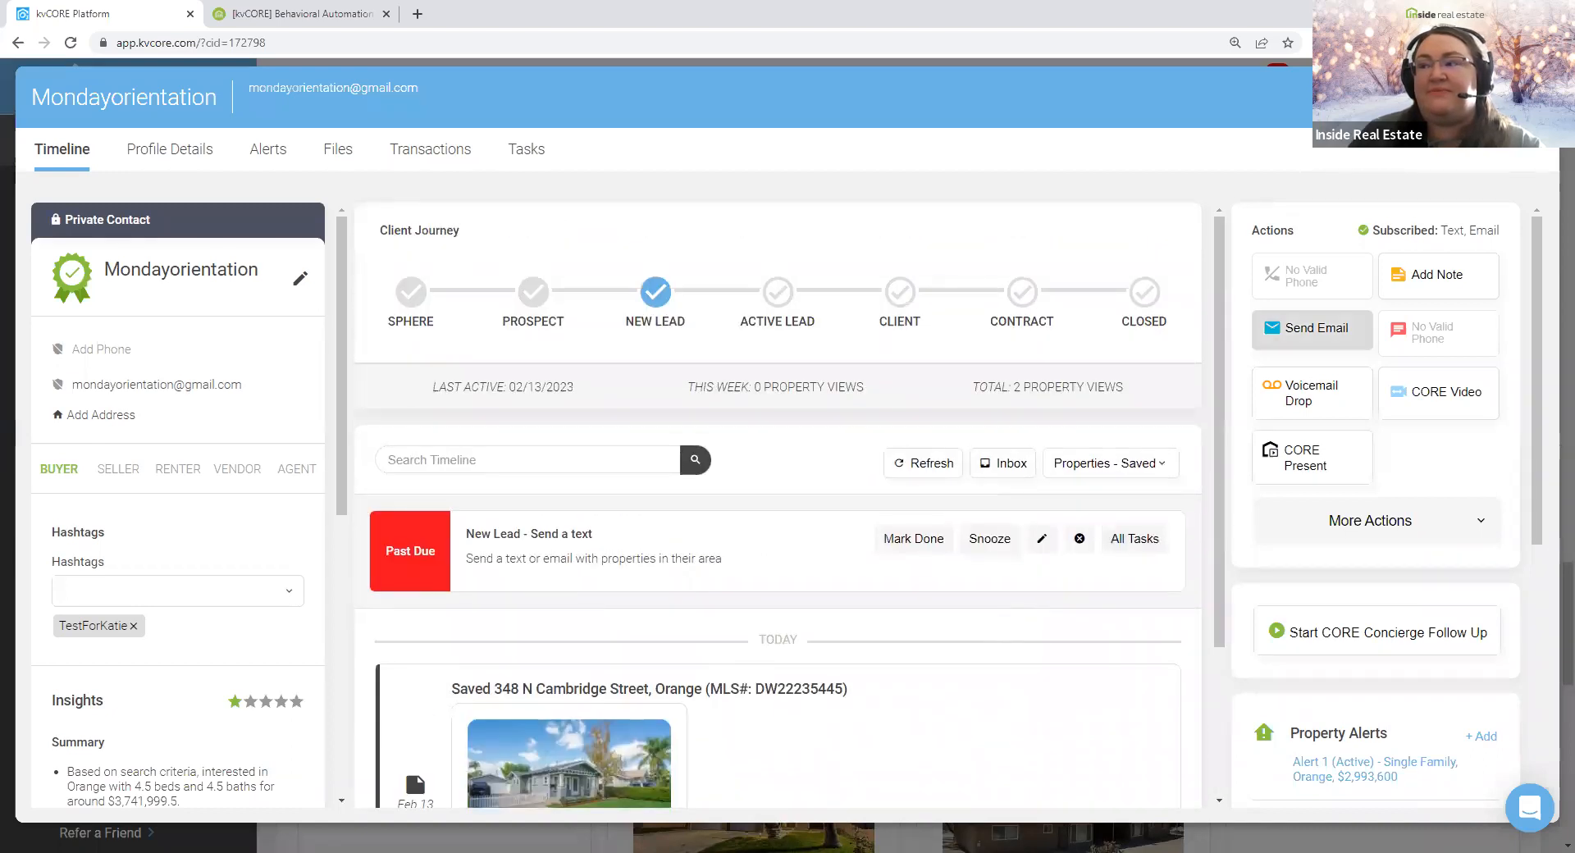
left_click(1531, 97)
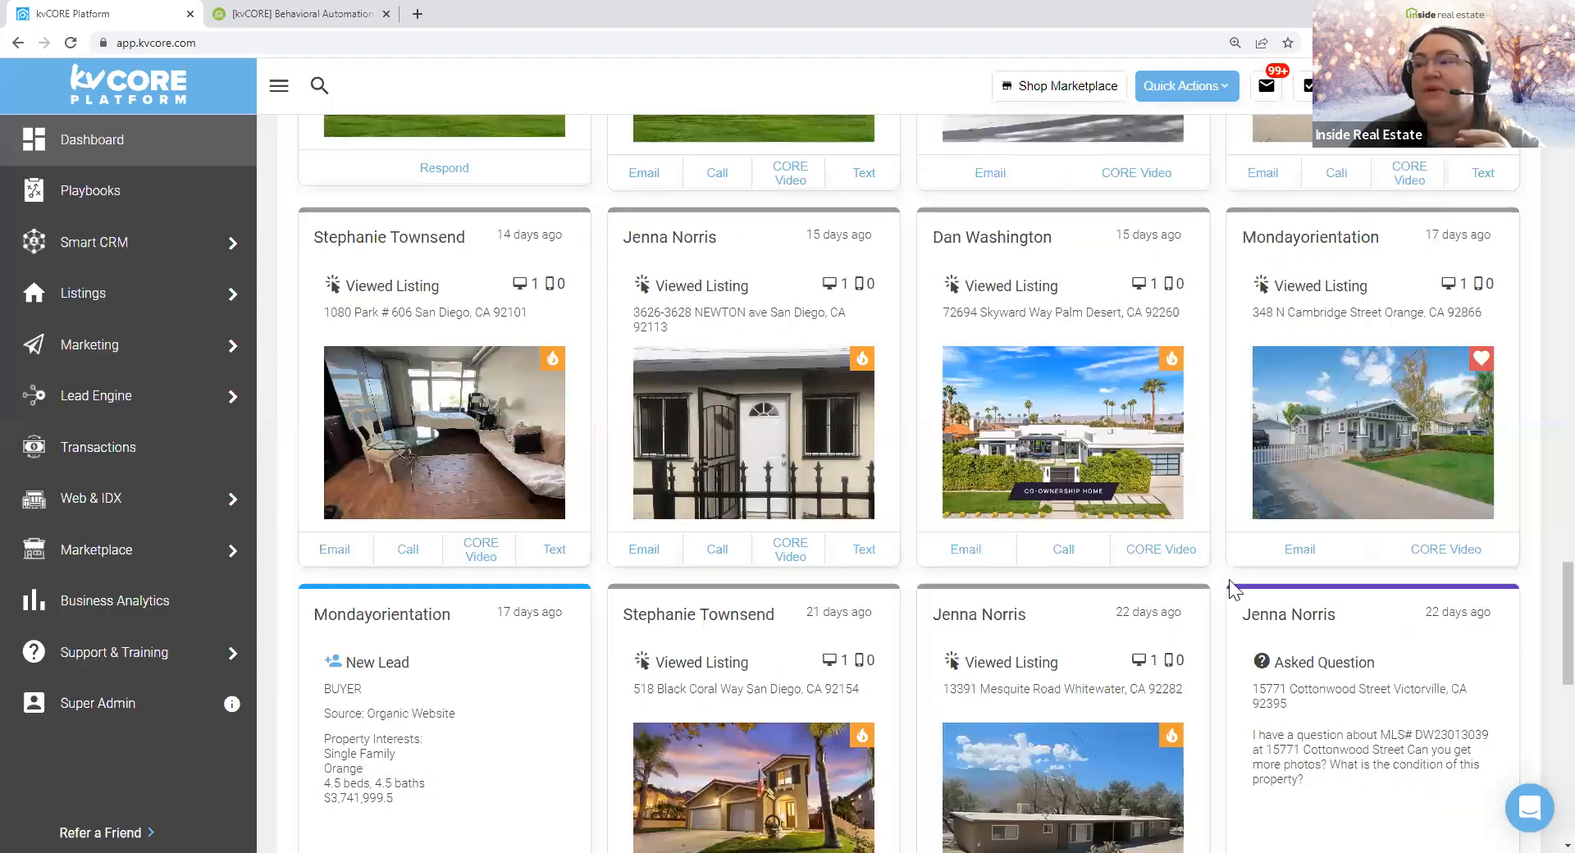
scroll(1213, 580, "up", 15)
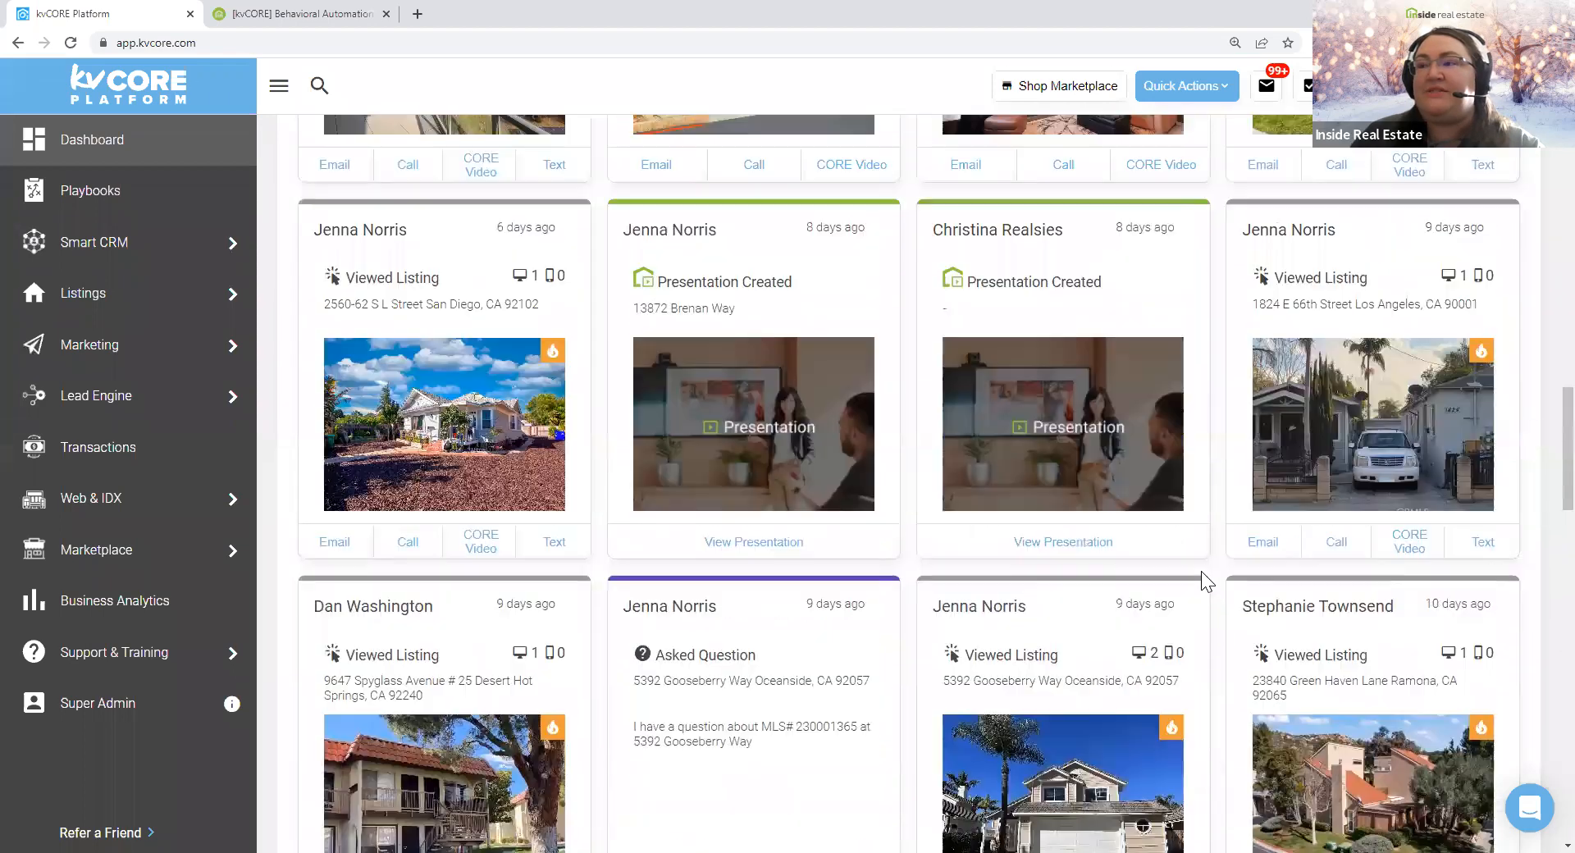
scroll(1199, 570, "up", 12)
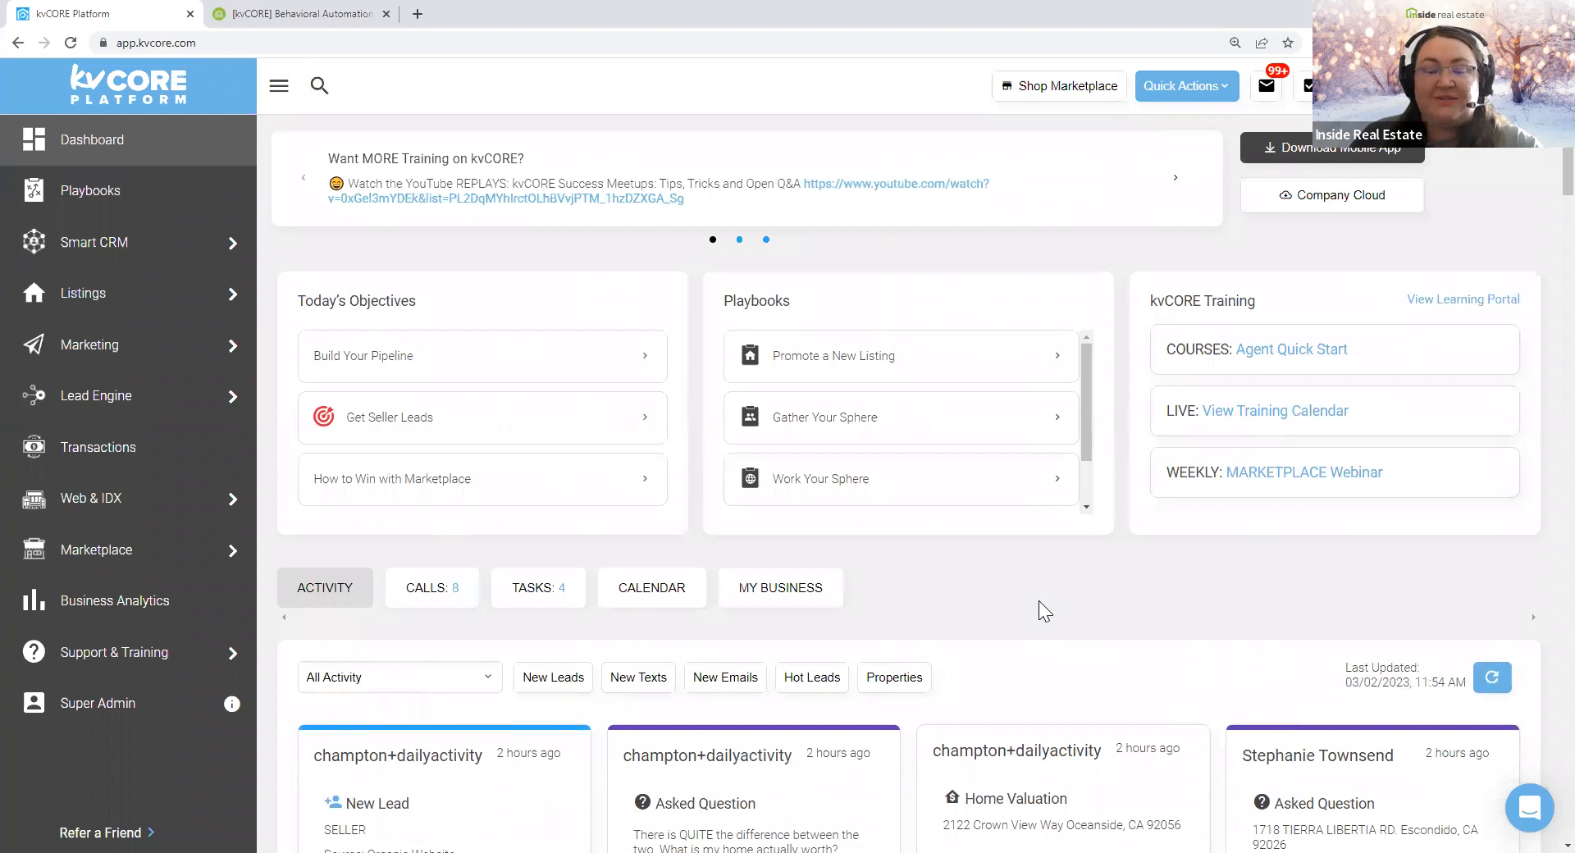
scroll(1038, 591, "down", 3)
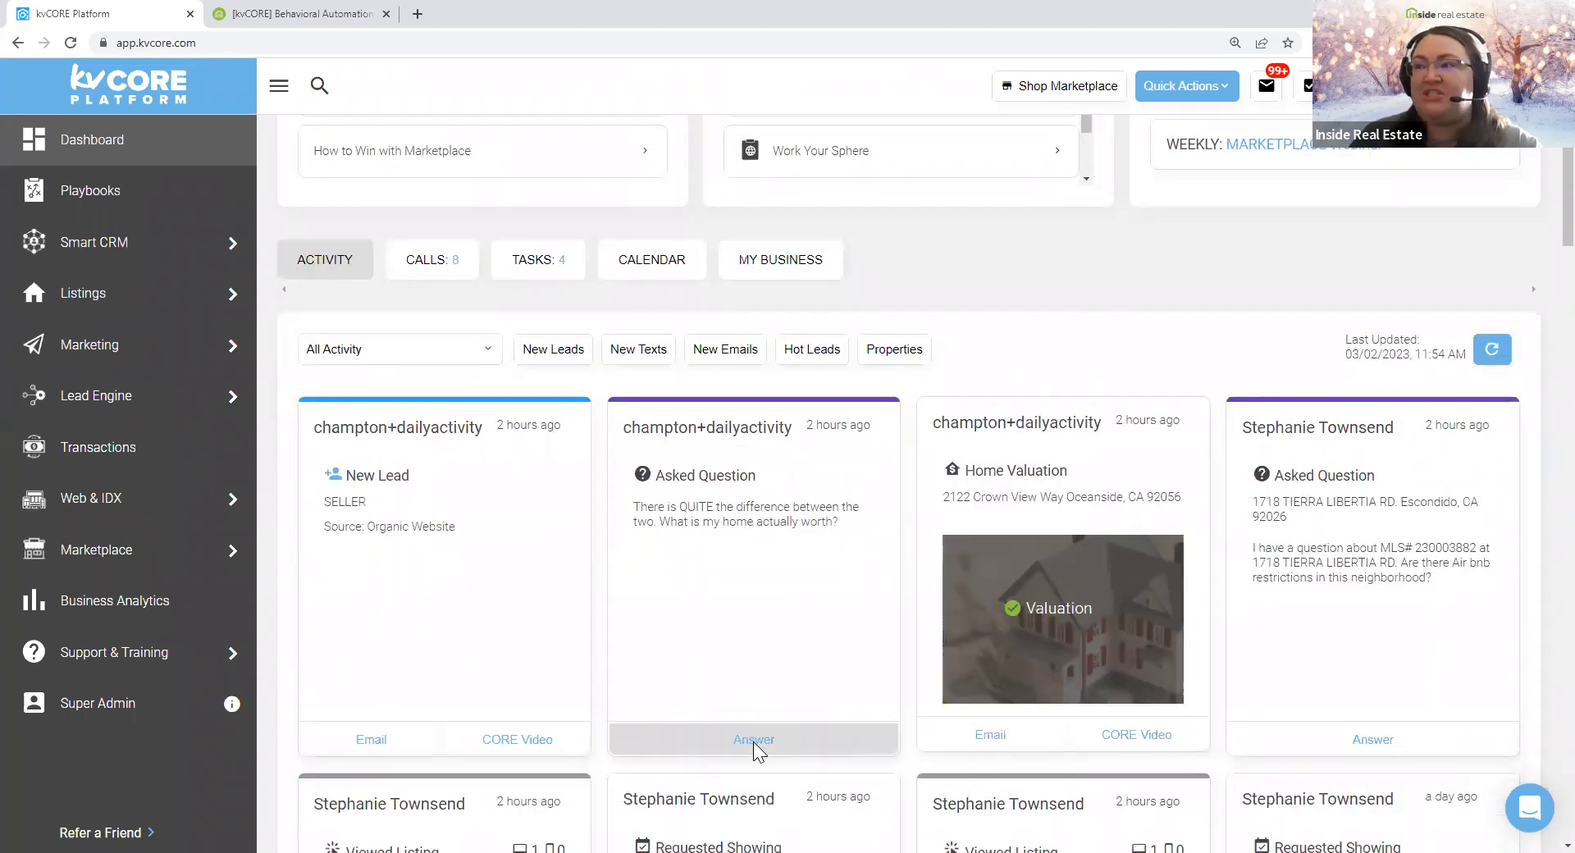
scroll(1347, 660, "down", 3)
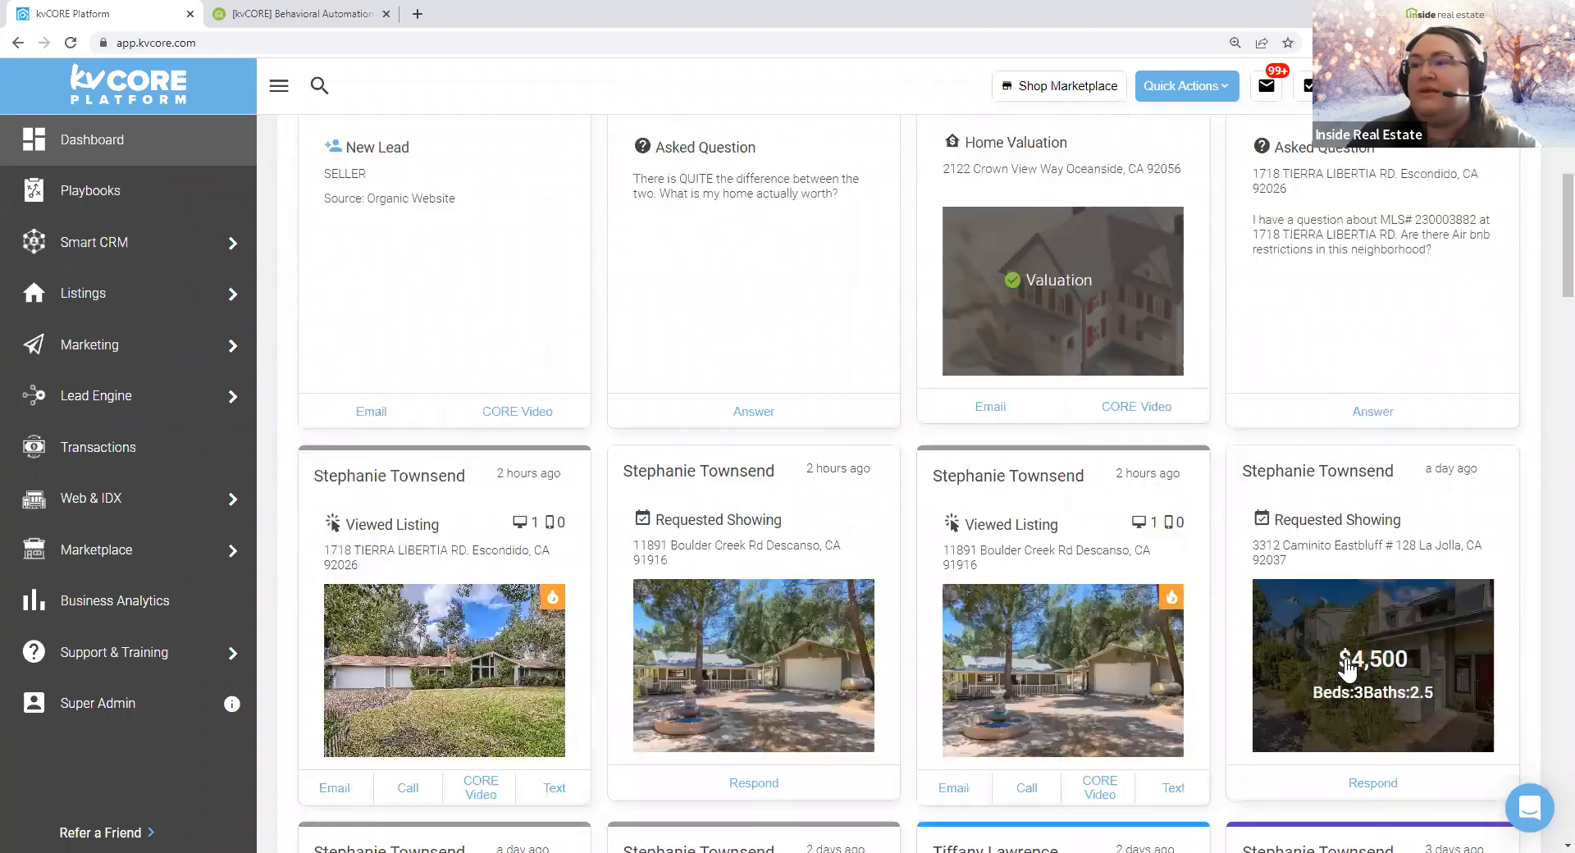
left_click_drag(702, 574, 653, 471)
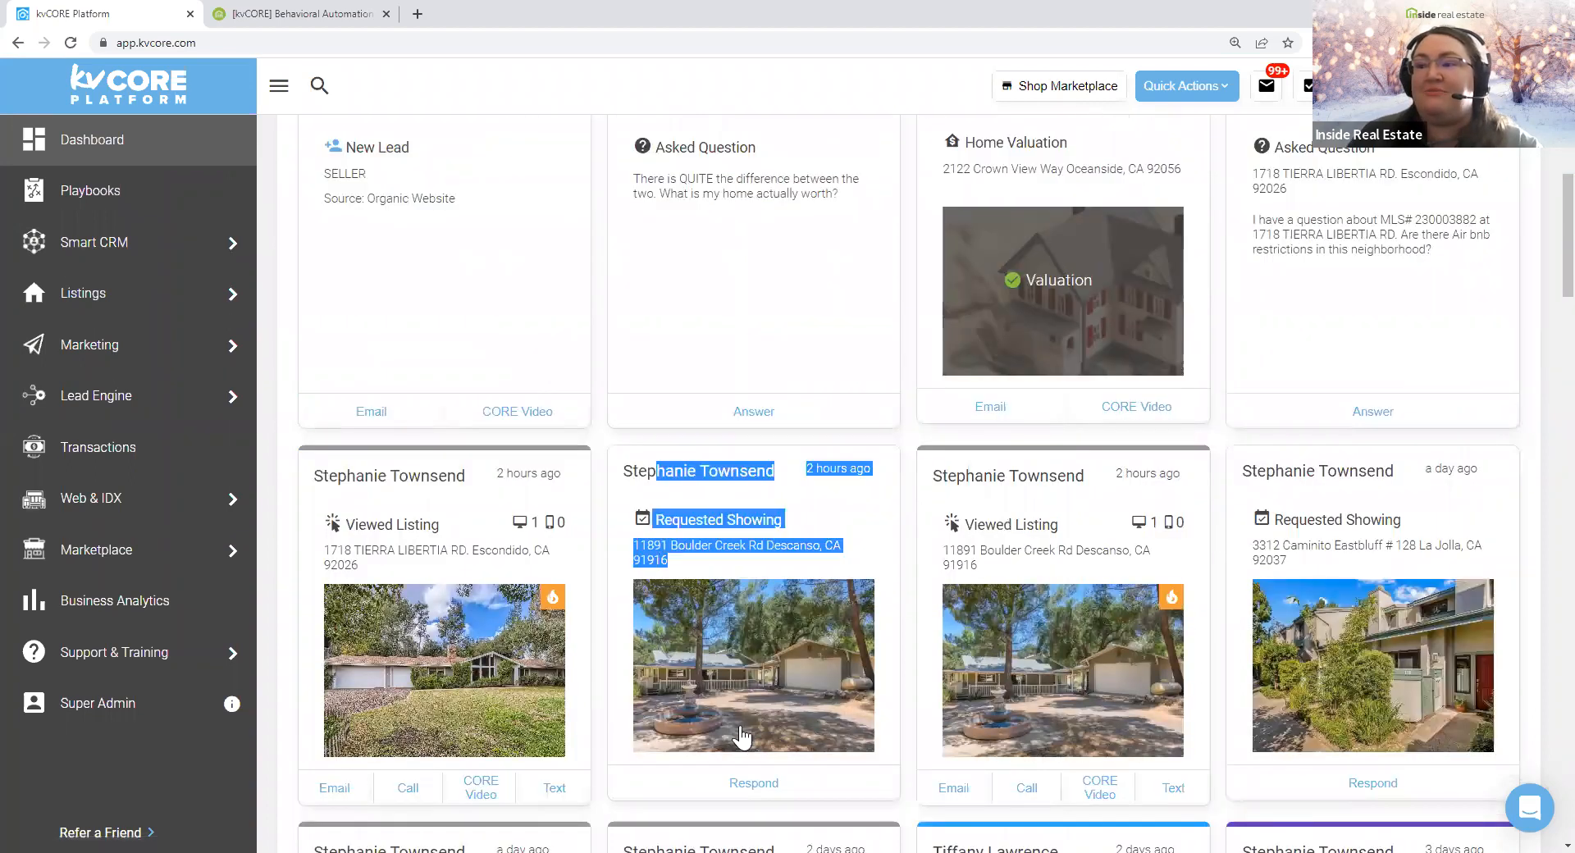
left_click(753, 782)
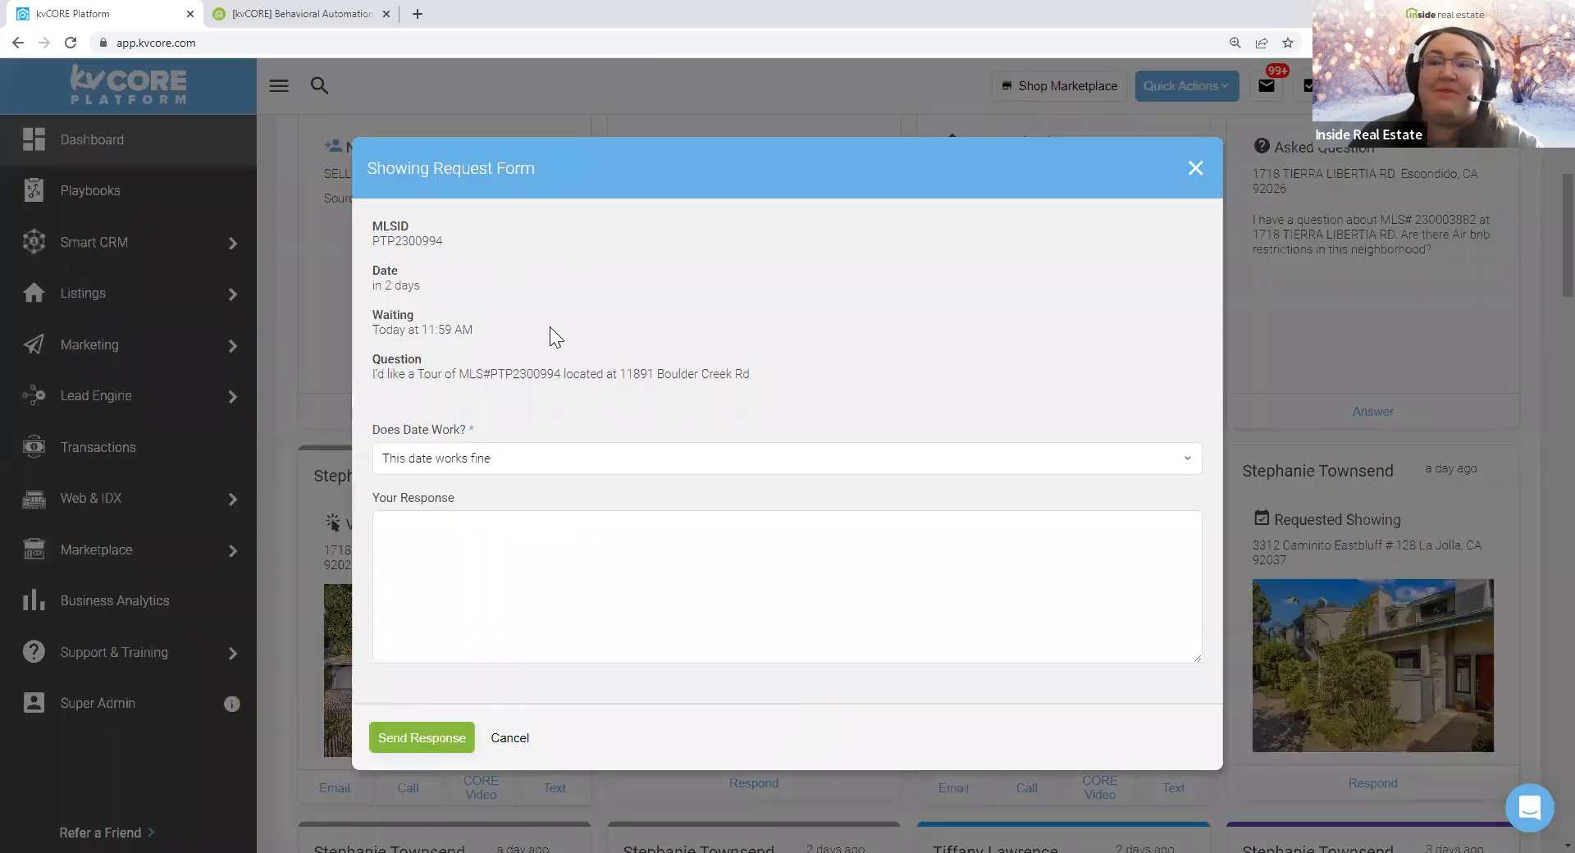
left_click(538, 457)
left_click(1102, 334)
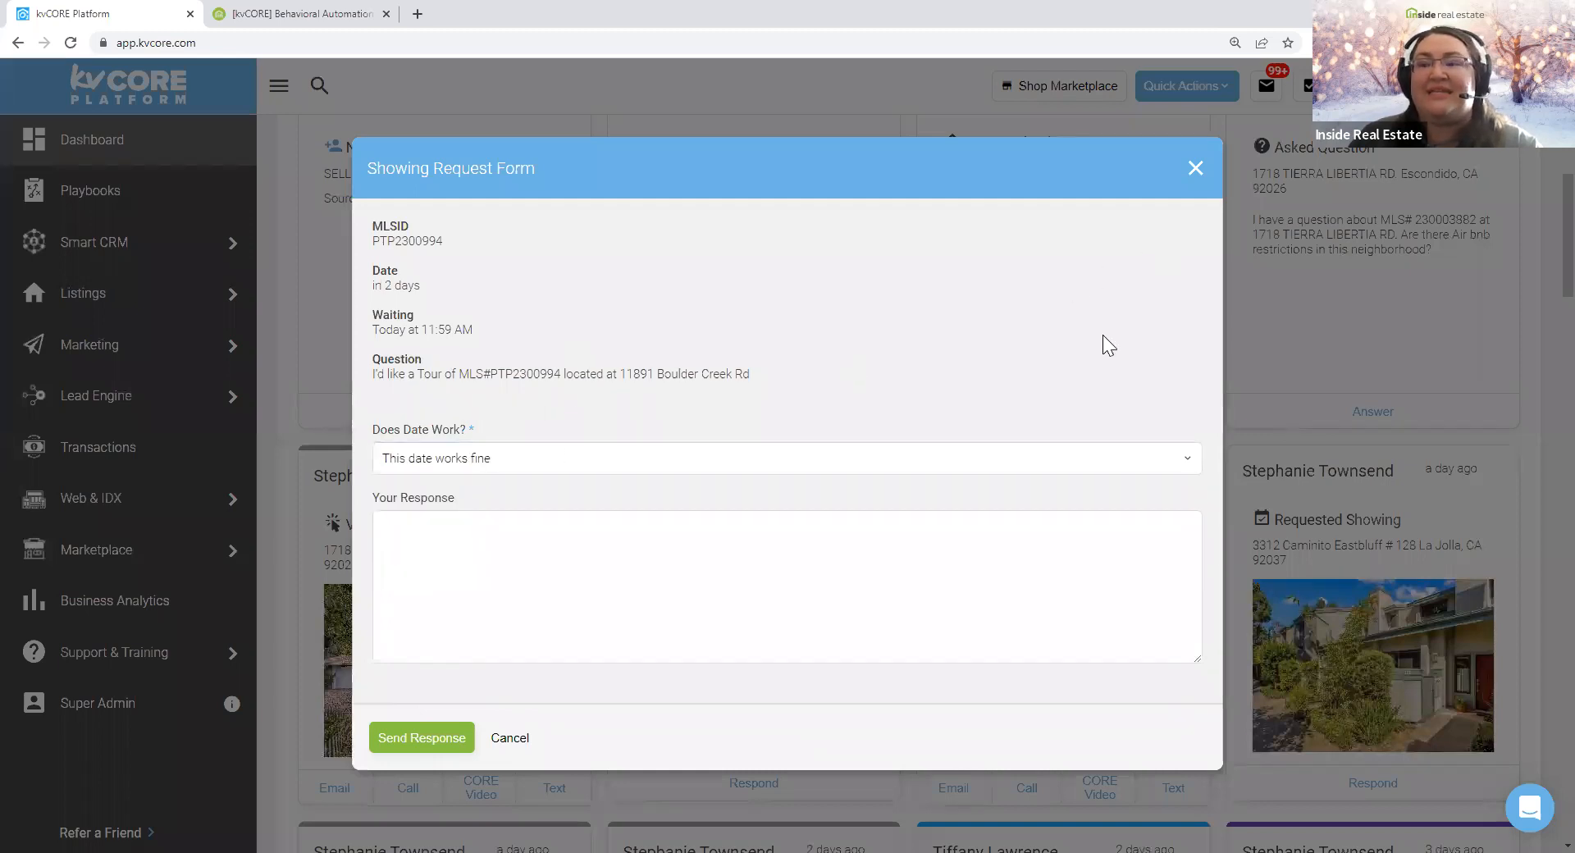
left_click(510, 740)
left_click(553, 790)
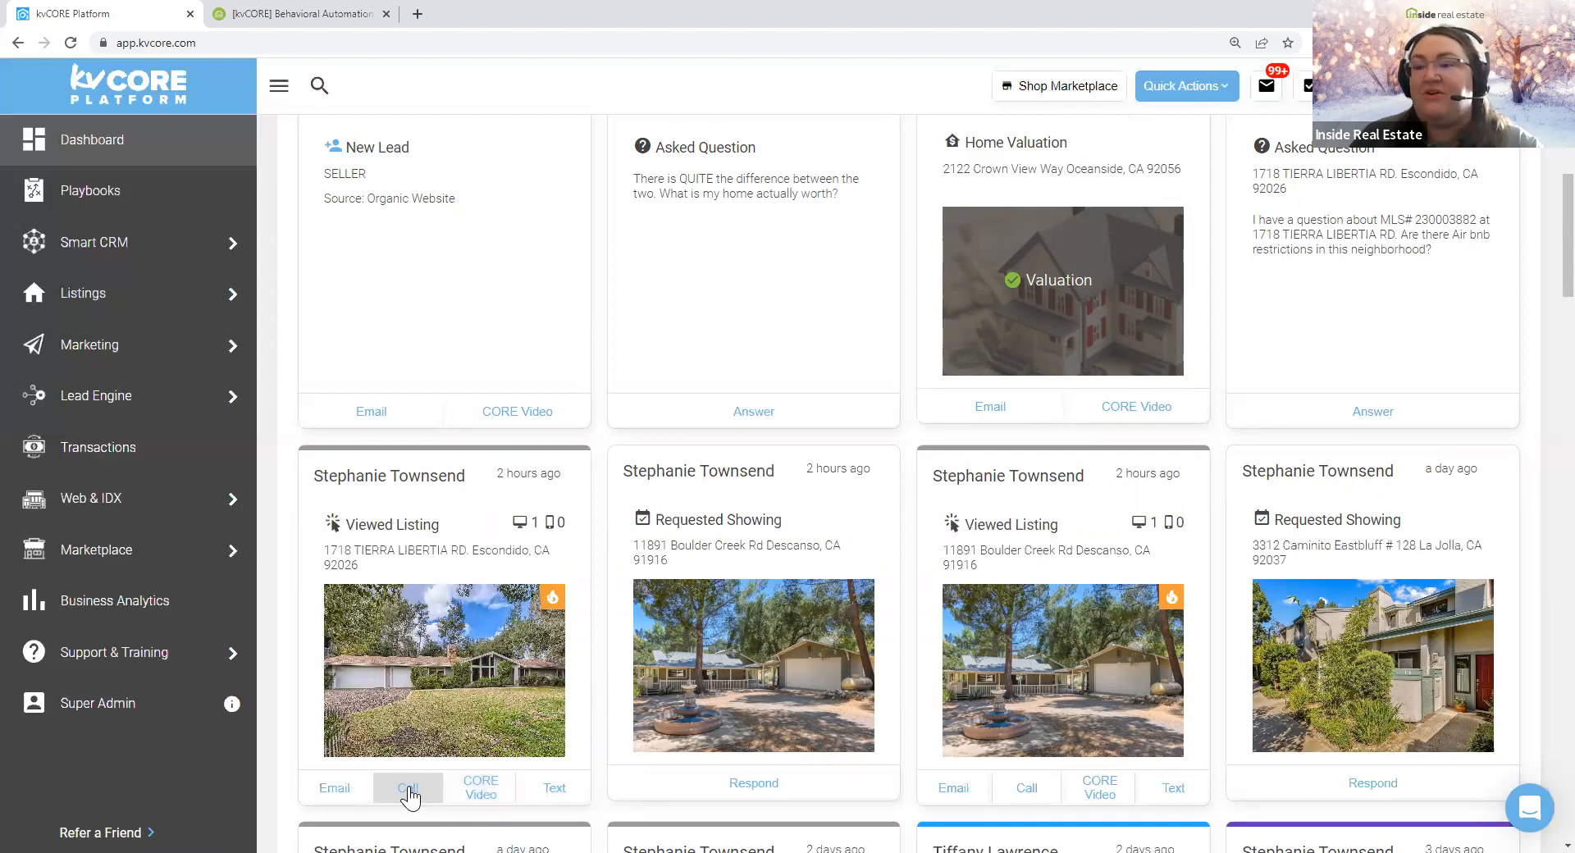
left_click(490, 794)
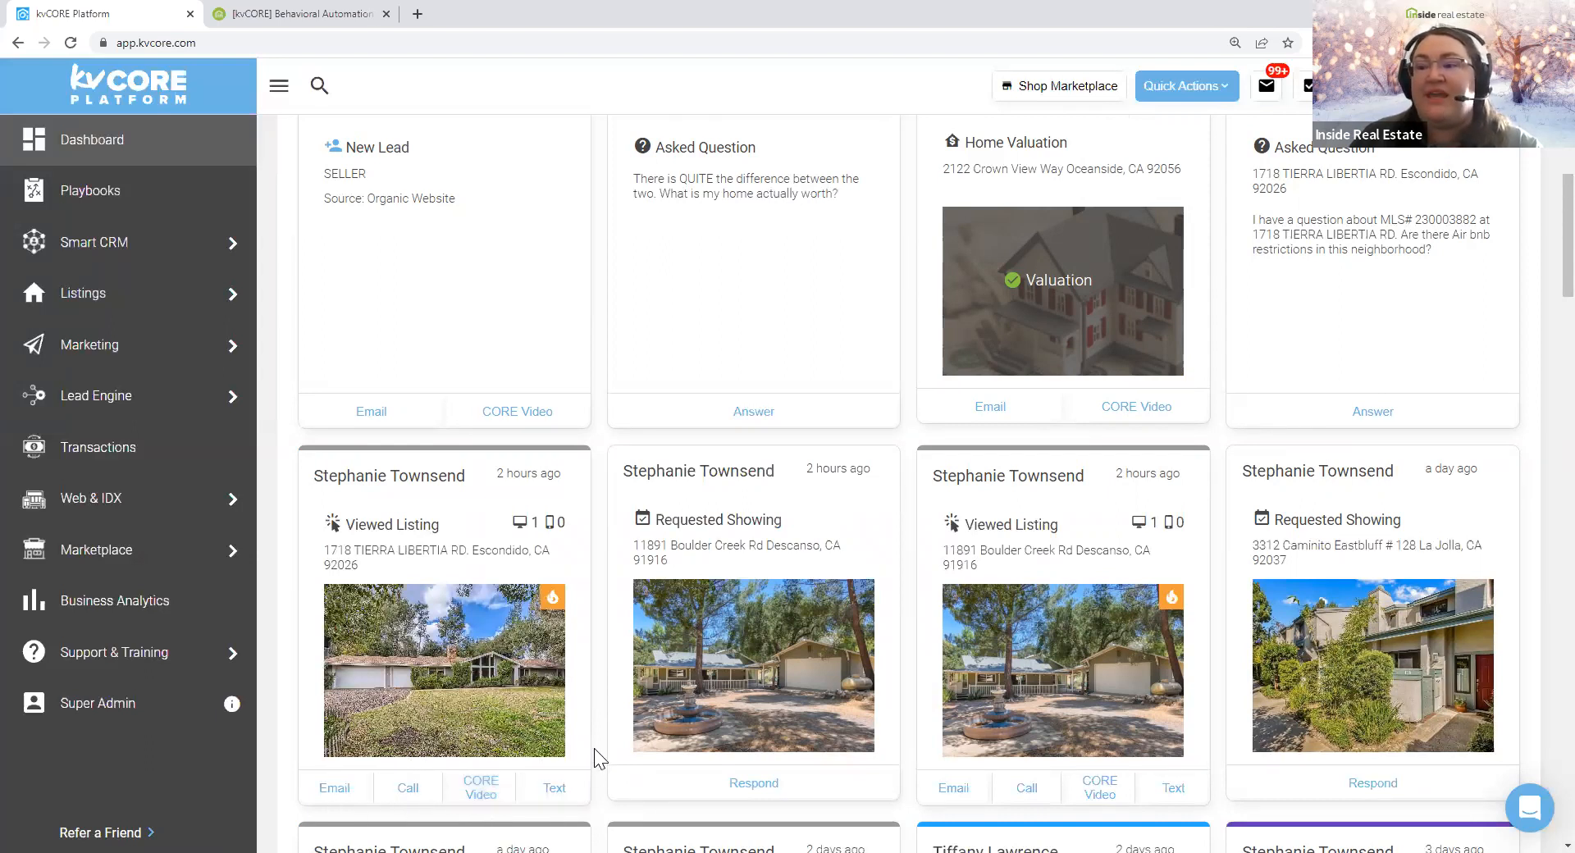
scroll(615, 747, "up", 8)
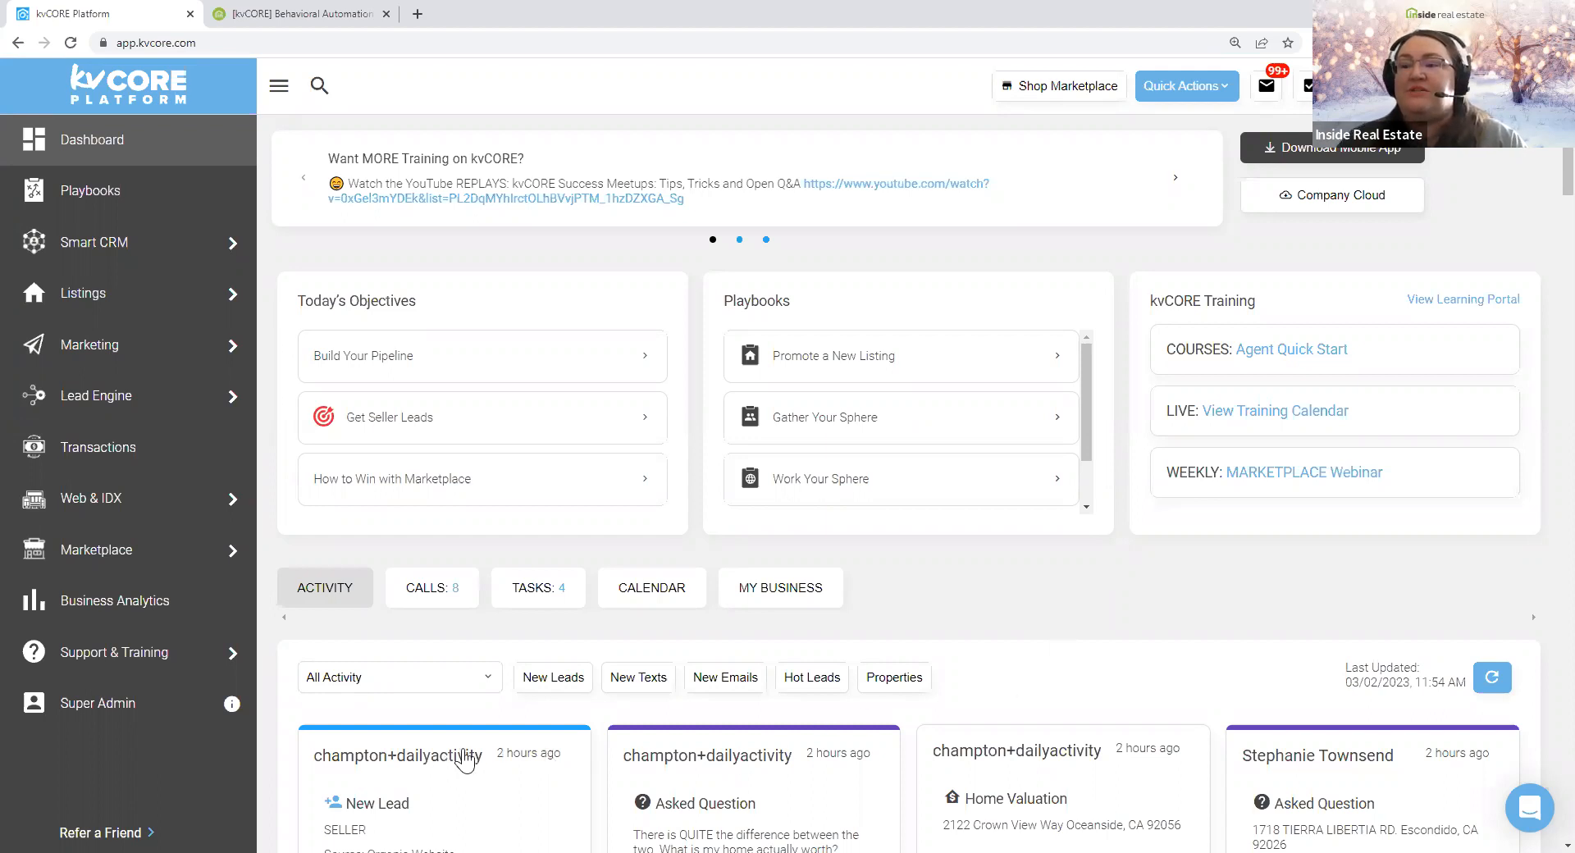
scroll(958, 681, "down", 5)
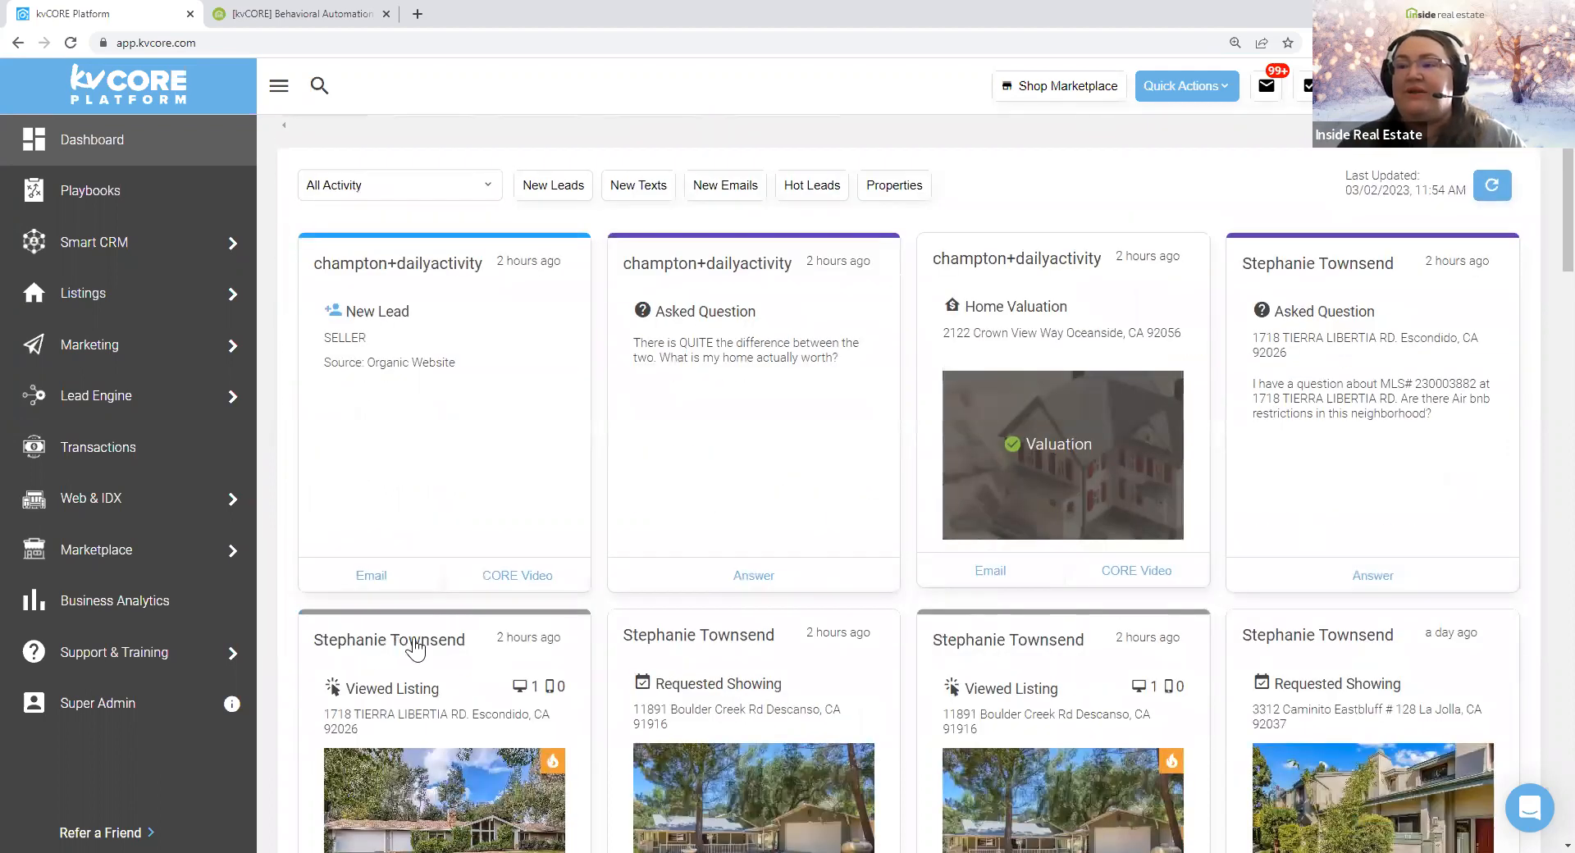
left_click(713, 687)
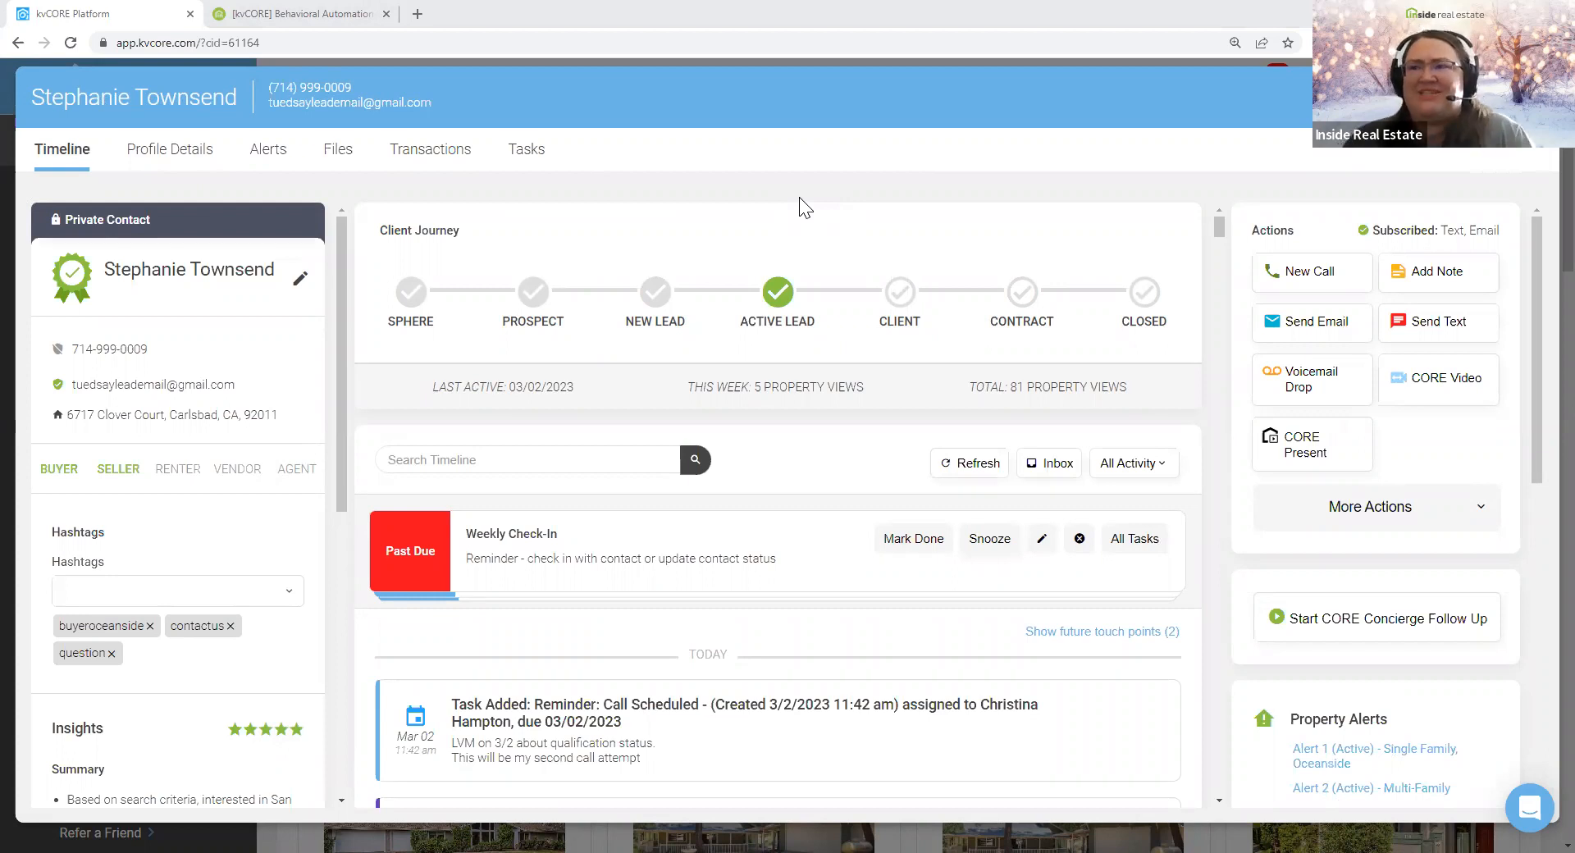
left_click_drag(738, 322, 817, 328)
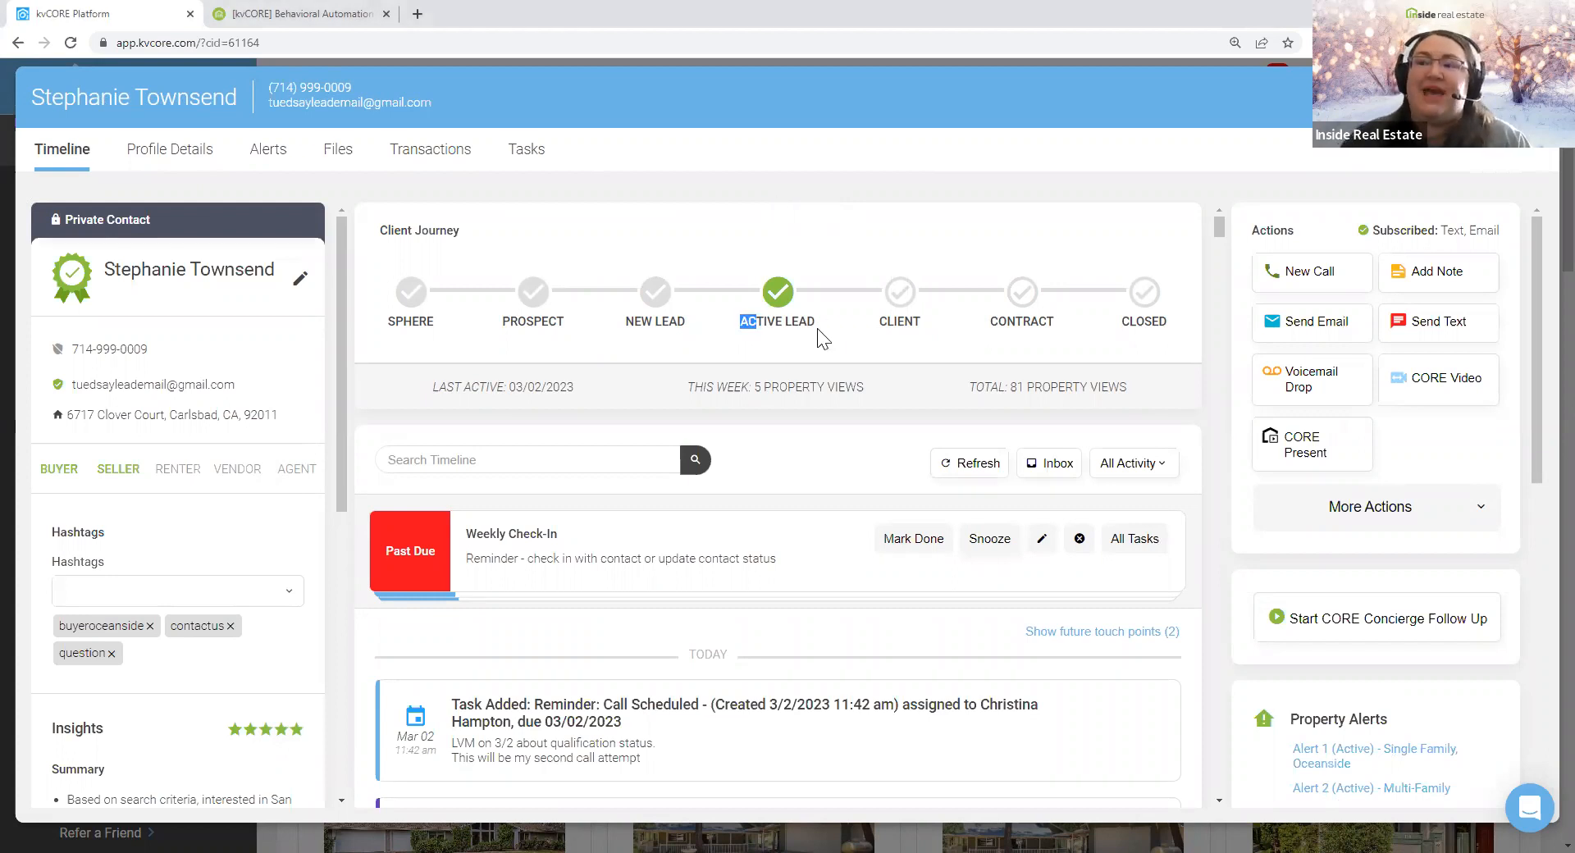
left_click(899, 297)
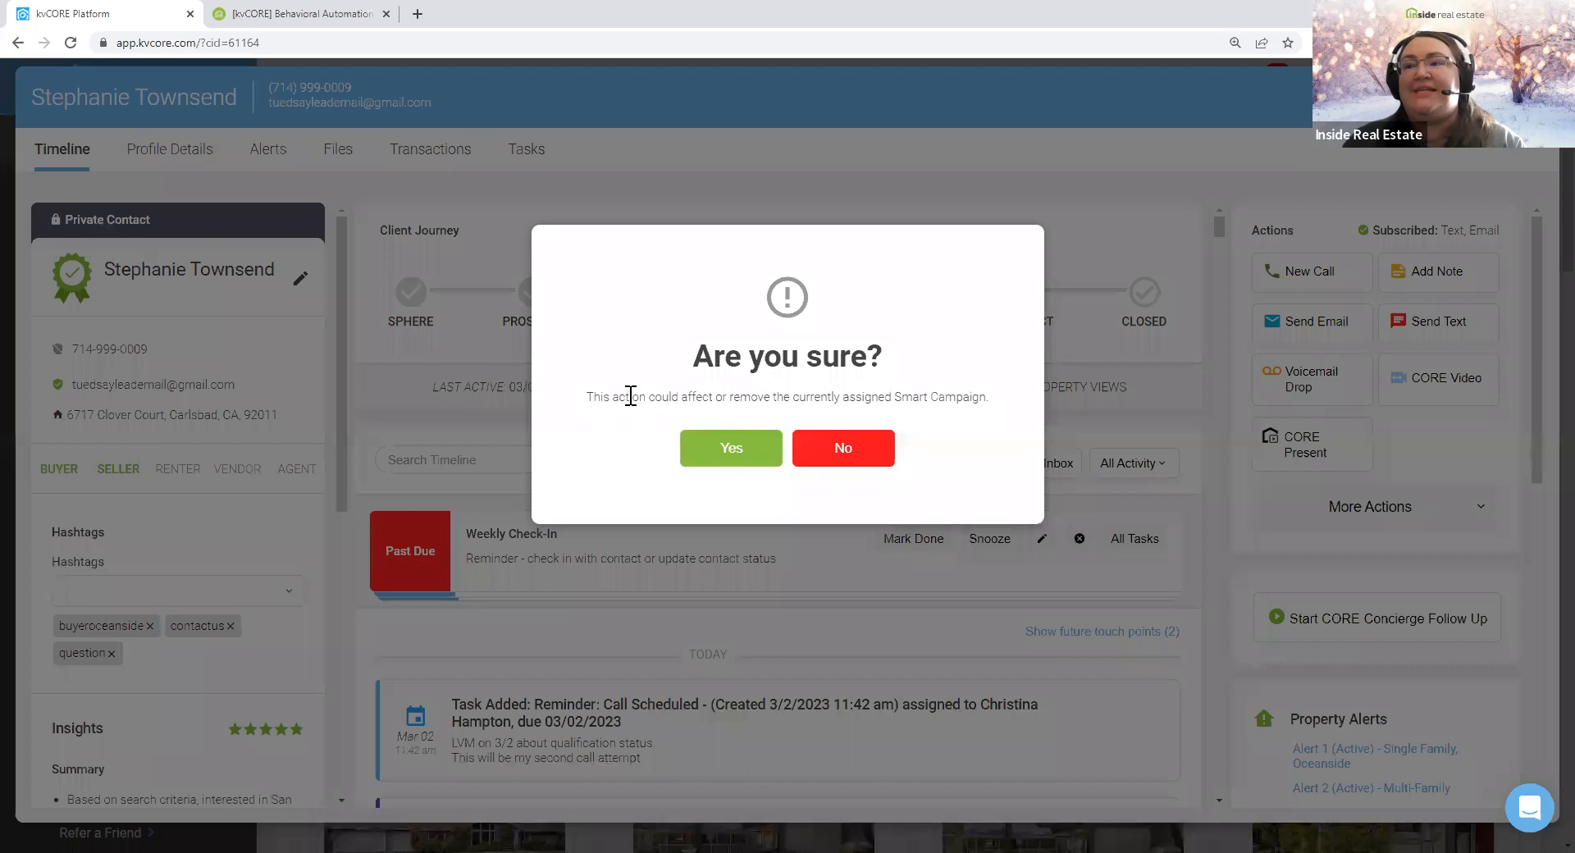
left_click_drag(587, 396, 1005, 401)
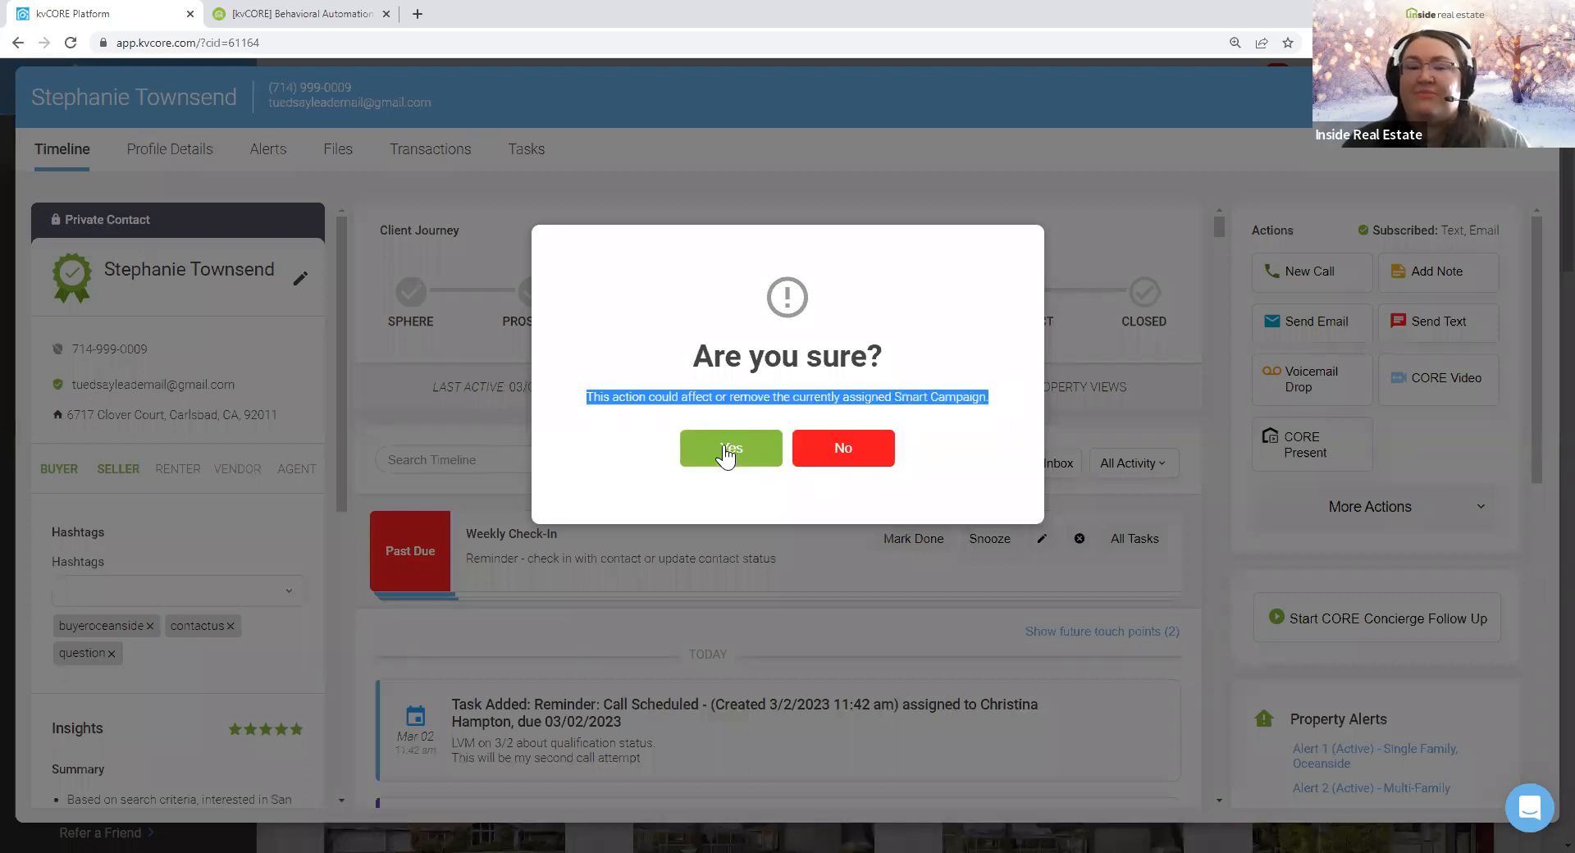
left_click(725, 448)
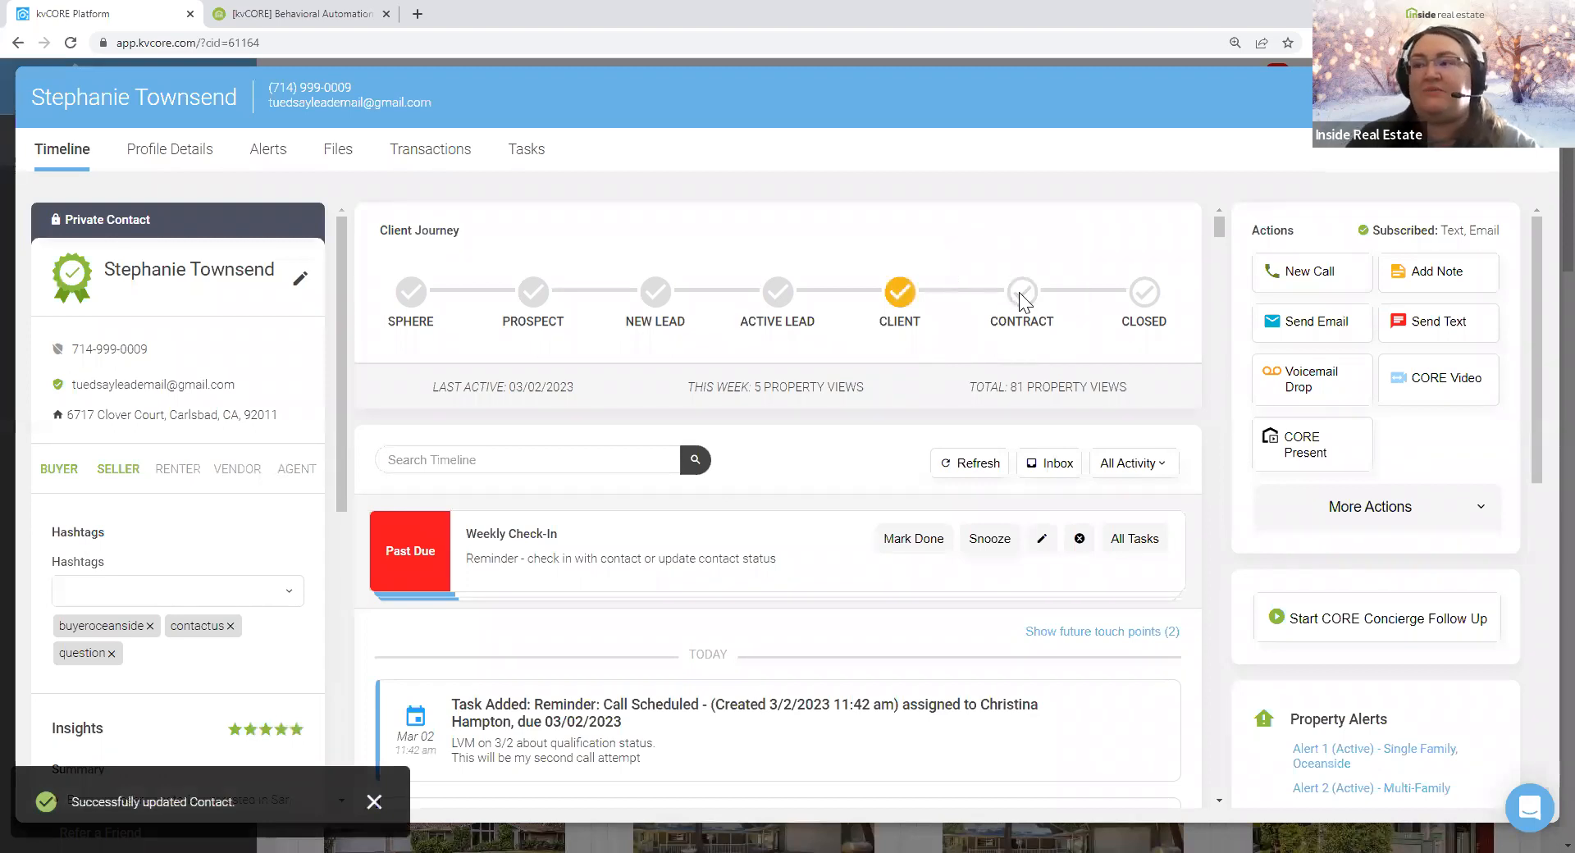
- Advance the contact's Client Journey status to Contract and from there to Closed, confirming each change
left_click(1019, 292)
left_click(722, 450)
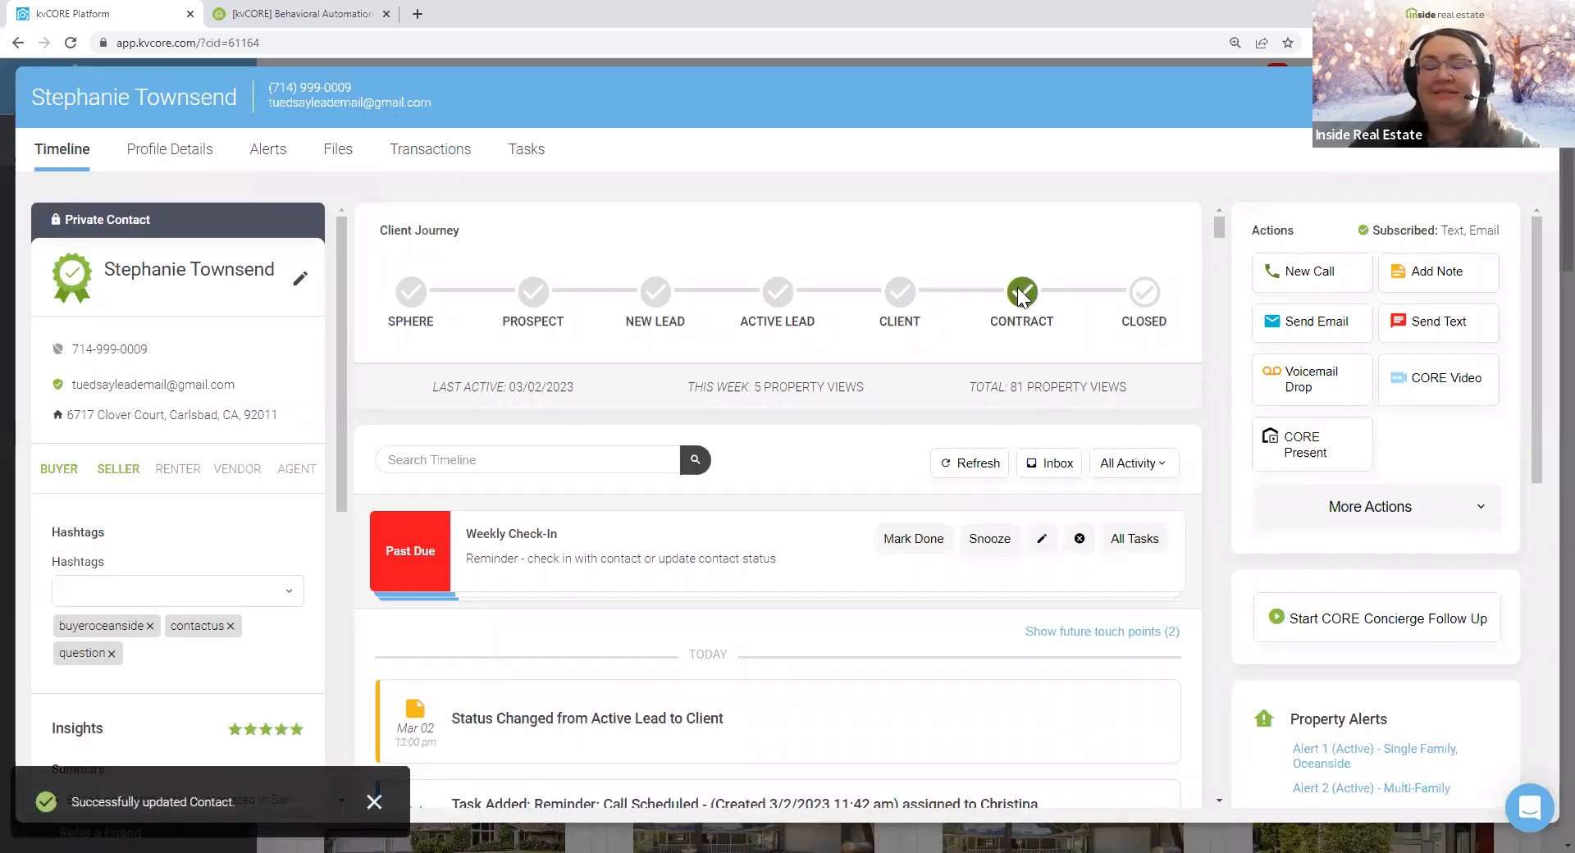
left_click(1145, 290)
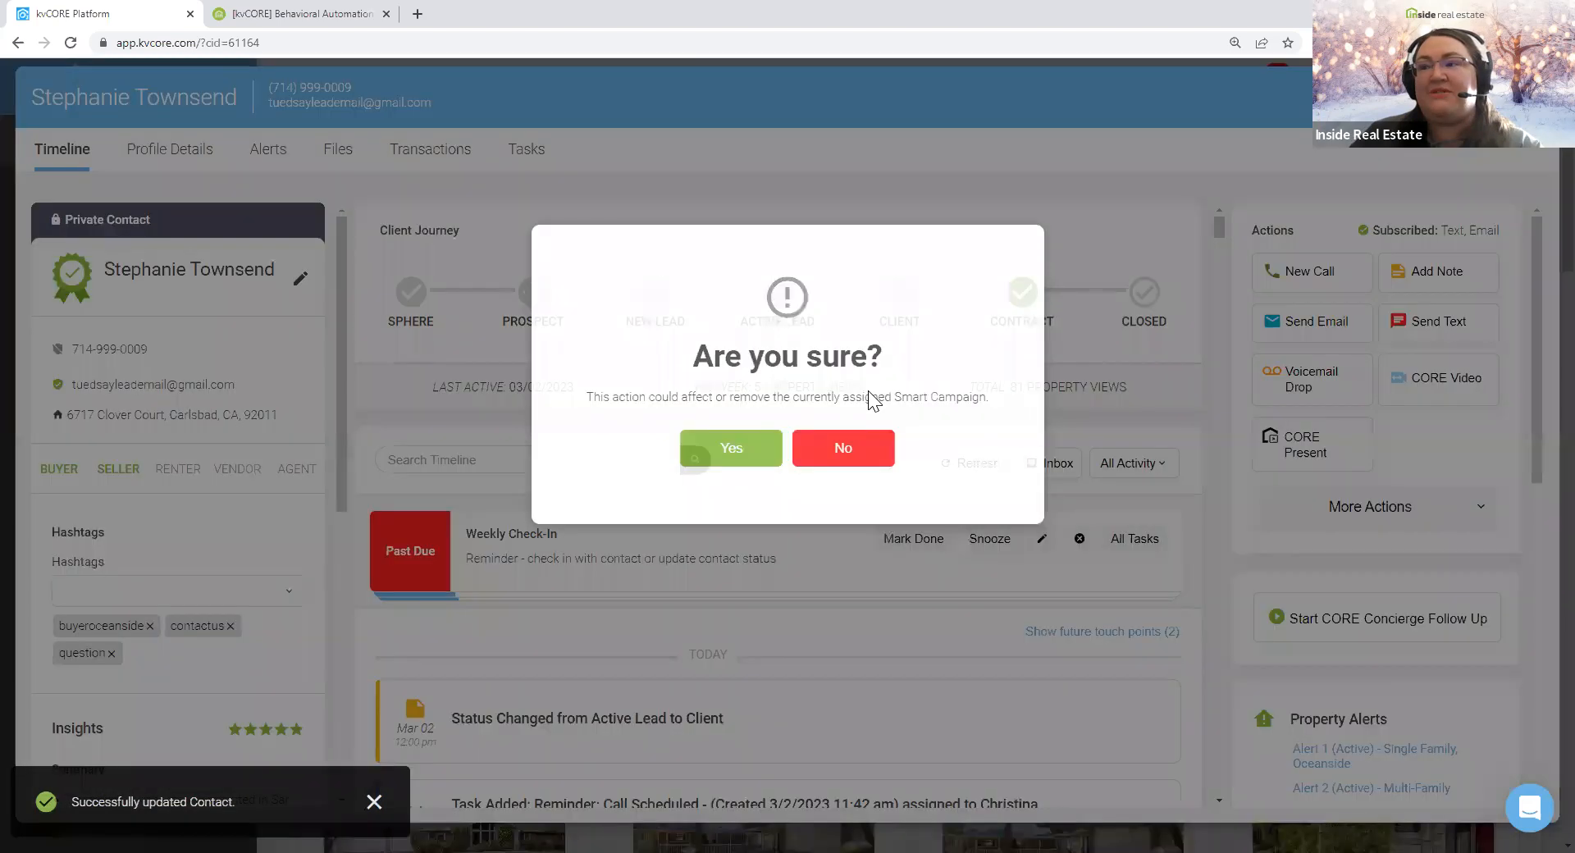
left_click_drag(892, 399, 991, 397)
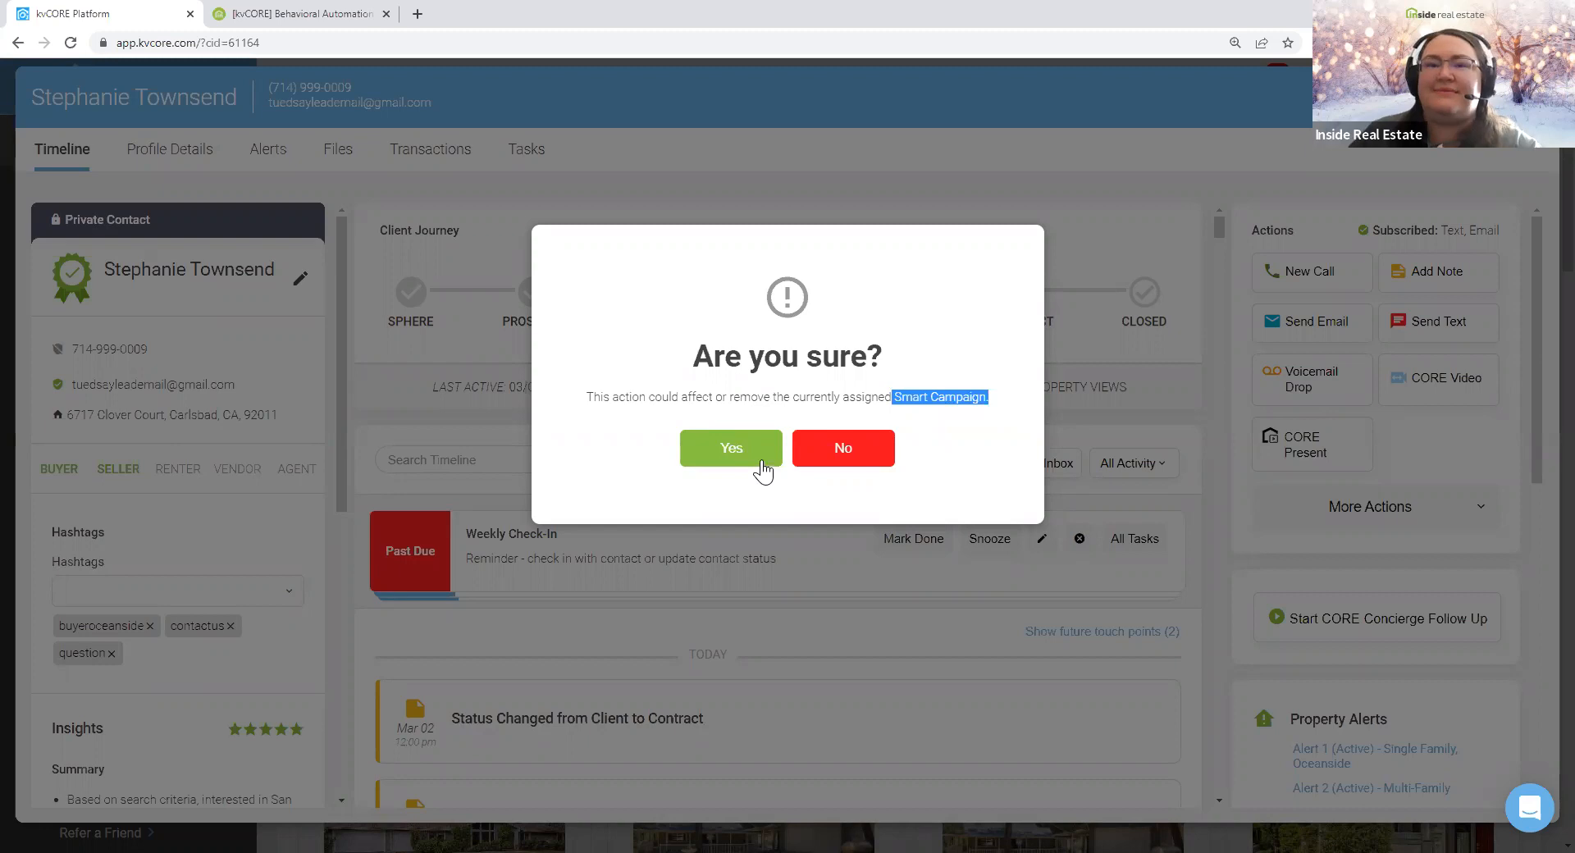
left_click(744, 466)
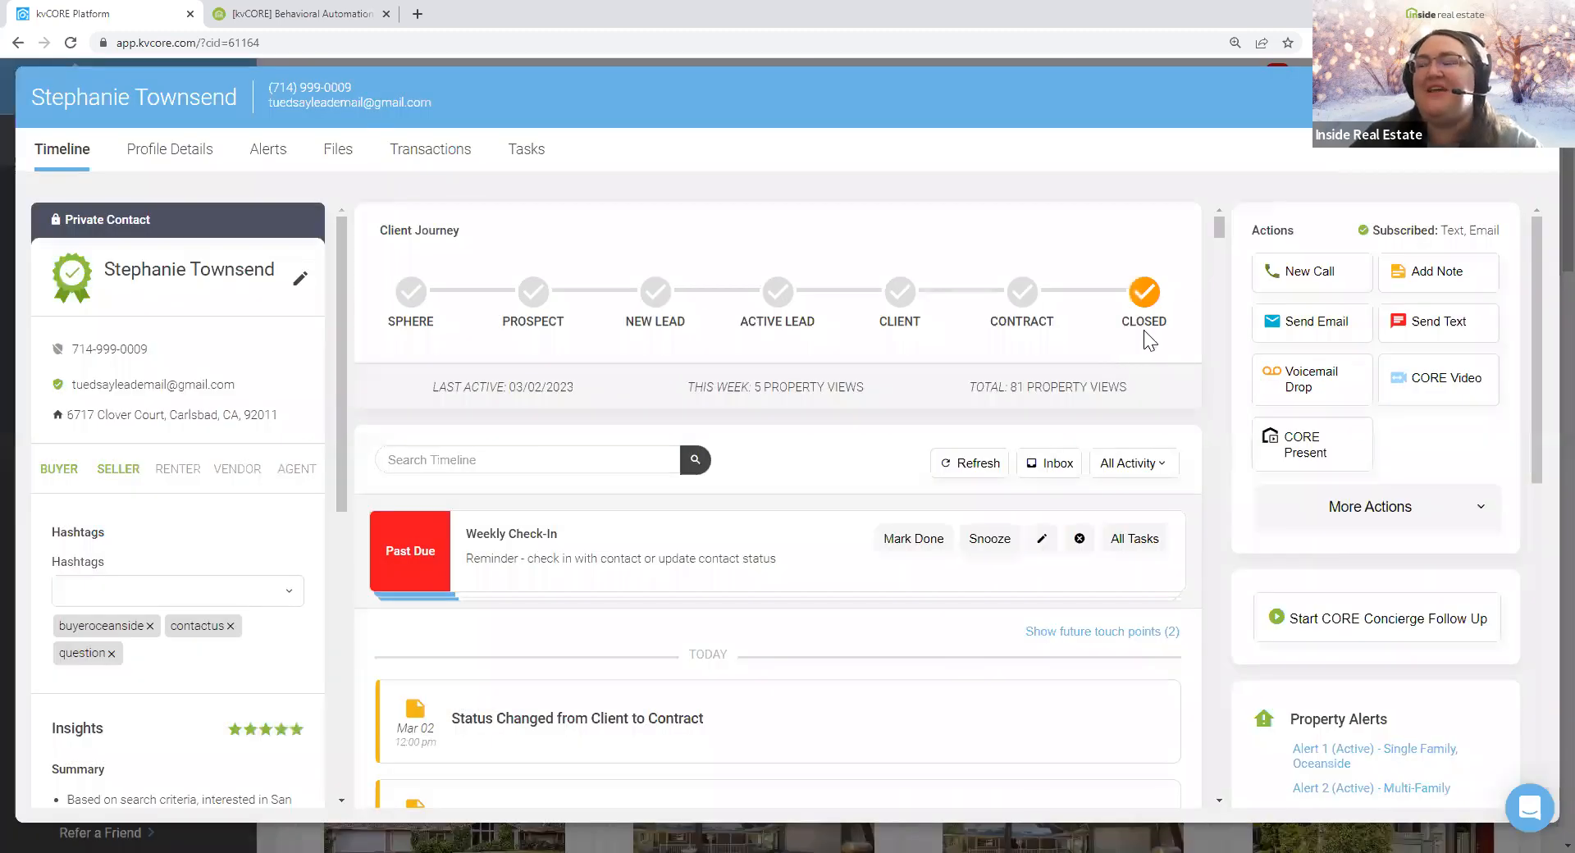
double_click(1133, 320)
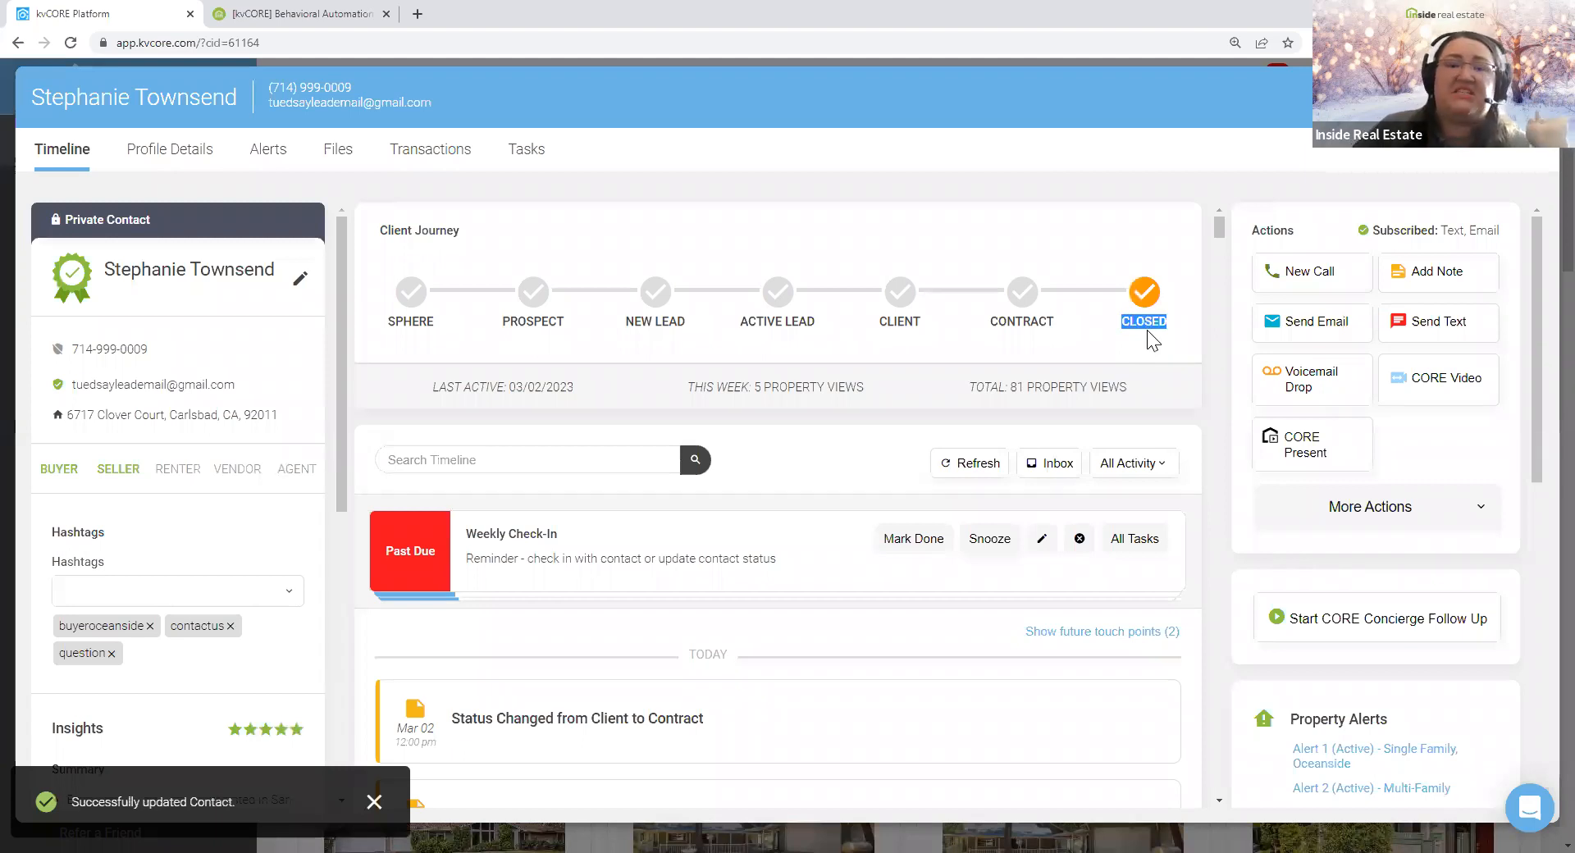
left_click(1099, 248)
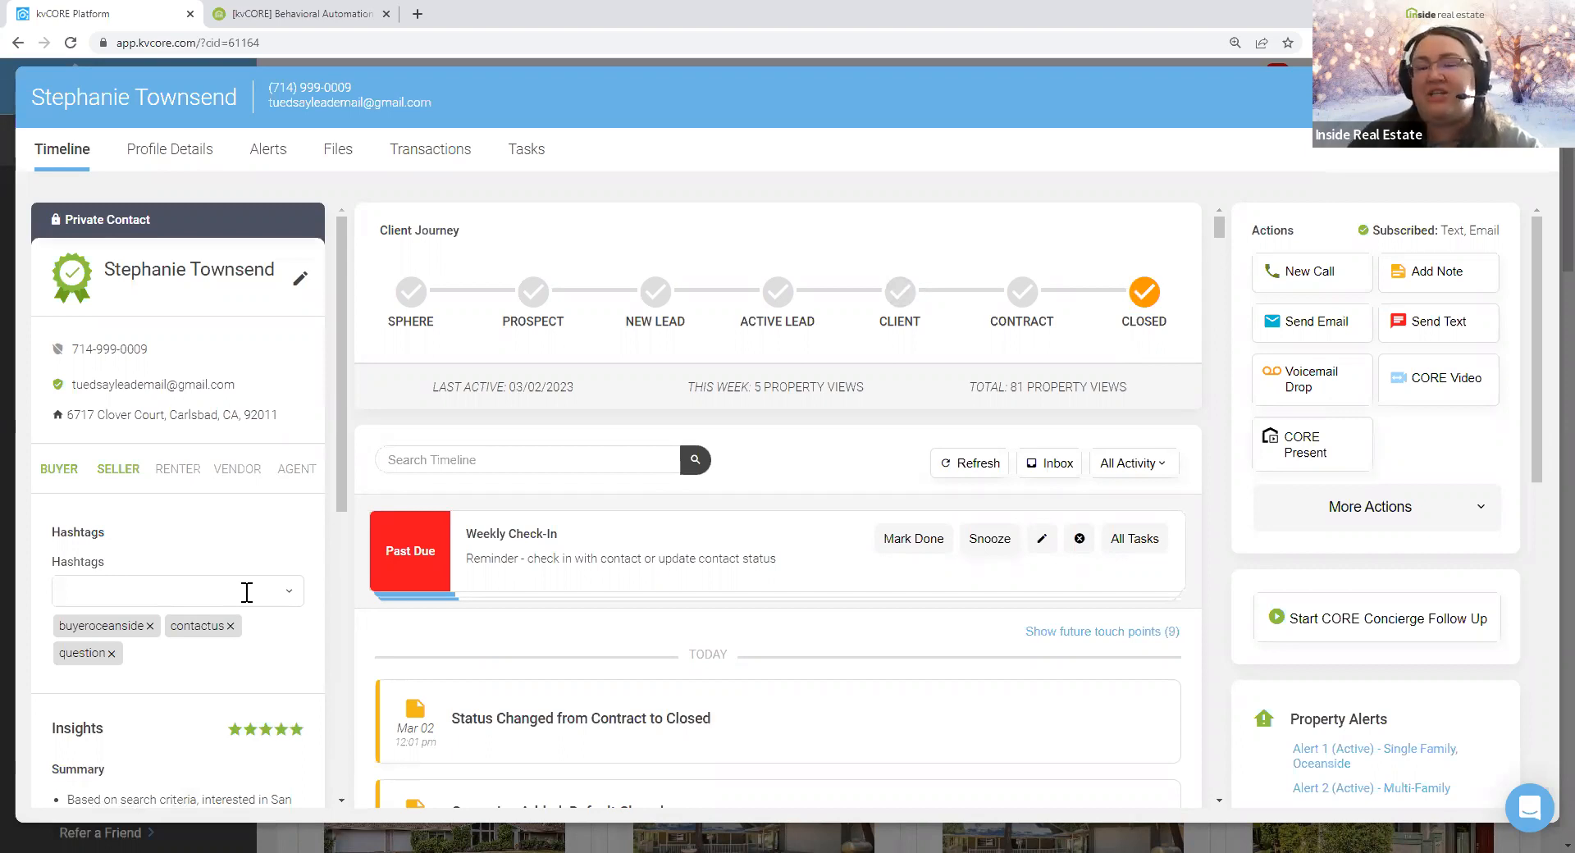
- Review the Client Journey heading and its stages, highlight New Lead, and close the contact
left_click(1444, 269)
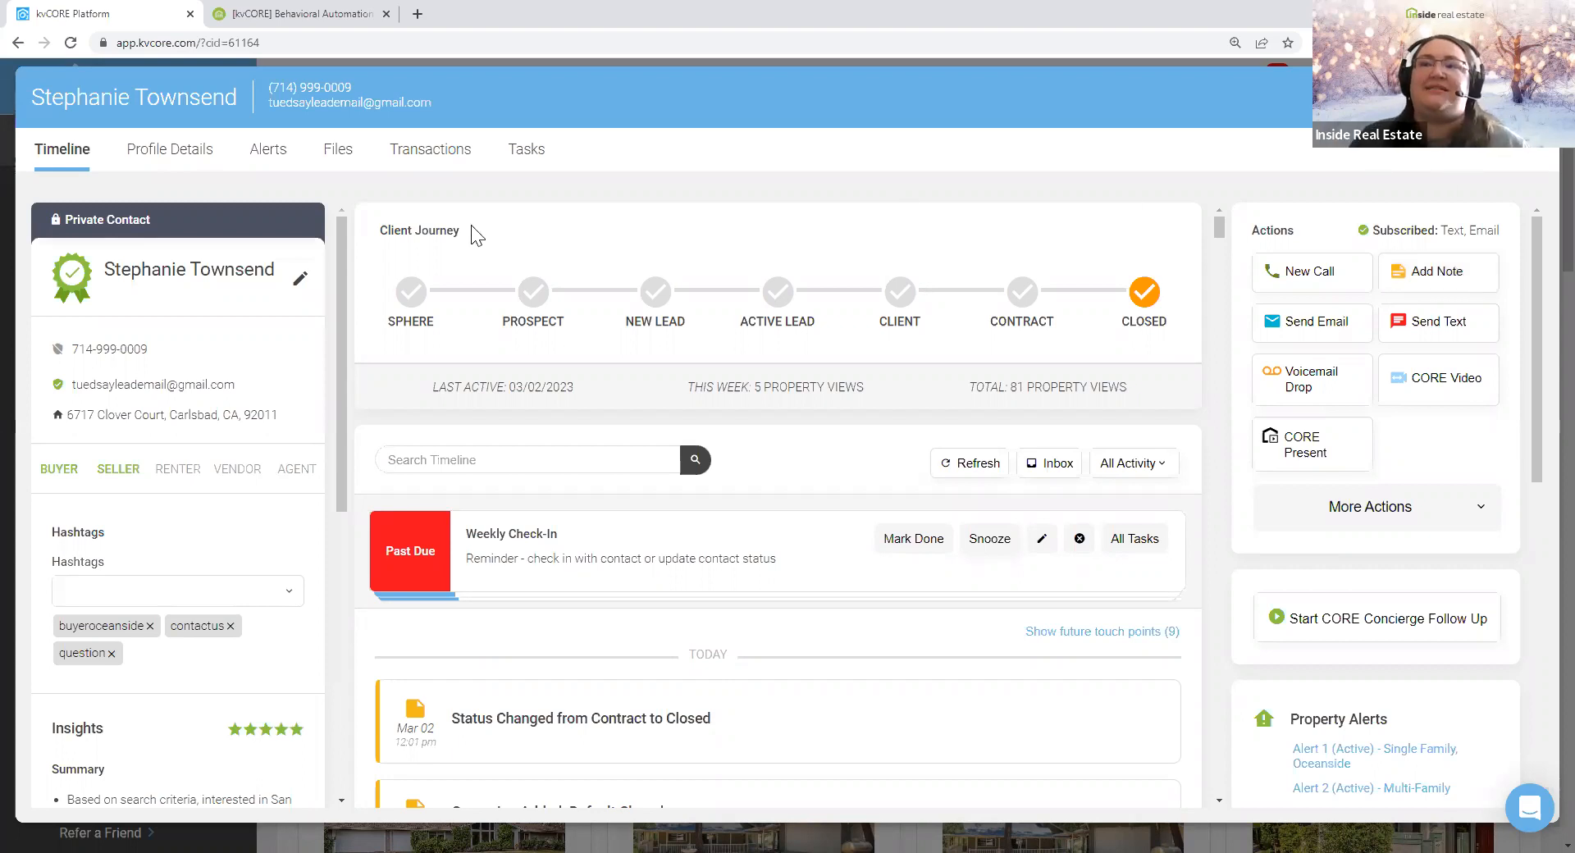
left_click_drag(379, 228, 484, 236)
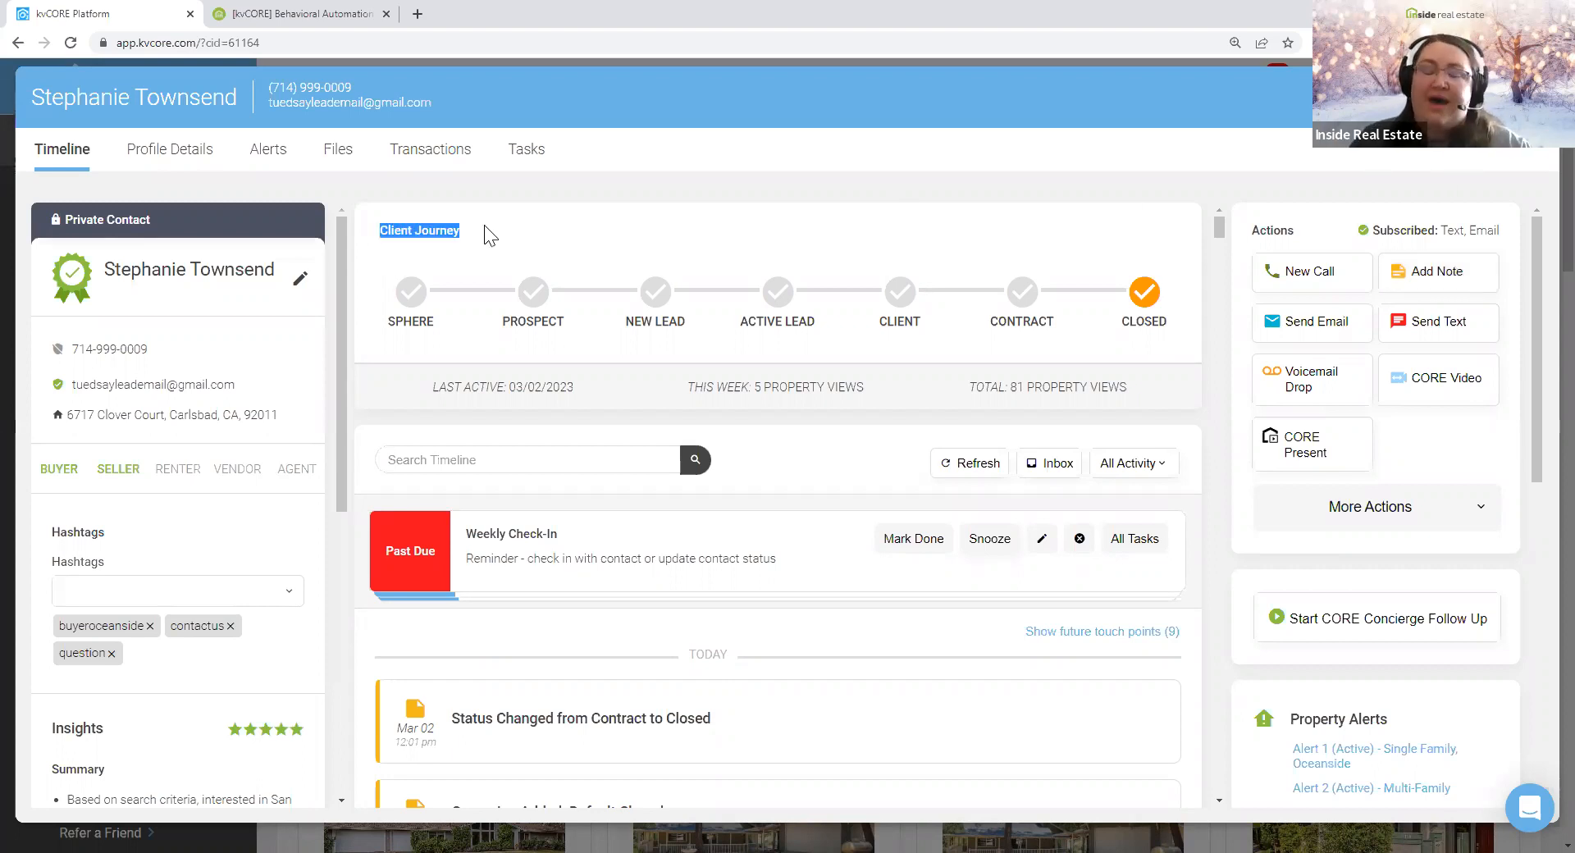
left_click(918, 237)
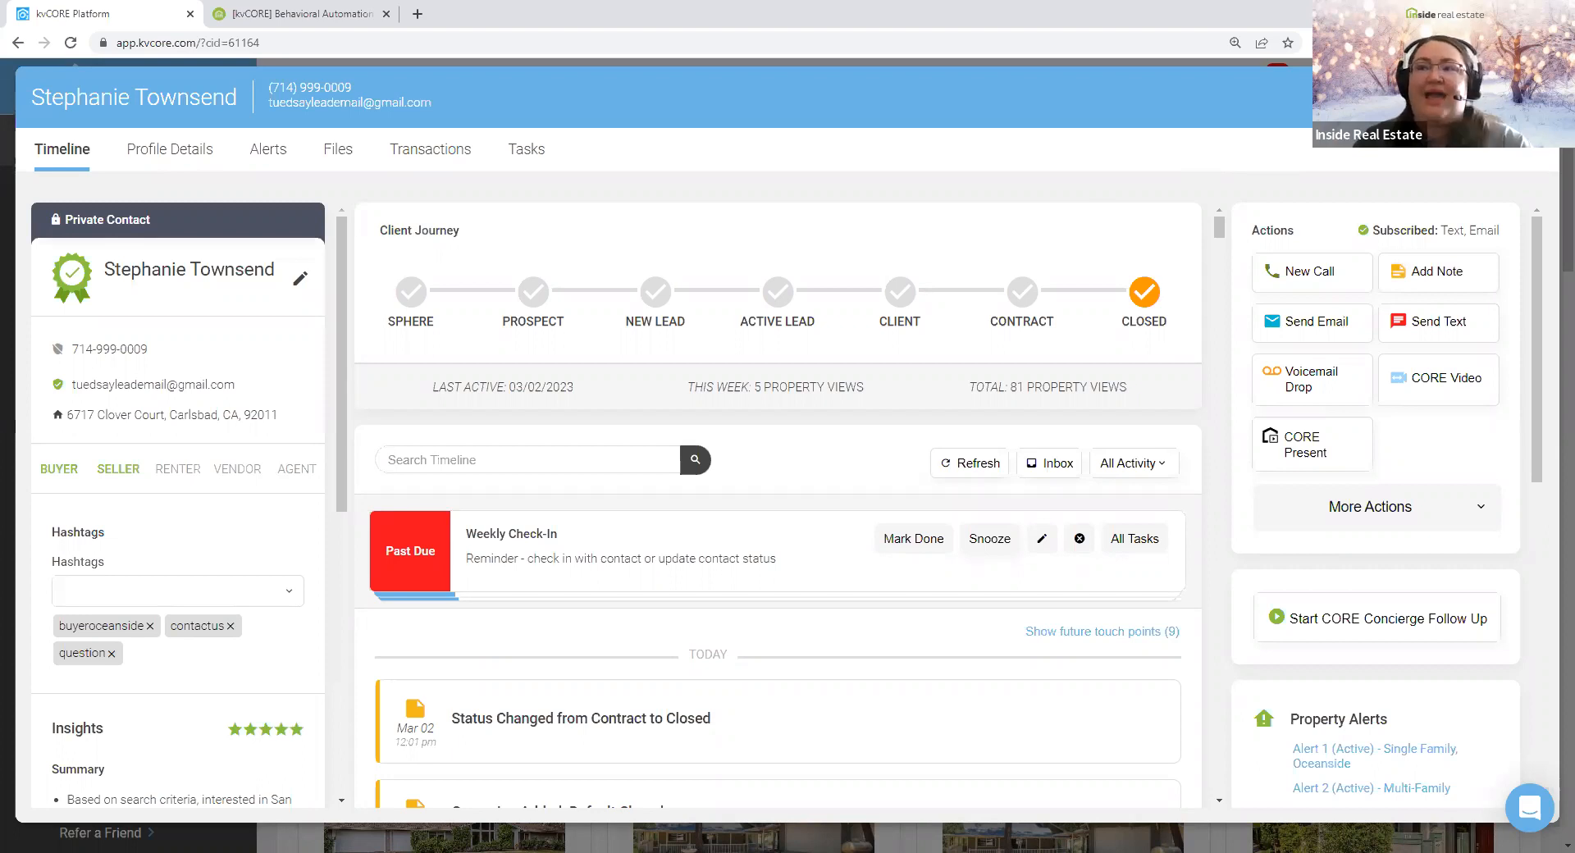
left_click_drag(742, 327, 1193, 292)
left_click(1262, 152)
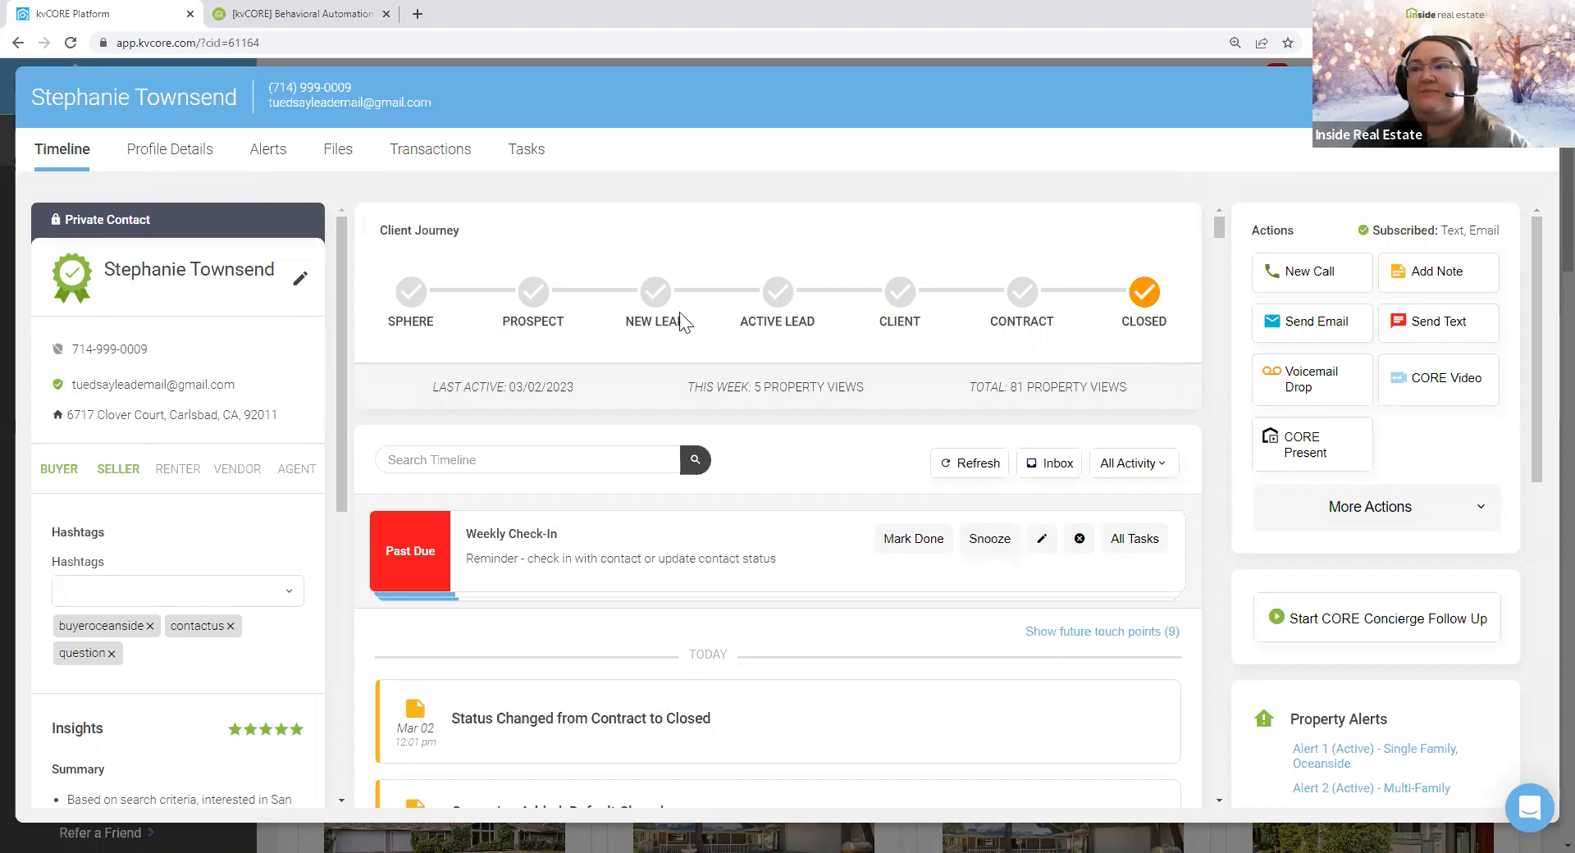
left_click_drag(633, 321, 689, 326)
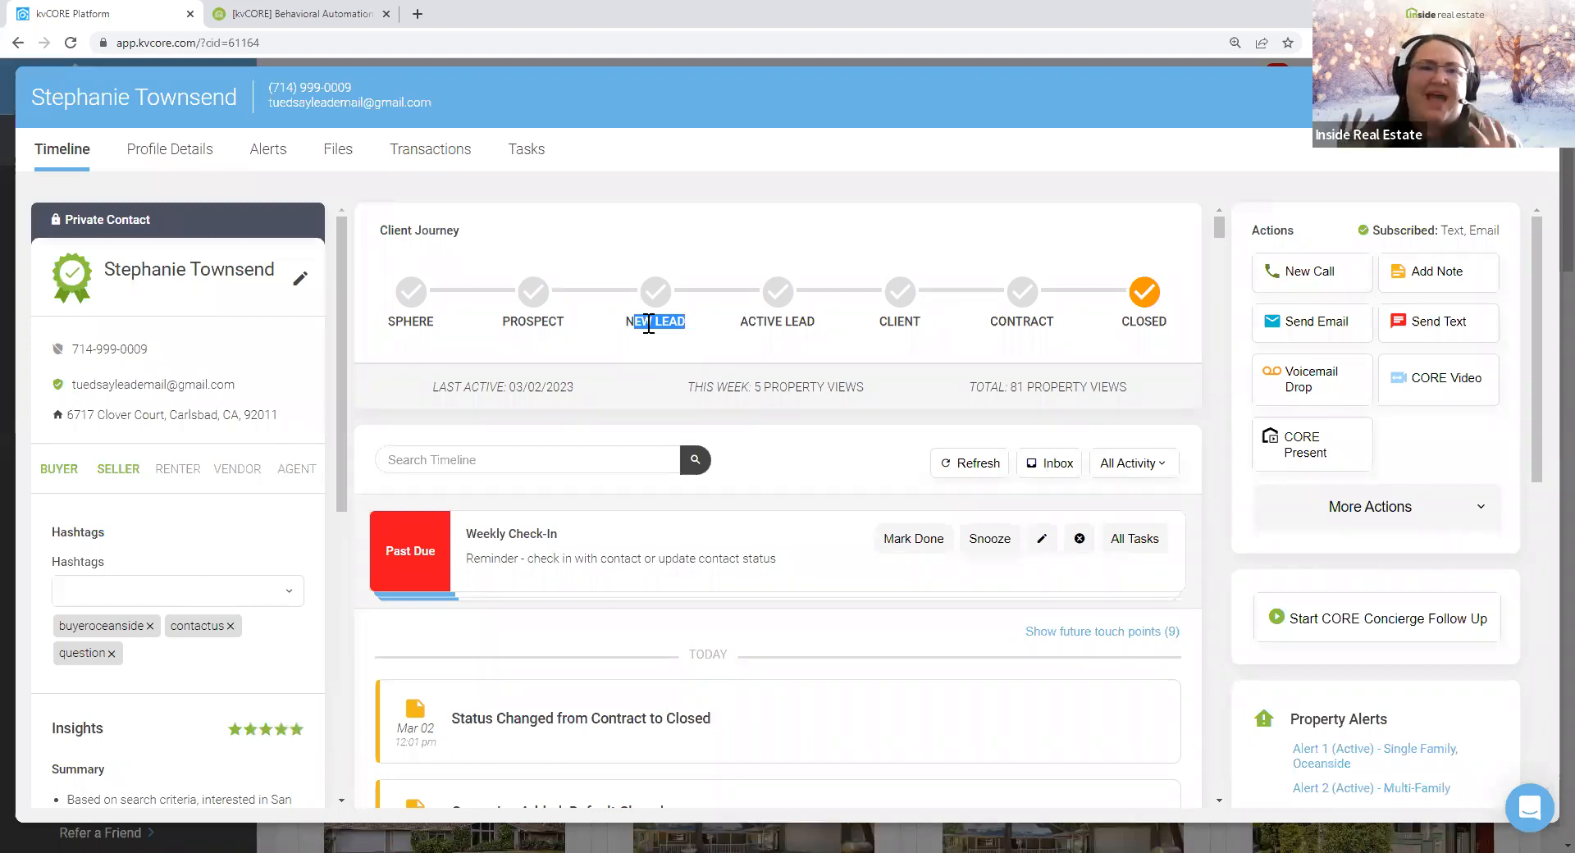
left_click(1530, 96)
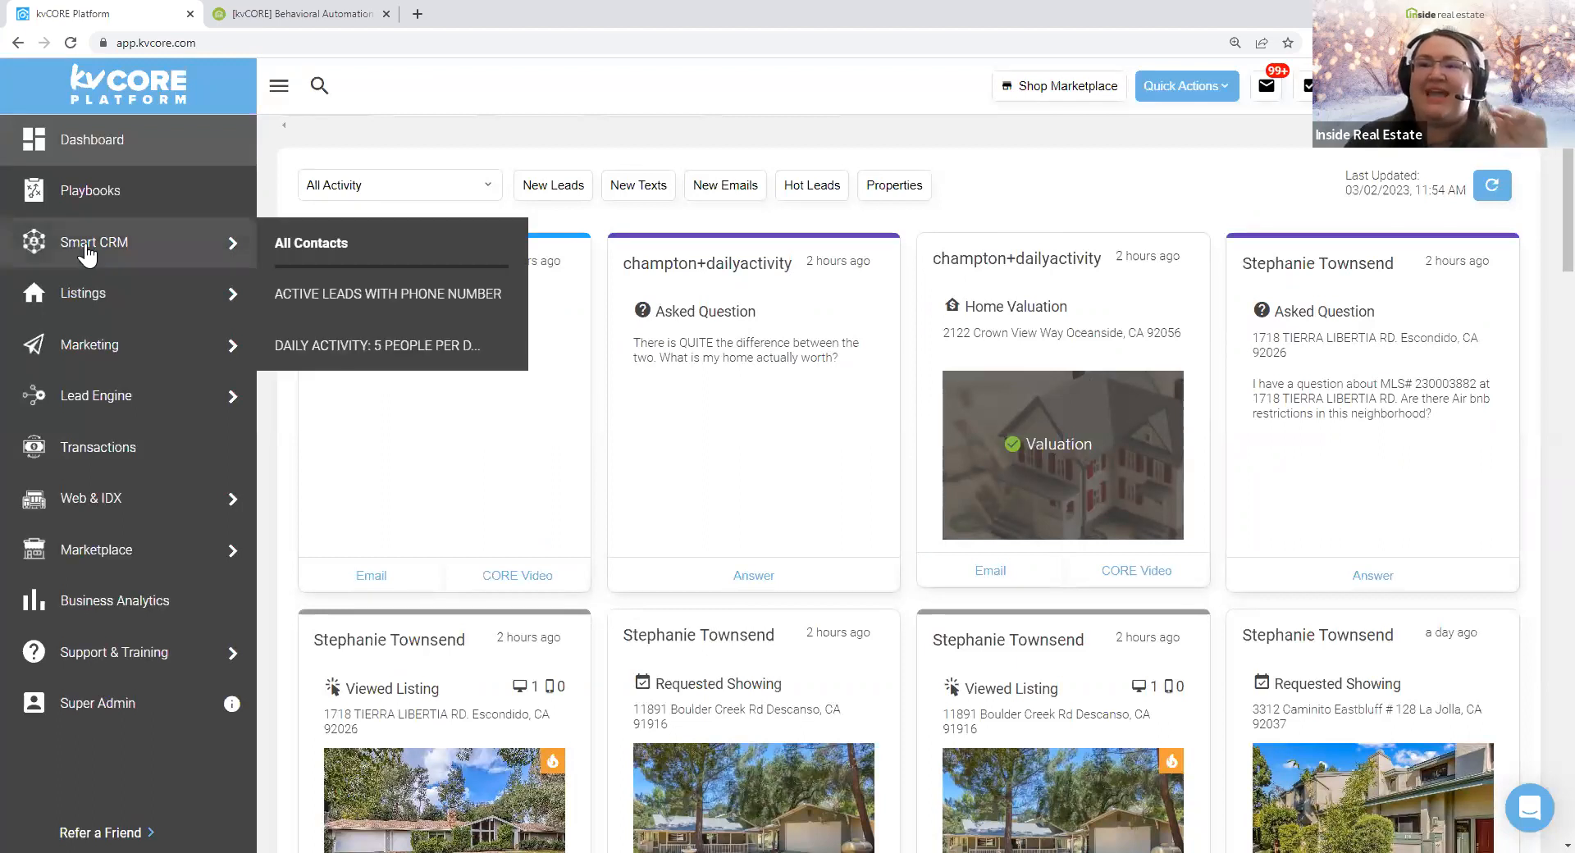
- Open the Smart CRM list of all contacts and highlight its page heading
left_click(87, 255)
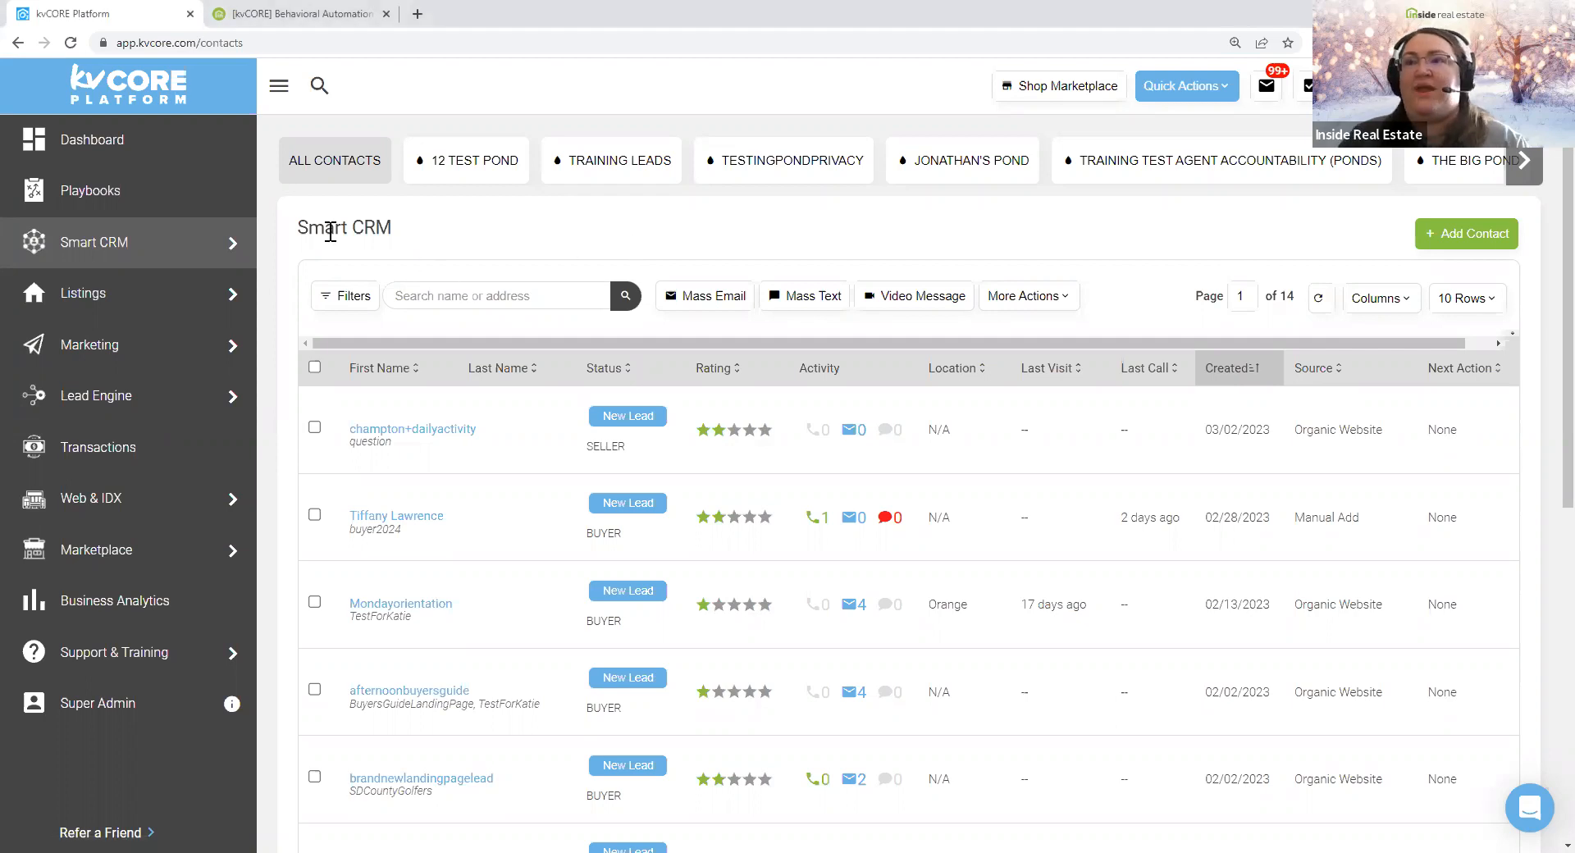
left_click_drag(295, 226, 410, 236)
key("ctrl")
key("ctrl")
key("ctrl")
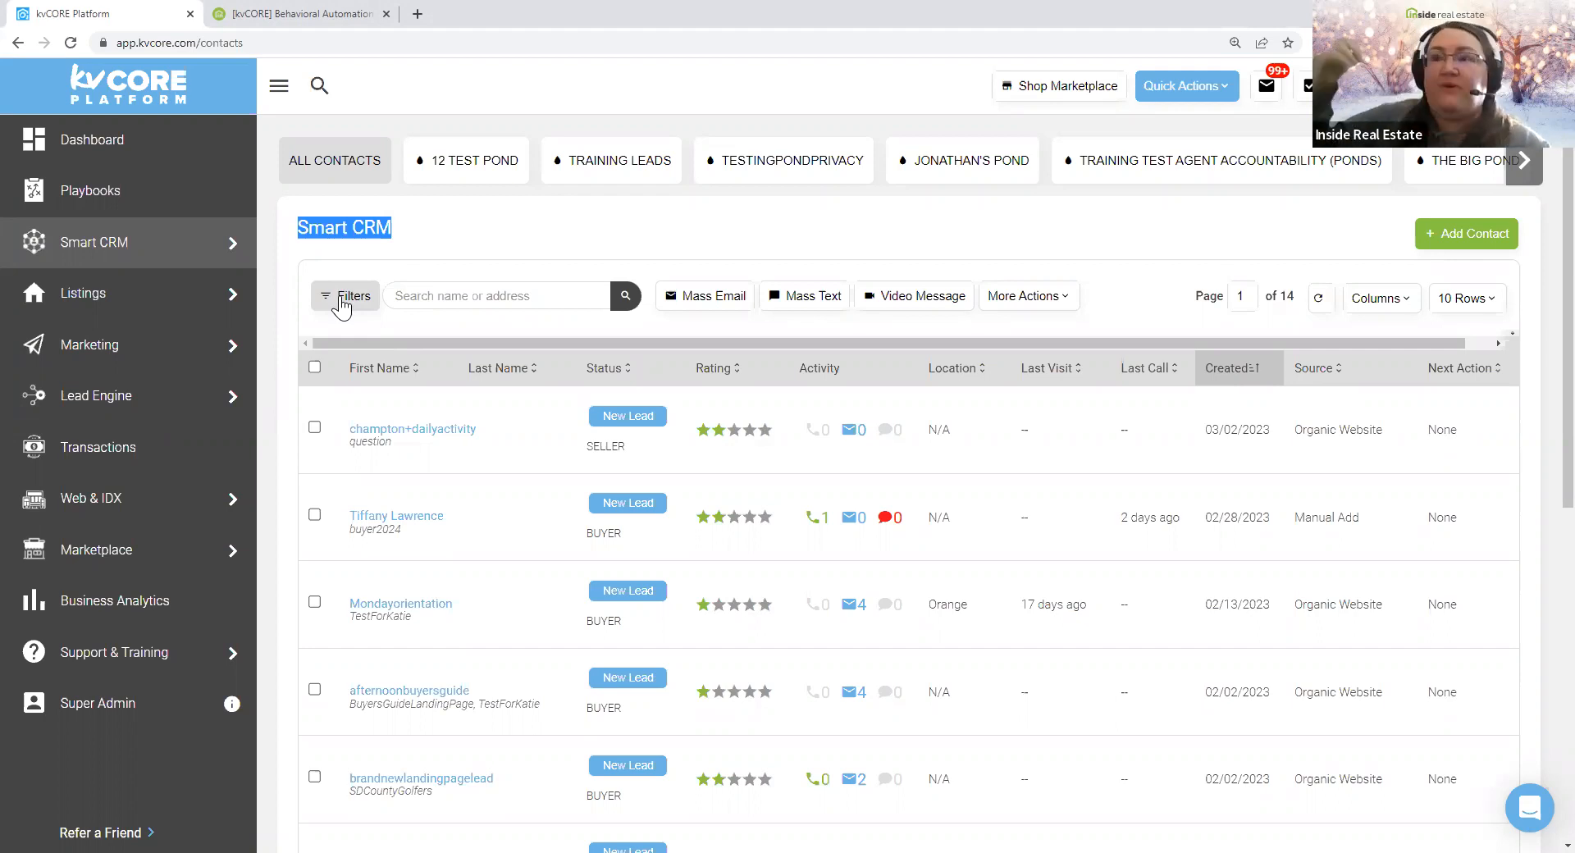
left_click(1047, 246)
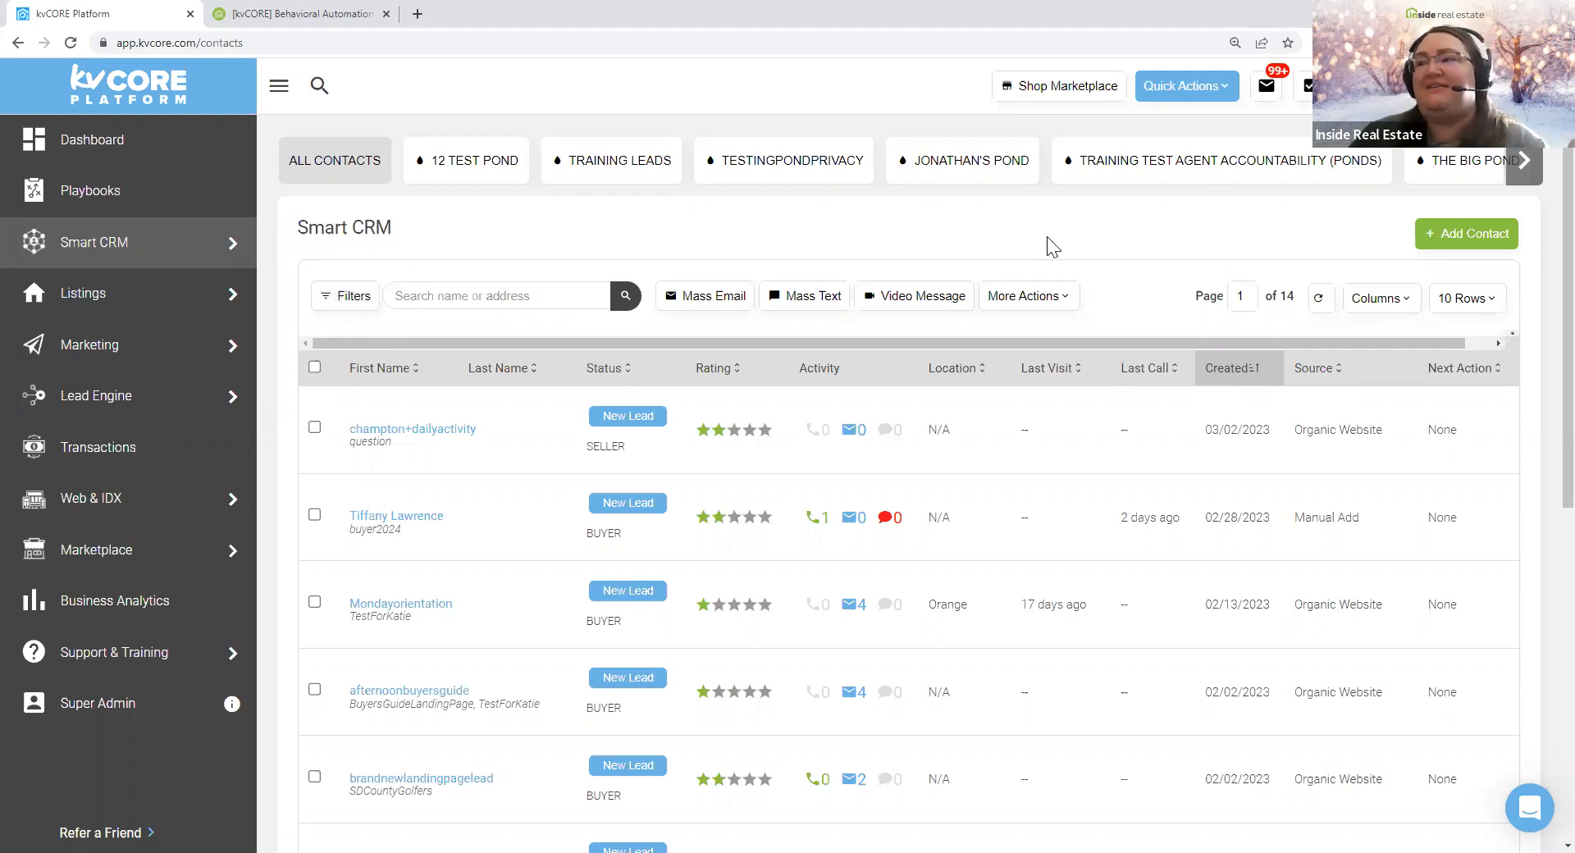
- Sort the contacts by Last Call with the most recent first, reverse the order, and review the list for contacts never called
left_click(1143, 369)
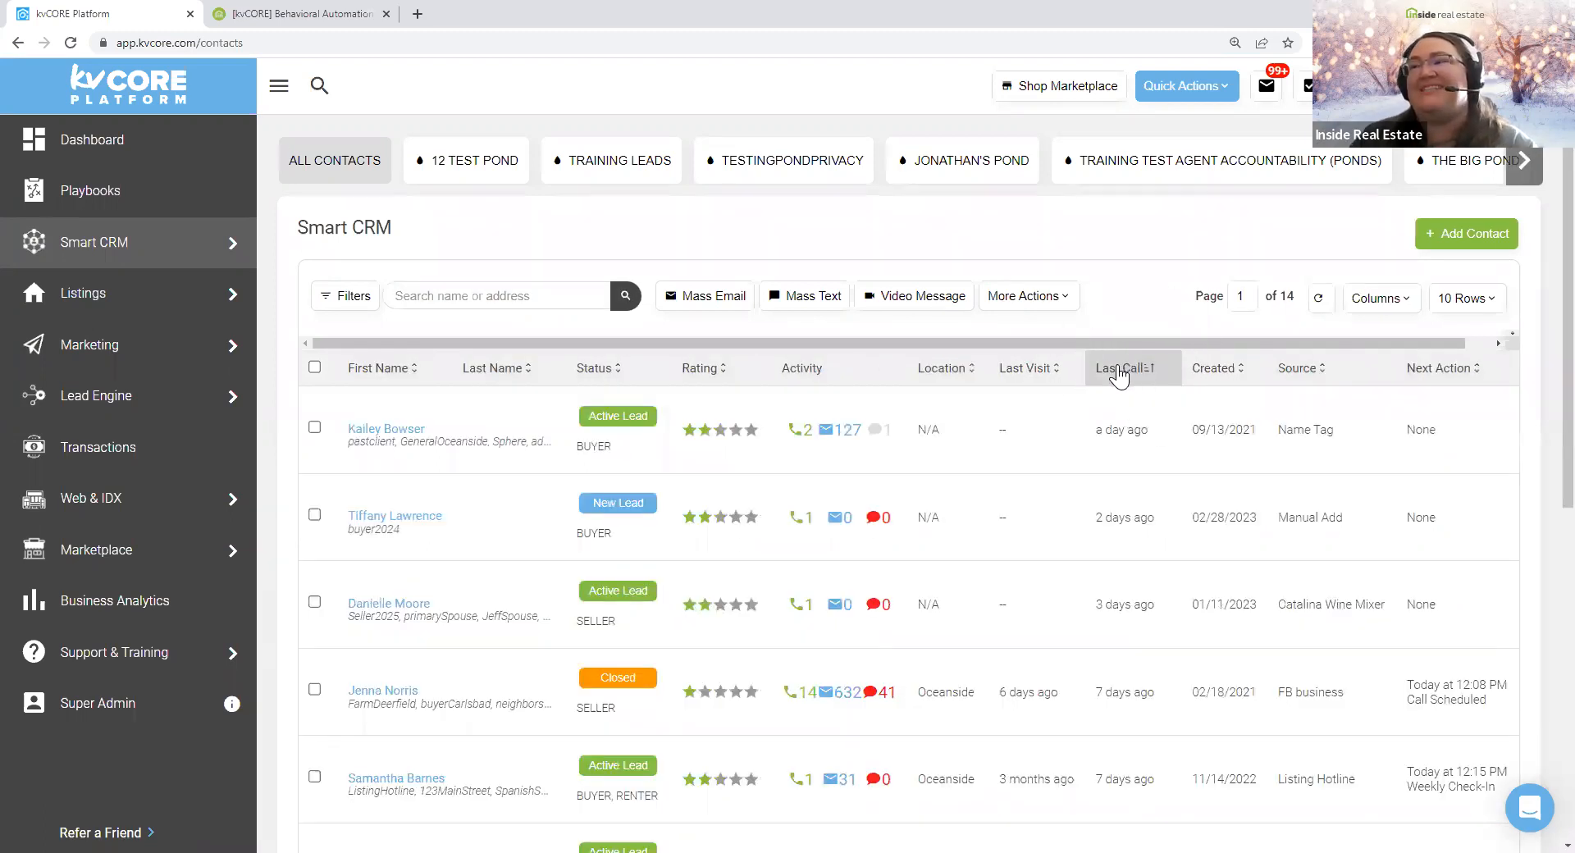
left_click_drag(1097, 427, 1164, 515)
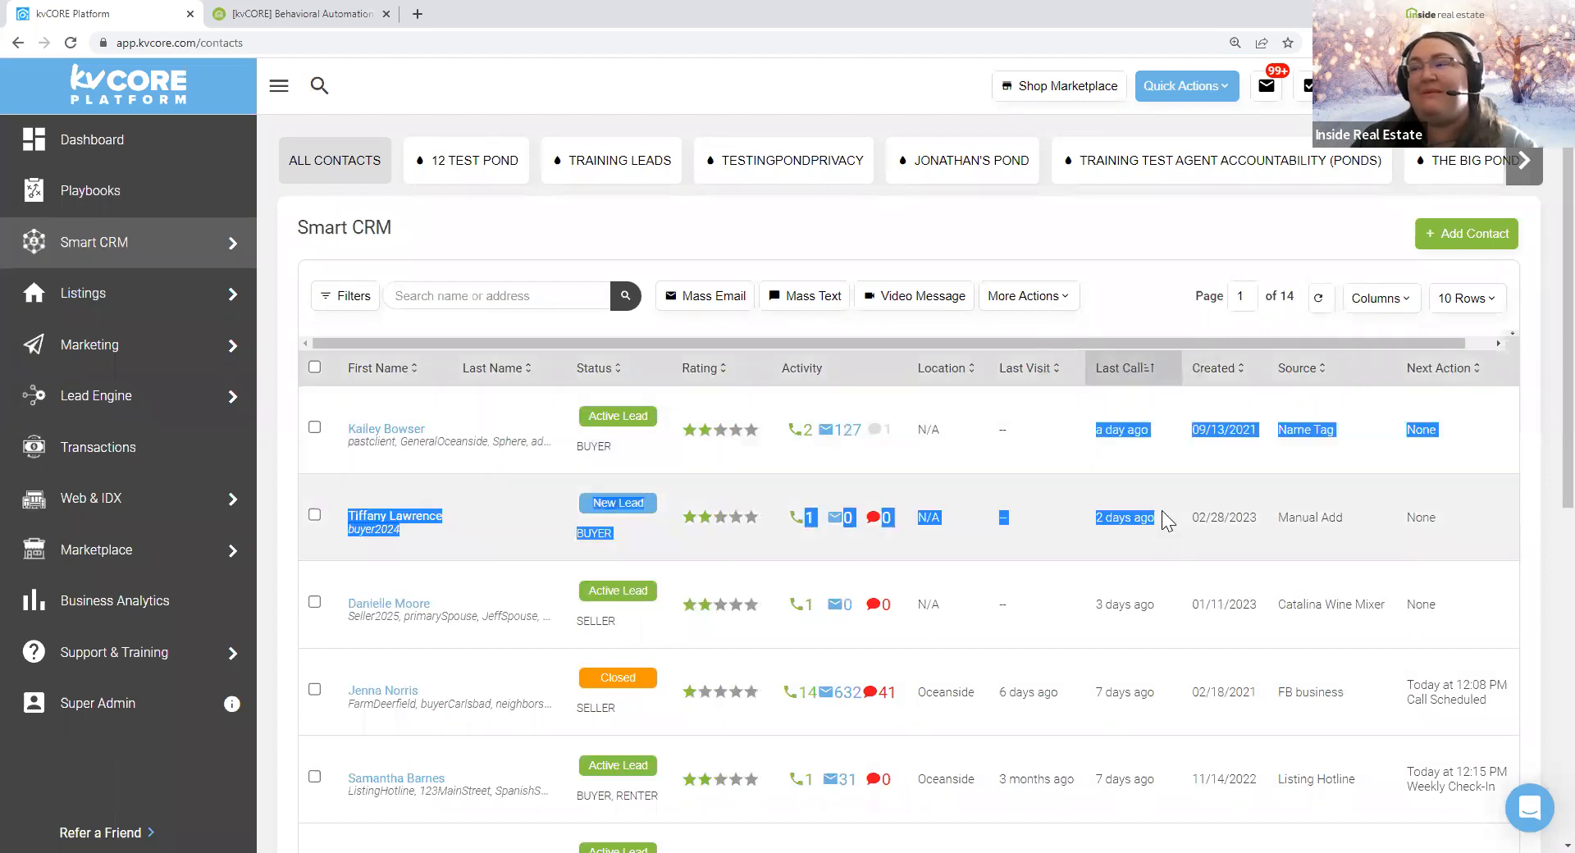
left_click(1141, 282)
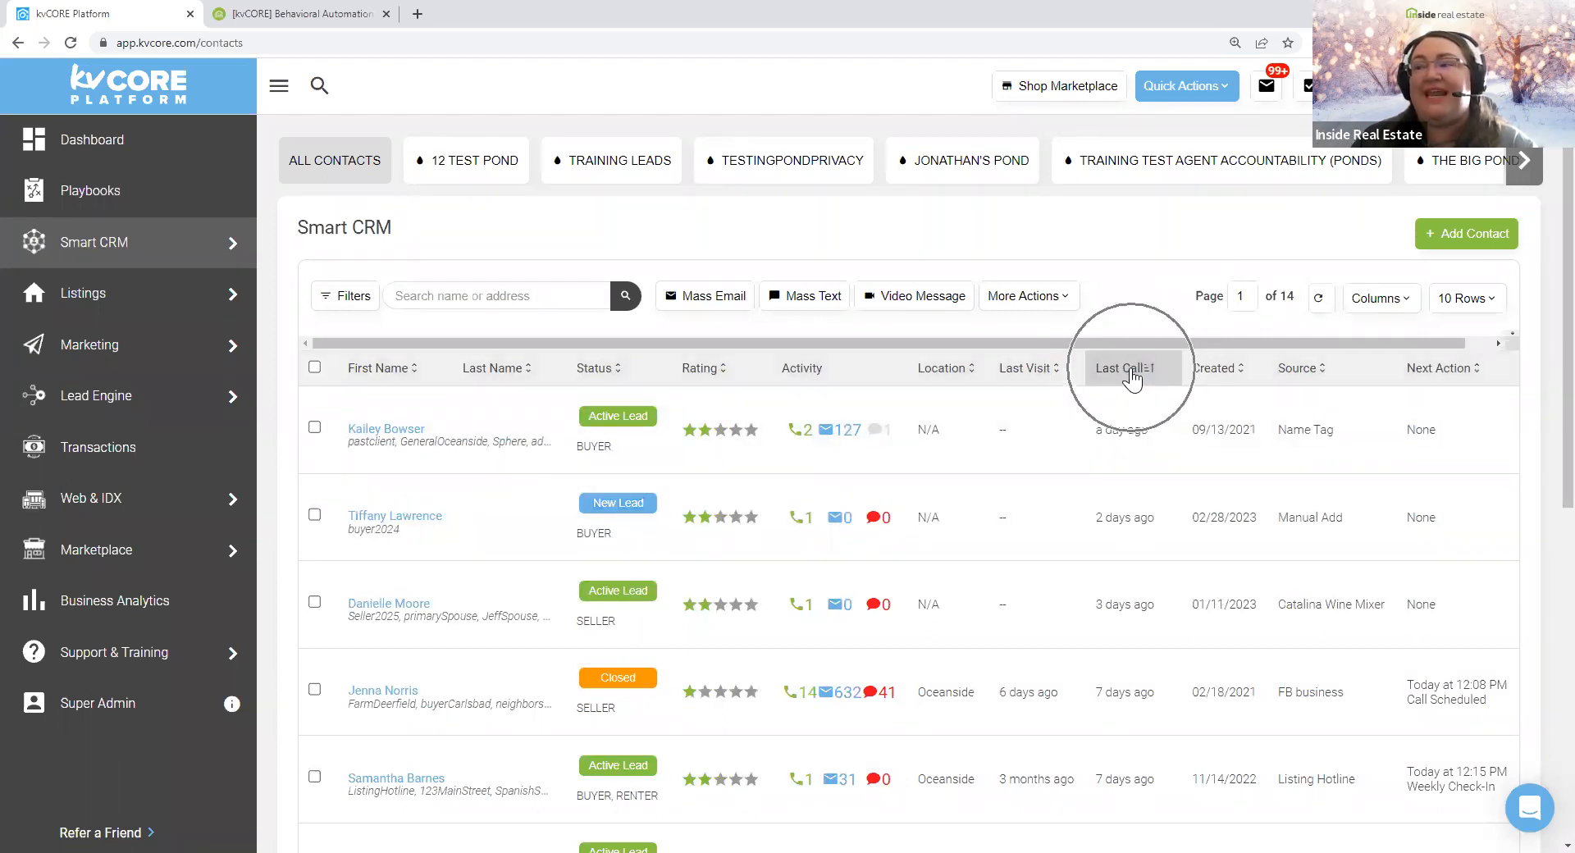
left_click(1132, 375)
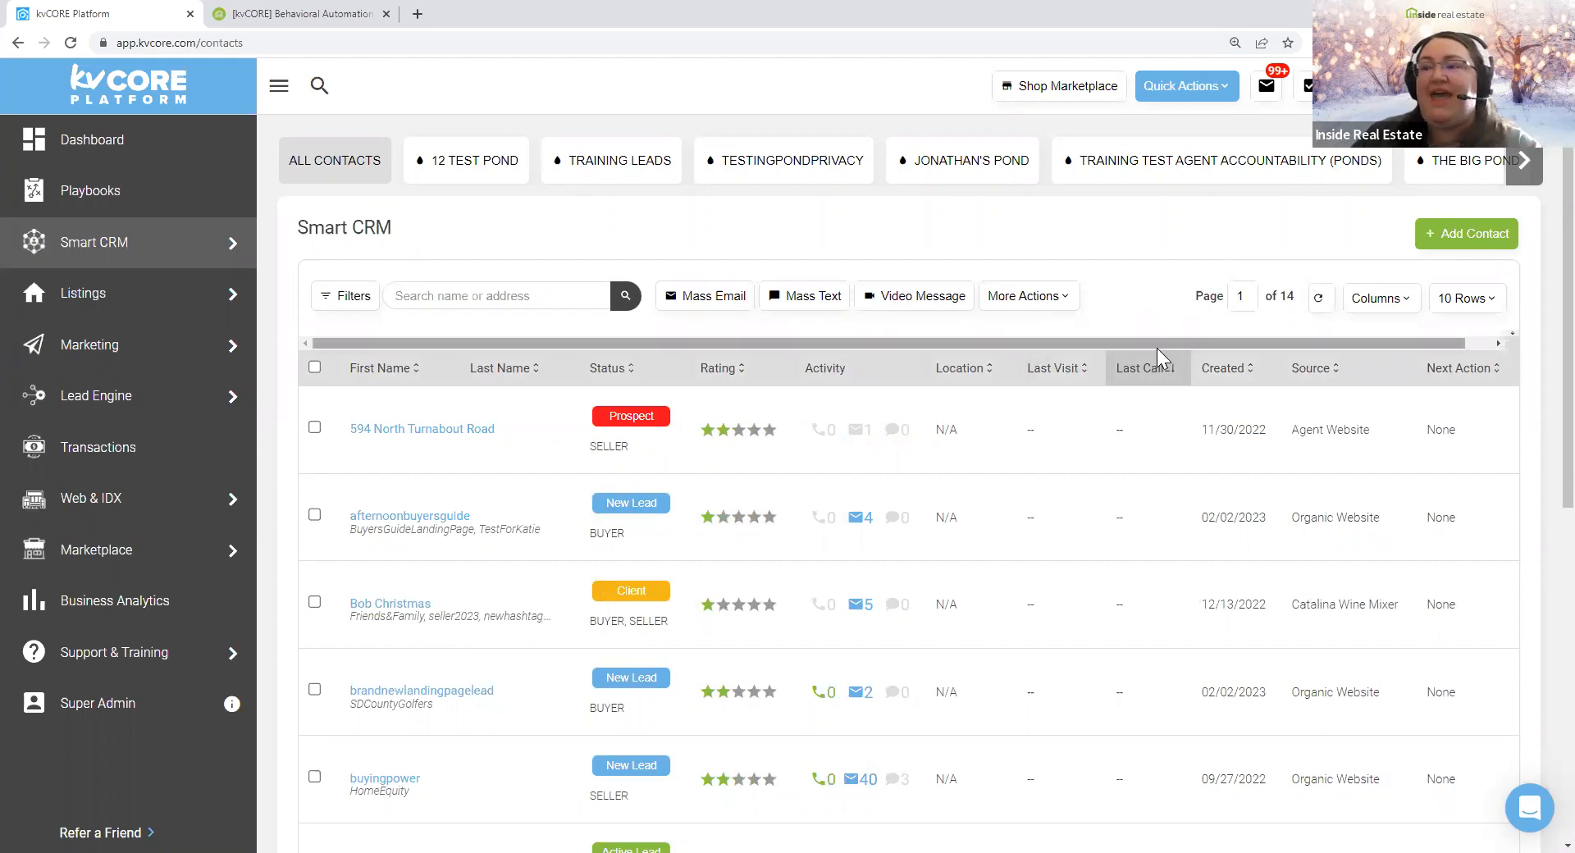
scroll(1135, 540, "down", 7)
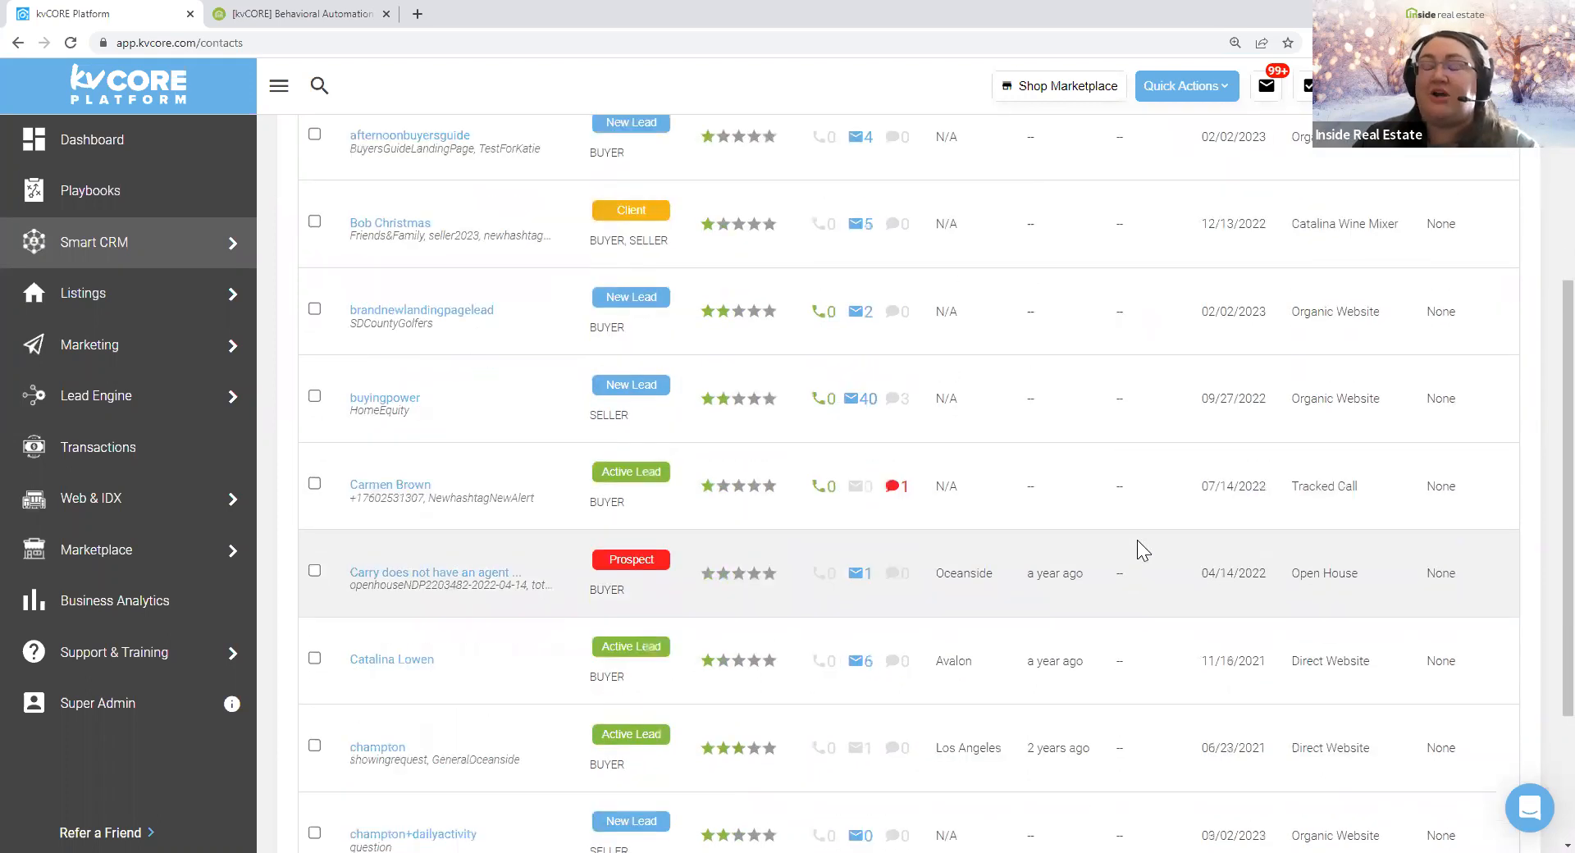
scroll(1135, 542, "up", 7)
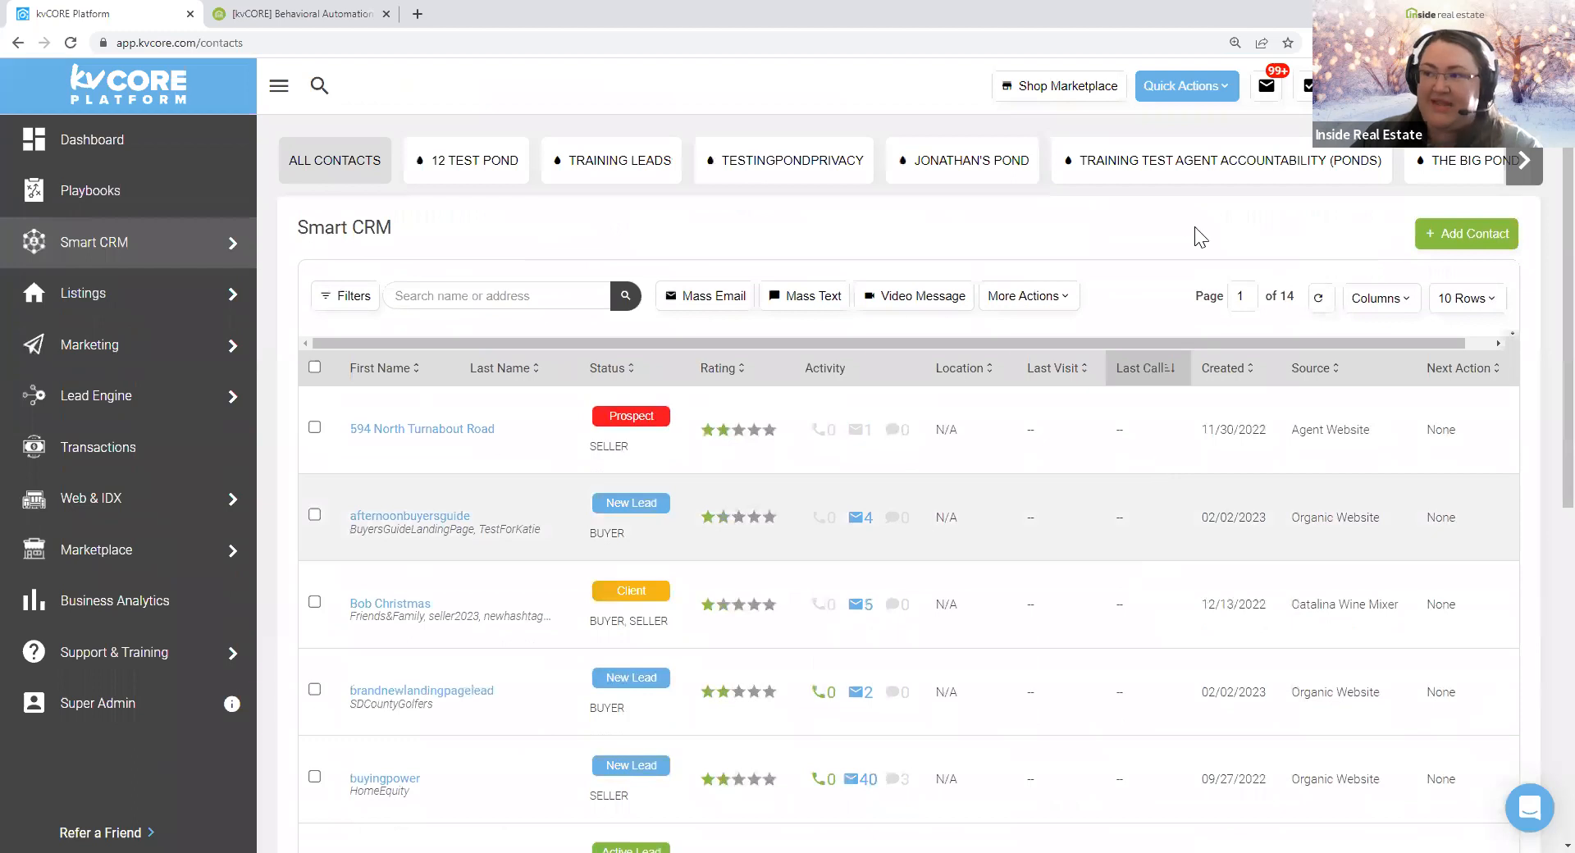
triple_click(425, 236)
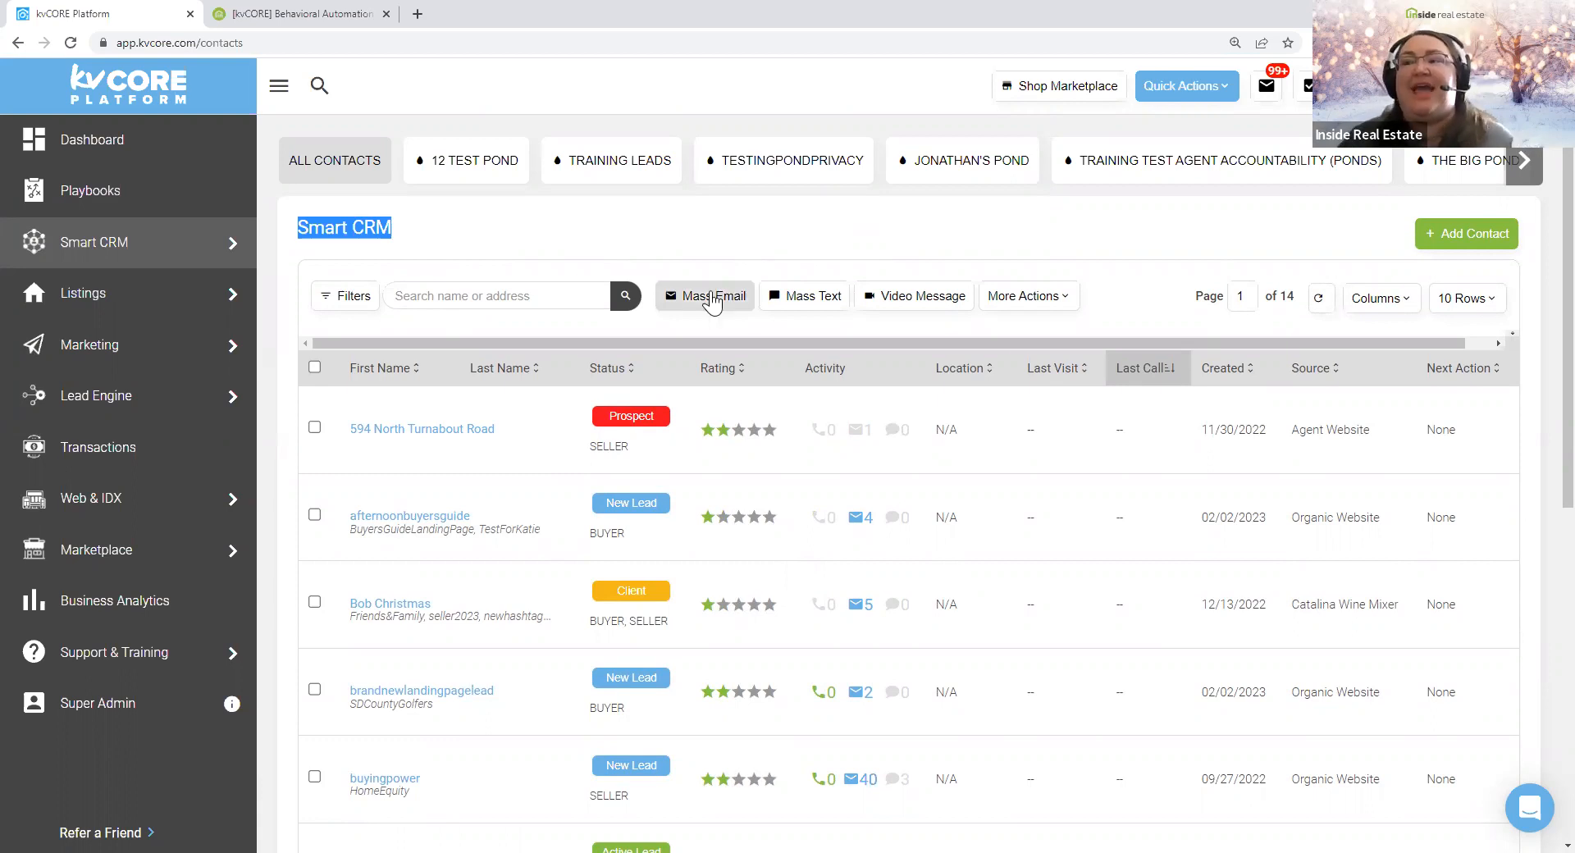
left_click(1019, 246)
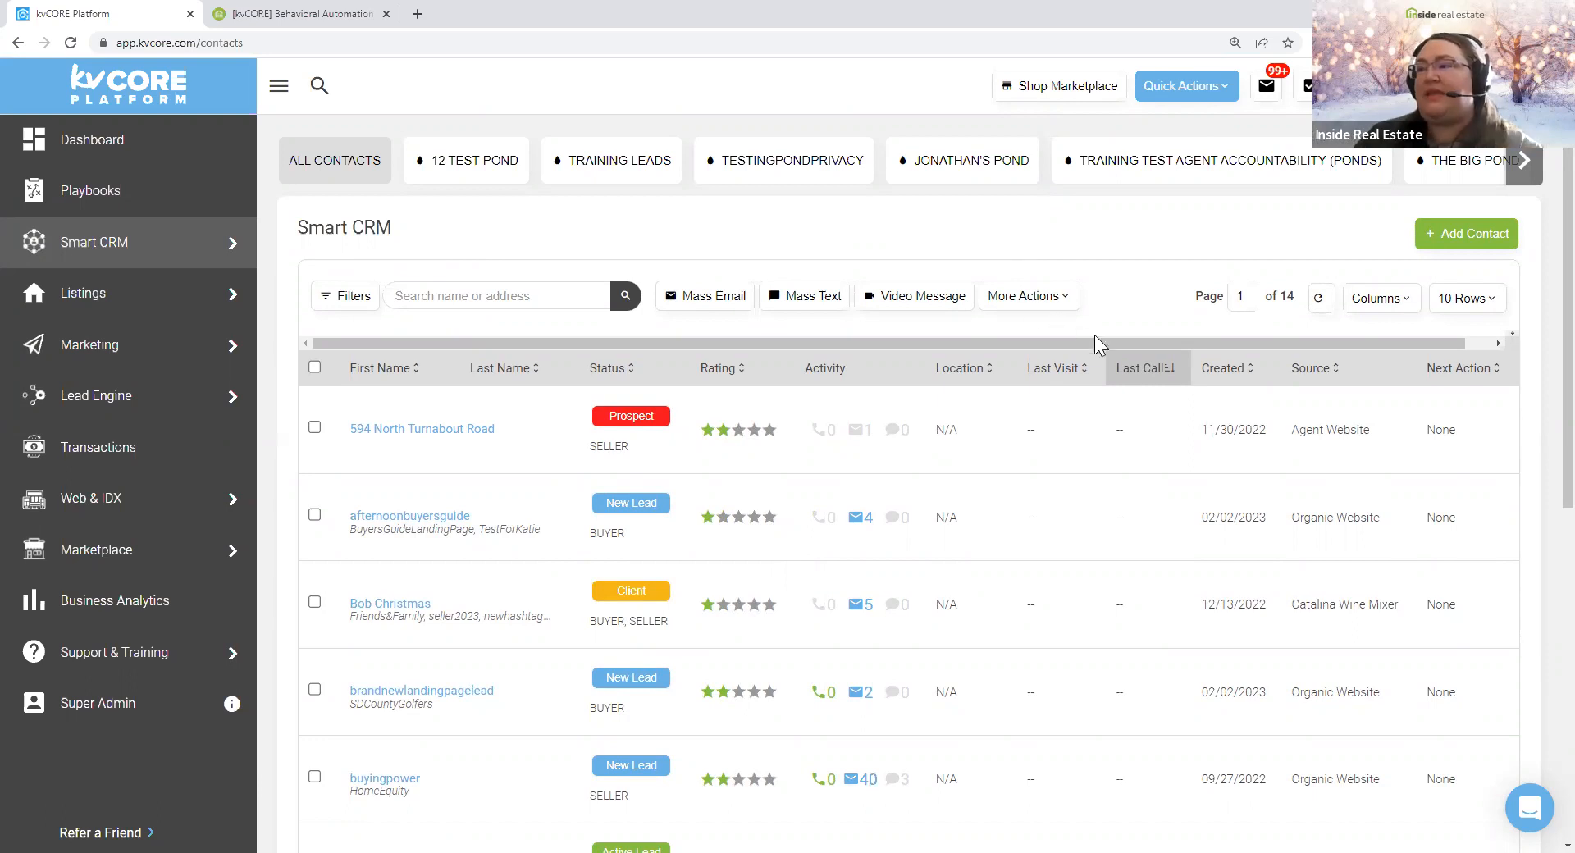
- Sort the Smart CRM contact list by Last Visit and look through the first page
left_click(1144, 371)
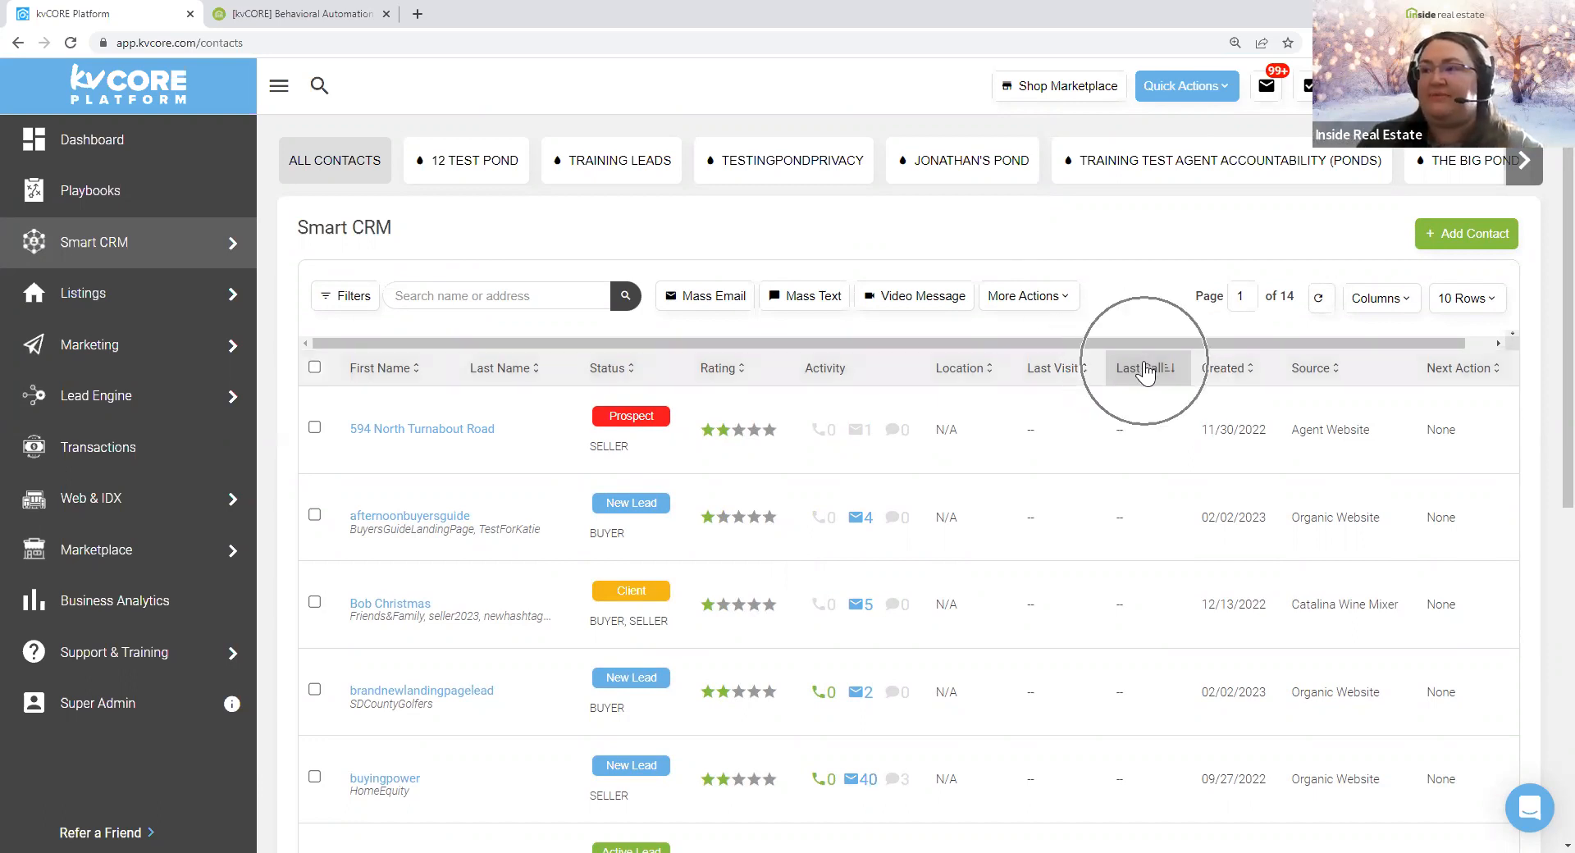
left_click(1055, 373)
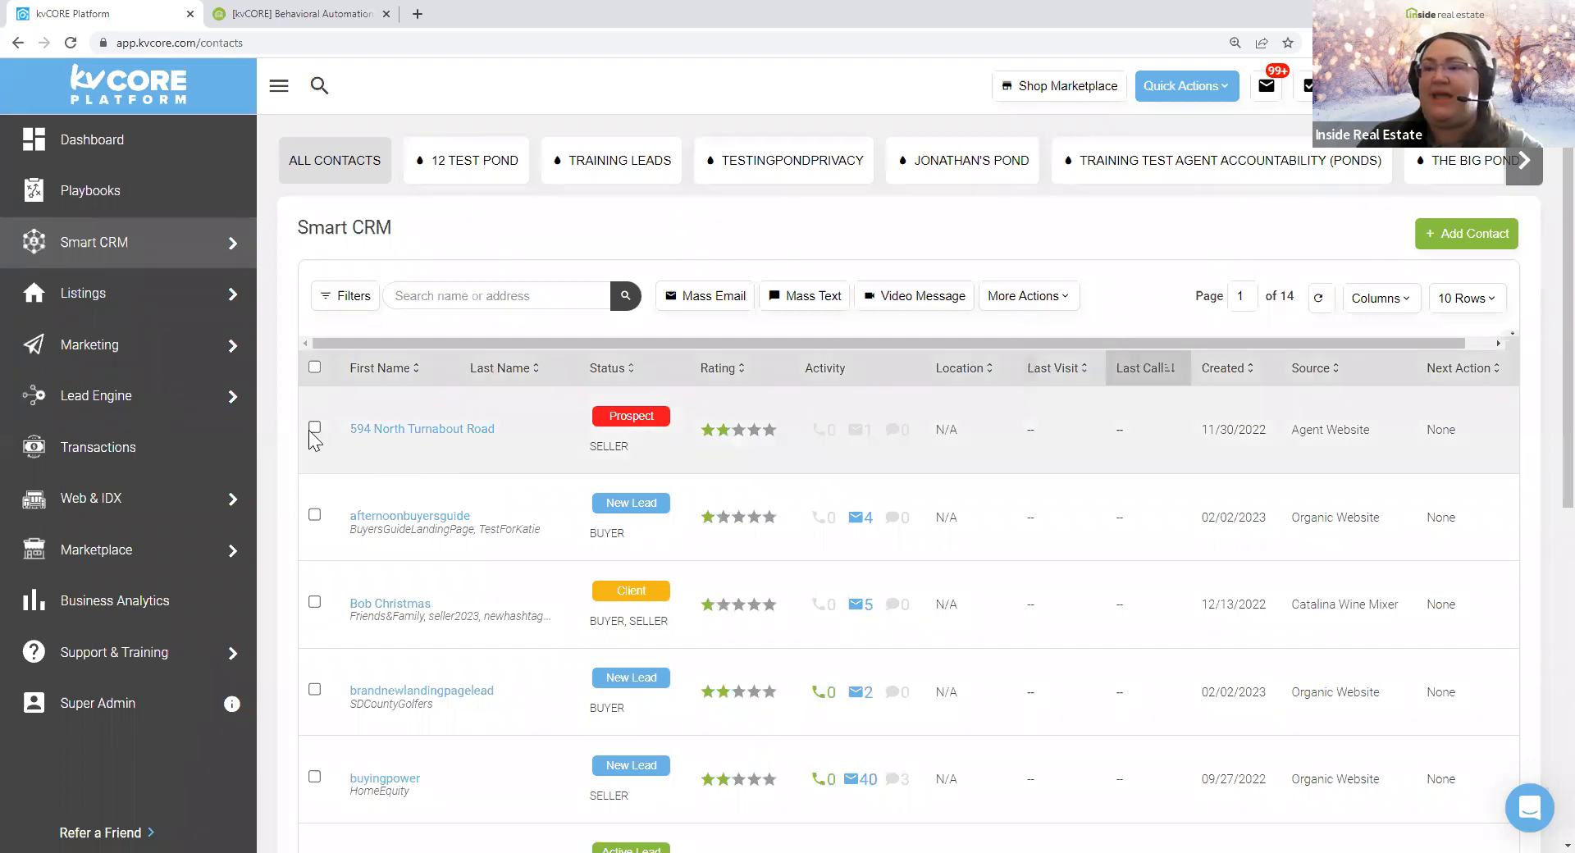
scroll(993, 509, "down", 4)
scroll(1030, 545, "down", 2)
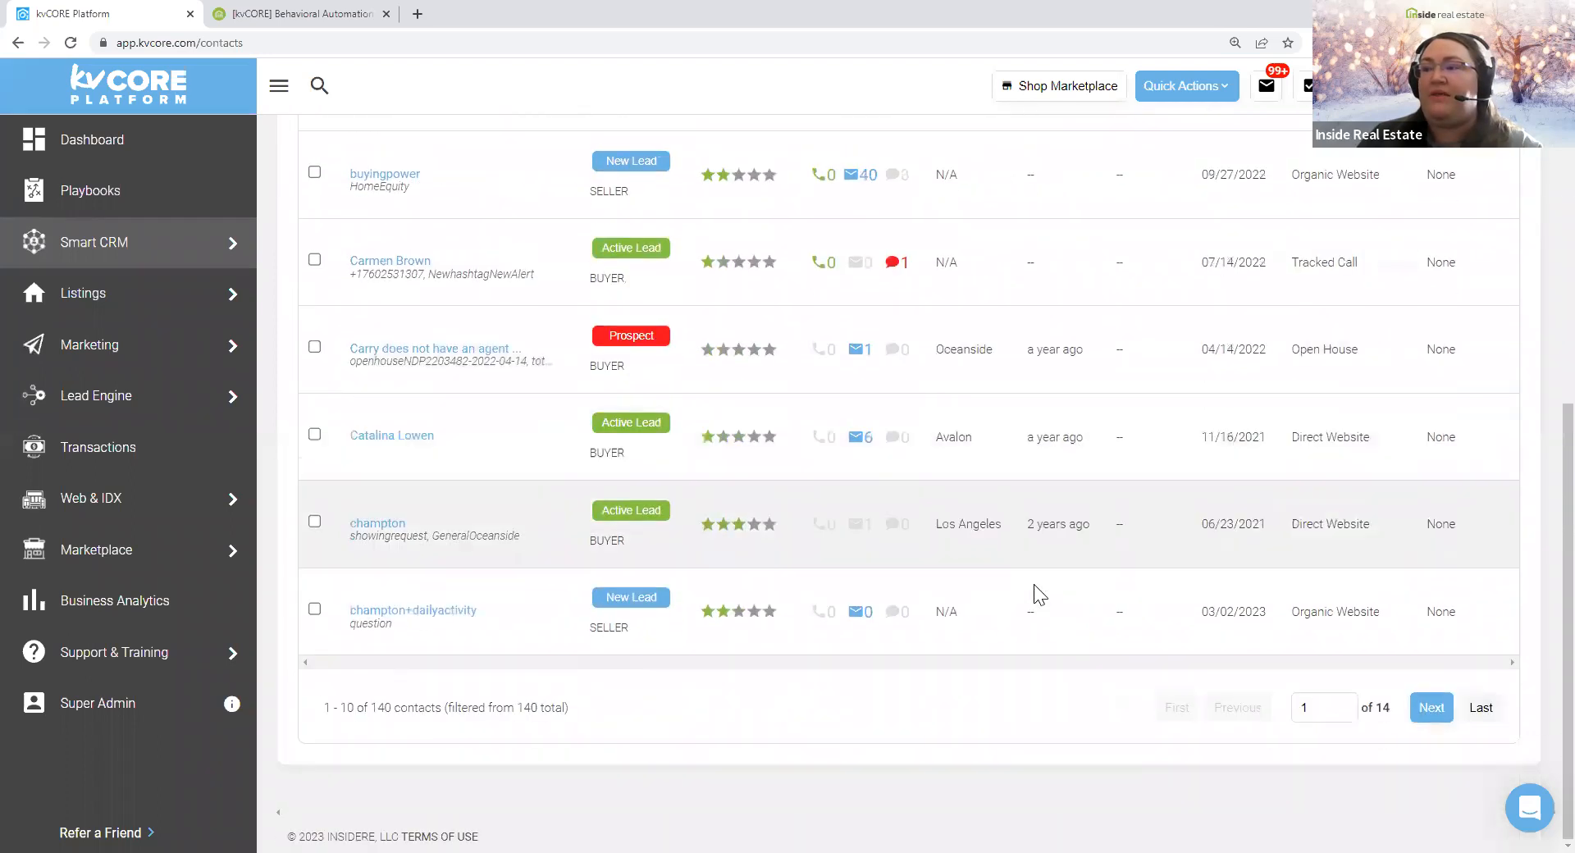
scroll(1043, 558, "up", 3)
scroll(1091, 385, "up", 6)
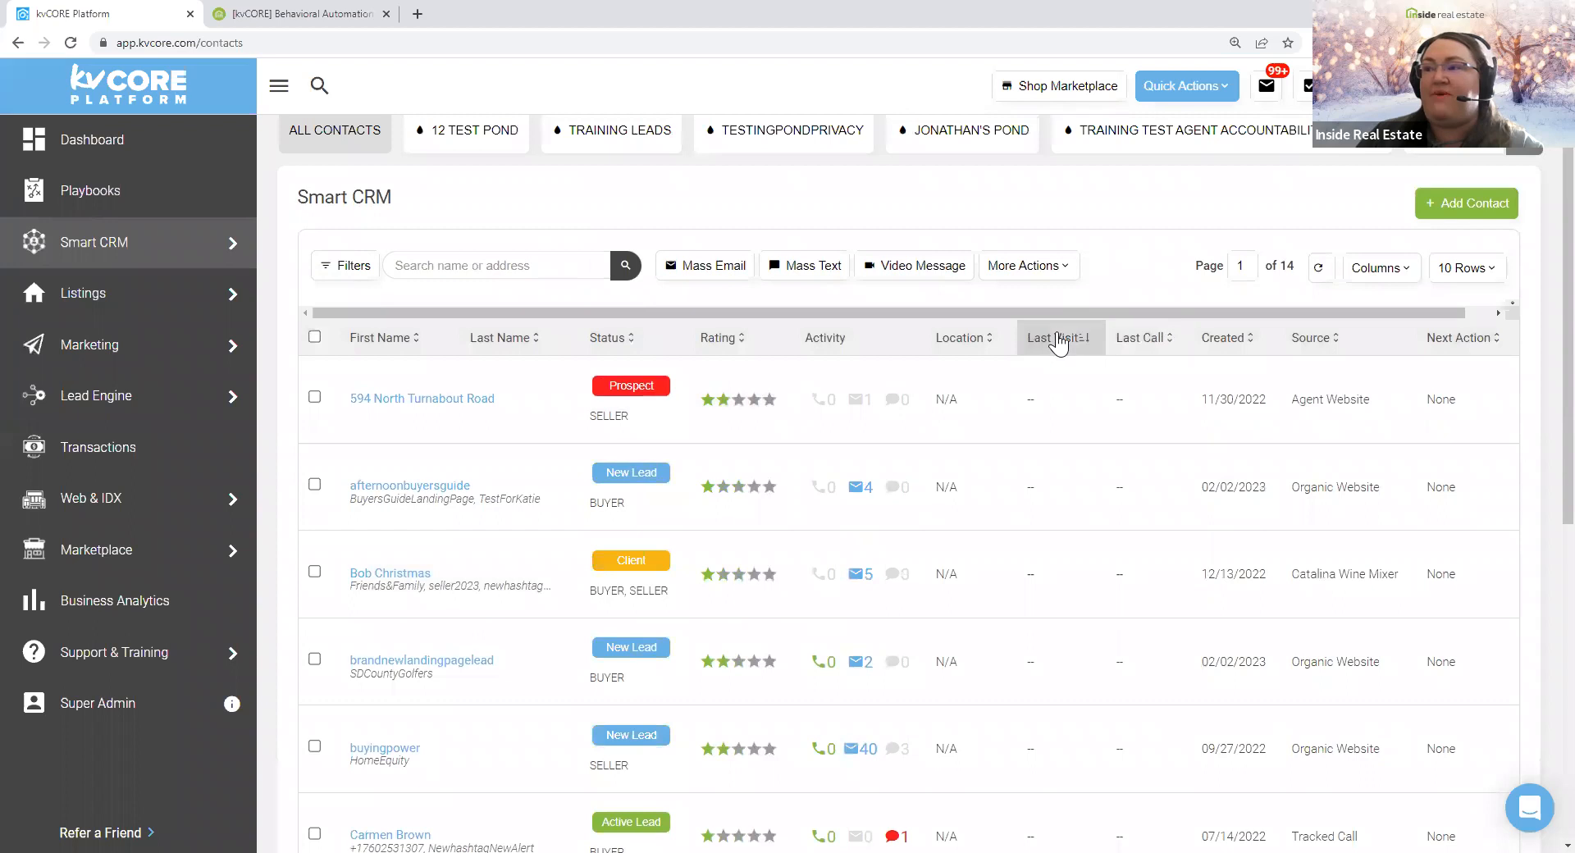
left_click(1038, 377)
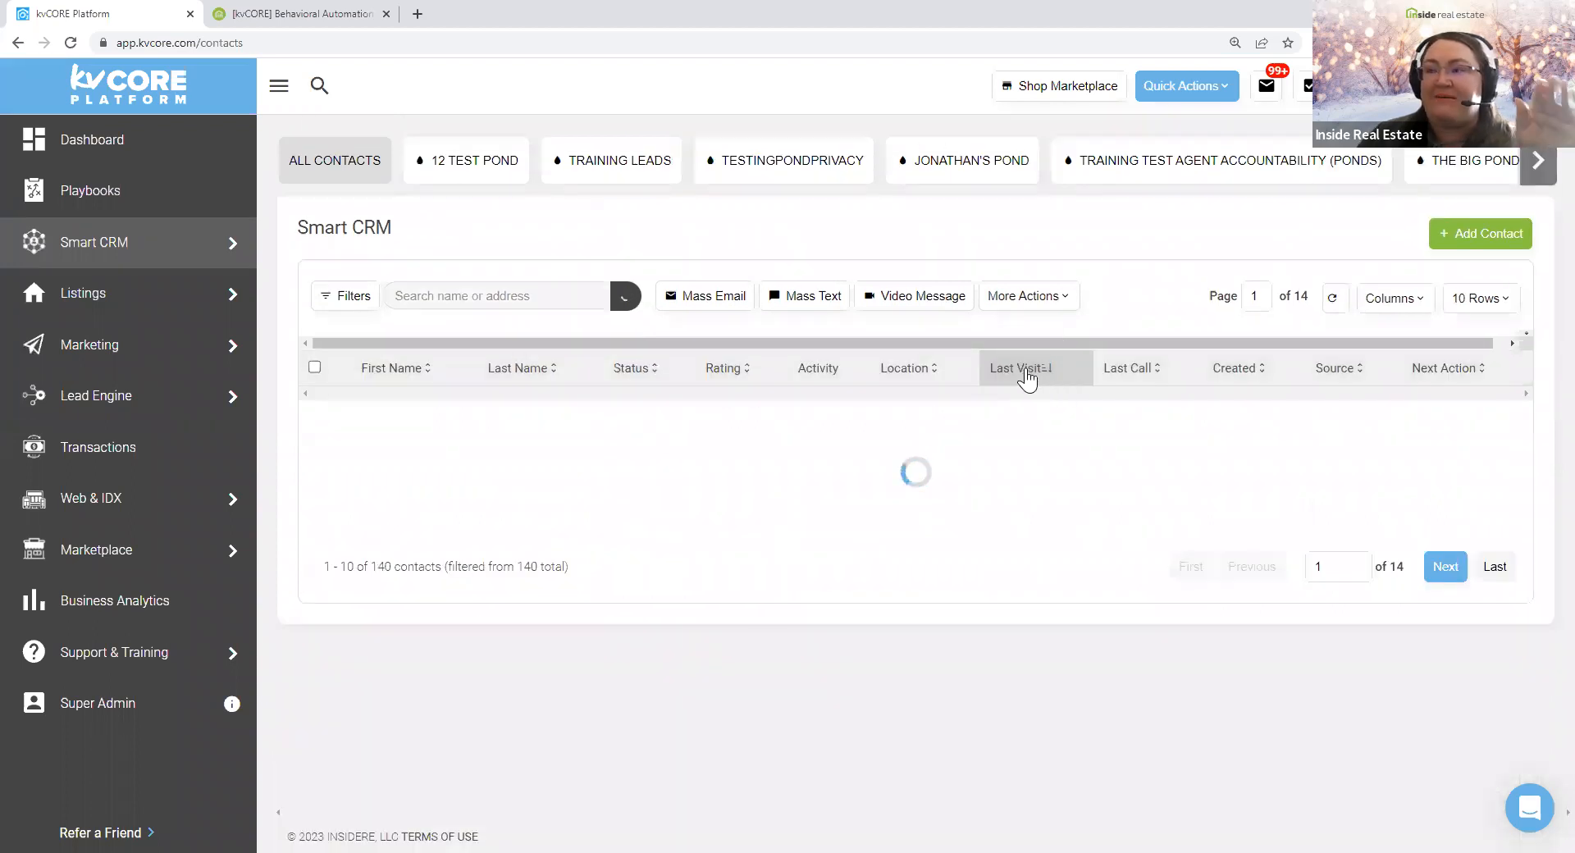
scroll(986, 574, "down", 1)
scroll(1001, 583, "down", 6)
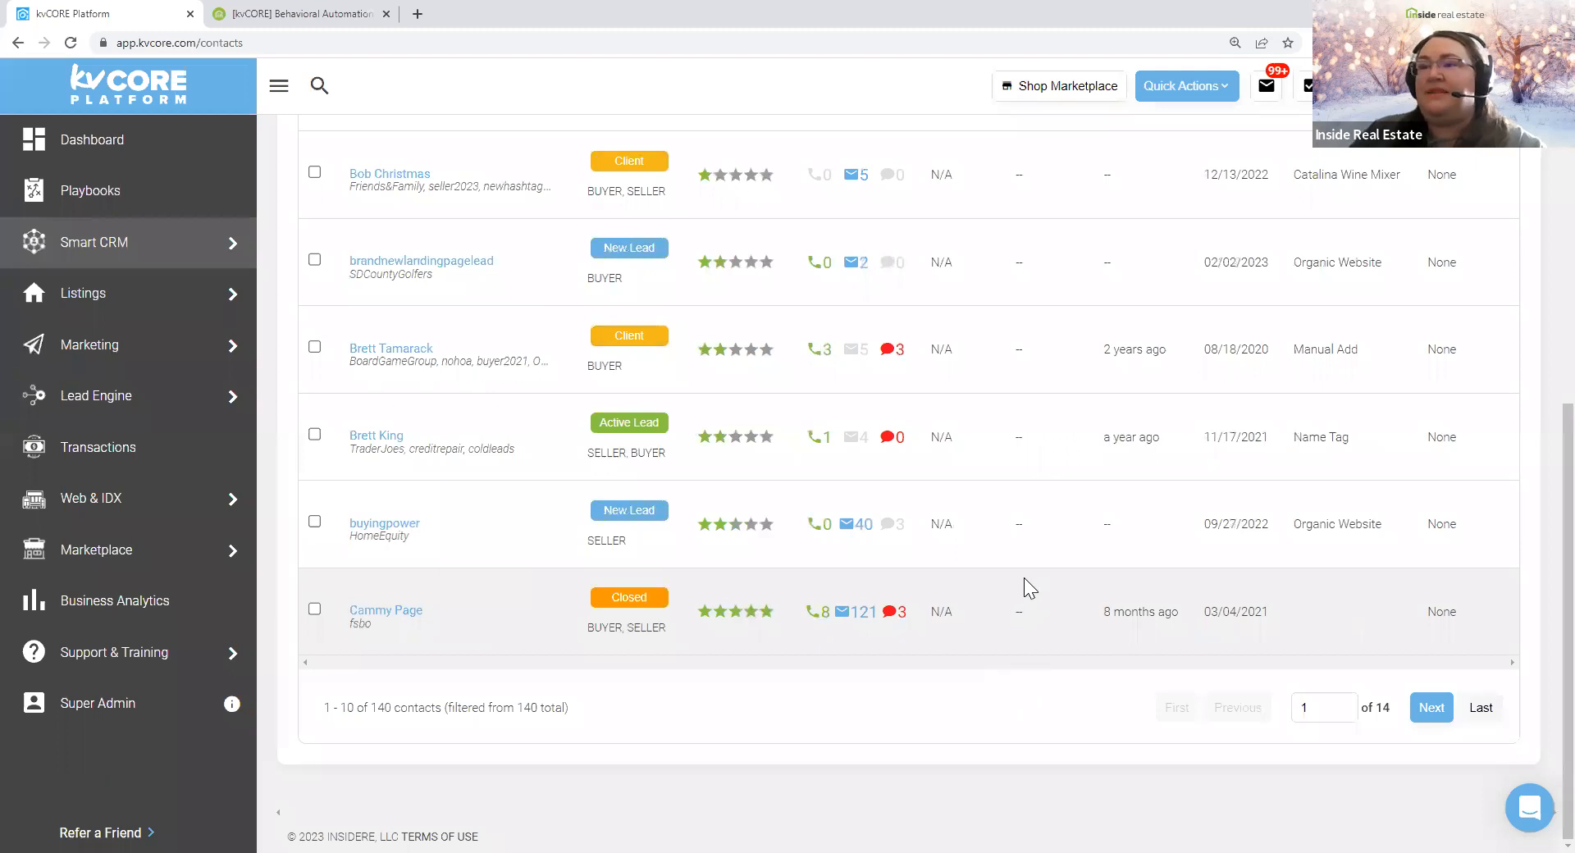
scroll(370, 392, "up", 6)
scroll(370, 392, "up", 1)
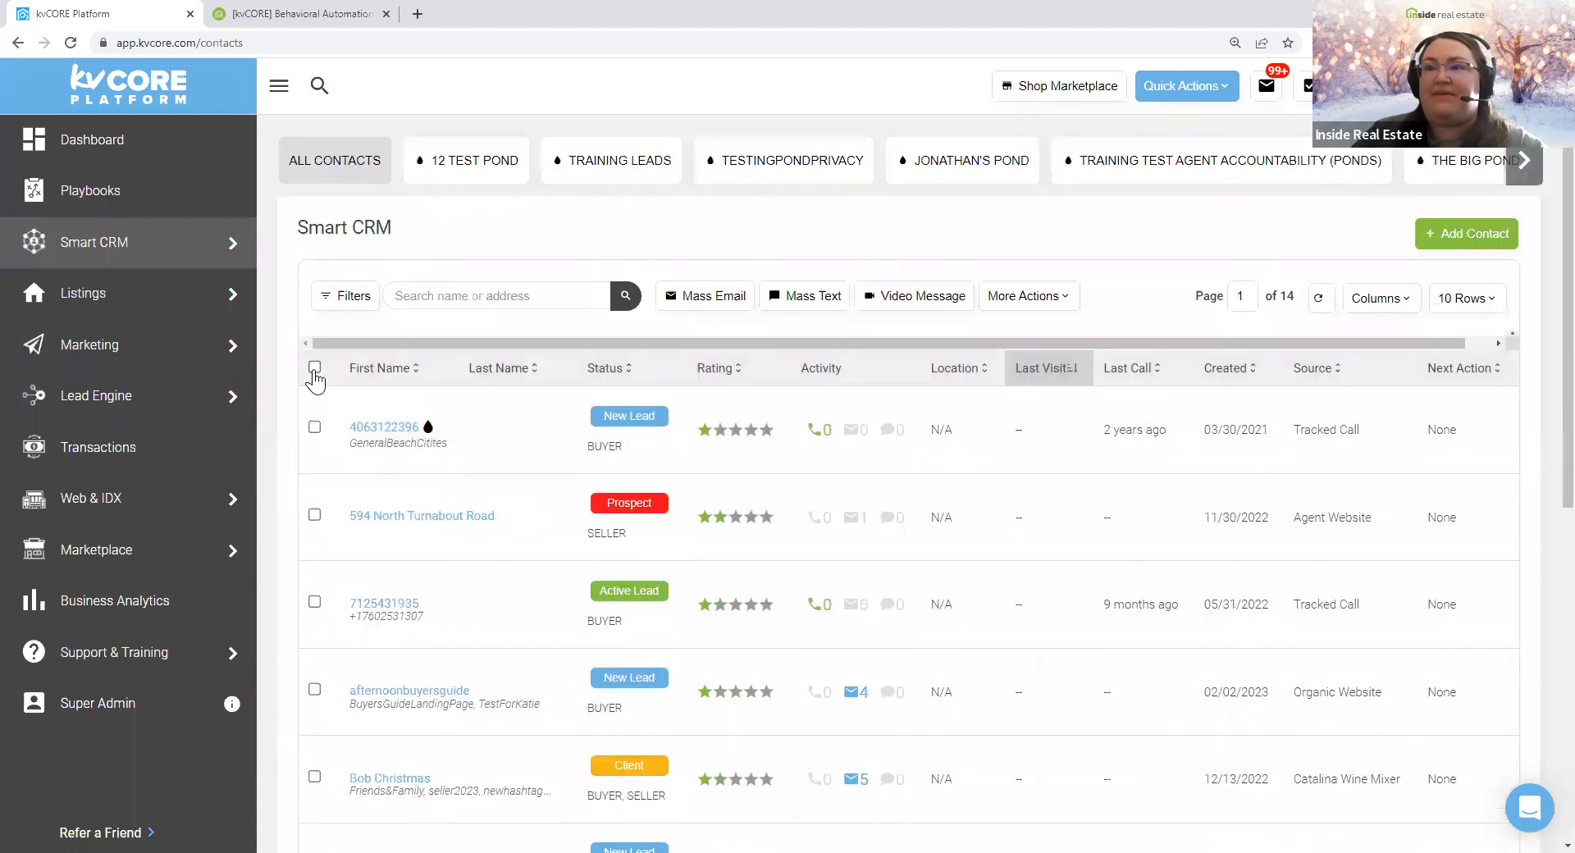
- Select all contacts on the first page and check the rows-per-page options
left_click(314, 367)
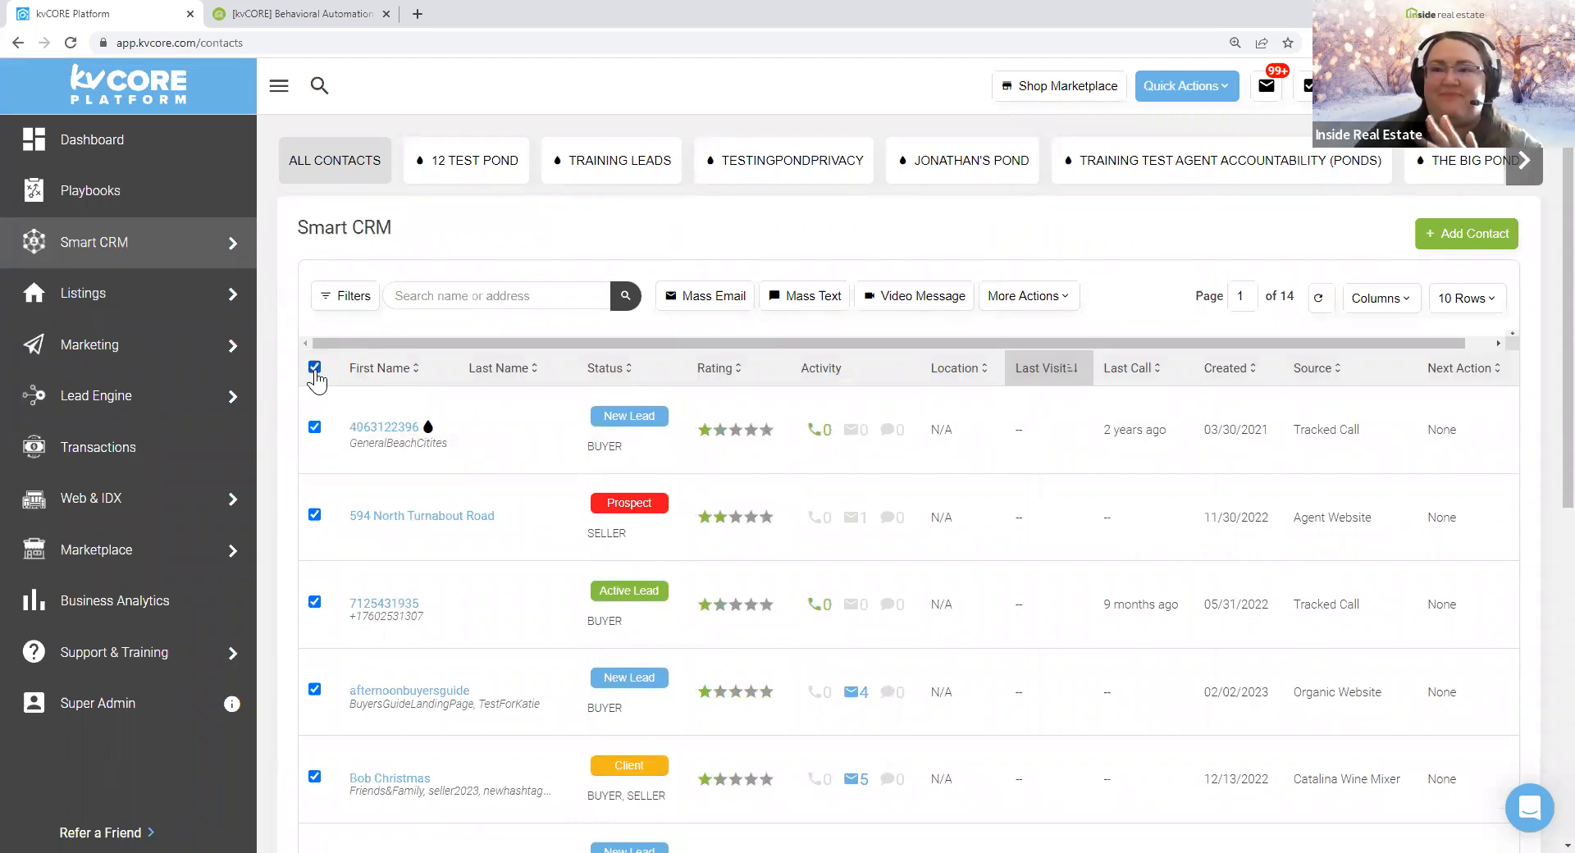
scroll(328, 487, "down", 7)
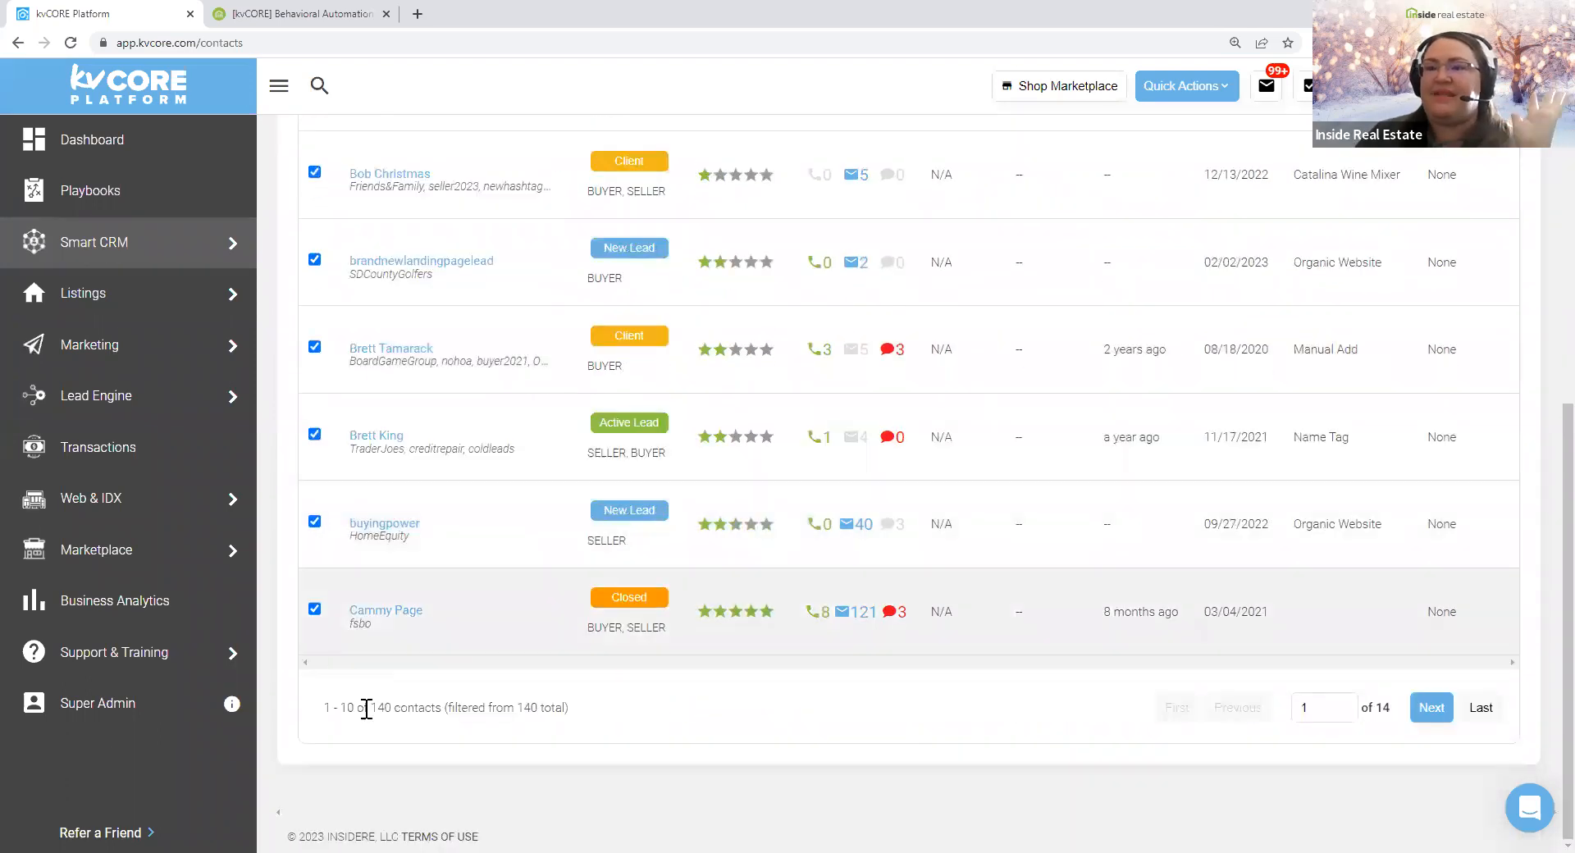
mouse_move(359, 709)
left_mouse_down()
mouse_move(324, 709)
mouse_move(340, 710)
left_mouse_up()
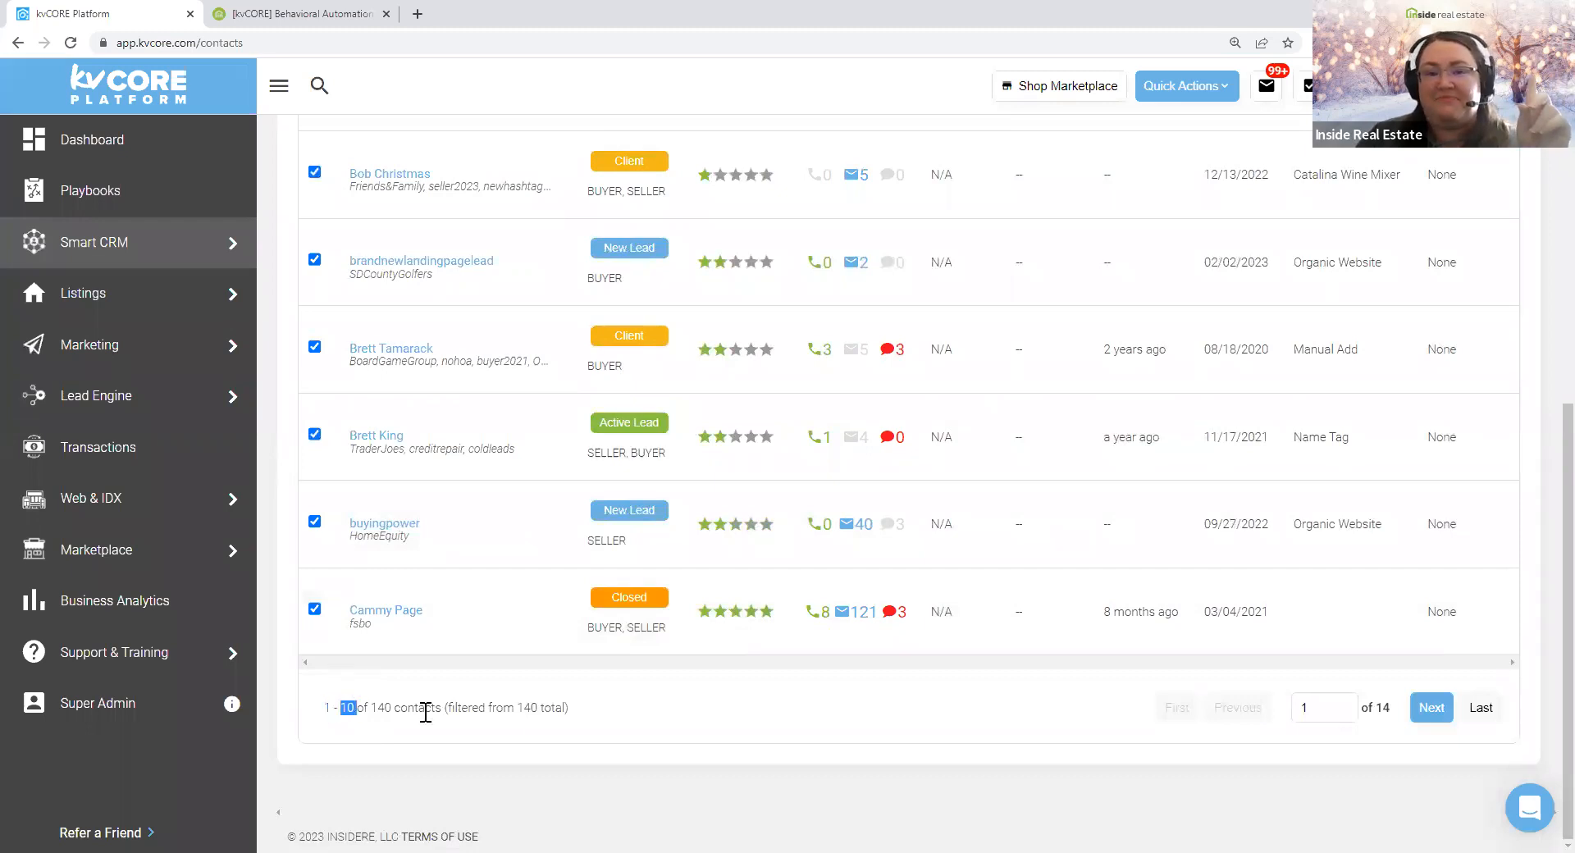
scroll(1010, 625, "up", 8)
left_click(1478, 300)
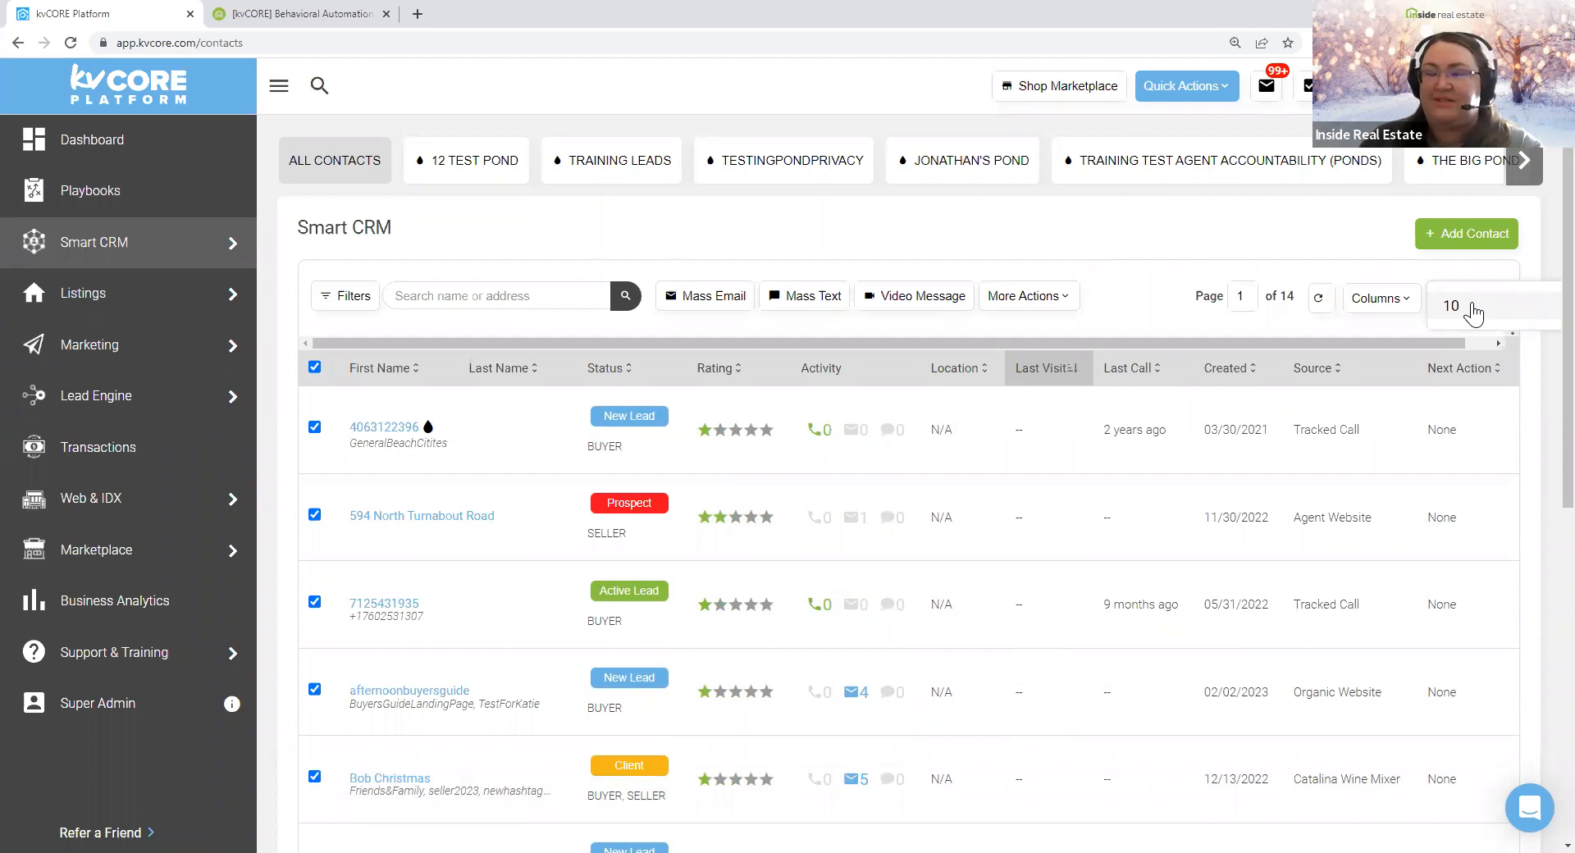
- Start a mass email to the selected contacts and load the "Imported Leads Default Email" template
left_click(693, 305)
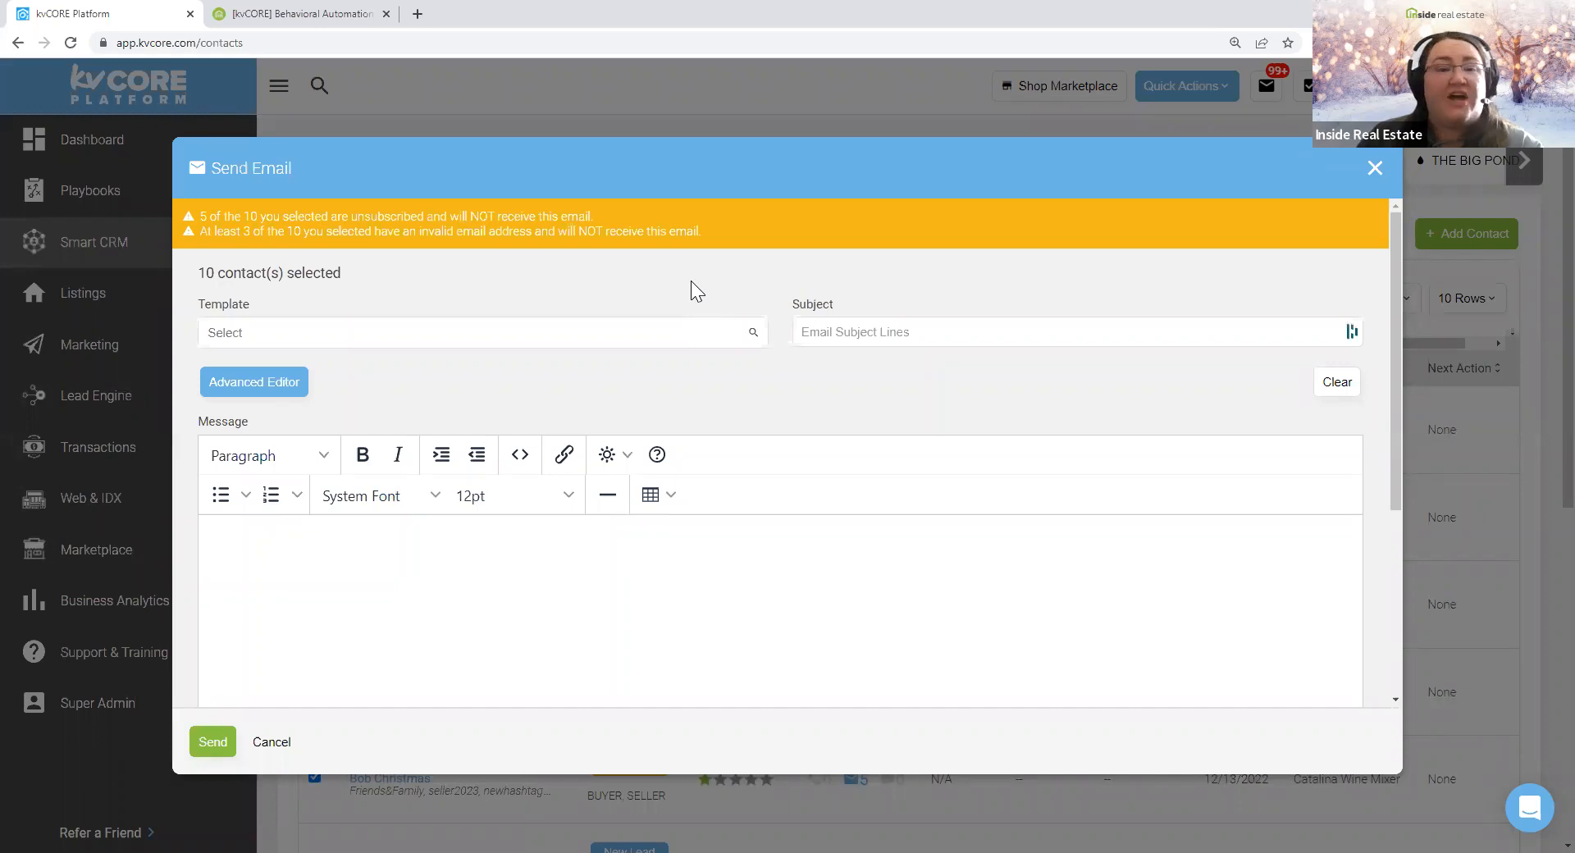
left_click(312, 328)
type("imported")
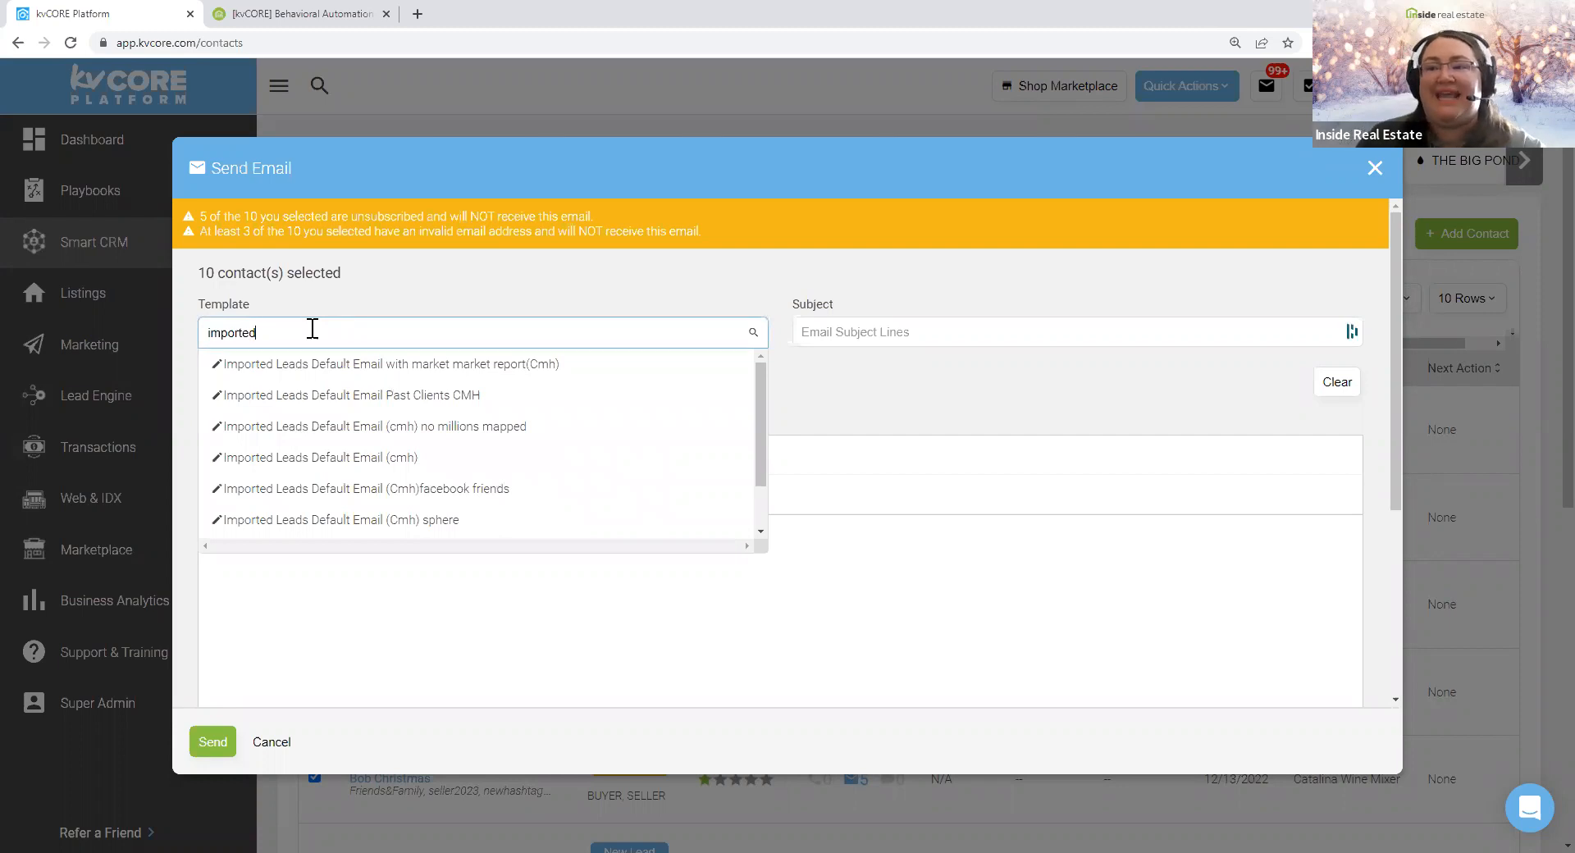
scroll(405, 527, "down", 1)
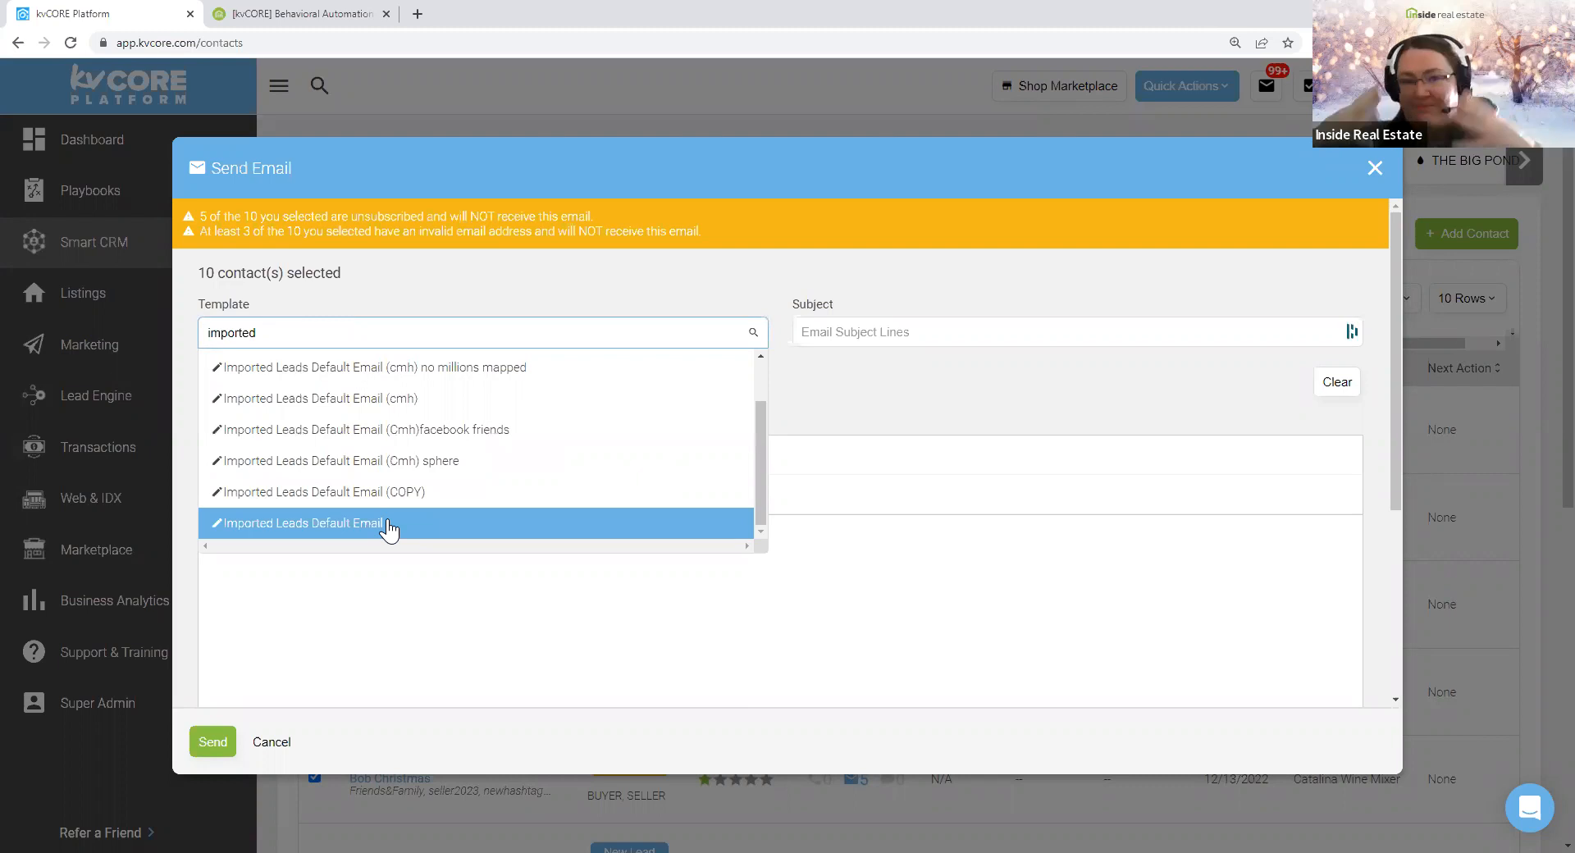
left_click(389, 525)
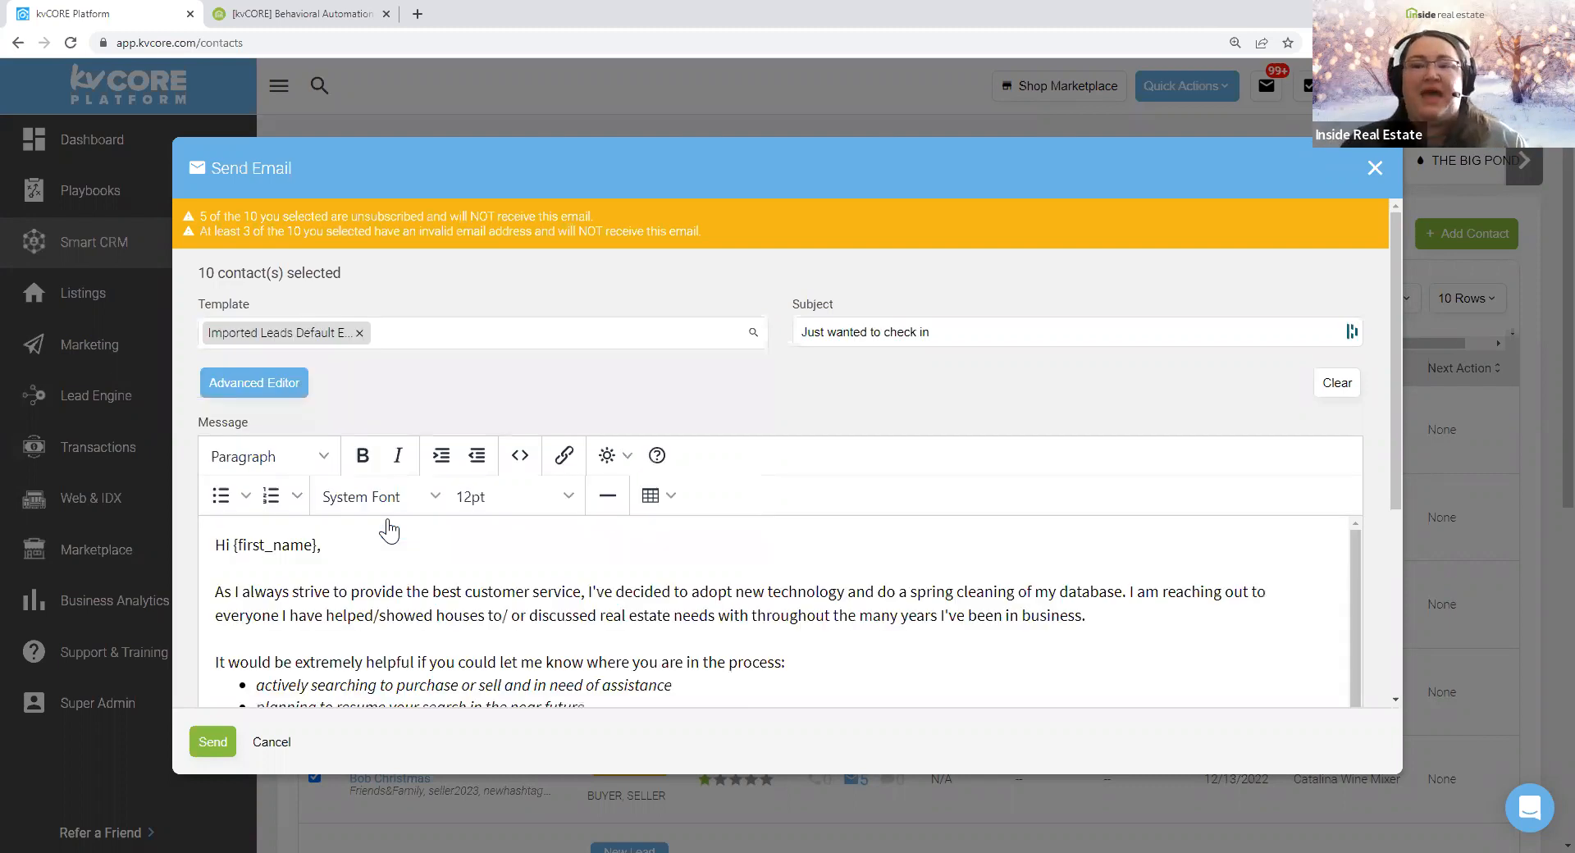
- Read through the loaded email's message, including the bulleted buying or selling stages and the agent site link
scroll(738, 582, "down", 1)
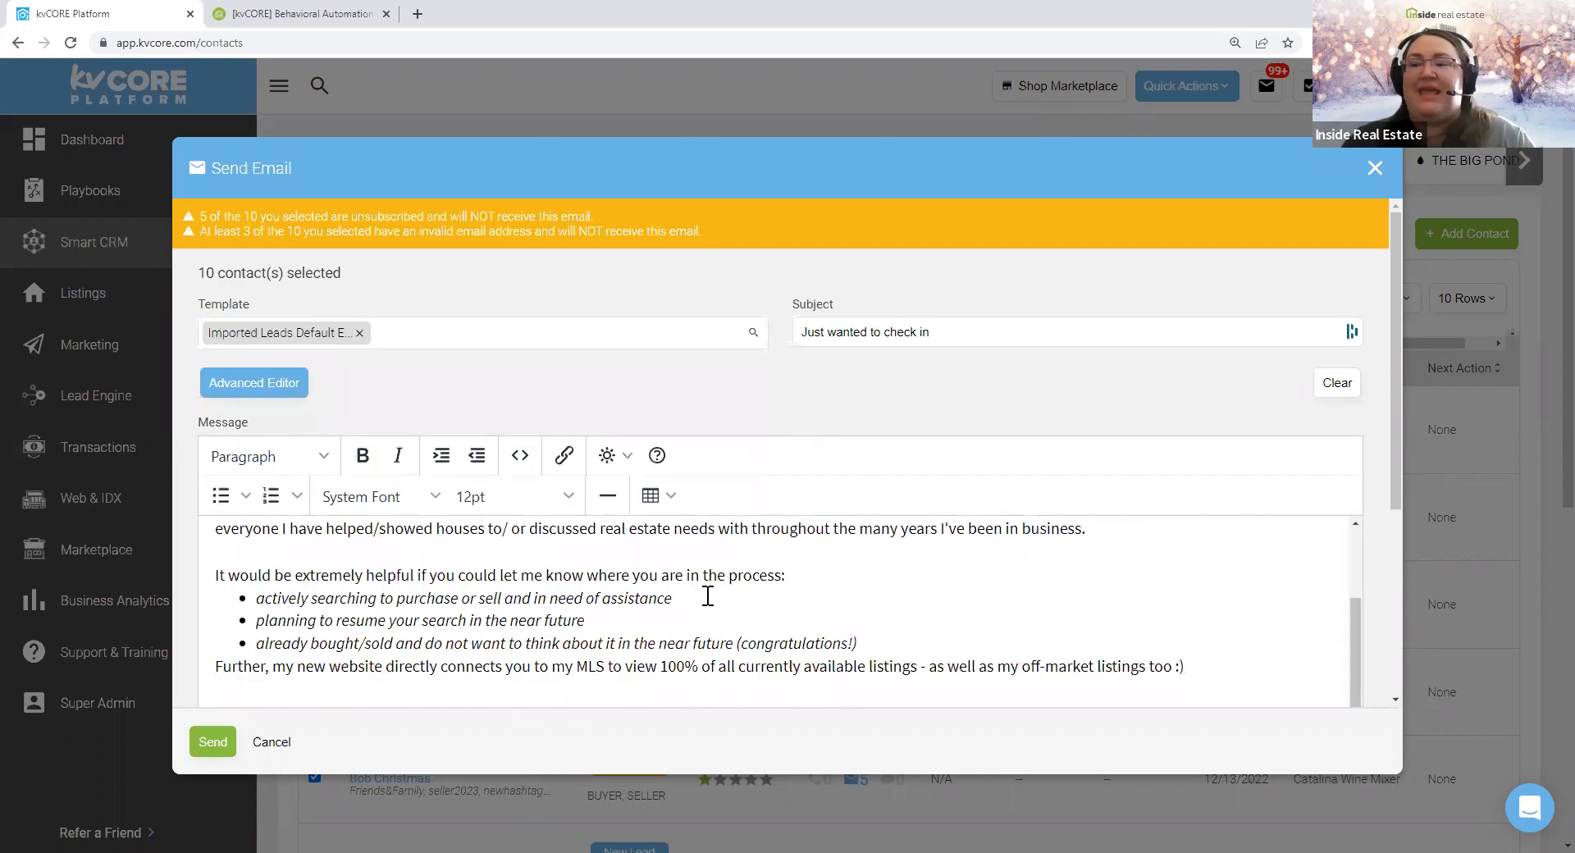
left_click_drag(863, 643, 246, 598)
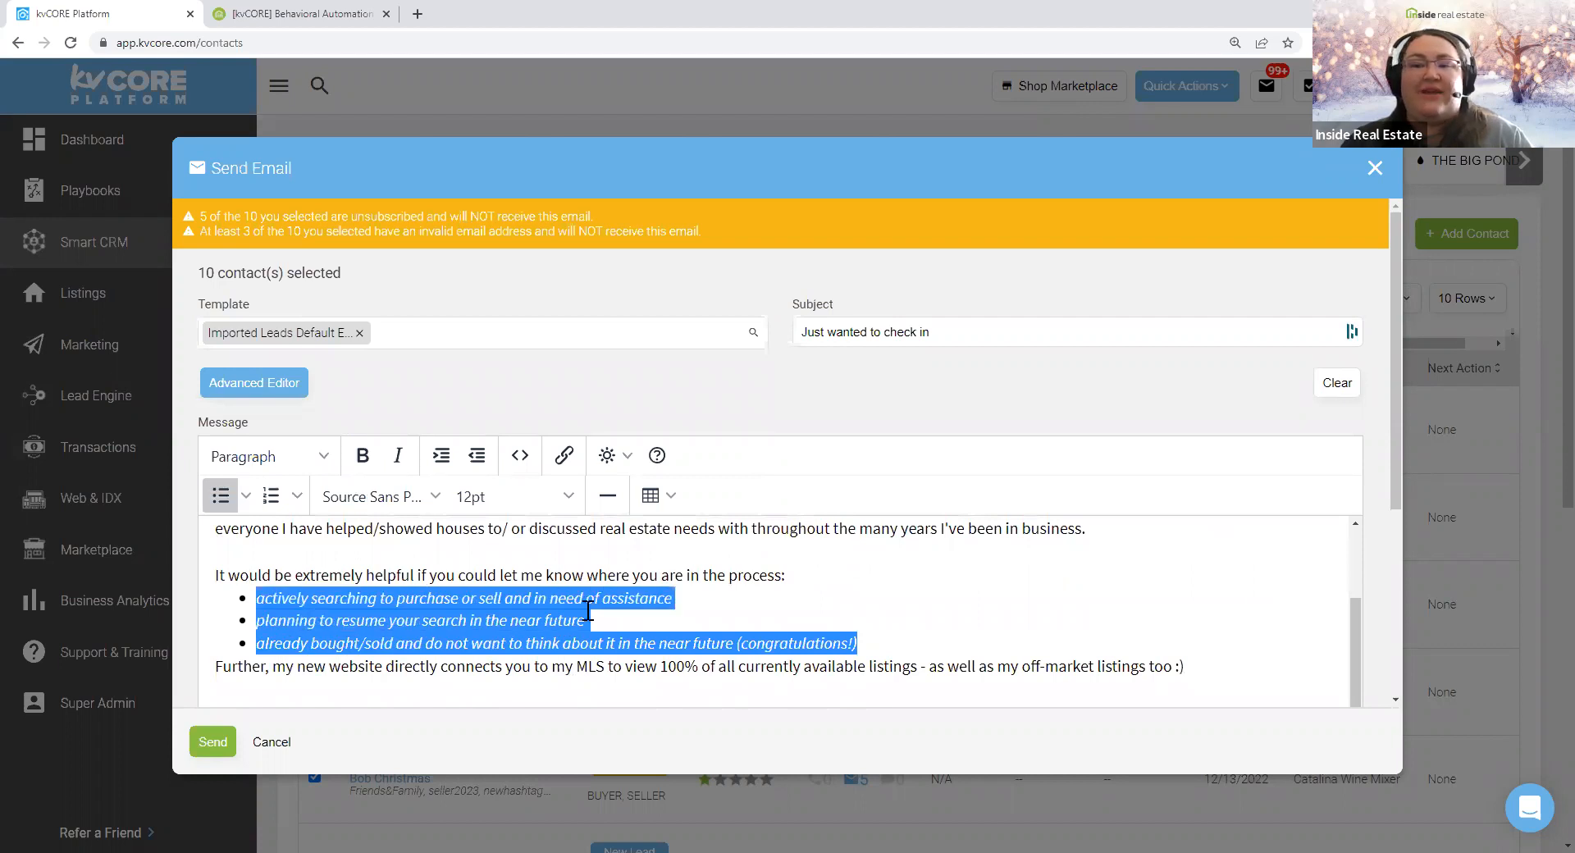
scroll(574, 607, "down", 3)
left_click_drag(484, 471, 292, 471)
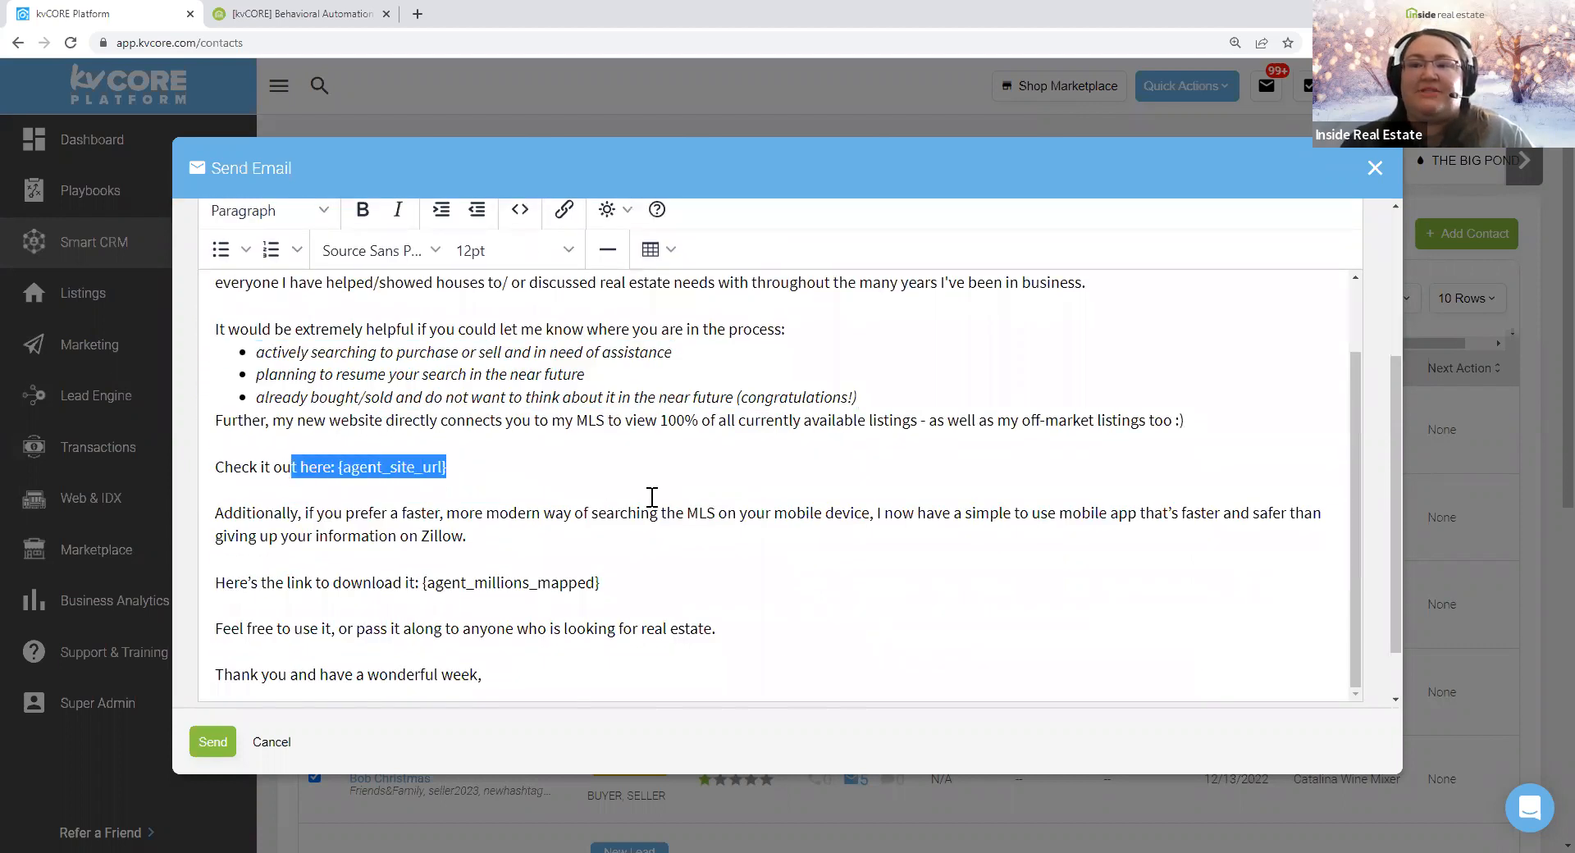
scroll(848, 538, "up", 1)
scroll(847, 537, "up", 3)
left_click(198, 740)
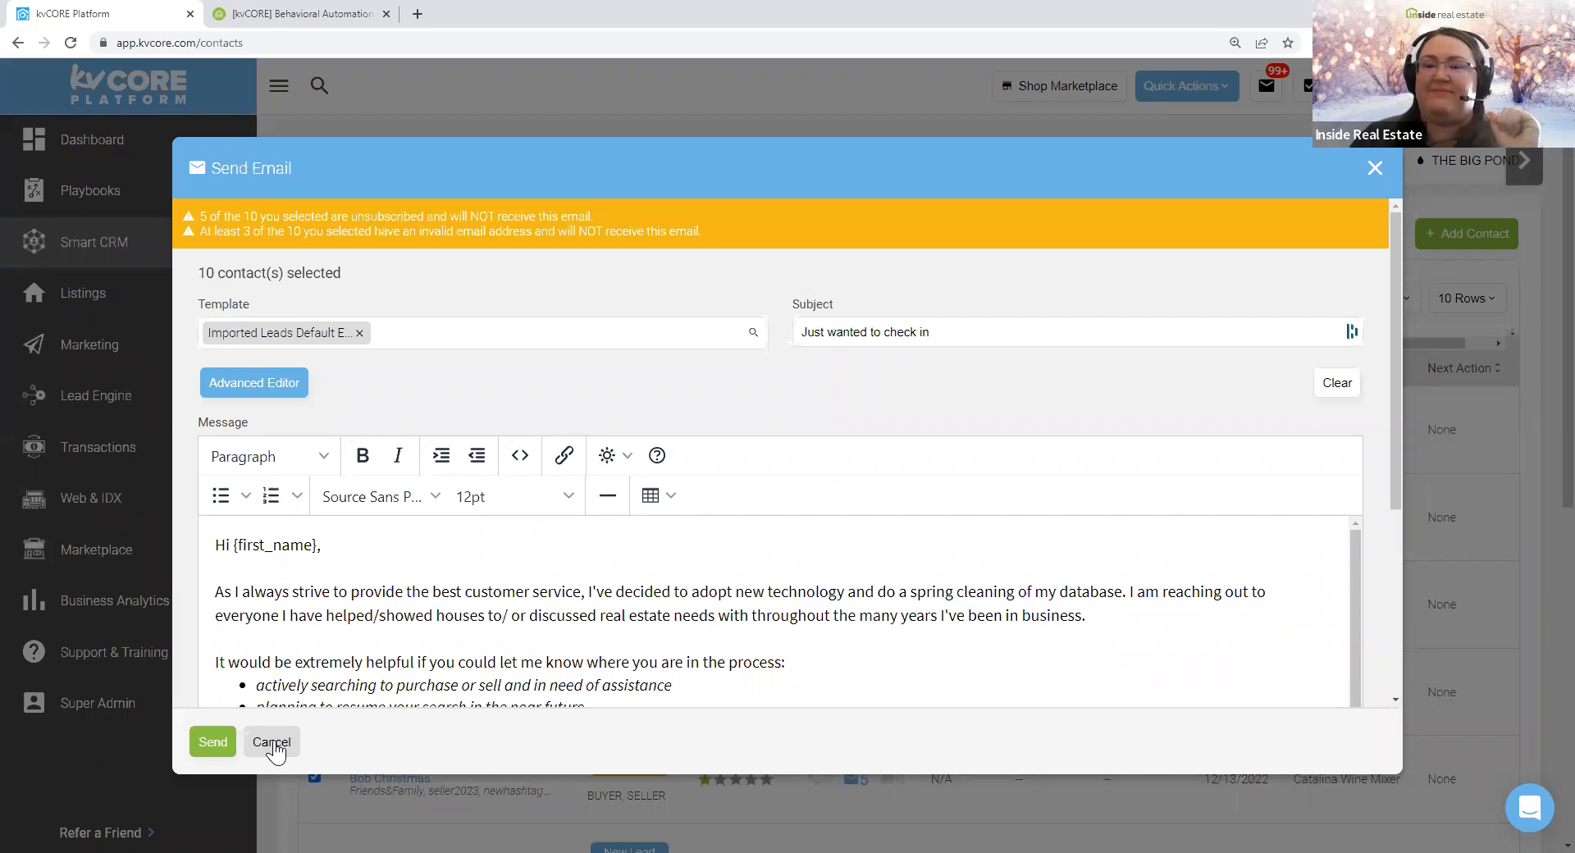
- Switch the email to the "Default Sphere Renter - Website improvements" template, review its message, and discard the email unsent
left_click(452, 332)
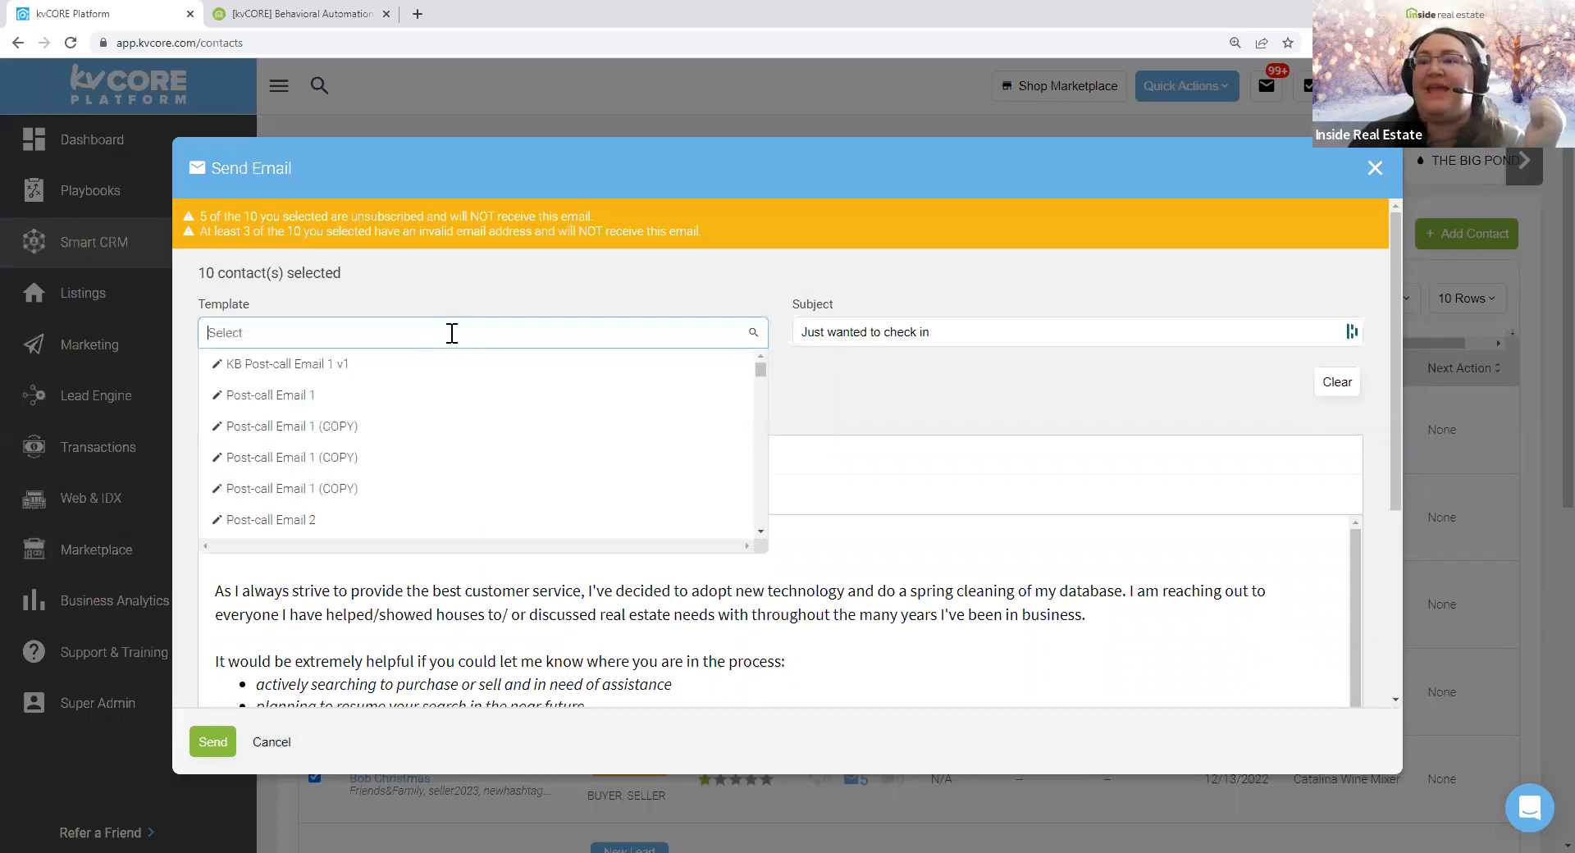
type("websi")
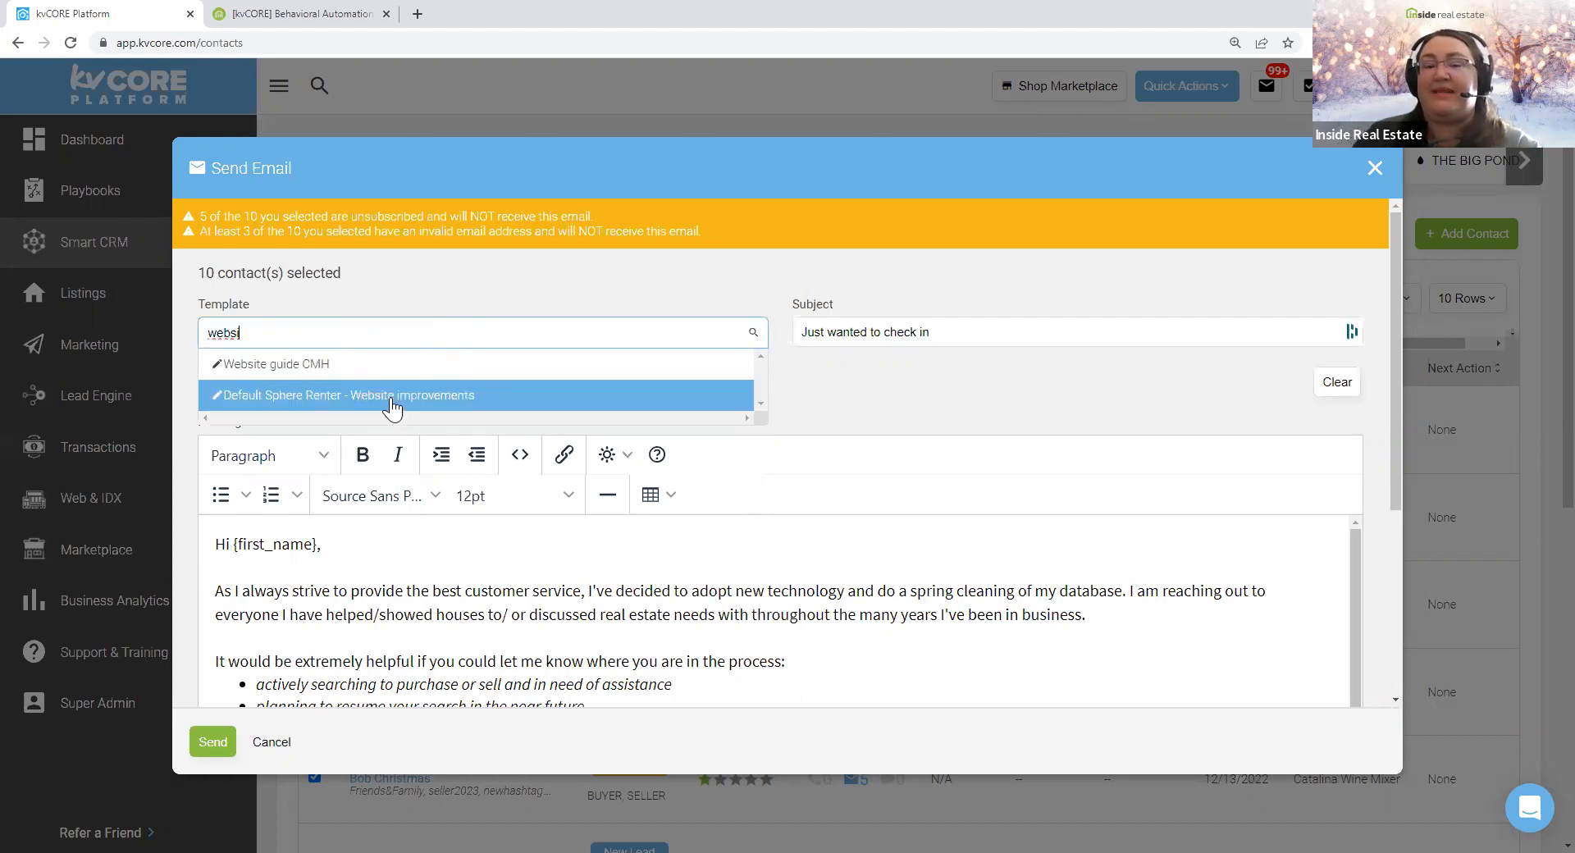
left_click(391, 403)
double_click(263, 546)
left_click_drag(335, 548, 259, 570)
left_click(1000, 560)
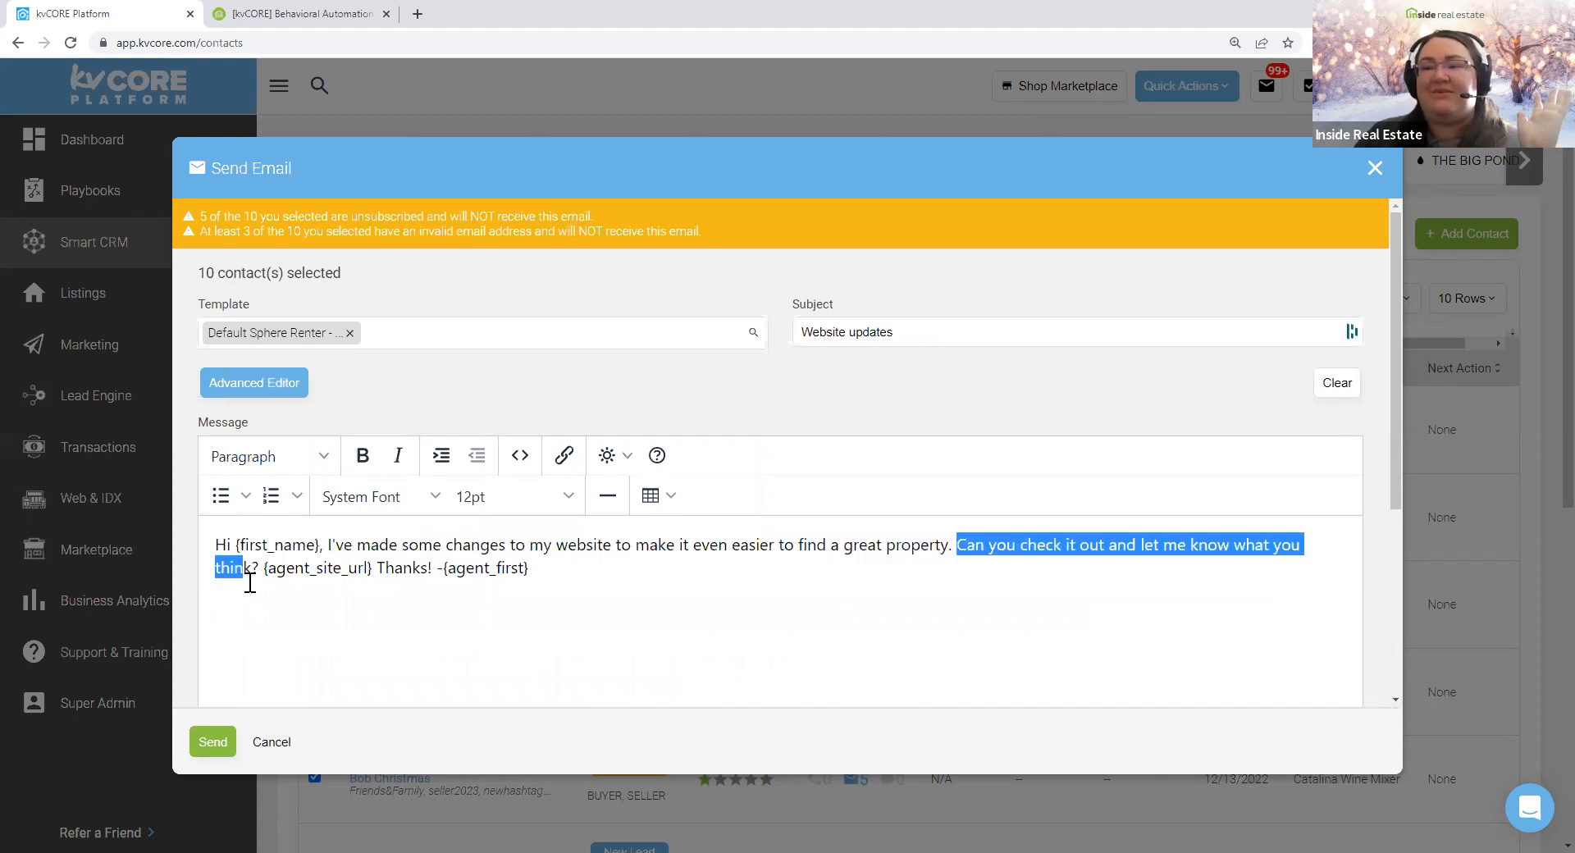
double_click(327, 564)
left_click(270, 742)
left_click(733, 445)
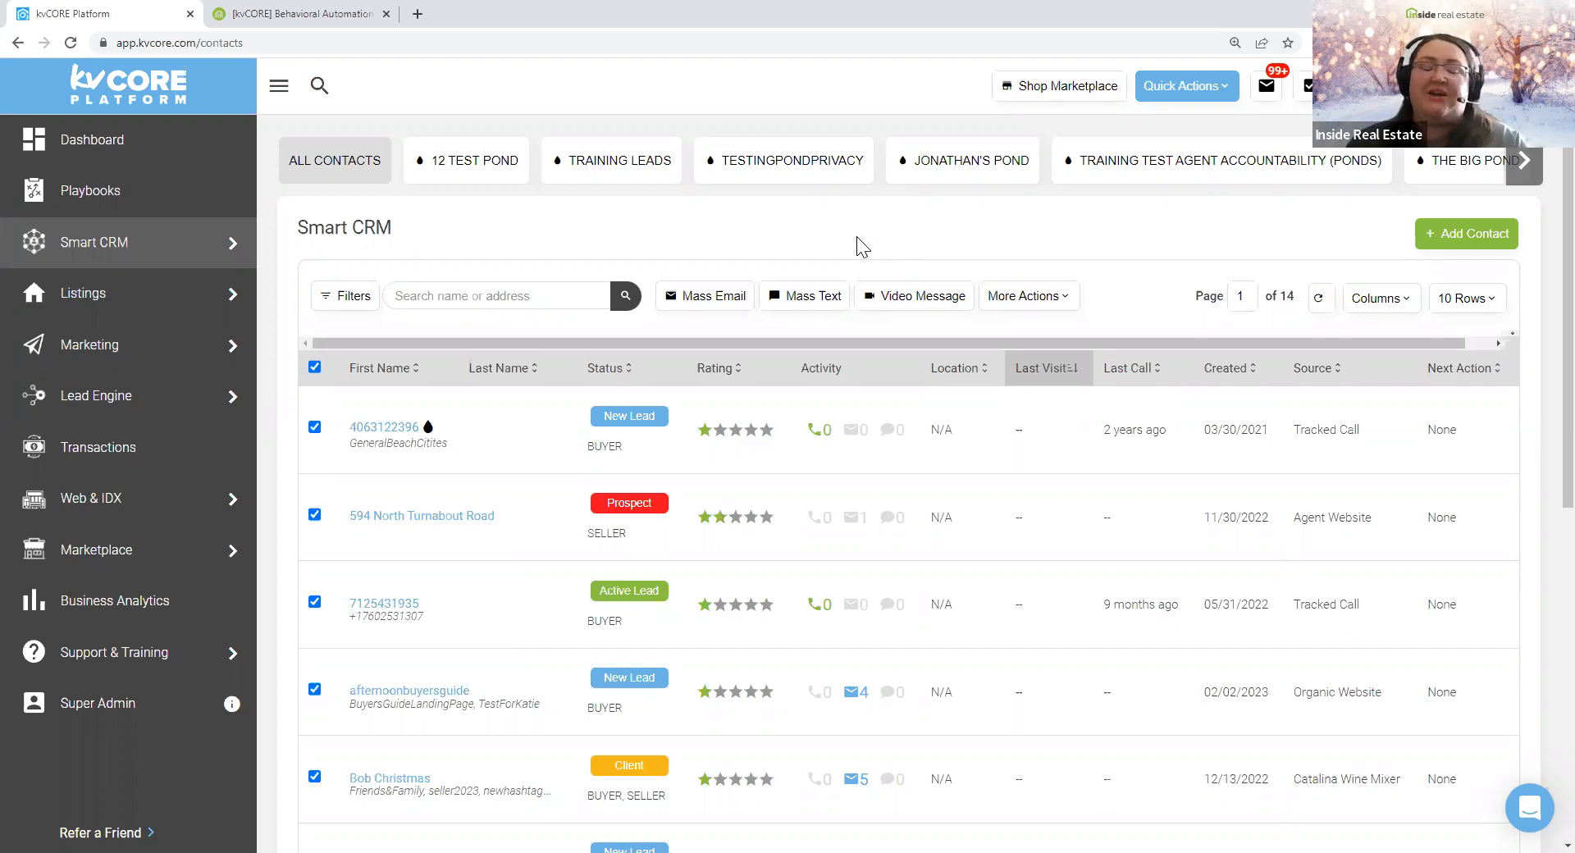
key("ctrl")
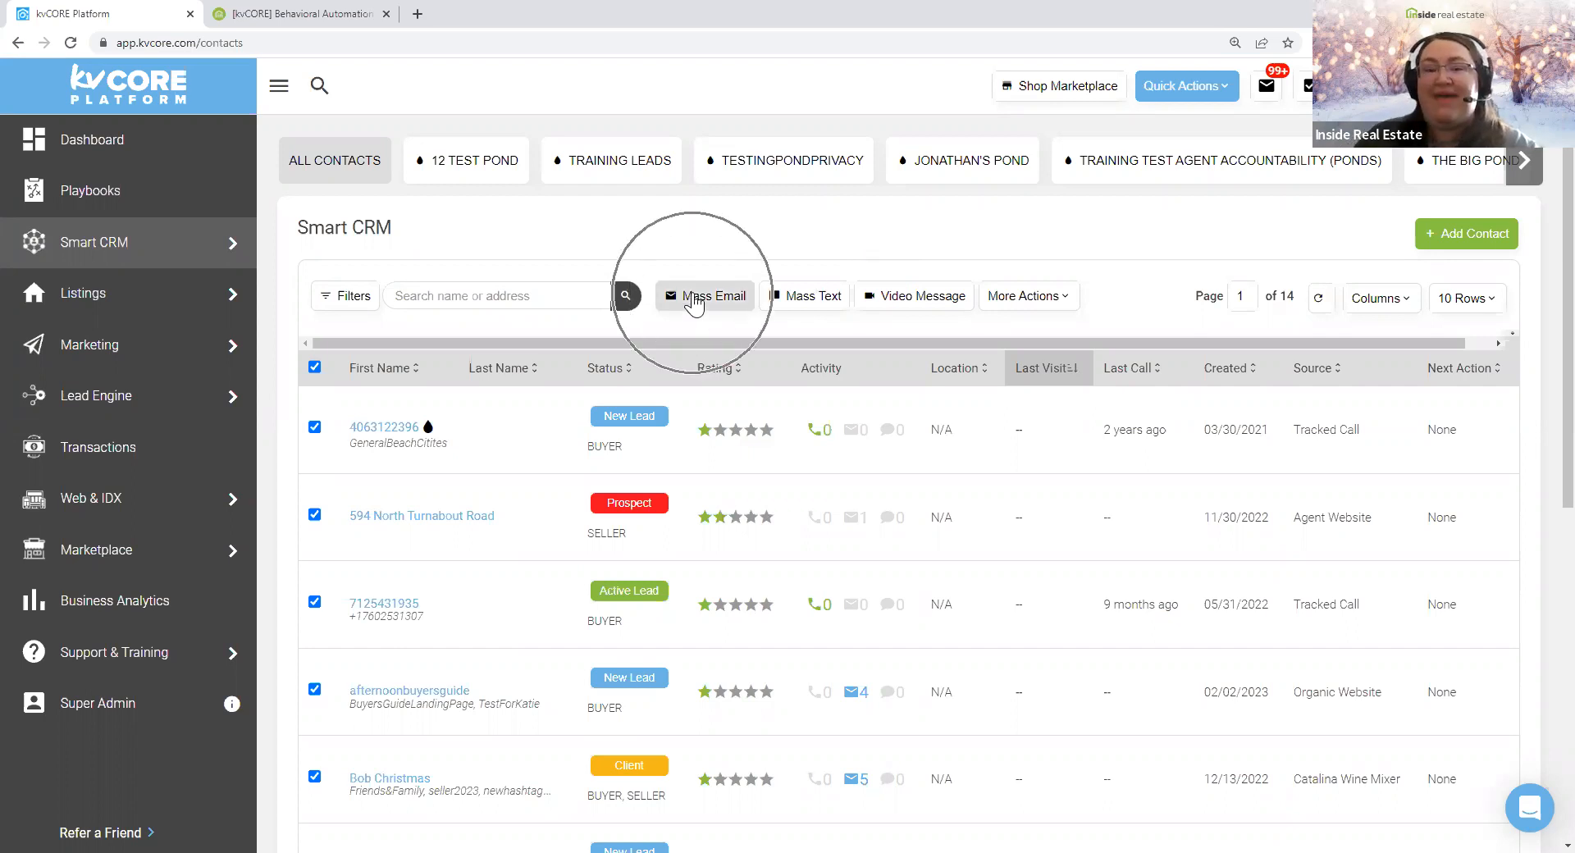
- Start a mass text to the selected contacts with the greeting "Hey {lead_first_name}"
left_click(792, 297)
left_click(515, 400)
type("Hey {")
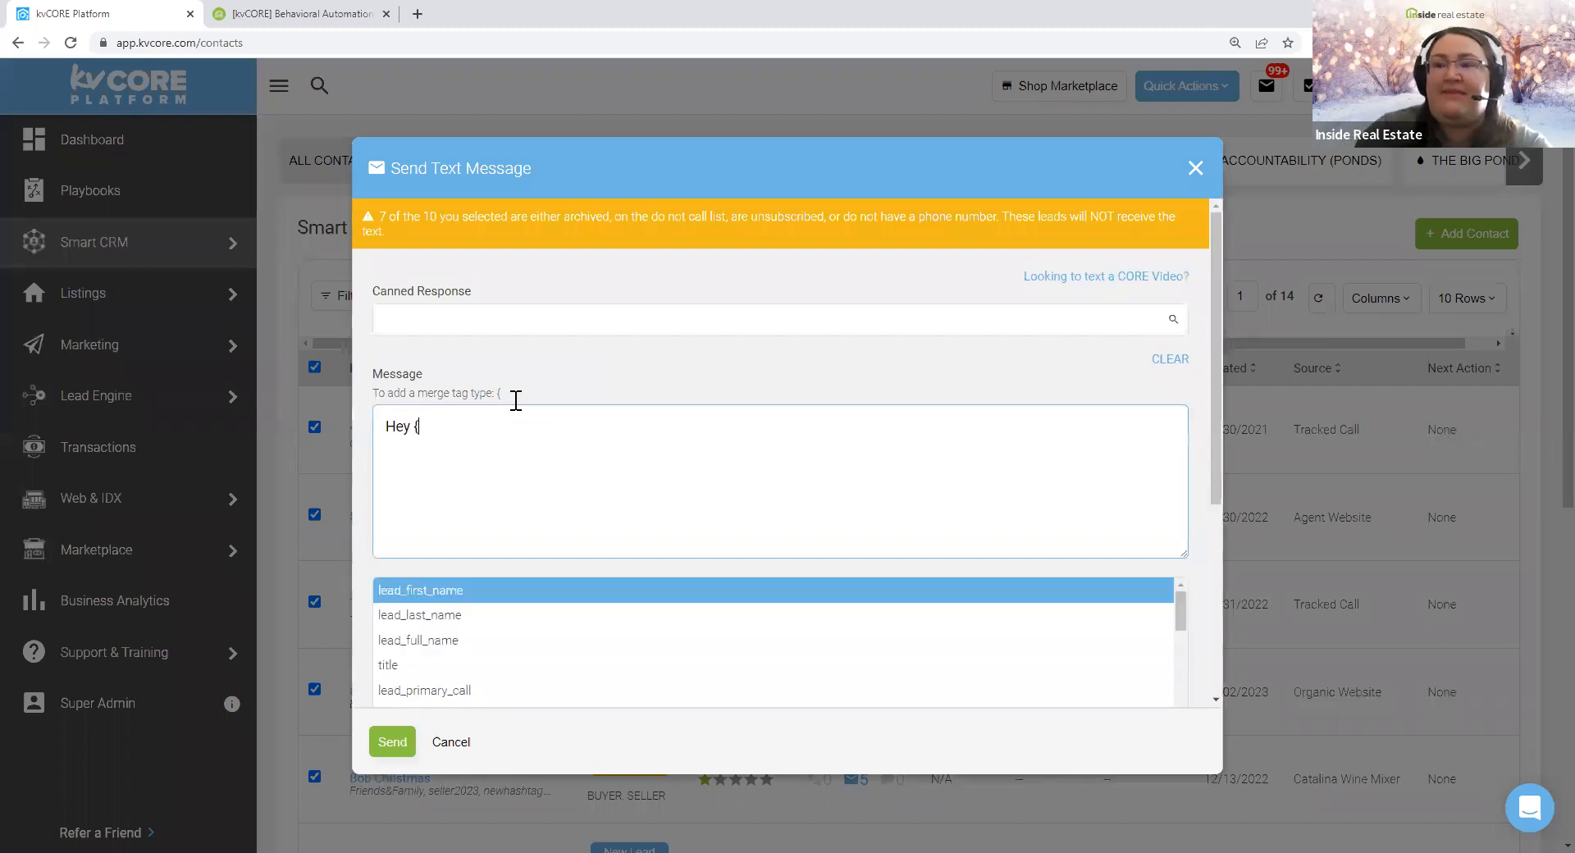
left_click(503, 617)
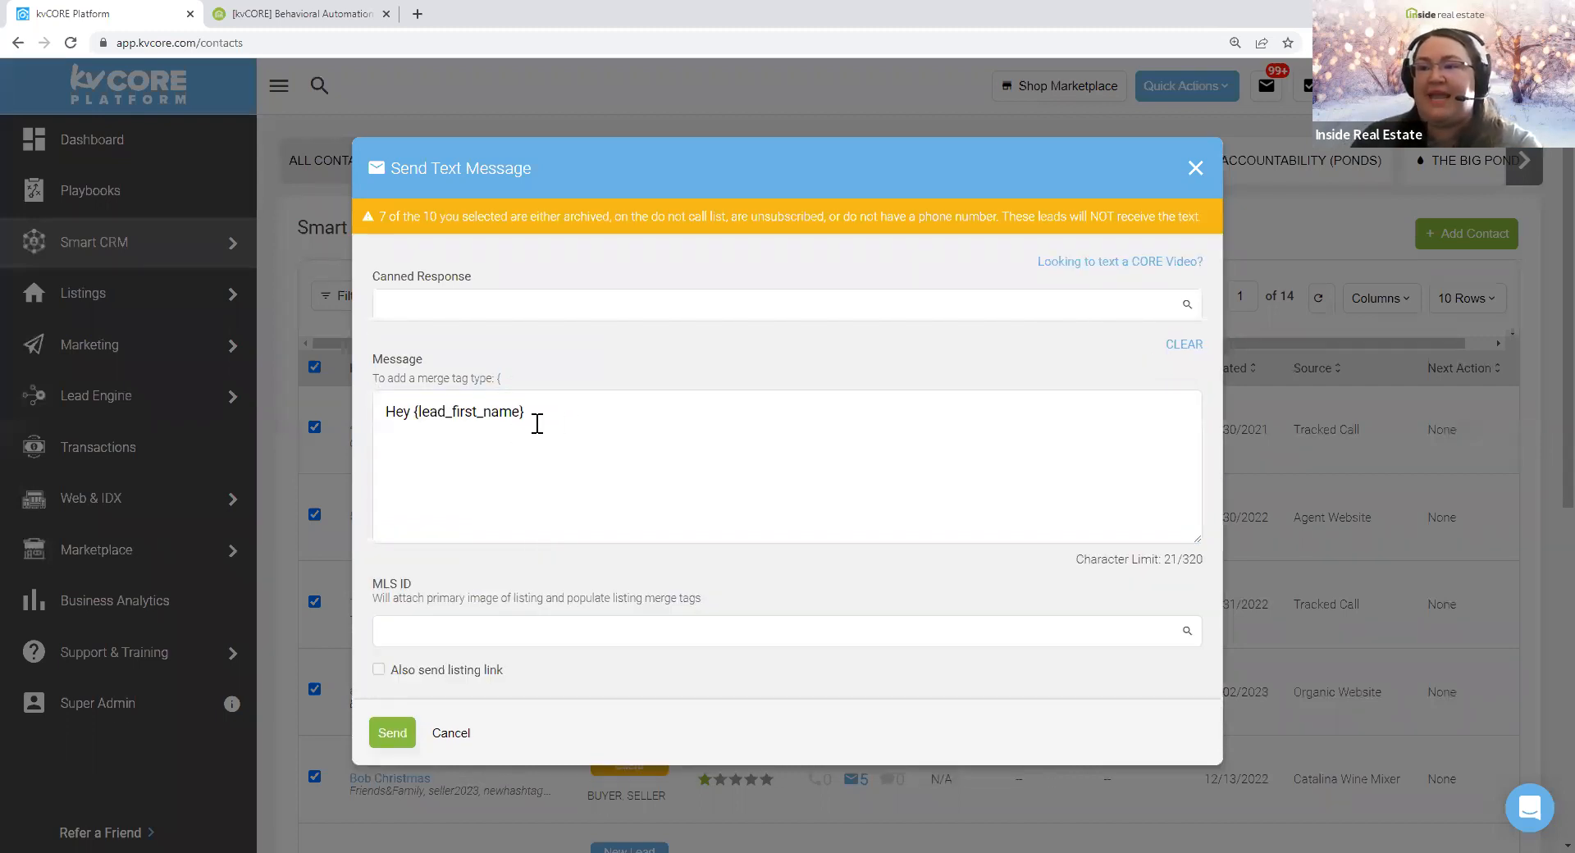
- Continue the text message with ", I just sent you an email about my new website. Did you get it?"
type(", I ")
type("wan")
key("BackSpace")
key("BackSpace")
key("BackSpace")
type("just sent ")
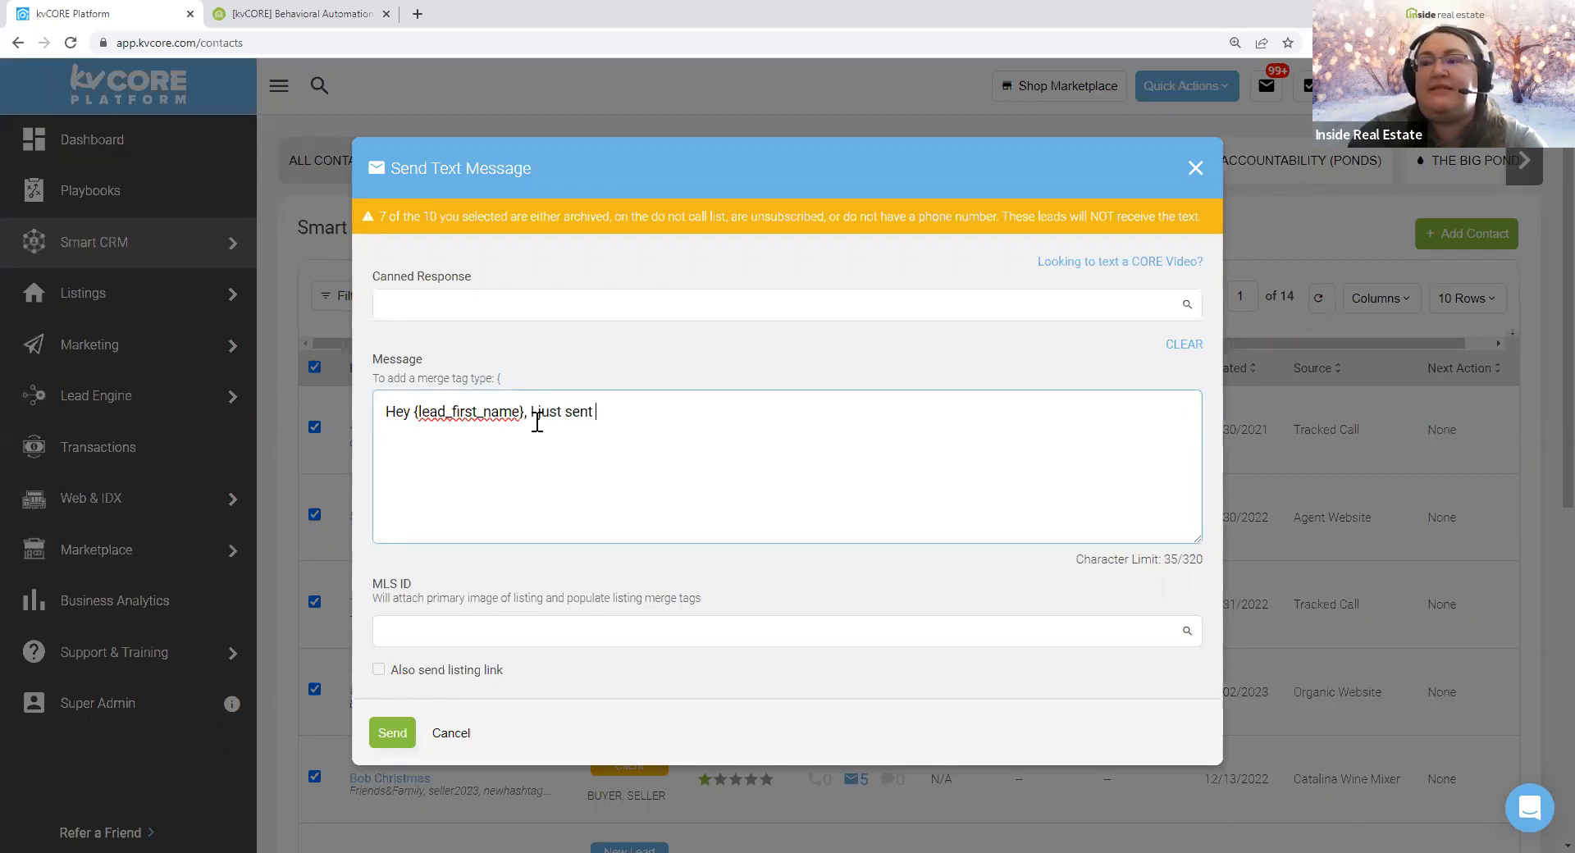
type("you an email about my w")
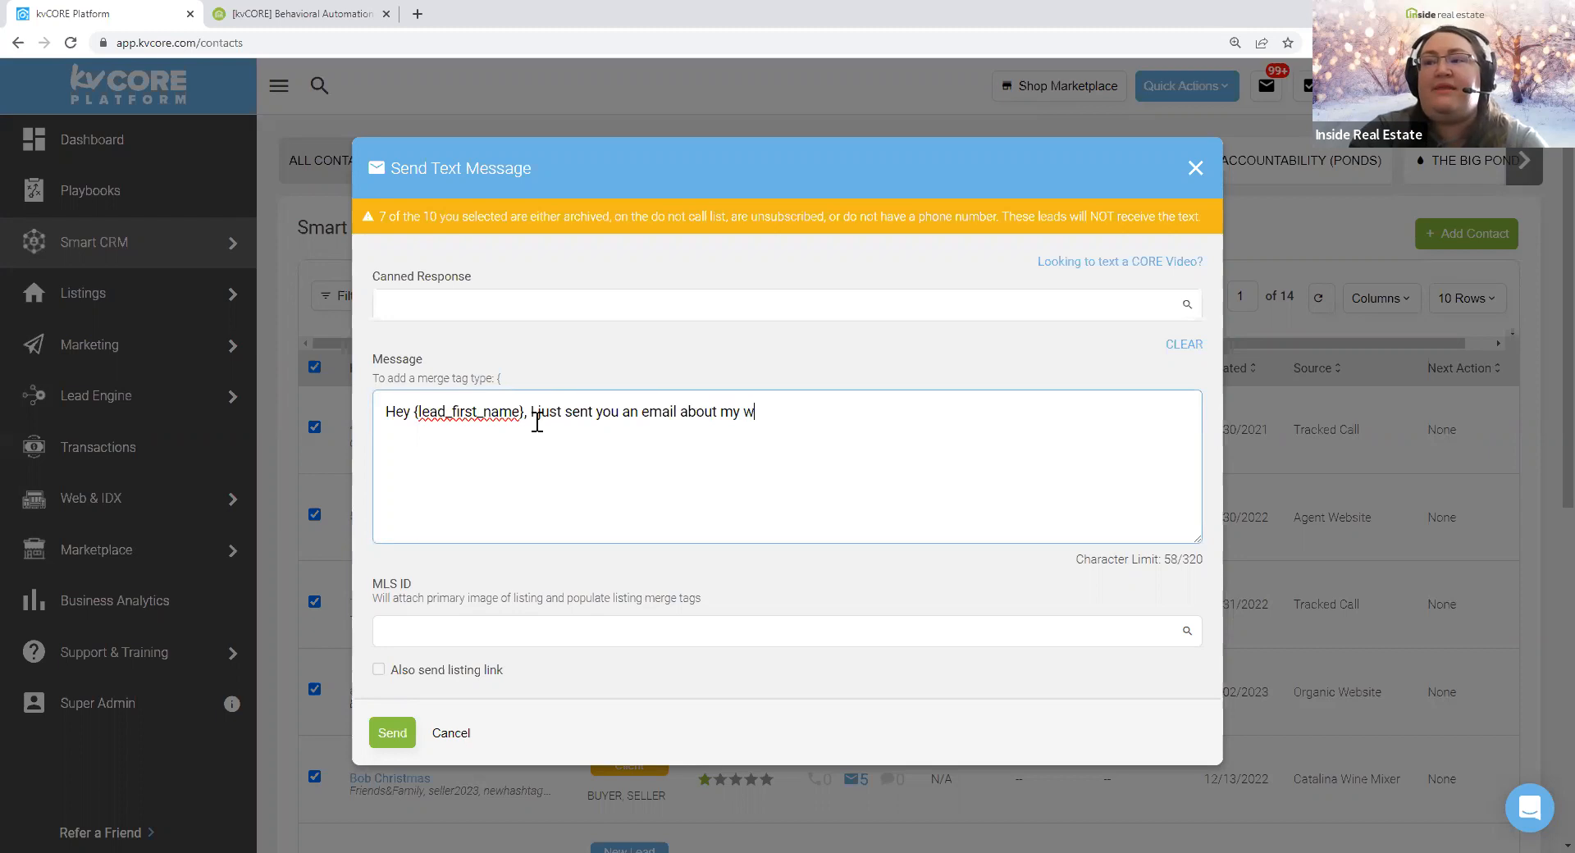
key("BackSpace")
type("new website. ")
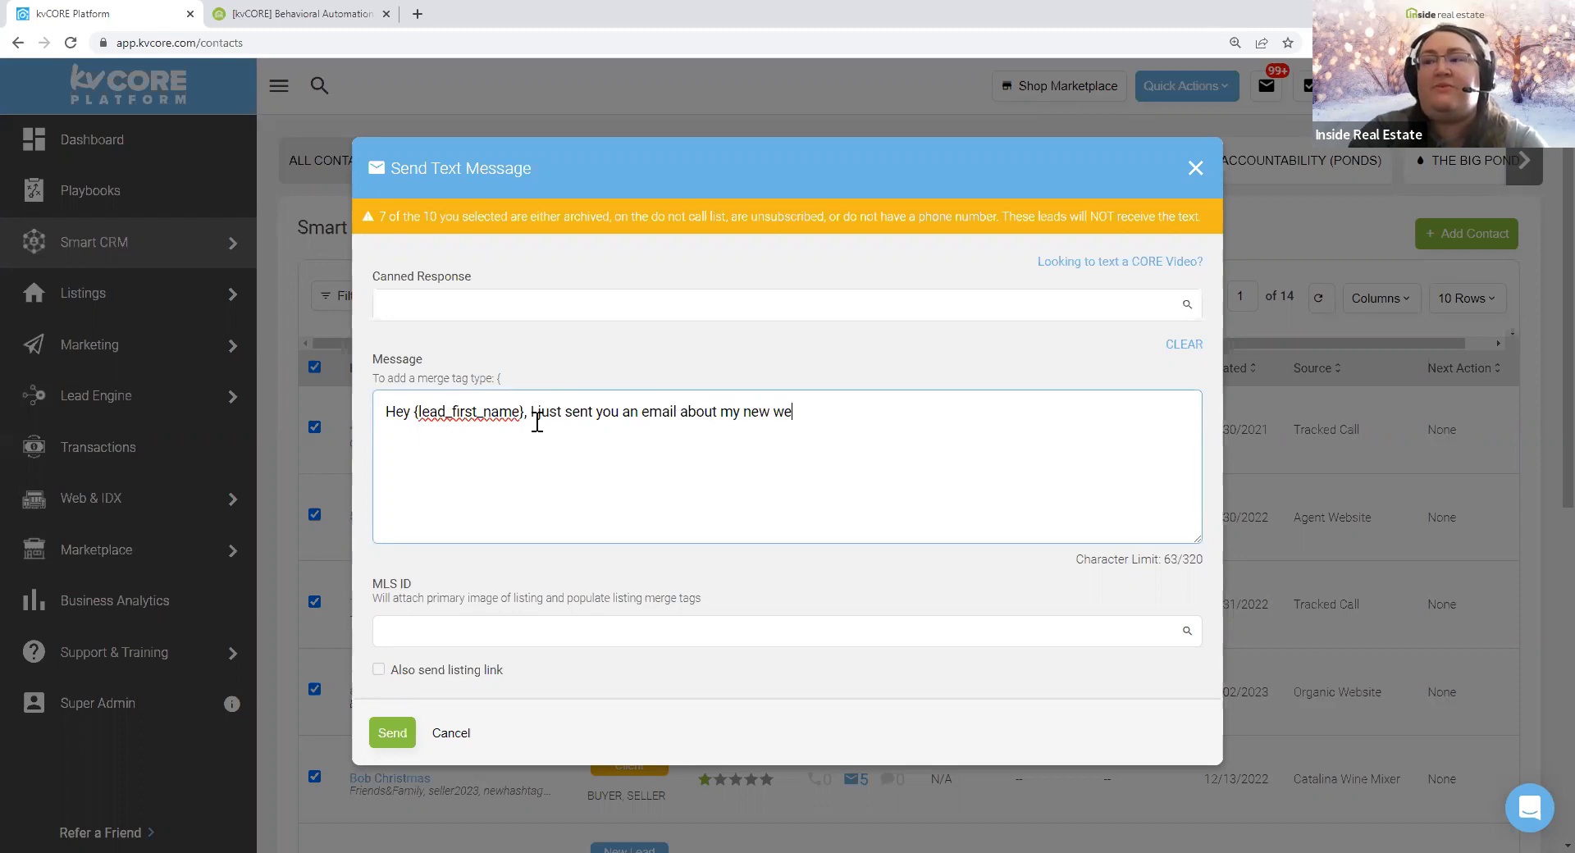
type("Did you get it?")
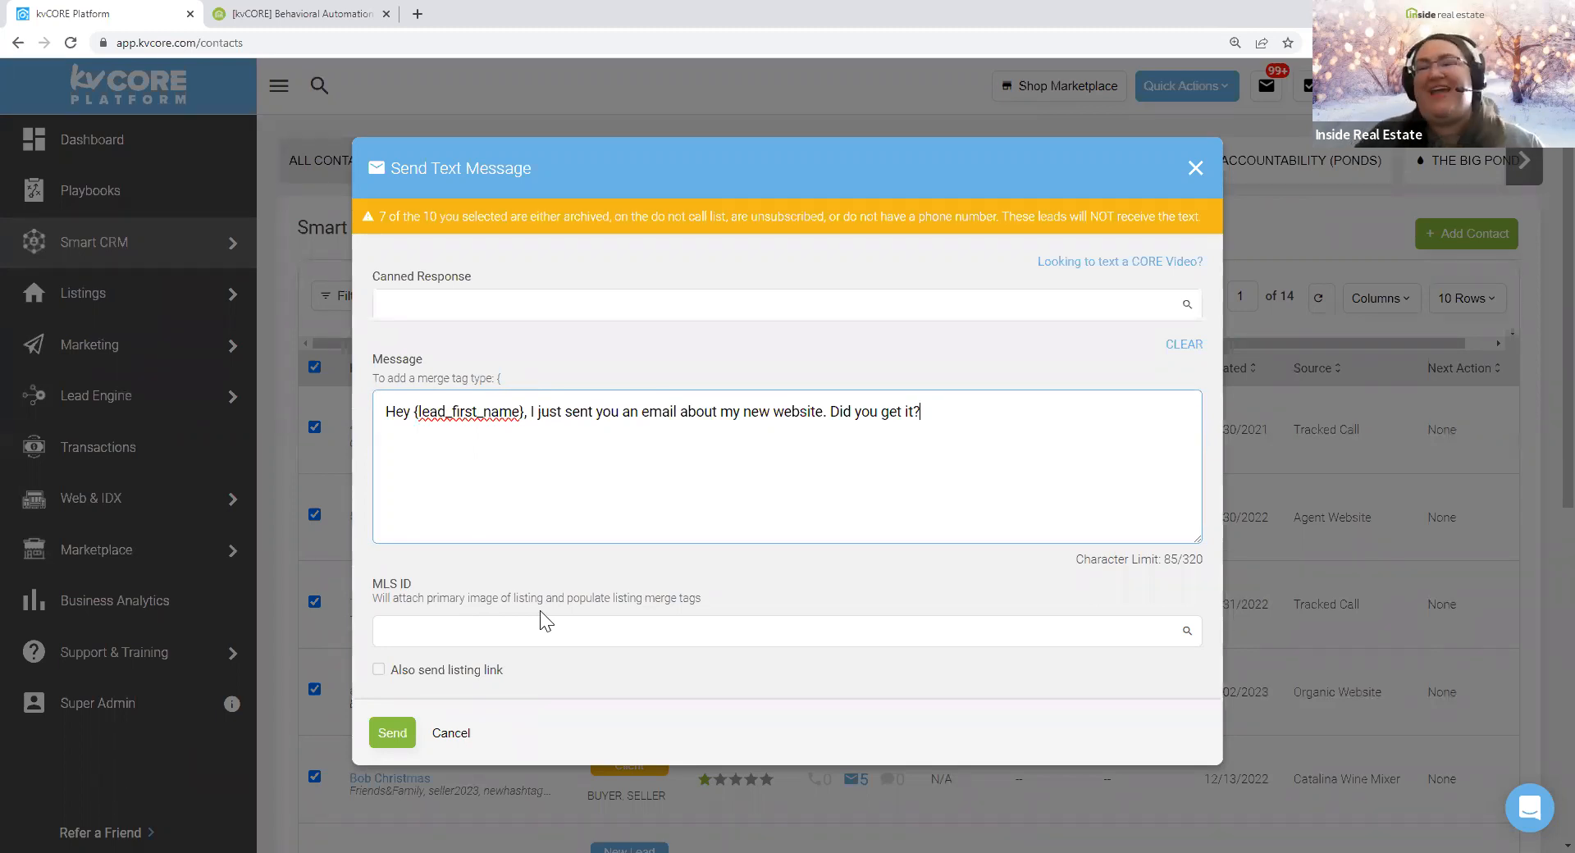
- Discard the unsent text message and deselect all contacts in the list
left_click(451, 734)
left_click(804, 447)
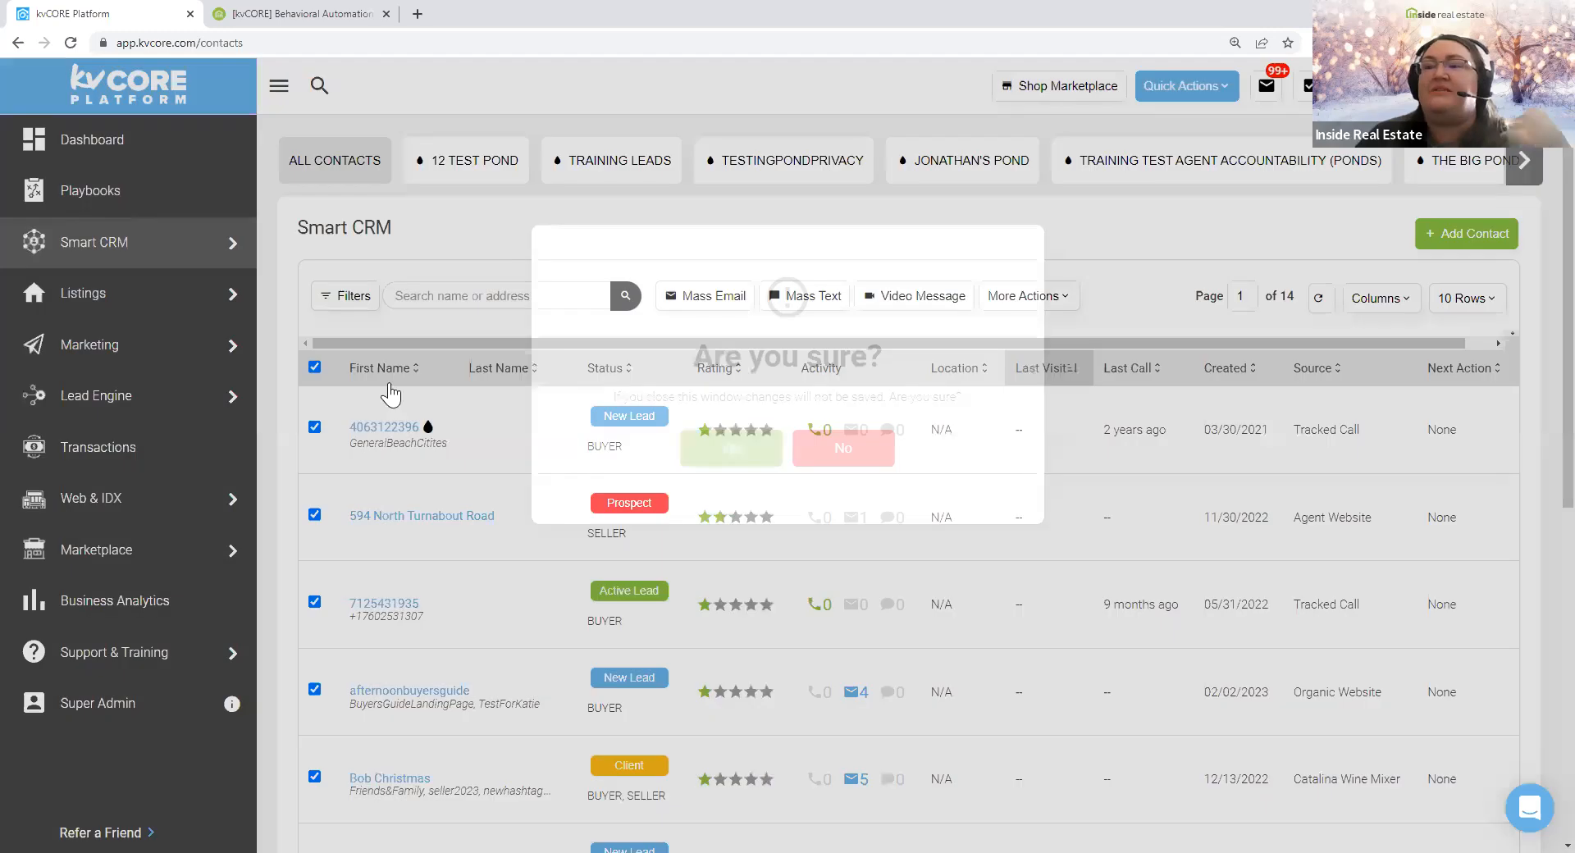
left_click(315, 368)
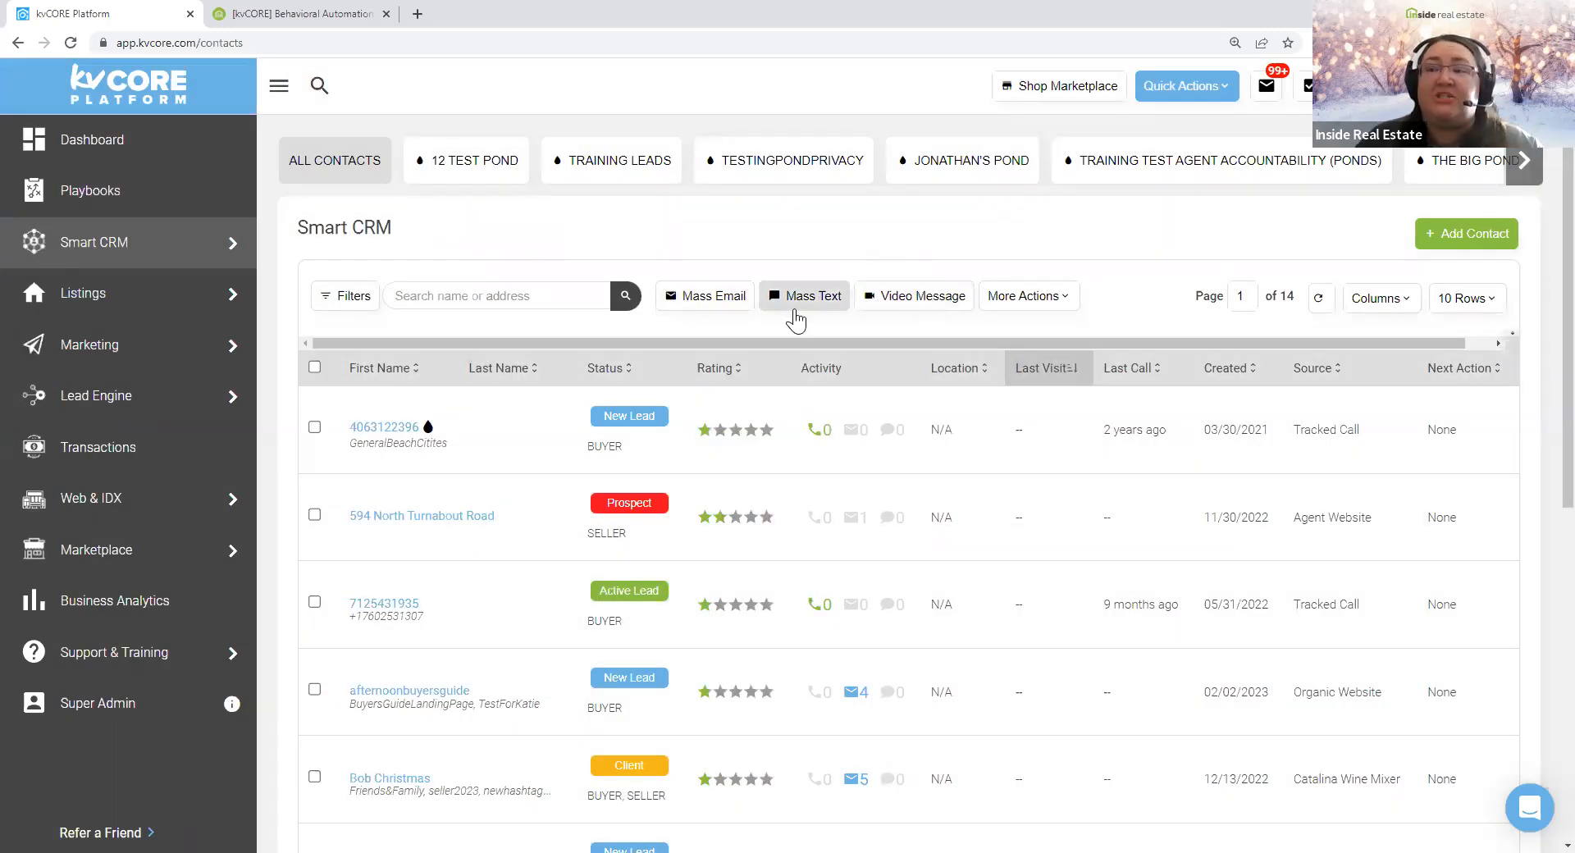
left_click(1065, 297)
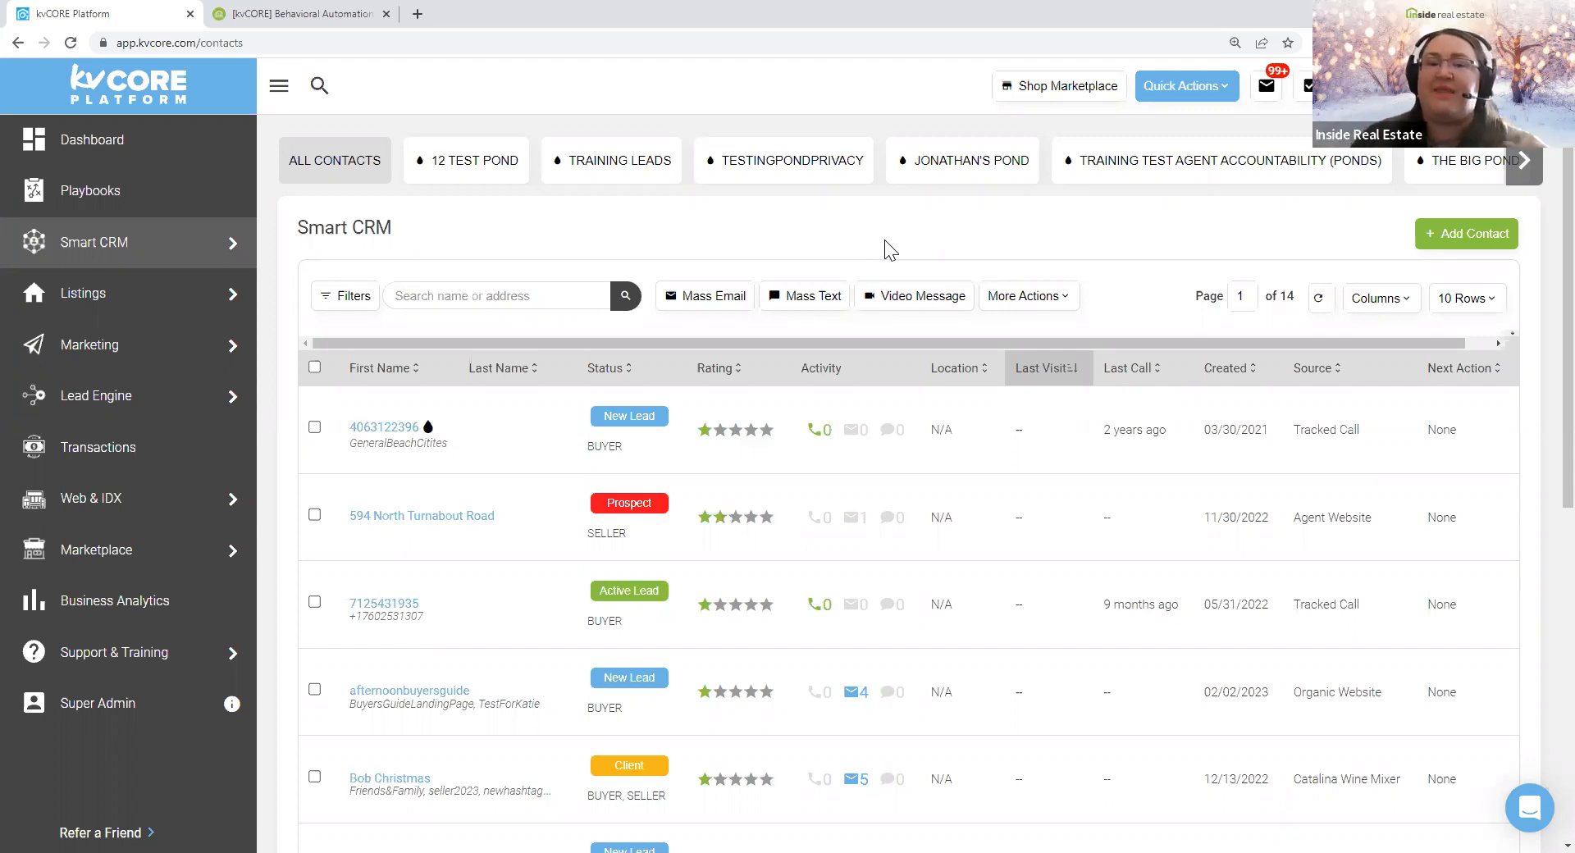
- Open the first contact's record, examine its CORE Video action, and close the record
left_click(914, 302)
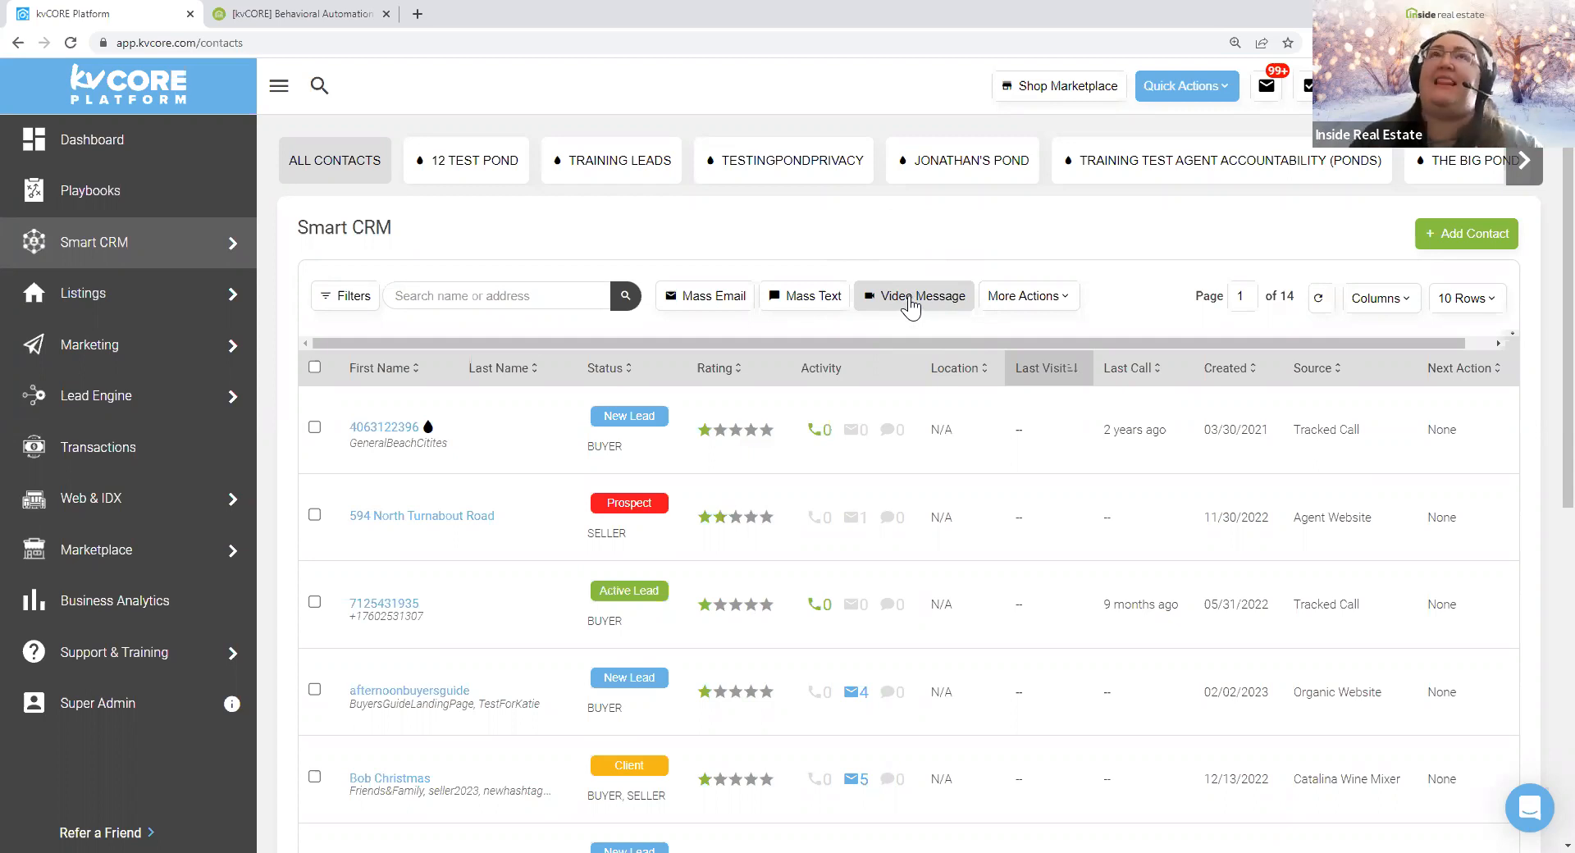
left_click(376, 428)
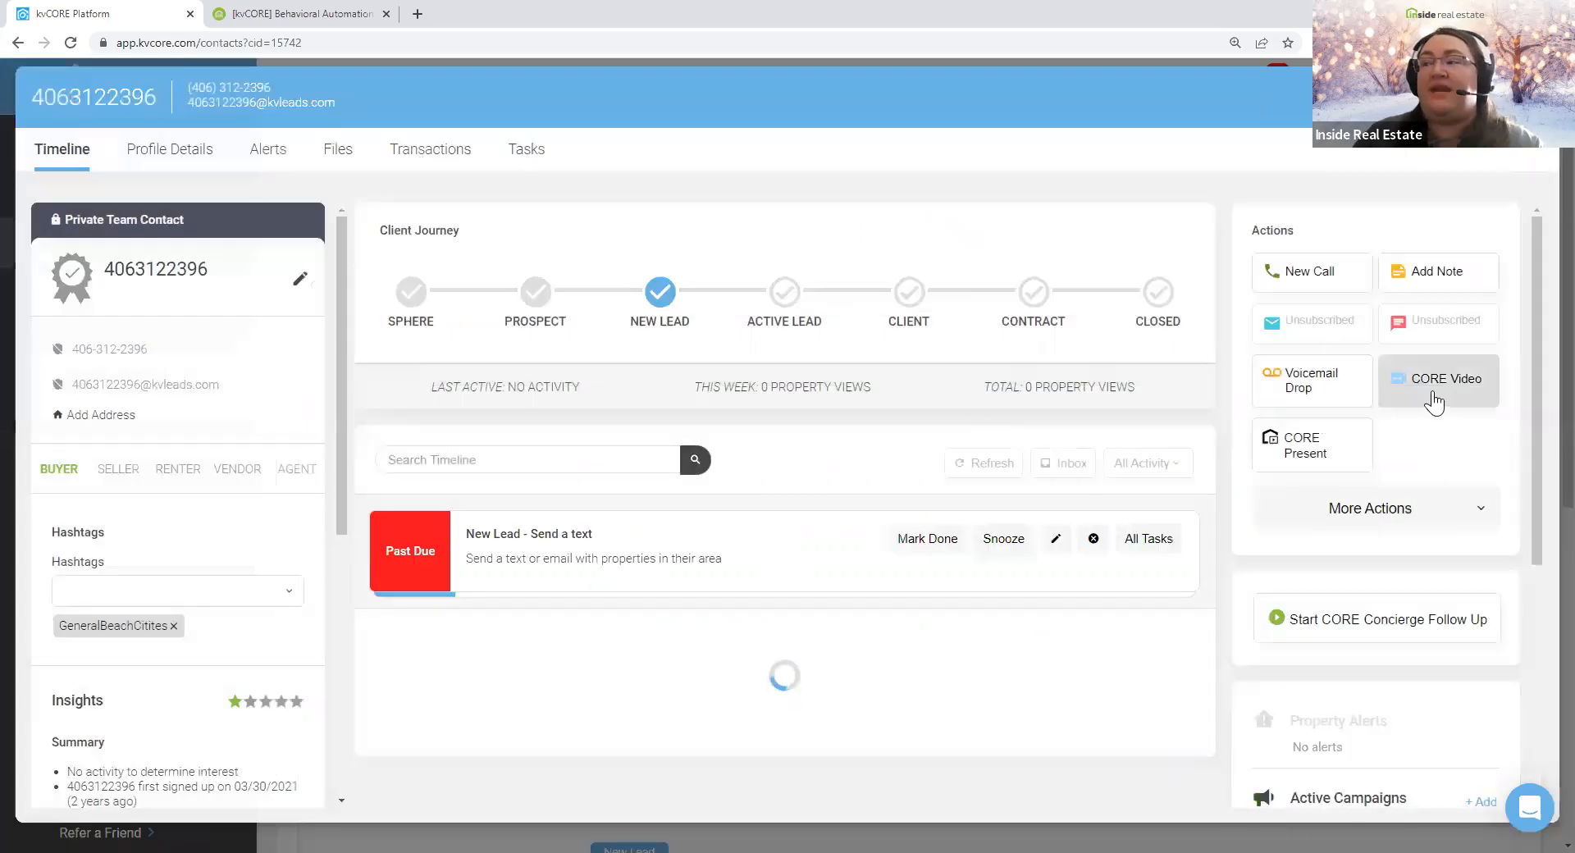
left_click(1434, 402)
left_click(1433, 402)
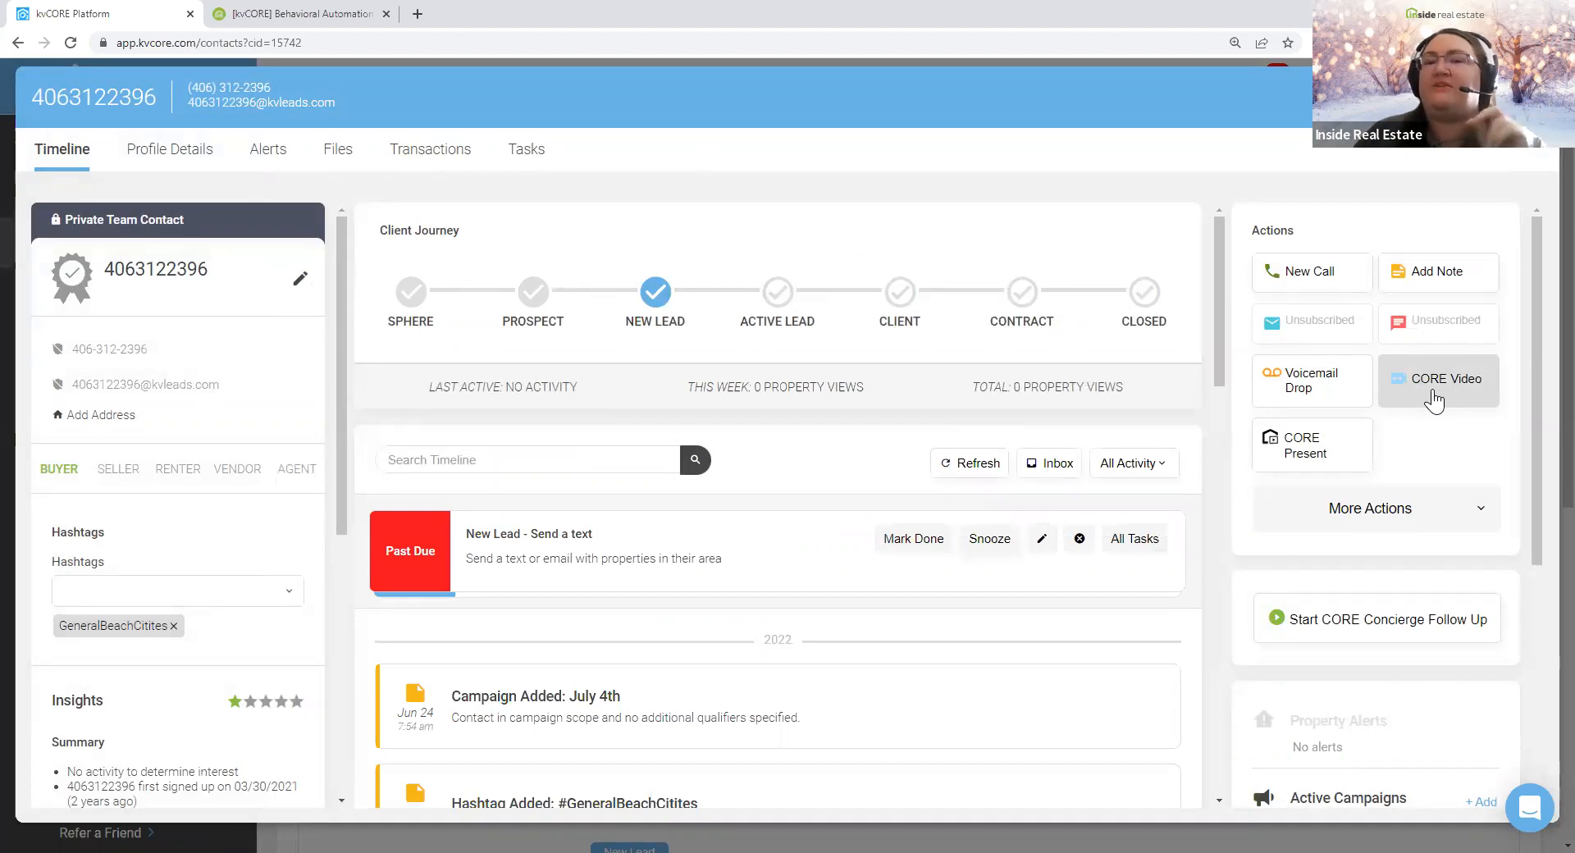
left_click(1532, 97)
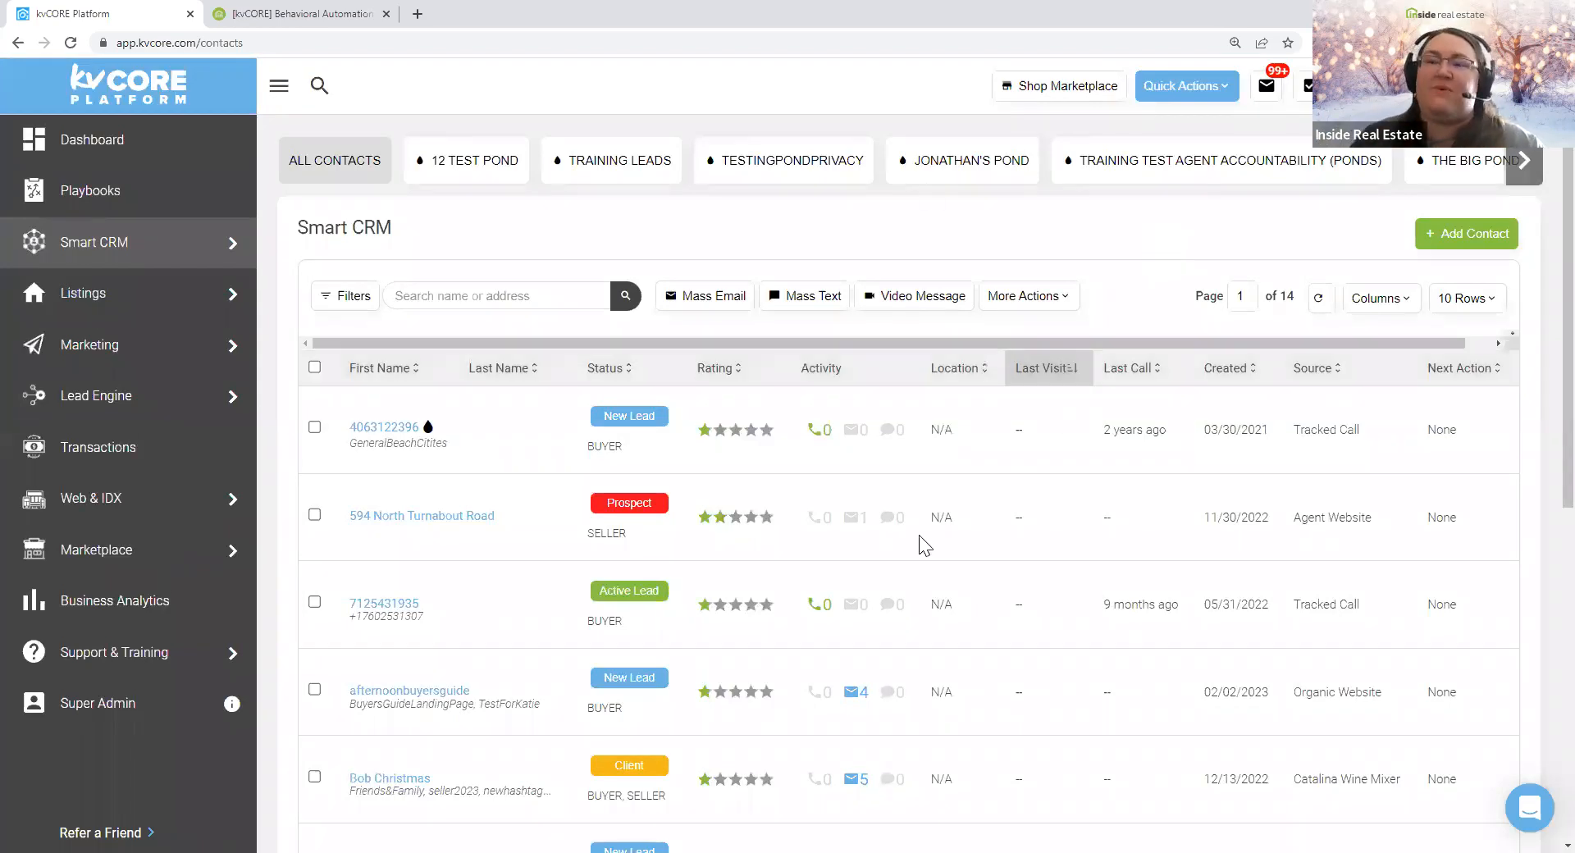
left_click(906, 313)
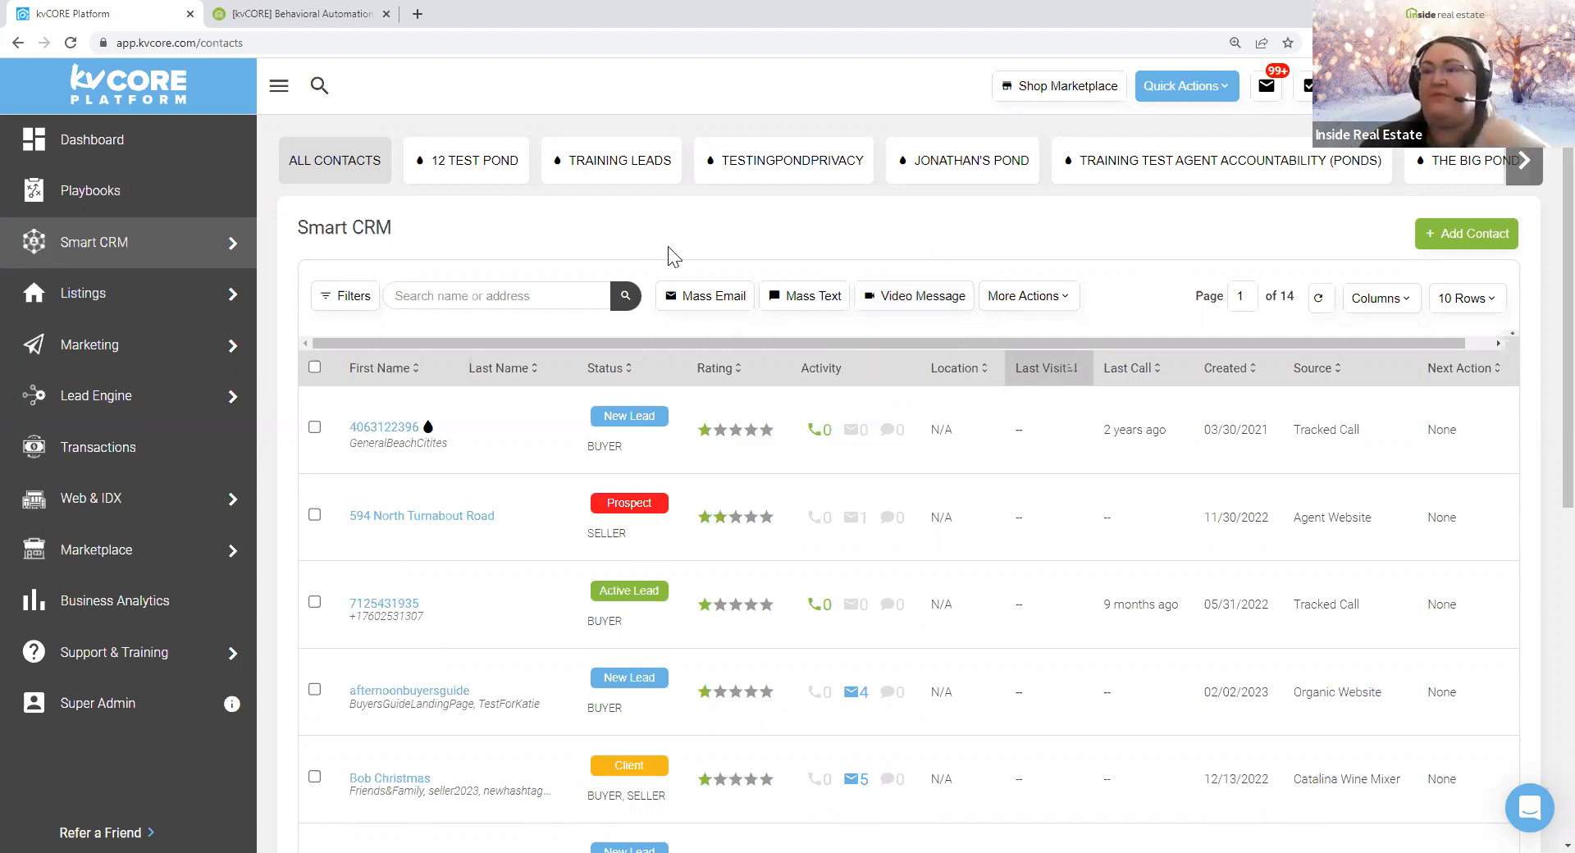
key("ctrl")
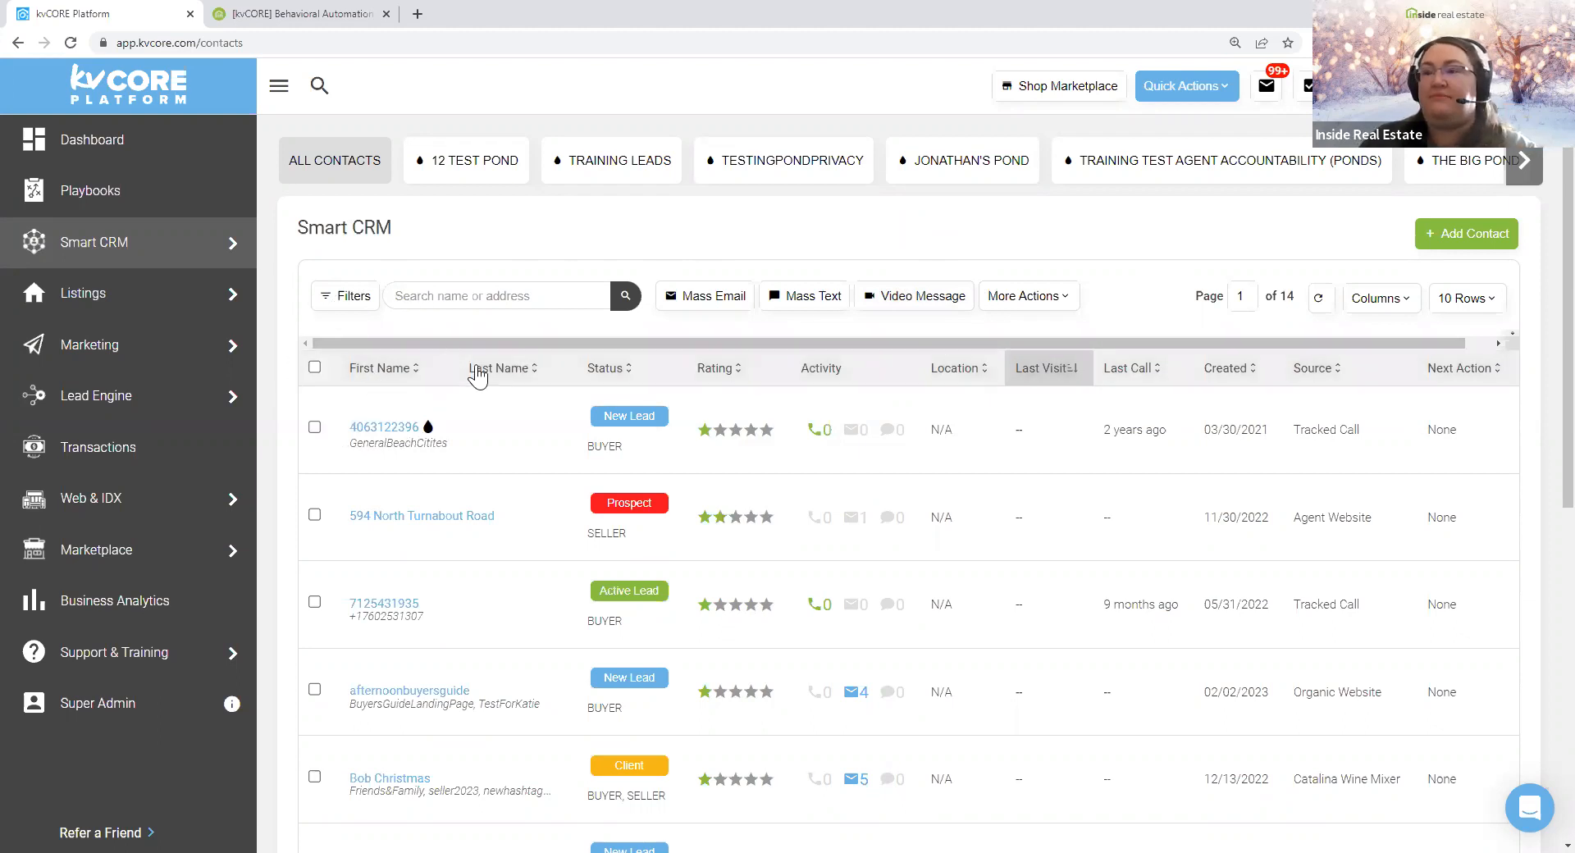
key("ctrl")
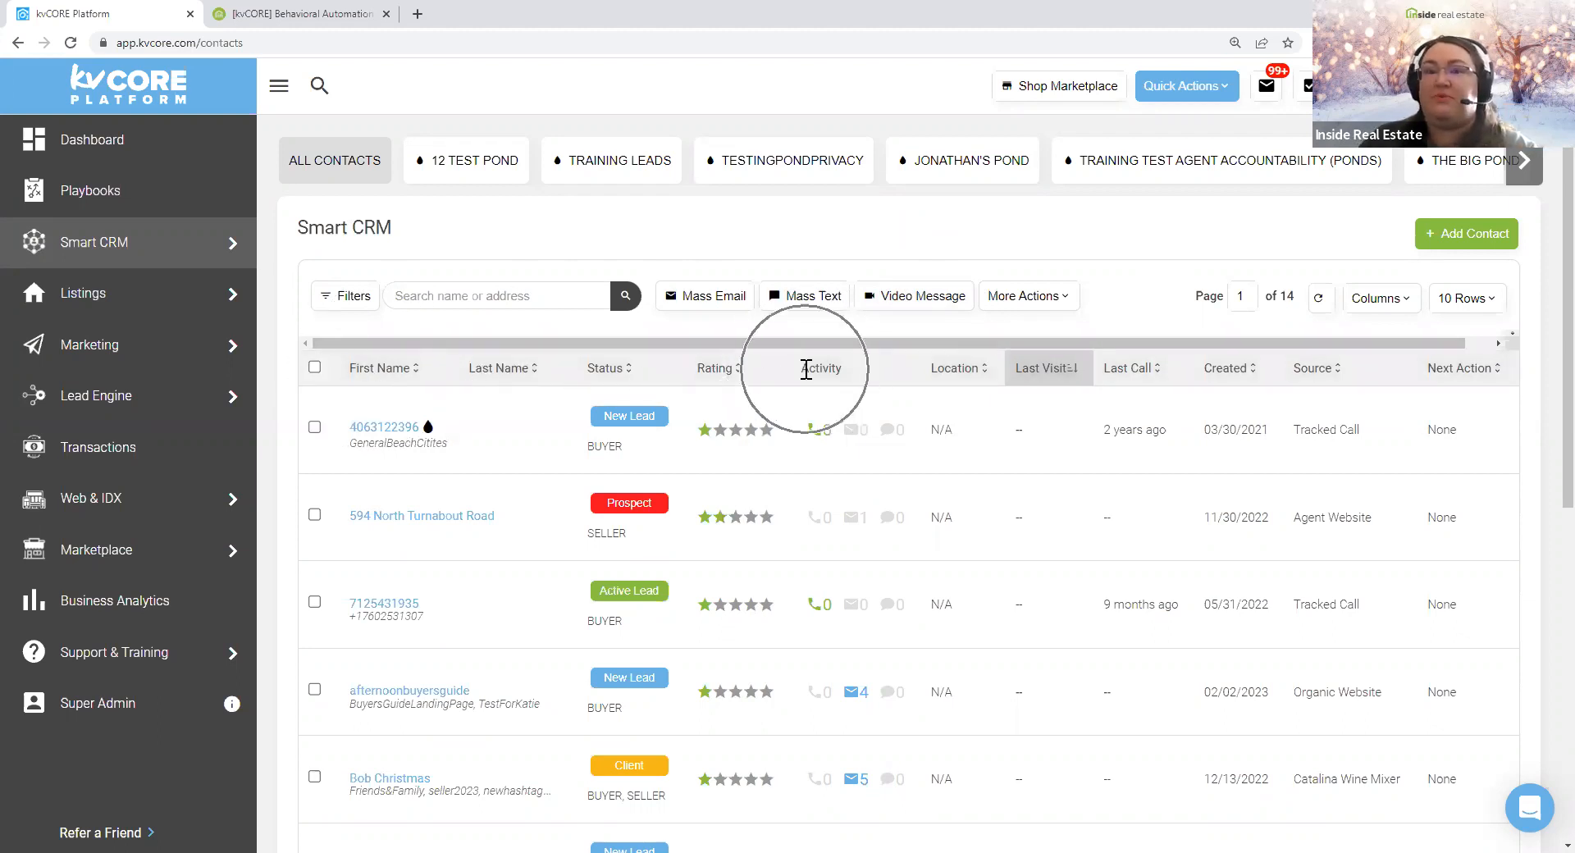
key("ctrl")
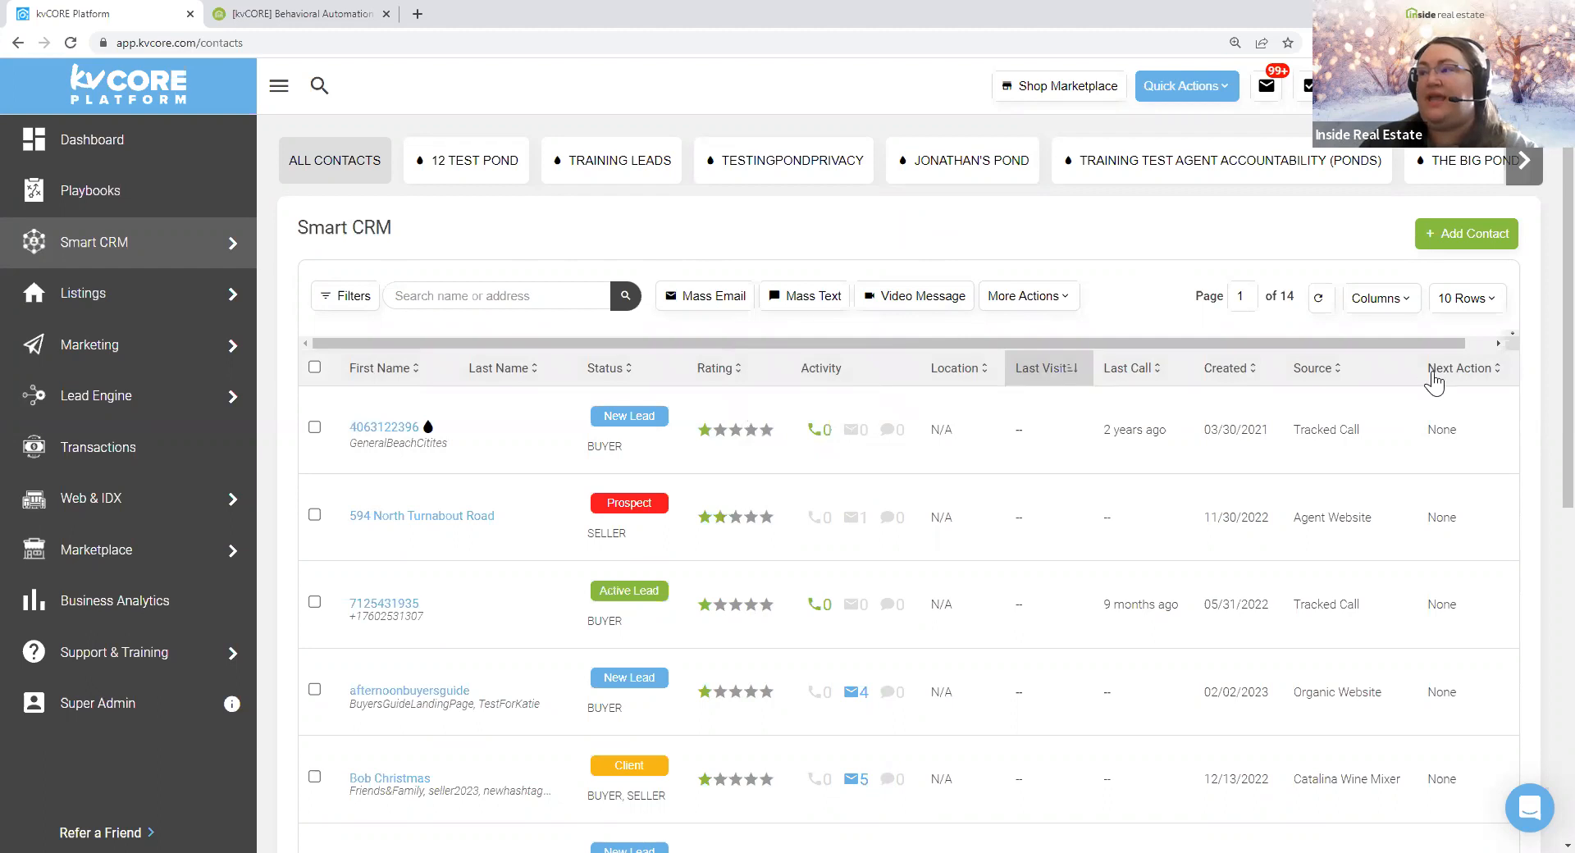
- Review the available columns for the contact list and add the Est. Revenue column
left_click(1394, 305)
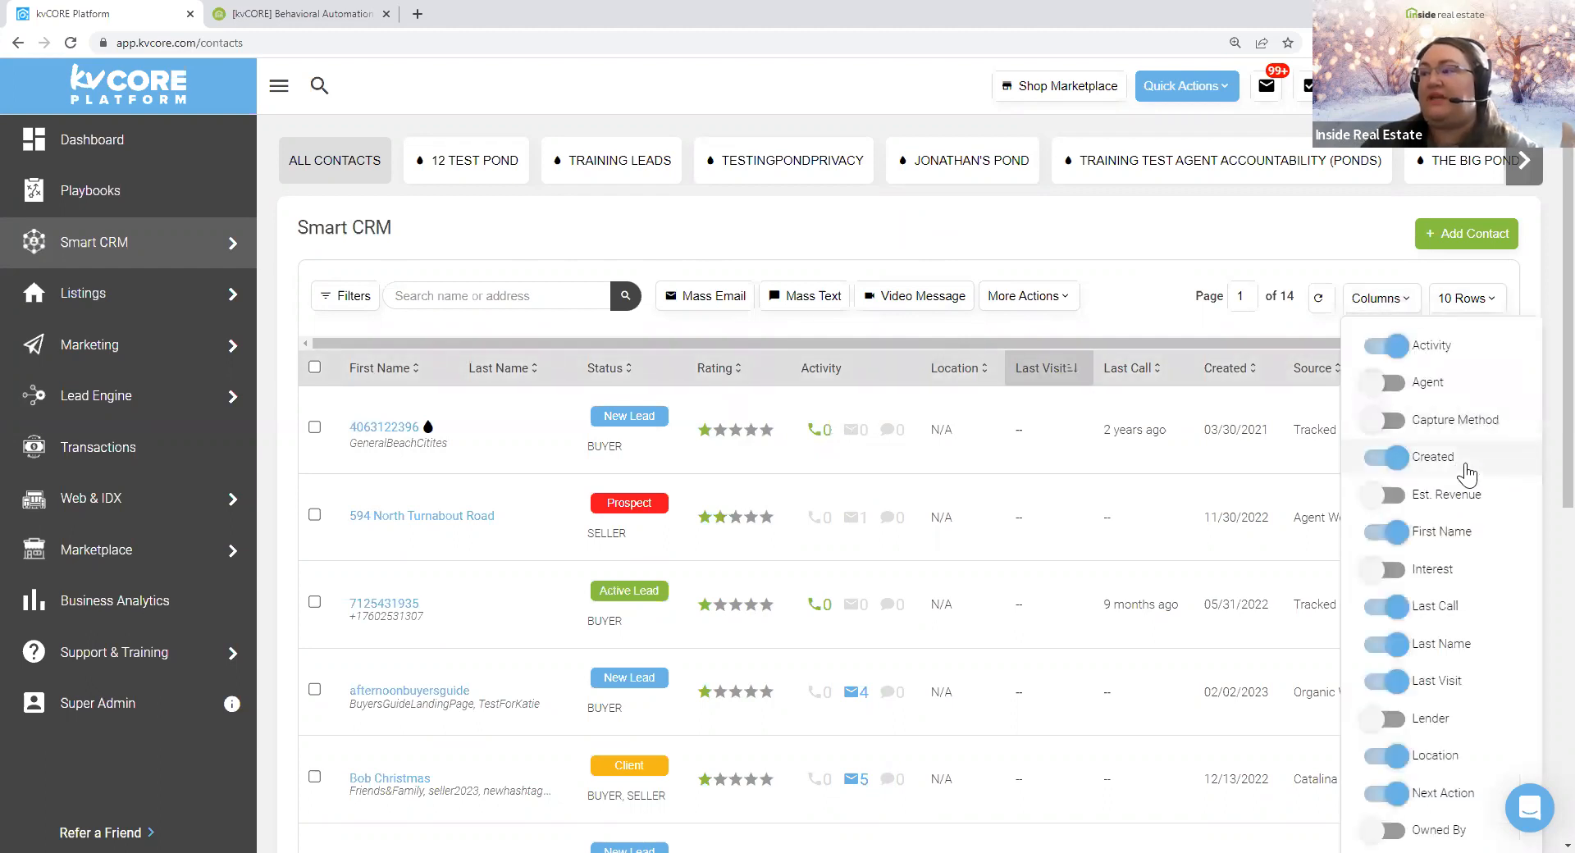
scroll(1468, 593, "down", 7)
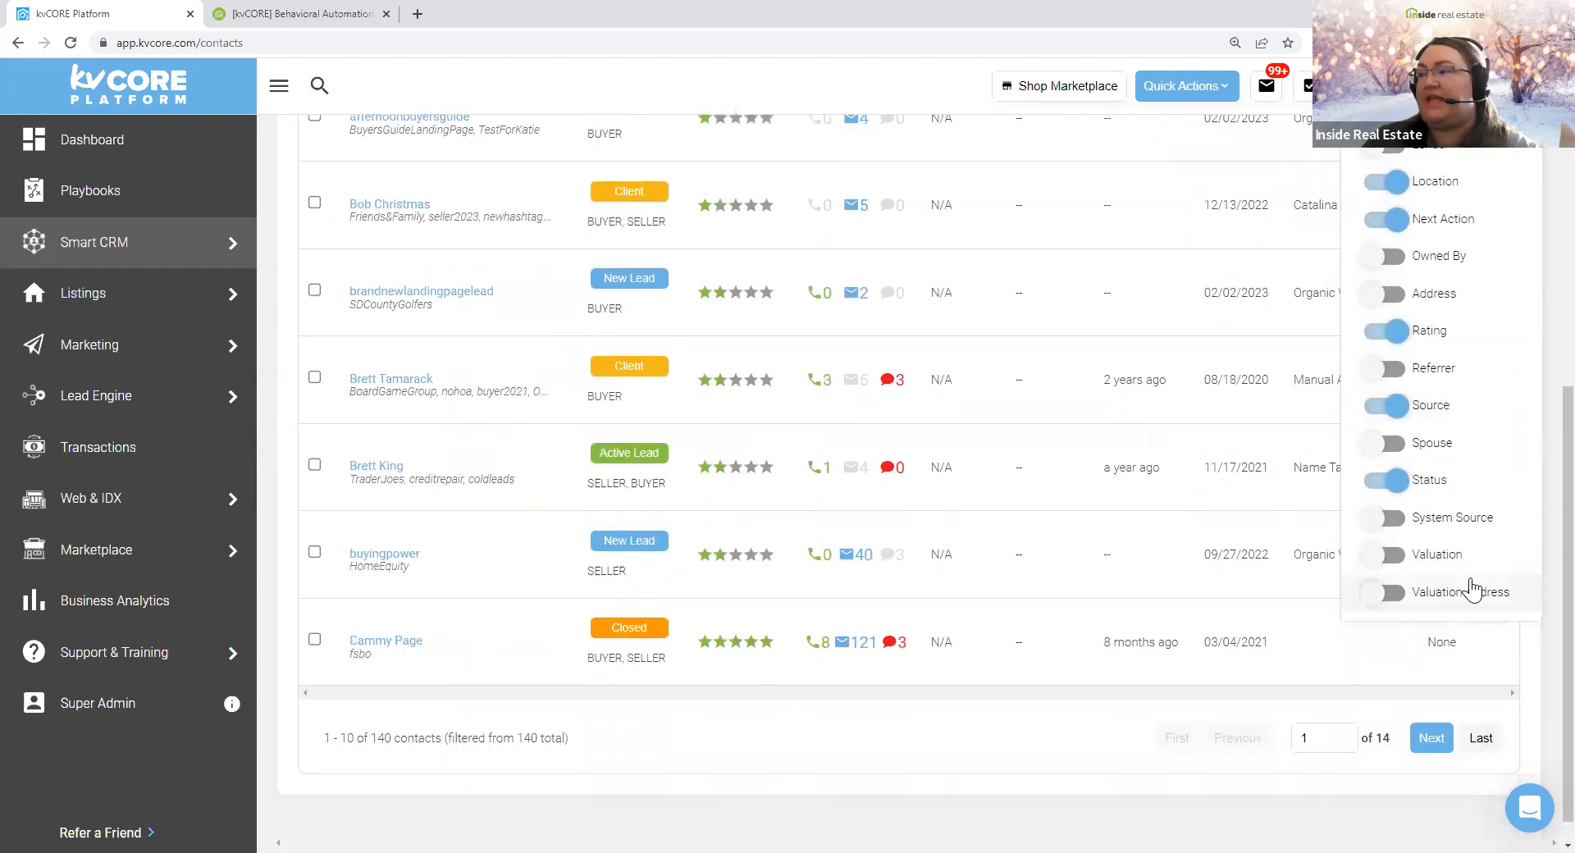
scroll(1460, 548, "up", 1)
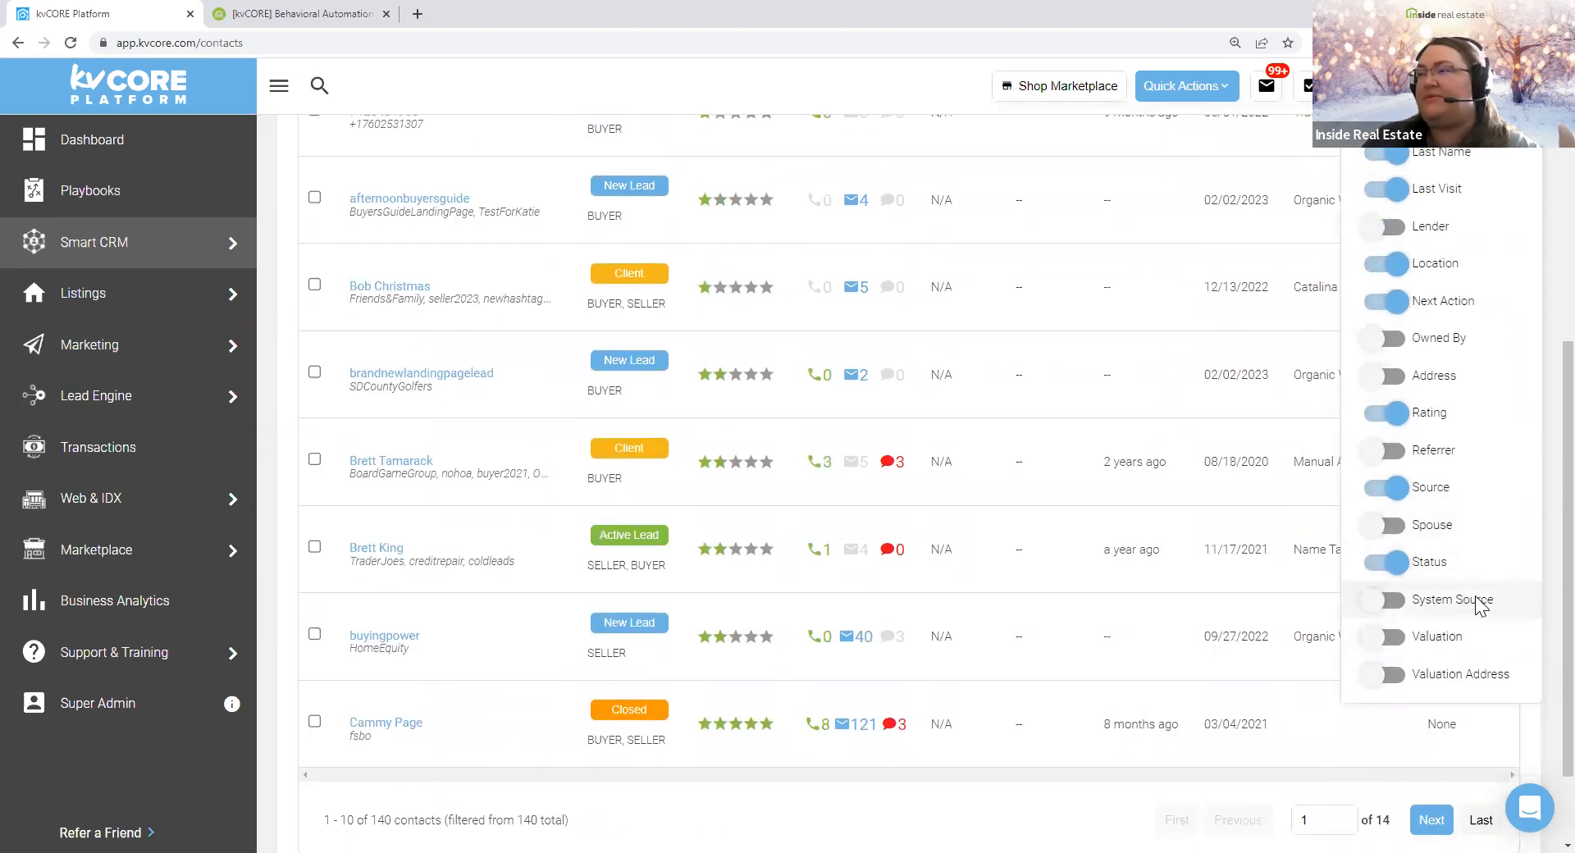
scroll(1477, 607, "up", 1)
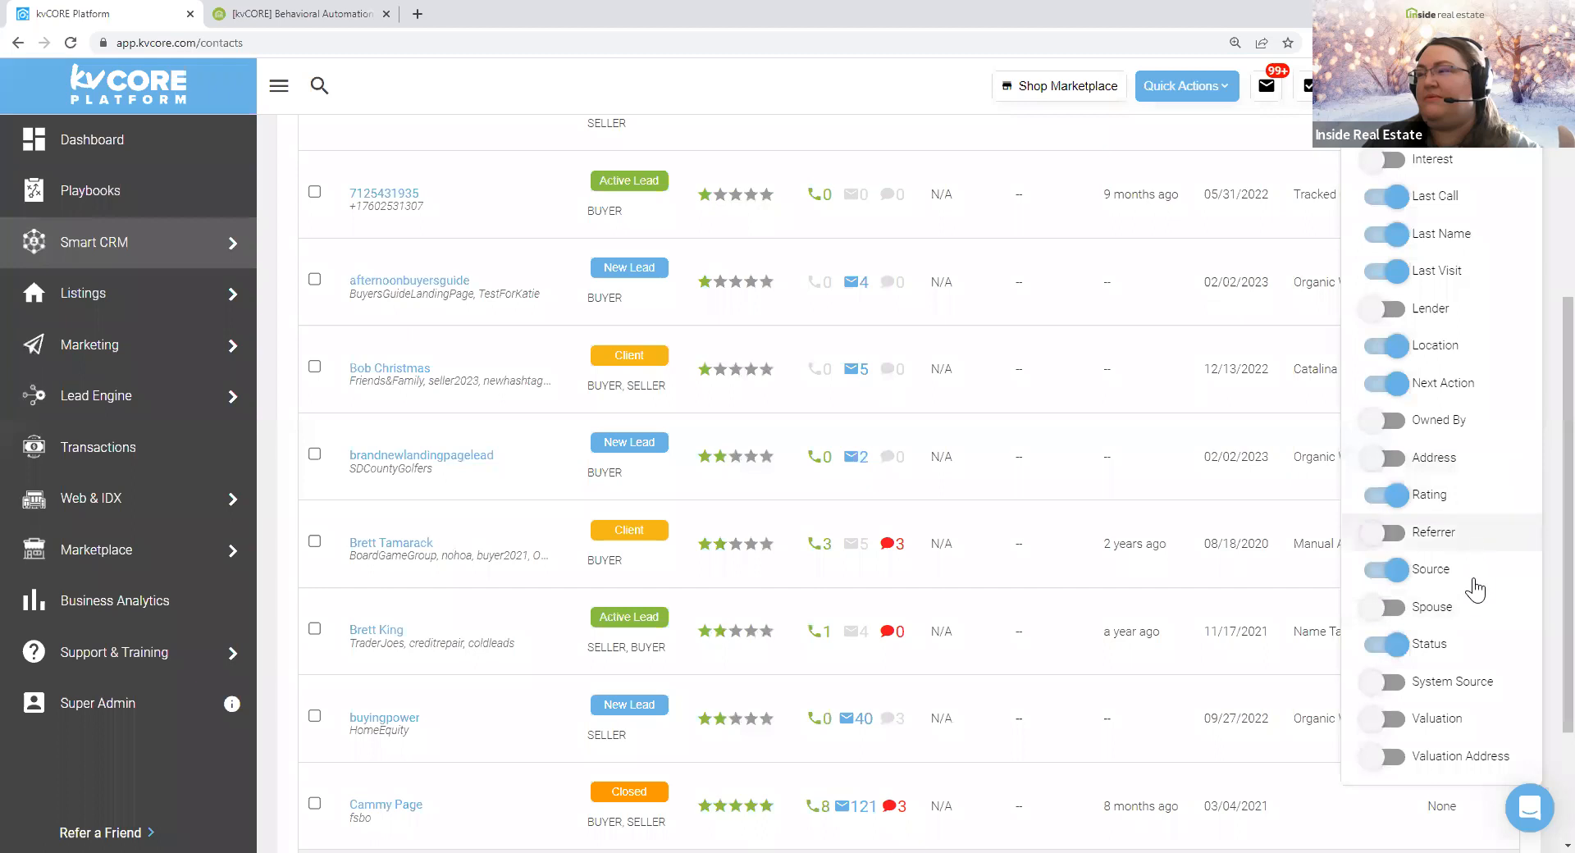
scroll(1460, 738, "up", 2)
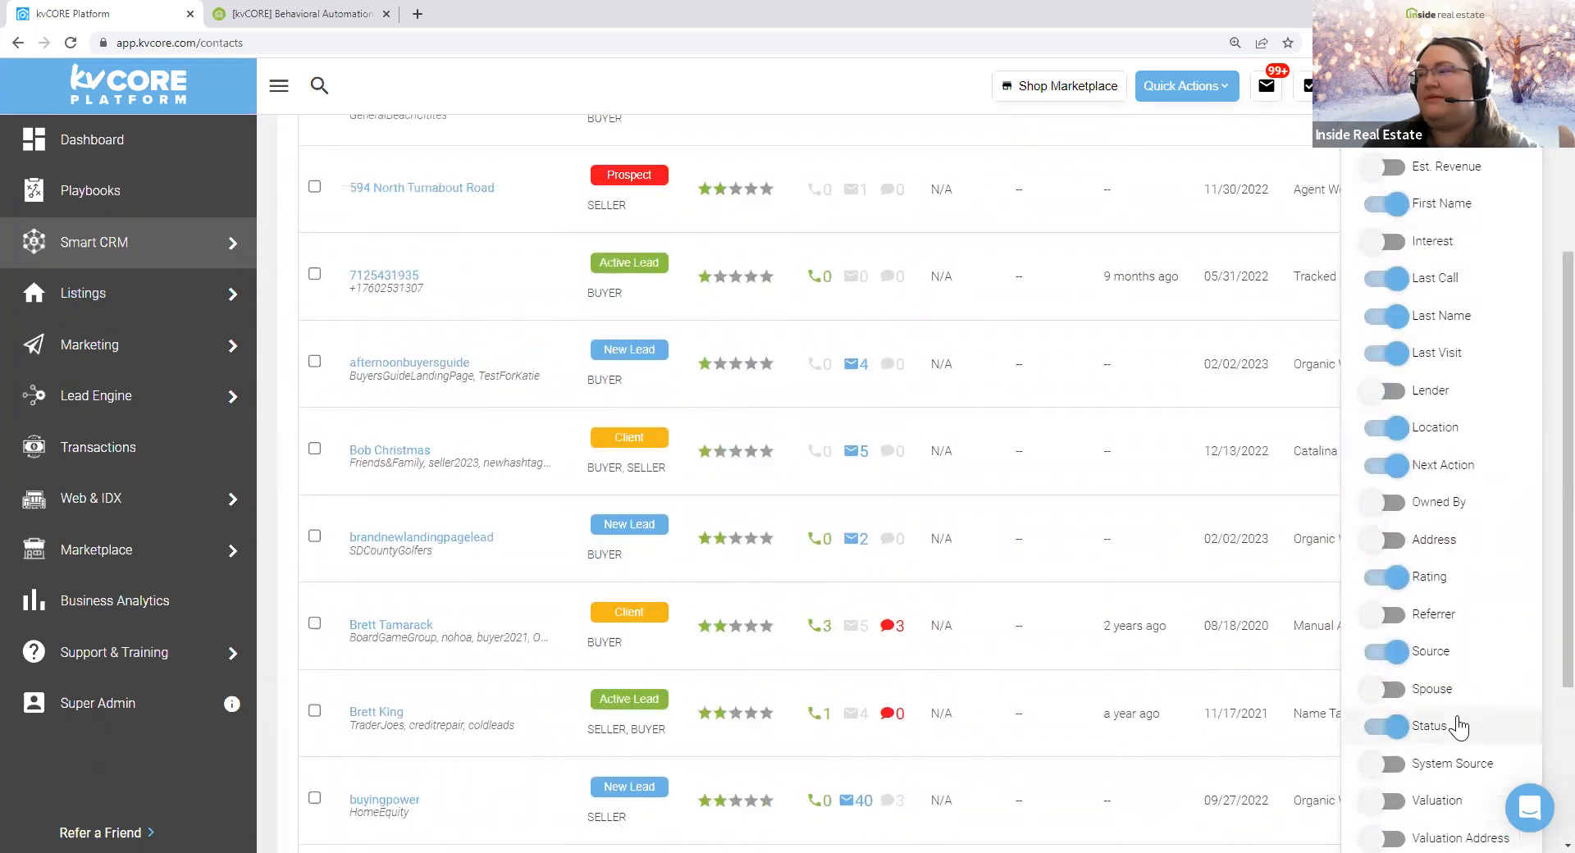
scroll(1462, 693, "up", 1)
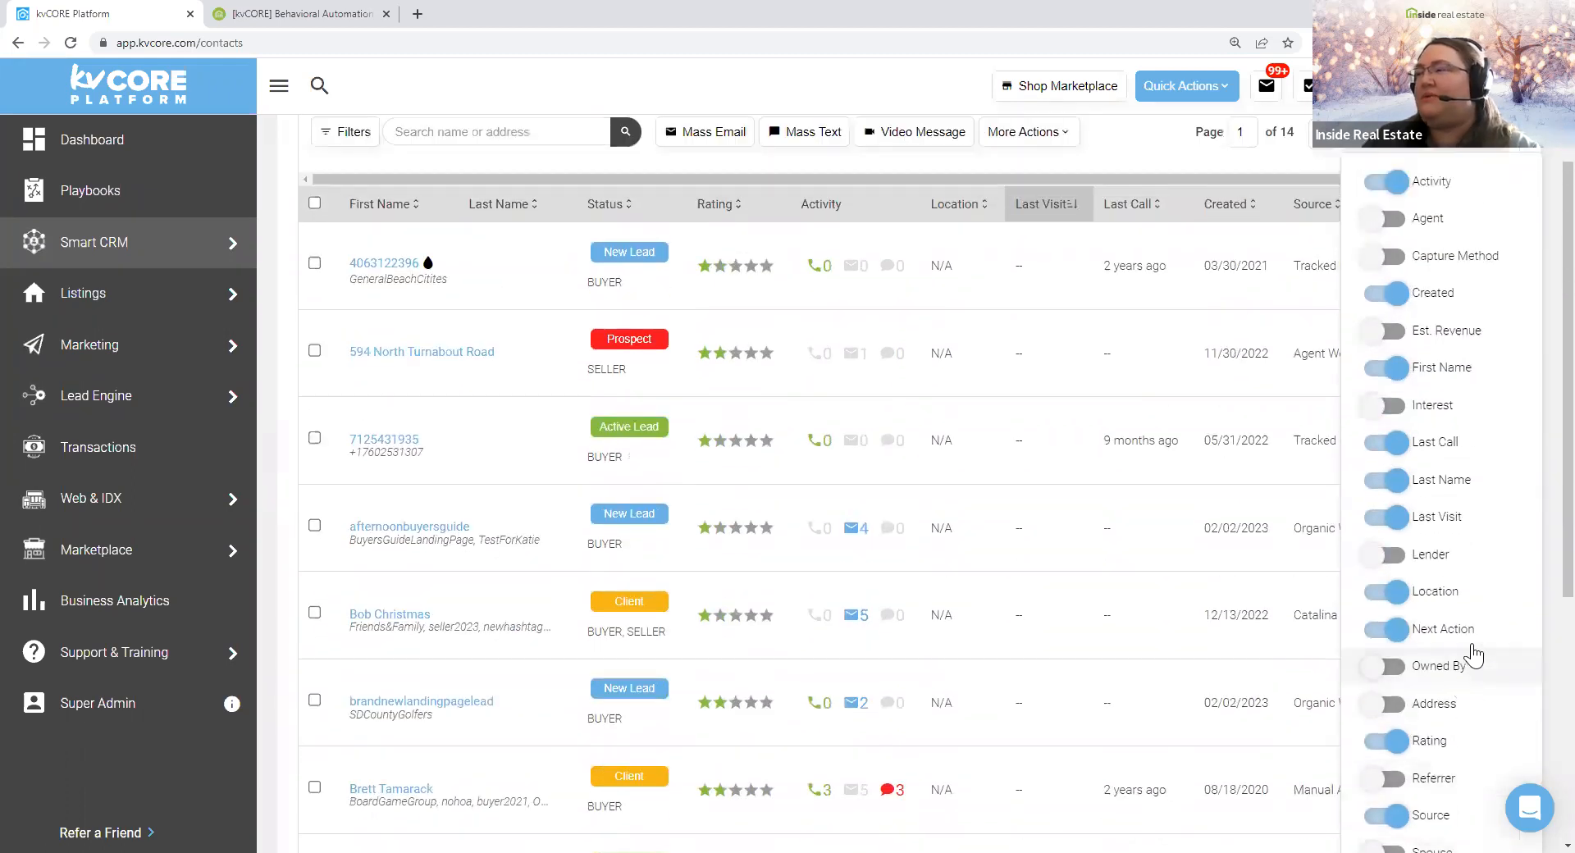
left_click(1443, 331)
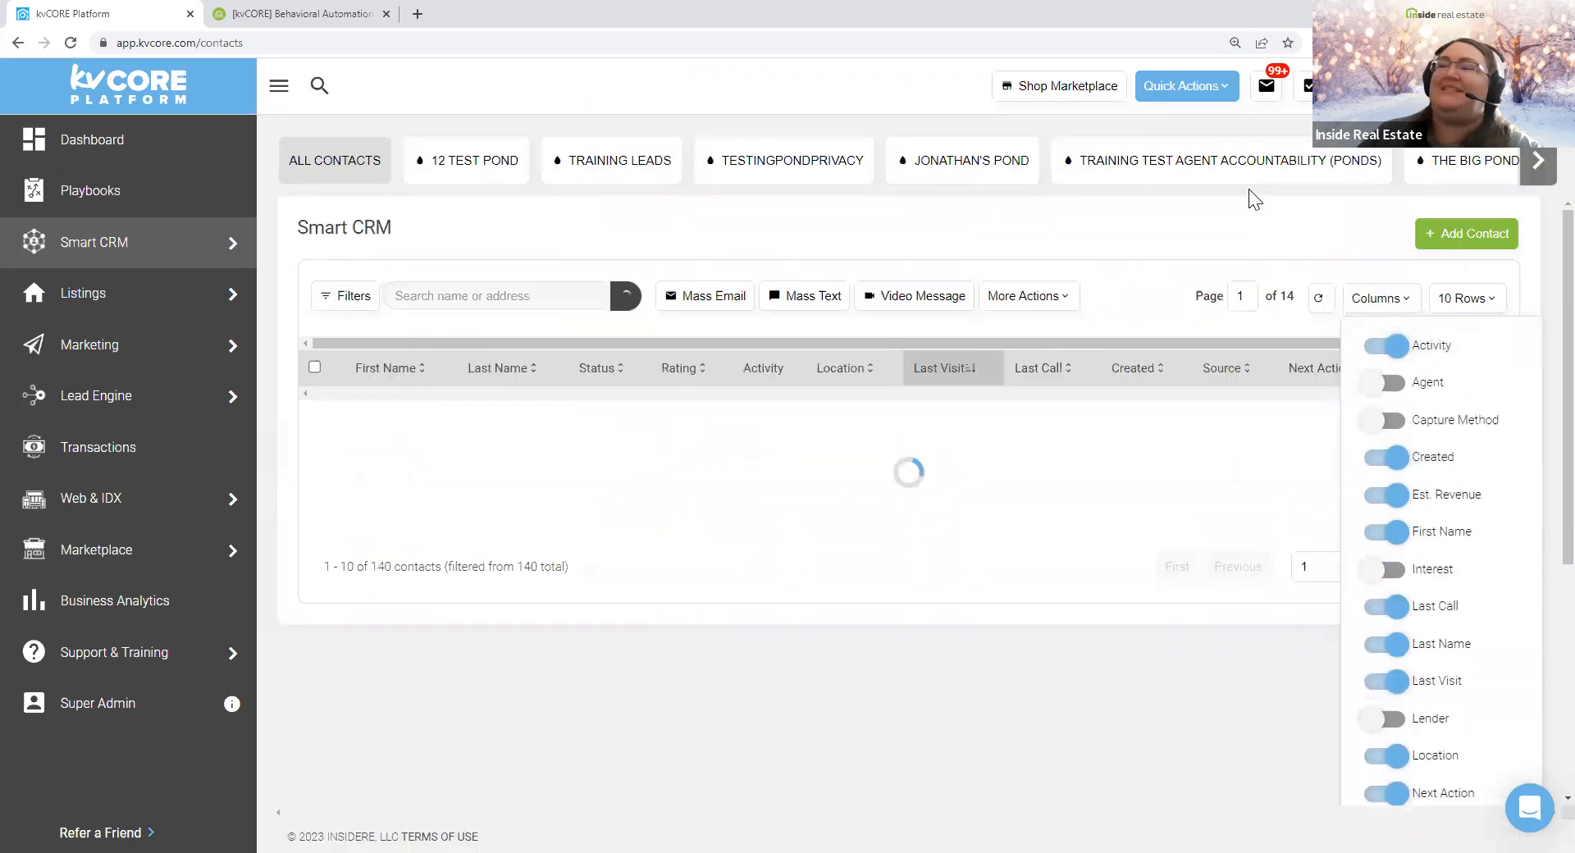
left_click(1251, 215)
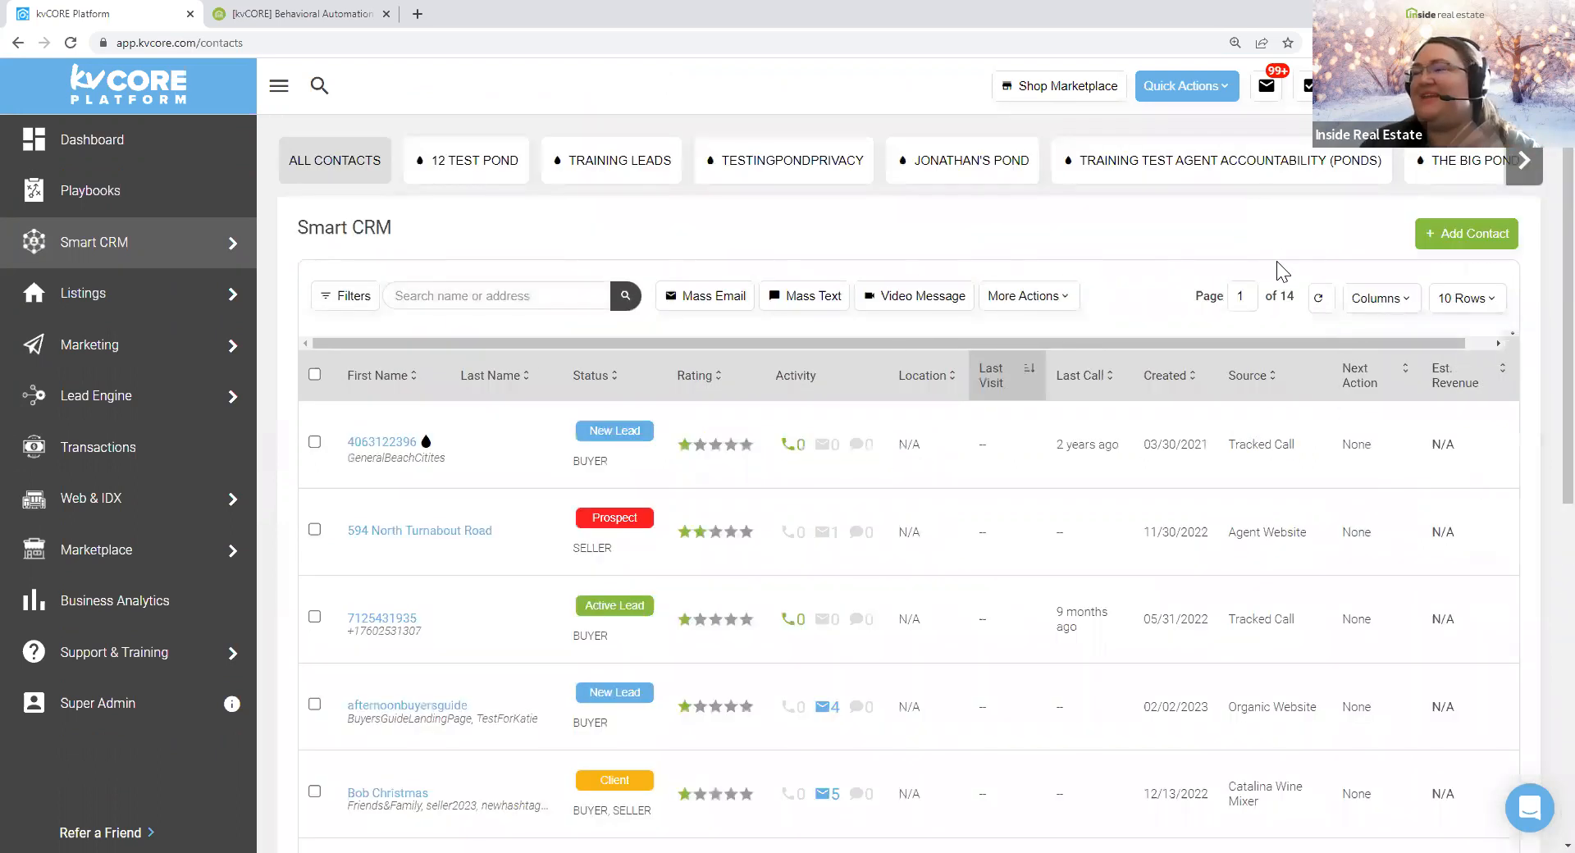
- Sort the contacts by estimated revenue from highest to lowest and examine the top values
double_click(1443, 445)
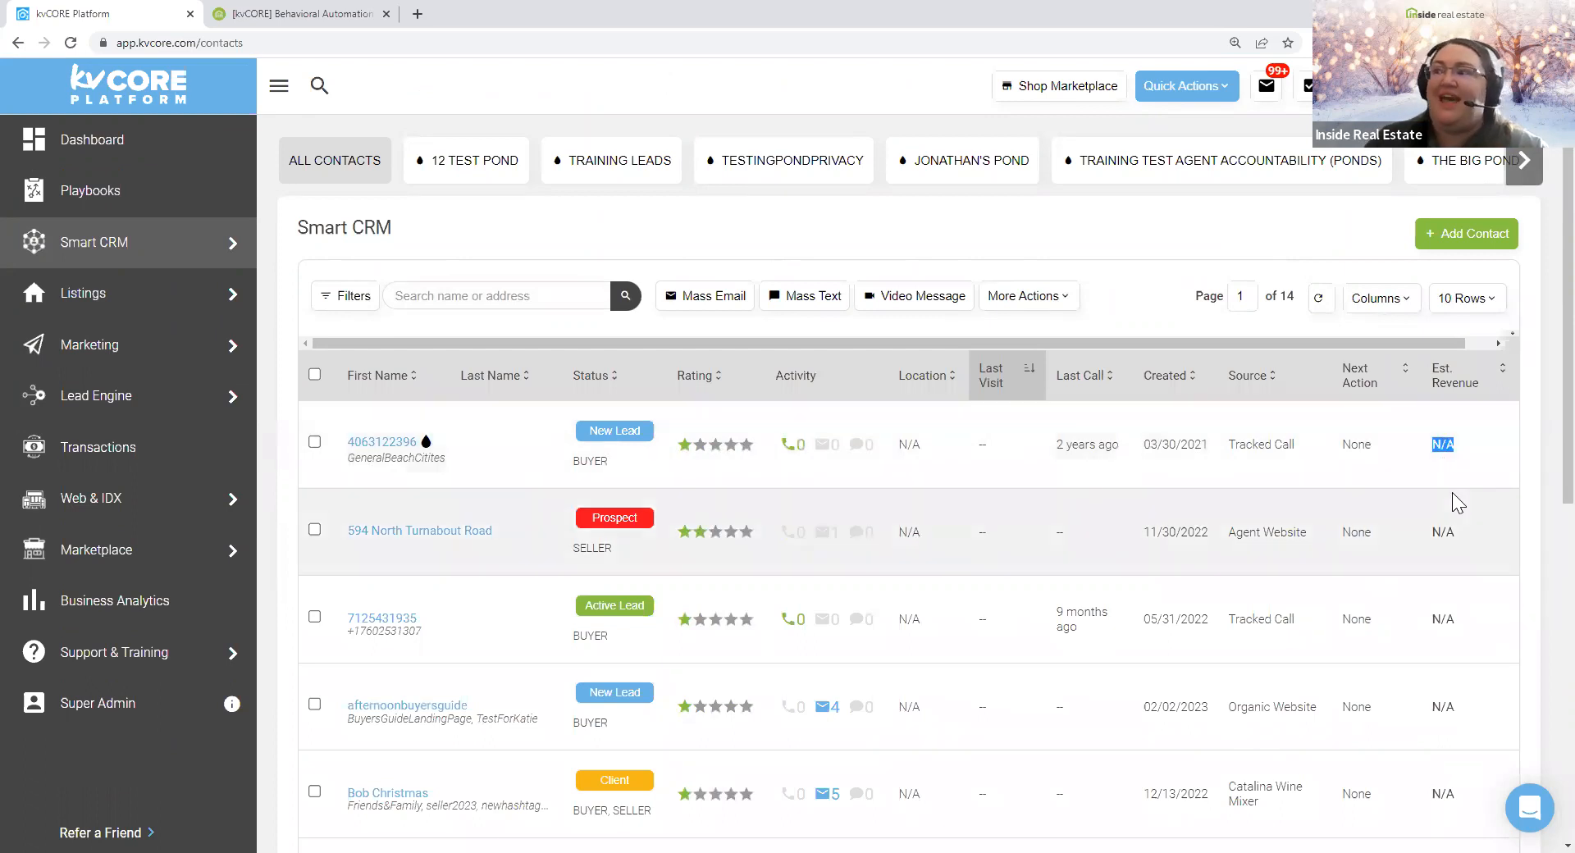
scroll(1451, 492, "down", 8)
scroll(1450, 525, "up", 8)
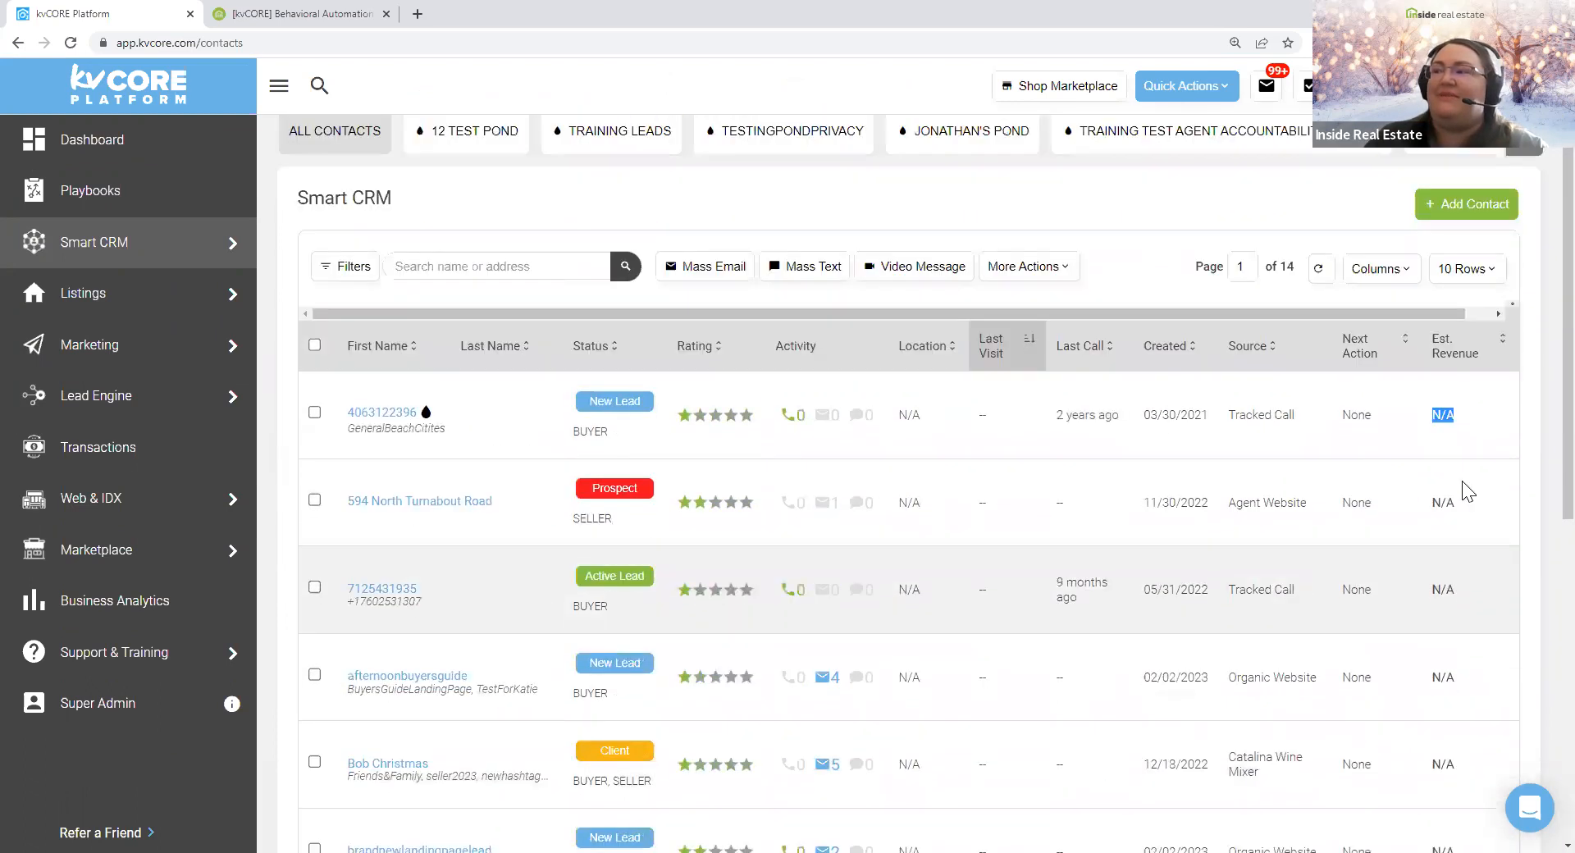
left_click(1441, 387)
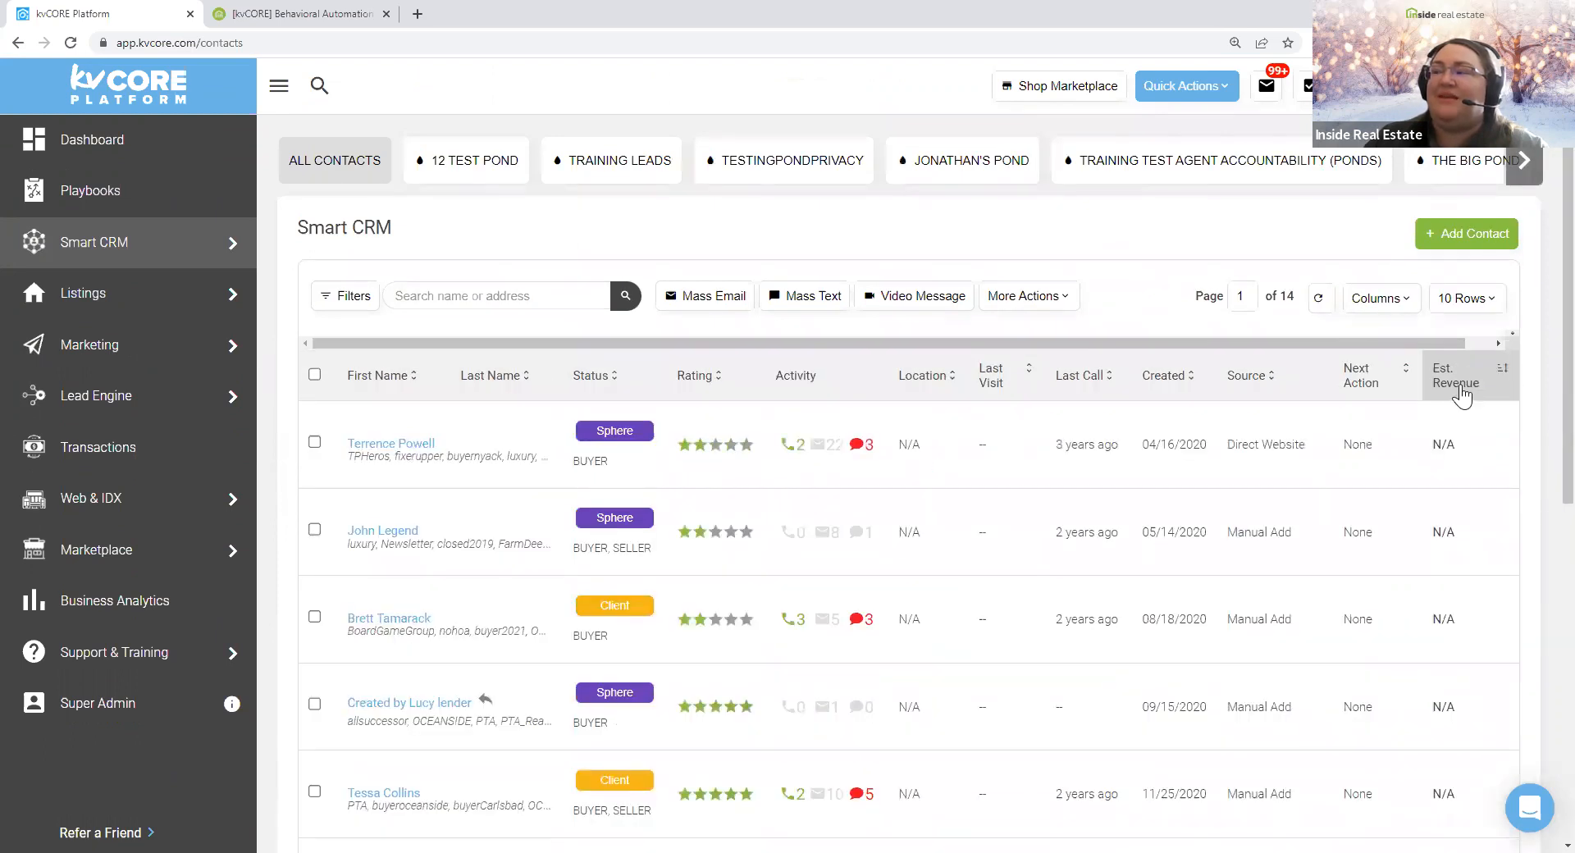
left_click(1460, 396)
left_click_drag(1499, 447, 1436, 447)
left_click_drag(1494, 536, 1446, 538)
left_click_drag(1467, 626, 1440, 621)
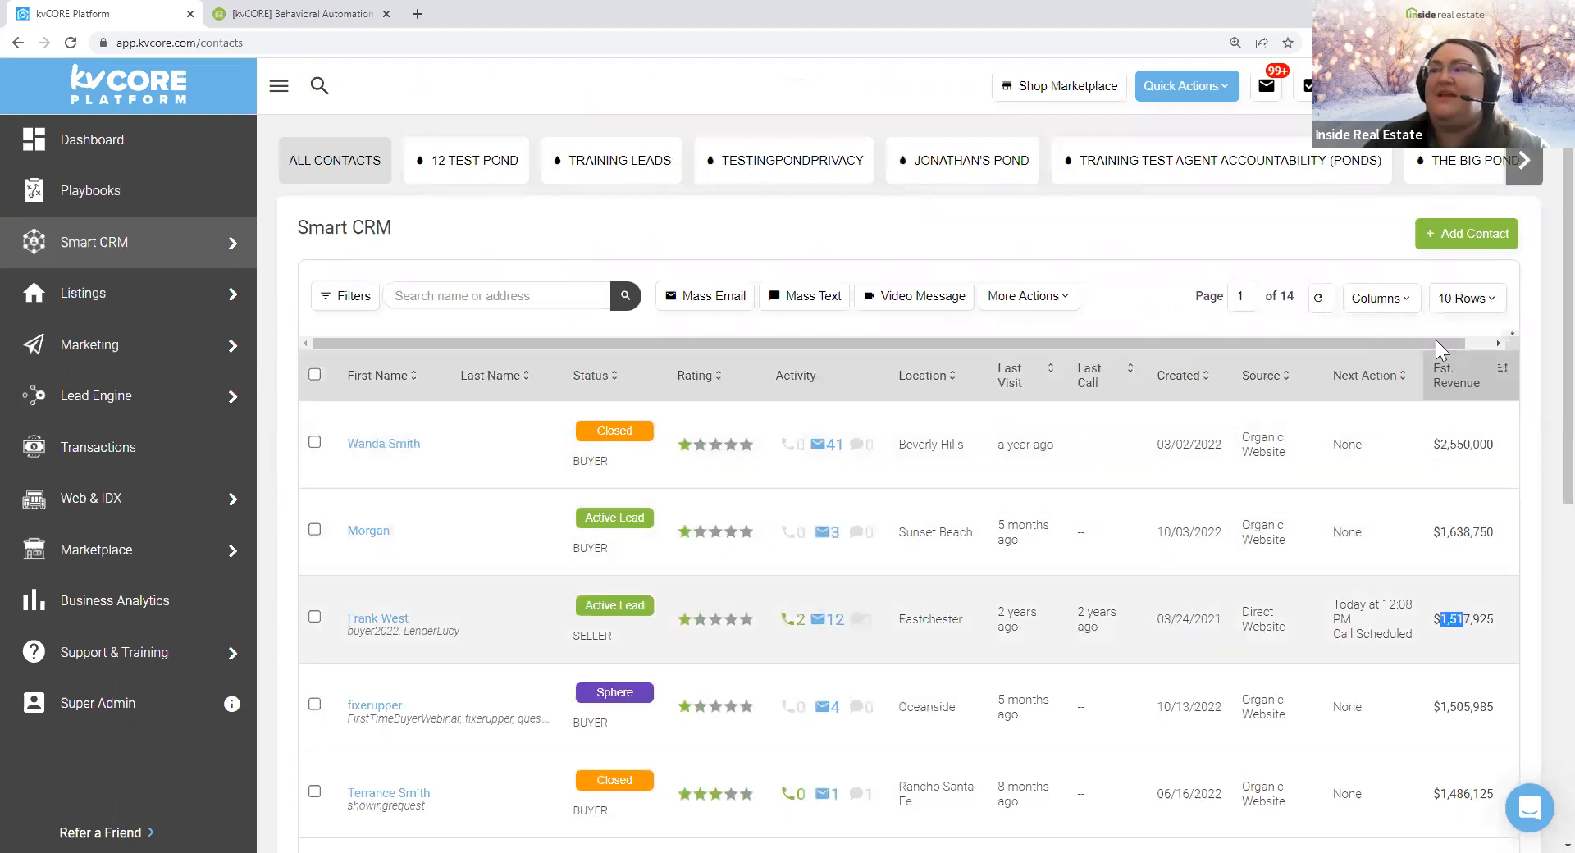
- Hide the Est. Revenue column in the contact list
left_click(1408, 304)
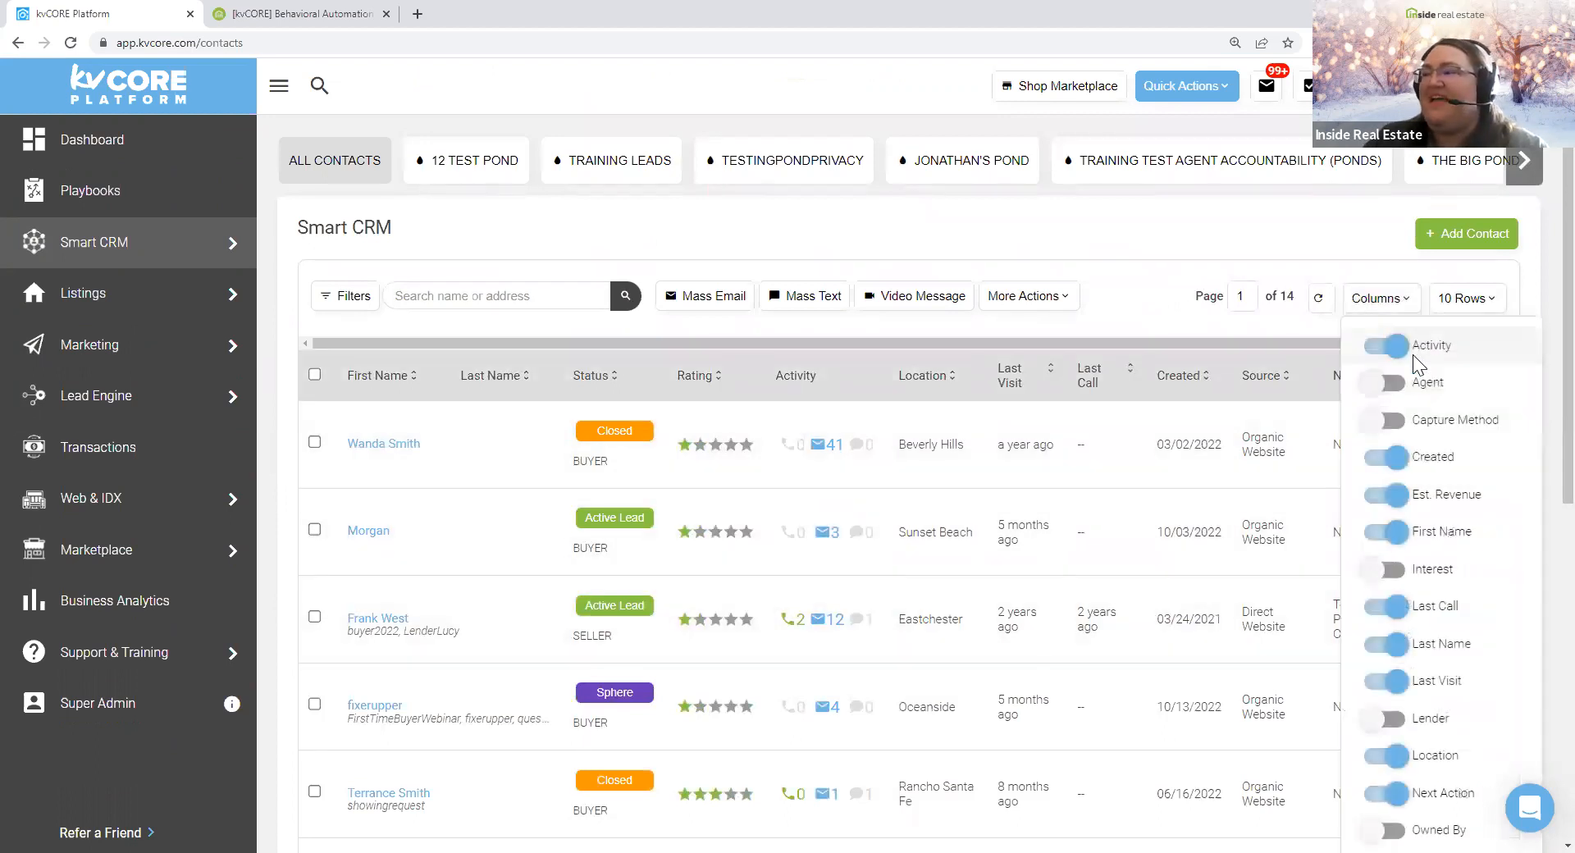
left_click(1395, 495)
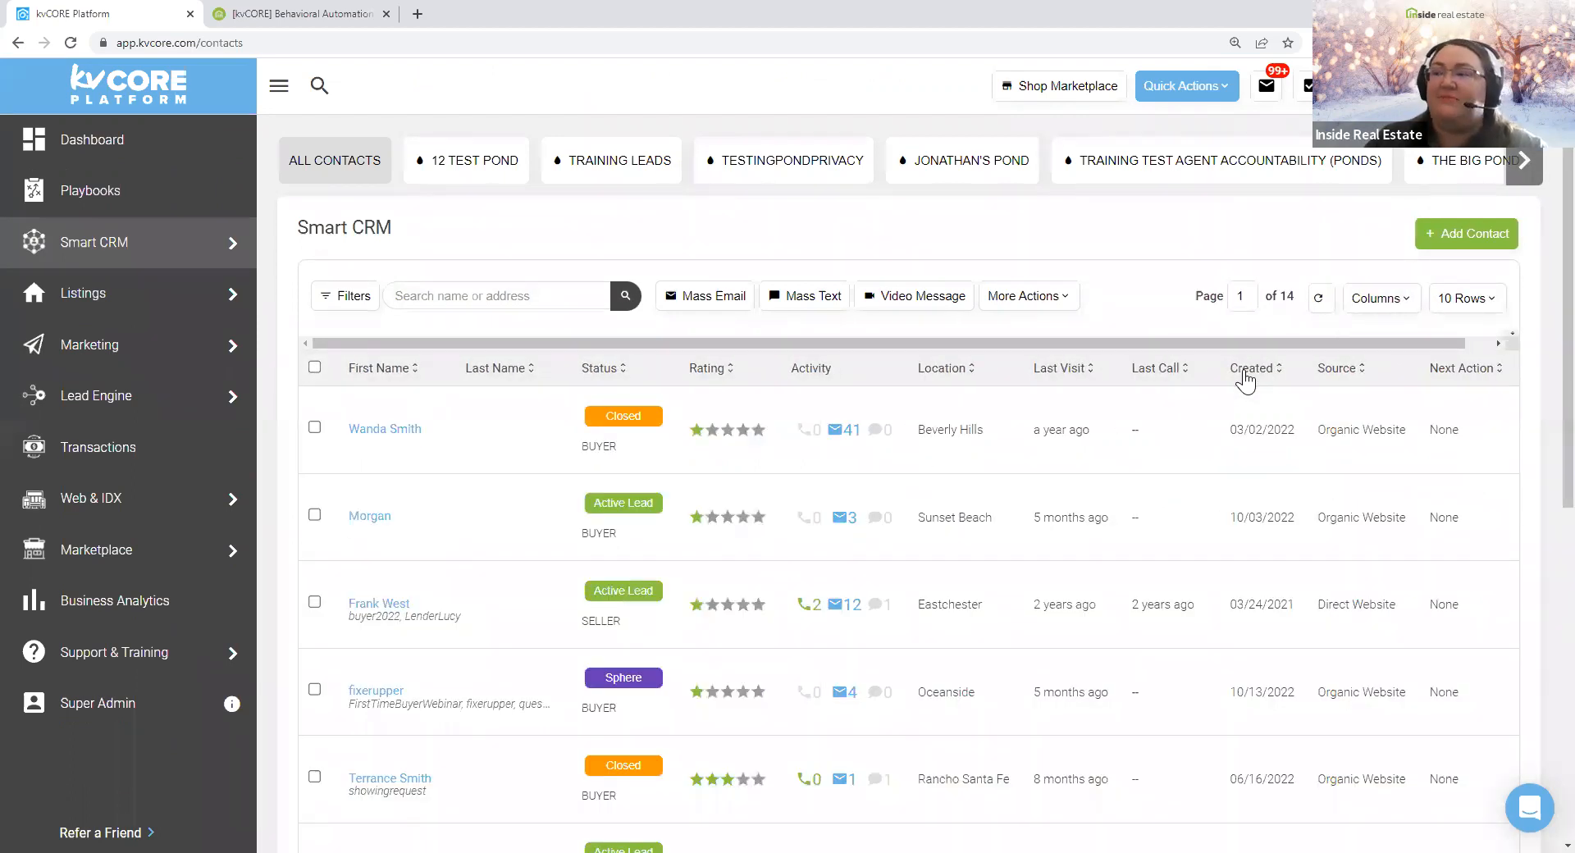
left_click(1244, 373)
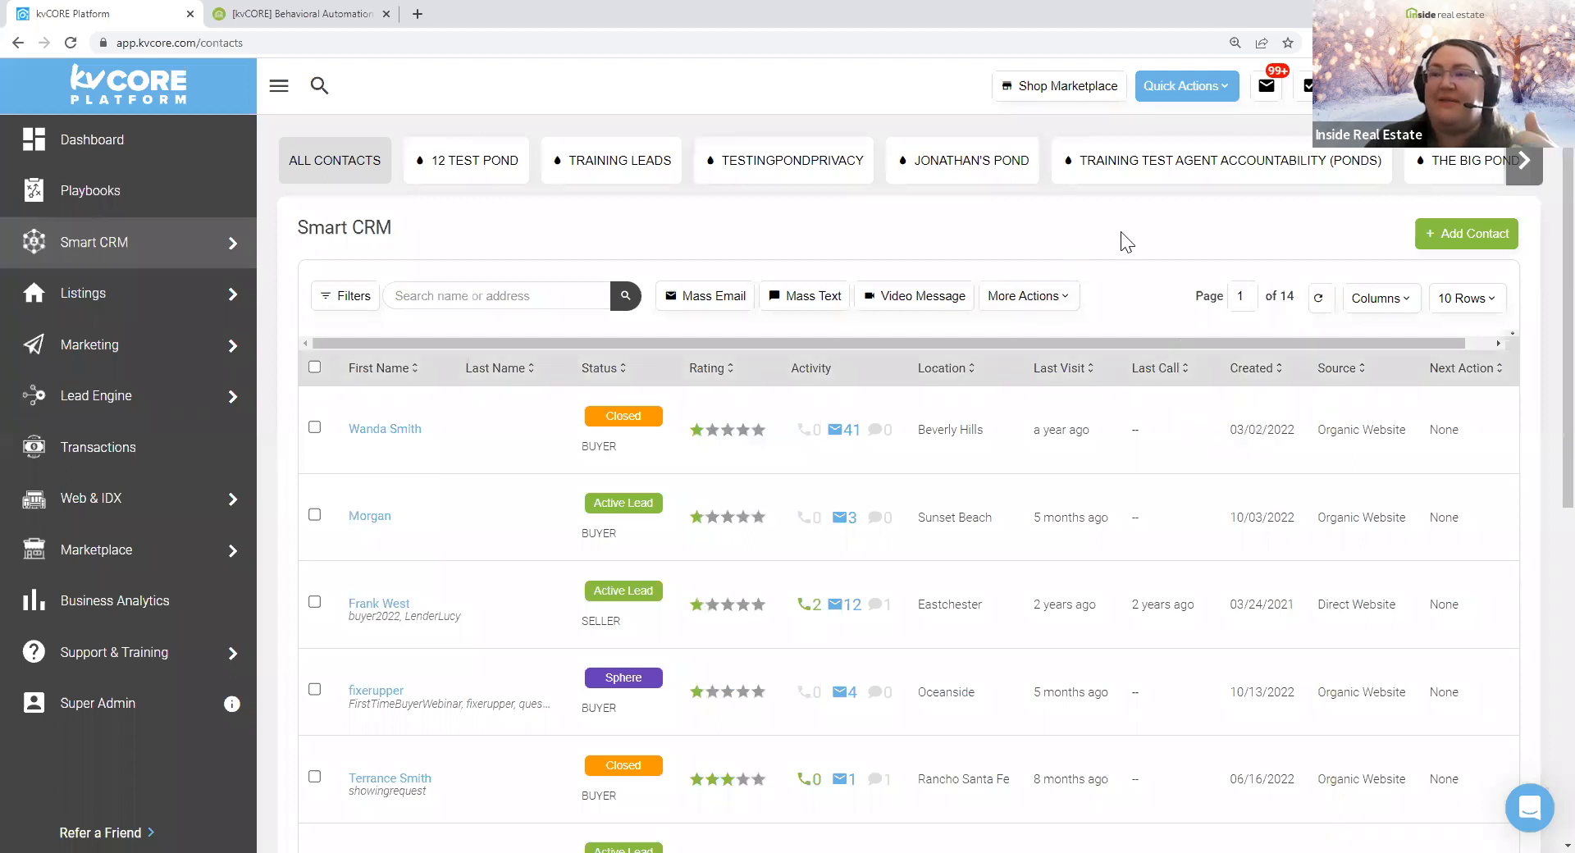
- Open the contact filters and select the Sphere contact status
left_click_drag(301, 226, 608, 275)
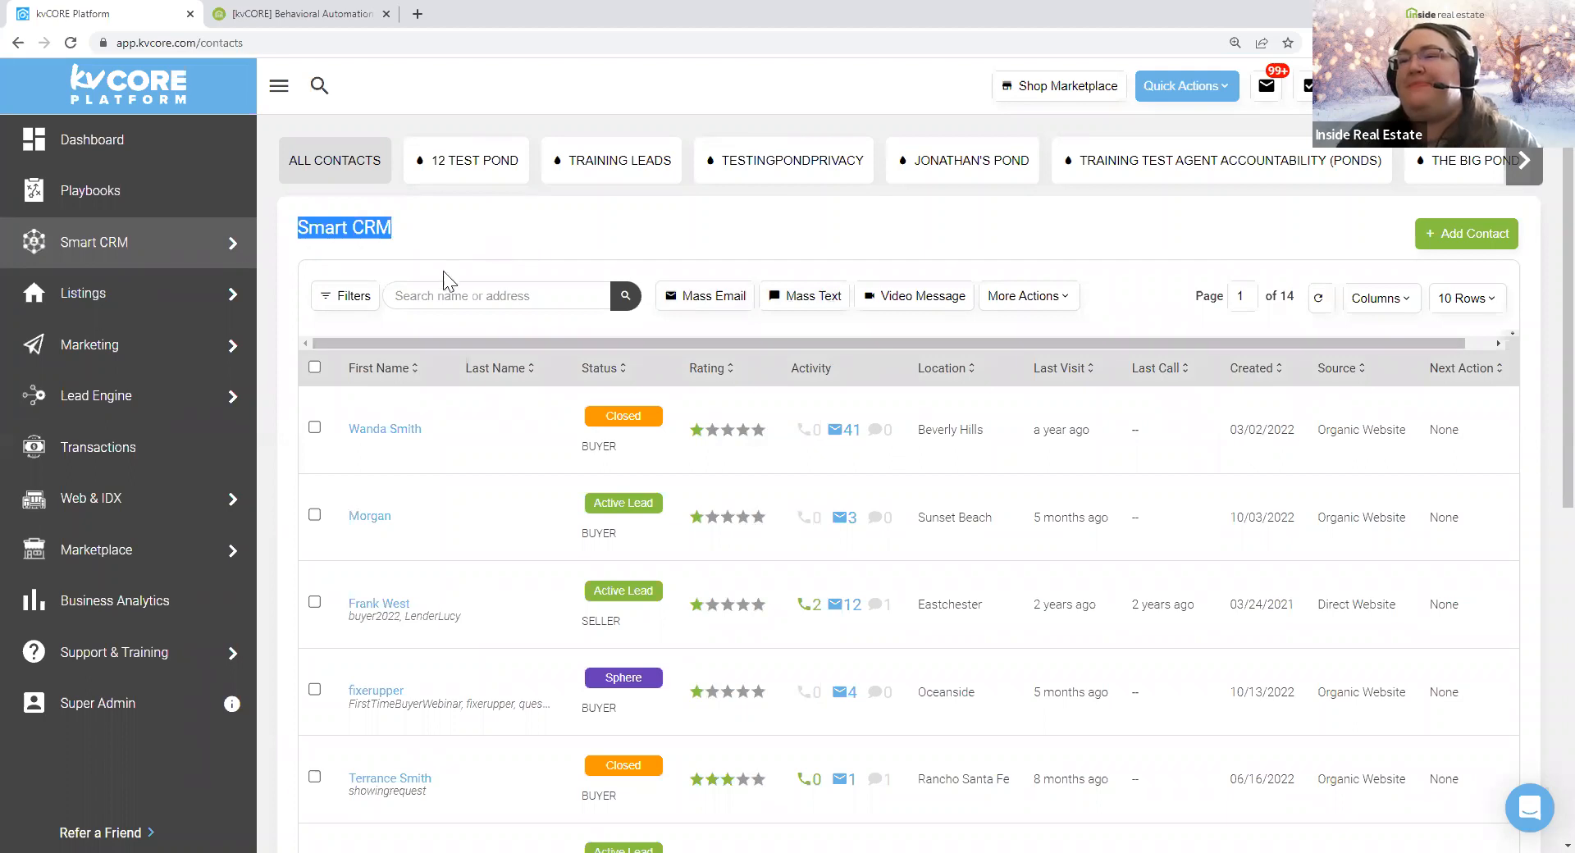
left_click(355, 296)
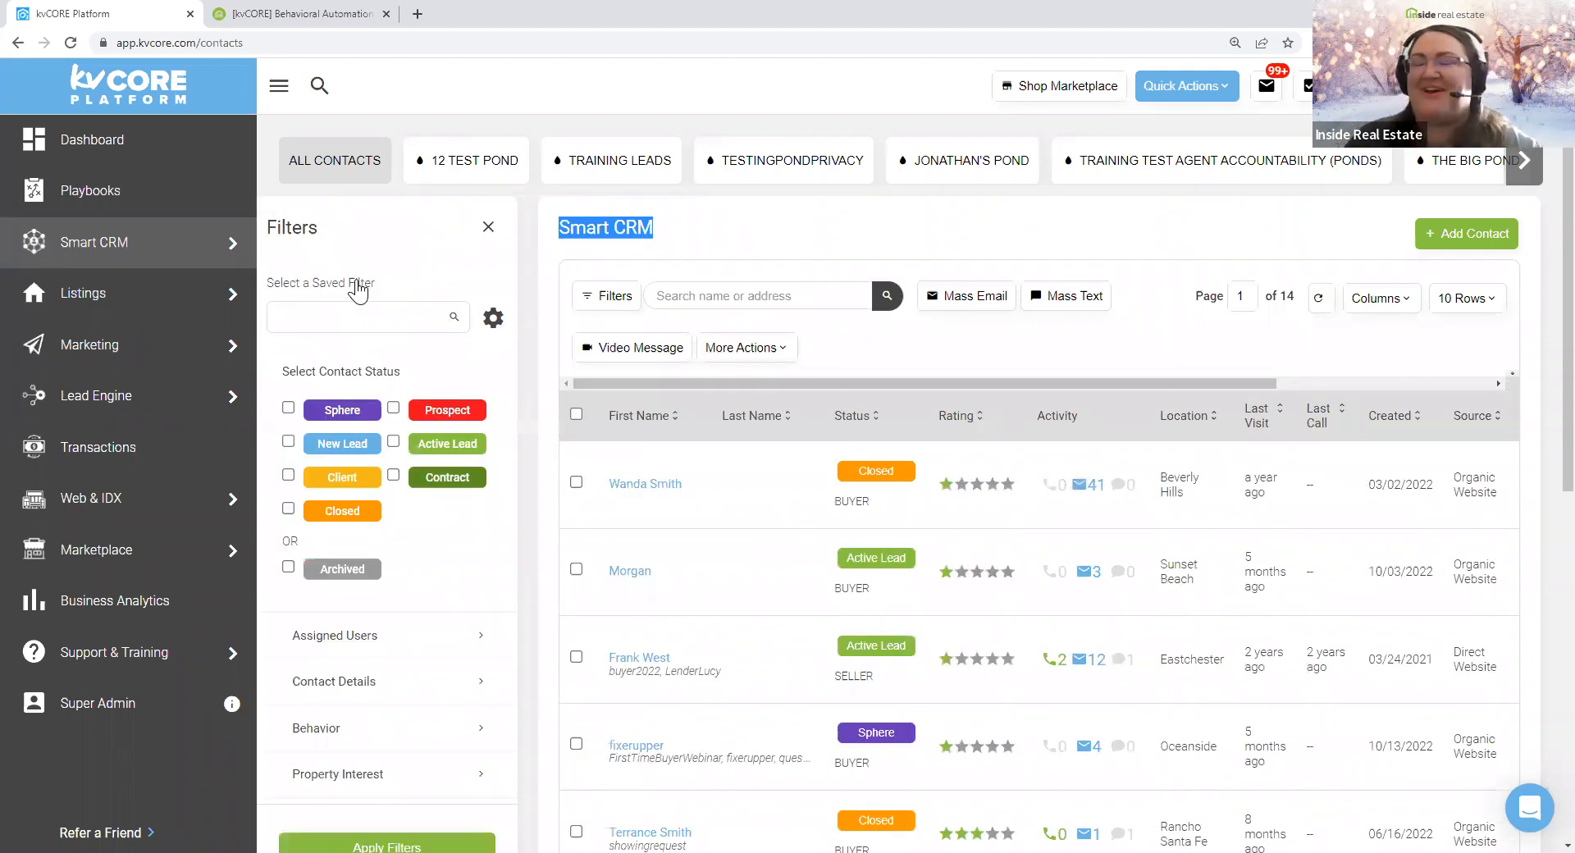
left_click_drag(268, 229, 359, 232)
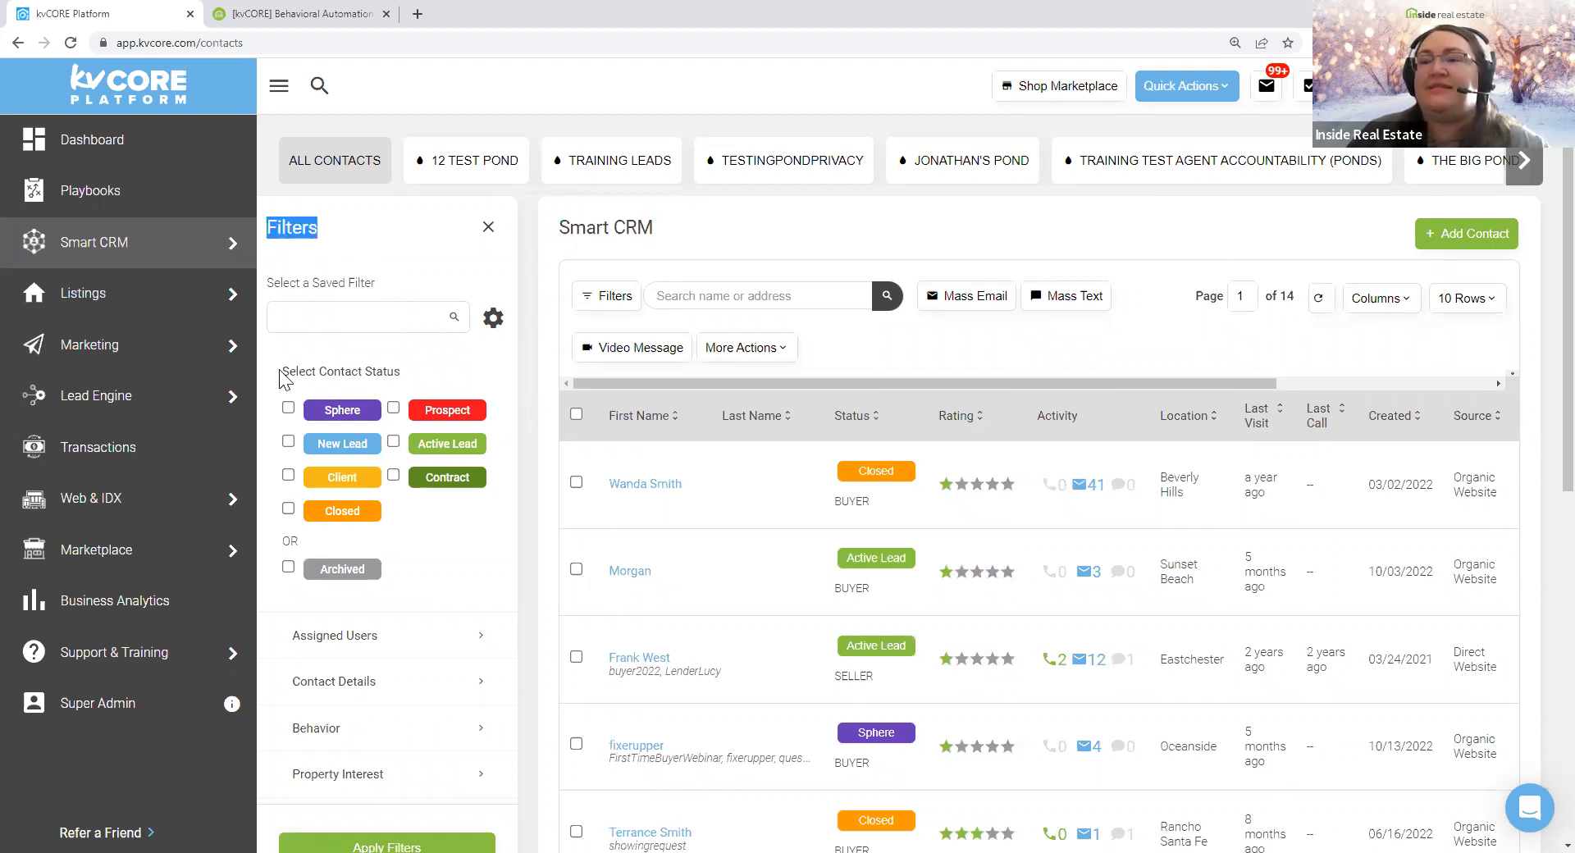
left_click_drag(281, 371, 428, 378)
left_click(288, 408)
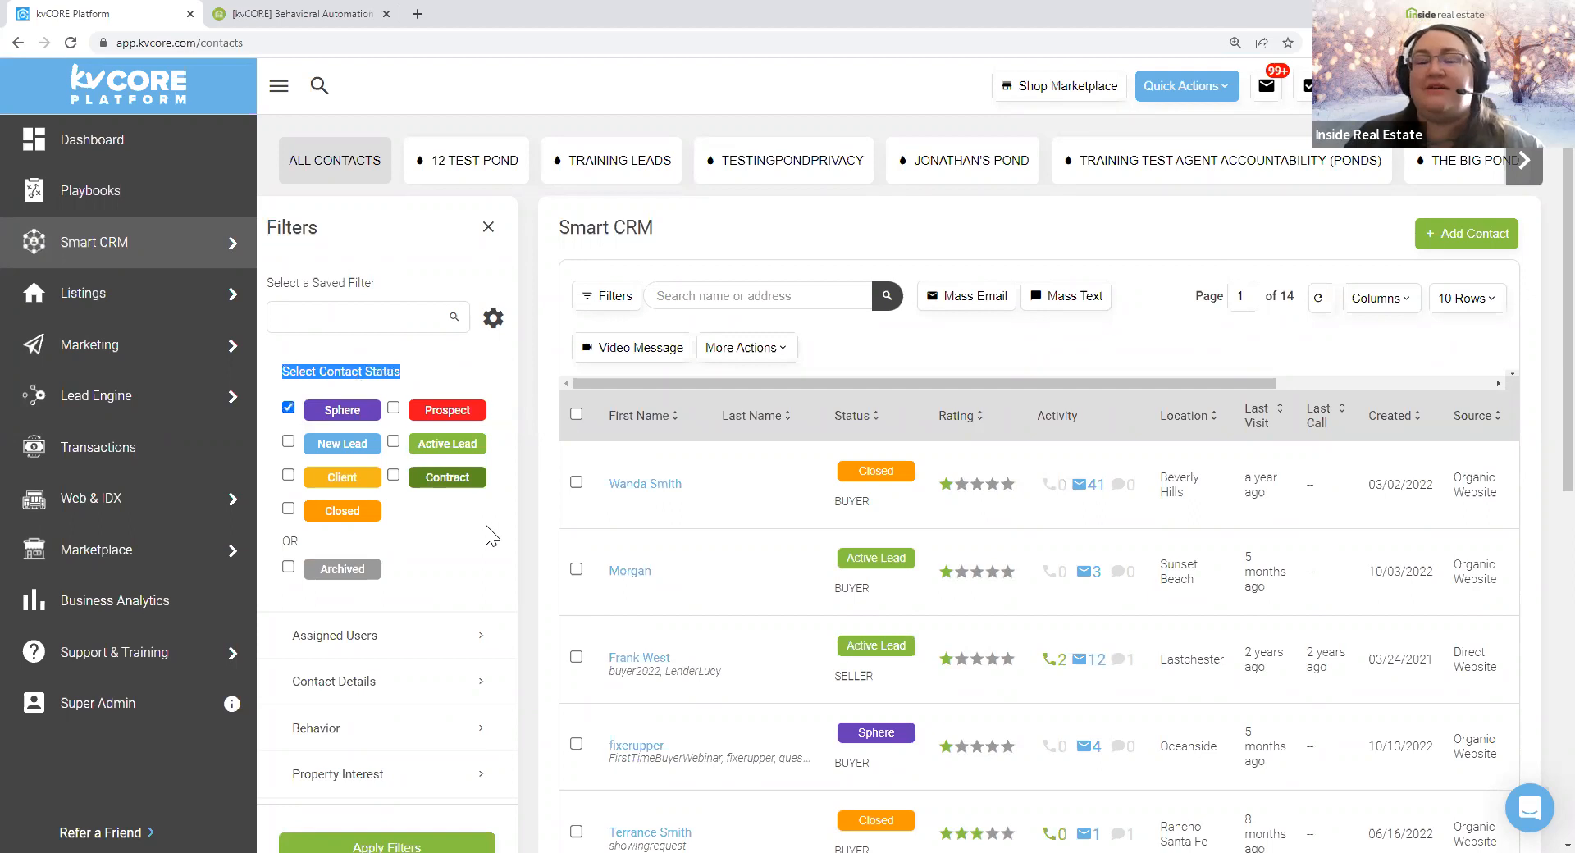
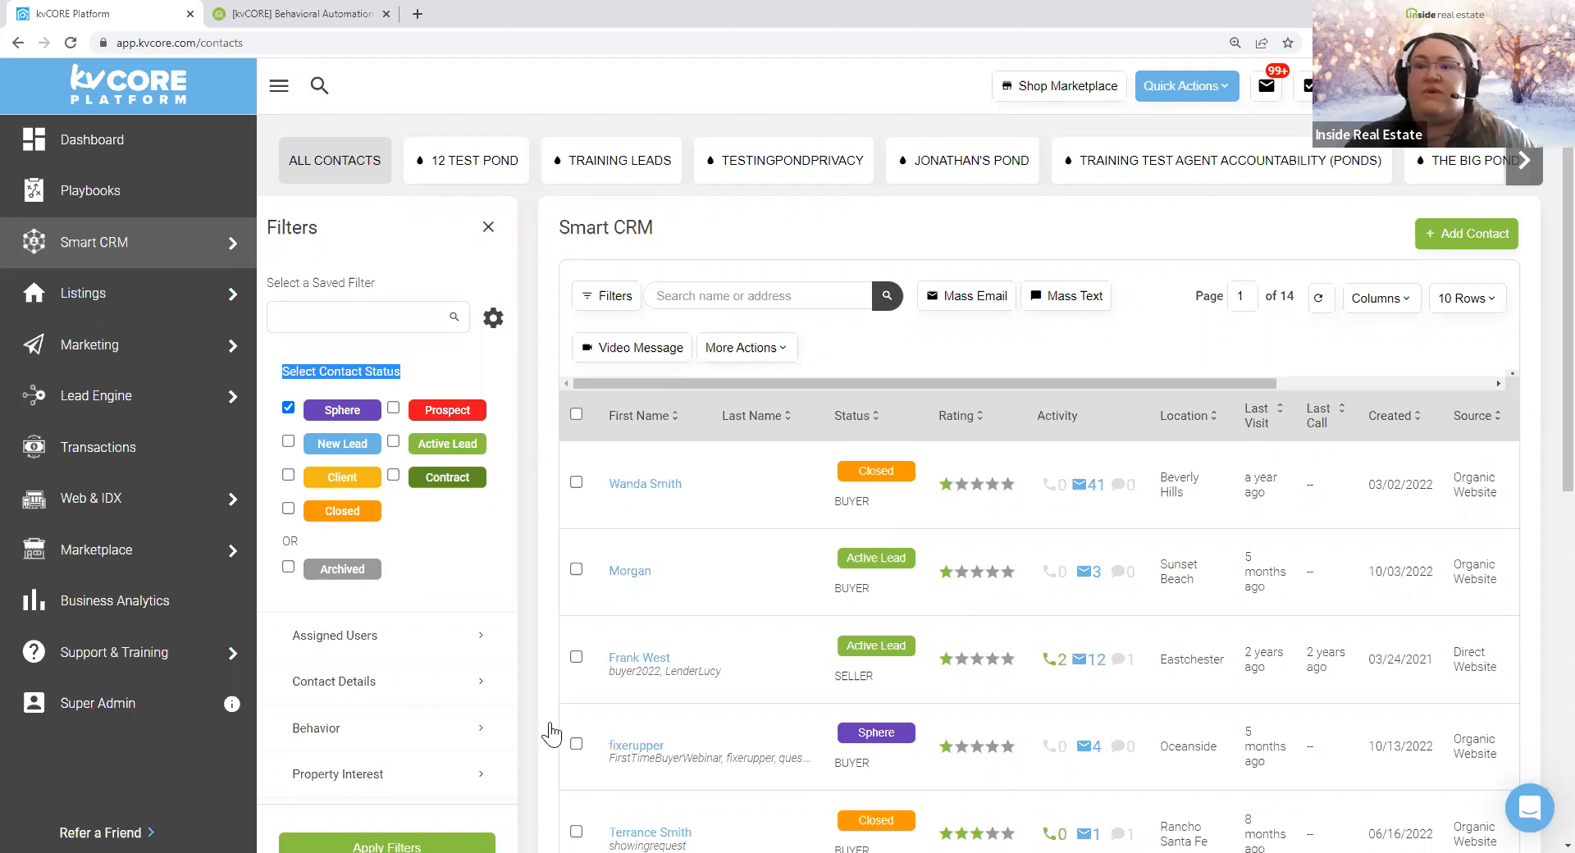
left_click(447, 533)
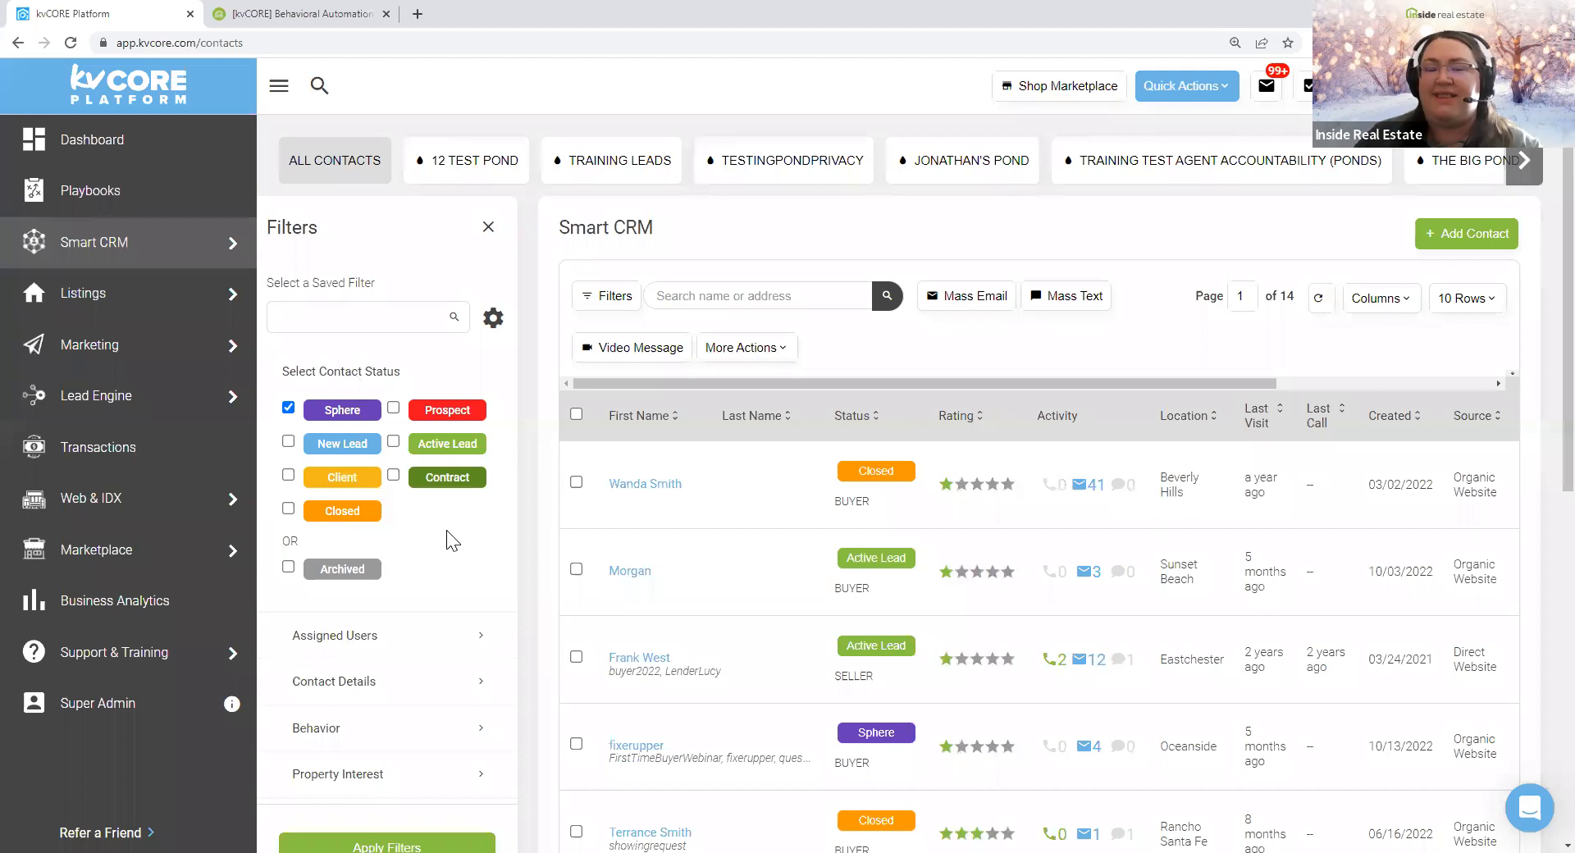
- Save the Sphere status filter under the name "1st Monday of the month: Sphere"
scroll(426, 582, "down", 4)
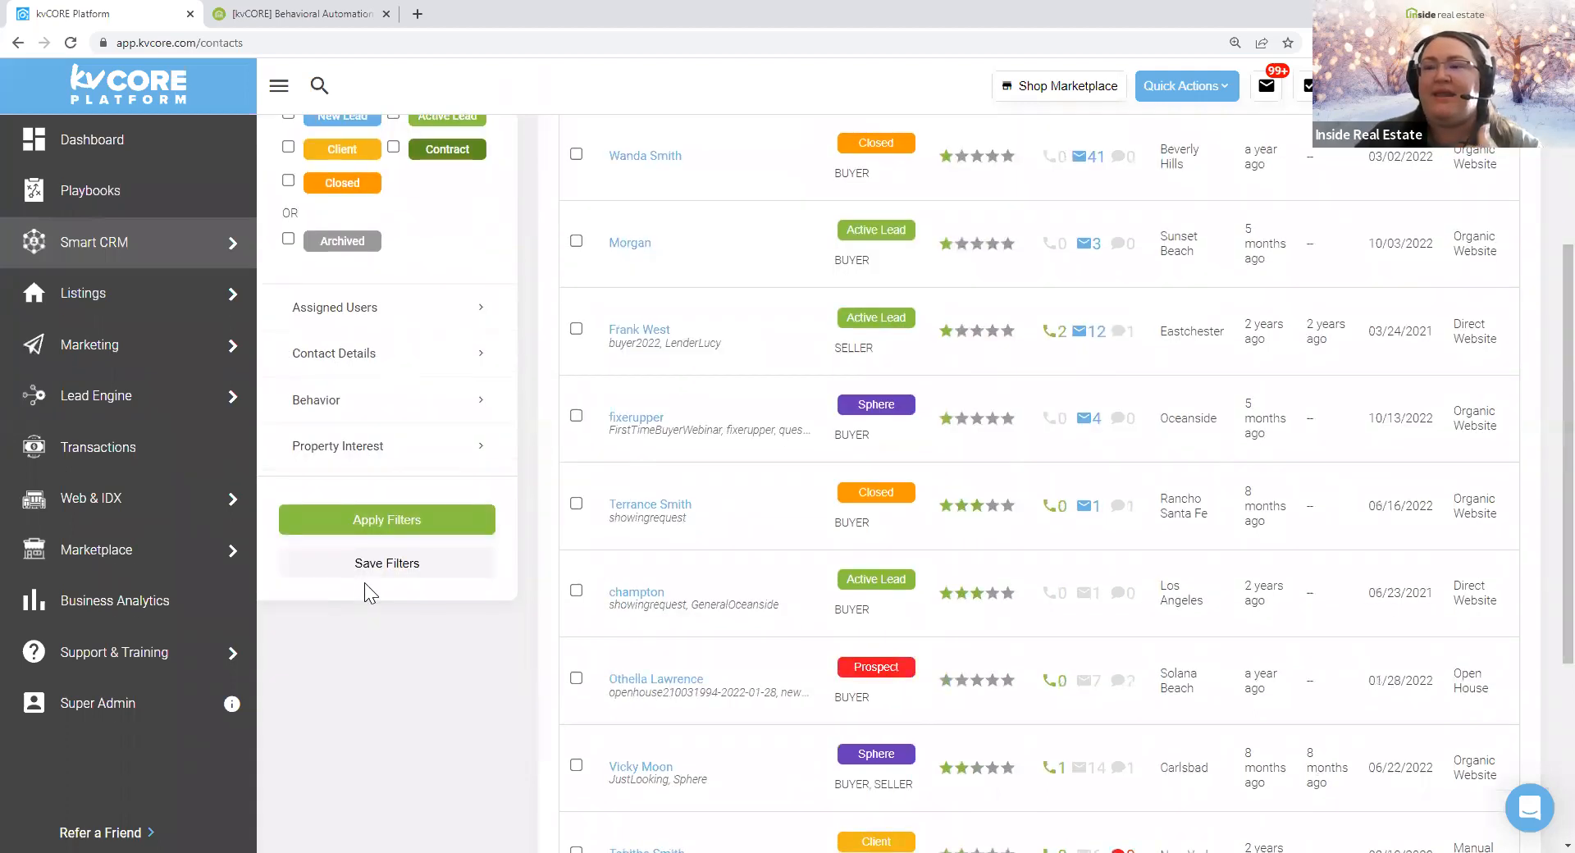
left_click(378, 572)
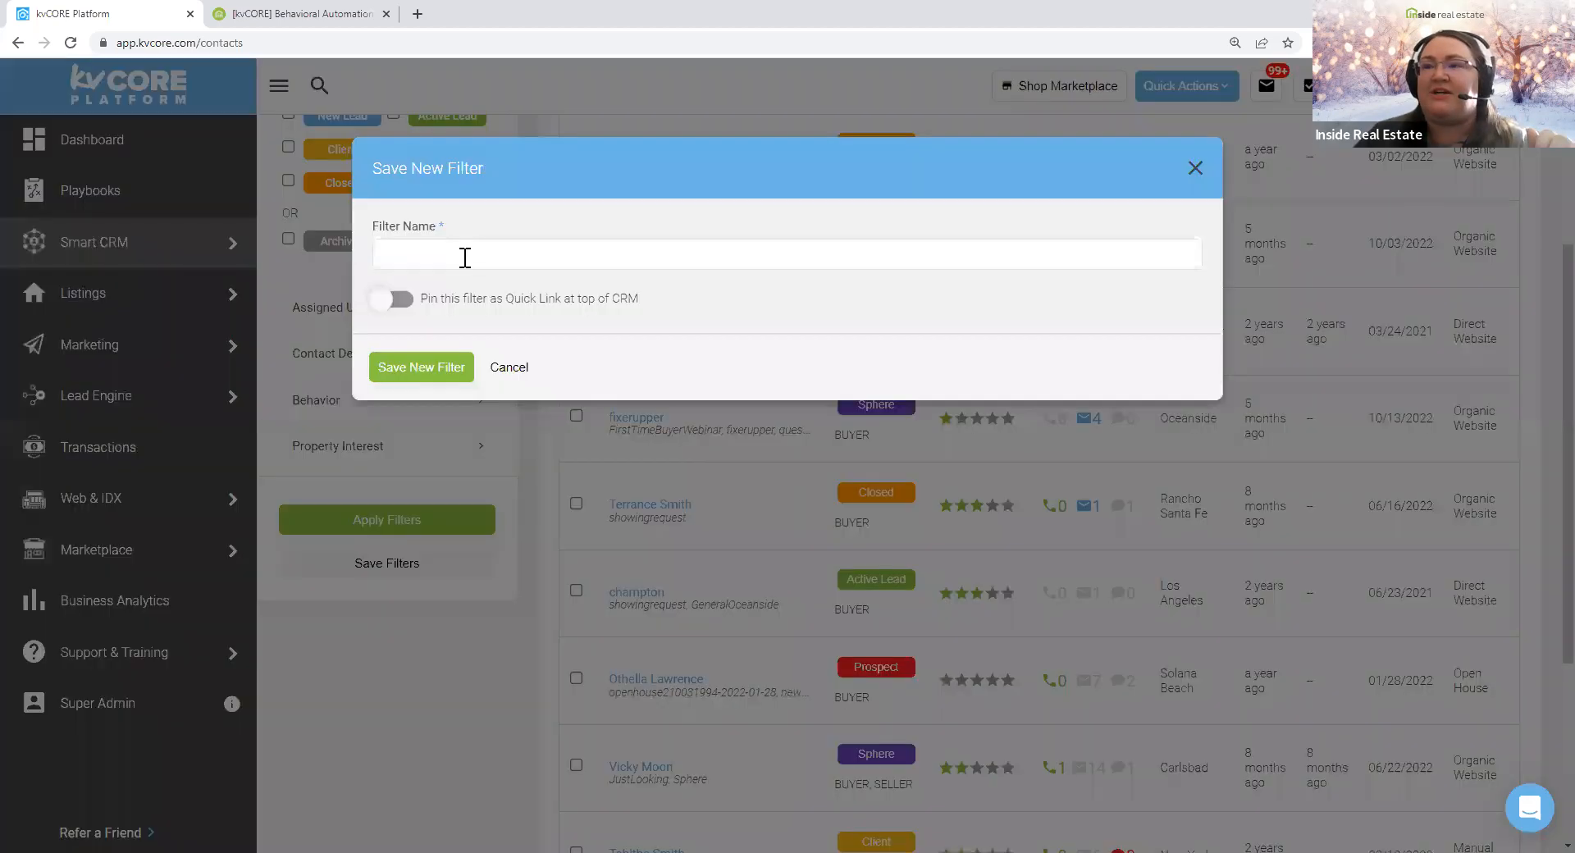
left_click(472, 248)
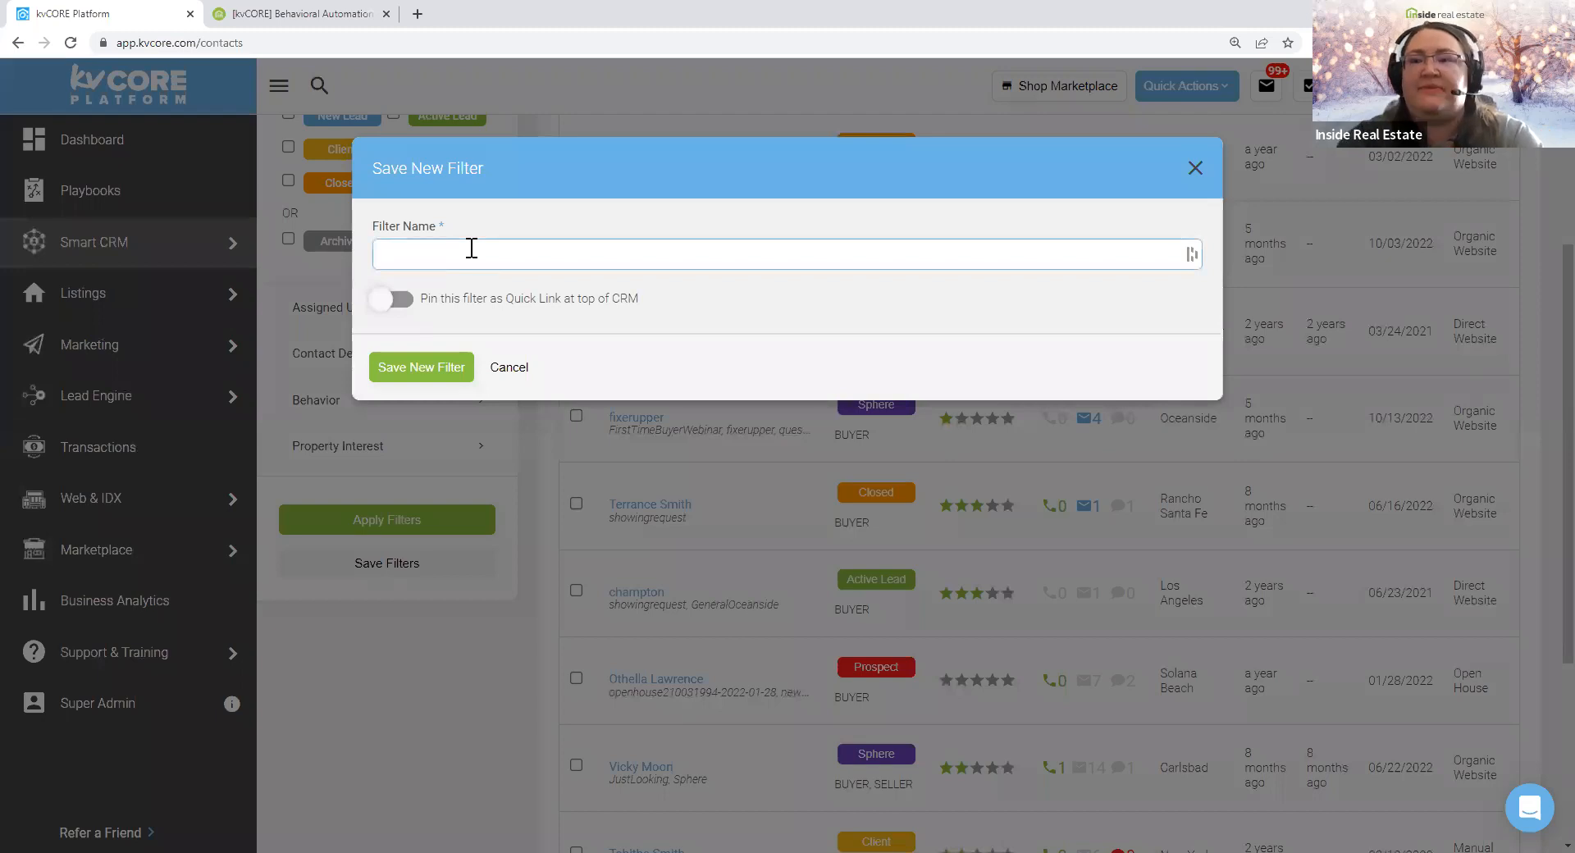
type("1st Monday of the ")
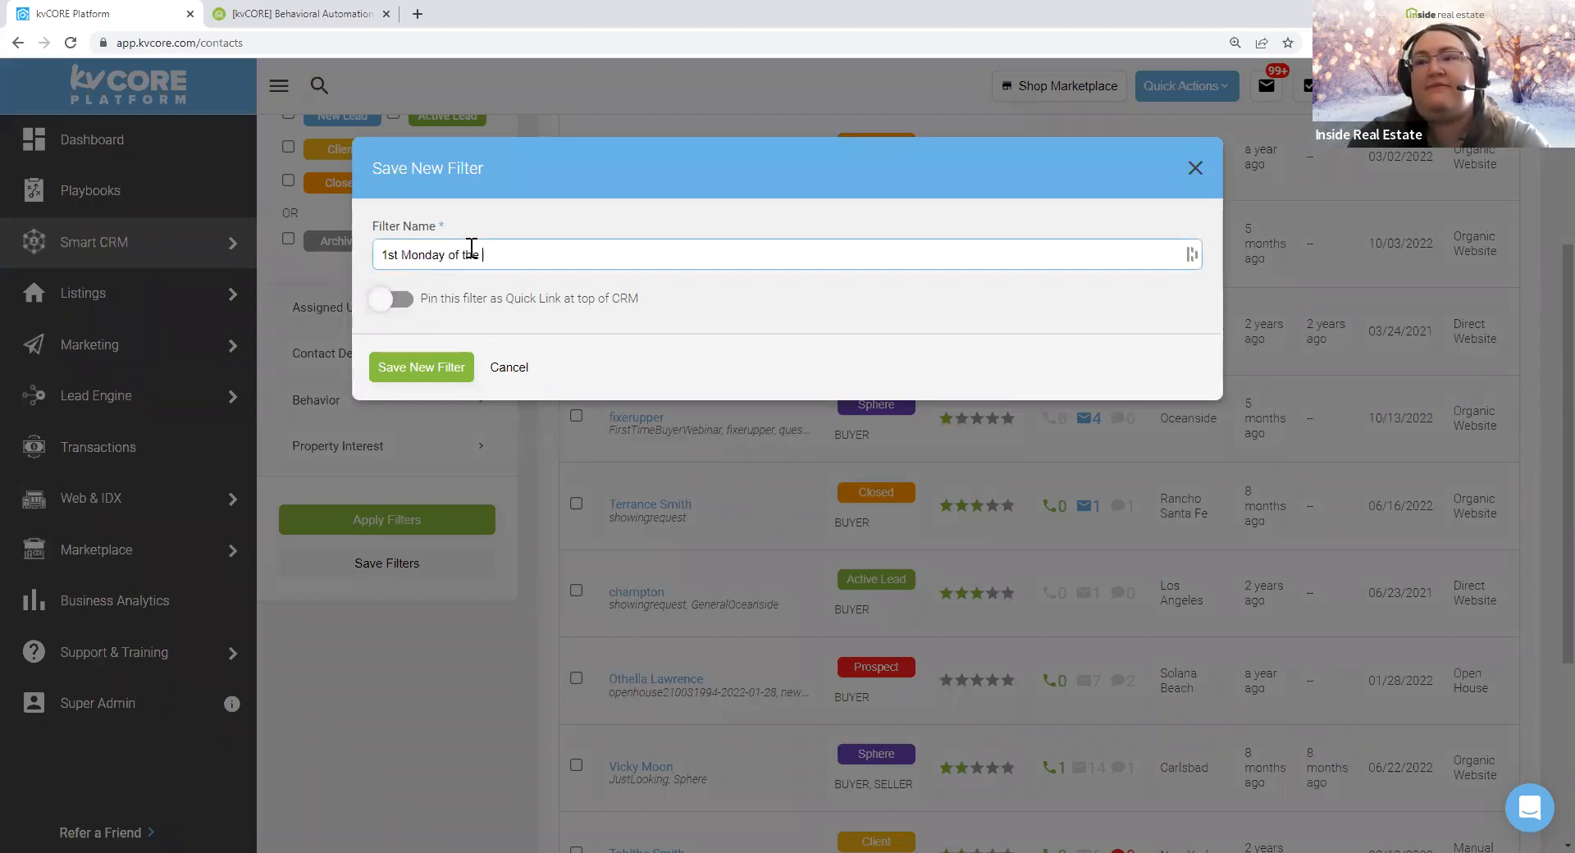
type("momth: Sphere")
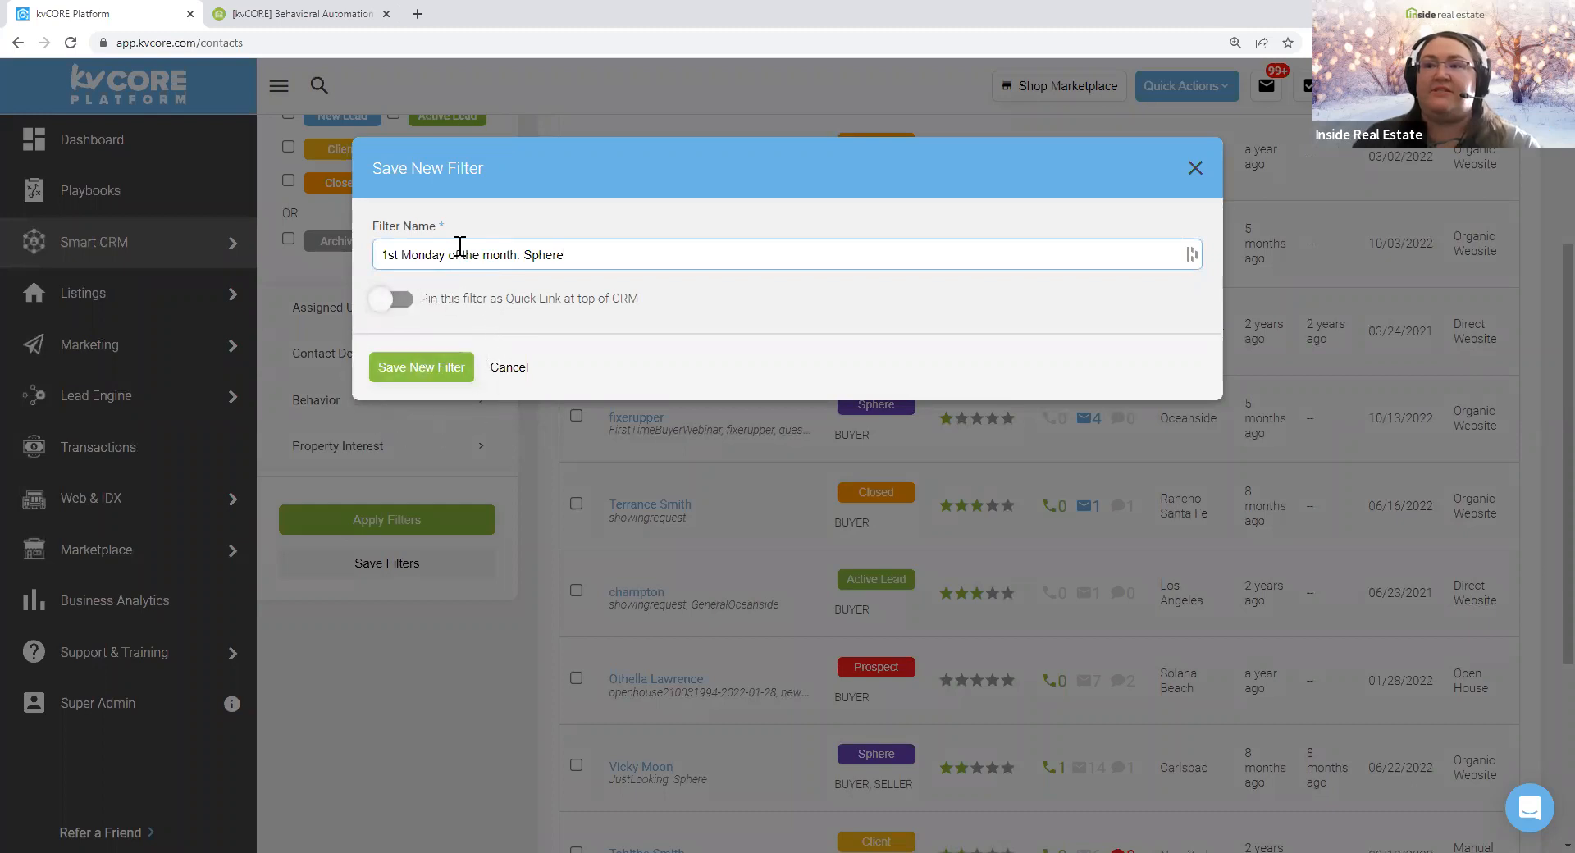
left_click_drag(498, 254, 379, 255)
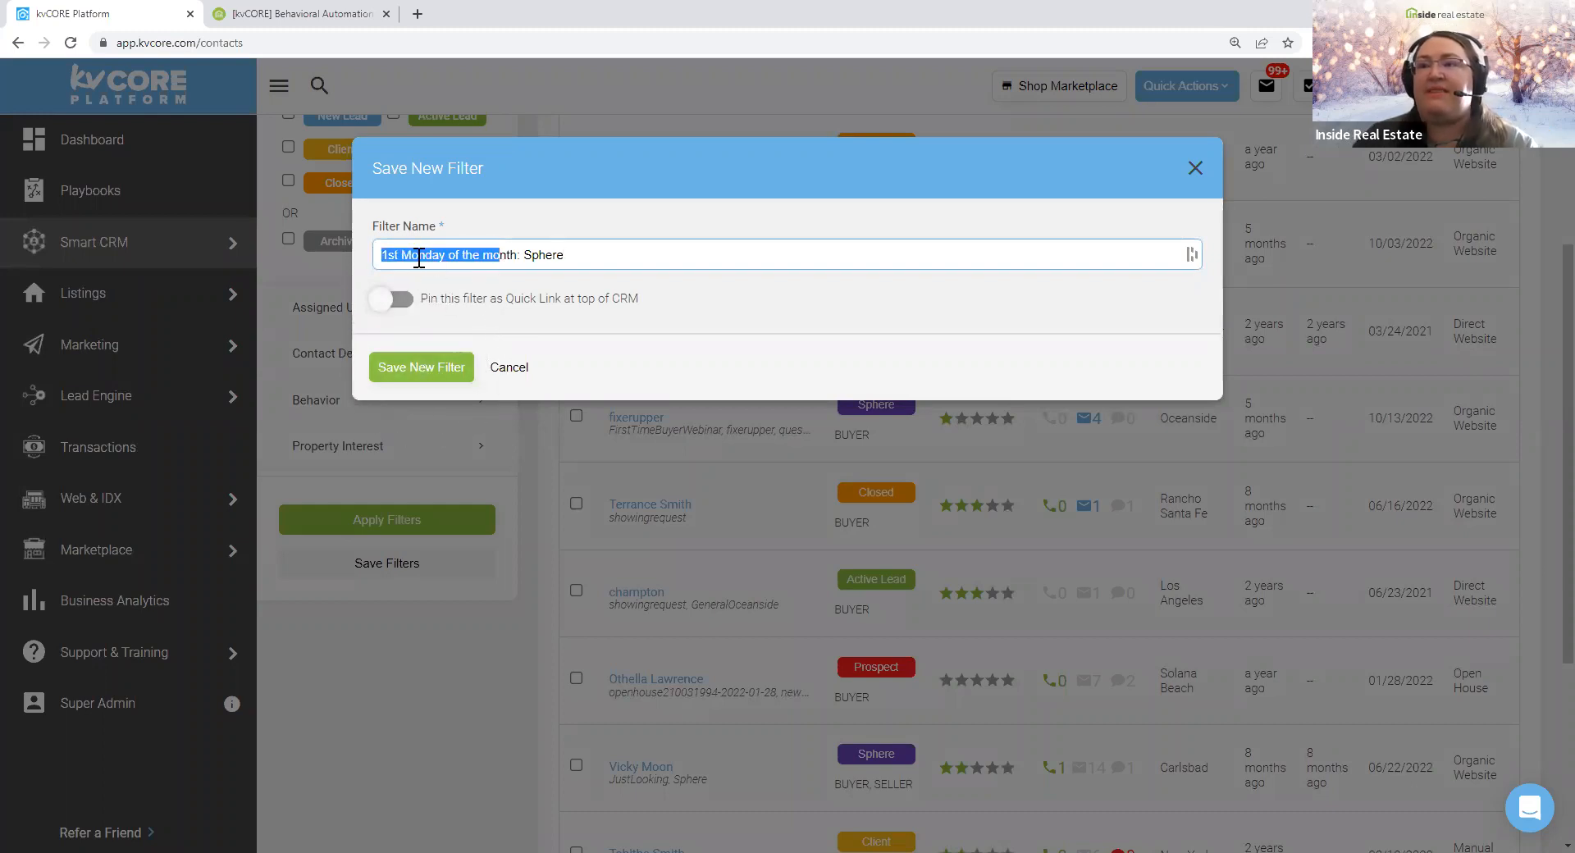
left_click(426, 369)
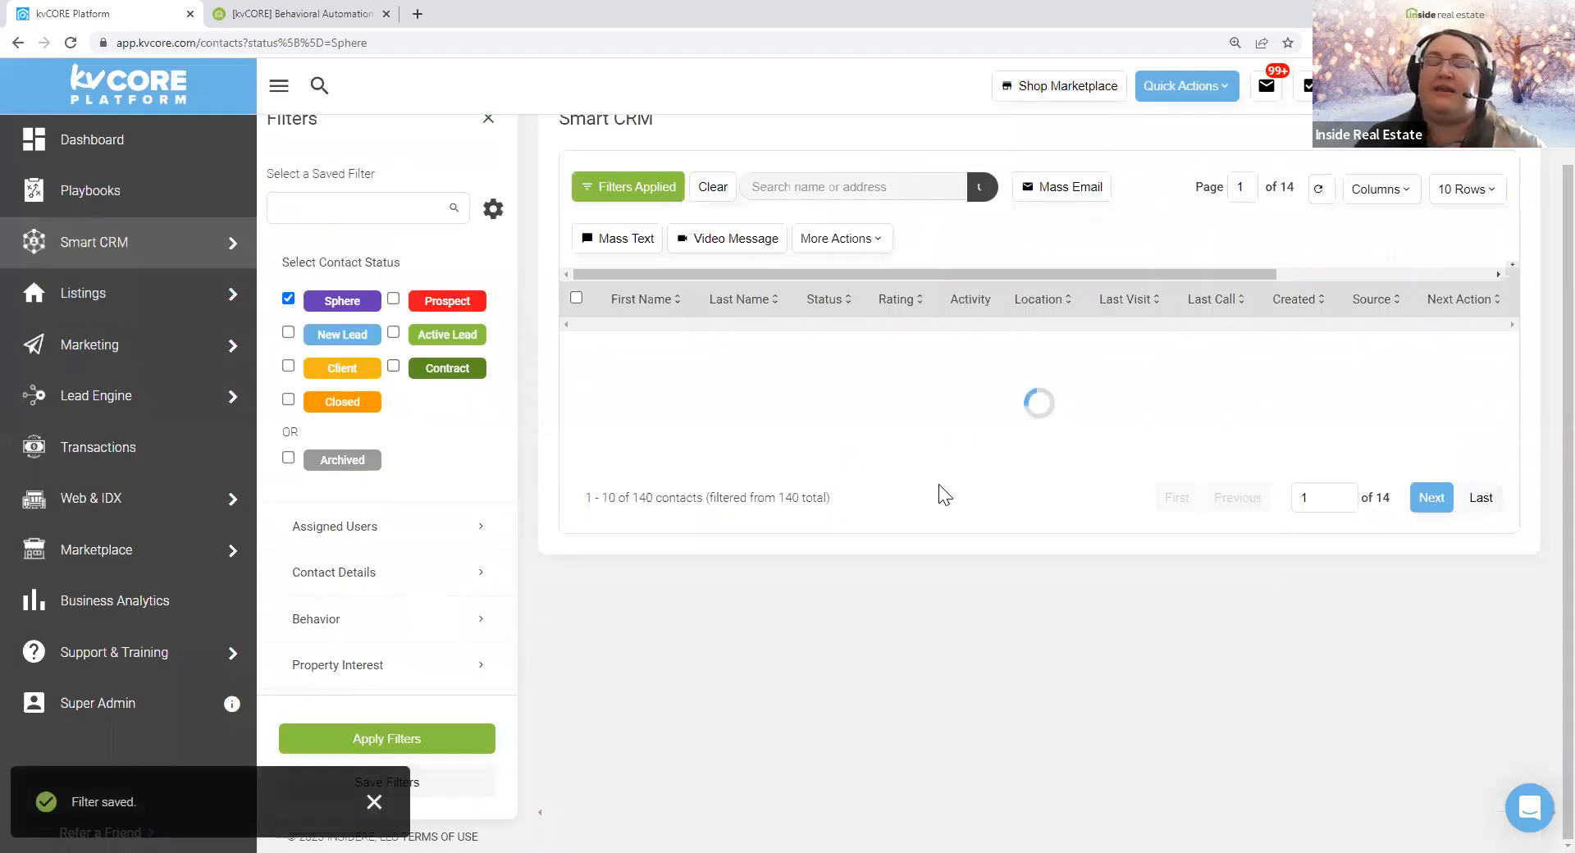
- Look over the filtered Sphere contacts and deselect the Sphere contact status in the filters
scroll(938, 484, "down", 3)
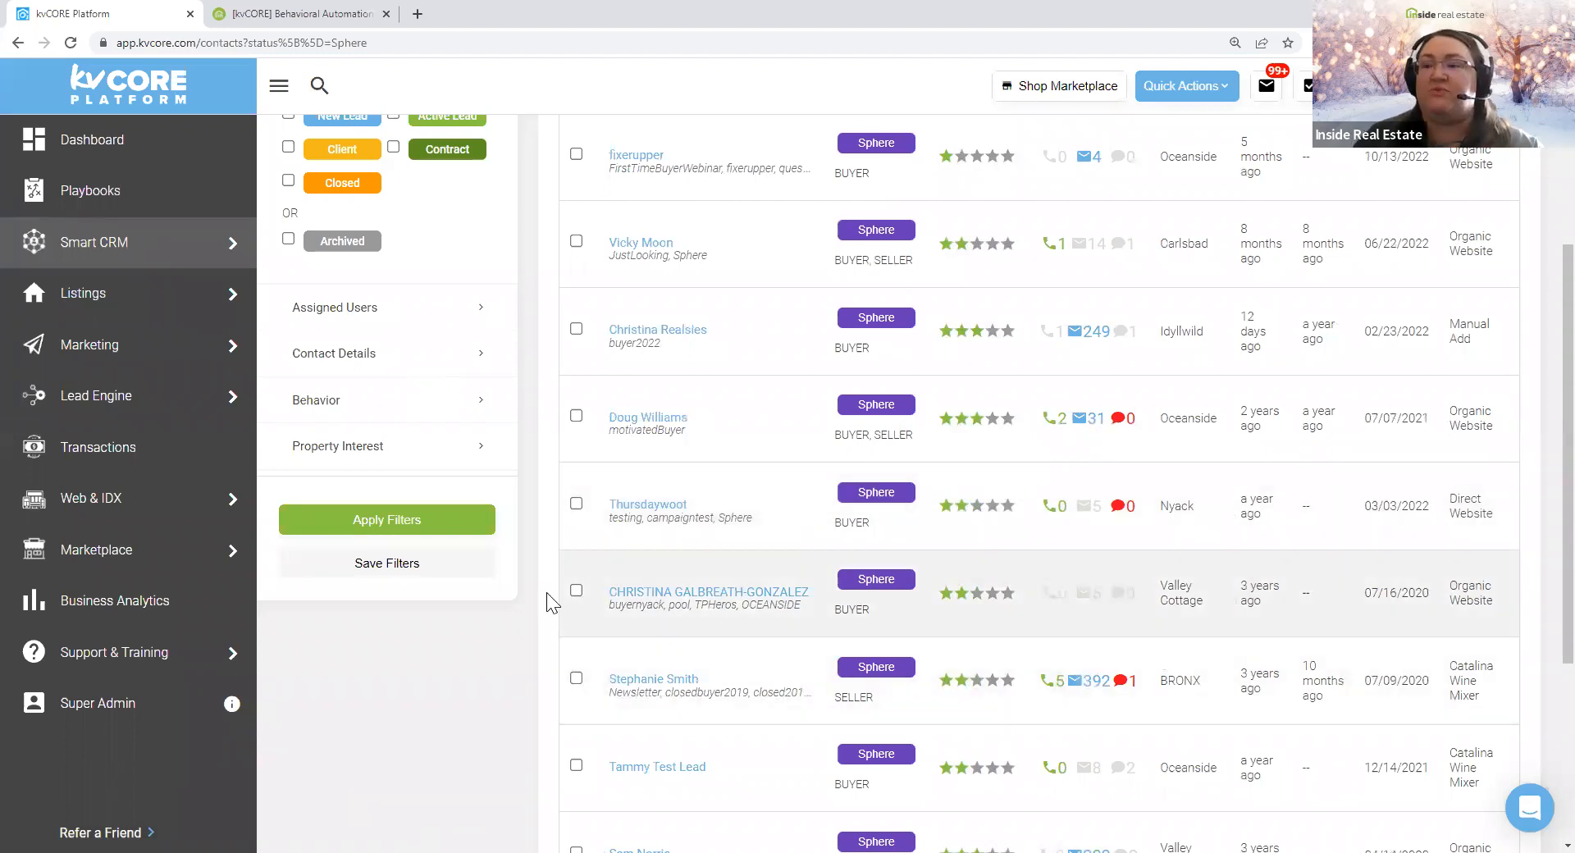
scroll(541, 590, "up", 4)
left_click(288, 408)
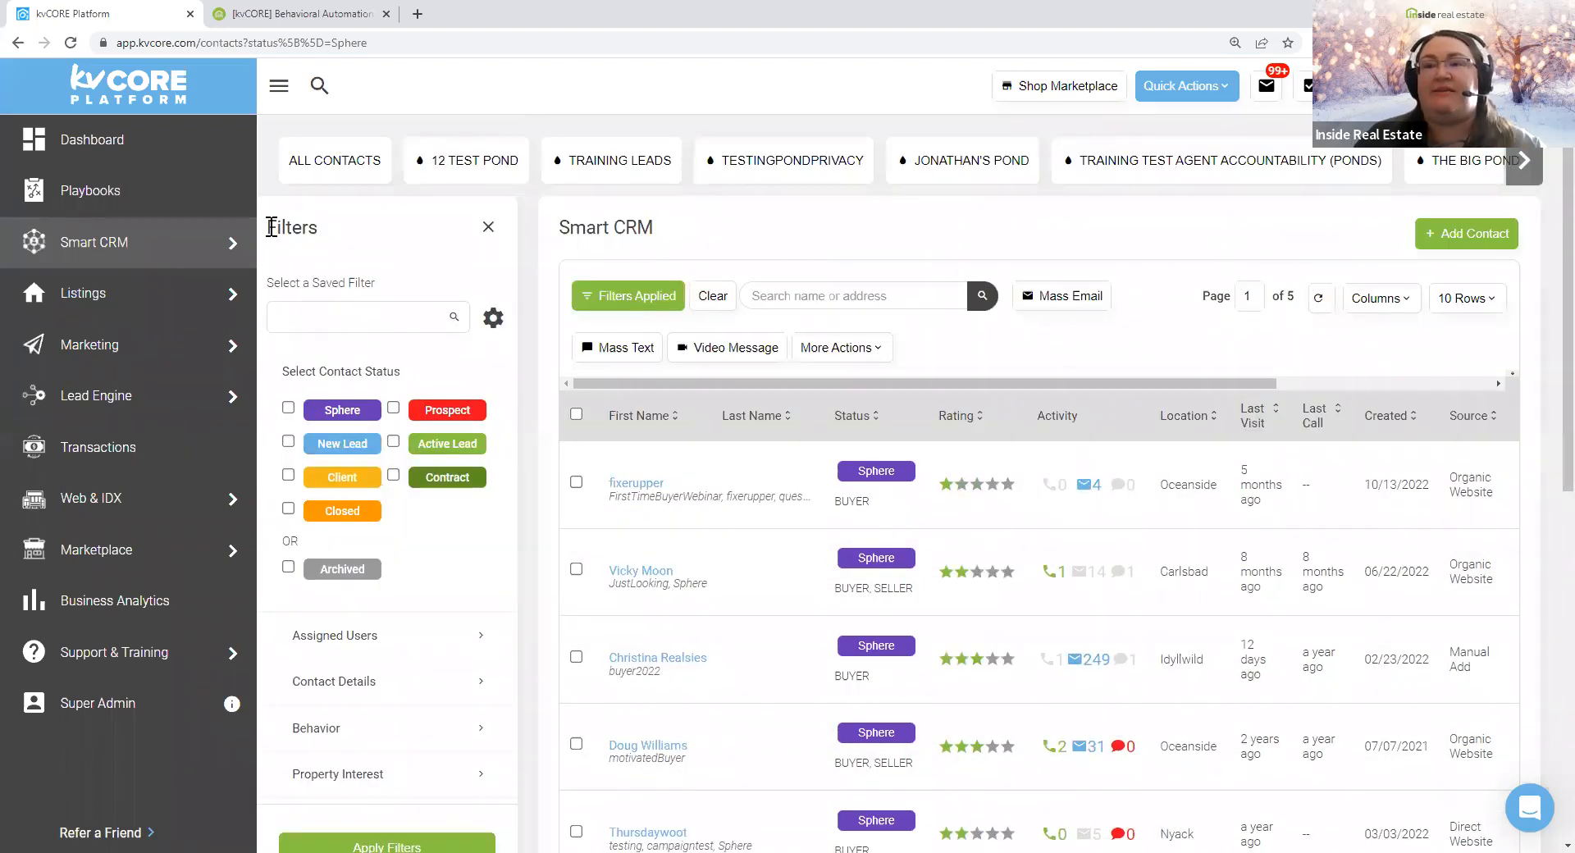
left_click_drag(269, 228, 360, 234)
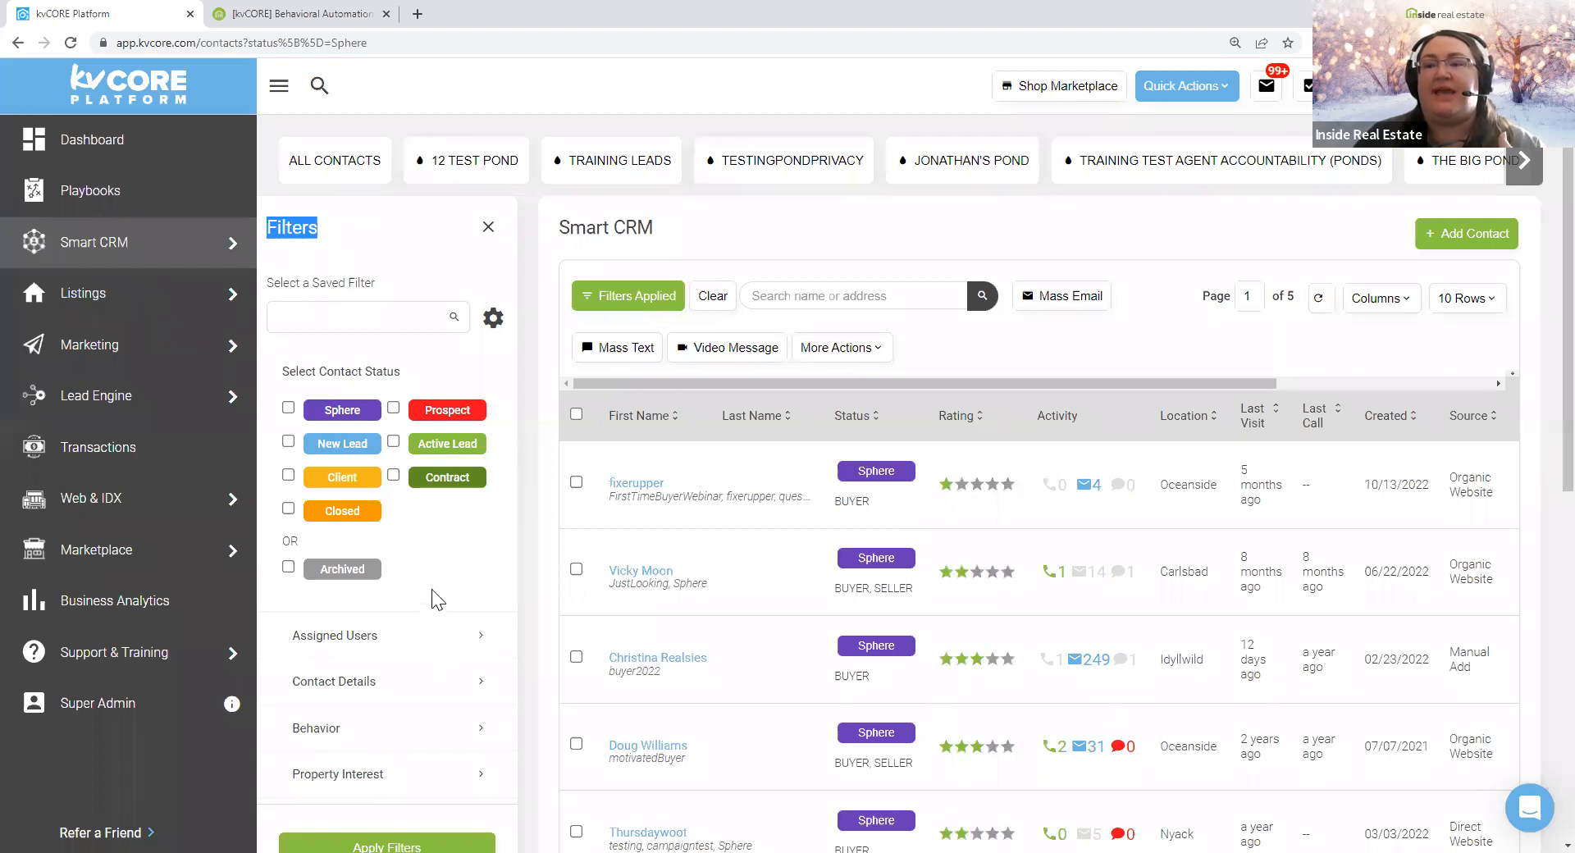
left_click(455, 555)
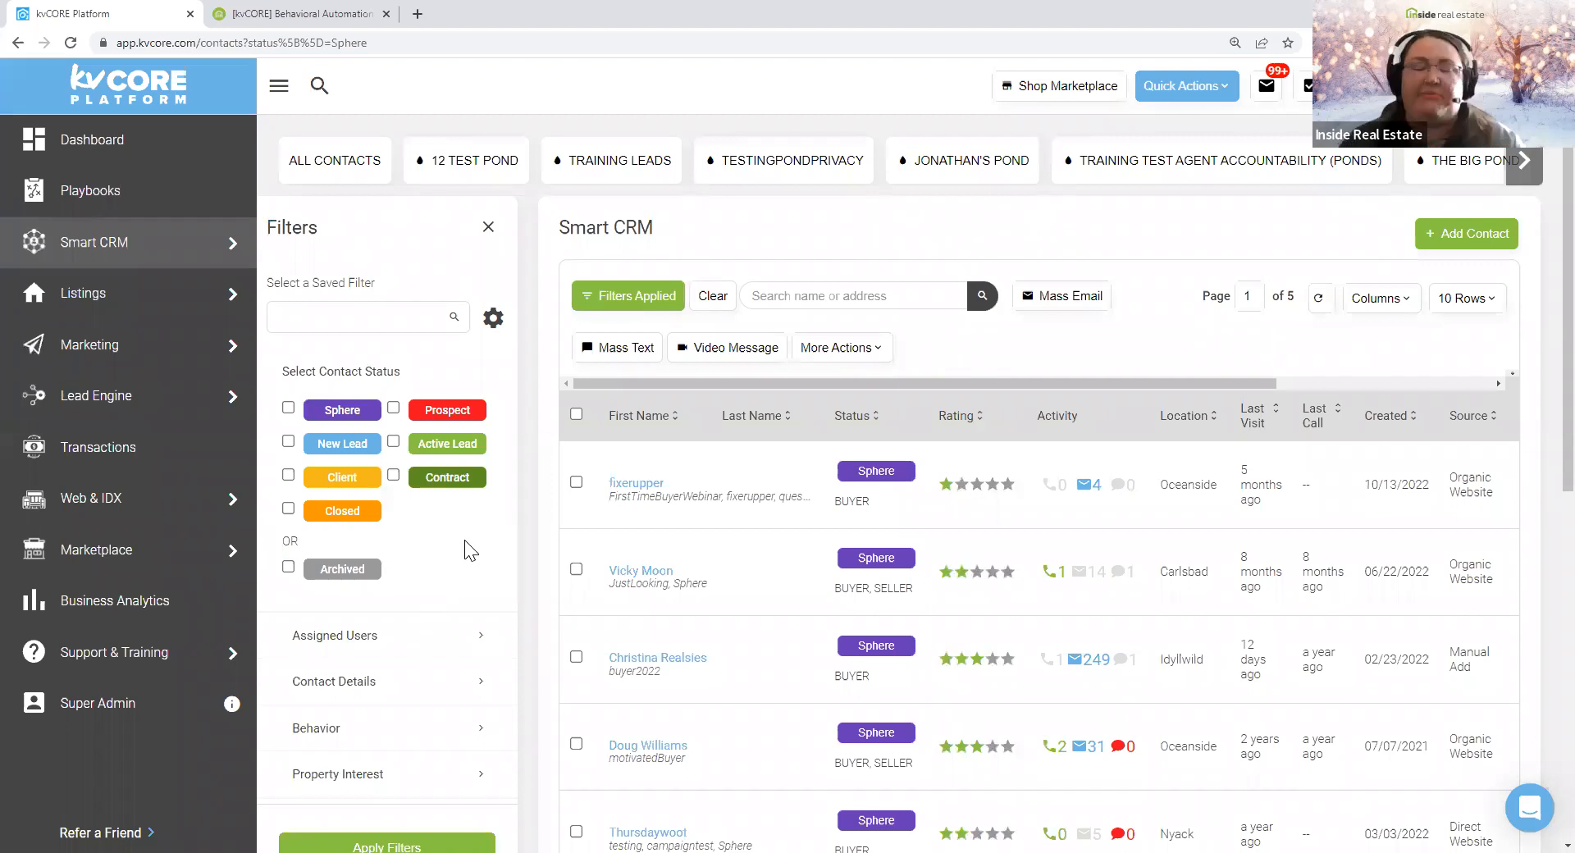
- Enable the Last Active behavior filter with the timeframe Last 7 Days
scroll(468, 551, "down", 3)
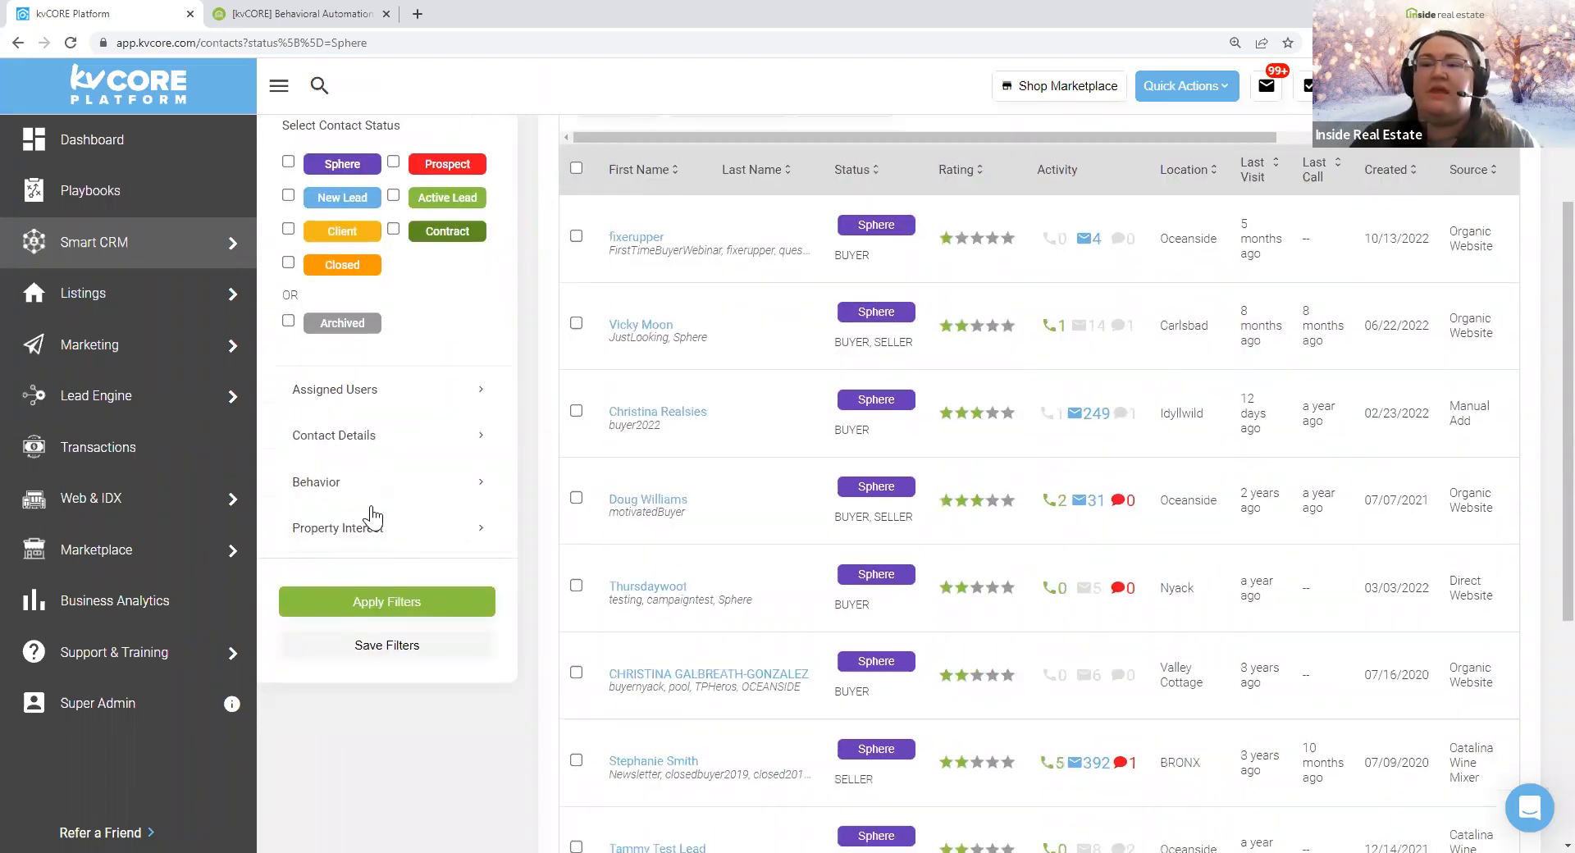
left_click(321, 489)
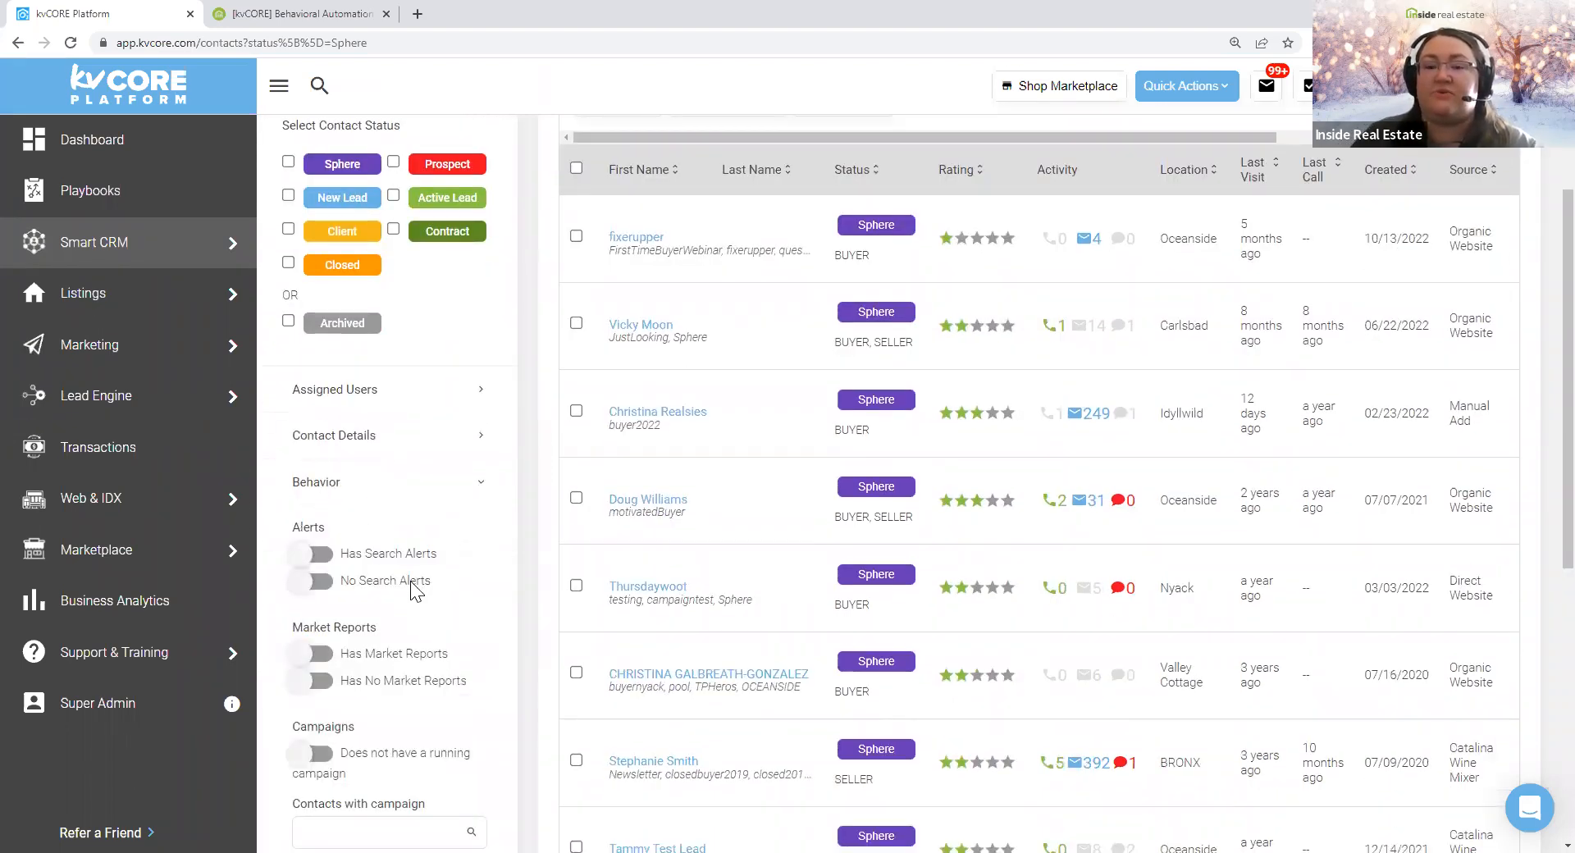
scroll(416, 575, "down", 6)
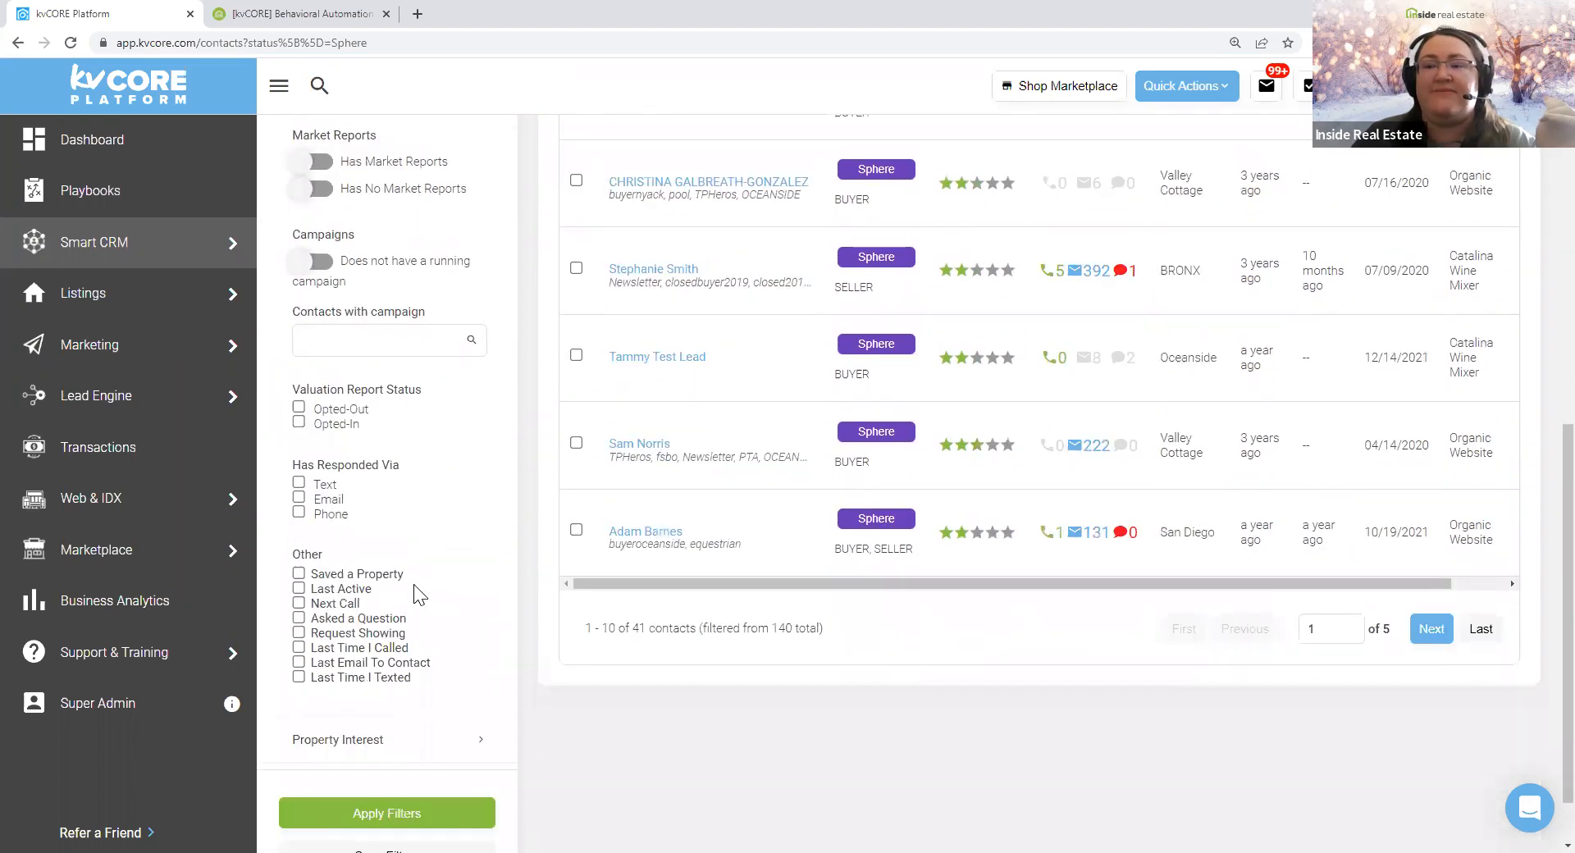
left_click_drag(312, 589, 379, 592)
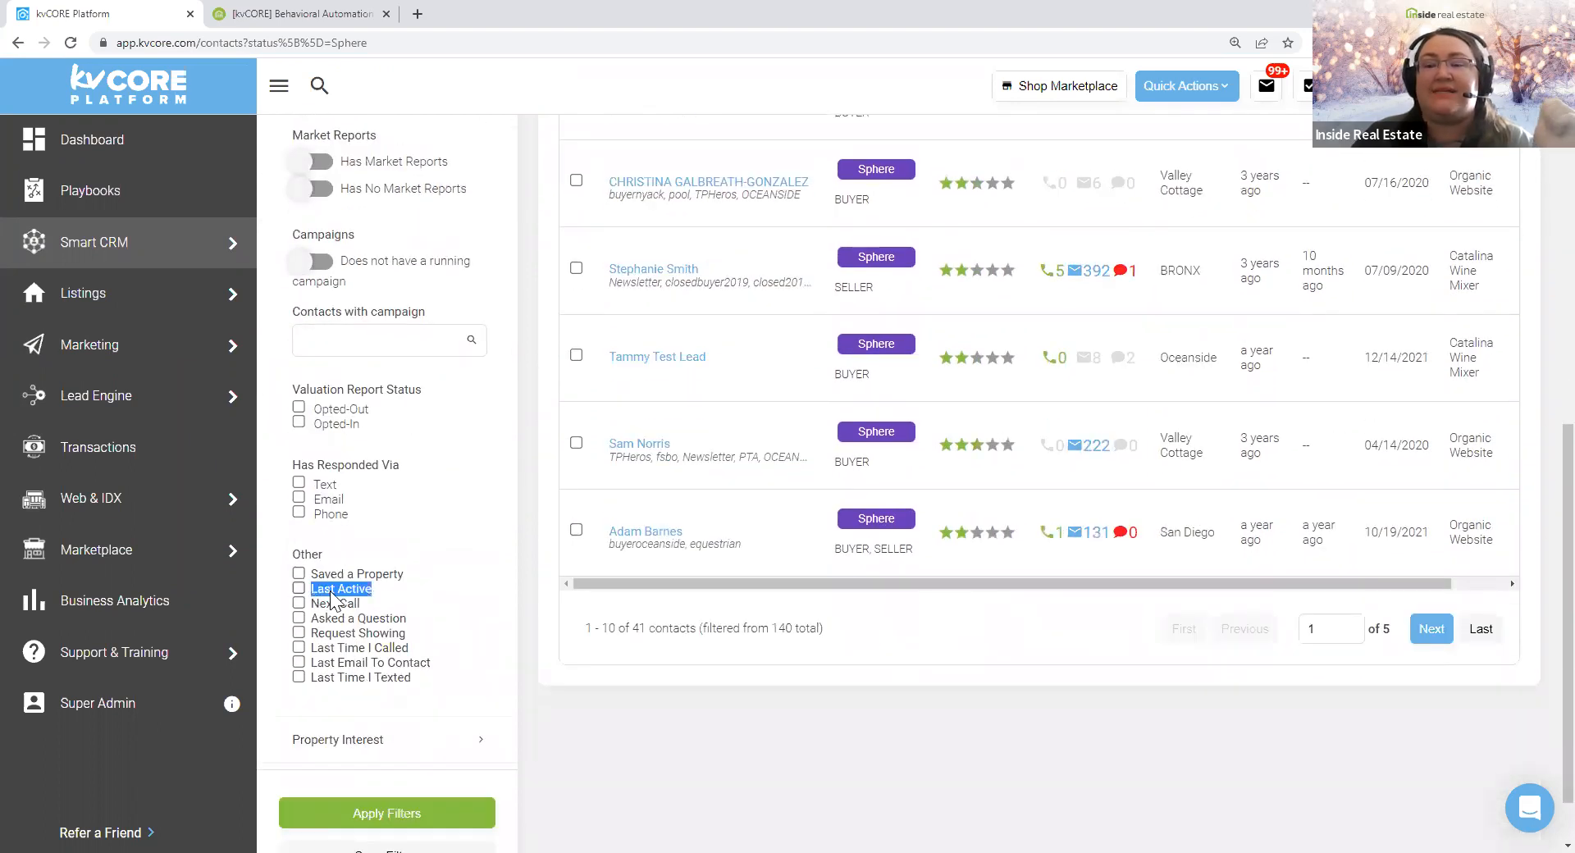
left_click(299, 590)
left_click(436, 612)
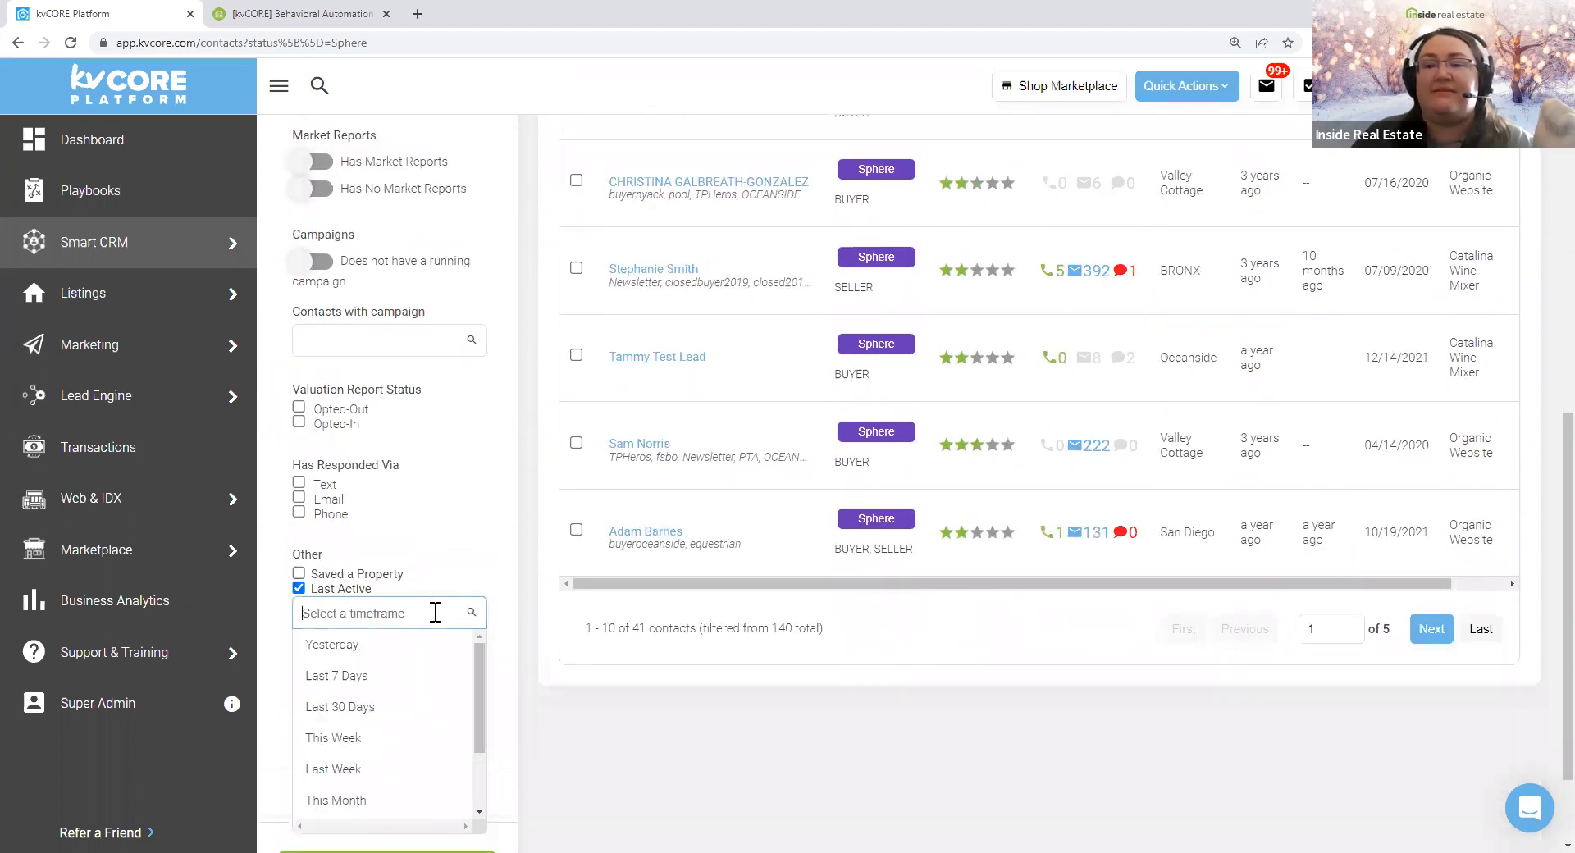
left_click(397, 685)
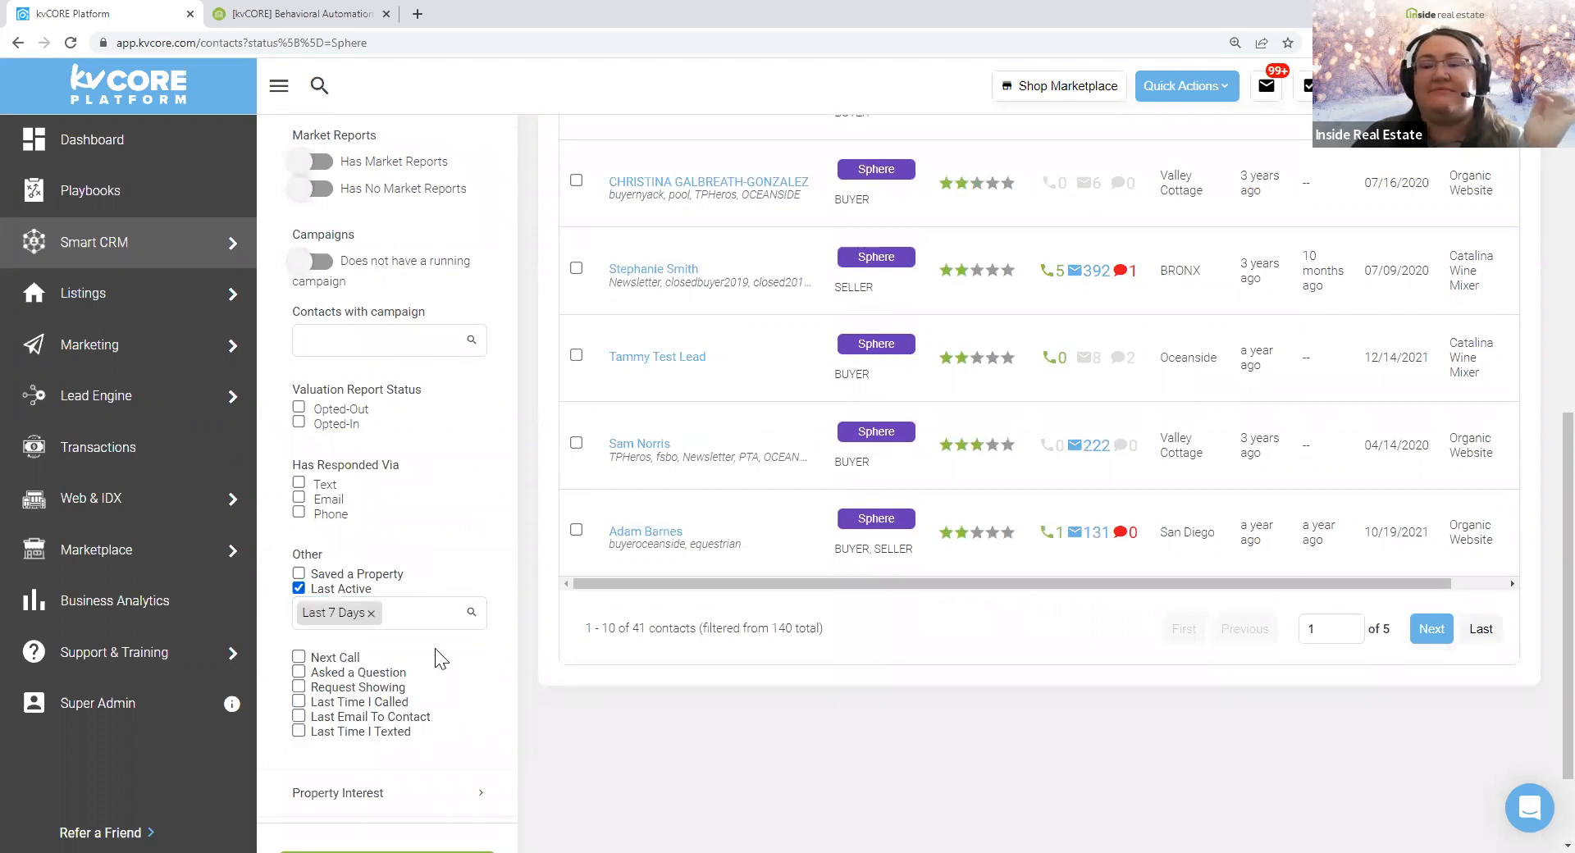
- Save the Last Active filter under the name "Tuesday: on my website 7 days"
scroll(440, 653, "down", 2)
left_click(368, 783)
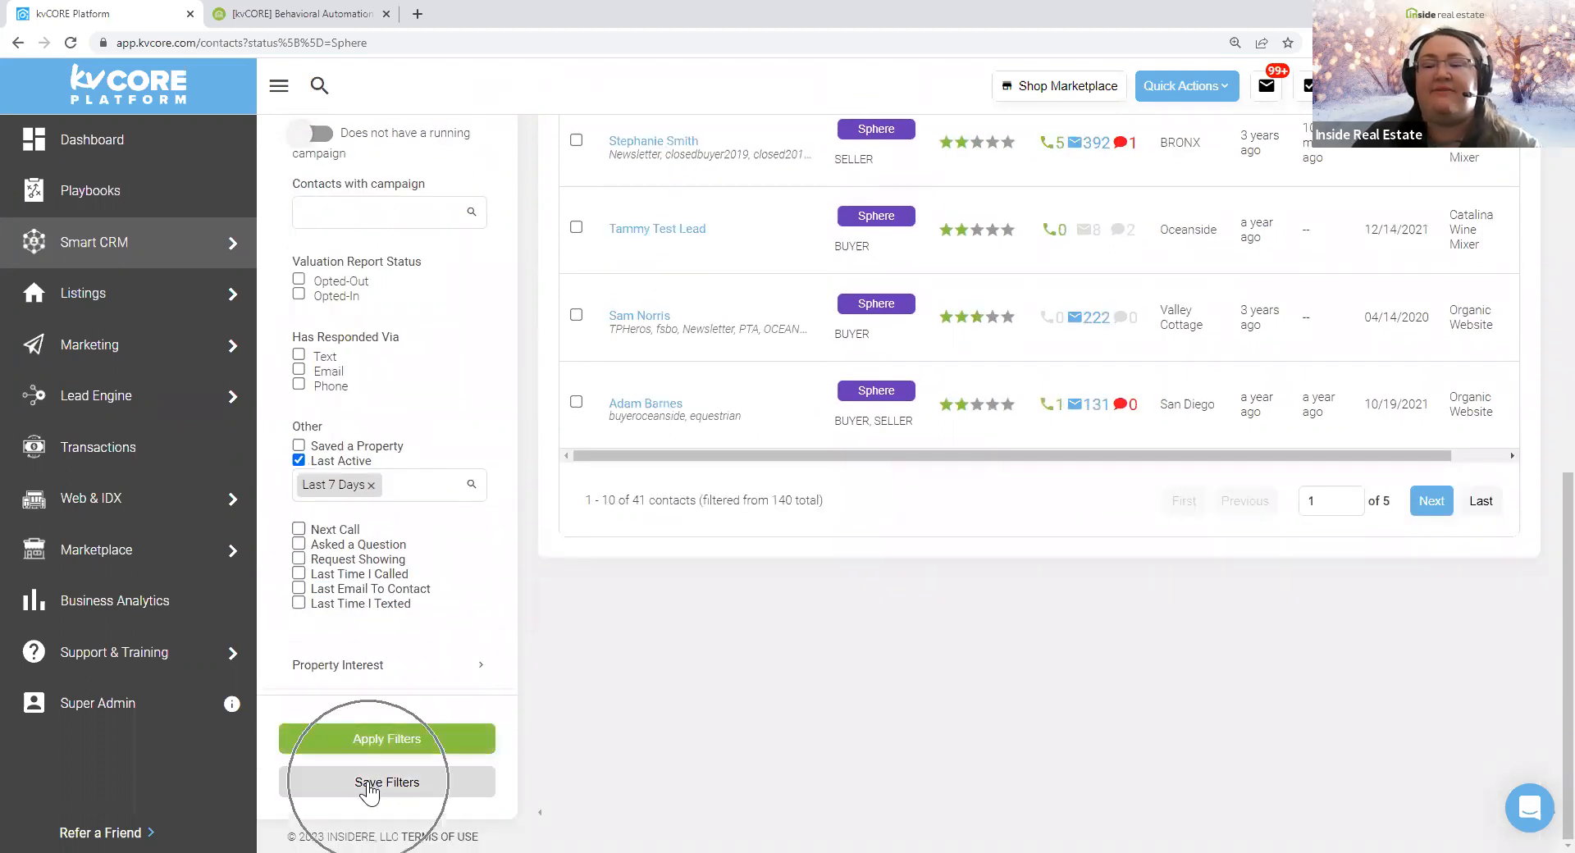
left_click(548, 251)
type("o")
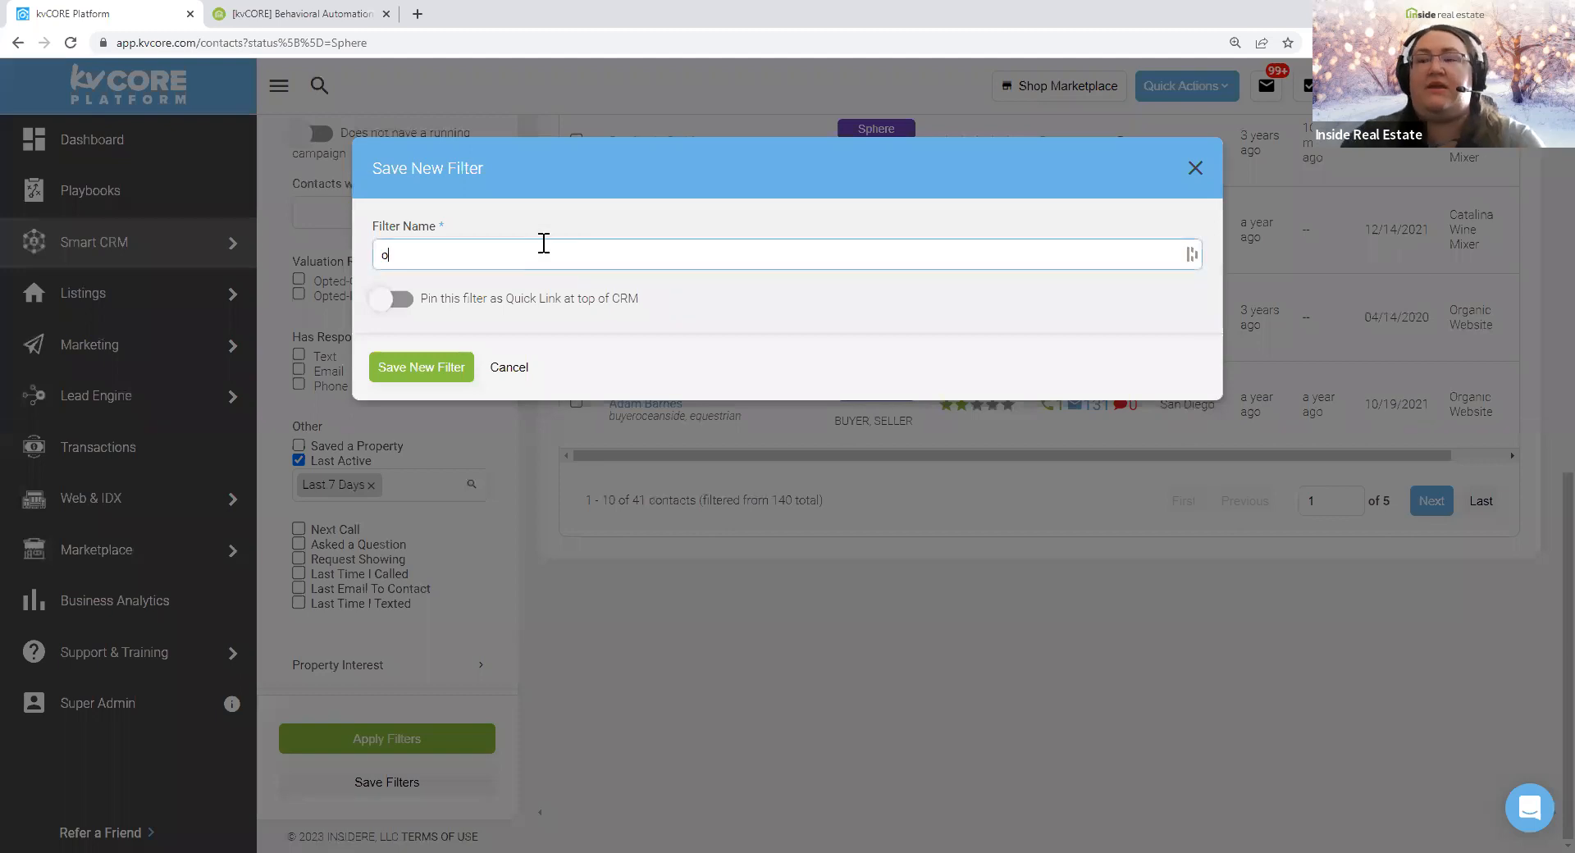
type("n my website 7 days")
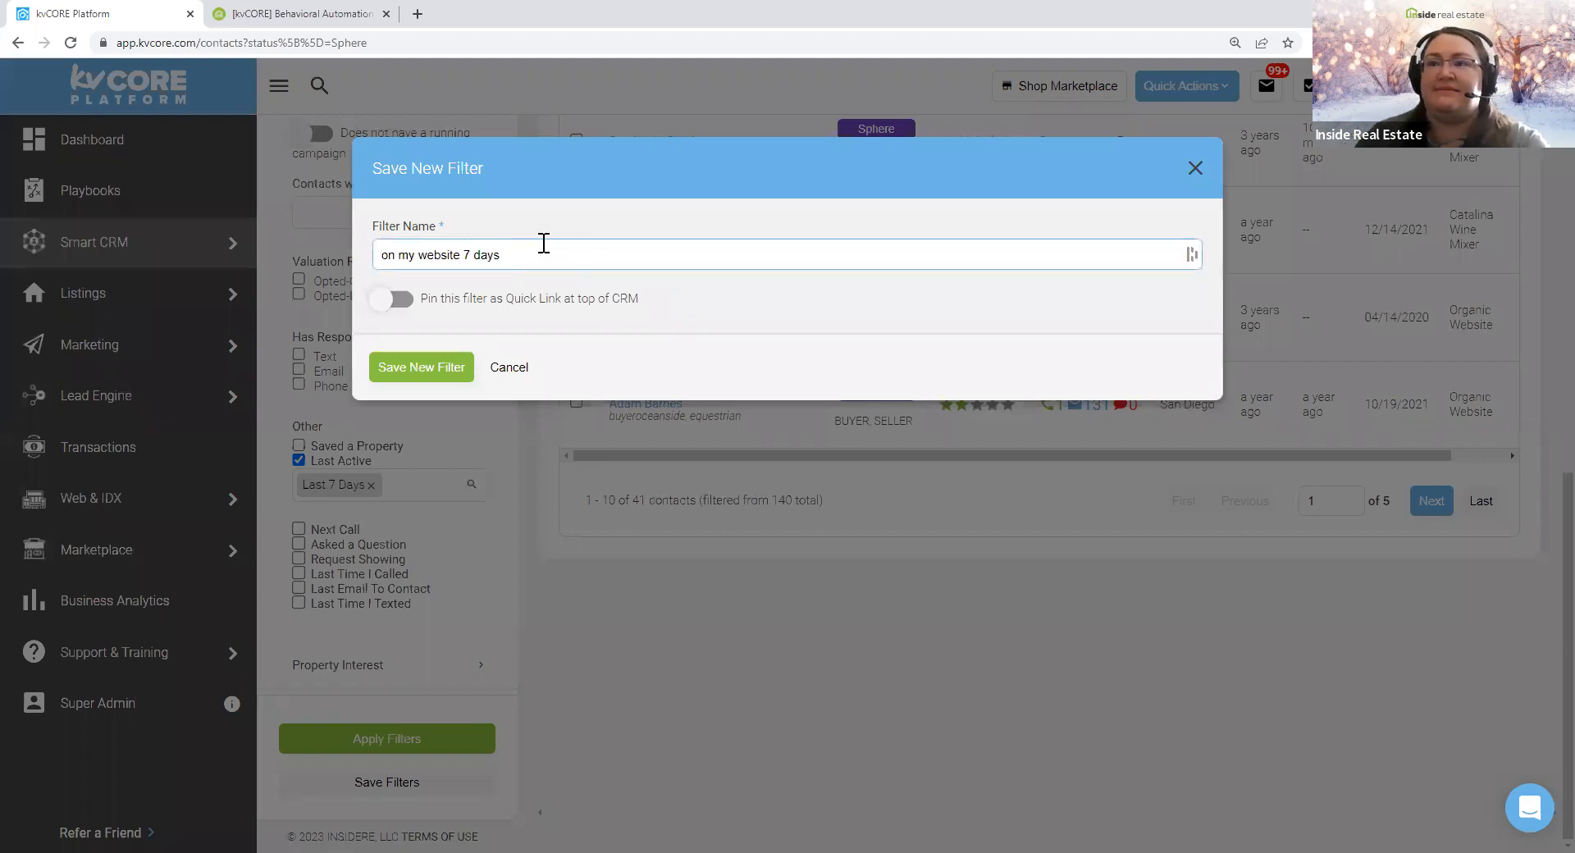
left_click(386, 256)
type("Tuesday:")
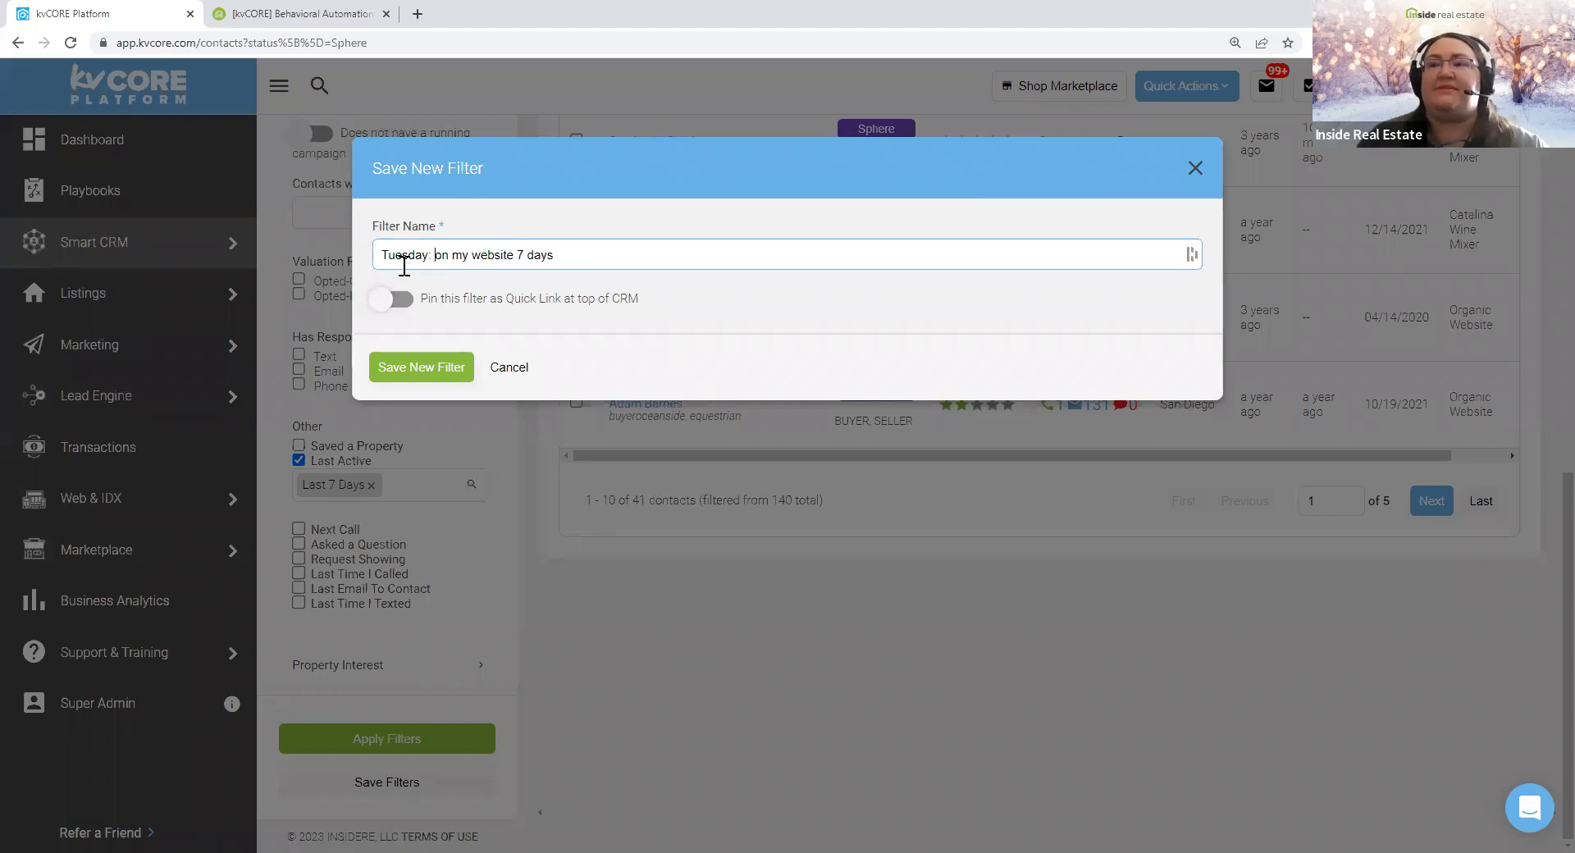
left_click(427, 369)
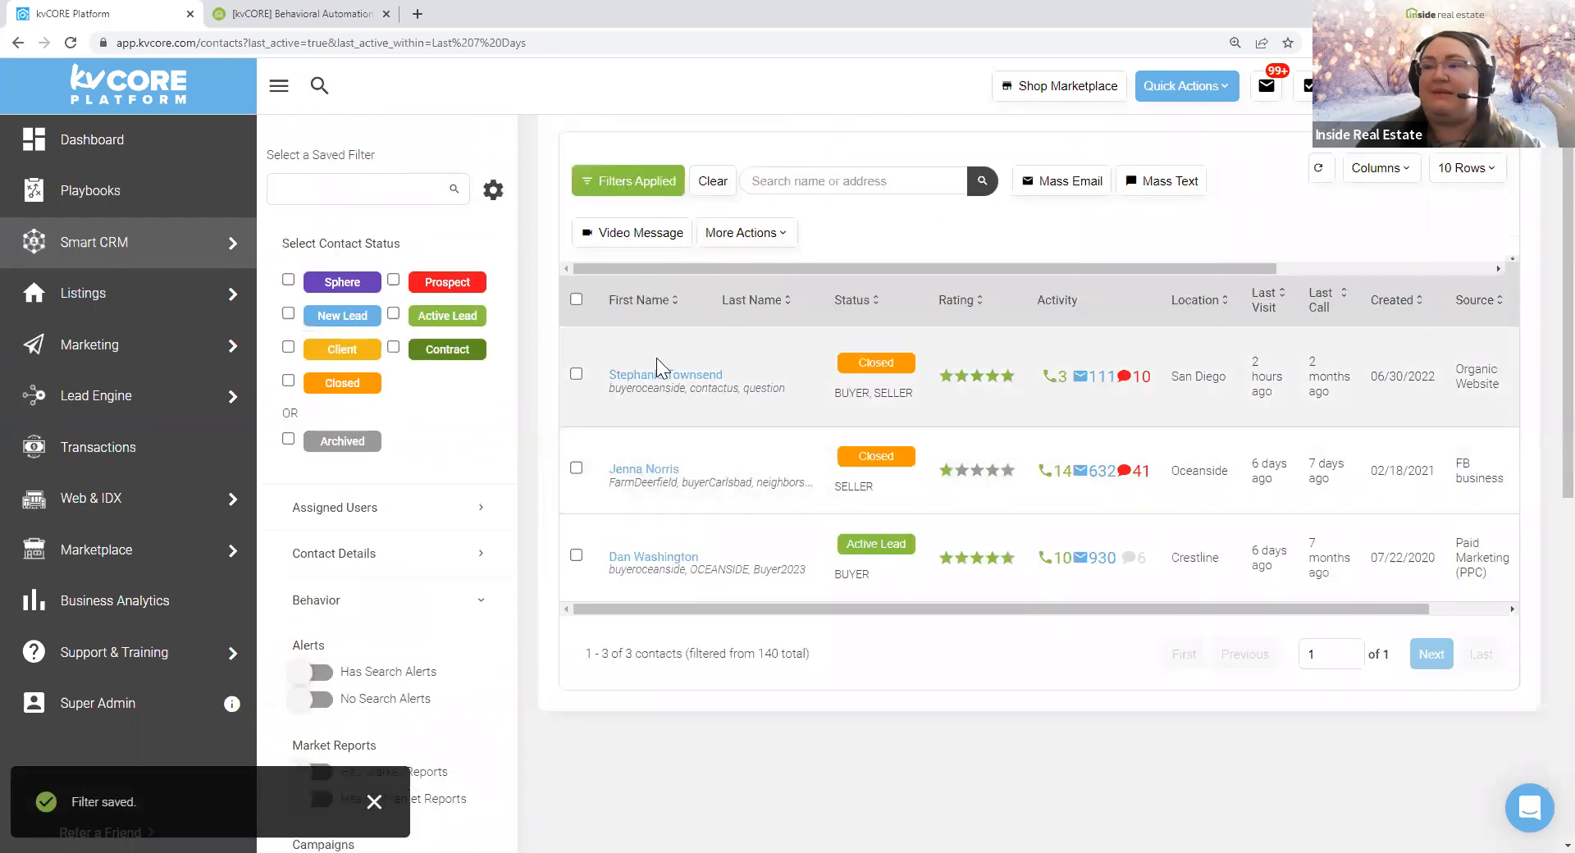
- Review the contacts active in the last 7 days and clear the applied filters
left_click_drag(657, 374, 853, 656)
left_click(850, 650)
left_click_drag(754, 568, 615, 556)
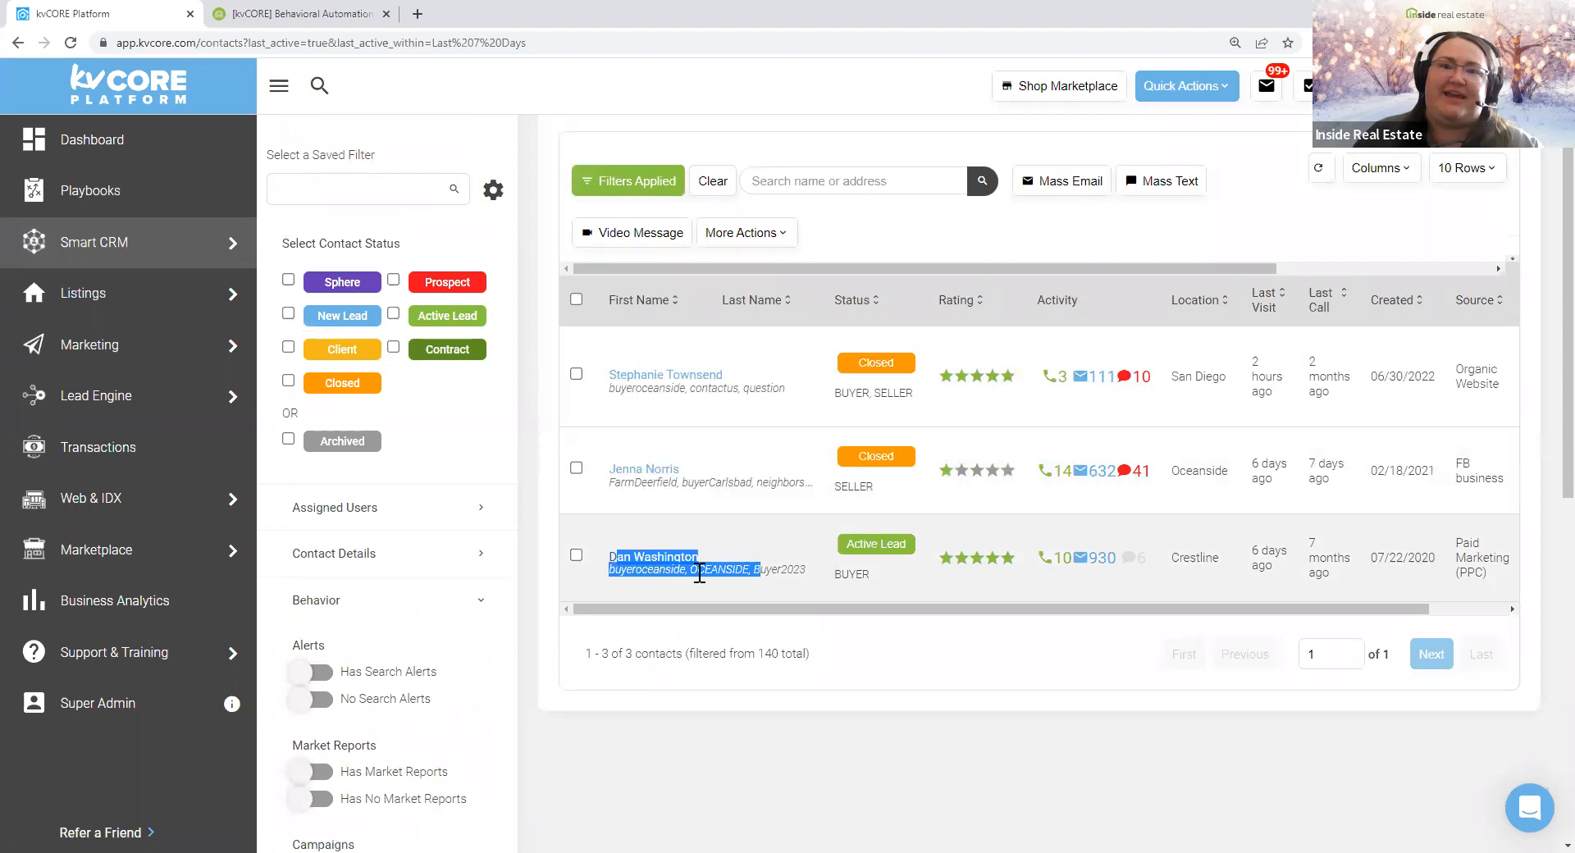
left_click(855, 670)
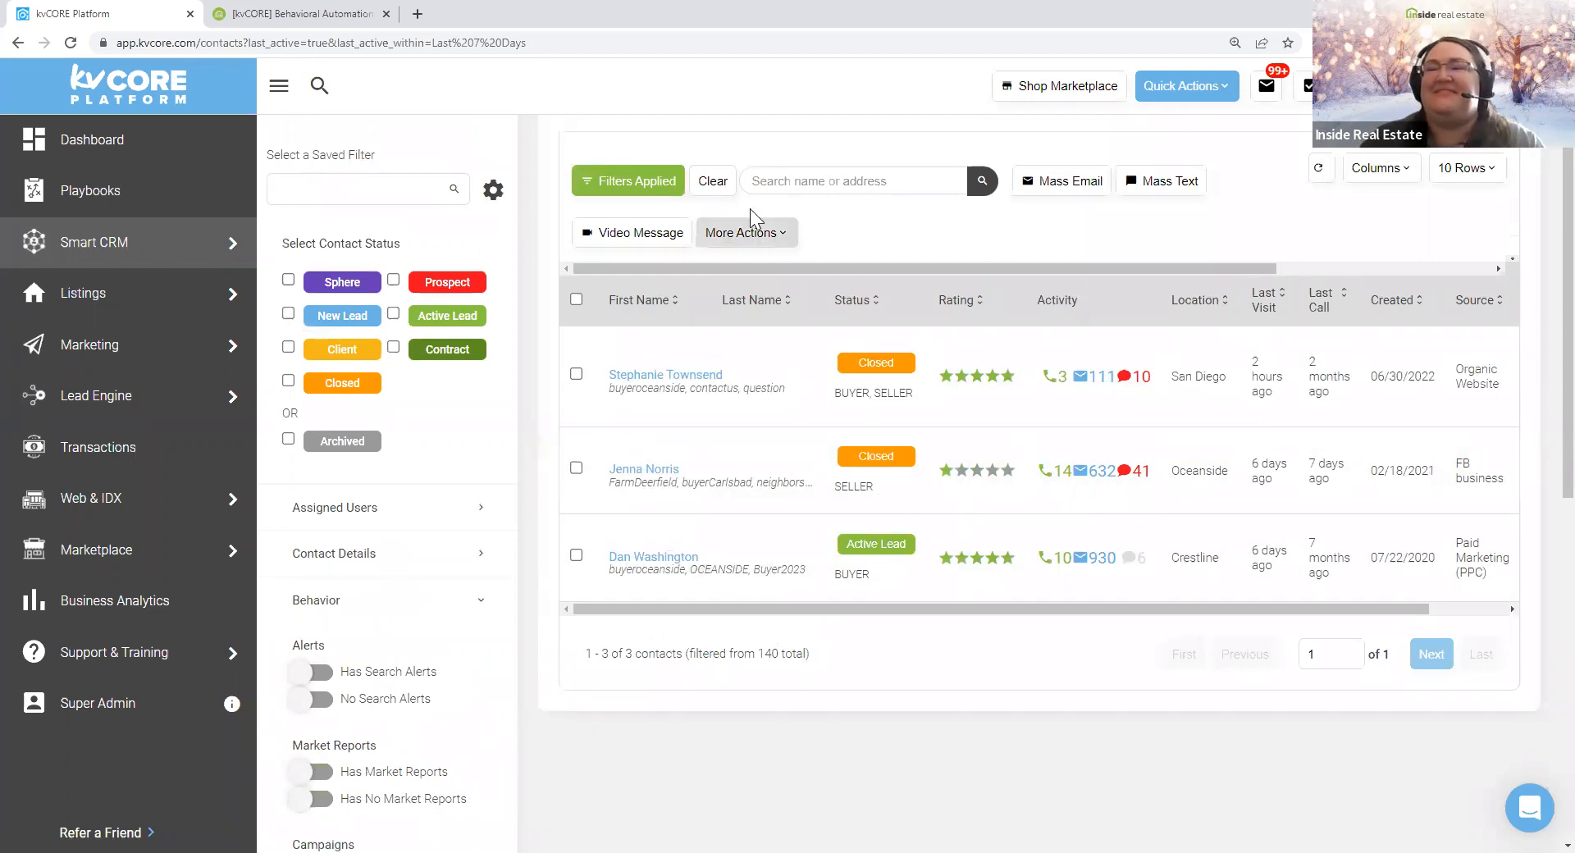
left_click(714, 187)
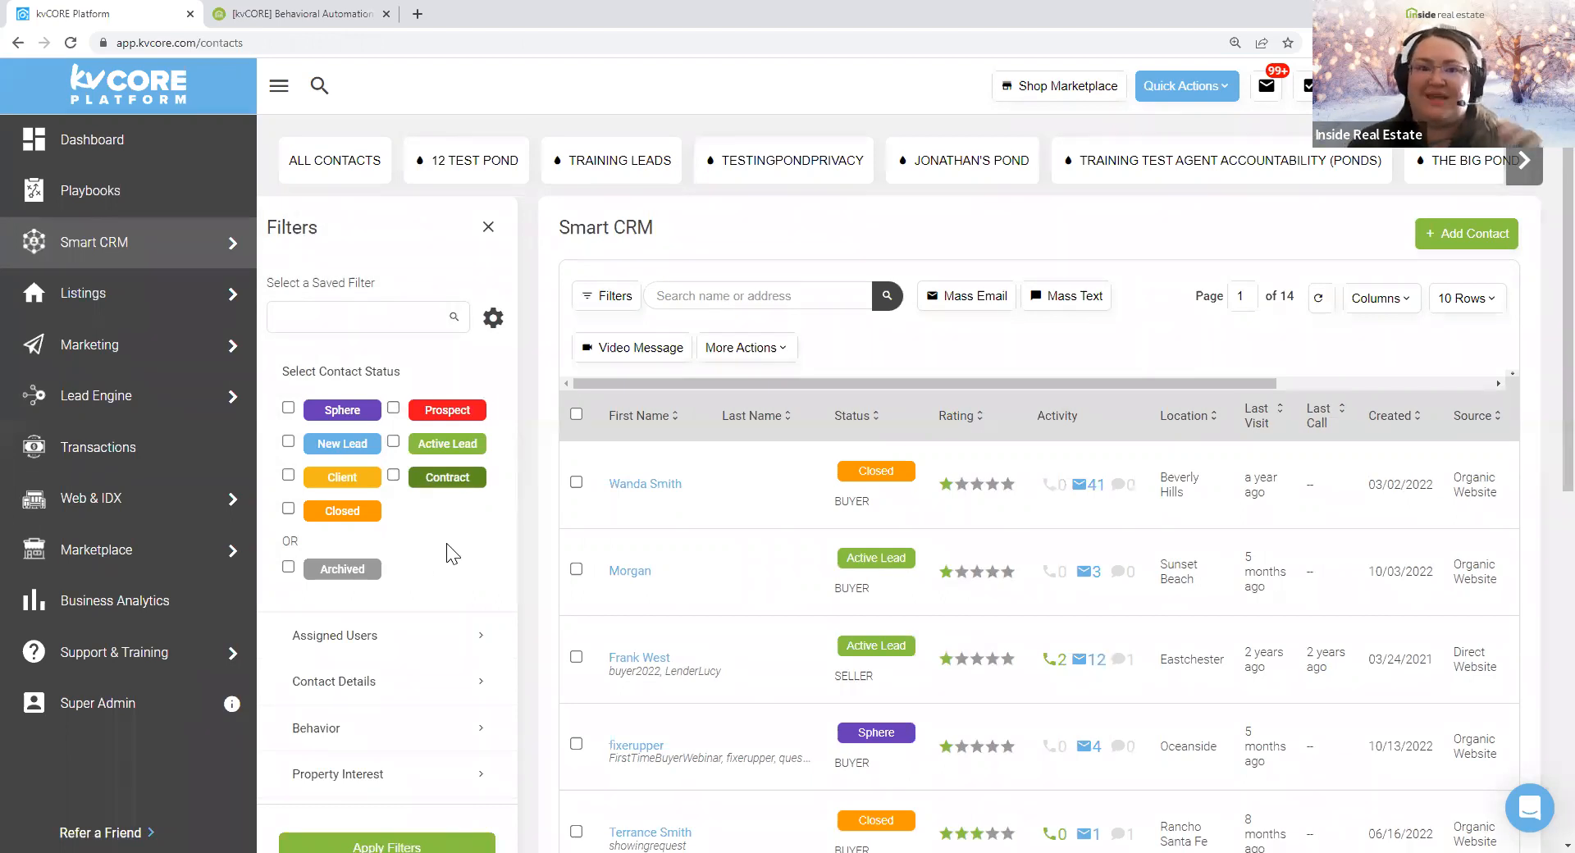
- Filter the contact list by the No Search Alerts behavior option
scroll(449, 553, "down", 3)
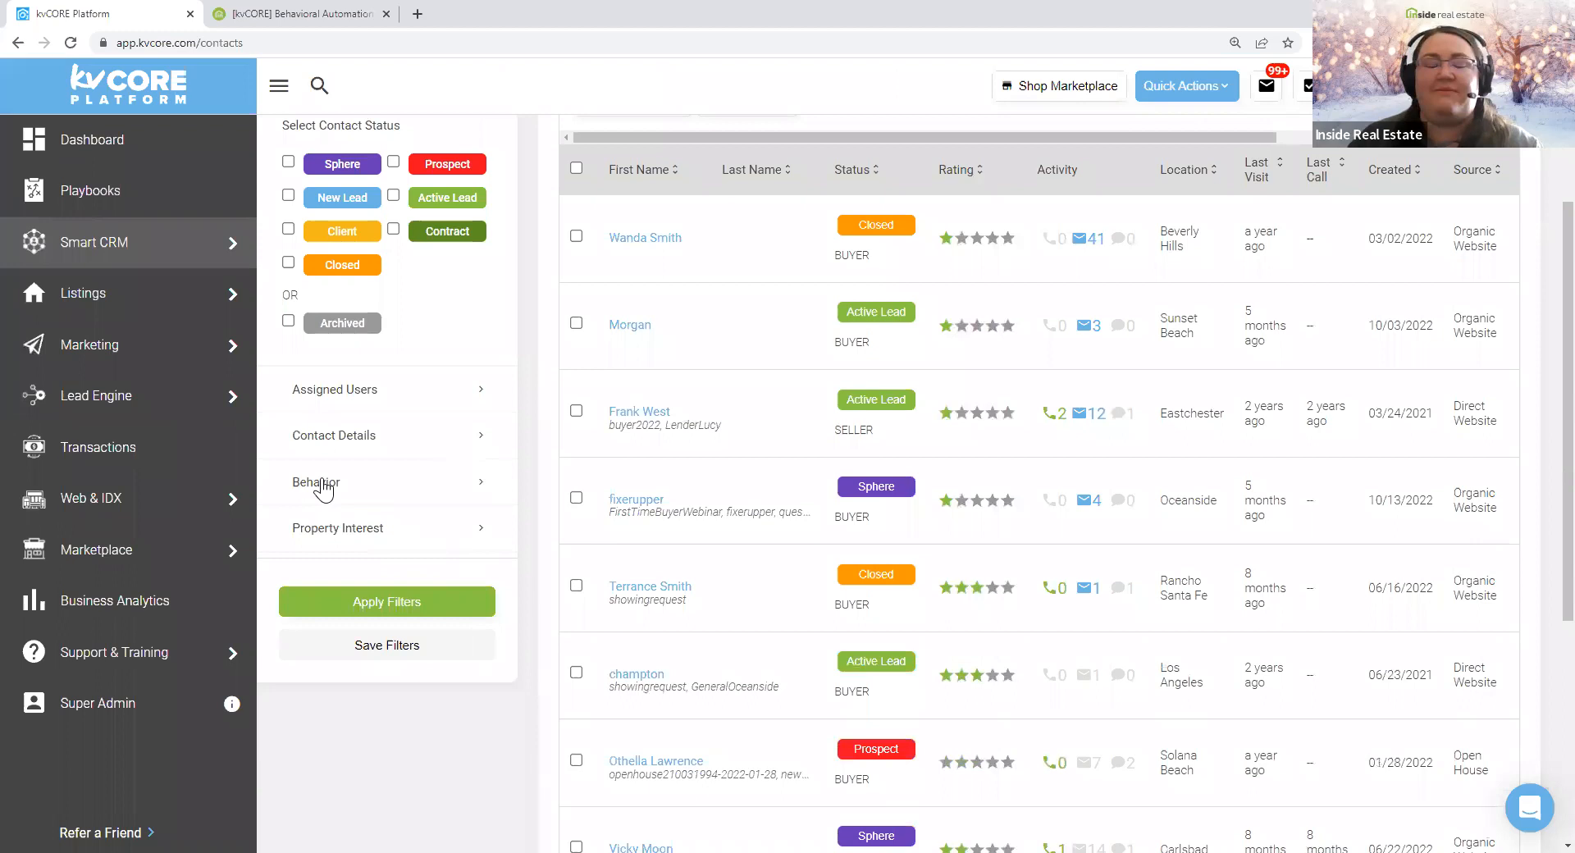
left_click(324, 490)
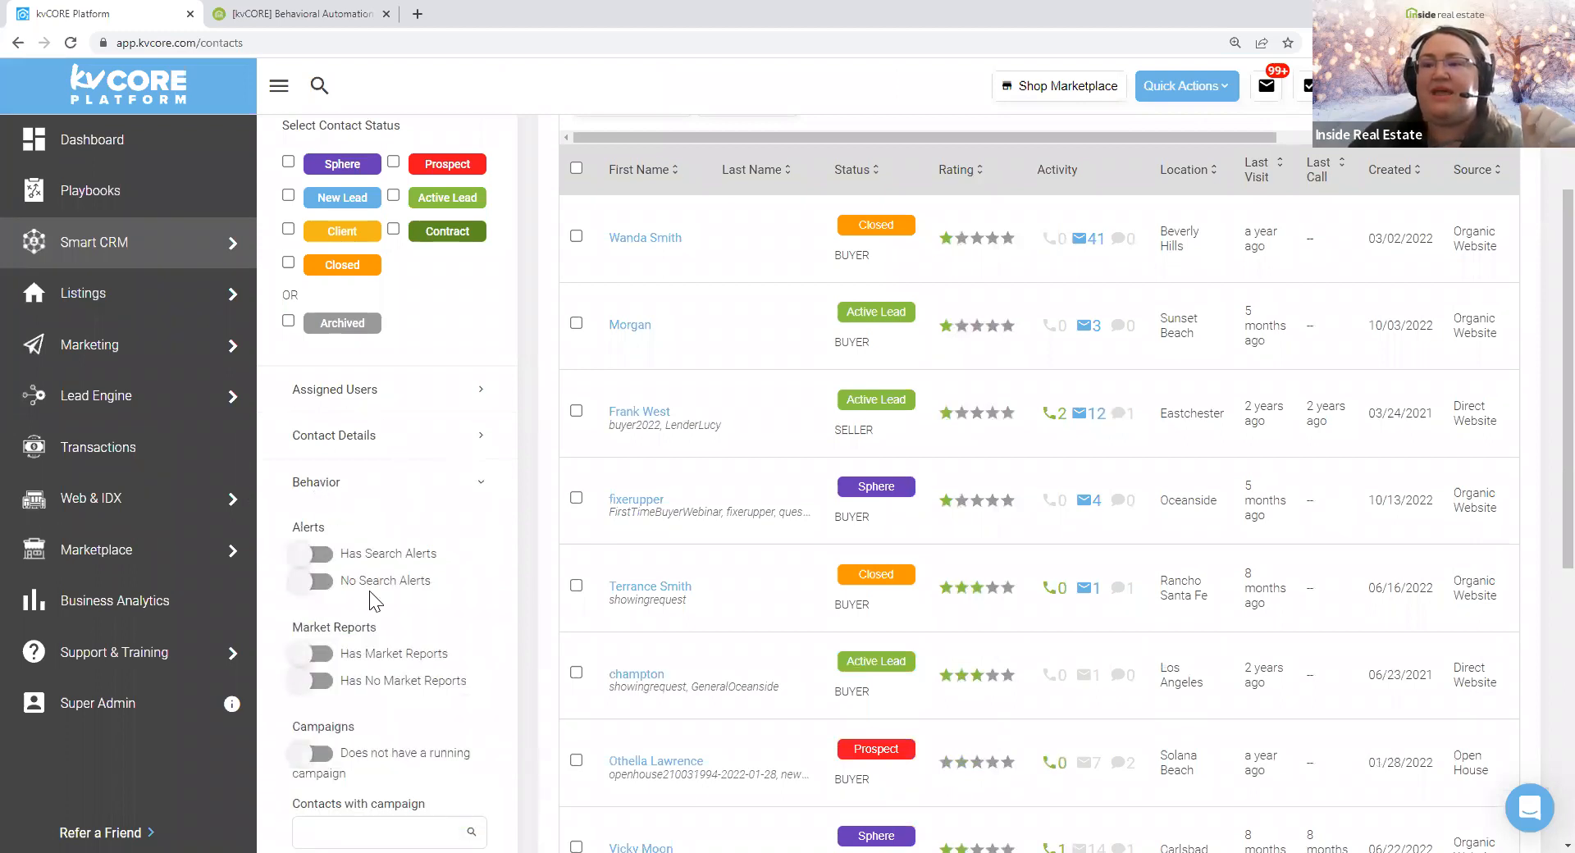
left_click(348, 581)
scroll(401, 623, "down", 5)
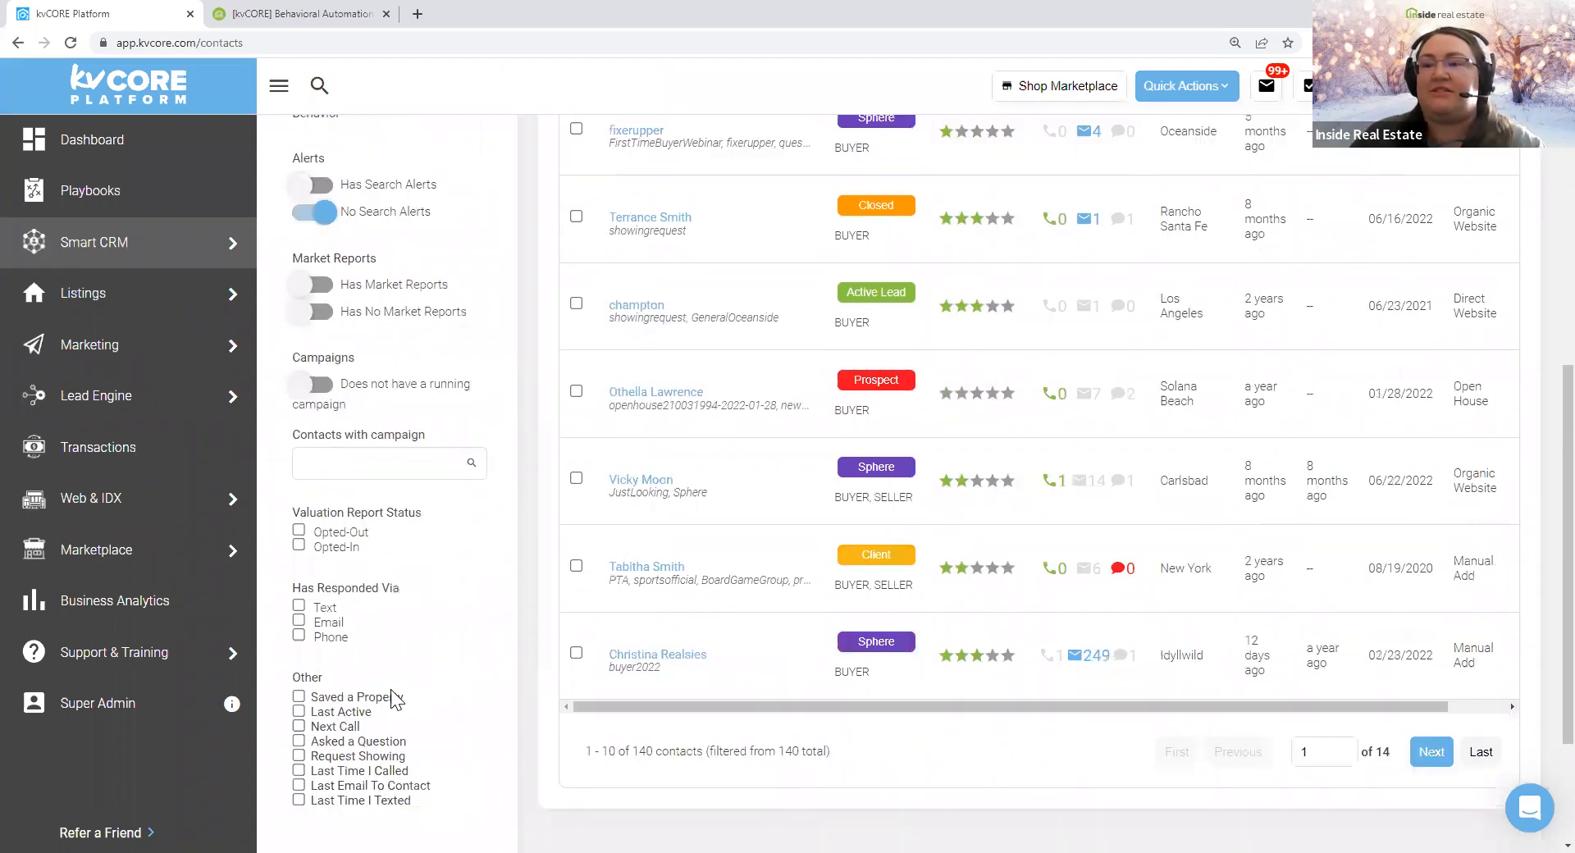
scroll(375, 779, "down", 2)
left_click(365, 742)
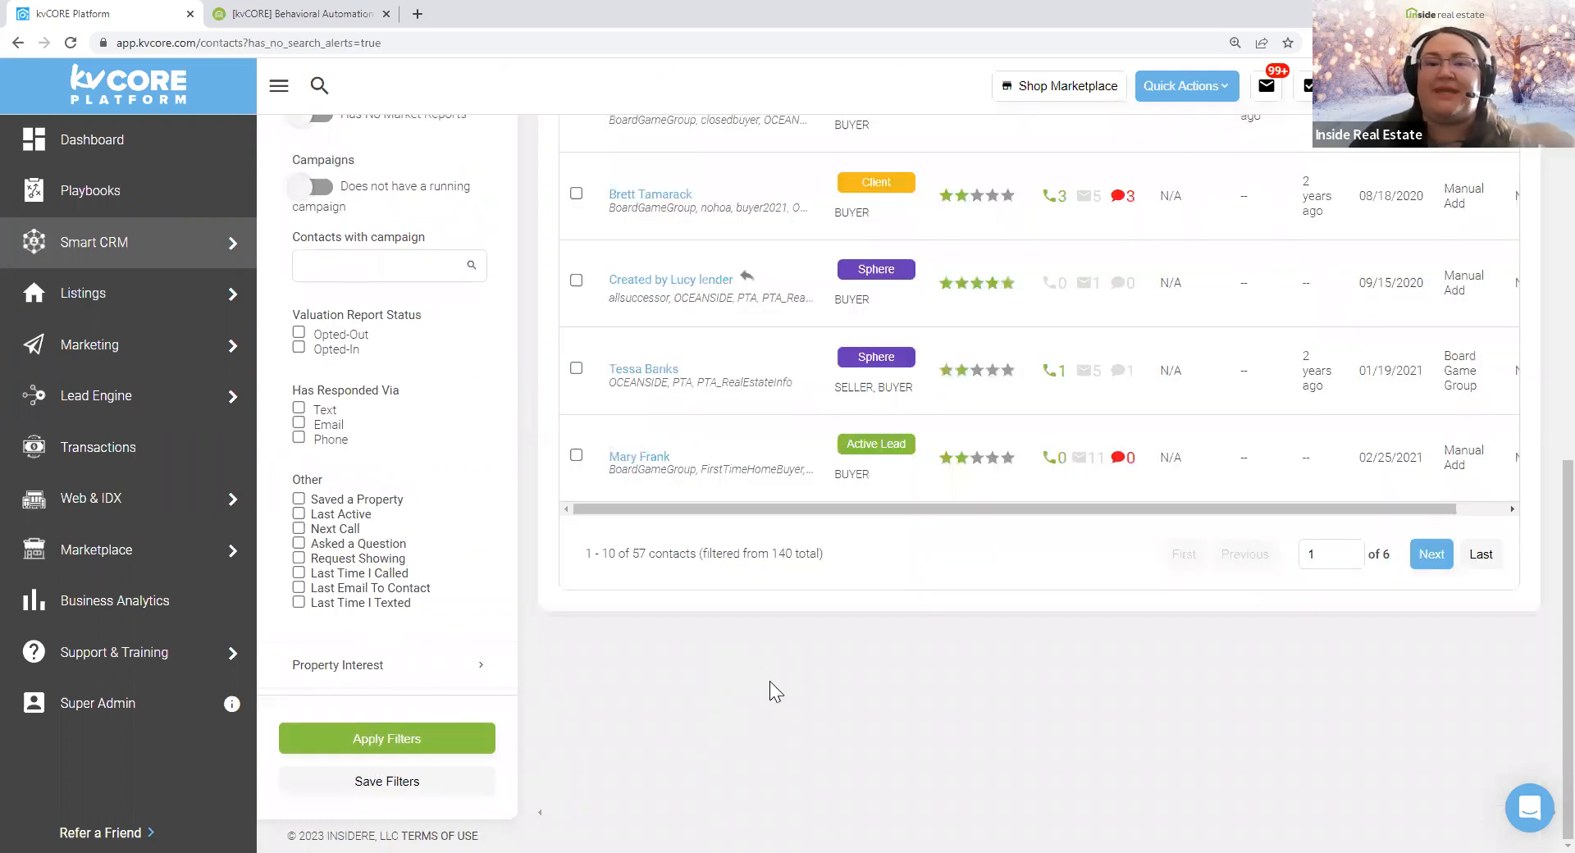
- Try selecting all listed contacts without search alerts for a mass email
scroll(895, 715, "up", 8)
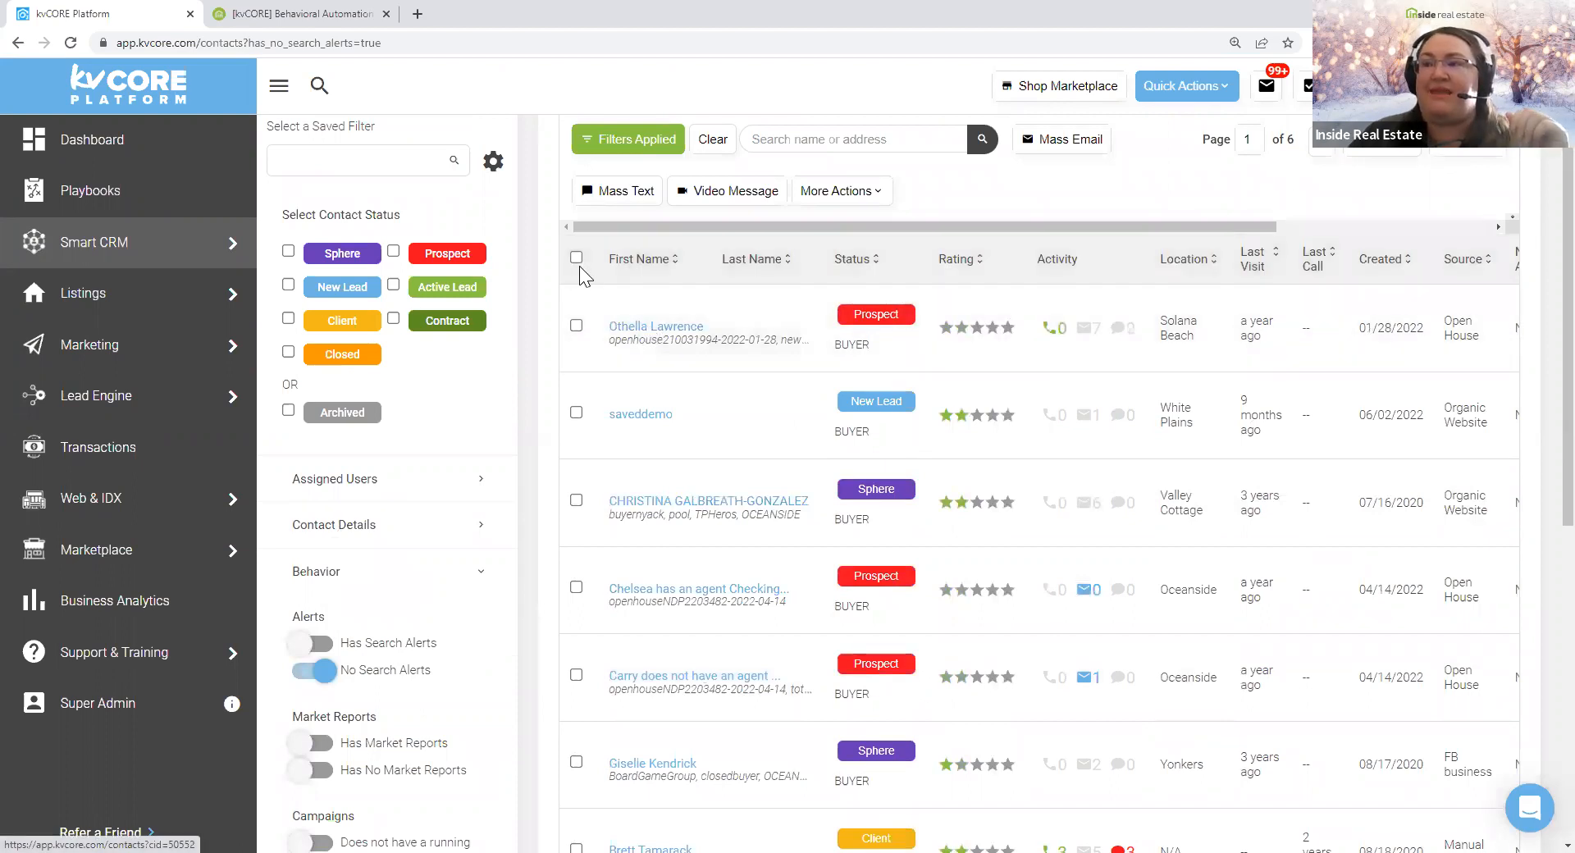
left_click(577, 258)
scroll(671, 446, "up", 2)
left_click(1056, 300)
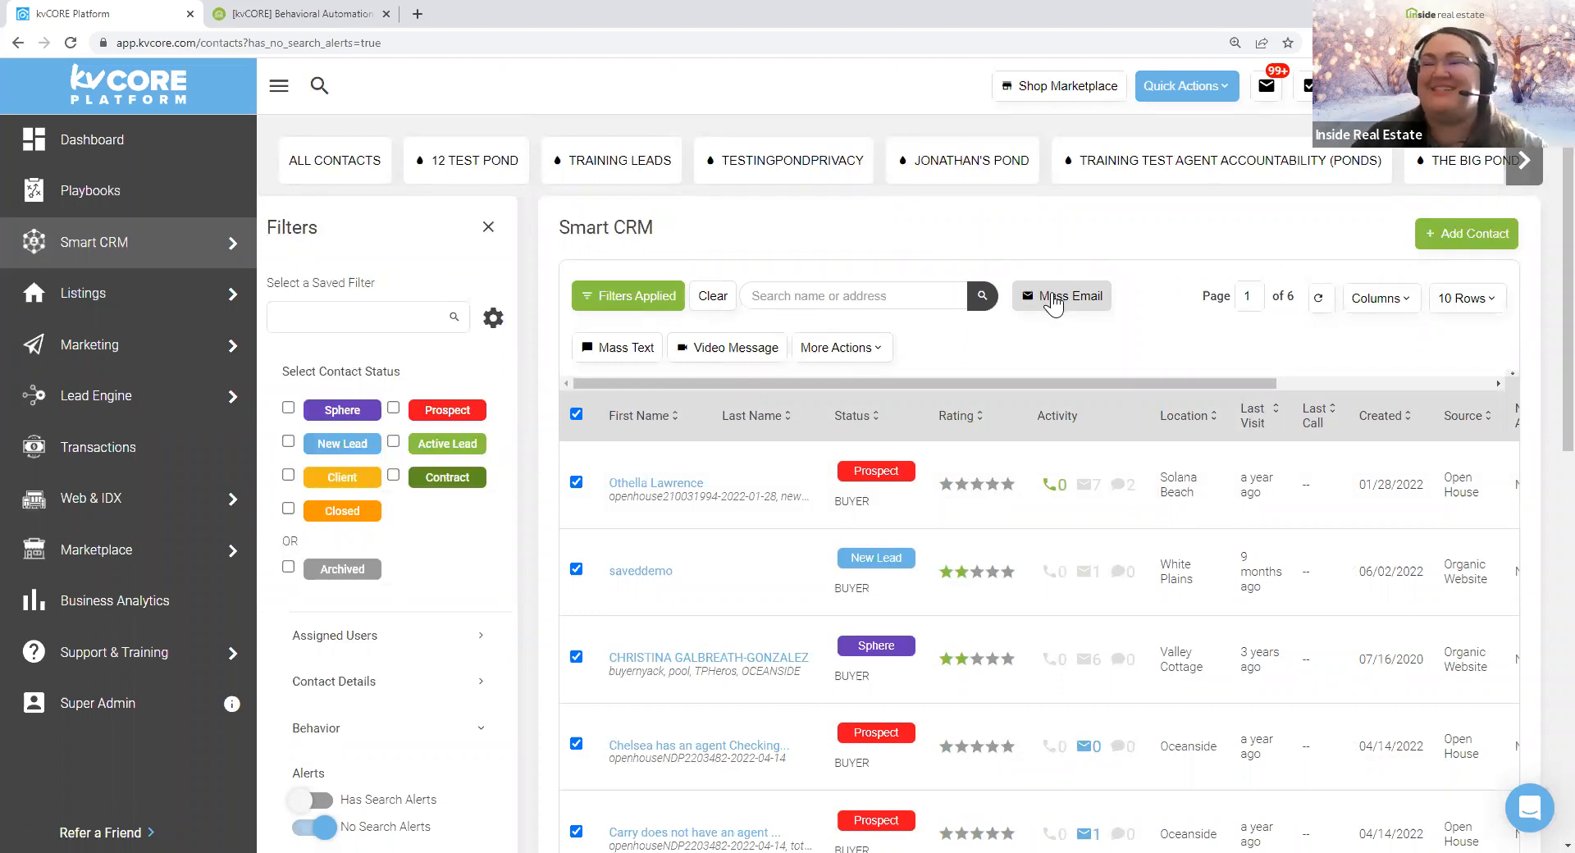
left_click(576, 413)
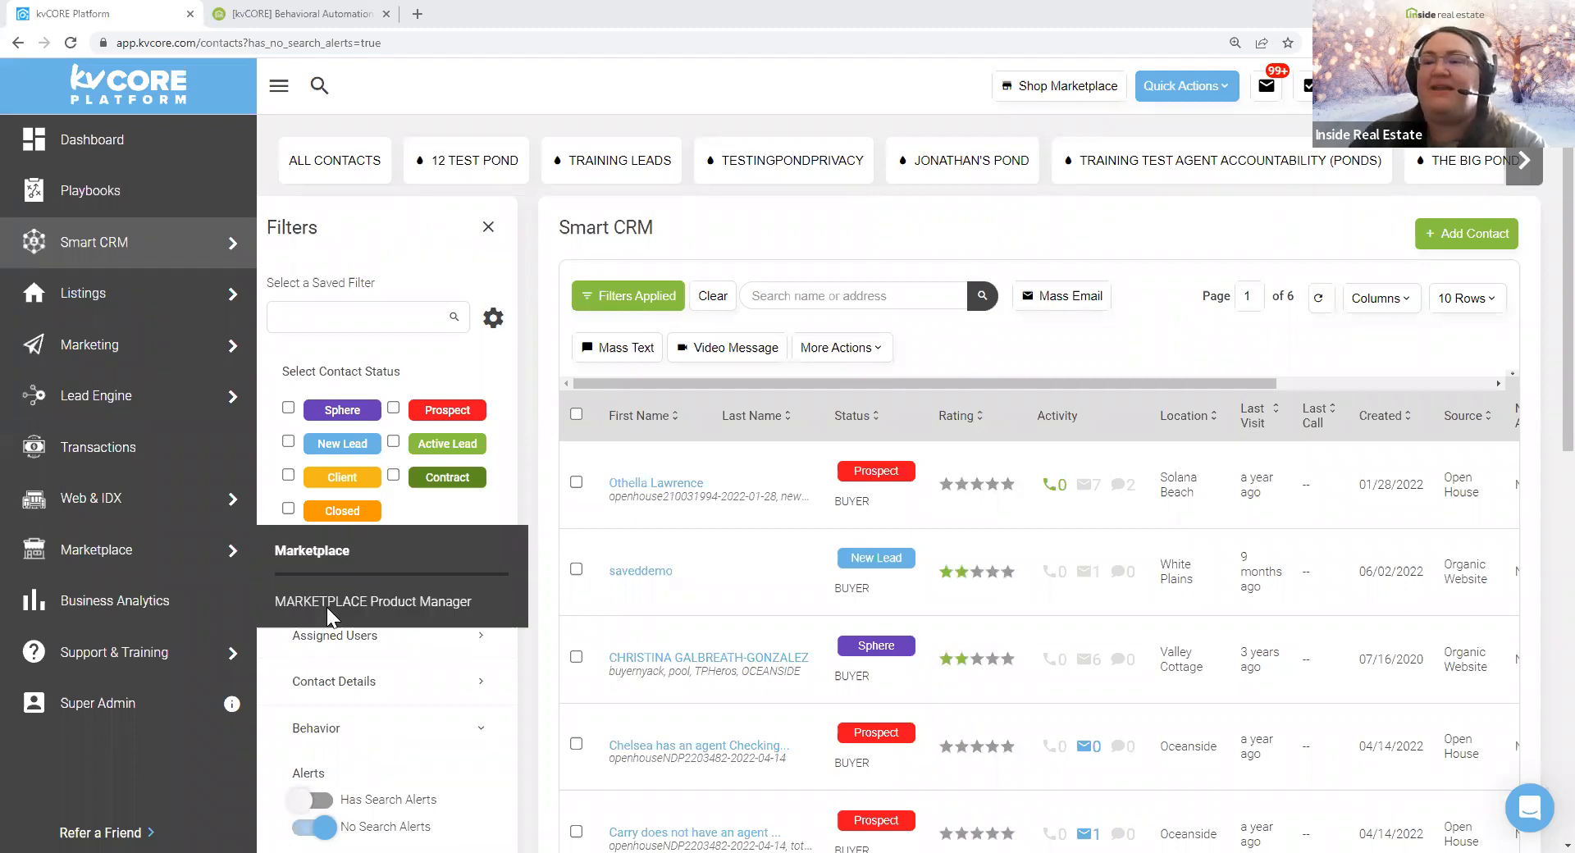
- Switch off the No Search Alerts option and review the alert, market report and campaign filter options
scroll(295, 492, "down", 3)
left_click(285, 530)
left_click(315, 586)
left_click_drag(304, 530, 287, 530)
left_click_drag(426, 613, 471, 780)
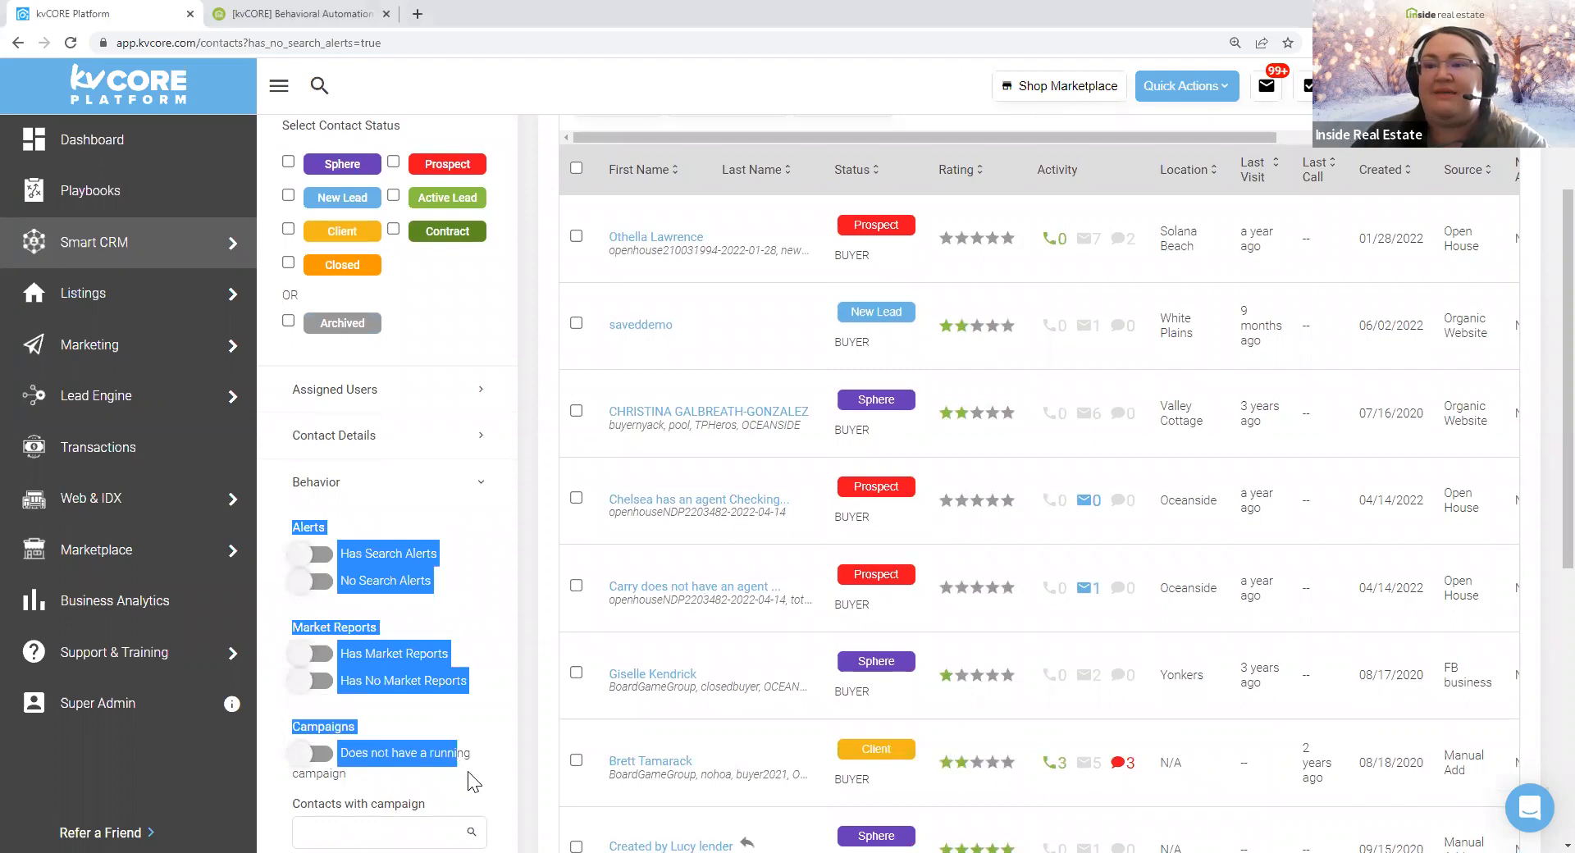
left_click(474, 615)
- Collapse the Behavior filter section and close the contact filters
scroll(472, 601, "up", 3)
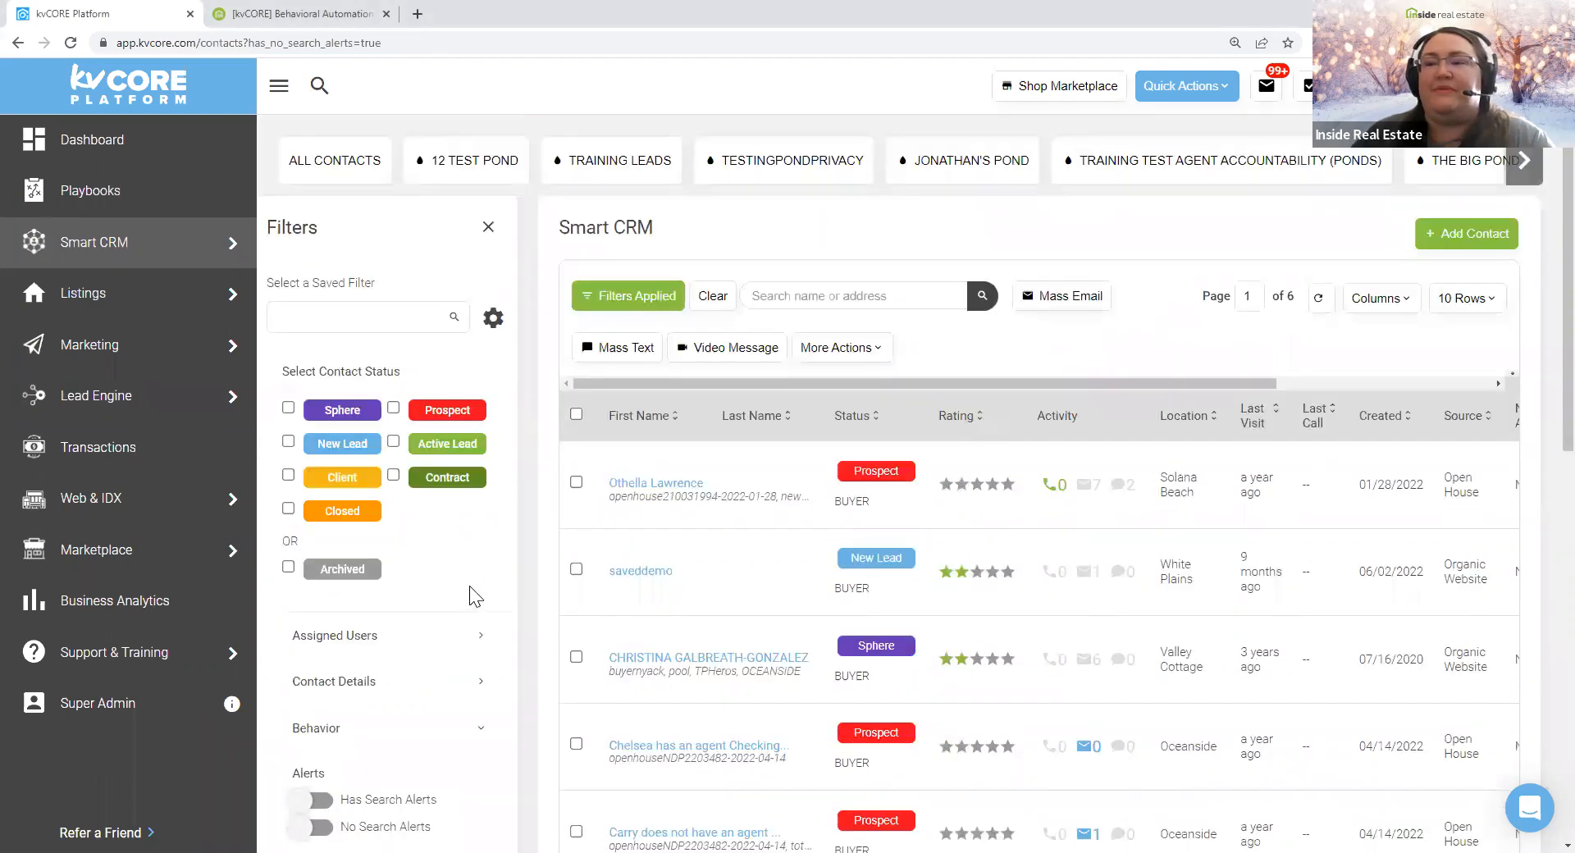
left_click(472, 728)
left_click(490, 227)
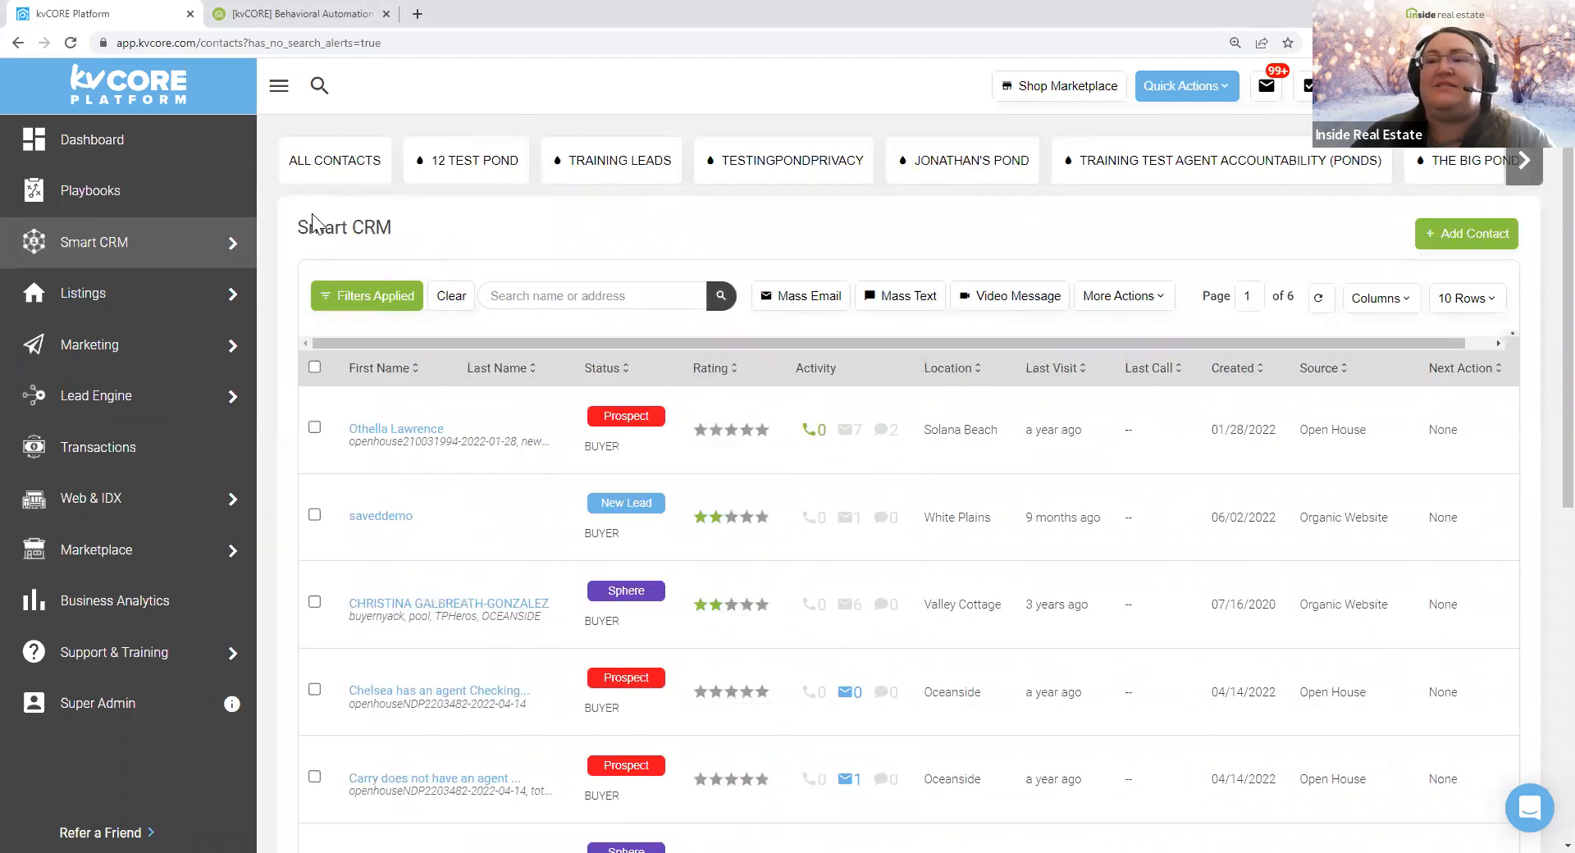
- Open the Marketplace and review the Property Boost offering among the Discover Marketplace products
left_click_drag(298, 228, 469, 245)
left_click(472, 244)
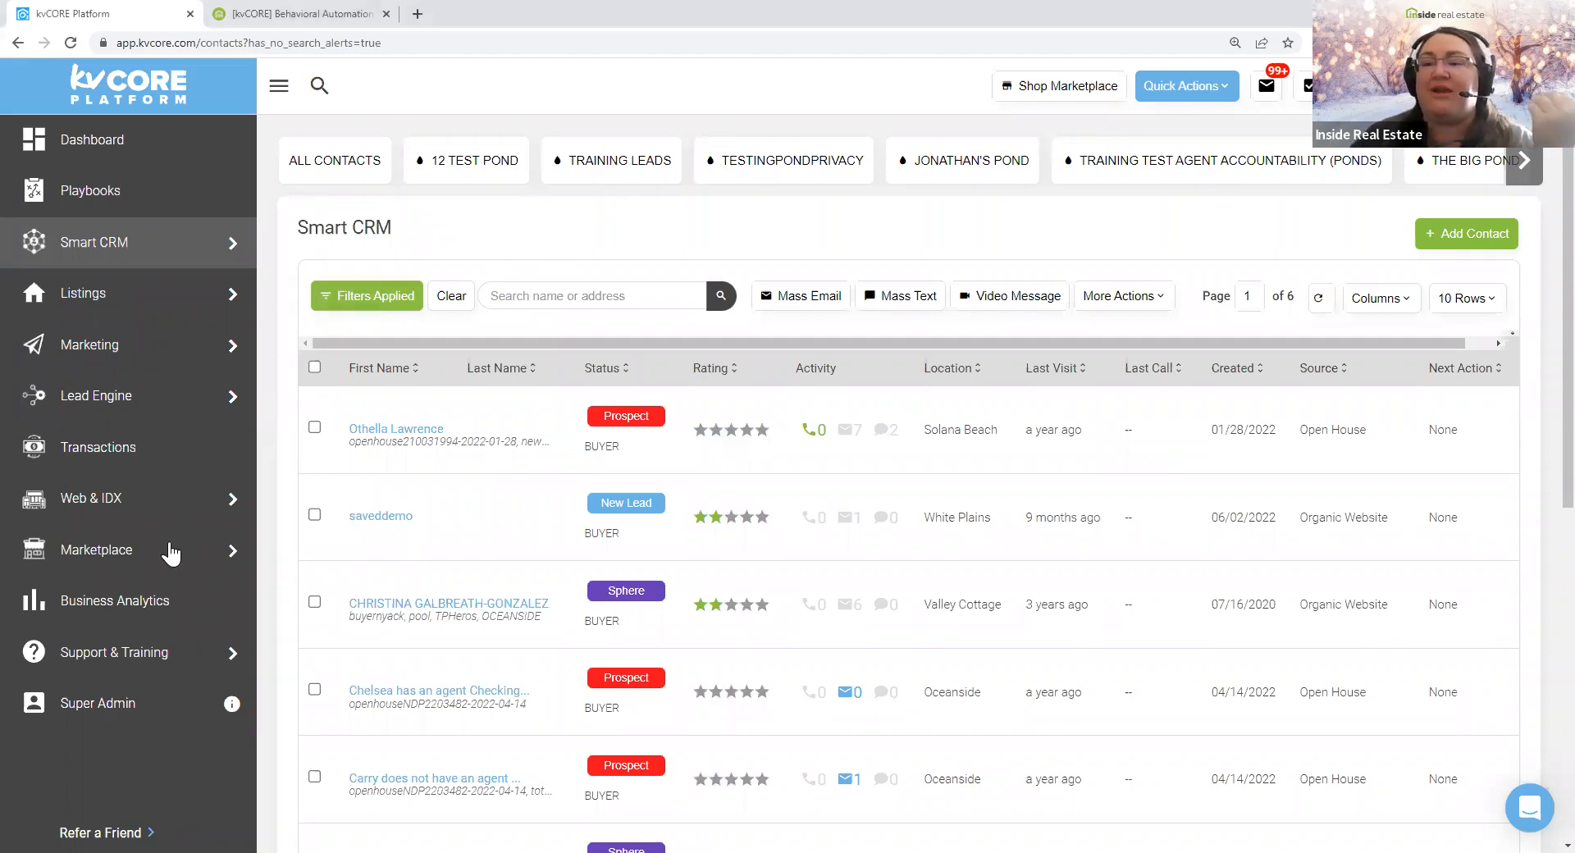
left_click(243, 560)
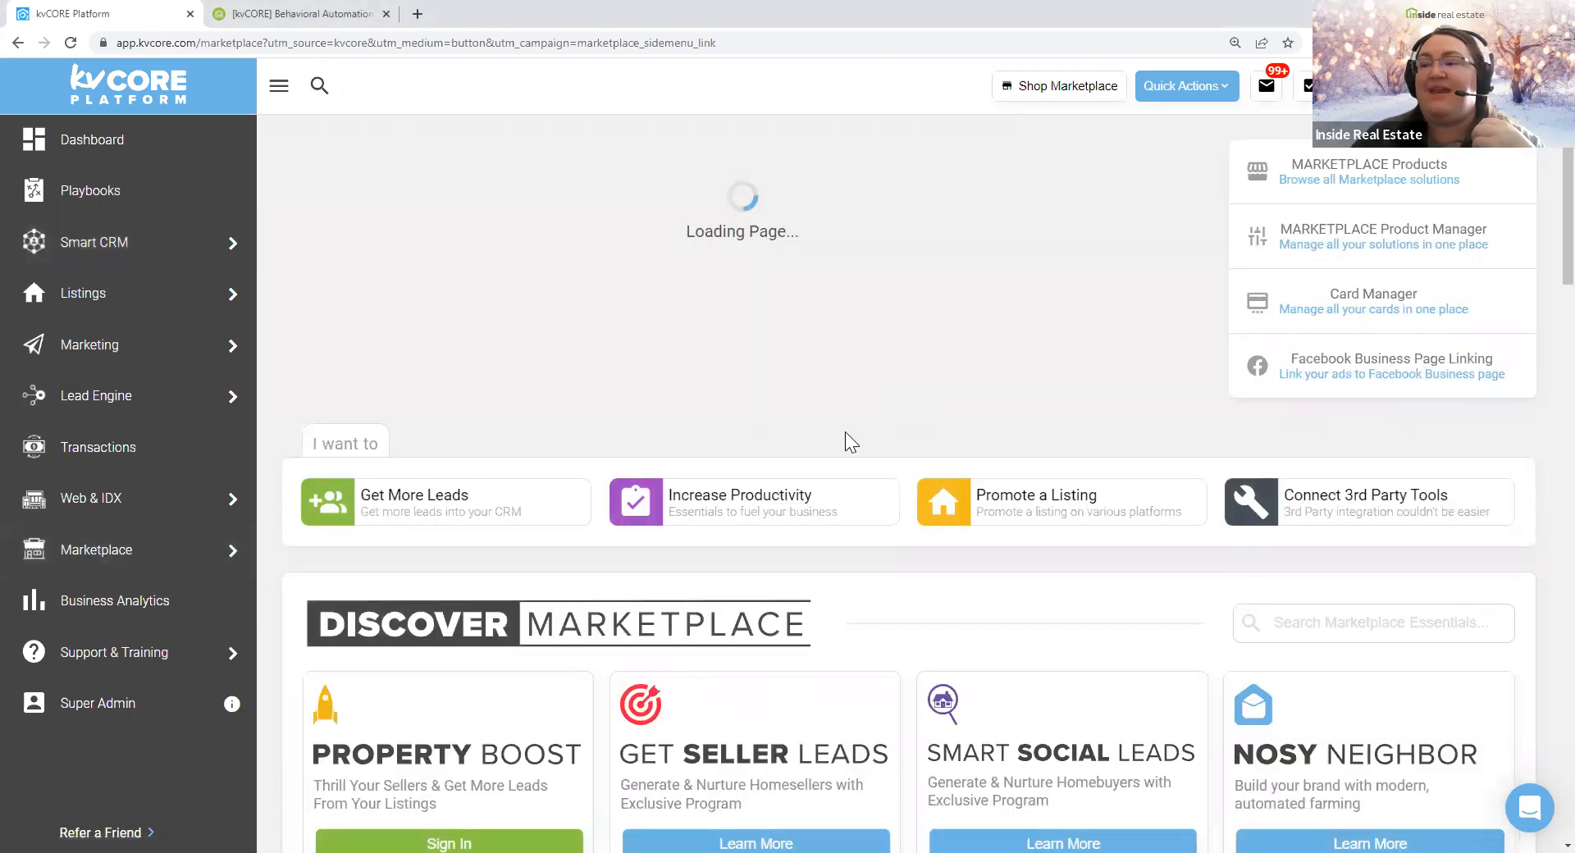
scroll(464, 696, "down", 2)
left_click_drag(464, 696, 307, 633)
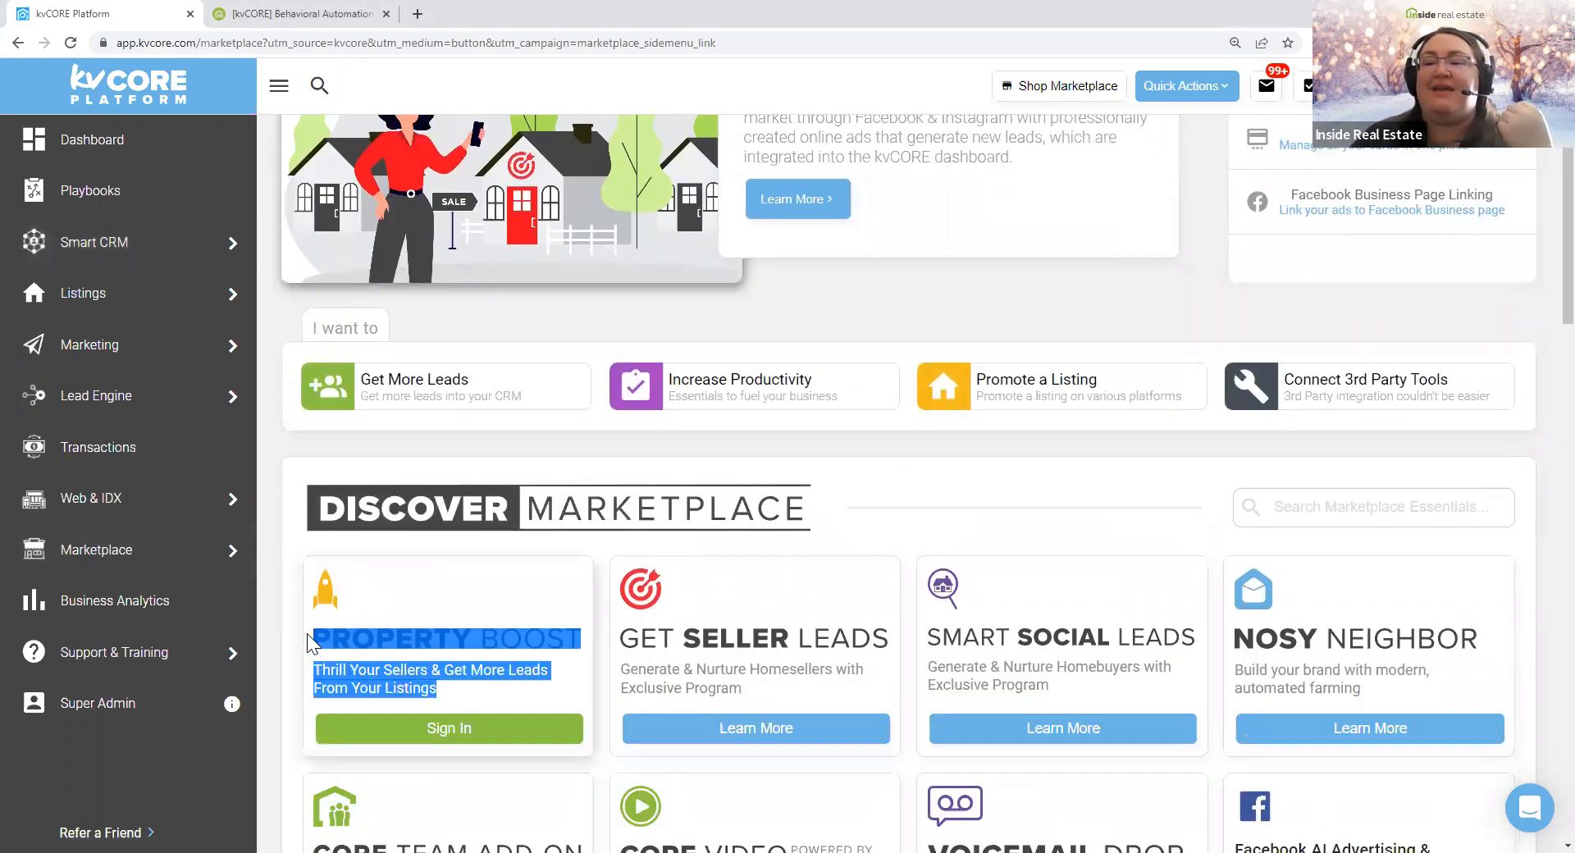
left_click(978, 480)
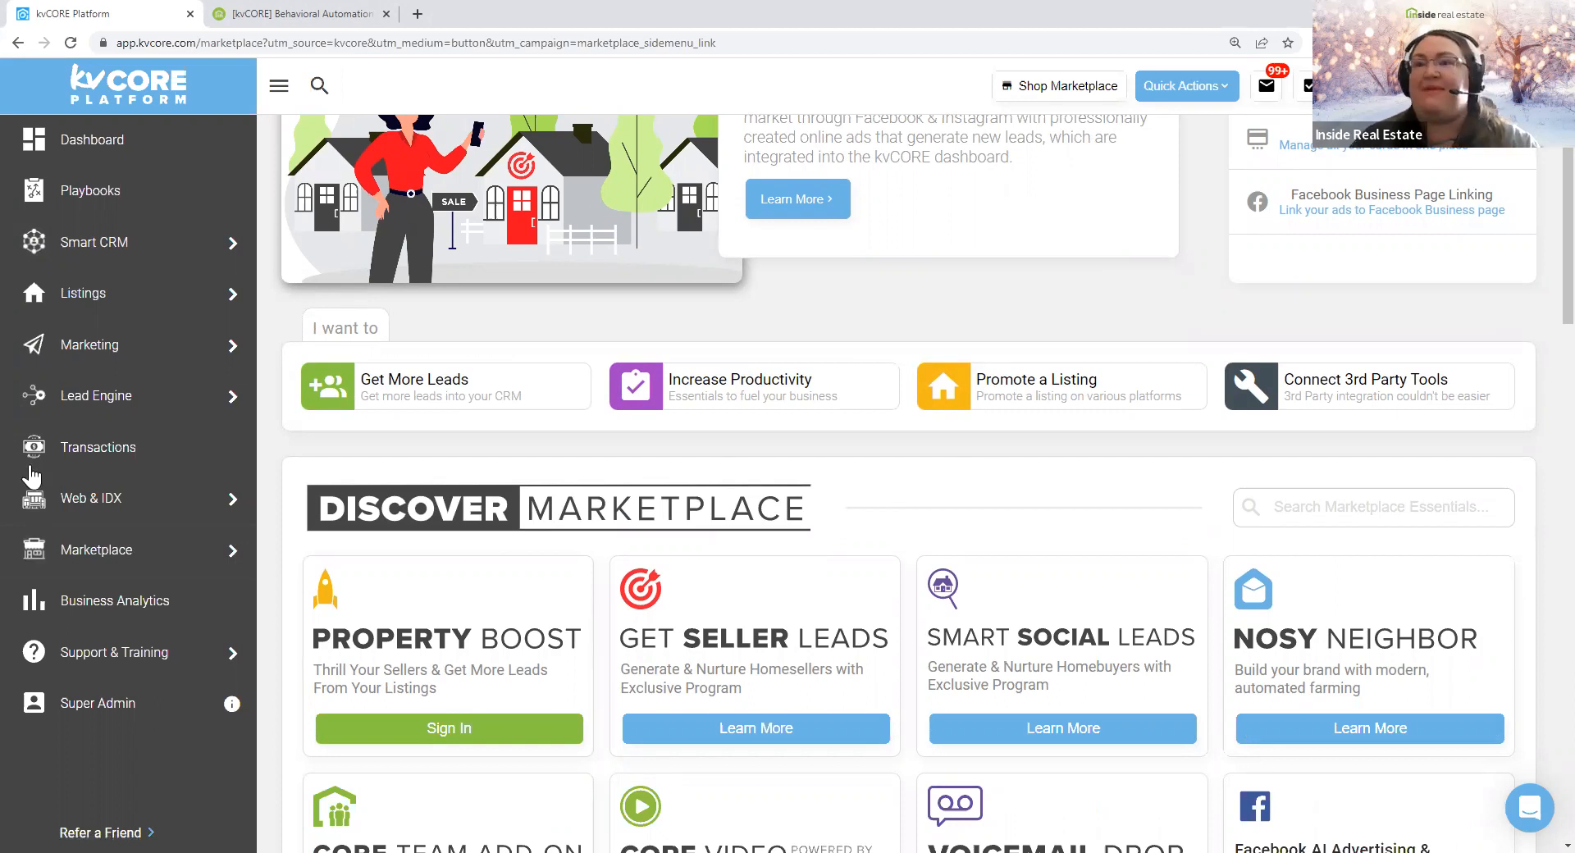
- Open the Lead Engine tools and review the Landing Page, IDX Squeeze Page and Call and Text Capture options
mouse_move(240, 379)
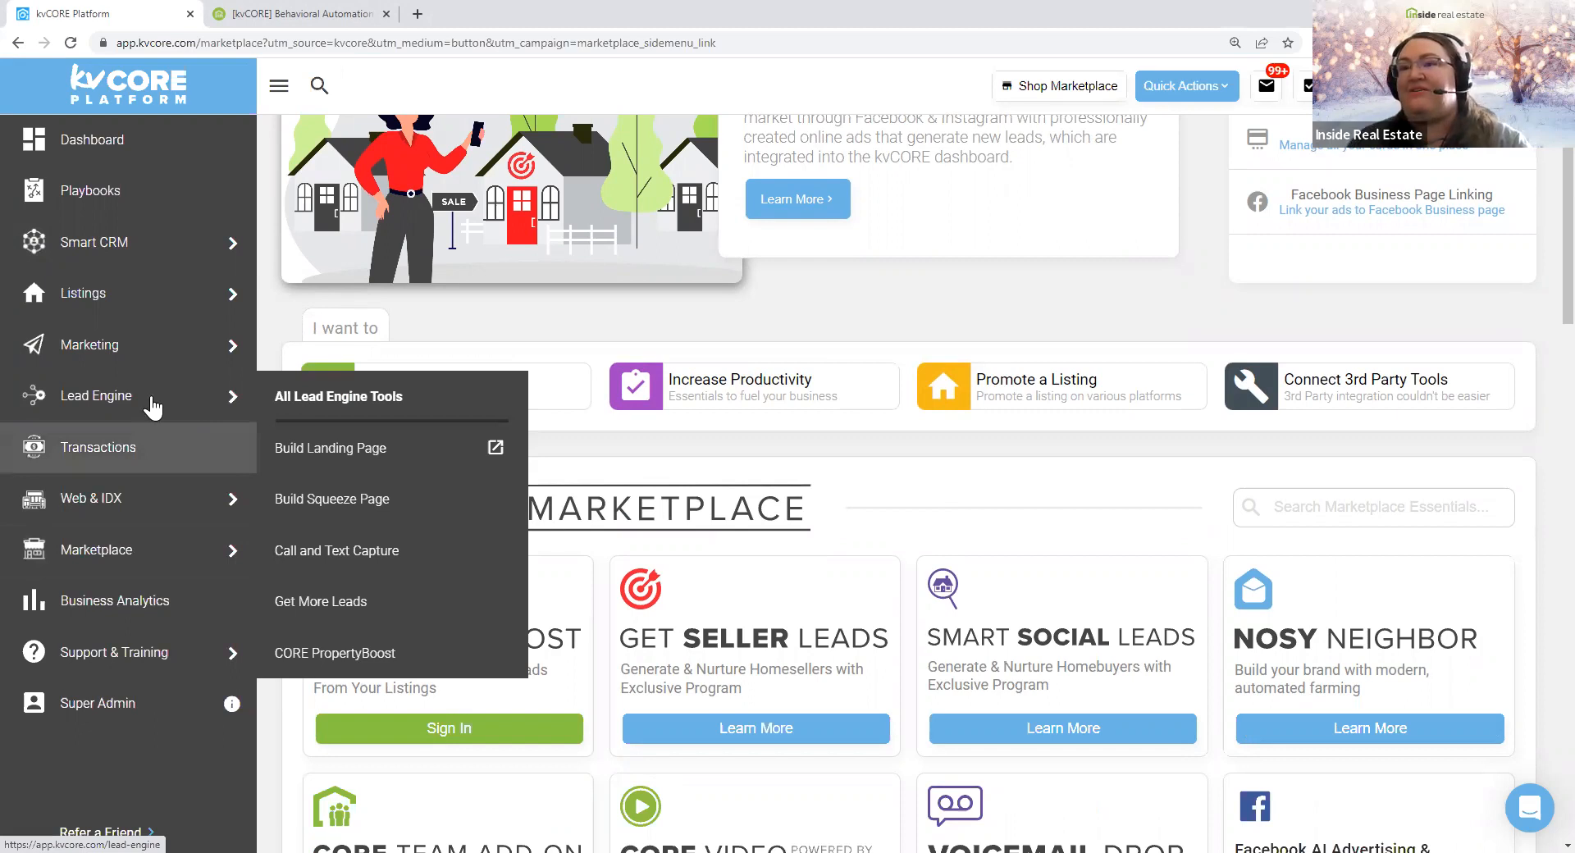
left_click(402, 449)
left_click_drag(383, 426, 1190, 537)
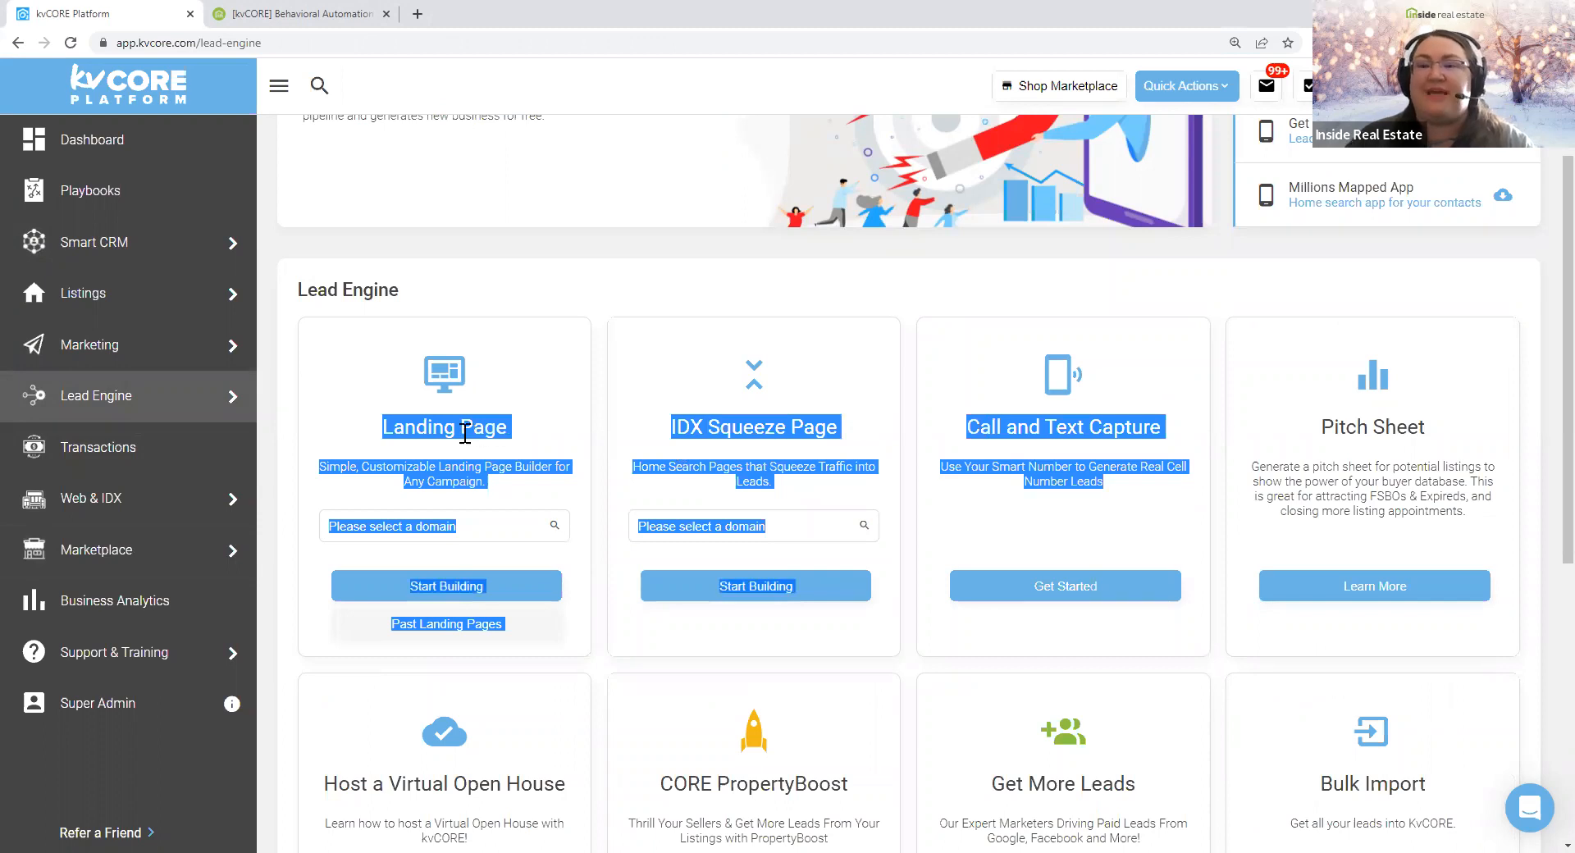
left_click(612, 291)
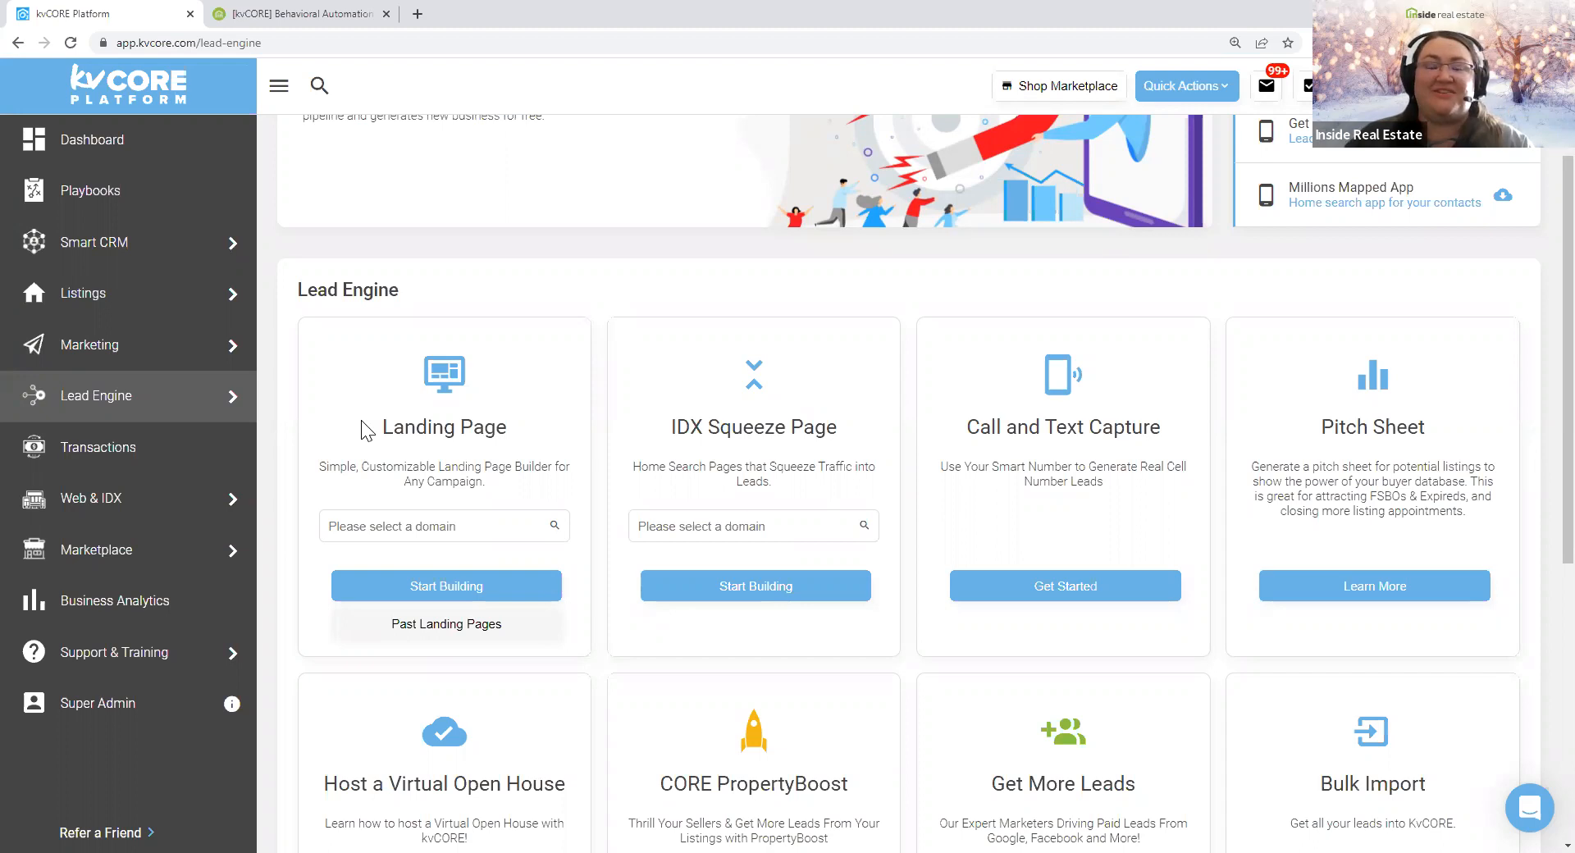
left_click_drag(367, 431, 1199, 507)
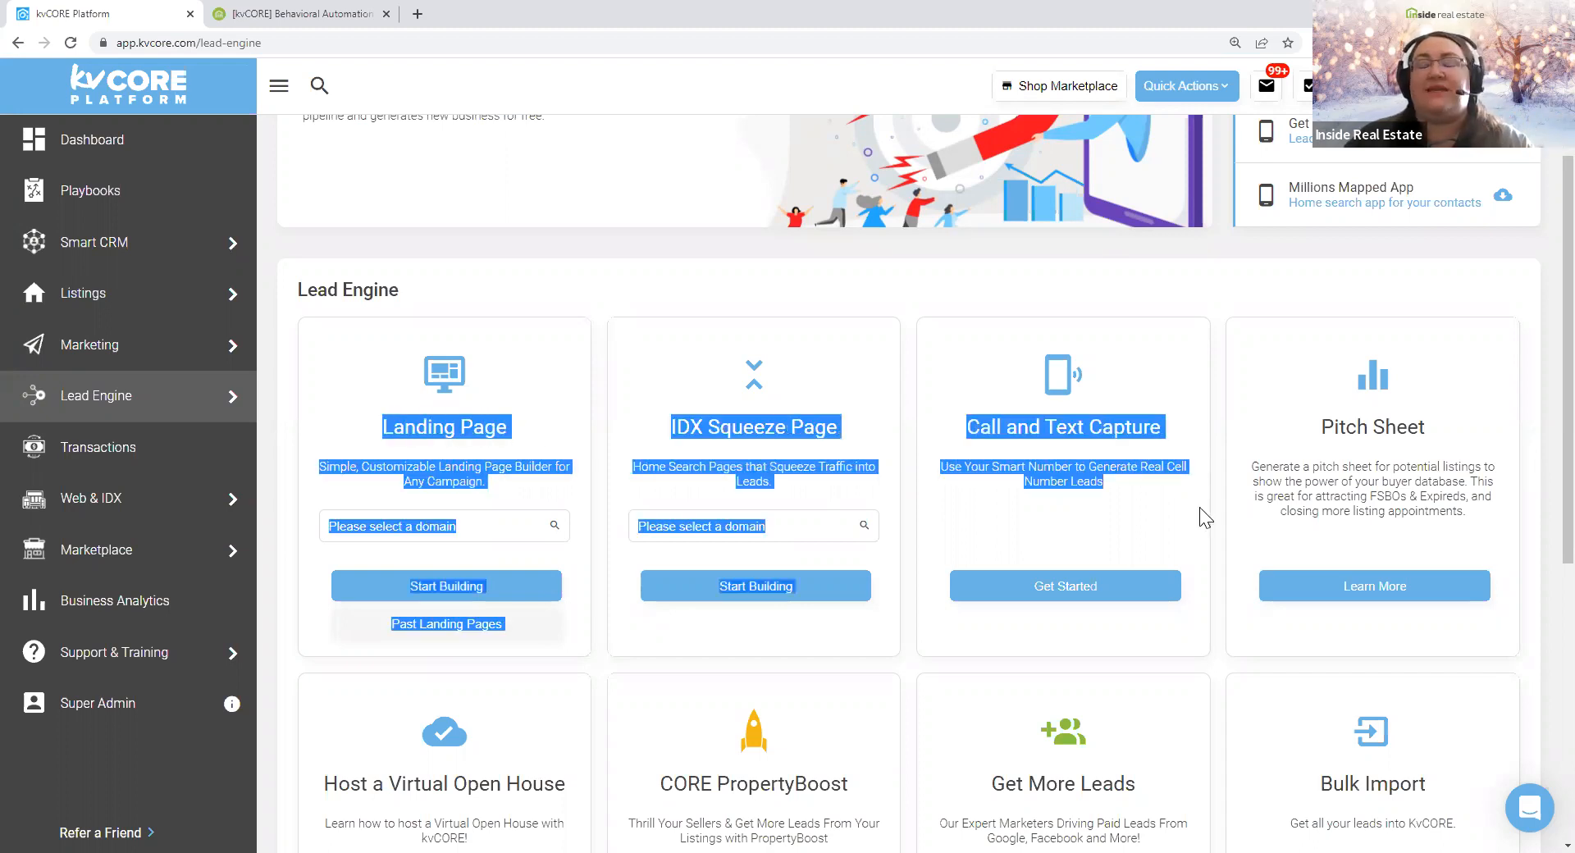
left_click(1149, 513)
left_click_drag(961, 433, 1173, 428)
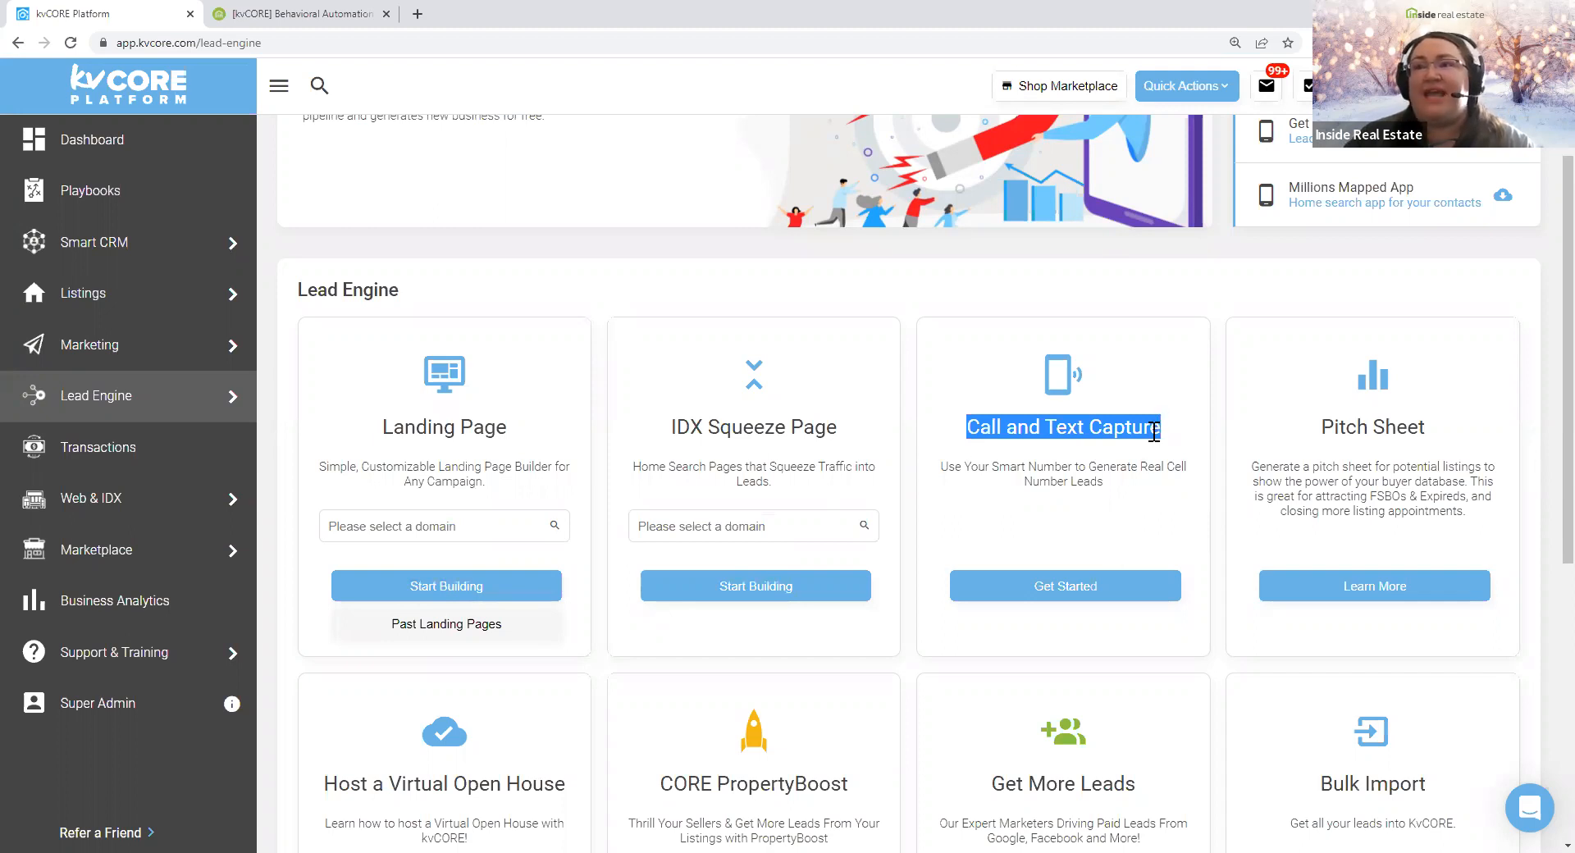
double_click(975, 424)
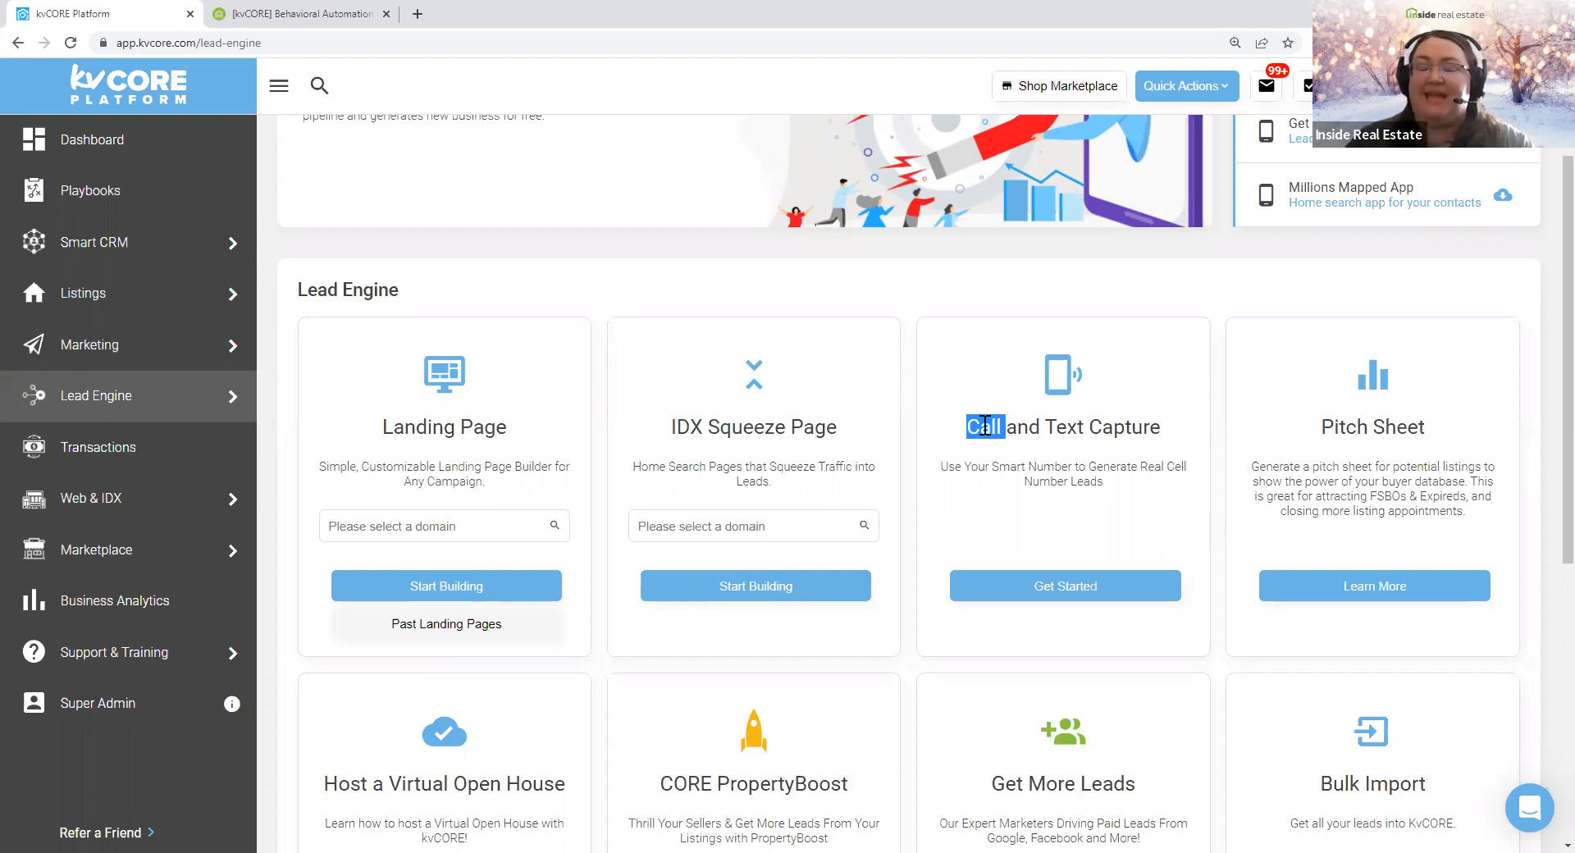
left_click(748, 443)
- Choose the demo website domain for the IDX Squeeze Page and start building the page
double_click(681, 427)
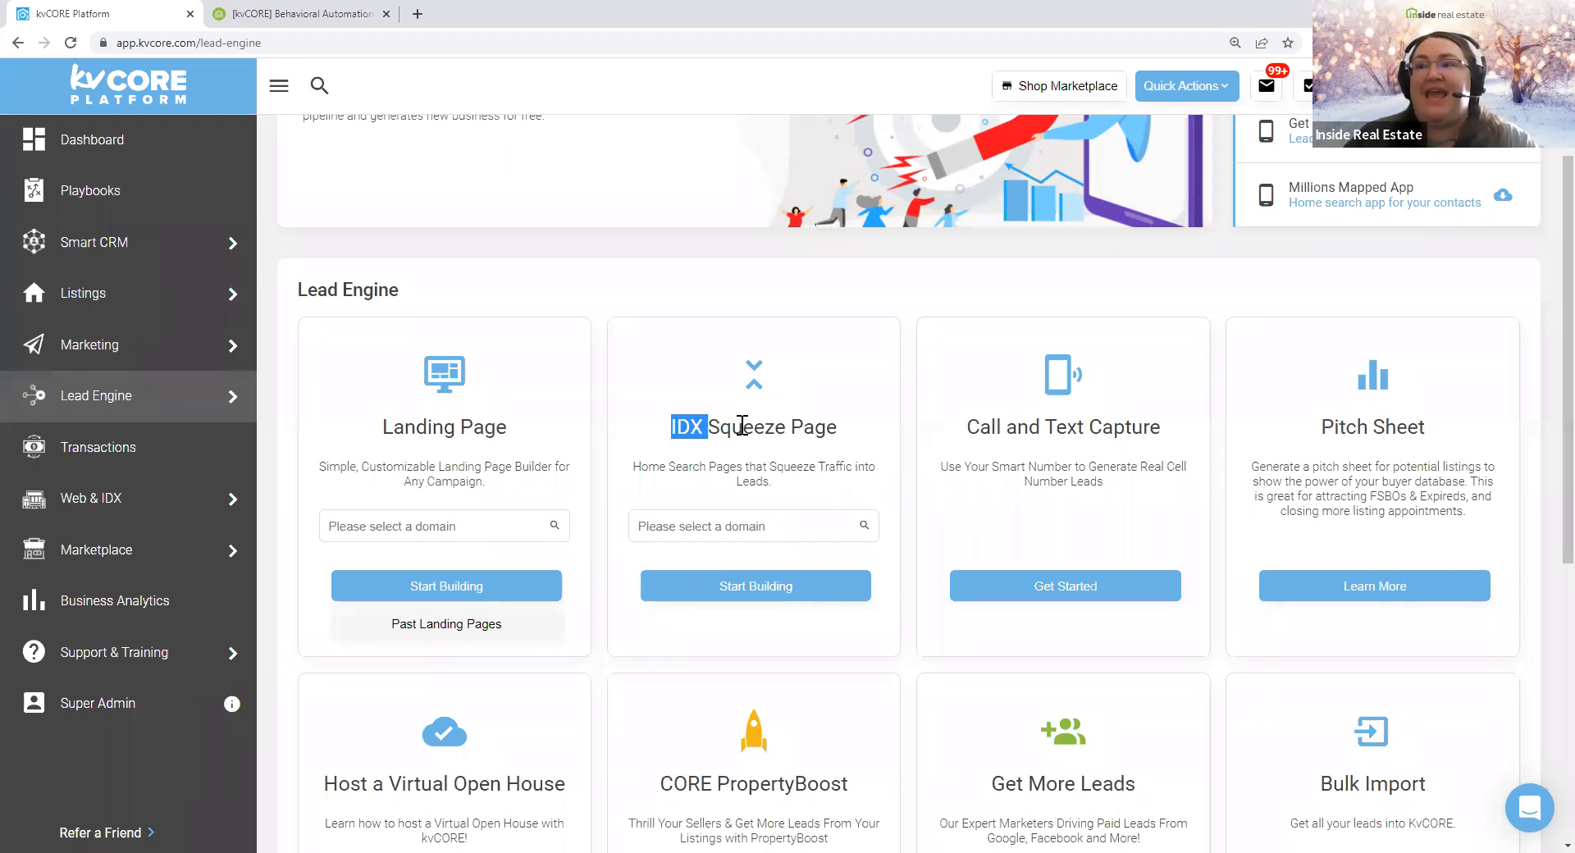
left_click_drag(741, 424, 837, 427)
left_click(780, 527)
left_click(740, 552)
left_click(757, 587)
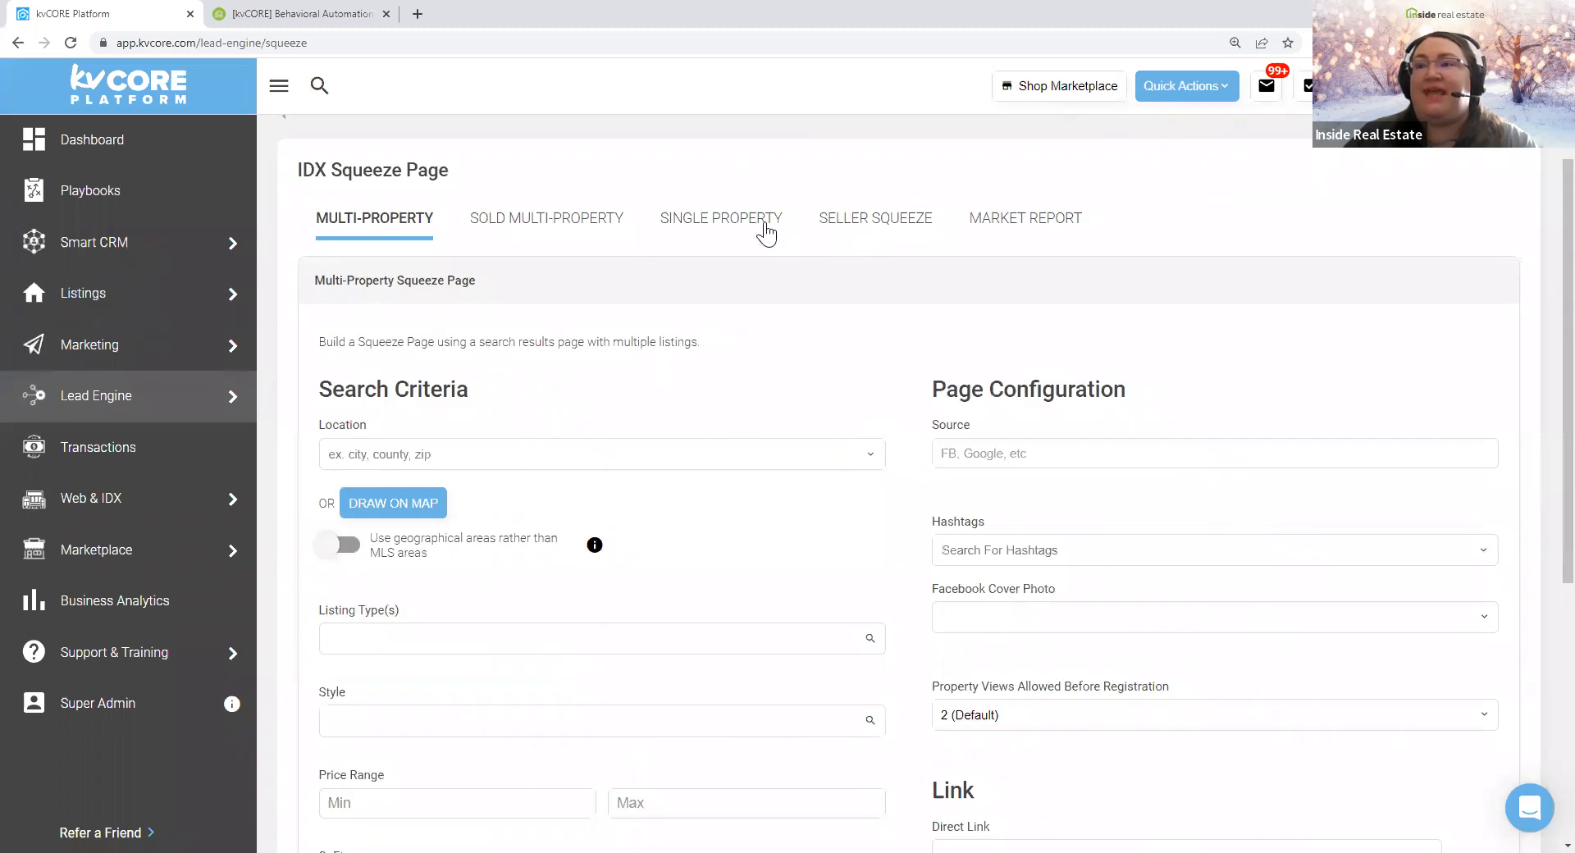
- View the Single Property squeeze form, then return to the Multi-Property form and review its search criteria
left_click(748, 229)
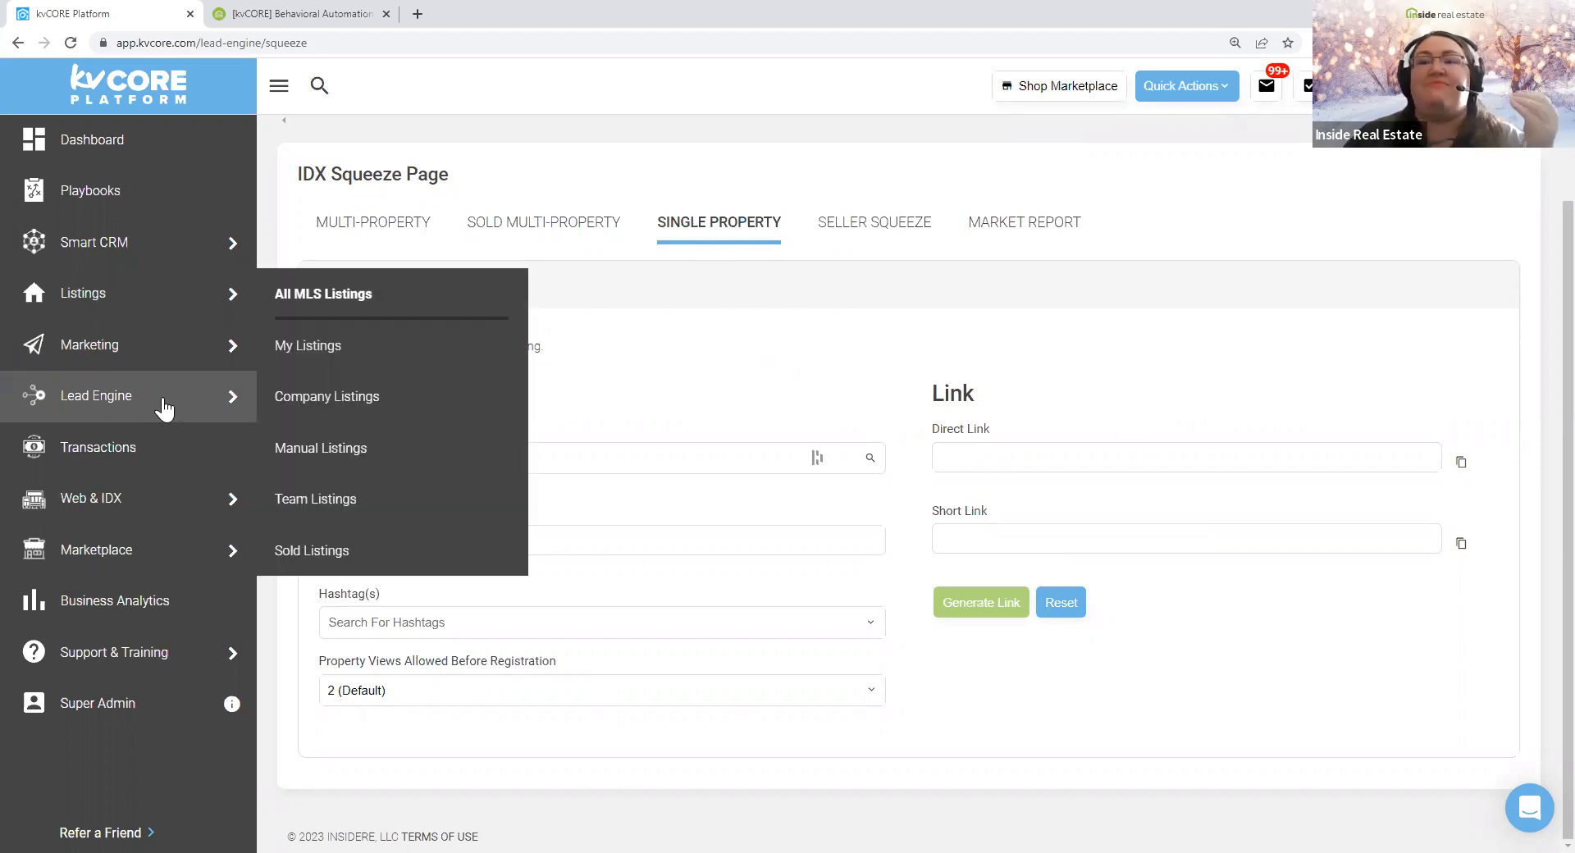
left_click(354, 239)
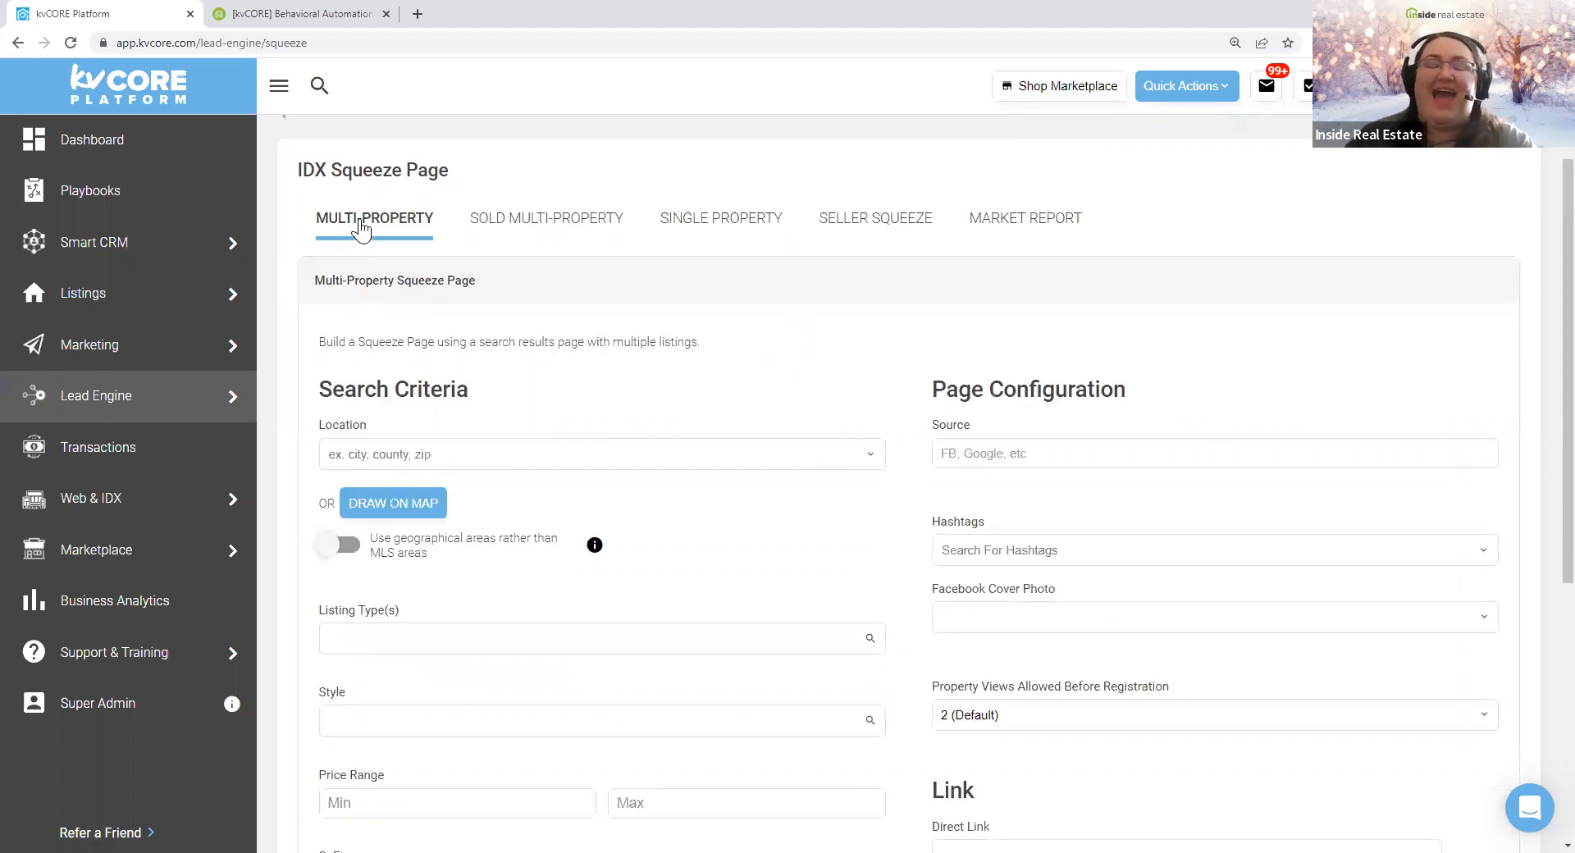
key("ctrl")
key("ctrl")
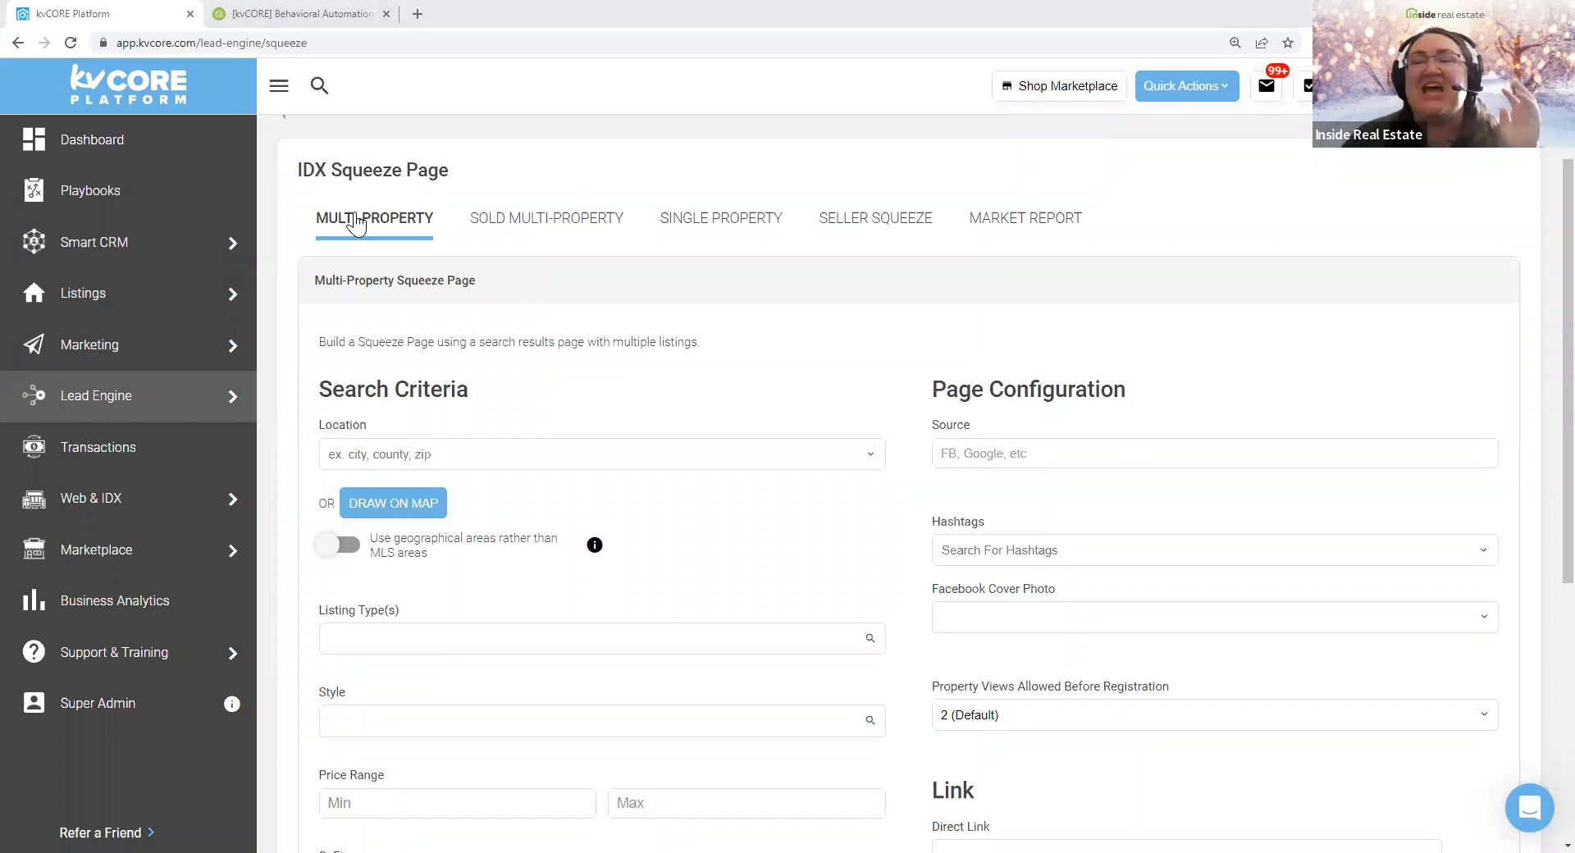
left_click_drag(320, 393, 490, 418)
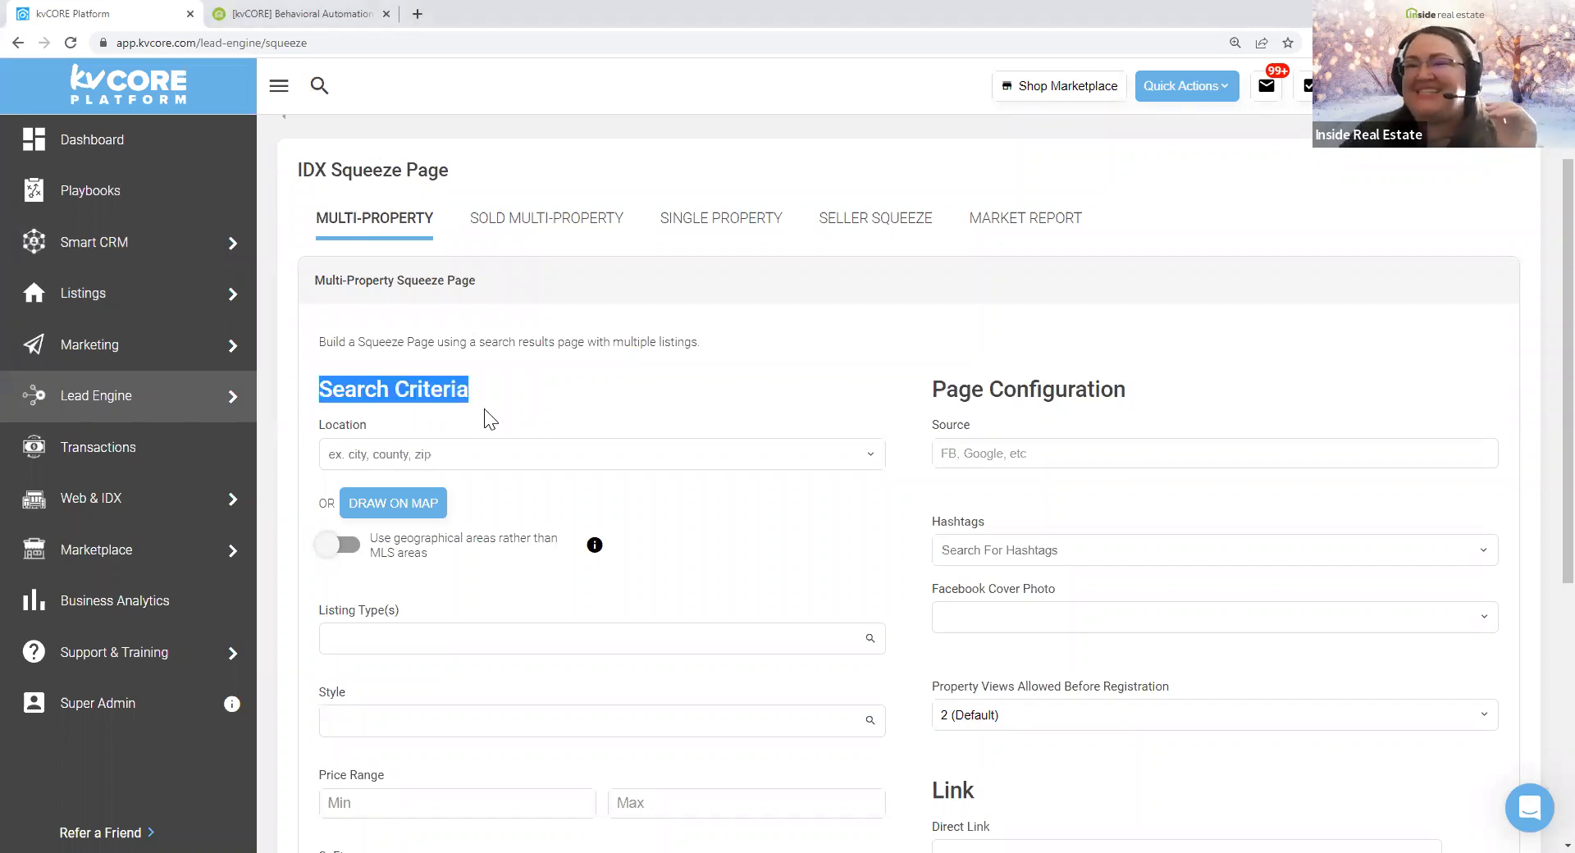
left_click_drag(319, 428, 446, 429)
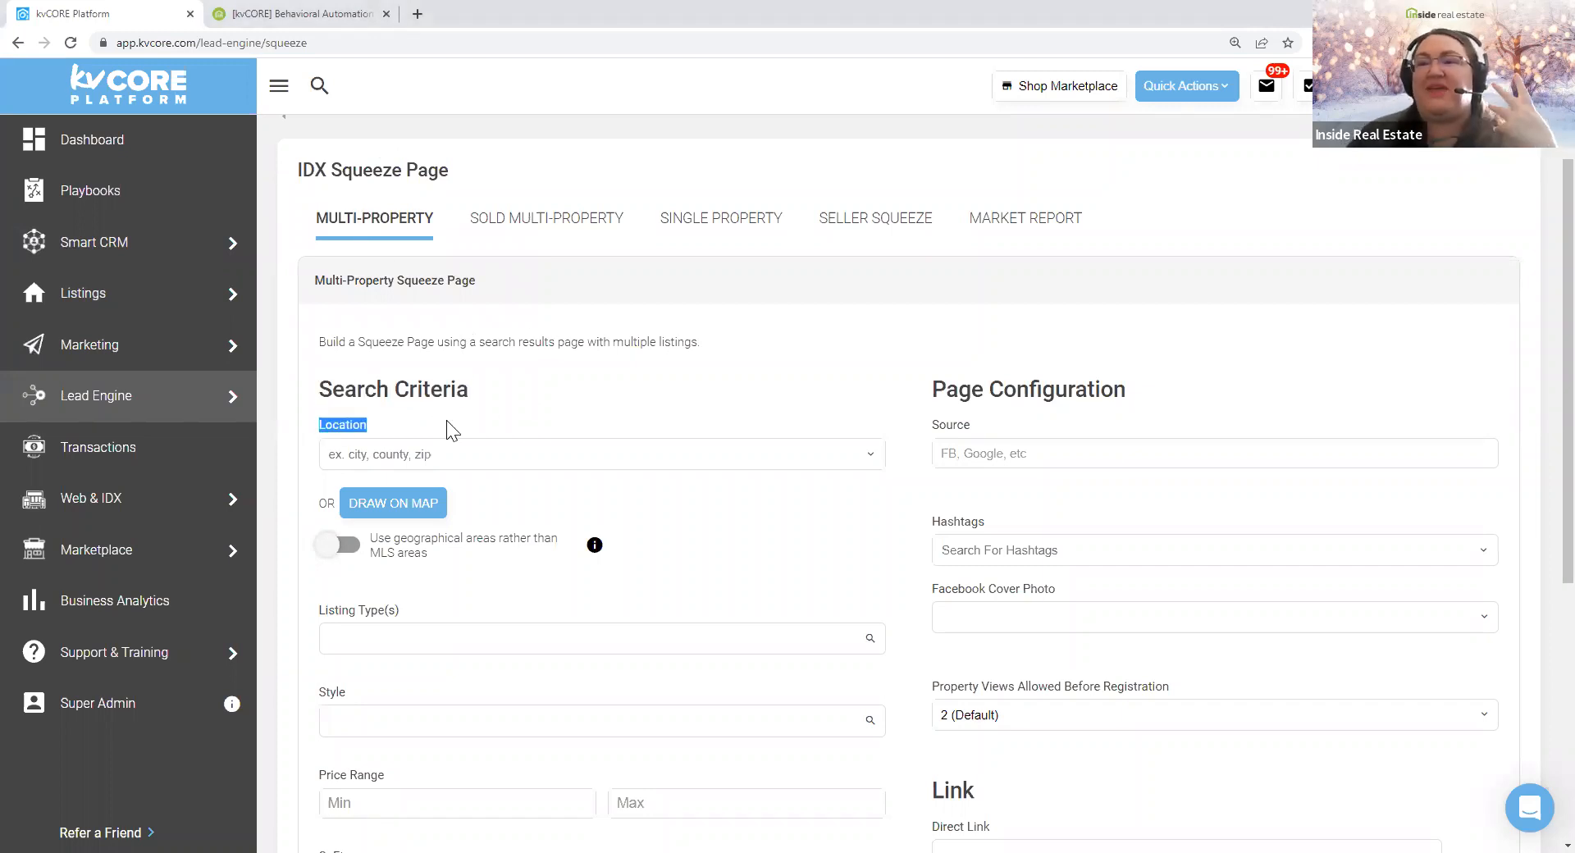
- Set the multi-property squeeze page's search location to County : San Diego, CA
left_click(525, 454)
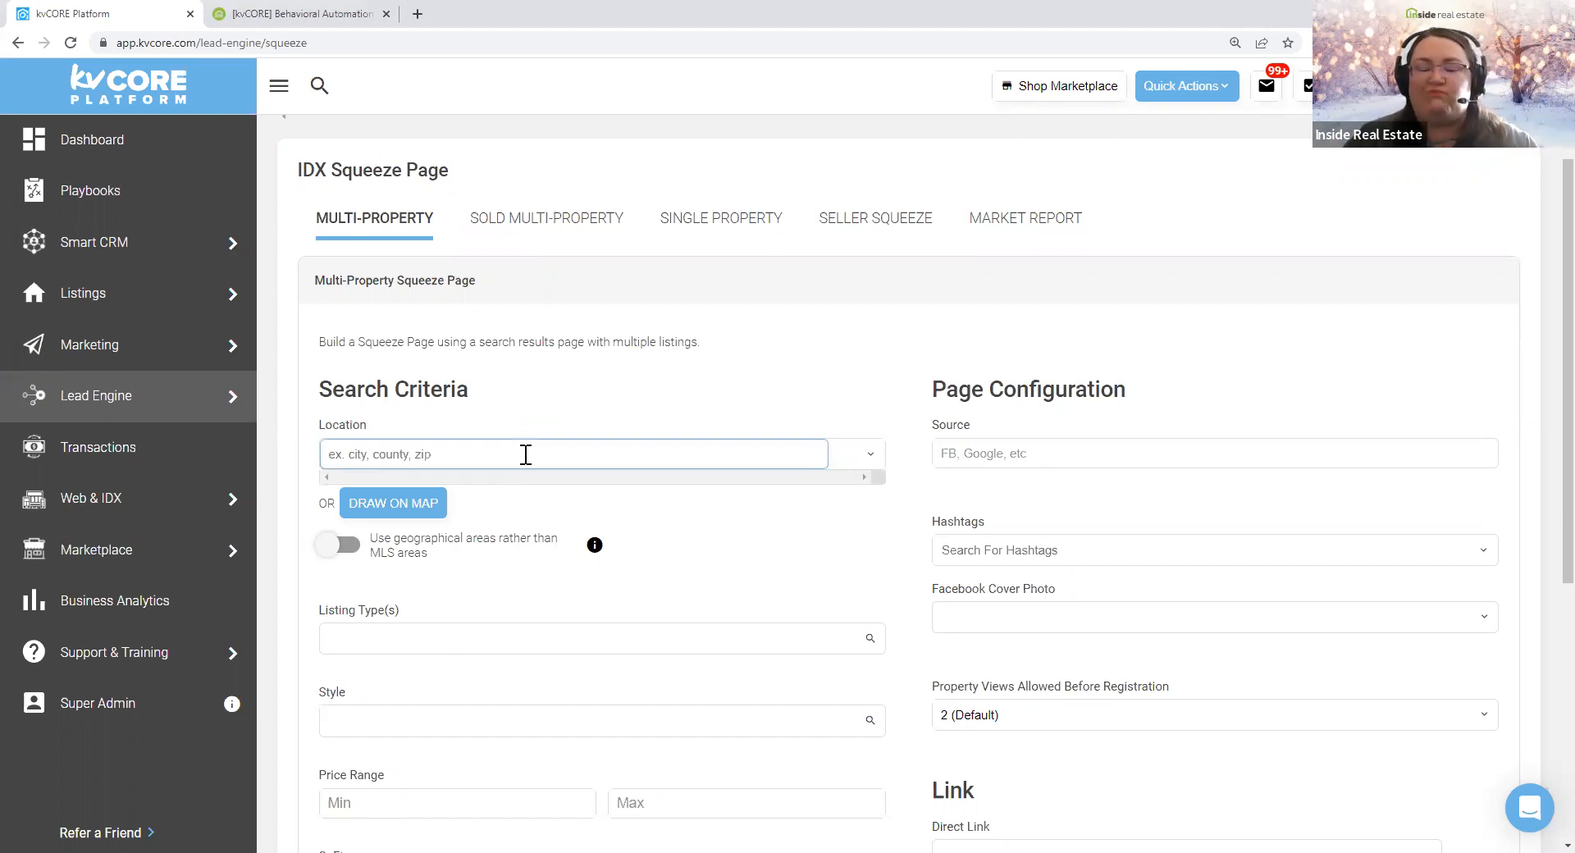
type("san diego")
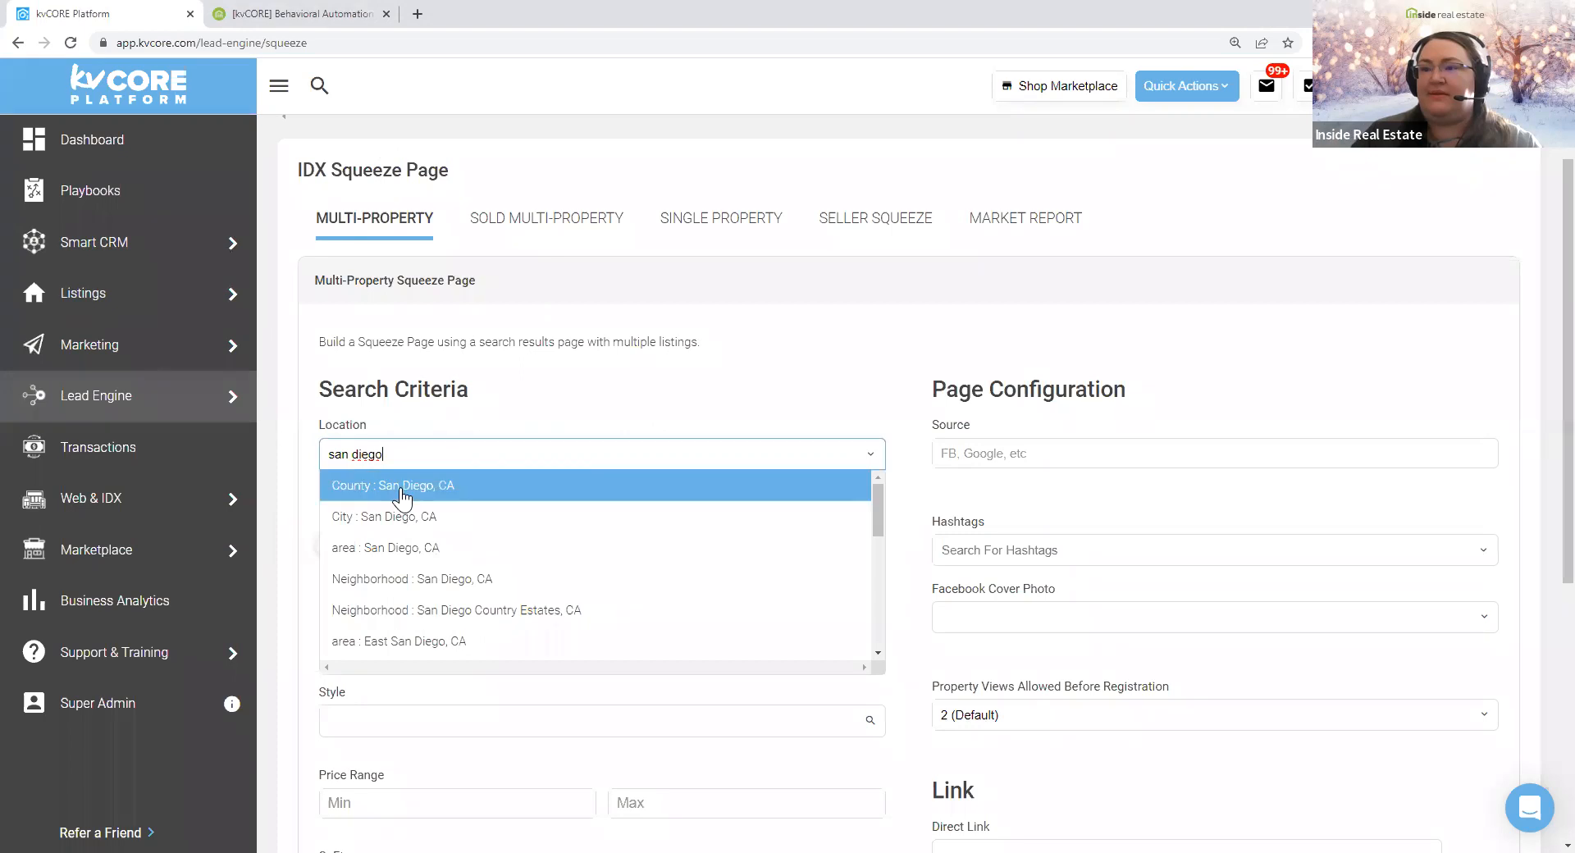
left_click(402, 496)
- Add the Fixer Upper option to the squeeze page's search criteria
scroll(580, 649, "down", 6)
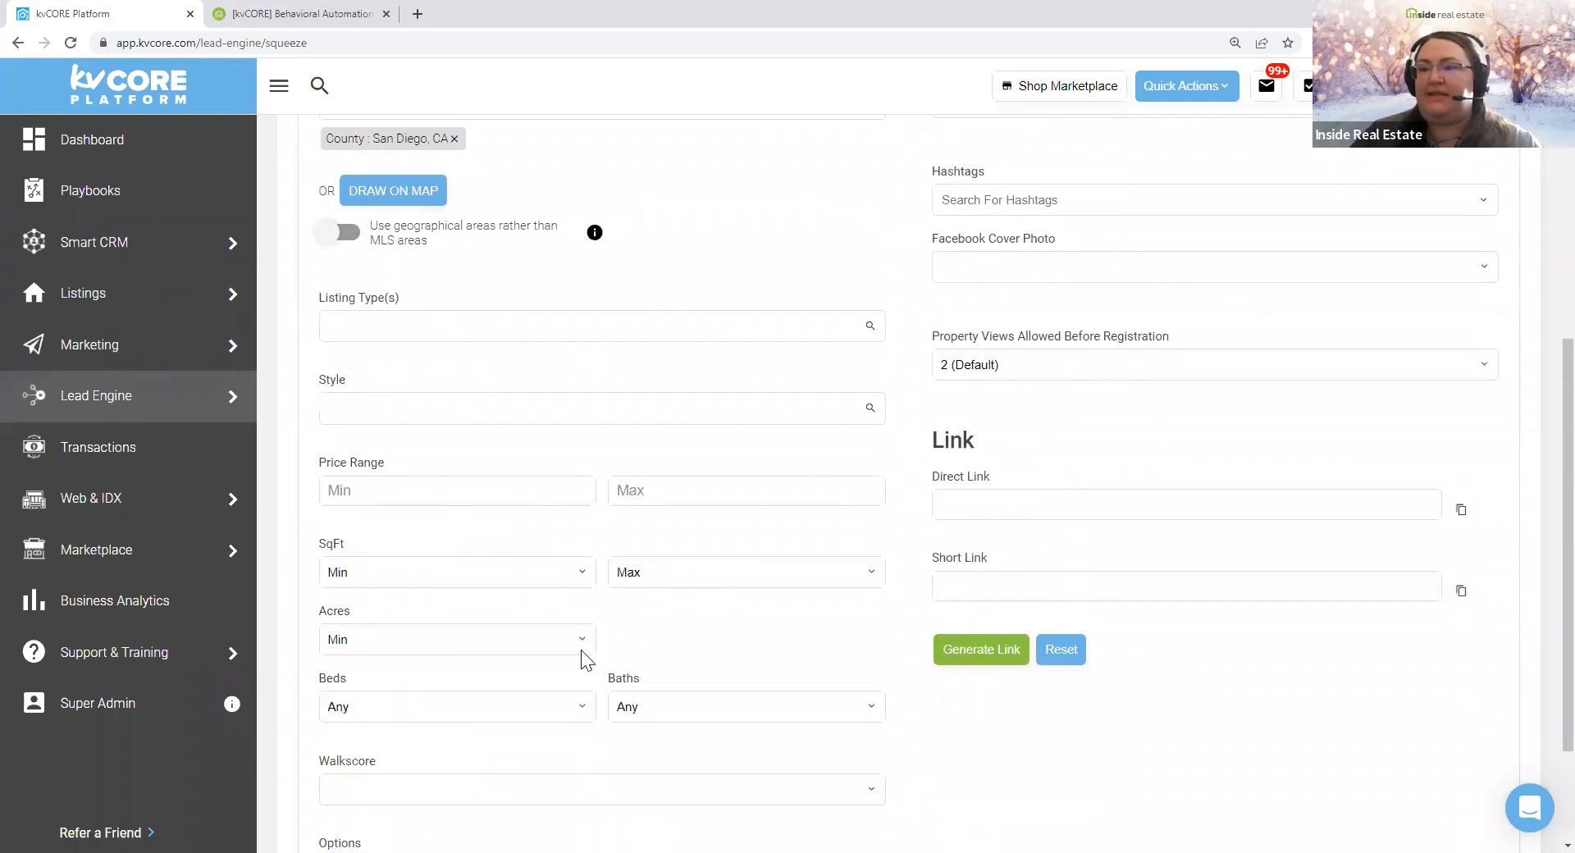
left_click_drag(336, 692, 404, 689)
left_click(446, 709)
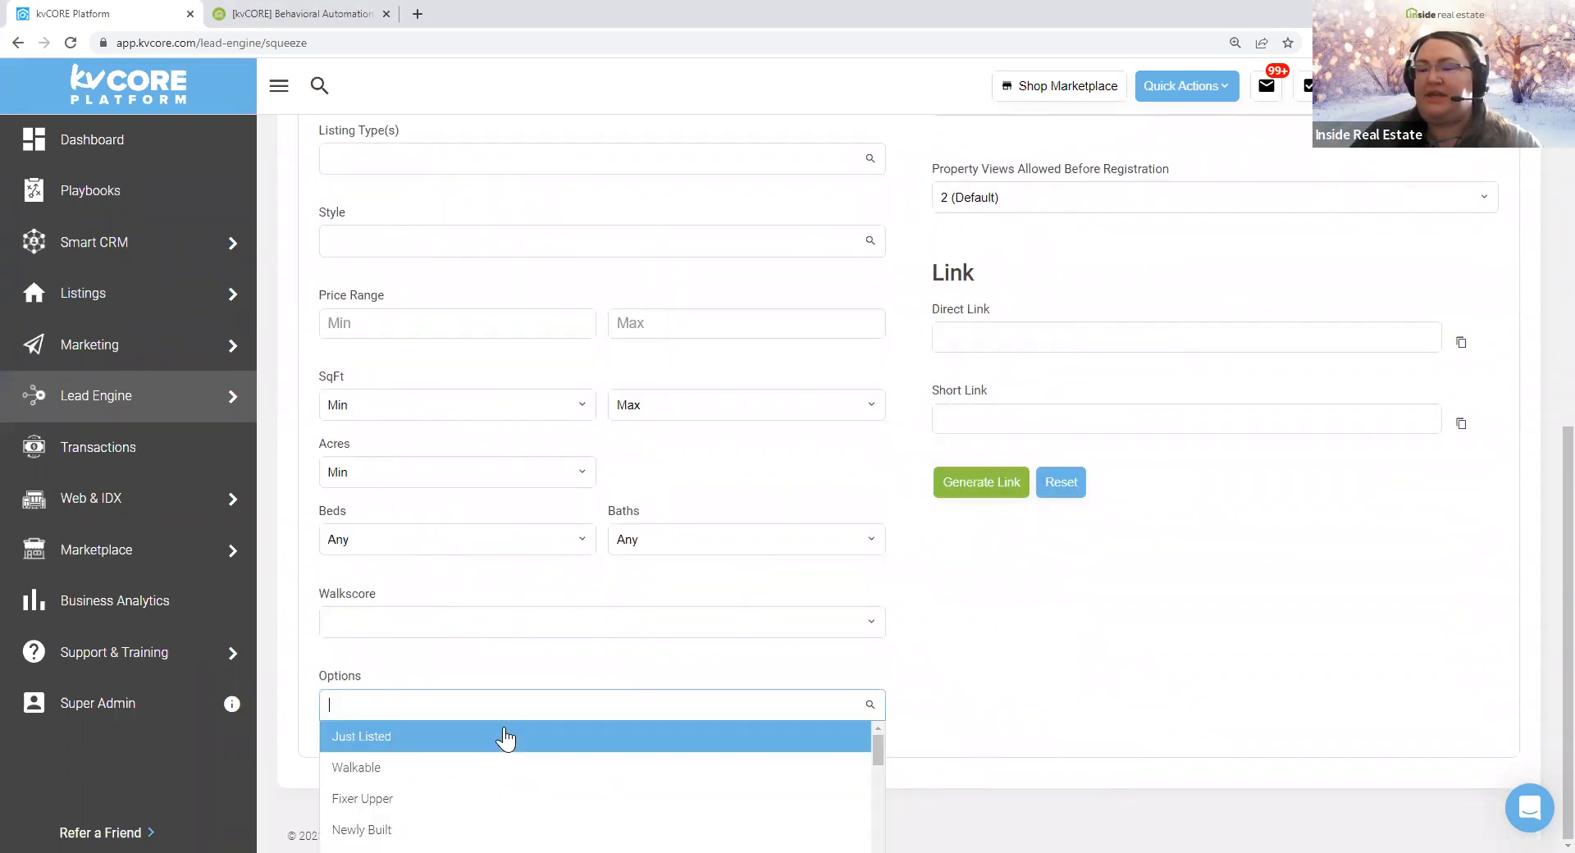
scroll(607, 767, "down", 2)
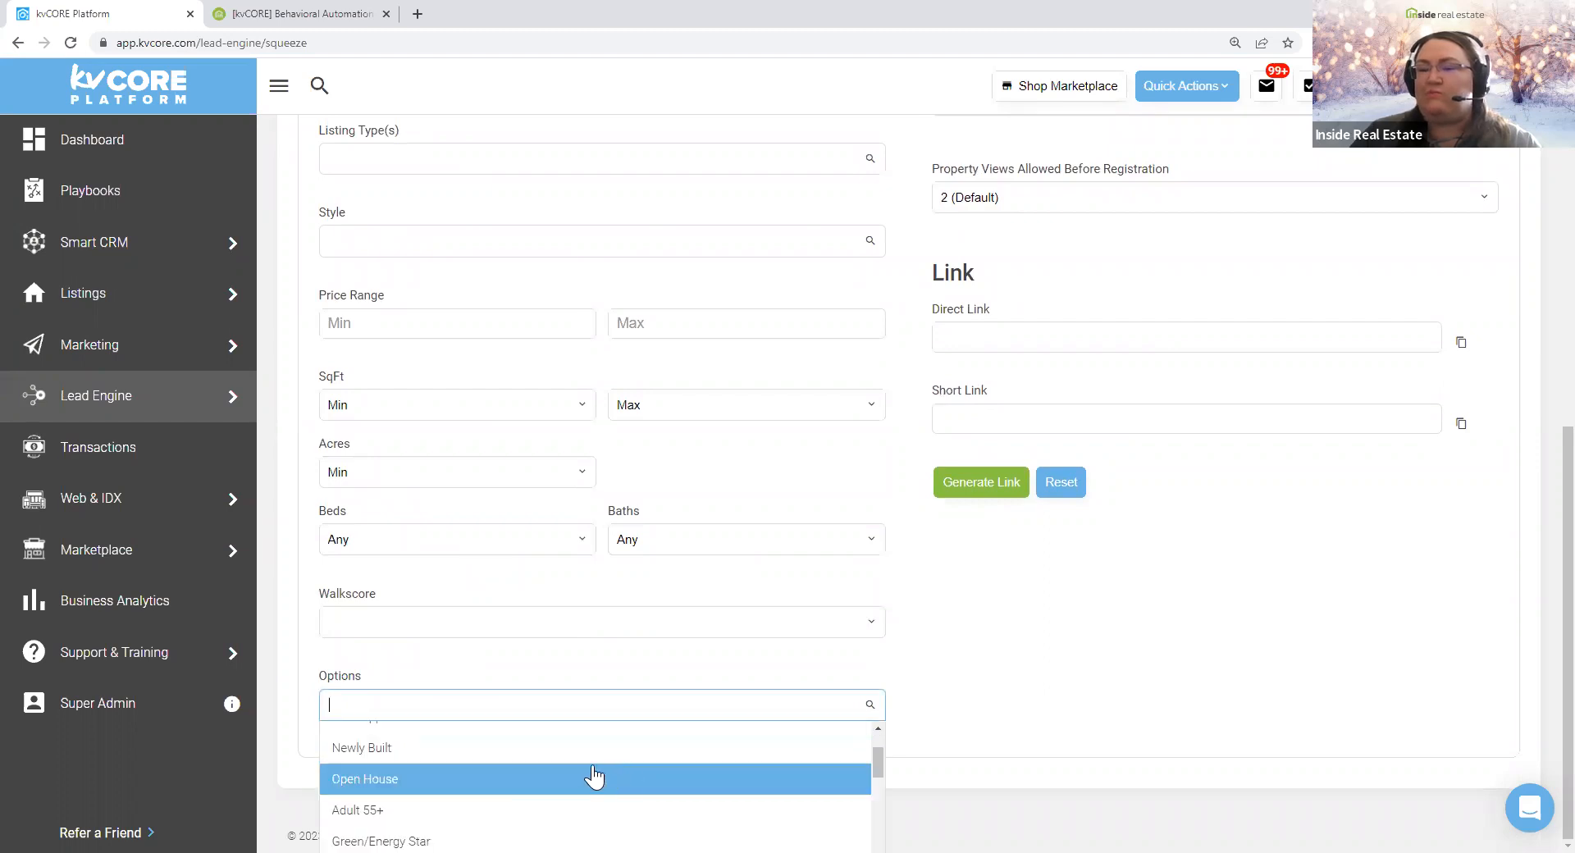
scroll(426, 789, "up", 1)
left_click(389, 806)
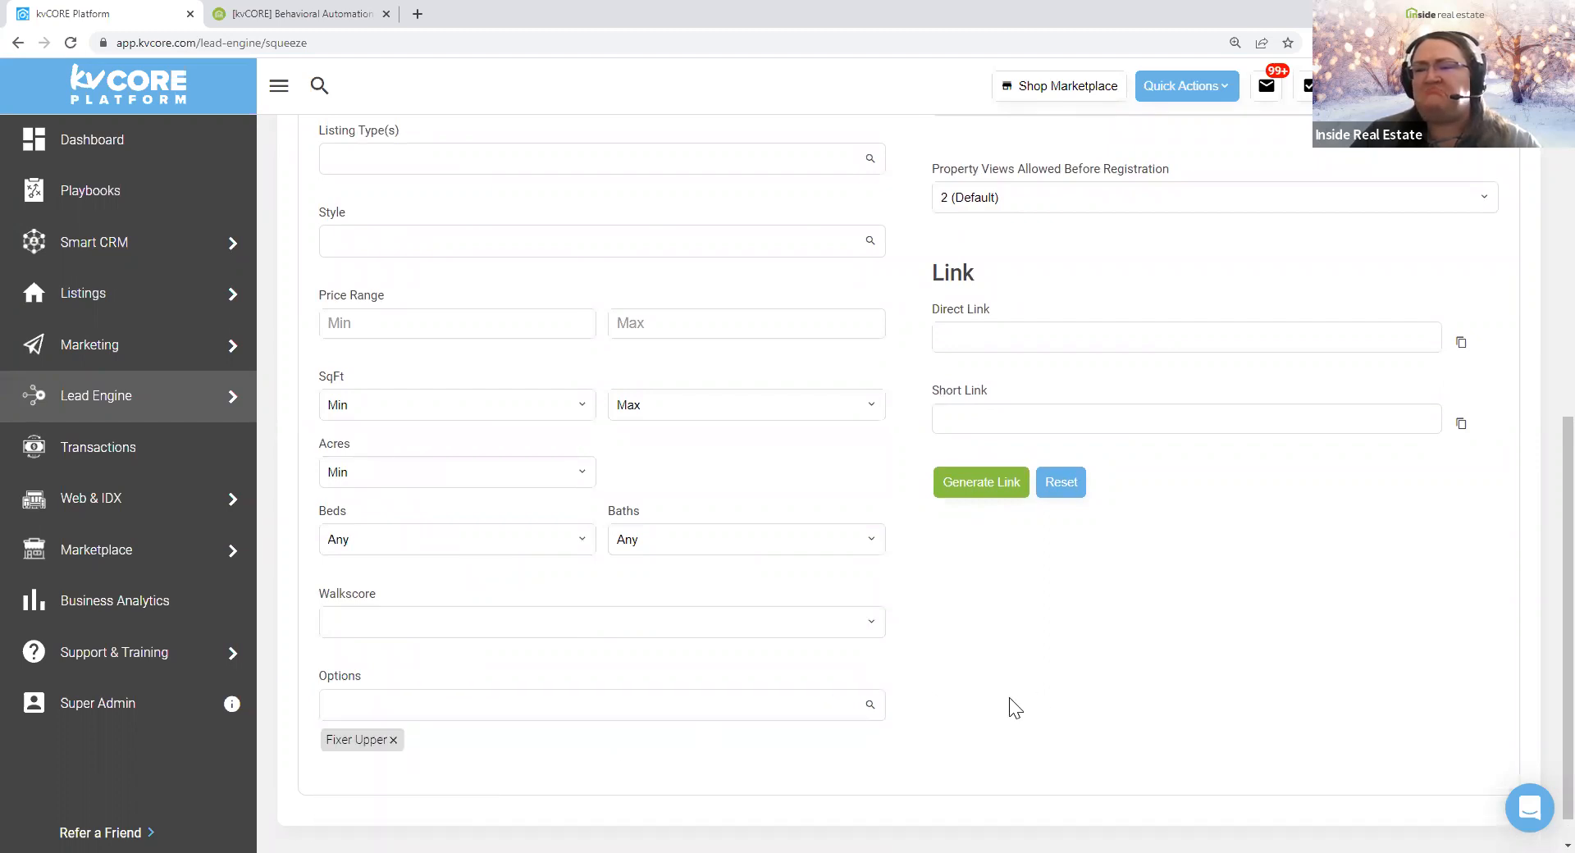
scroll(443, 558, "up", 4)
scroll(493, 658, "down", 5)
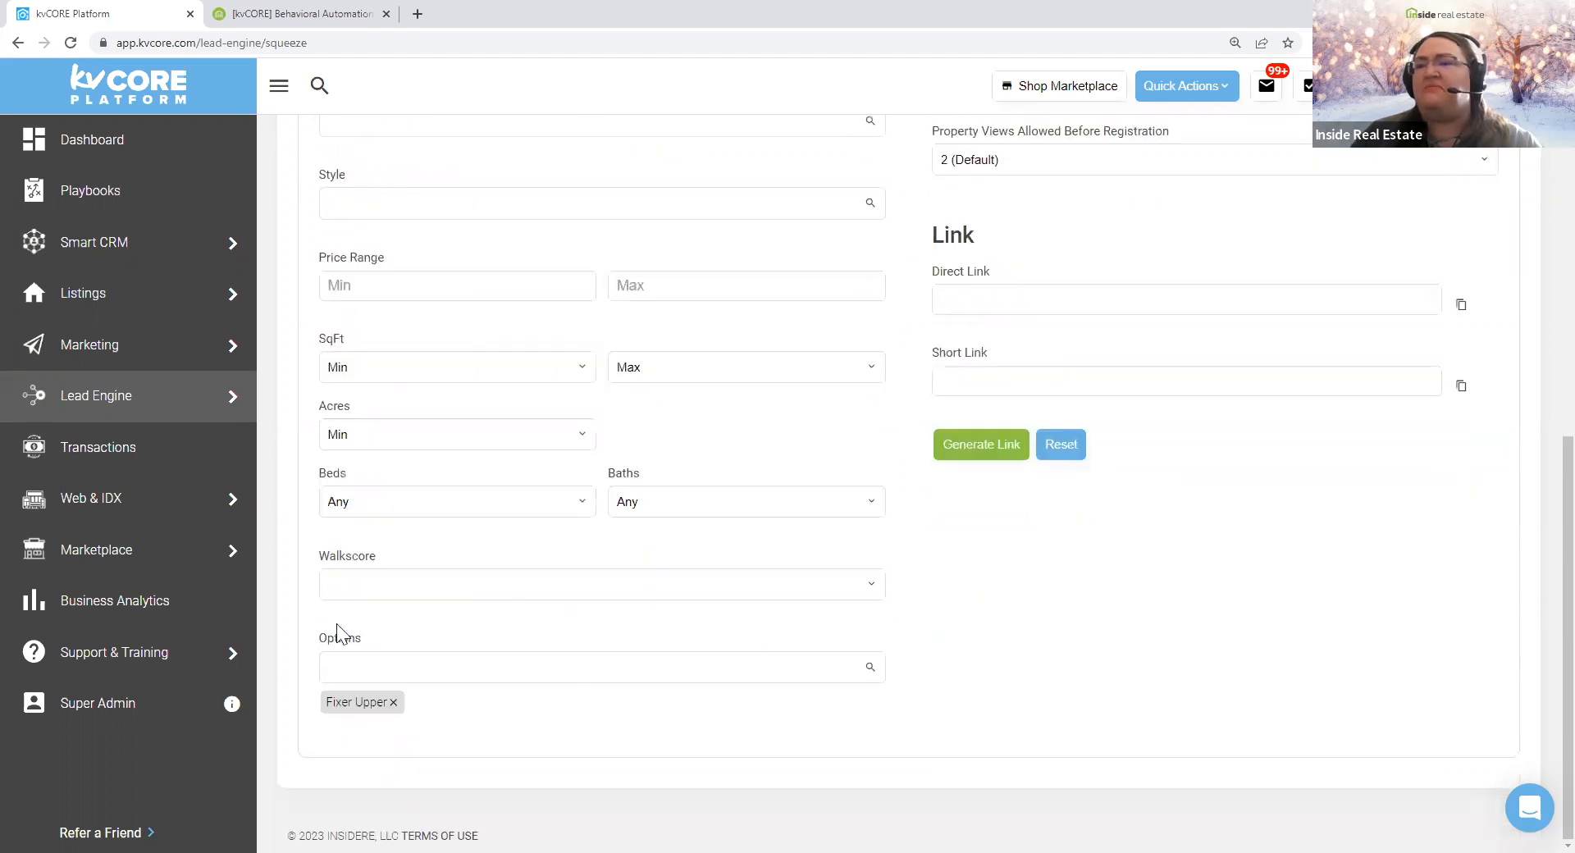
scroll(775, 514, "up", 3)
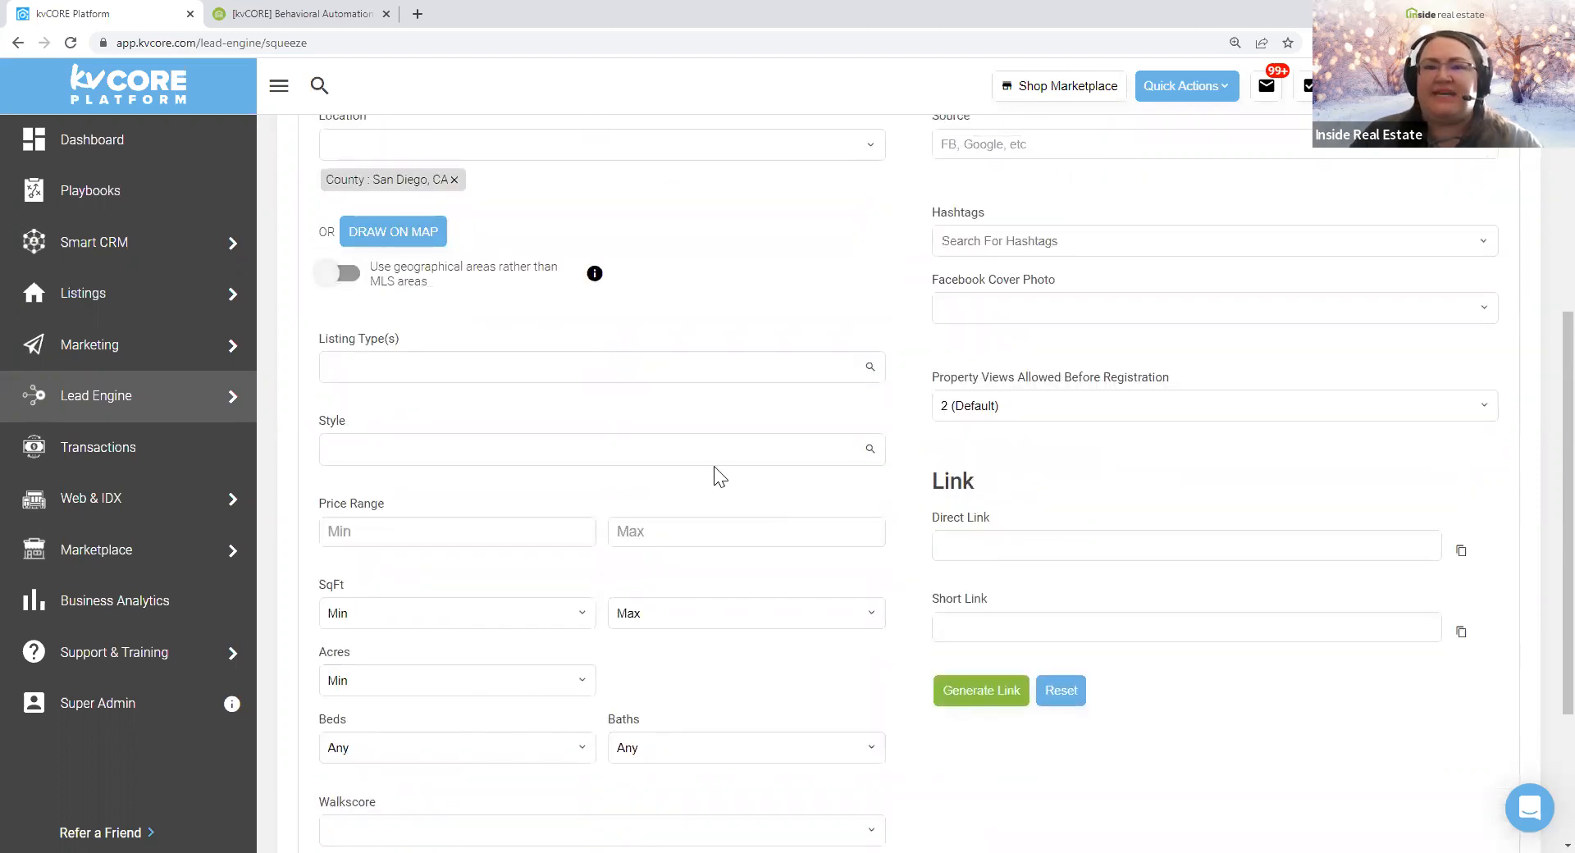
- Set the squeeze page's source to FB business and add the hashtag sandiegofixerupper
scroll(970, 302, "up", 3)
left_click_drag(1009, 318, 1336, 754)
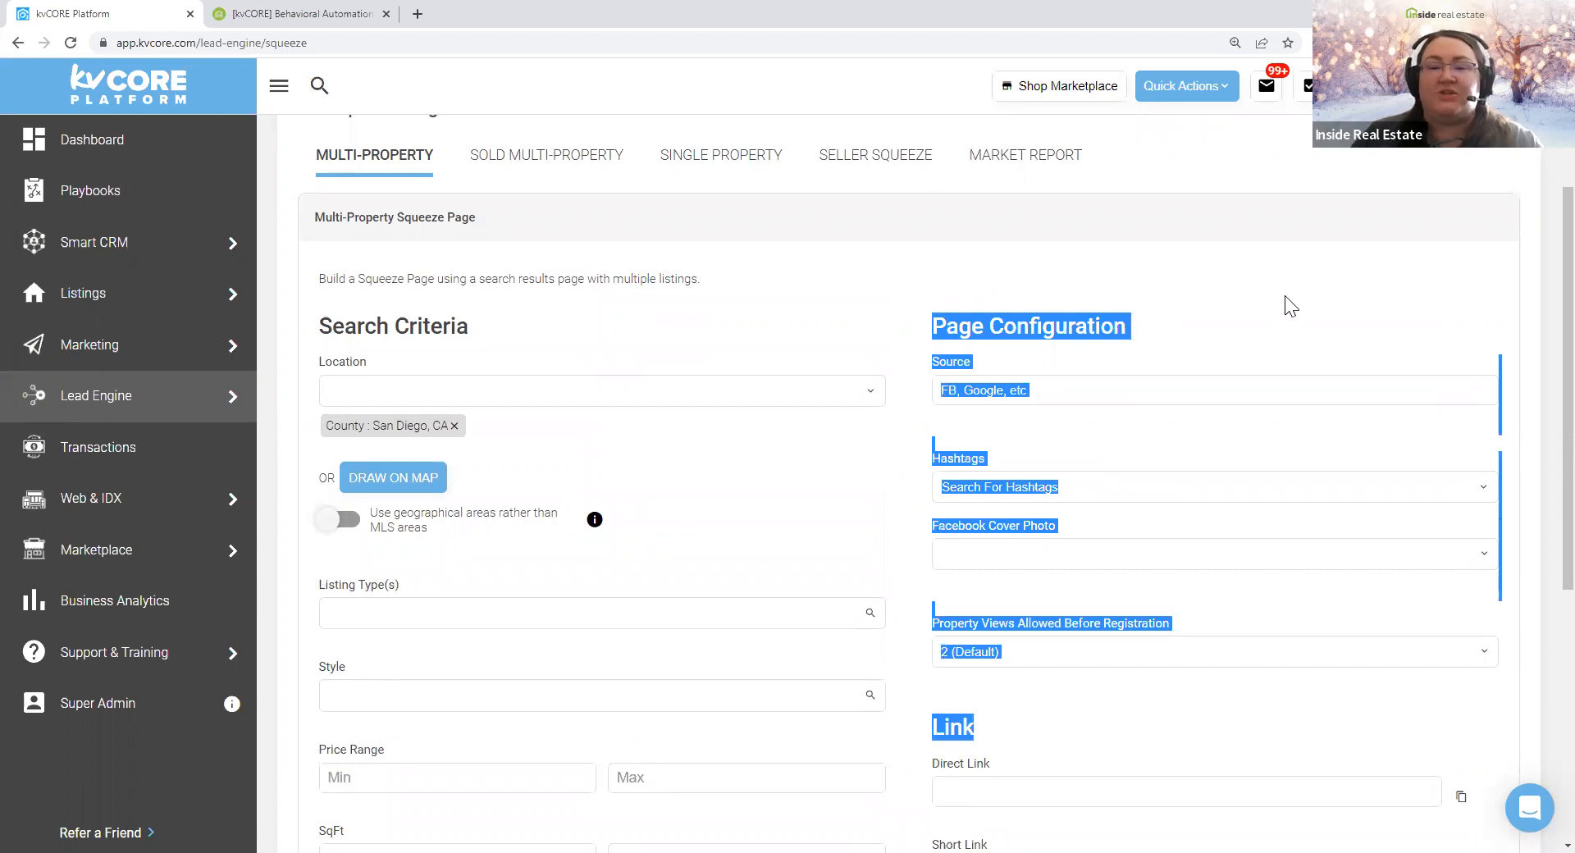
left_click(1338, 300)
left_click(1188, 391)
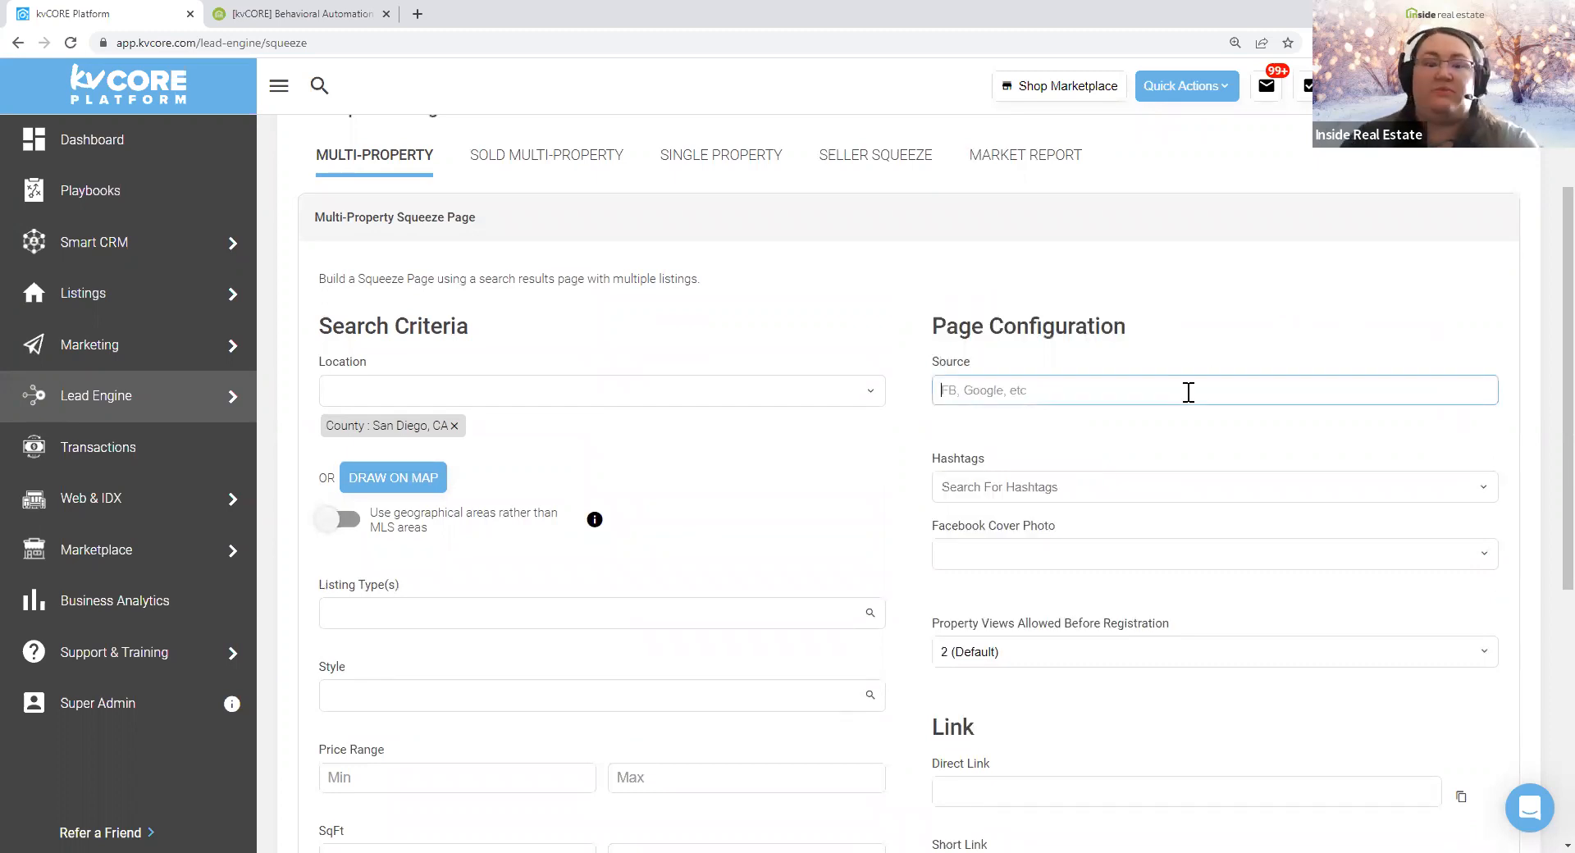
type("FB business")
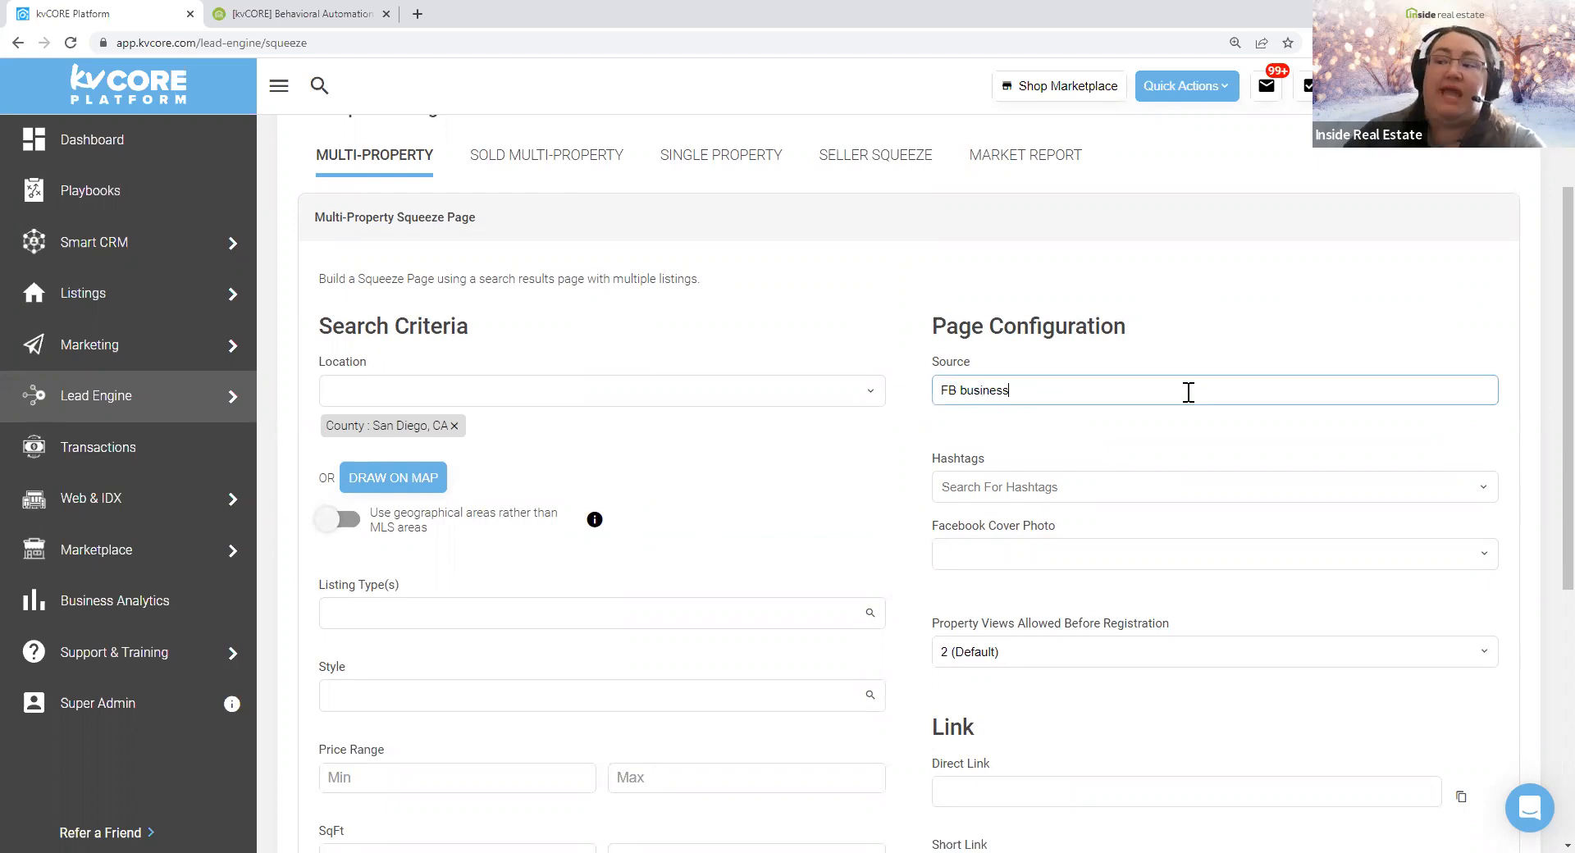
left_click(1188, 479)
type("sa")
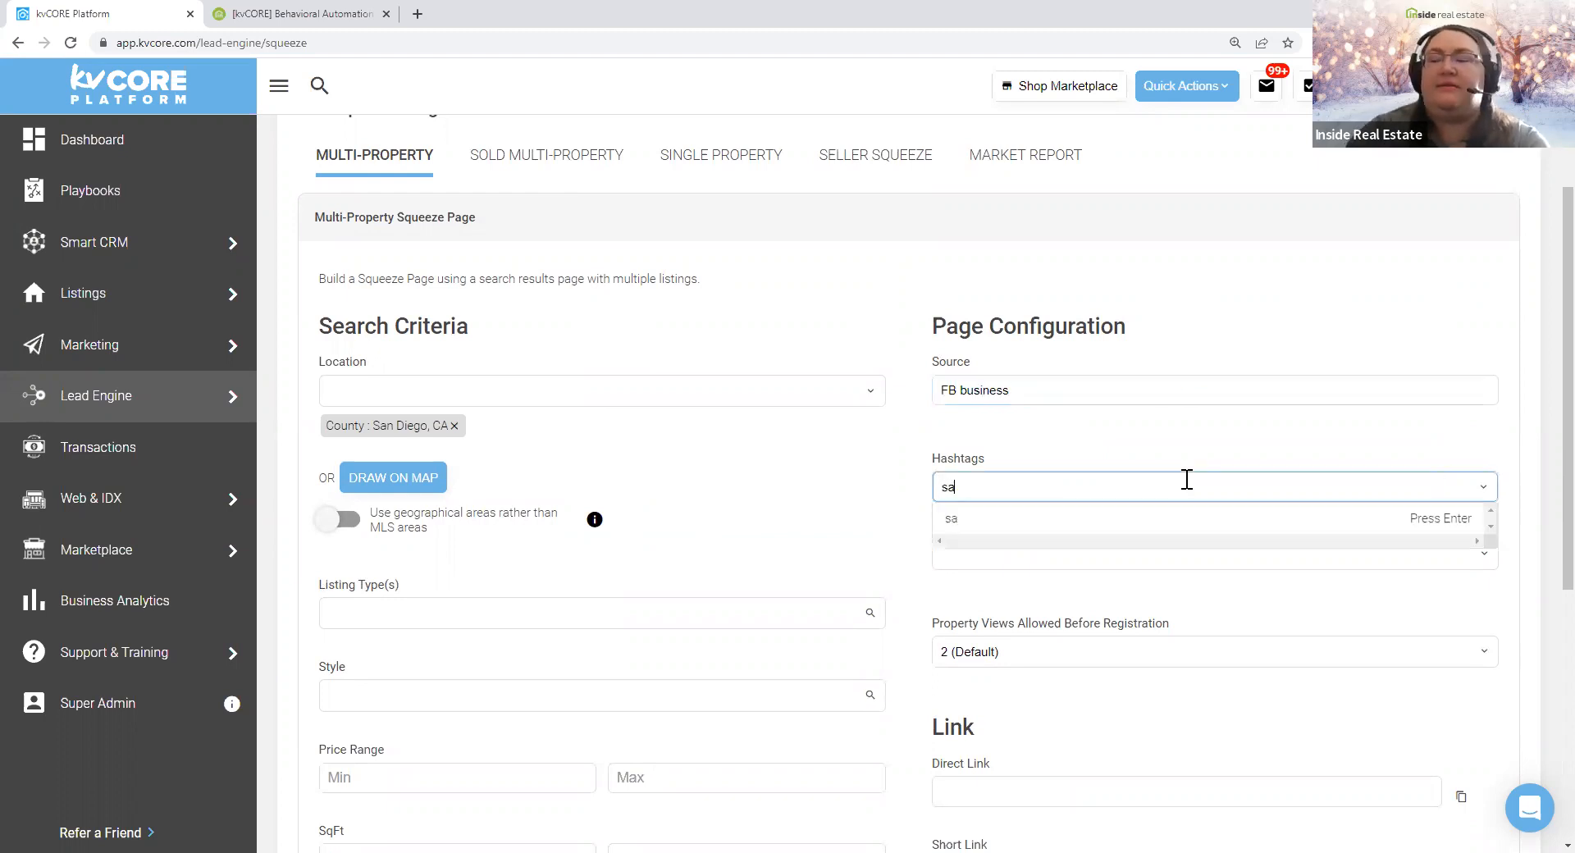
type("n diegofixer upper")
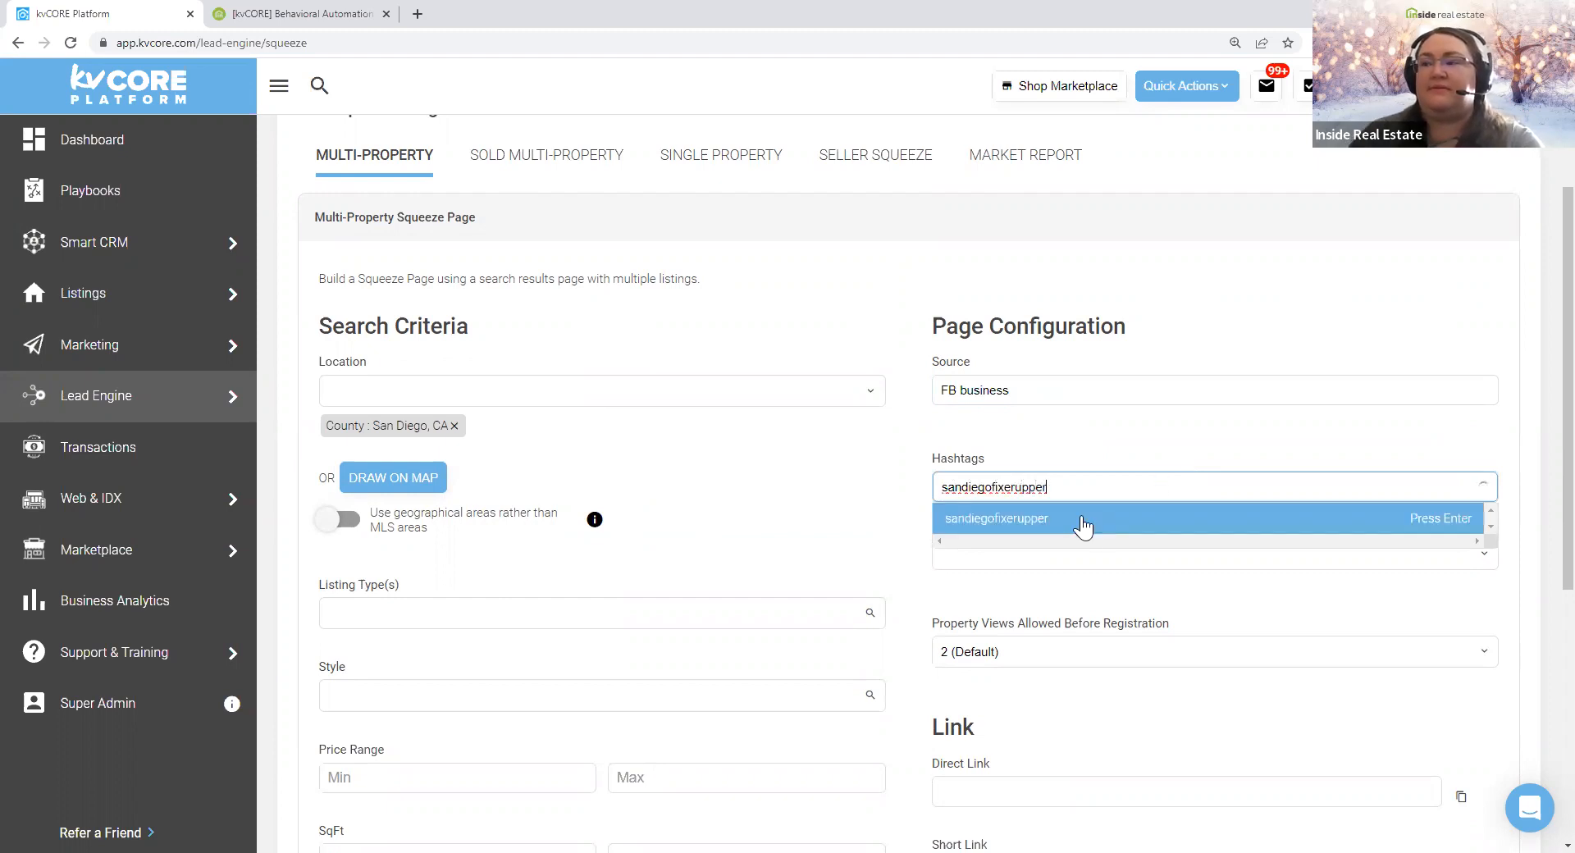
left_click(1083, 527)
- Generate the links for the squeeze page and copy the direct link
scroll(1025, 640, "down", 4)
left_click(991, 644)
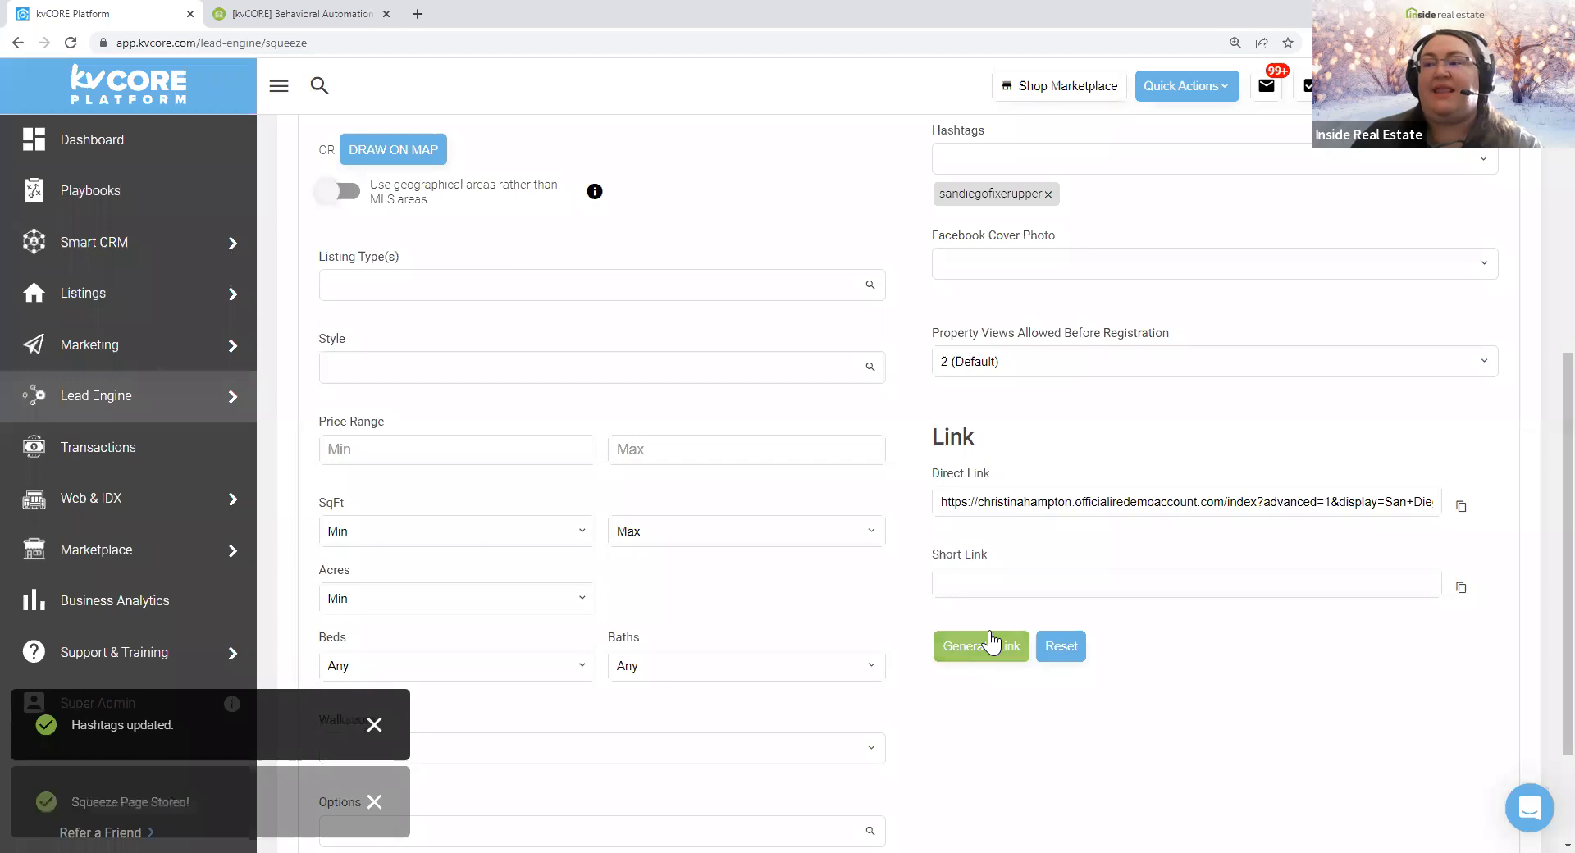
left_click_drag(950, 502, 1271, 503)
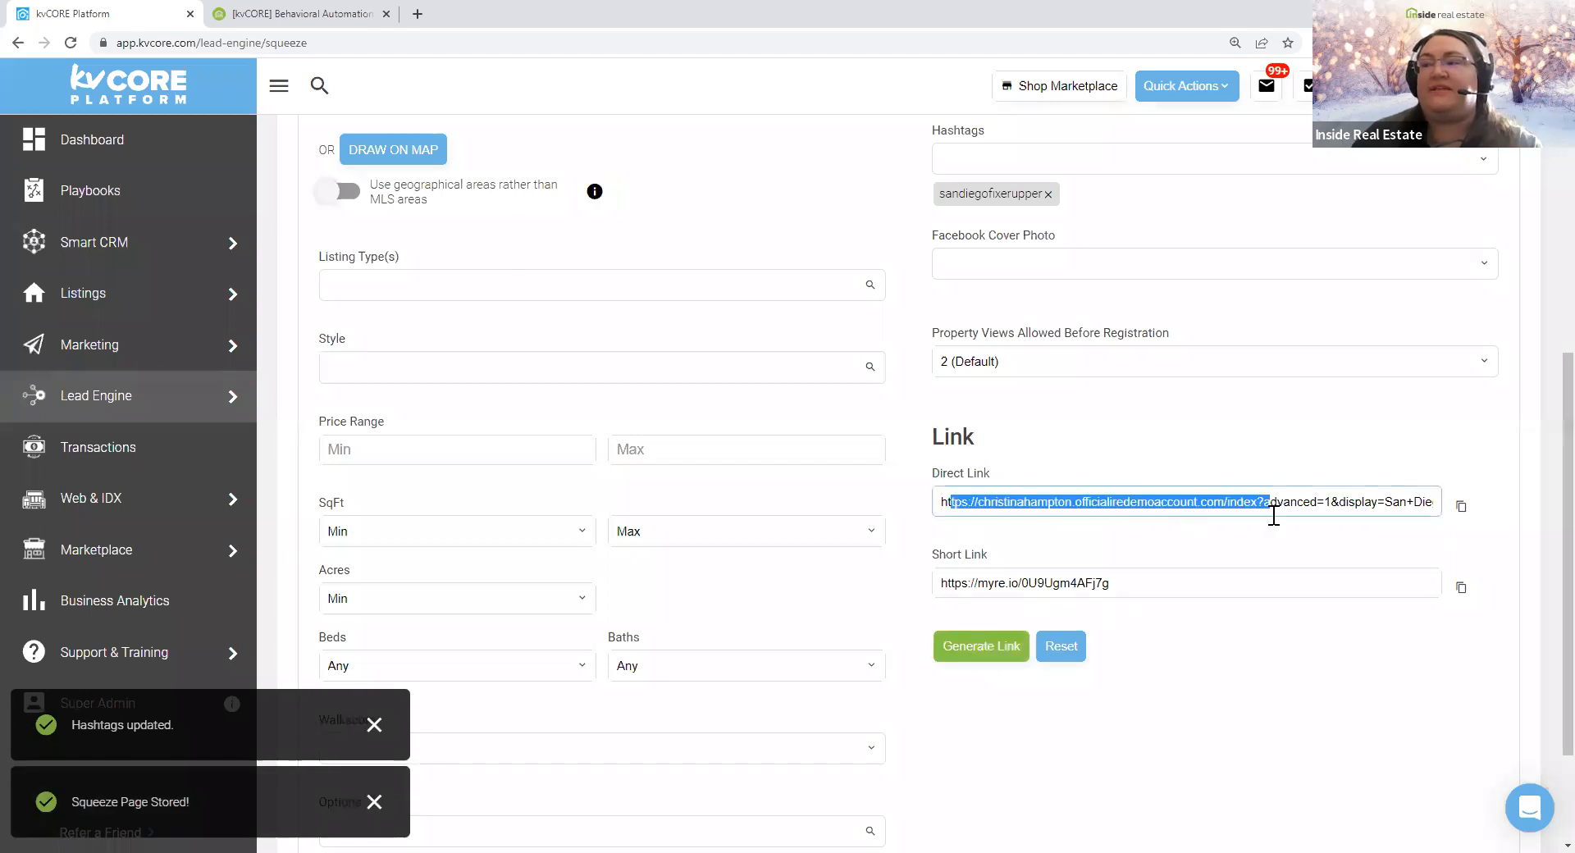
left_click(1459, 506)
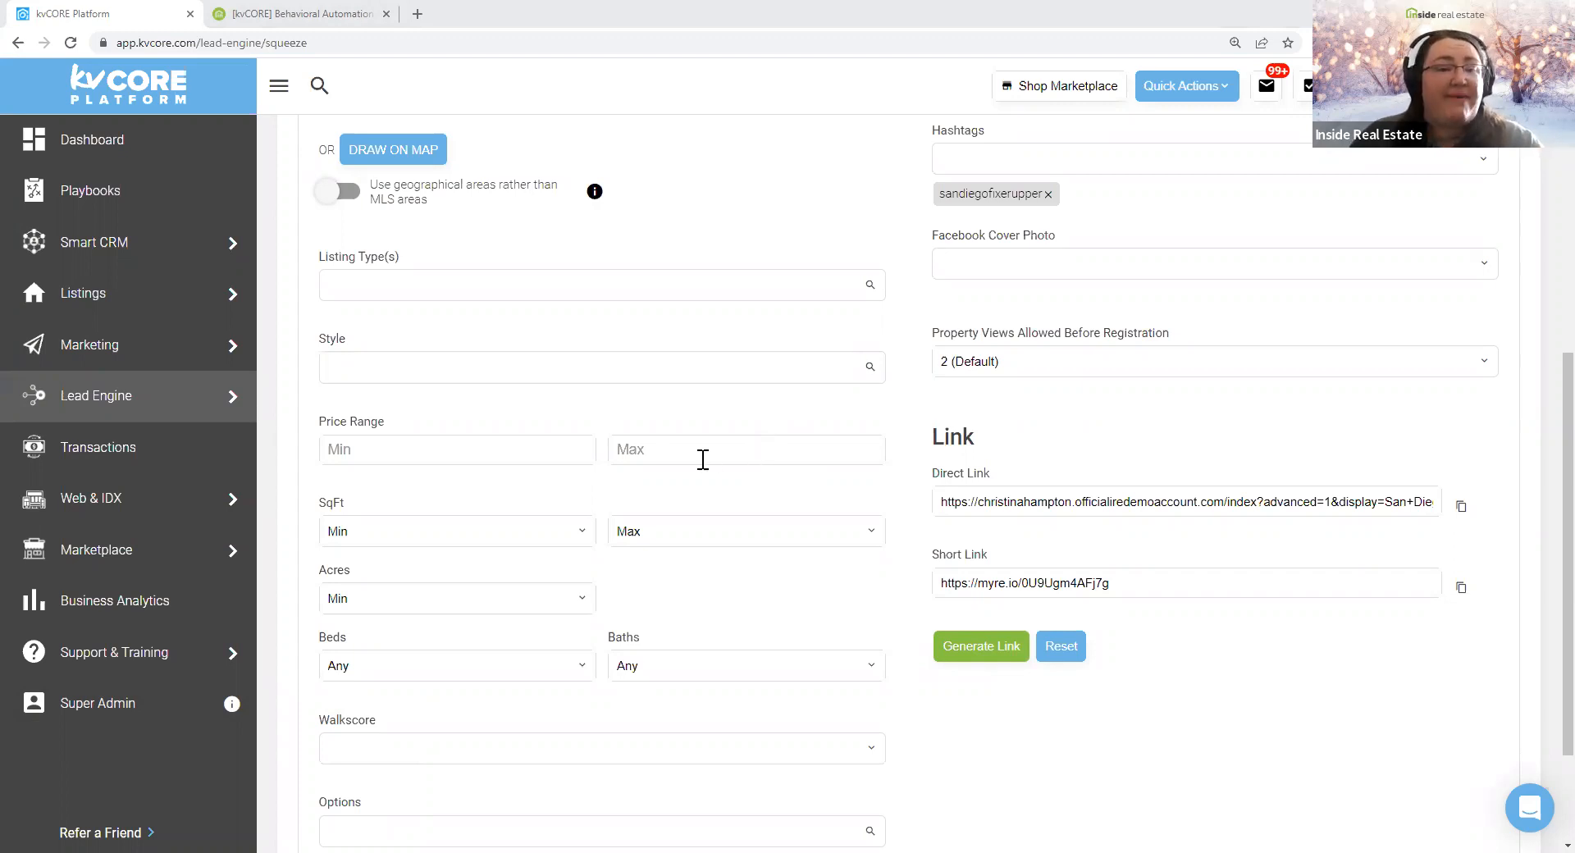
- Leave the IDX Squeeze Page builder and return to the Lead Engine overview
scroll(706, 426, "up", 7)
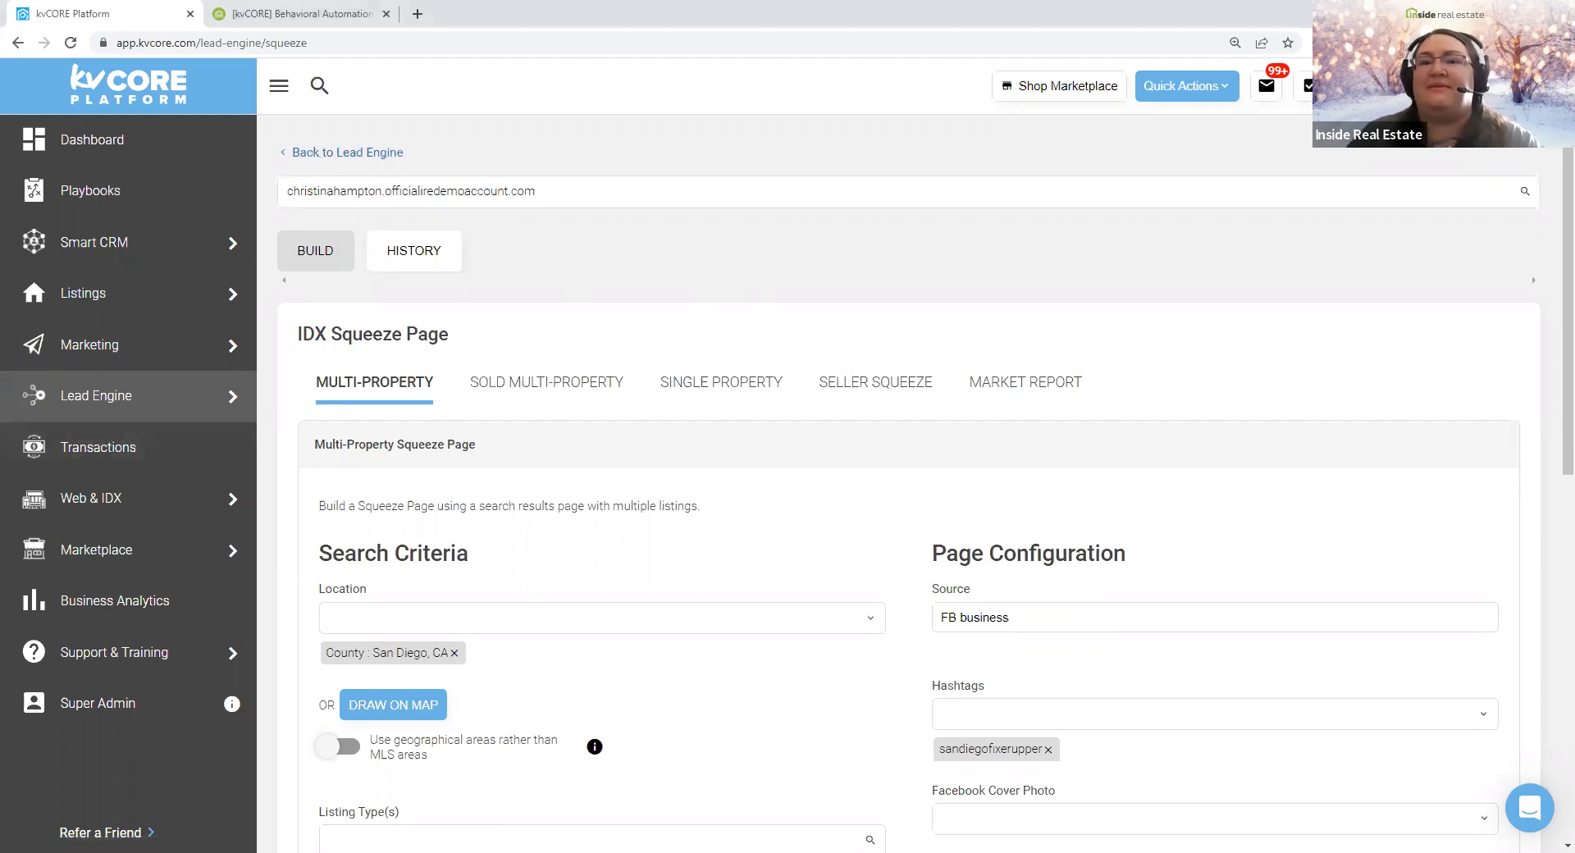
left_click(347, 153)
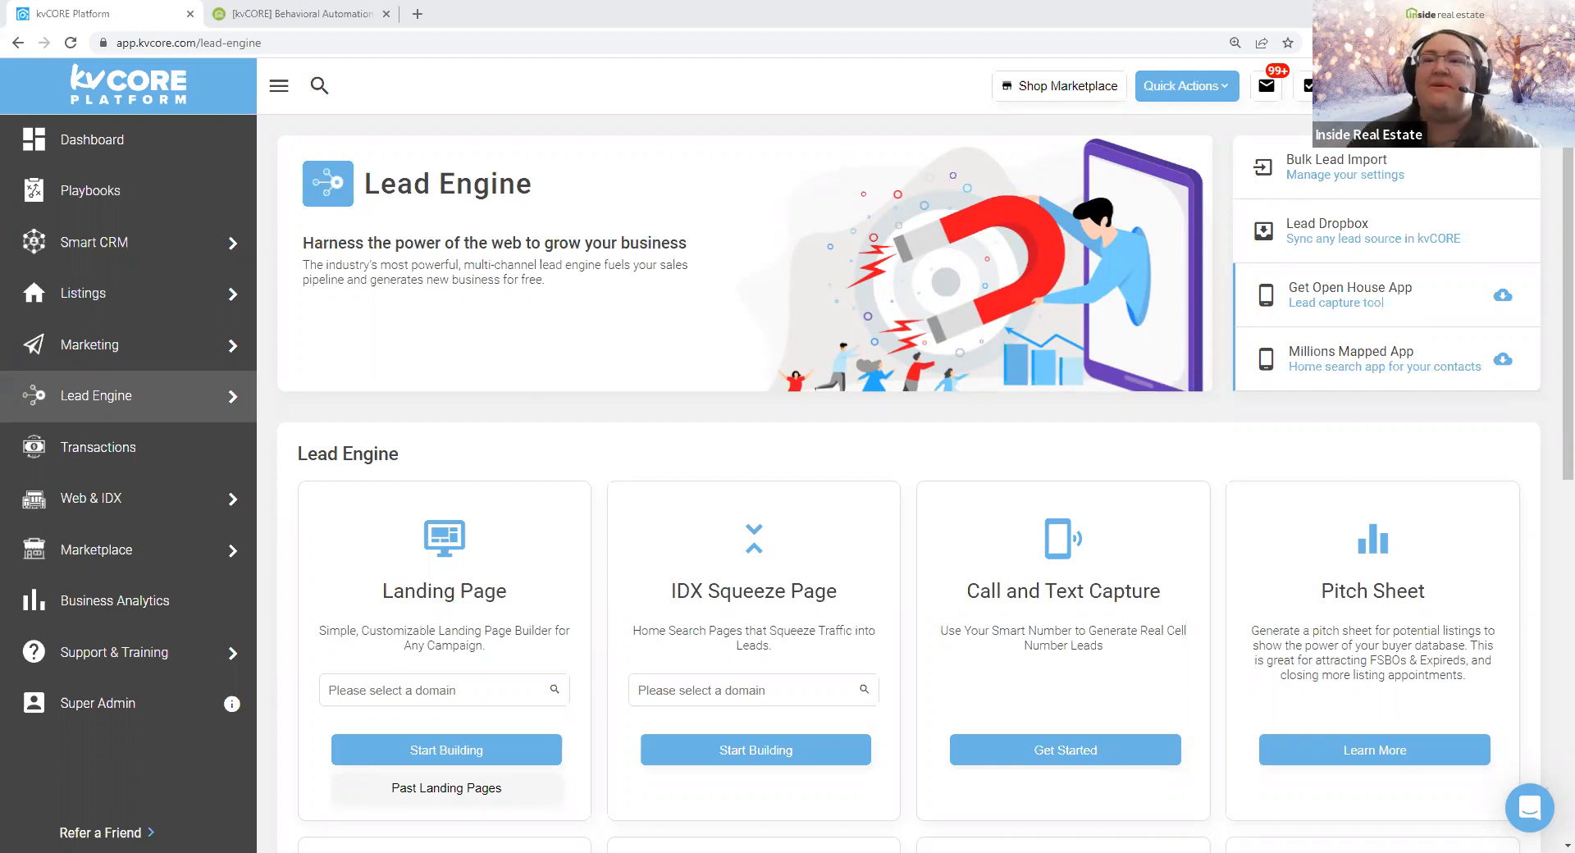
- Switch to the Google Slides deck, reveal all items of the 5 Daily Activities slide, and advance to the Q&A slide
left_click_drag(132, 2, 150, 12)
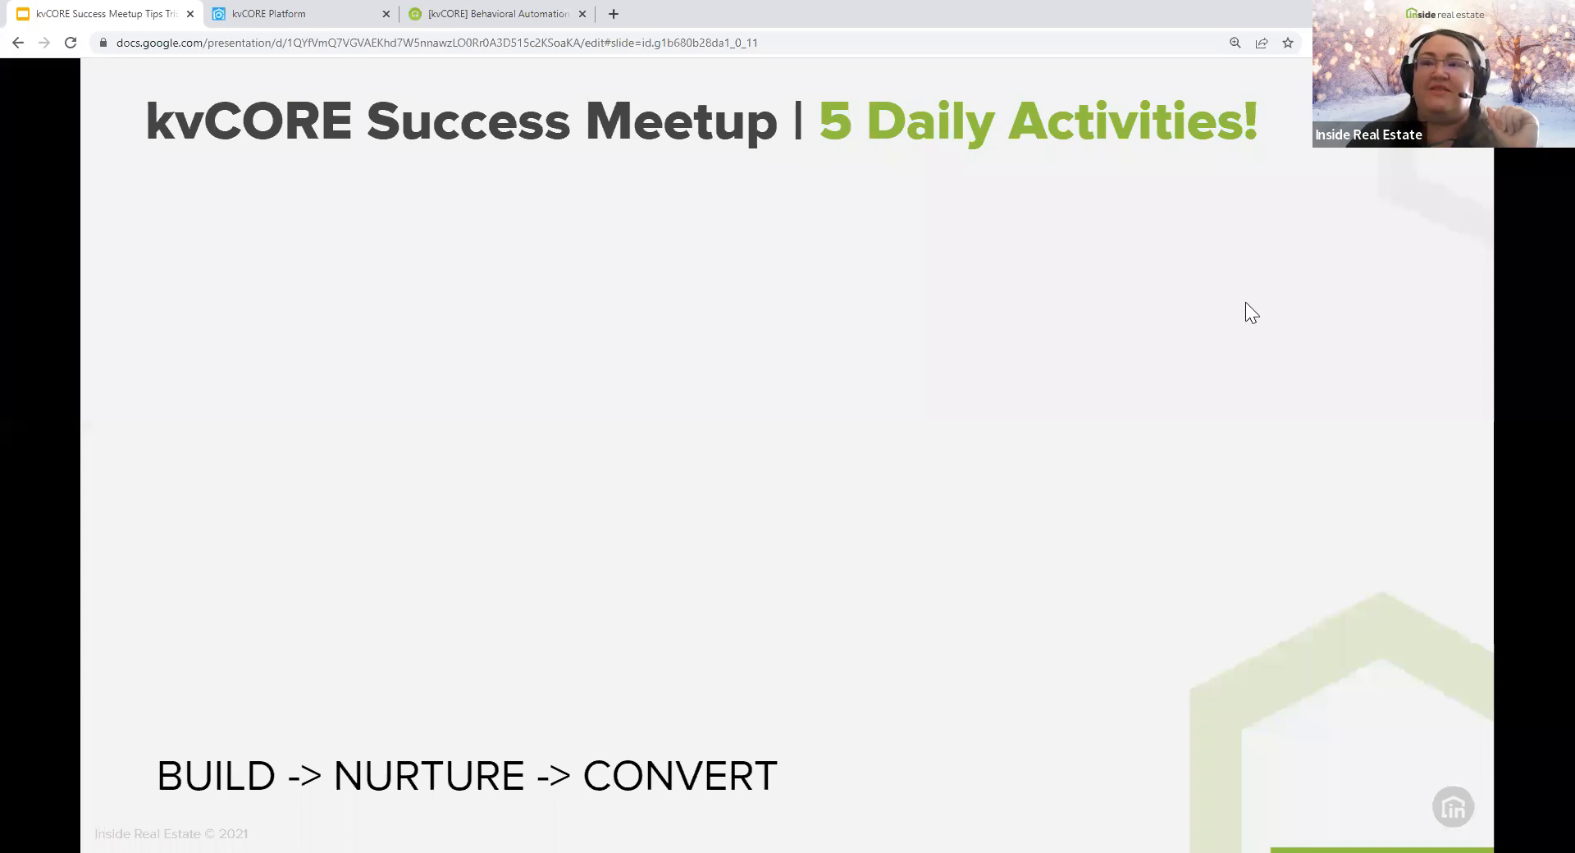
key("Right")
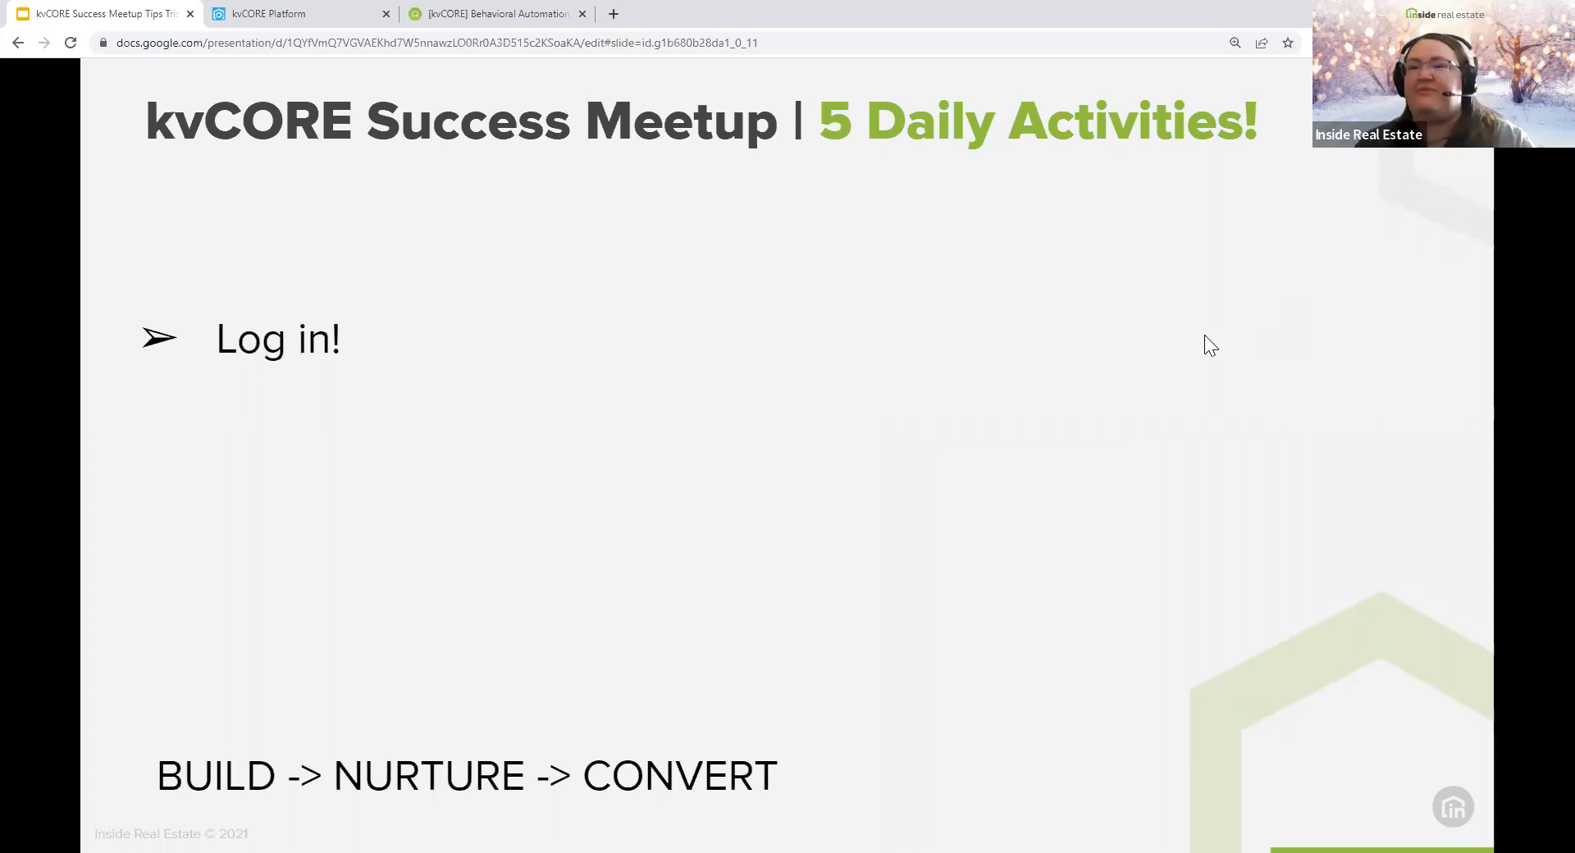
left_click(1299, 330)
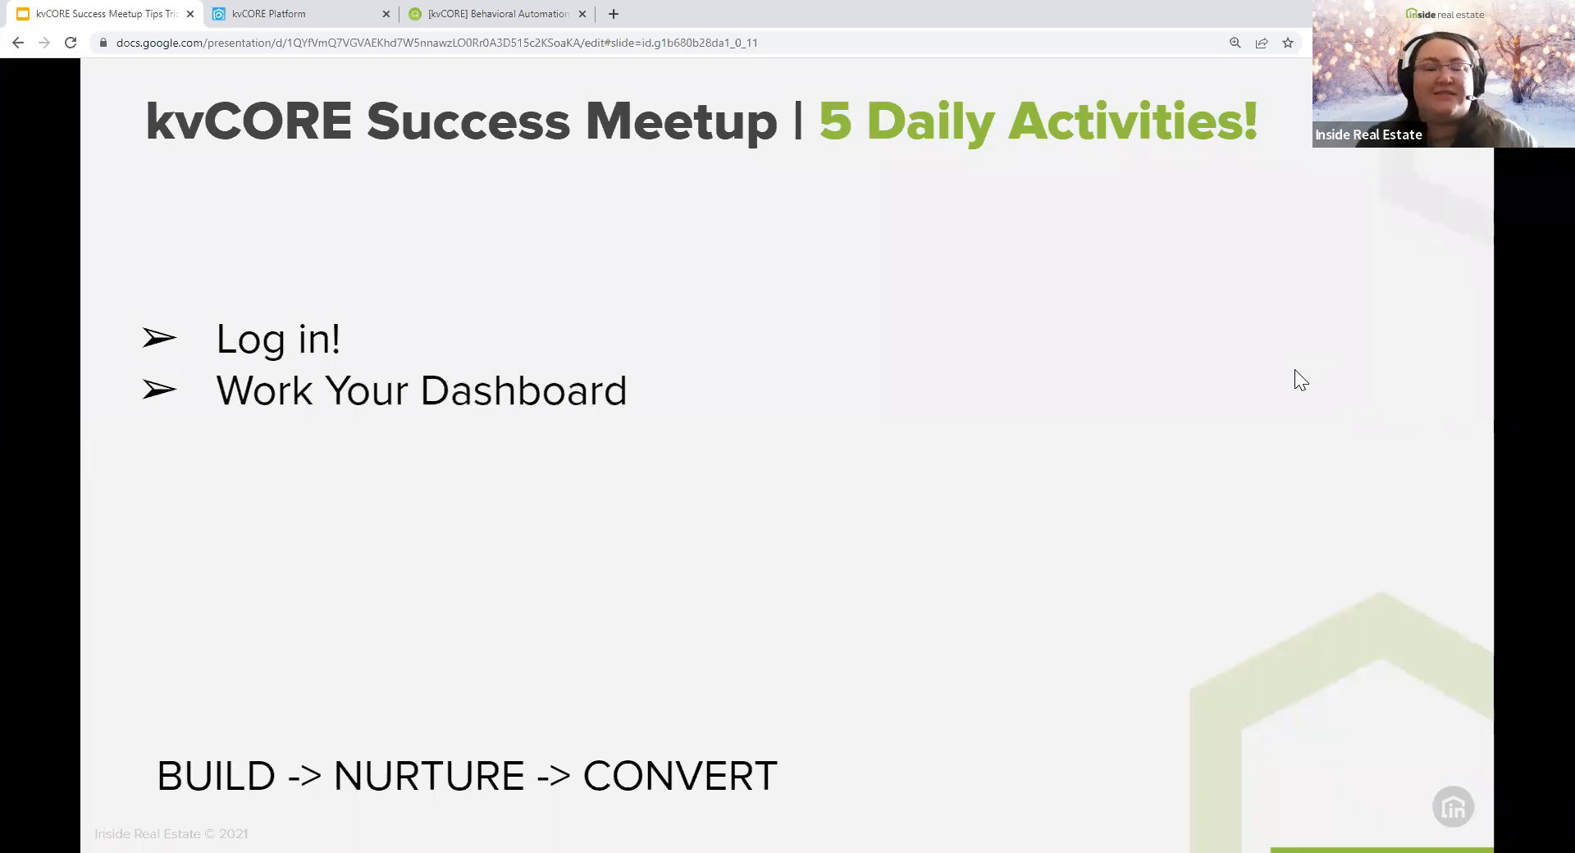
left_click(1294, 369)
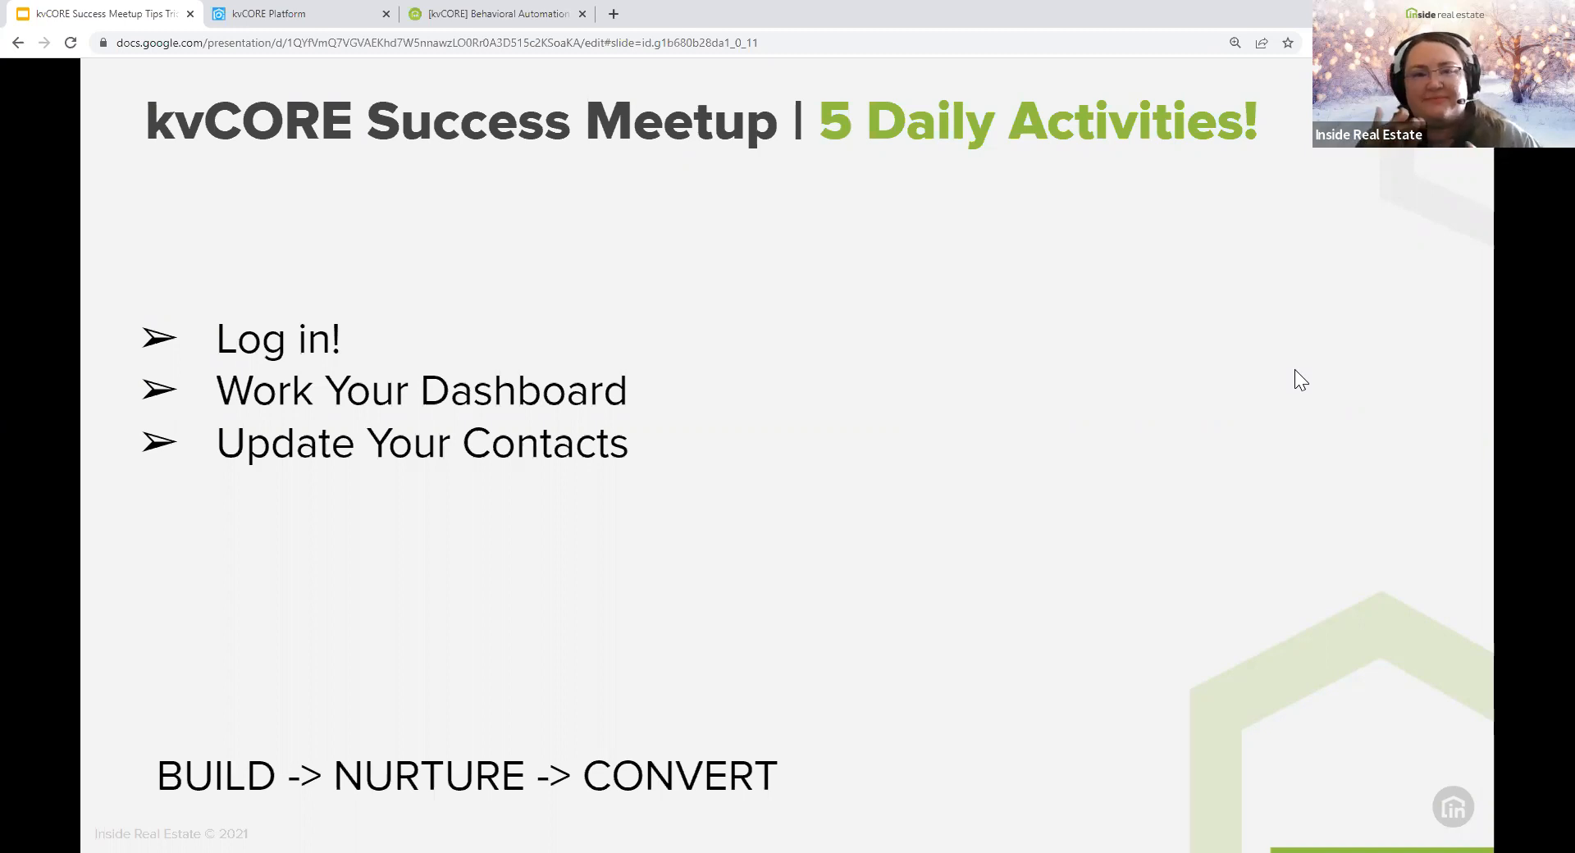
key("Right")
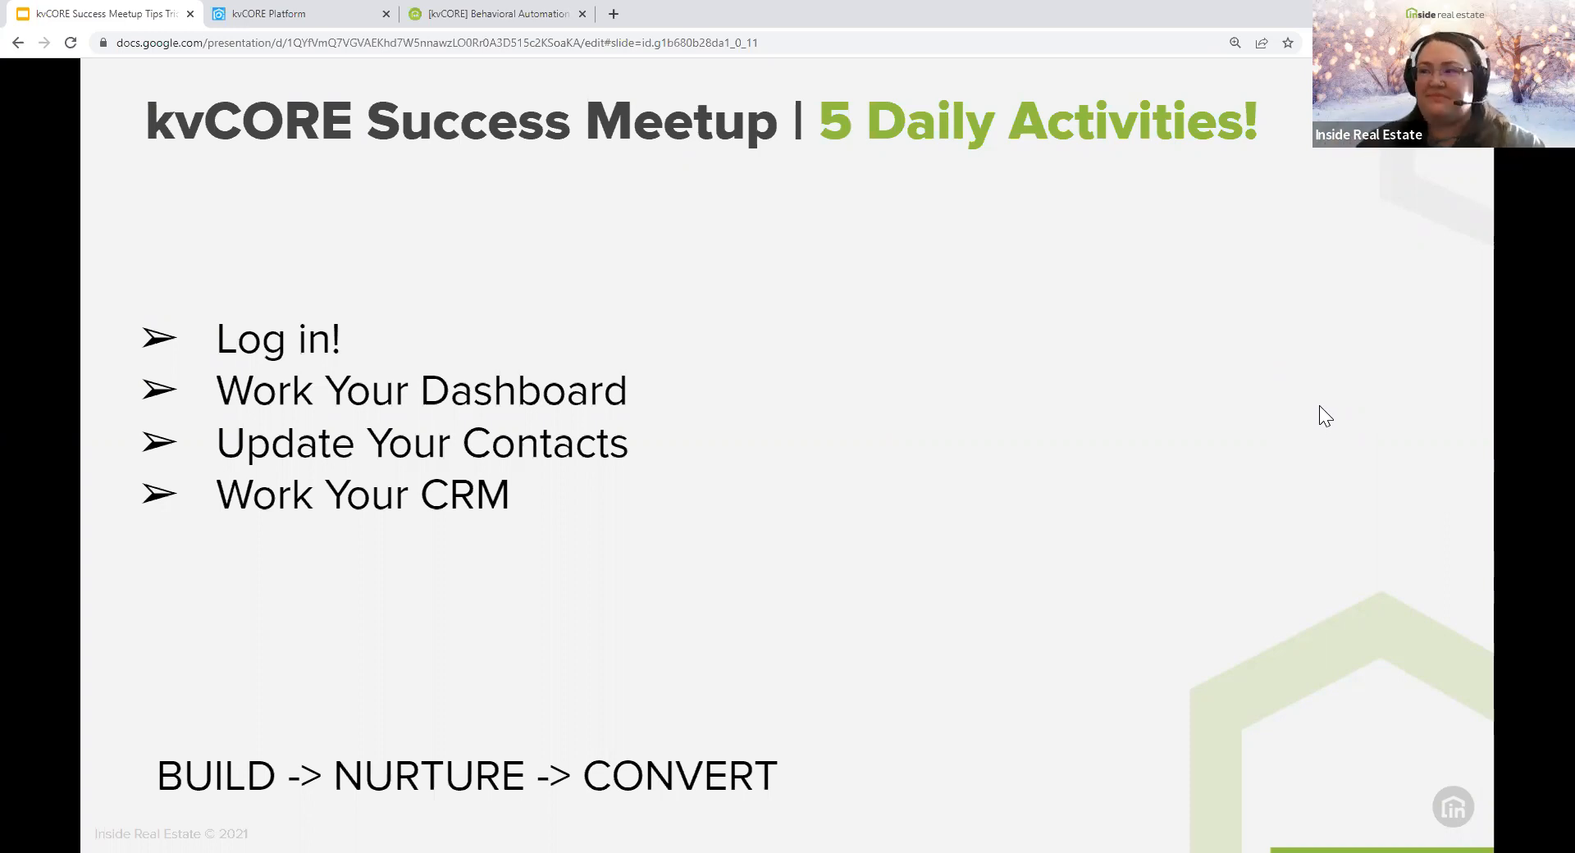
left_click(1340, 355)
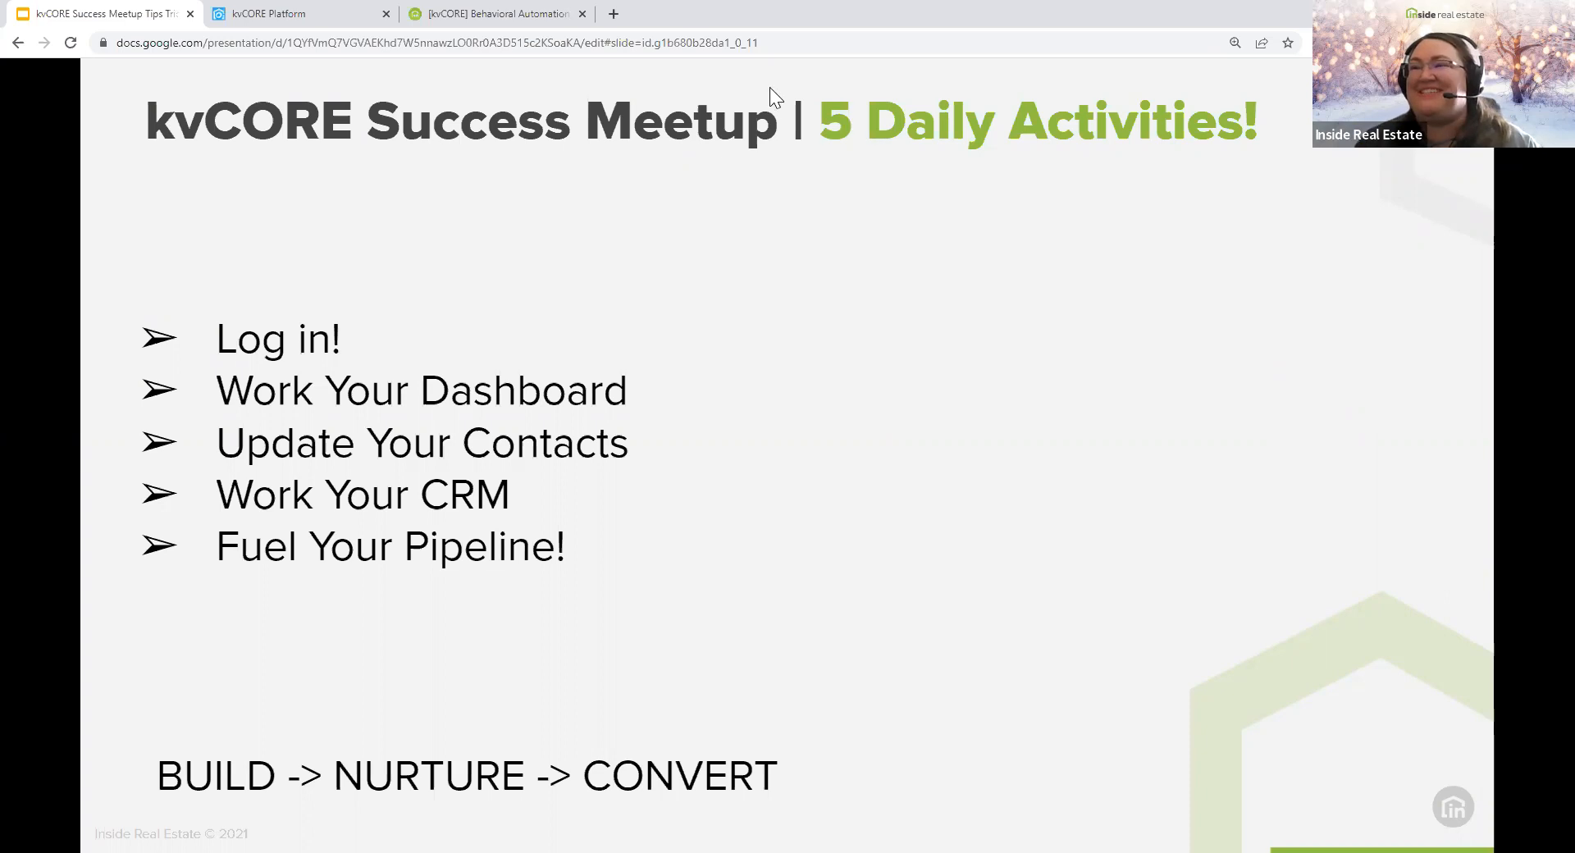
left_click(1466, 282)
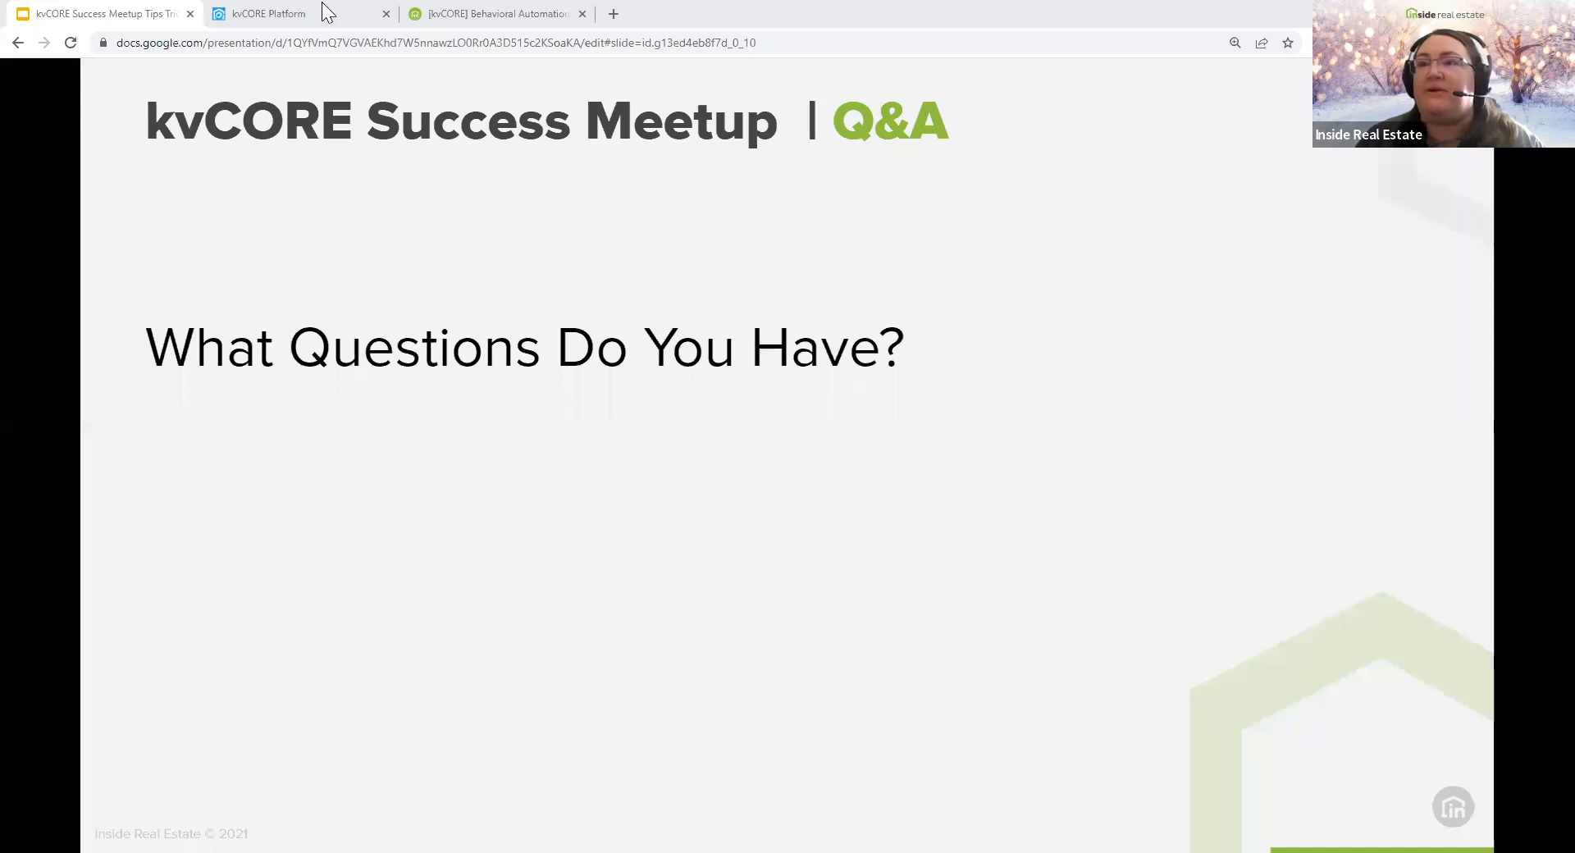
- Switch to YouTube and look through the kvCORE Success Meetups playlist beside the Work Expired Leads With kvCORE video
left_click_drag(322, 2, 319, 15)
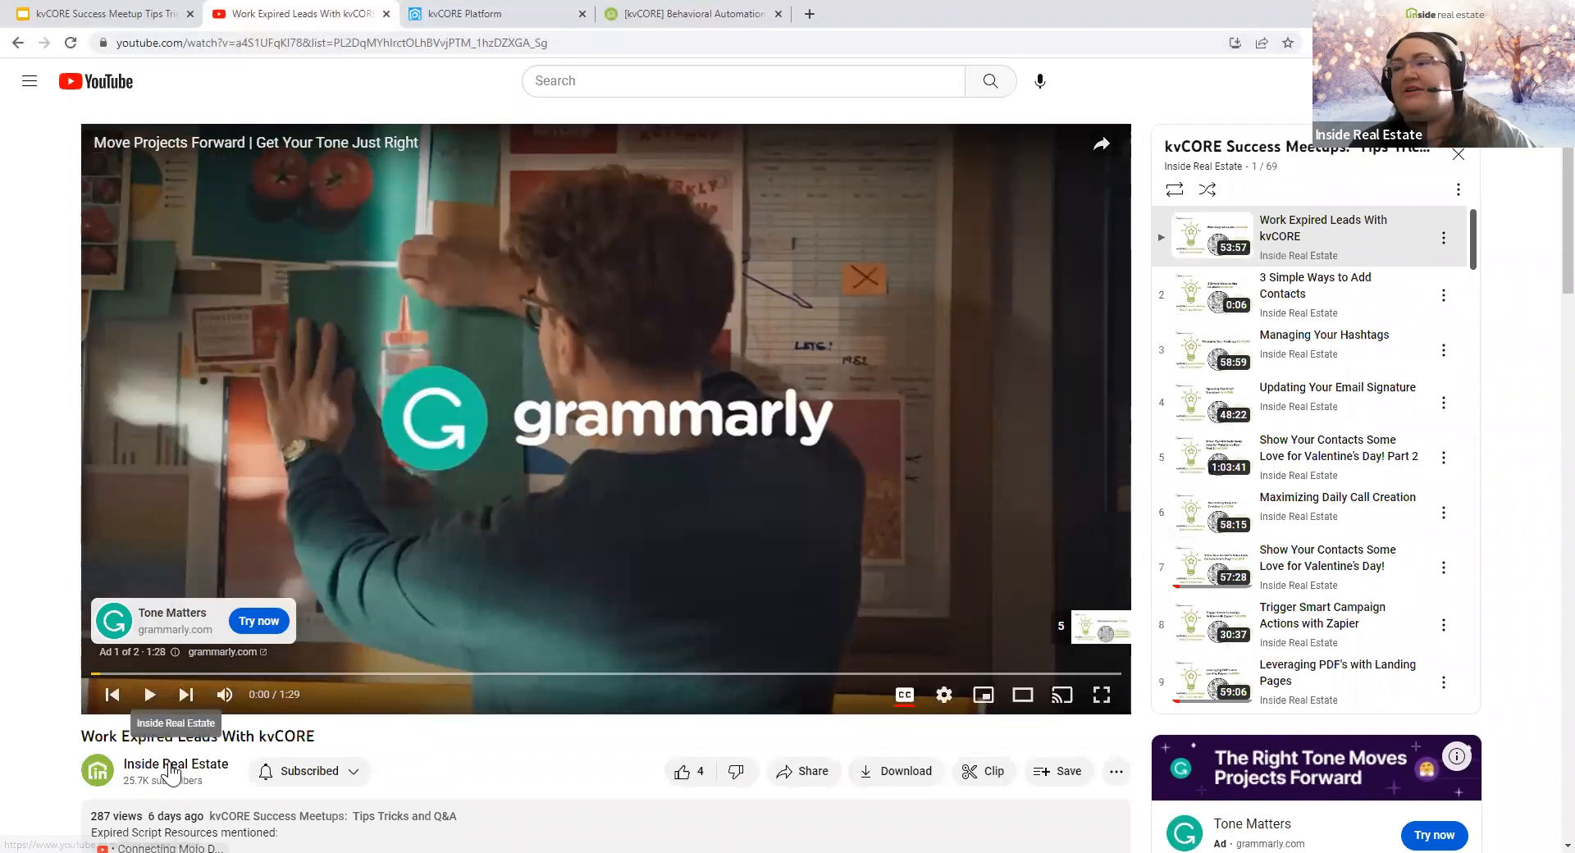
left_click(322, 42)
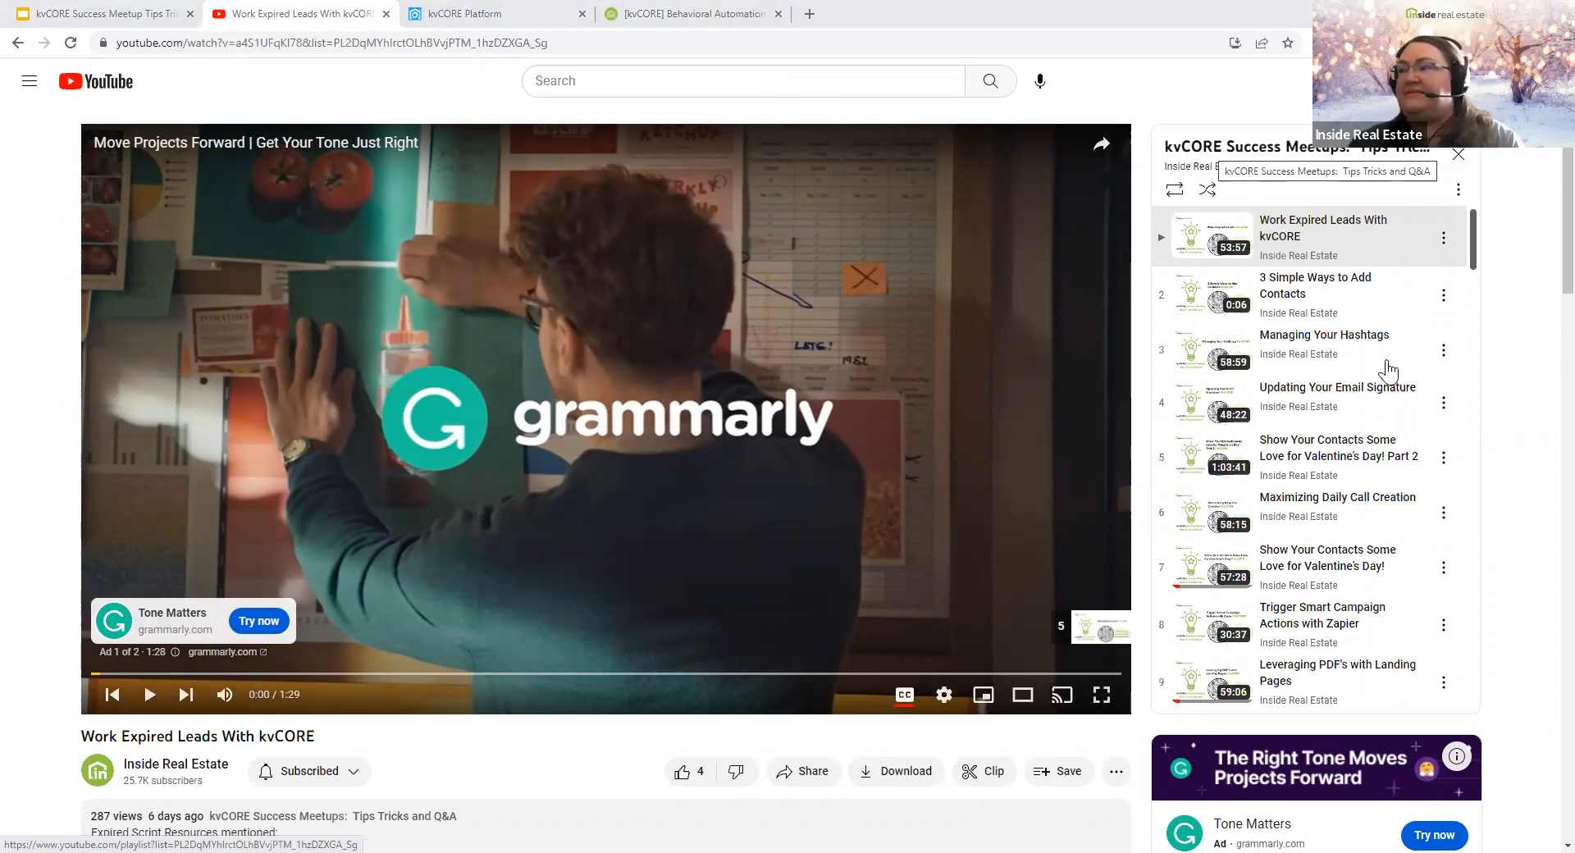
scroll(1388, 370, "down", 15)
scroll(1387, 371, "down", 7)
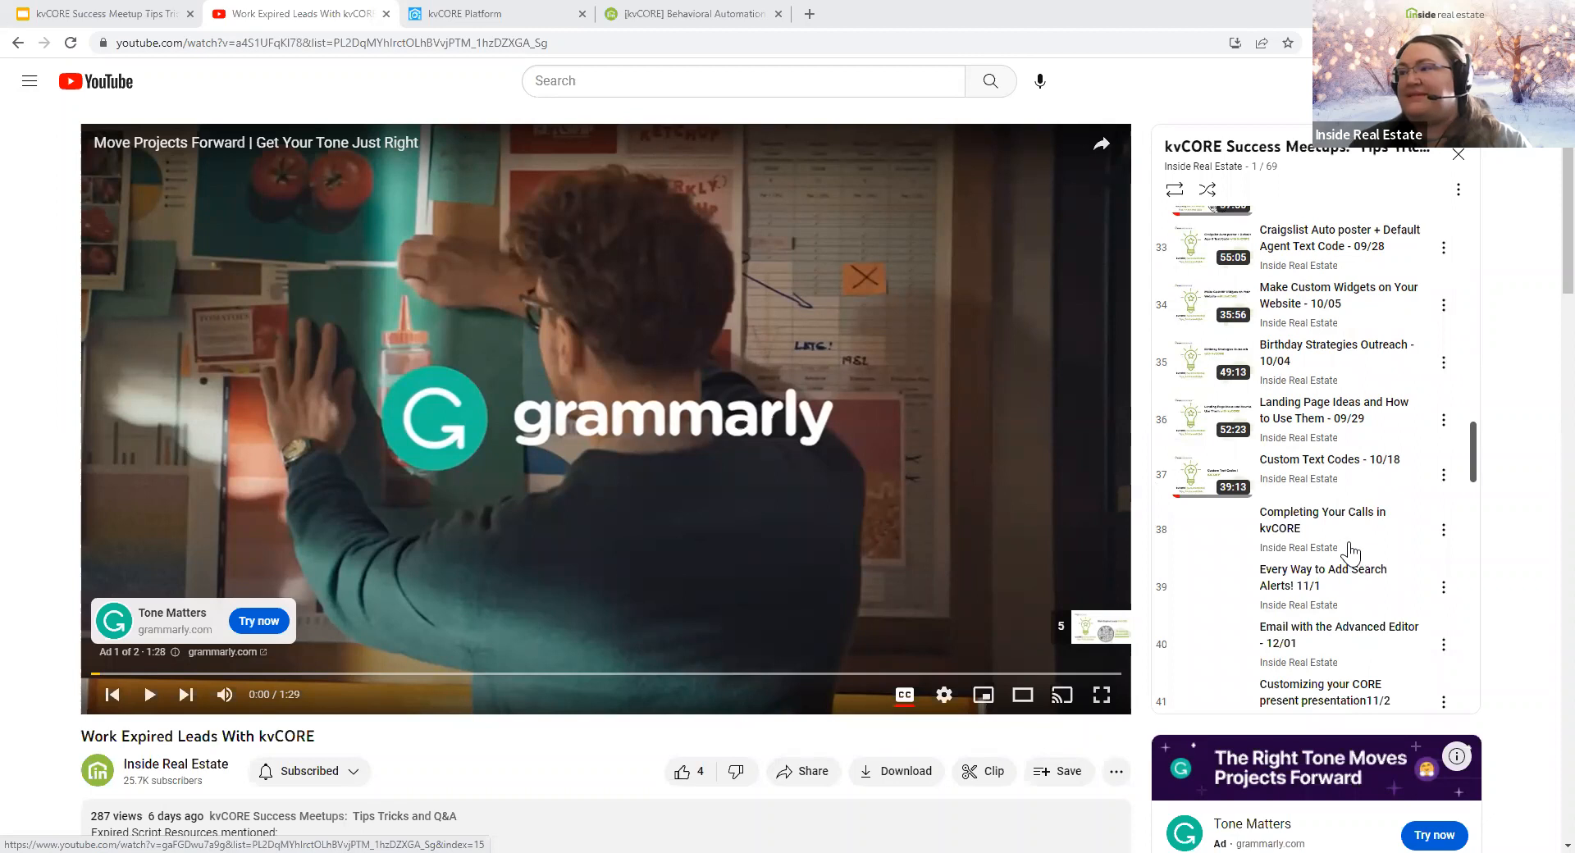
scroll(1349, 551, "up", 12)
scroll(1350, 551, "up", 10)
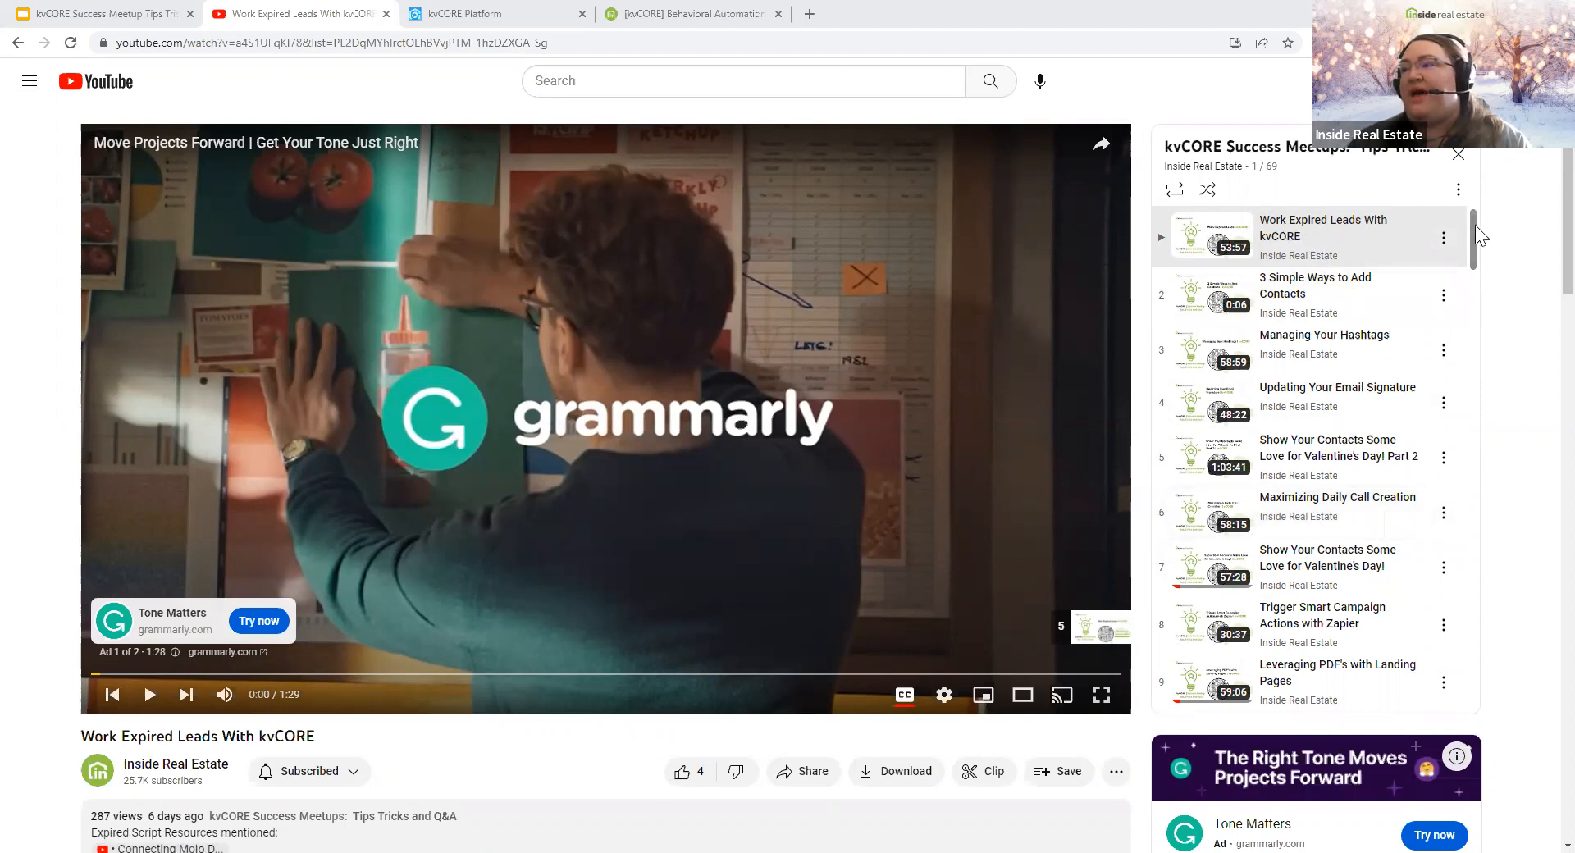
- Find the playlist's Text Lead Landing Pages and Lead CPR sessions and browse on through the older meetup recordings
left_click_drag(1475, 224, 1458, 336)
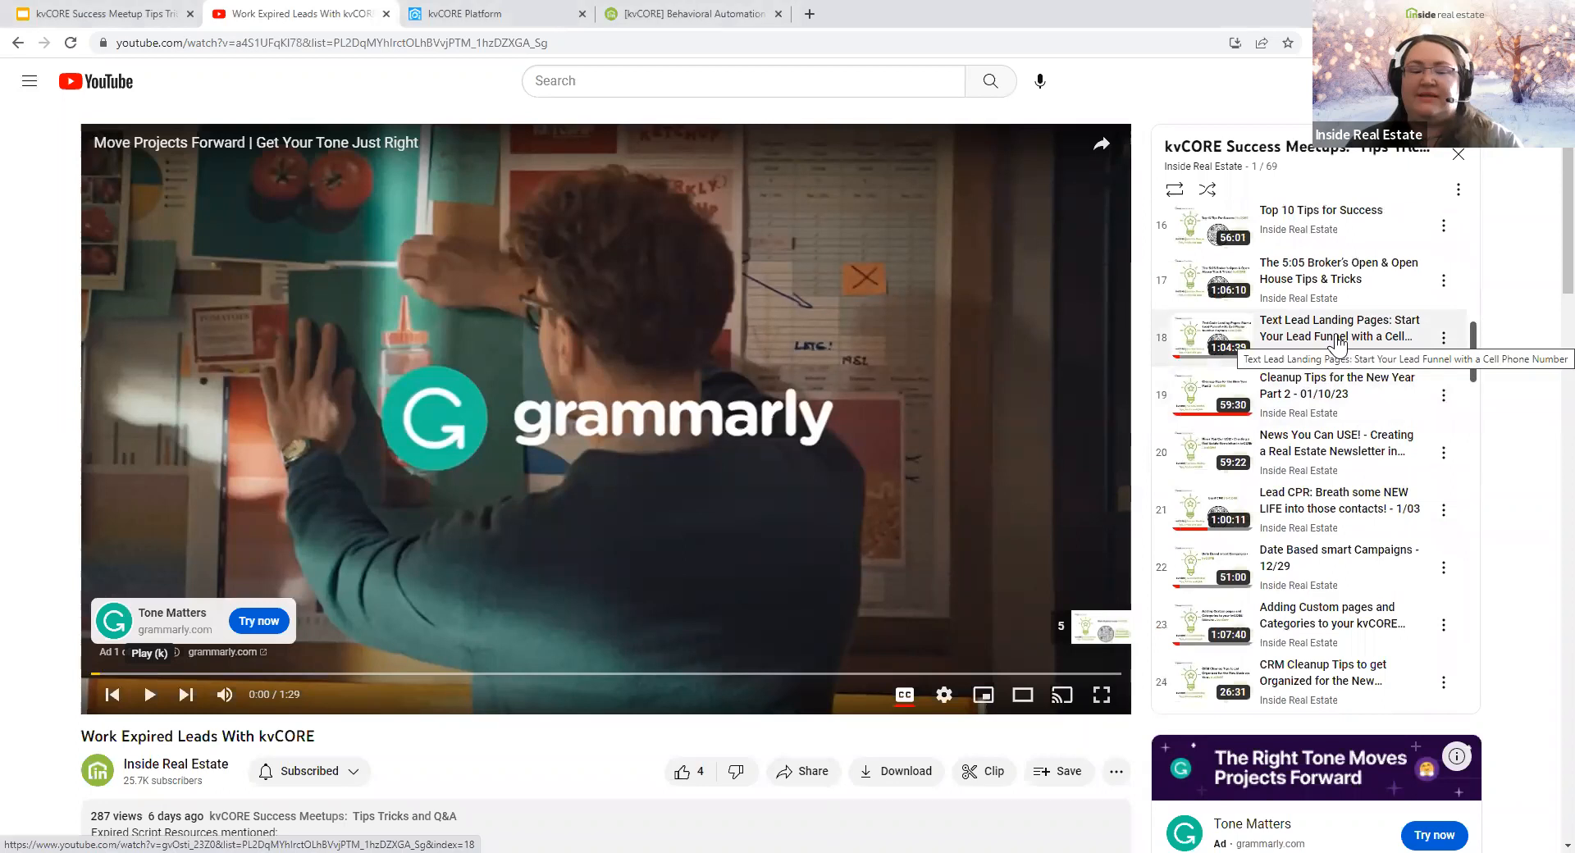
left_click(1308, 324)
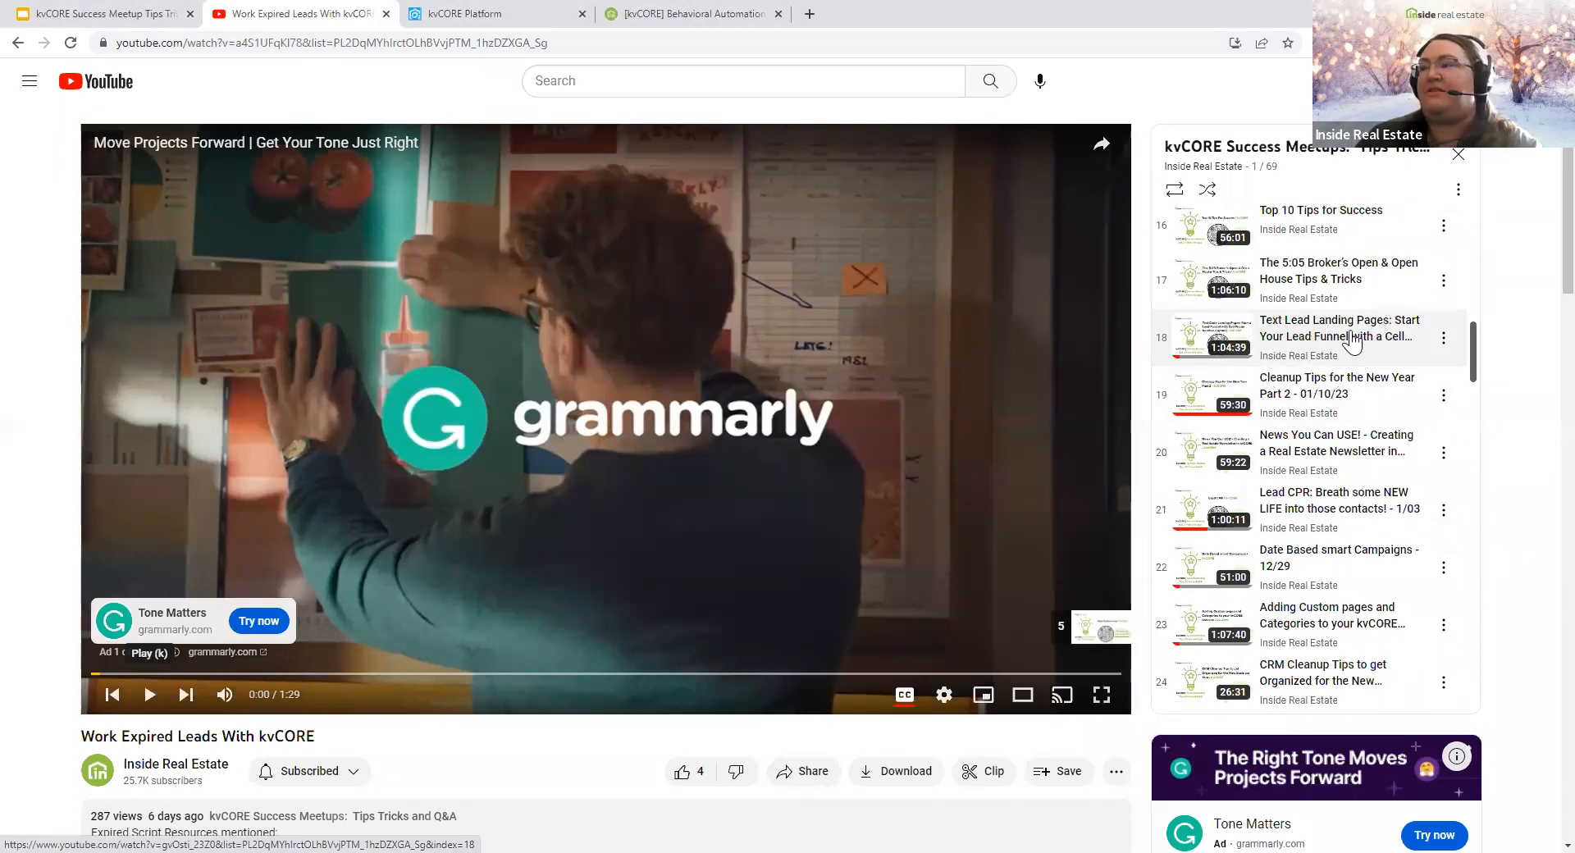
left_click(1335, 338)
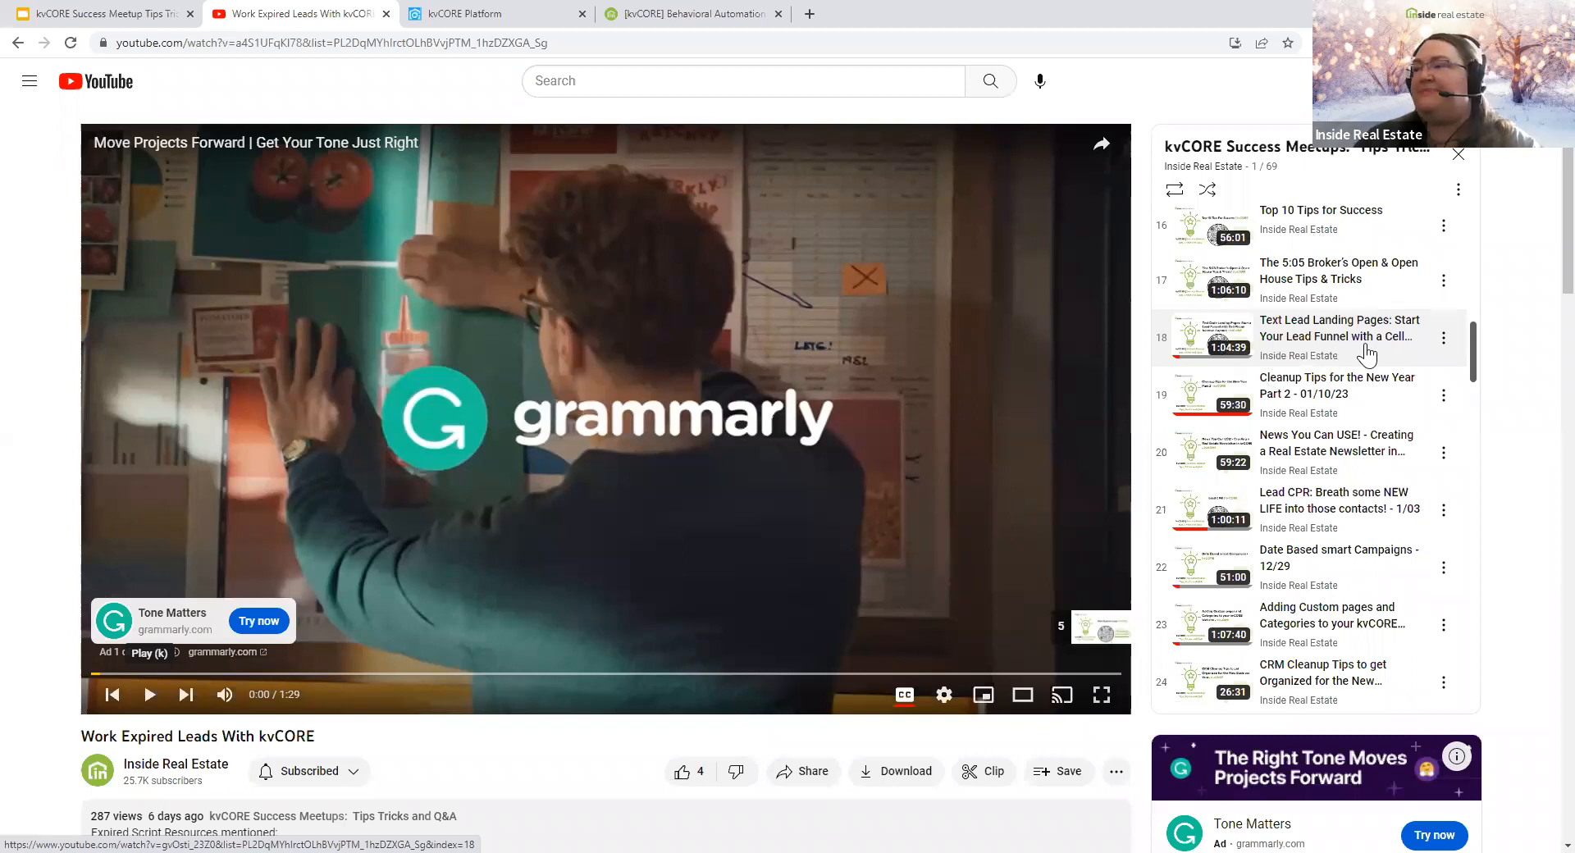
left_click(1338, 517)
key("ctrl")
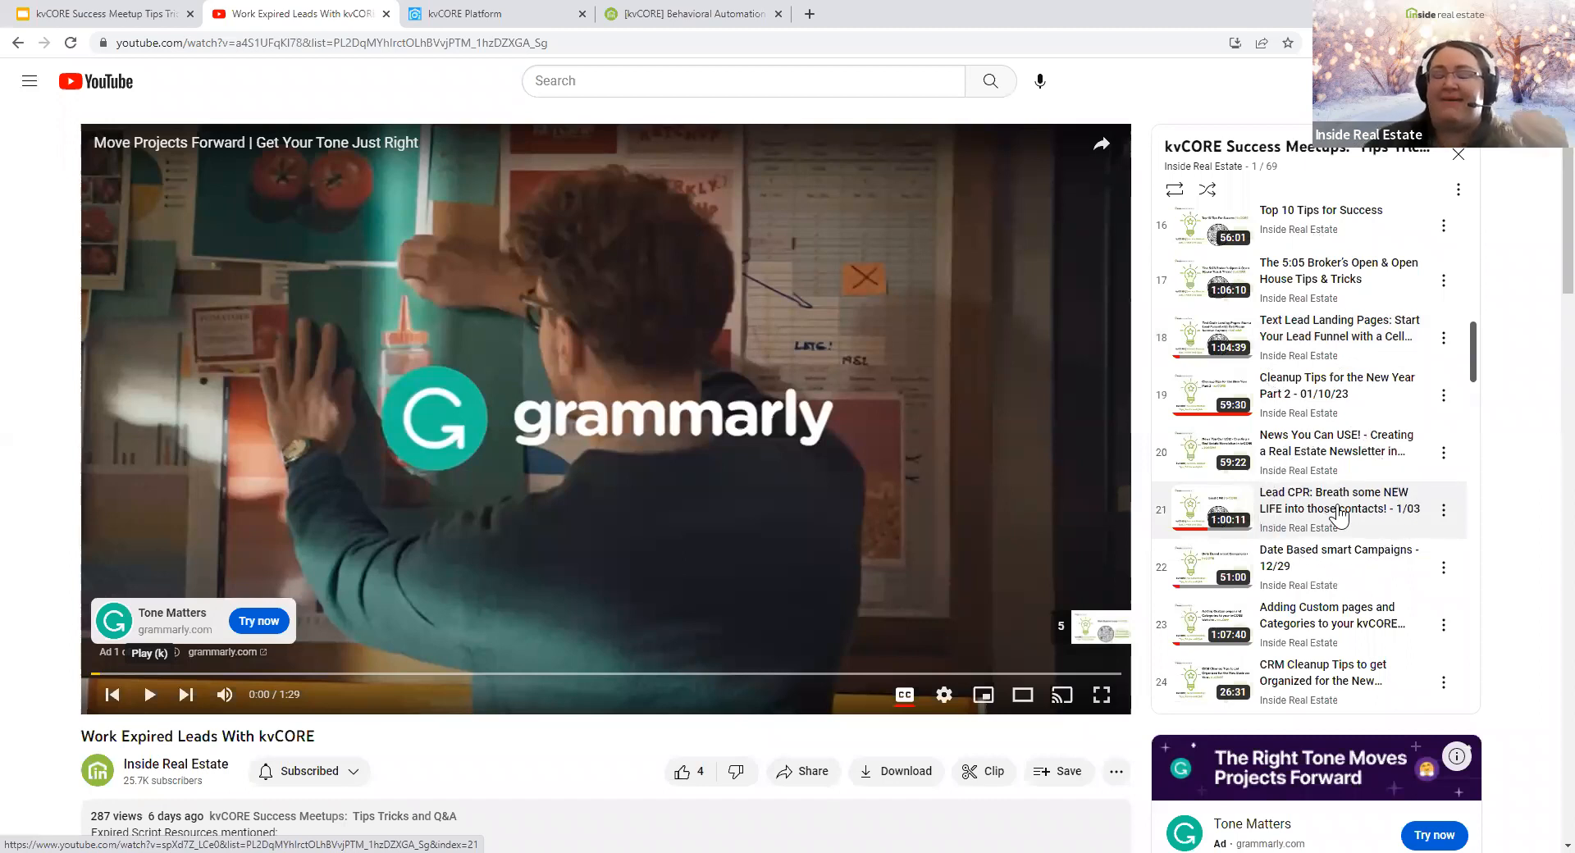
key("ctrl")
key("ctrl")
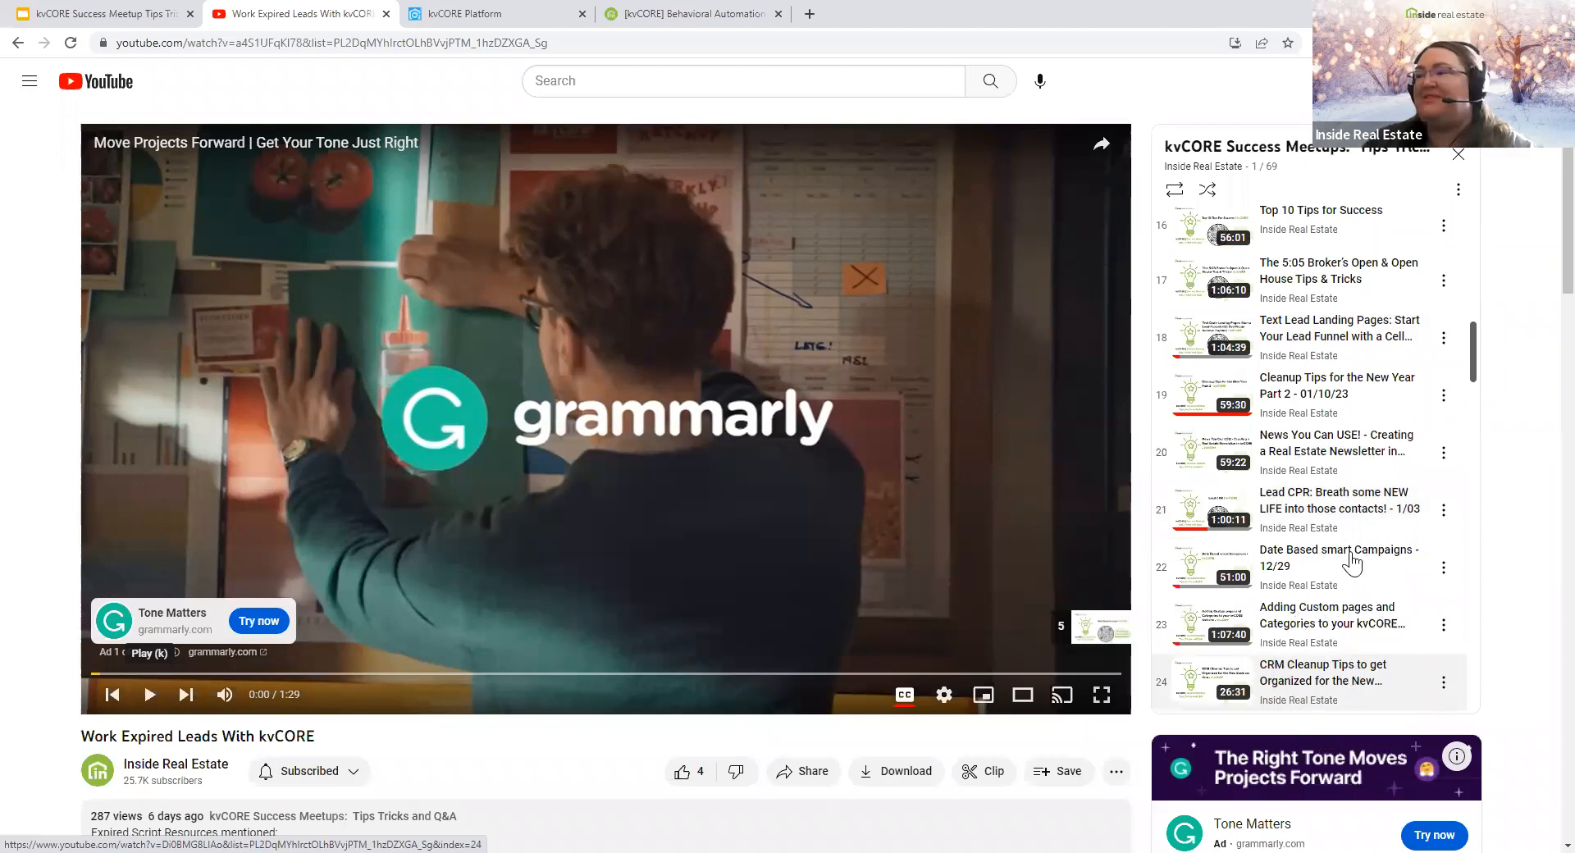
scroll(1352, 564, "down", 13)
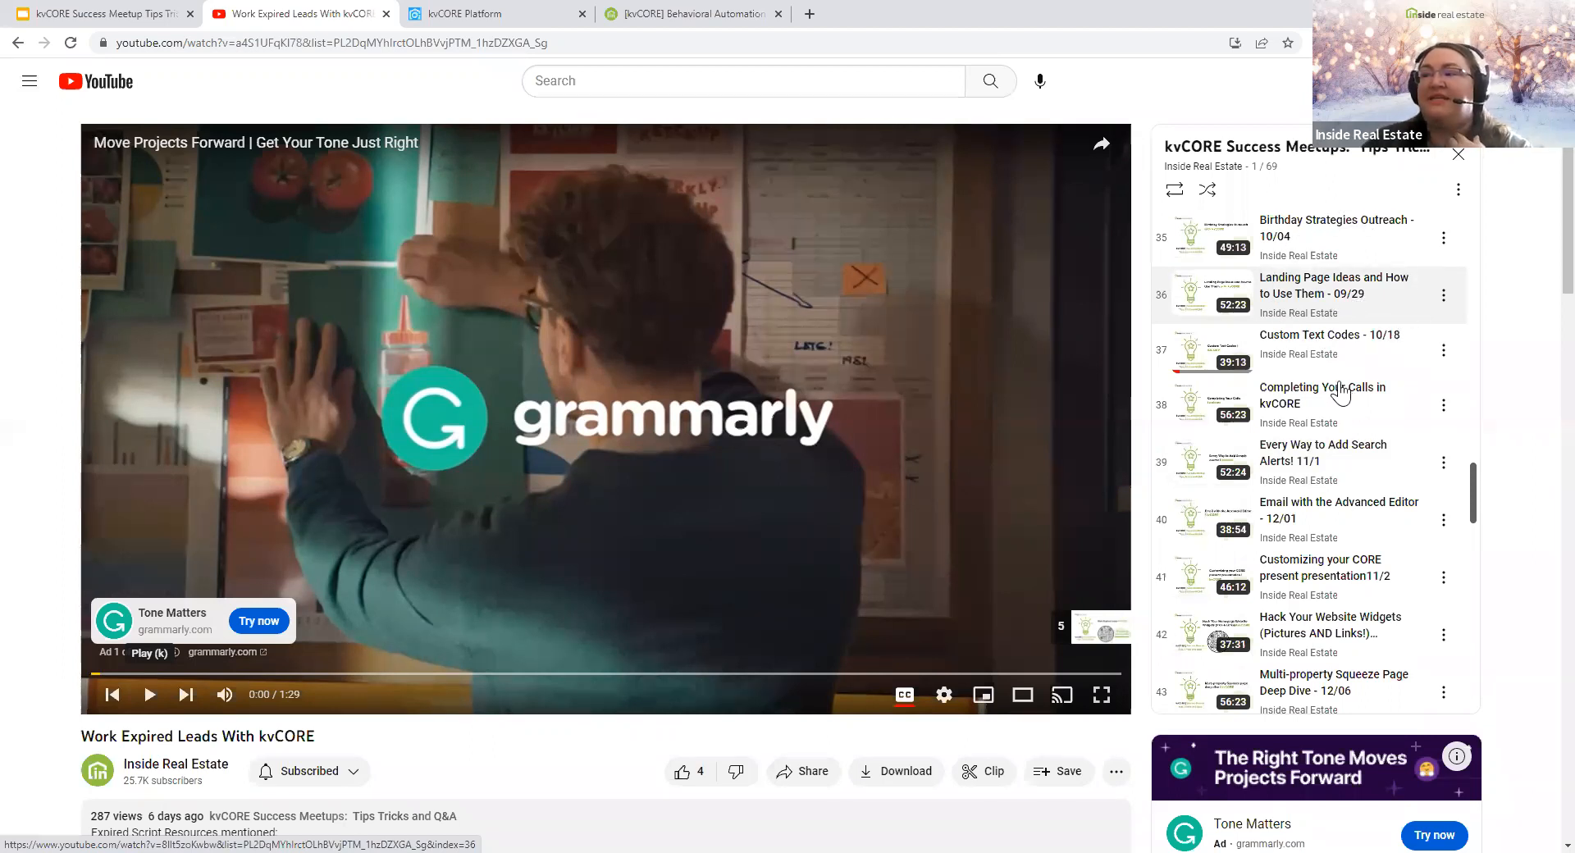
- Return to the Google Slides deck and show the Q&A slide
left_click(97, 15)
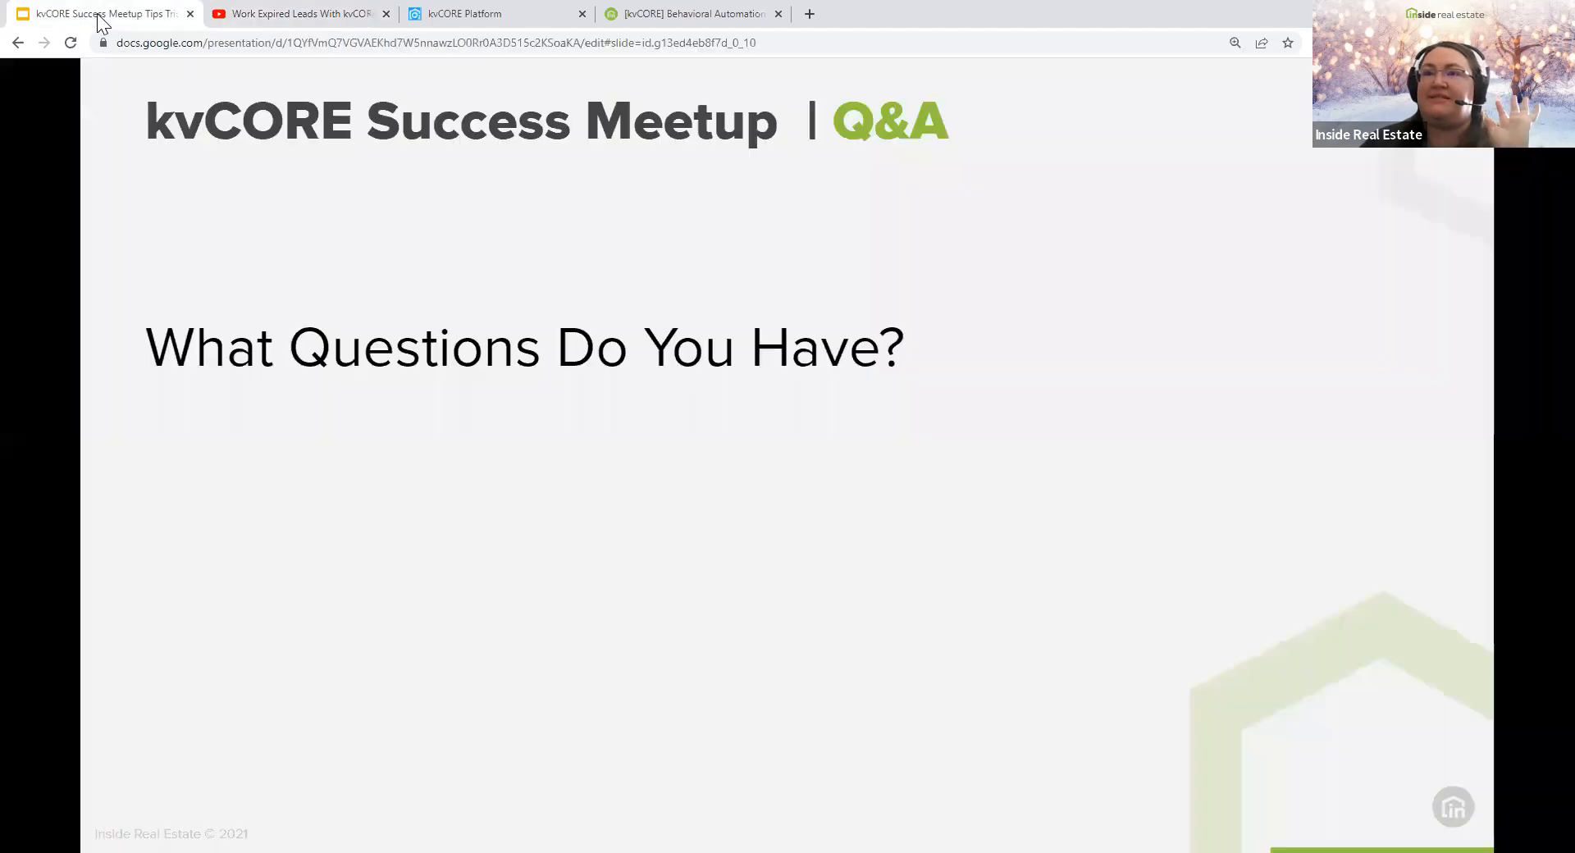
left_click(361, 228)
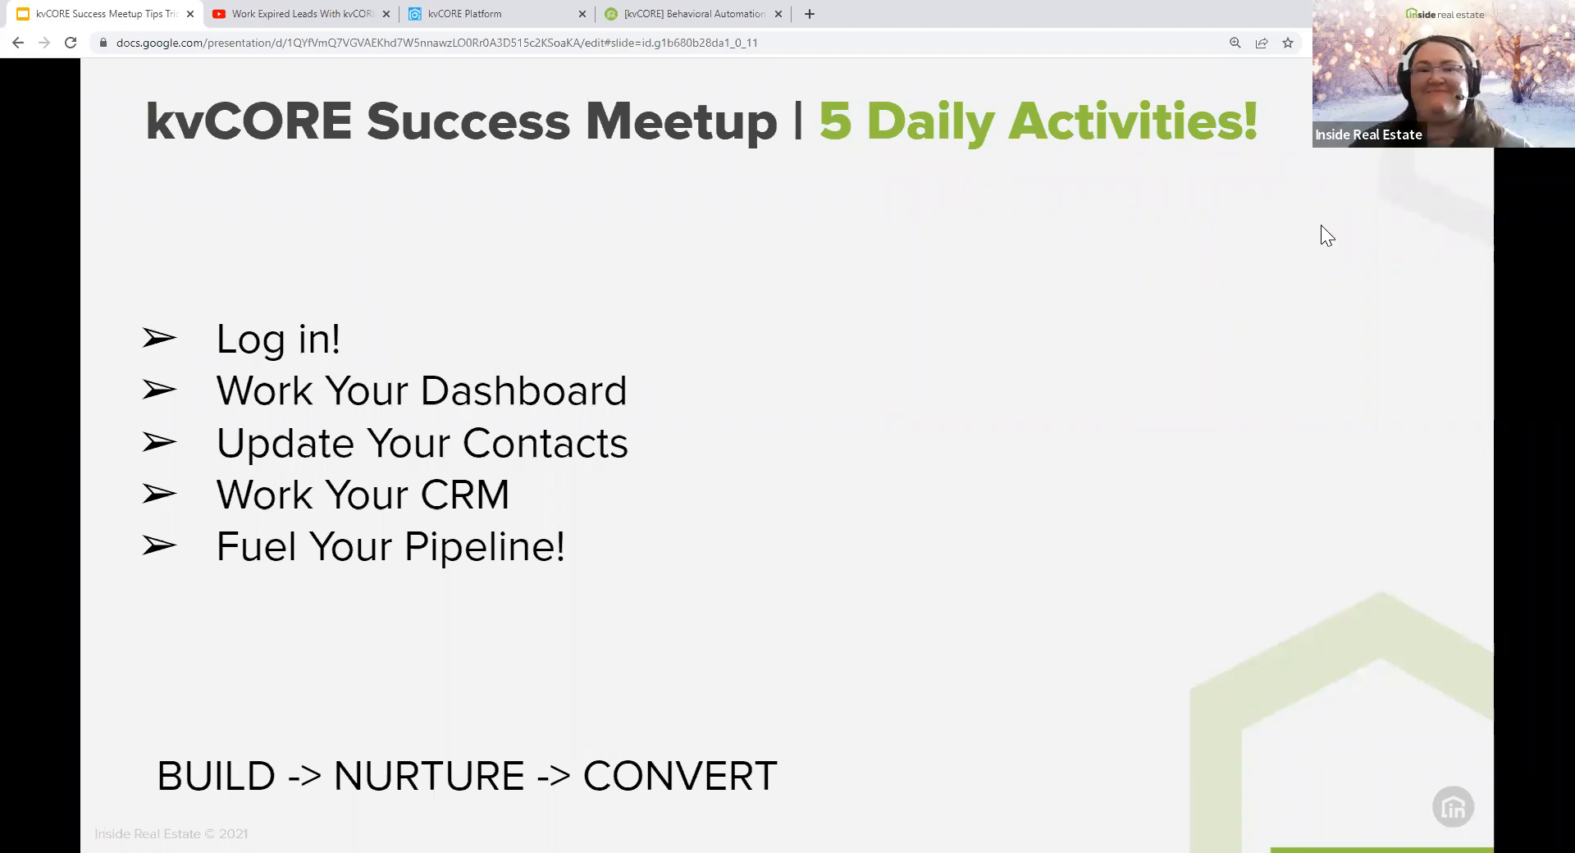
key("Right")
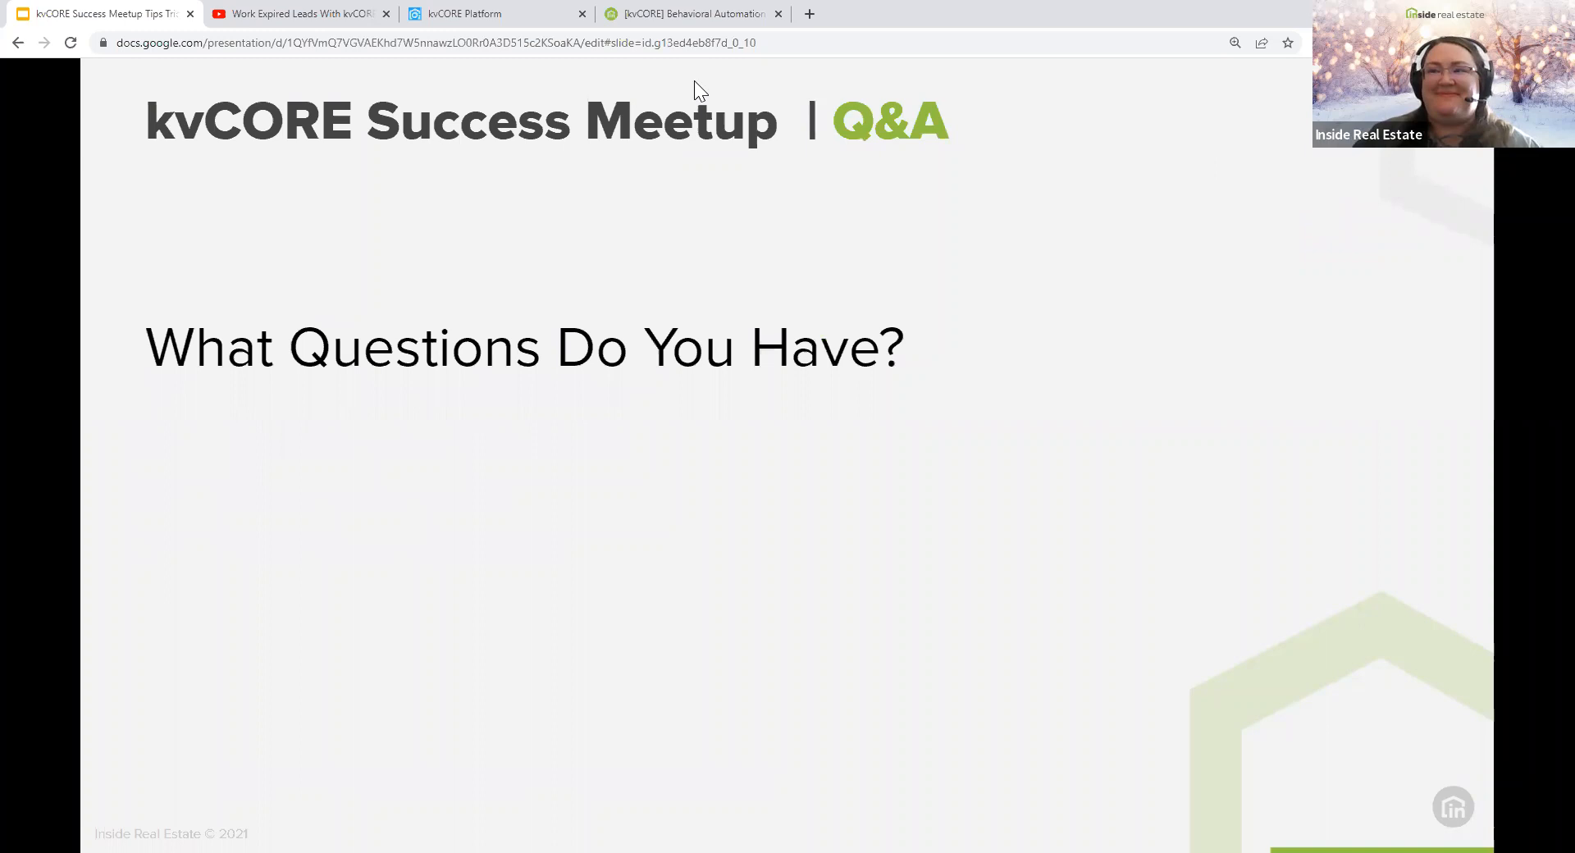
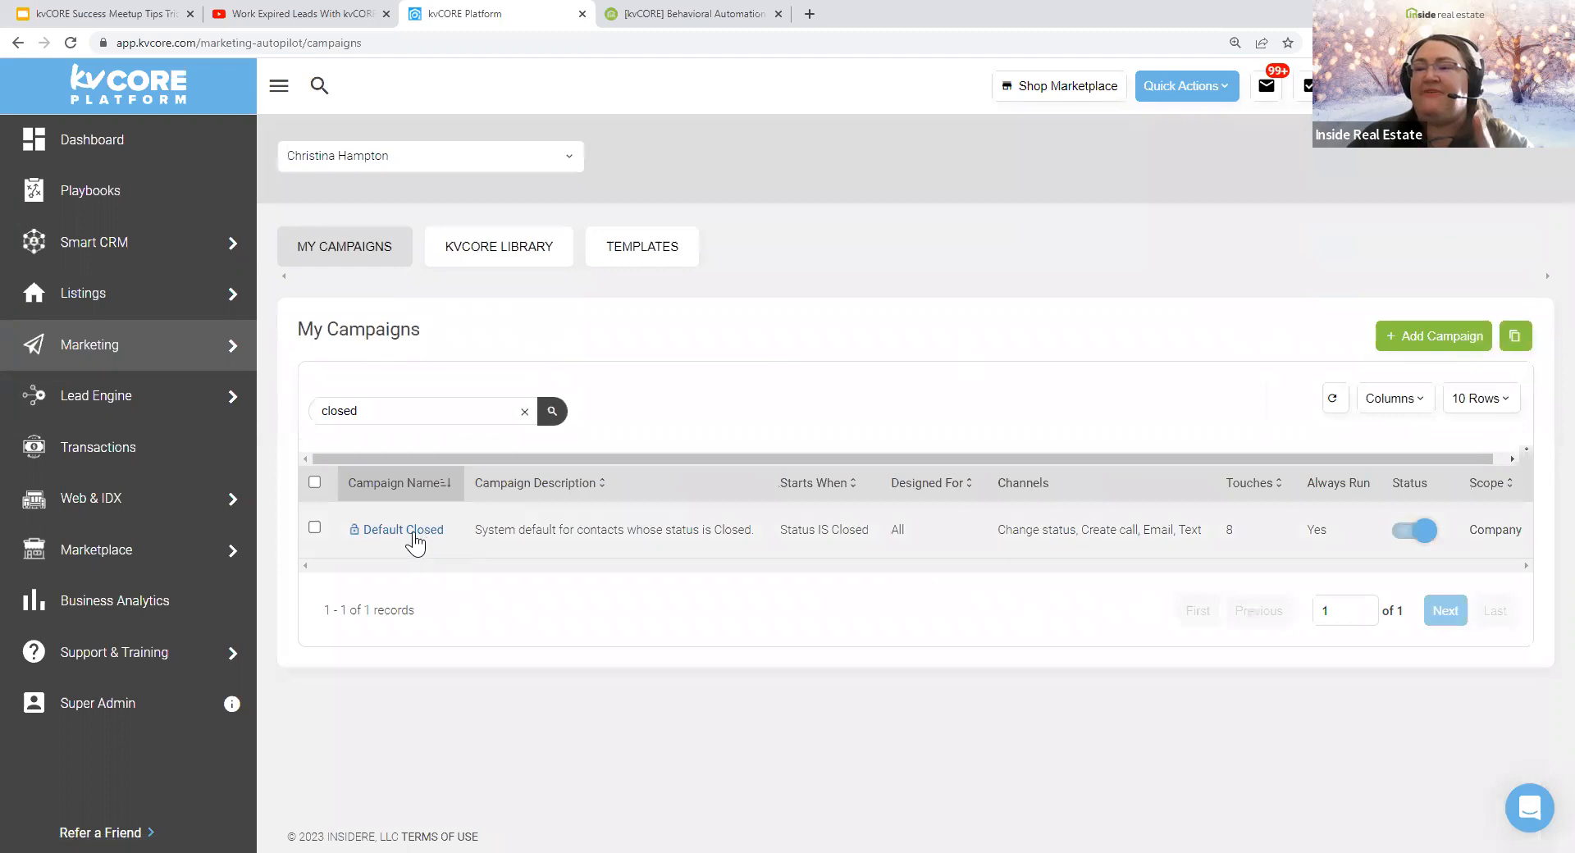
- Turn off the status of the Default Closed campaign in My Campaigns and confirm the change
left_click(413, 535)
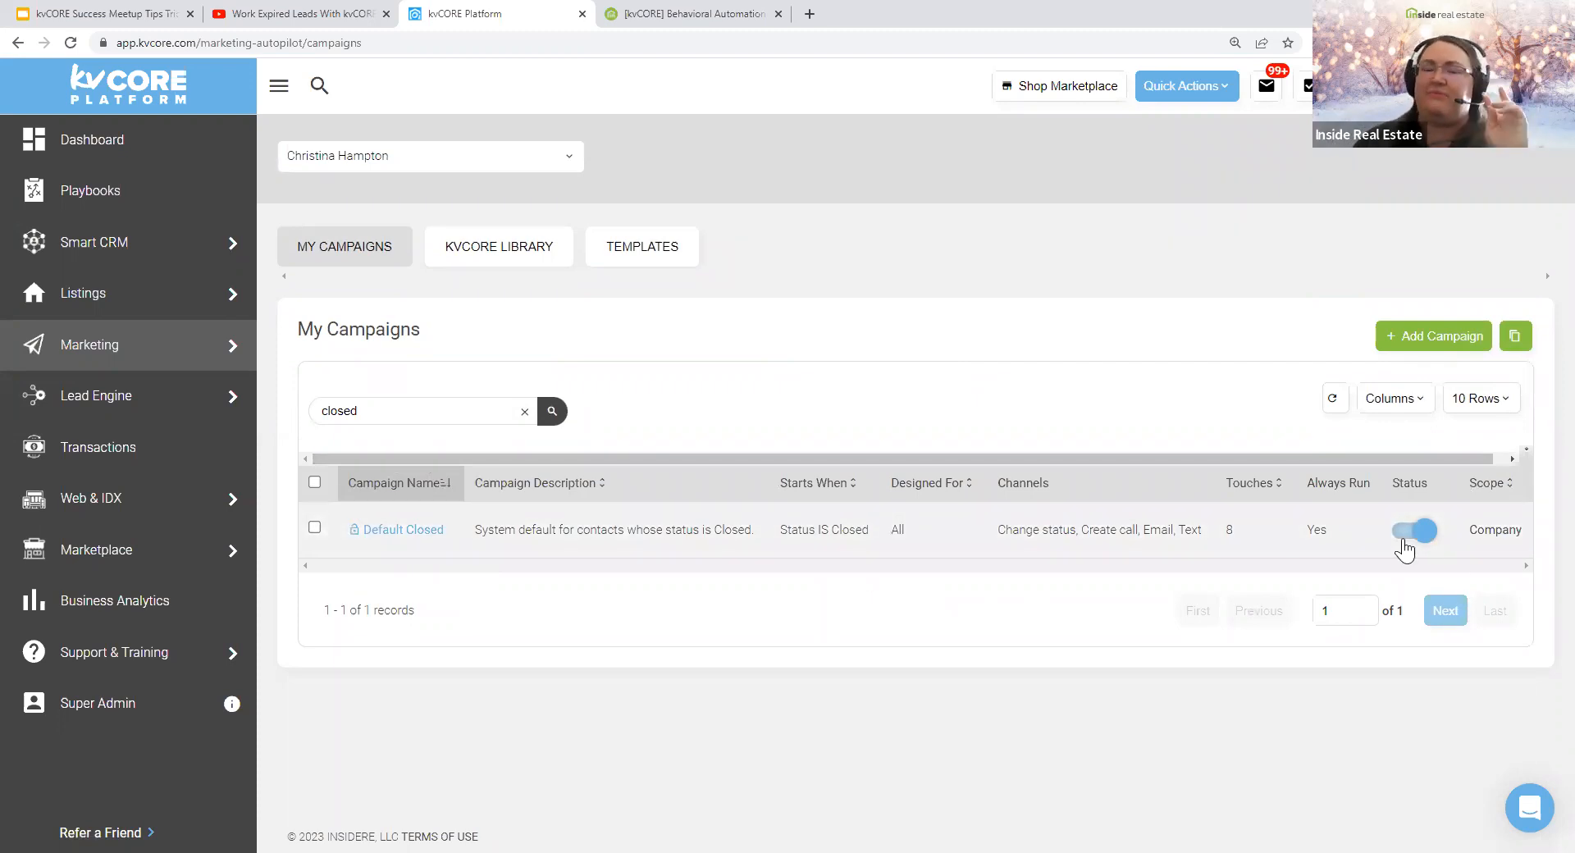
double_click(1409, 482)
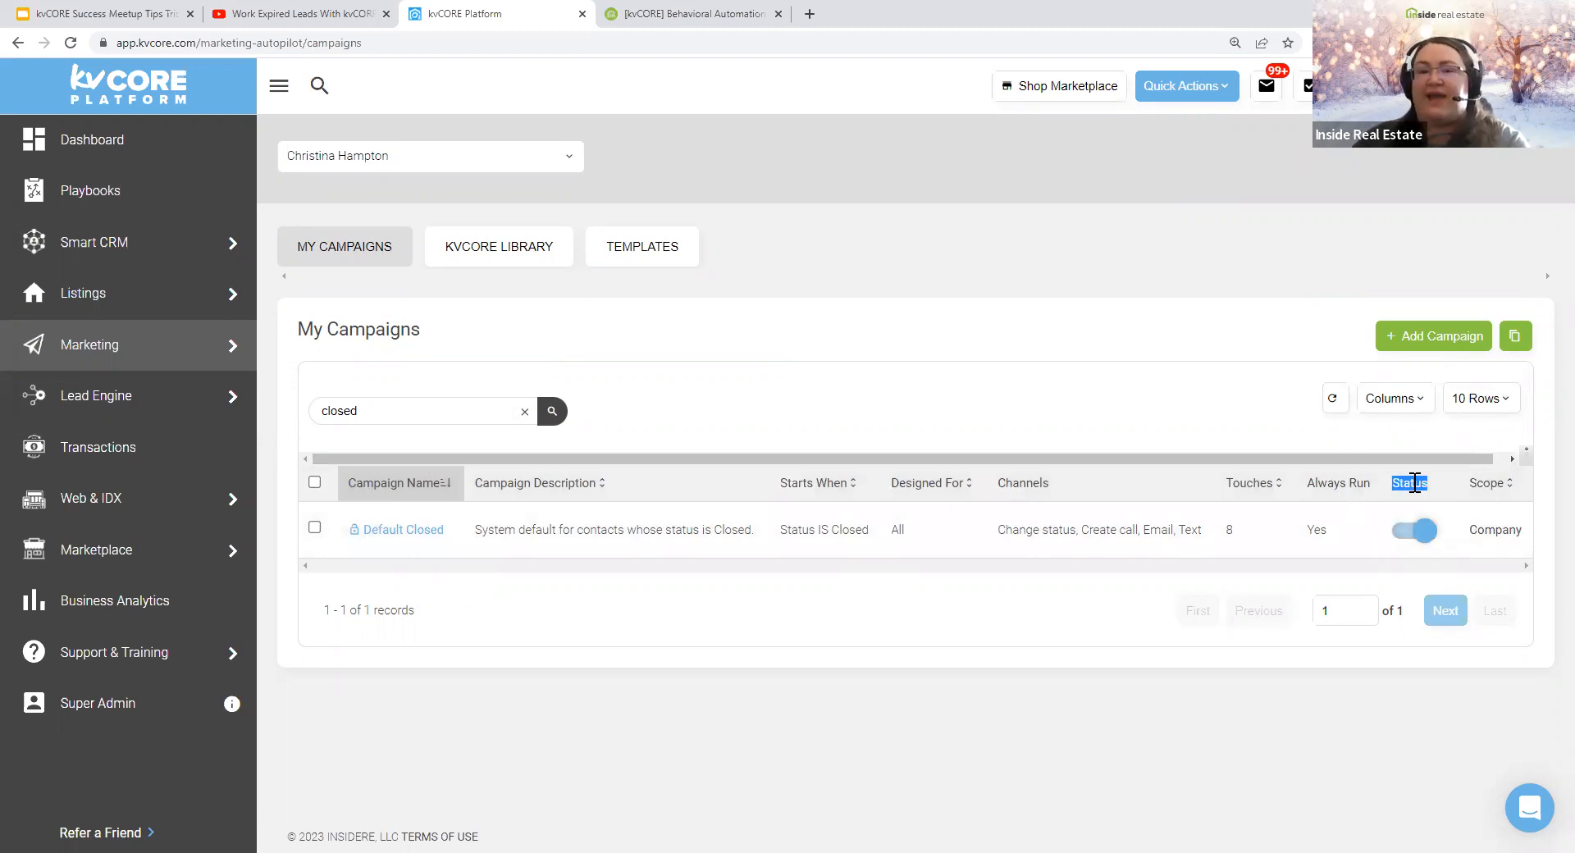
left_click(1418, 529)
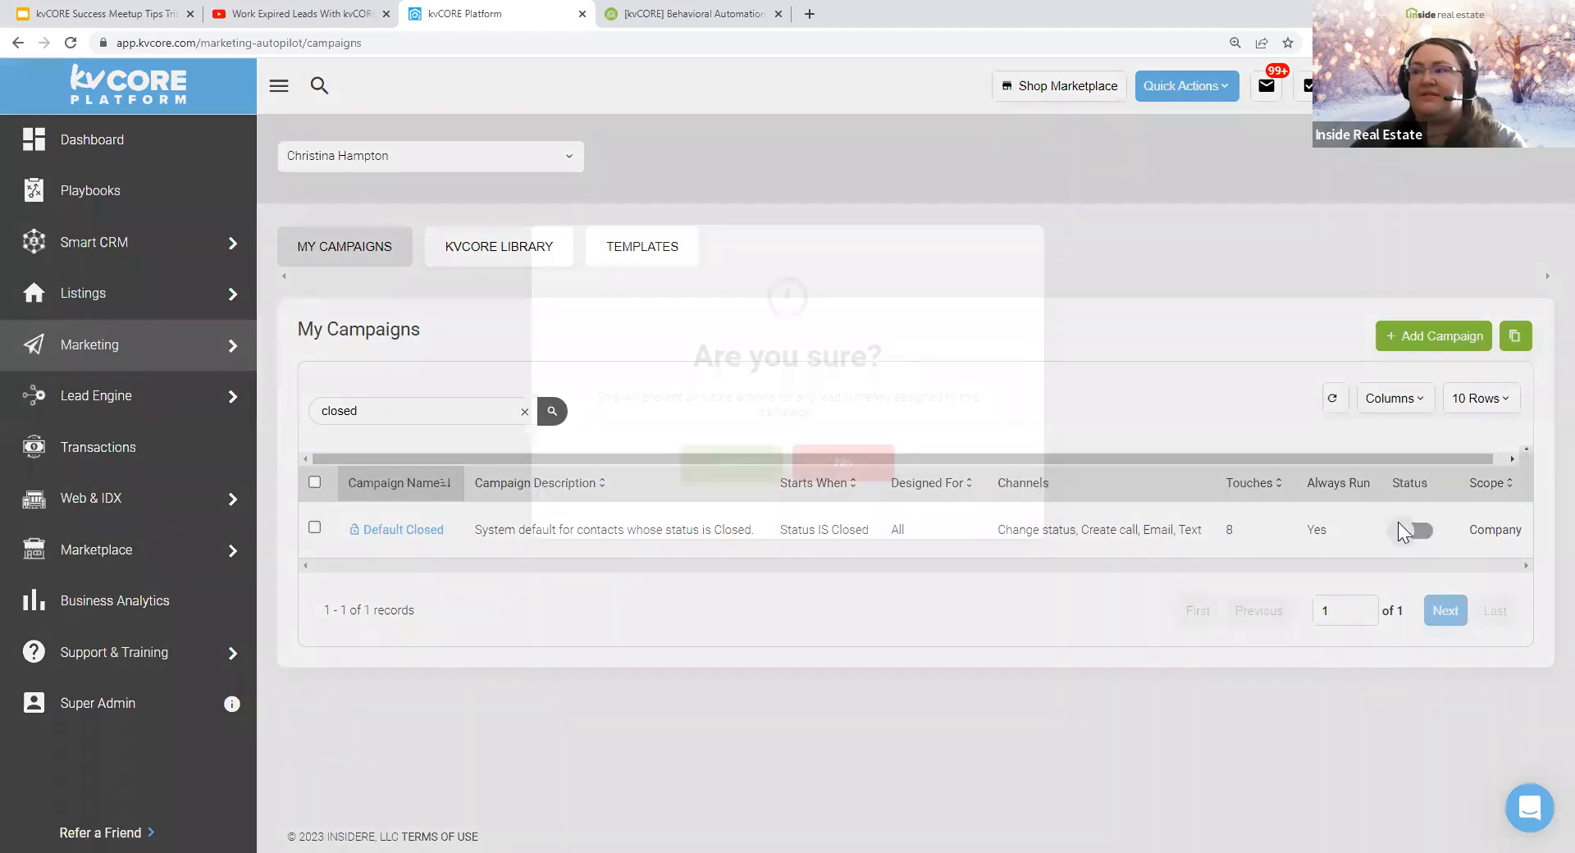
left_click(746, 465)
left_click(1407, 533)
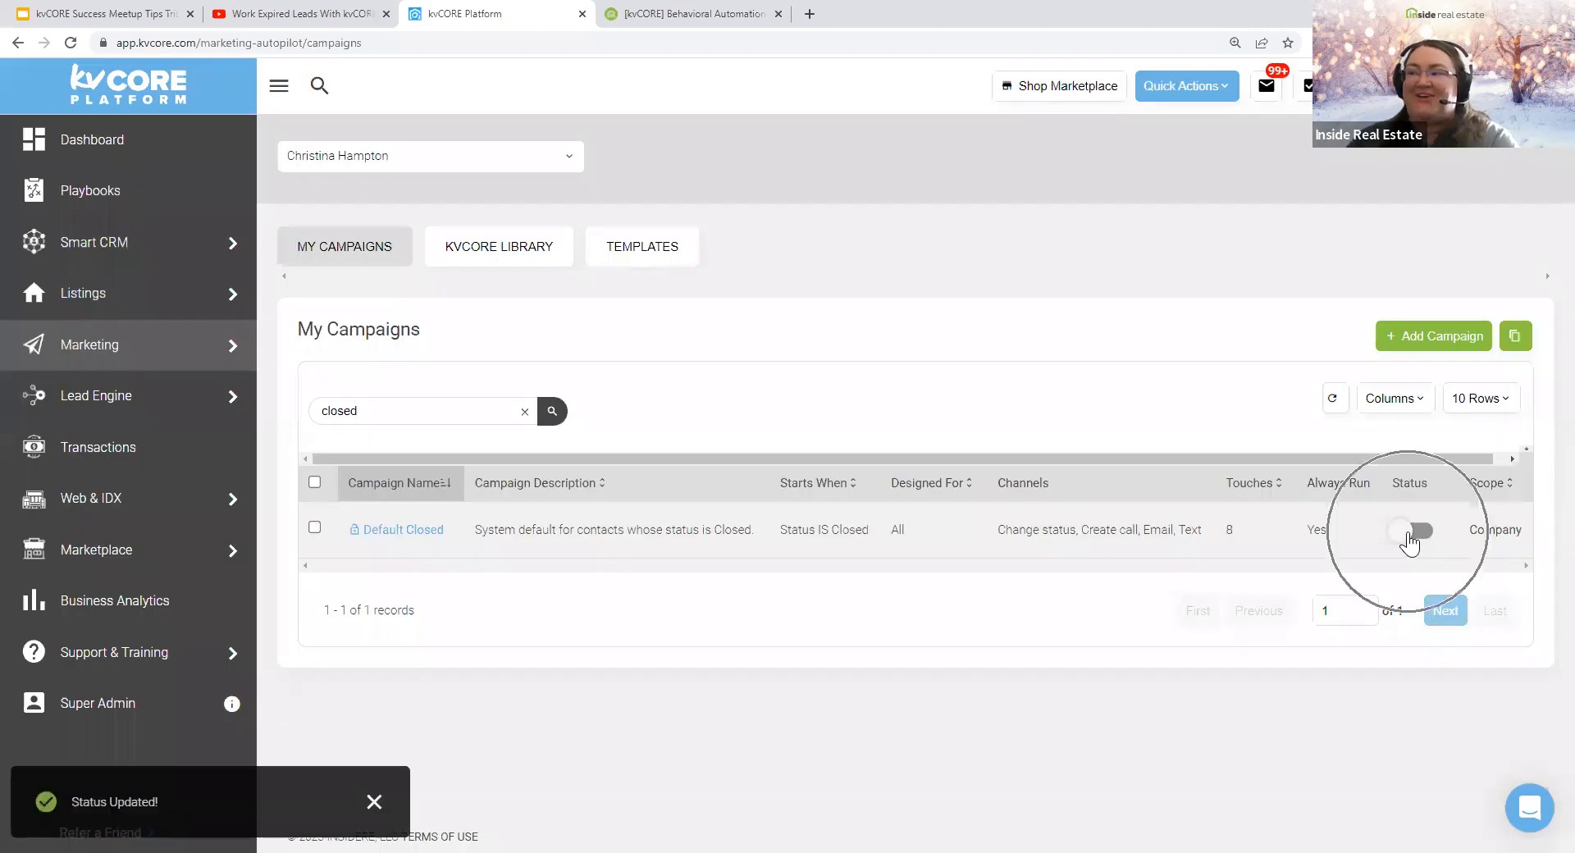
left_click(1408, 533)
left_click(1407, 533)
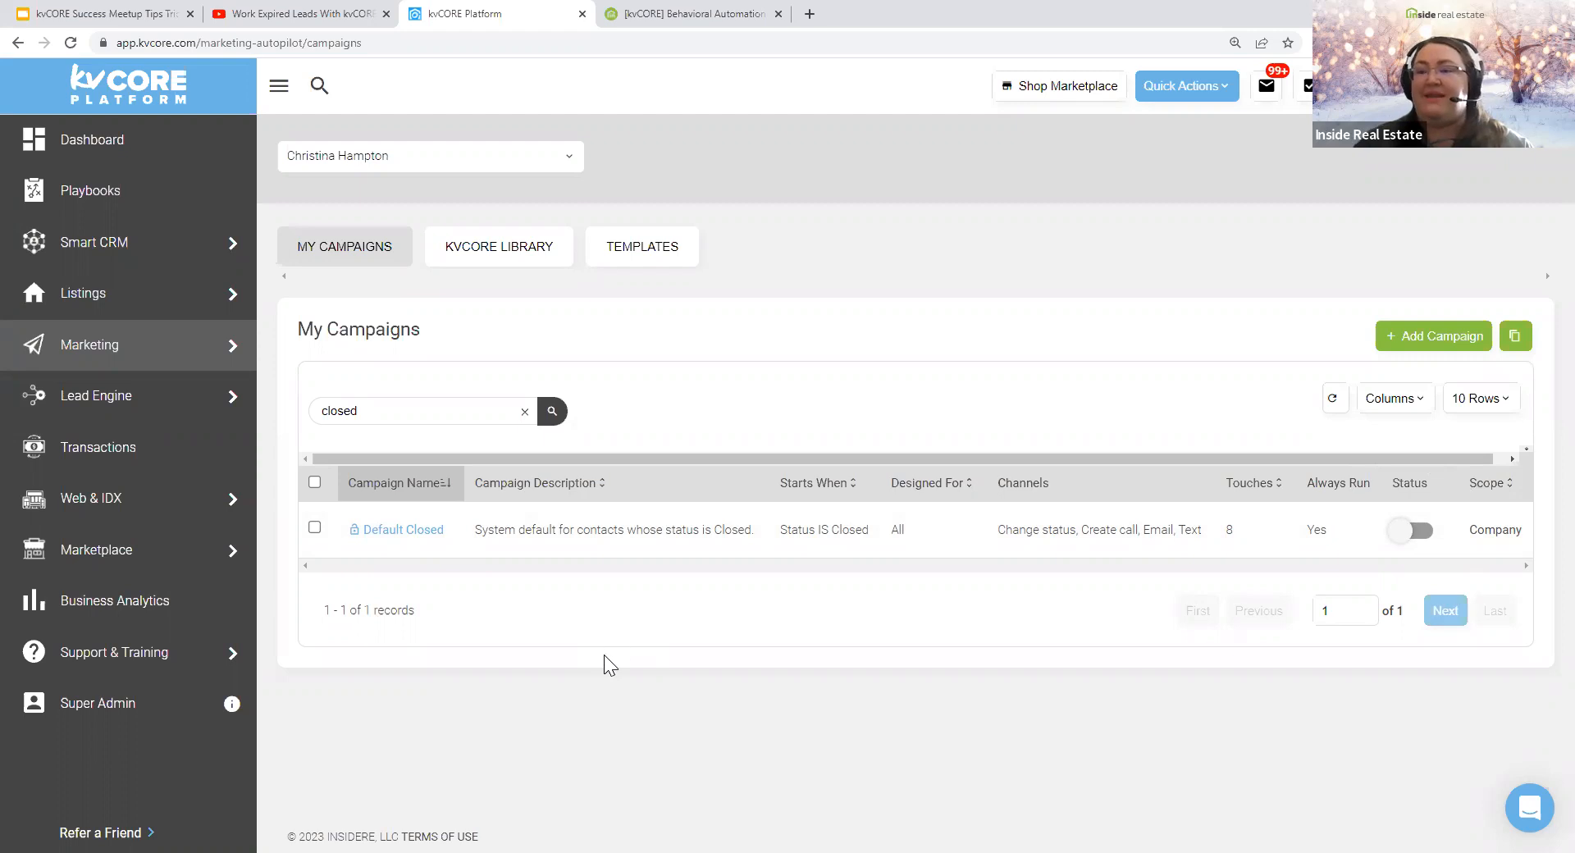
- Turn the Default Closed campaign's status back on and confirm that its future actions may run
left_click_drag(297, 332, 451, 340)
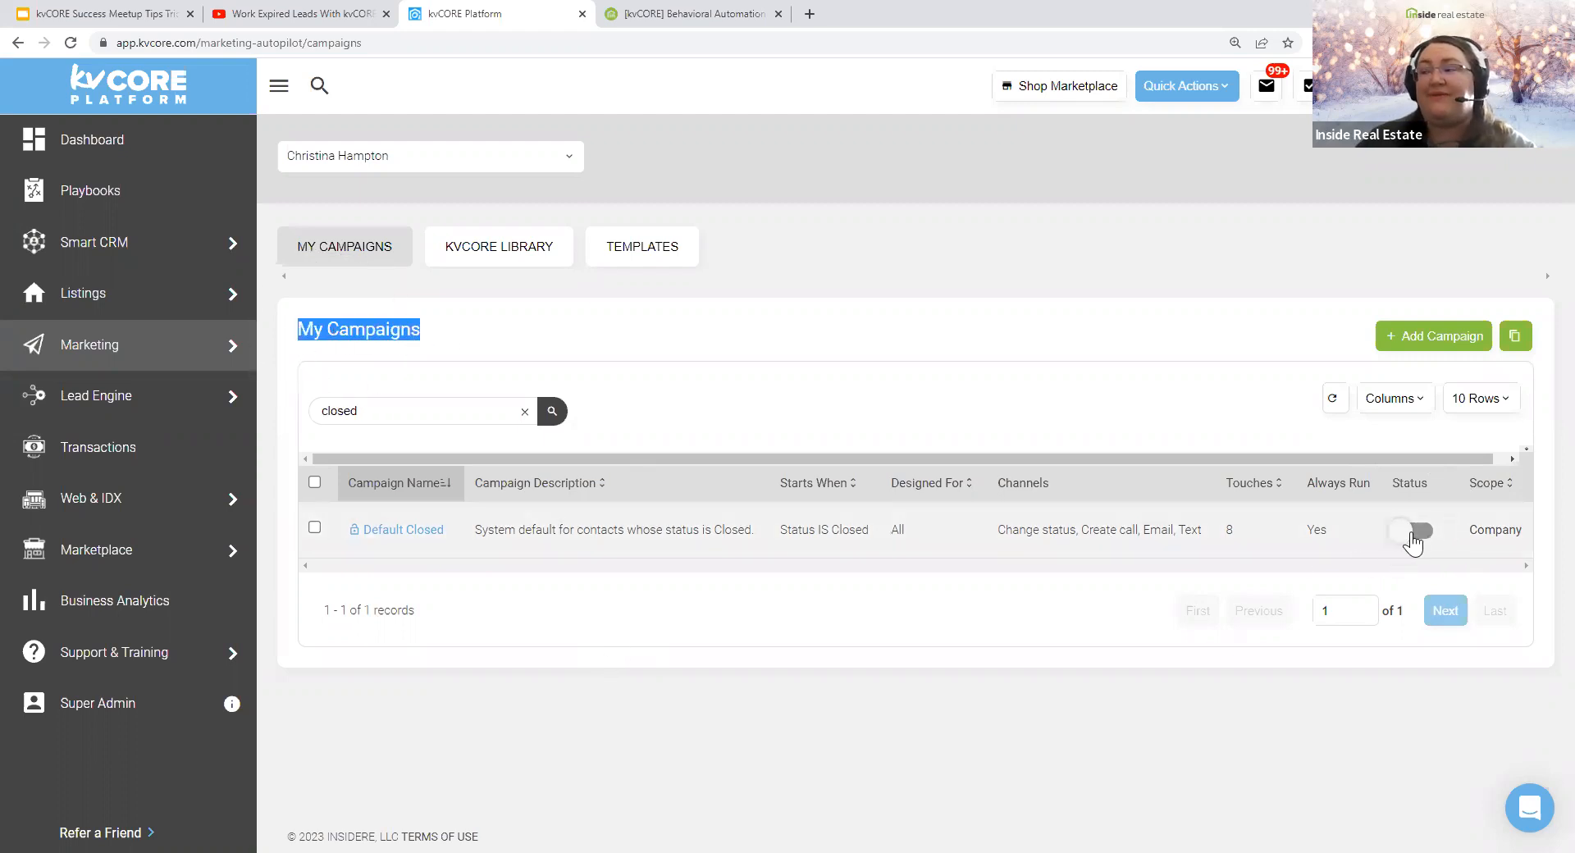
key("ctrl")
key("ctrl")
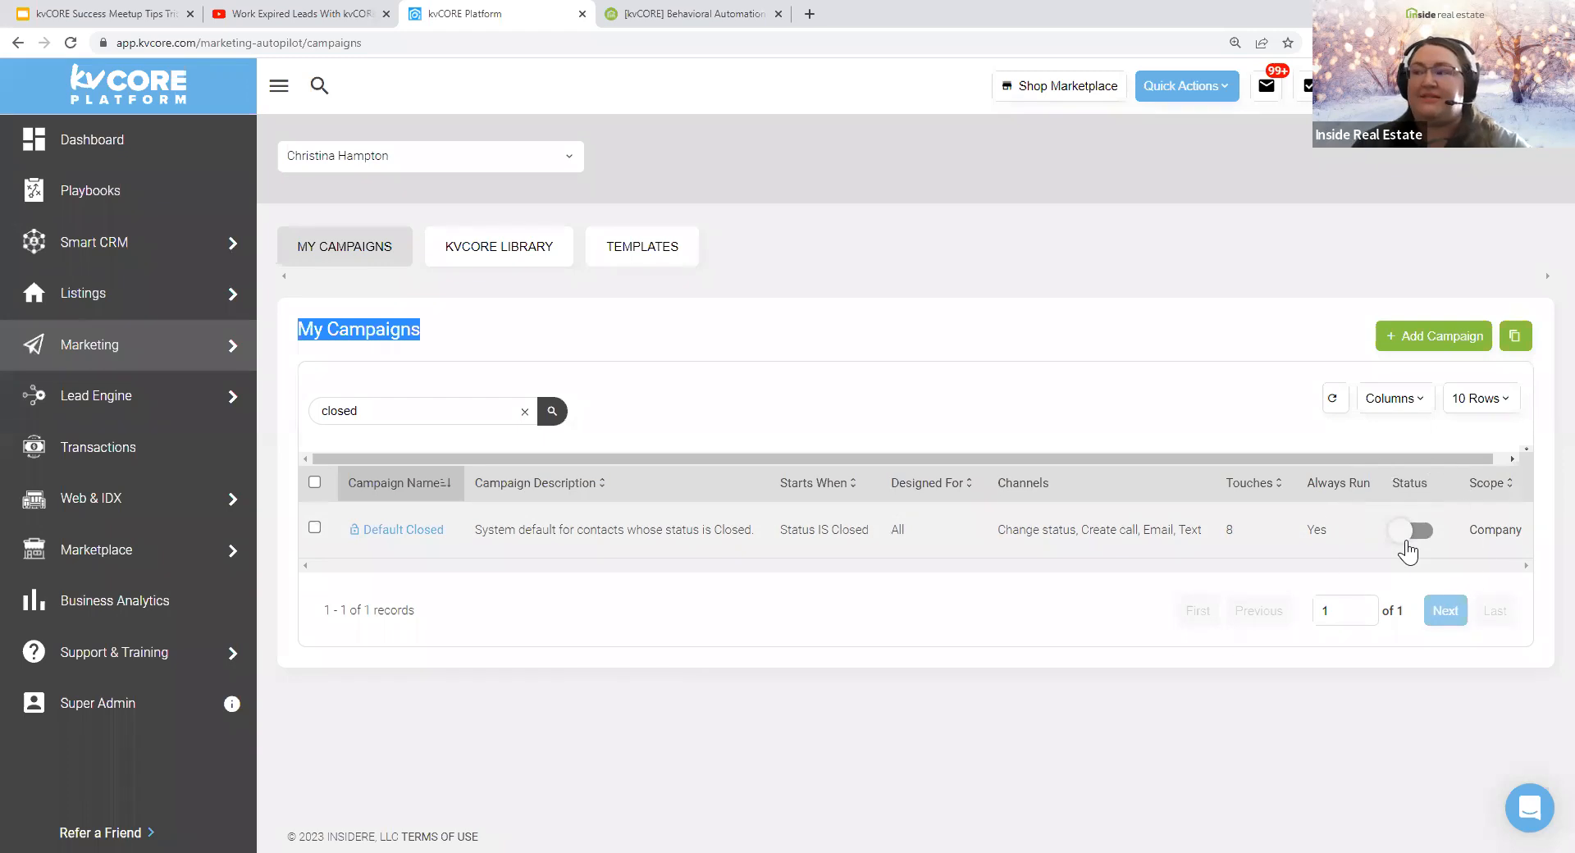
left_click(1406, 534)
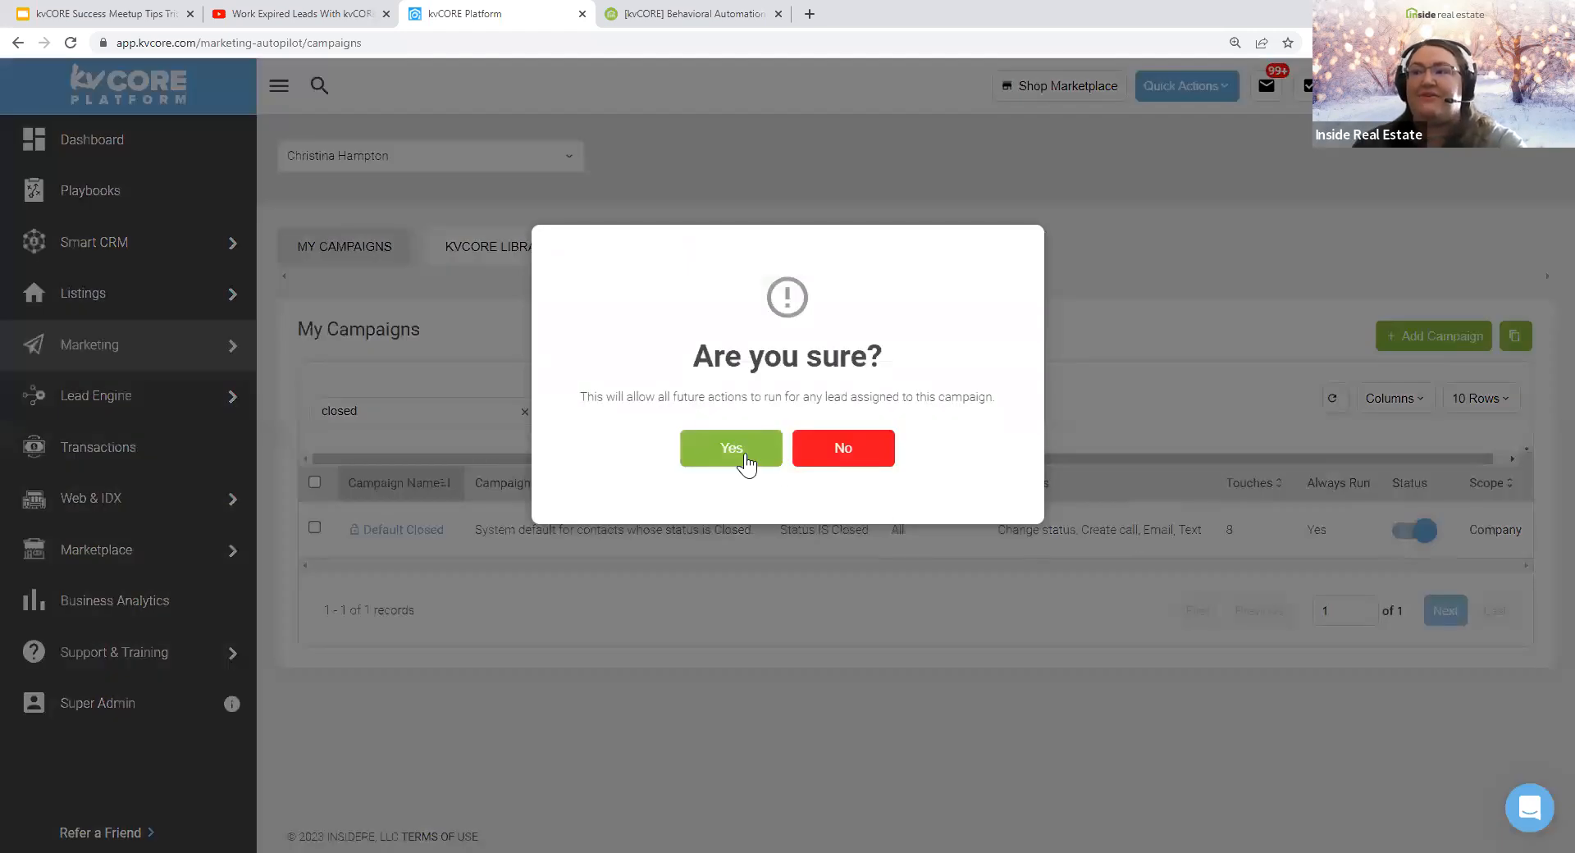
left_click(745, 456)
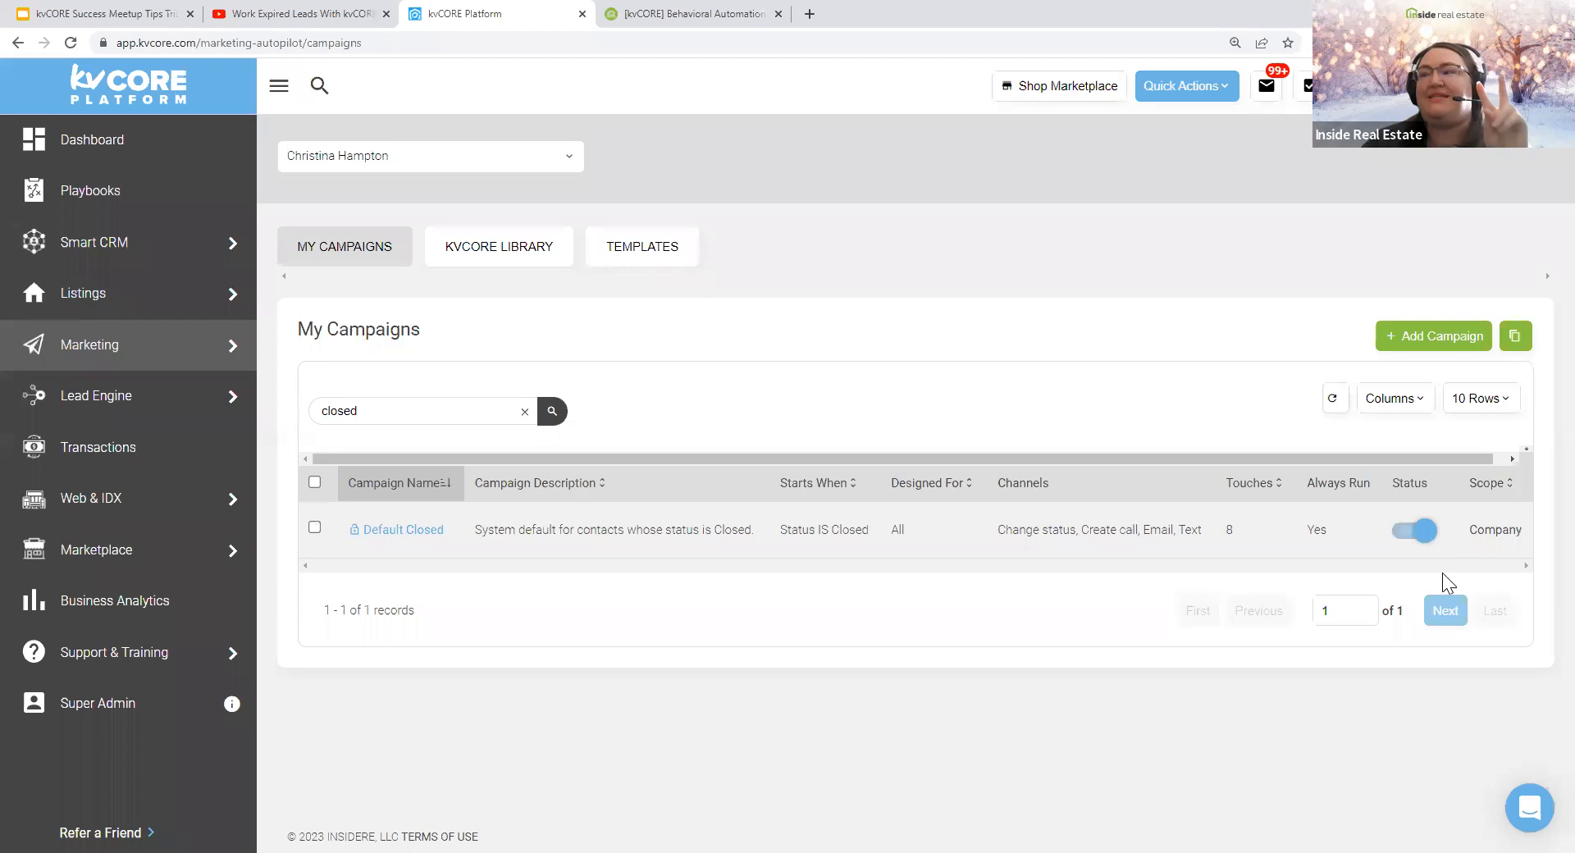
- Check the Default Closed campaign's scope, open the campaign, and review its full schedule of campaign actions
double_click(1501, 531)
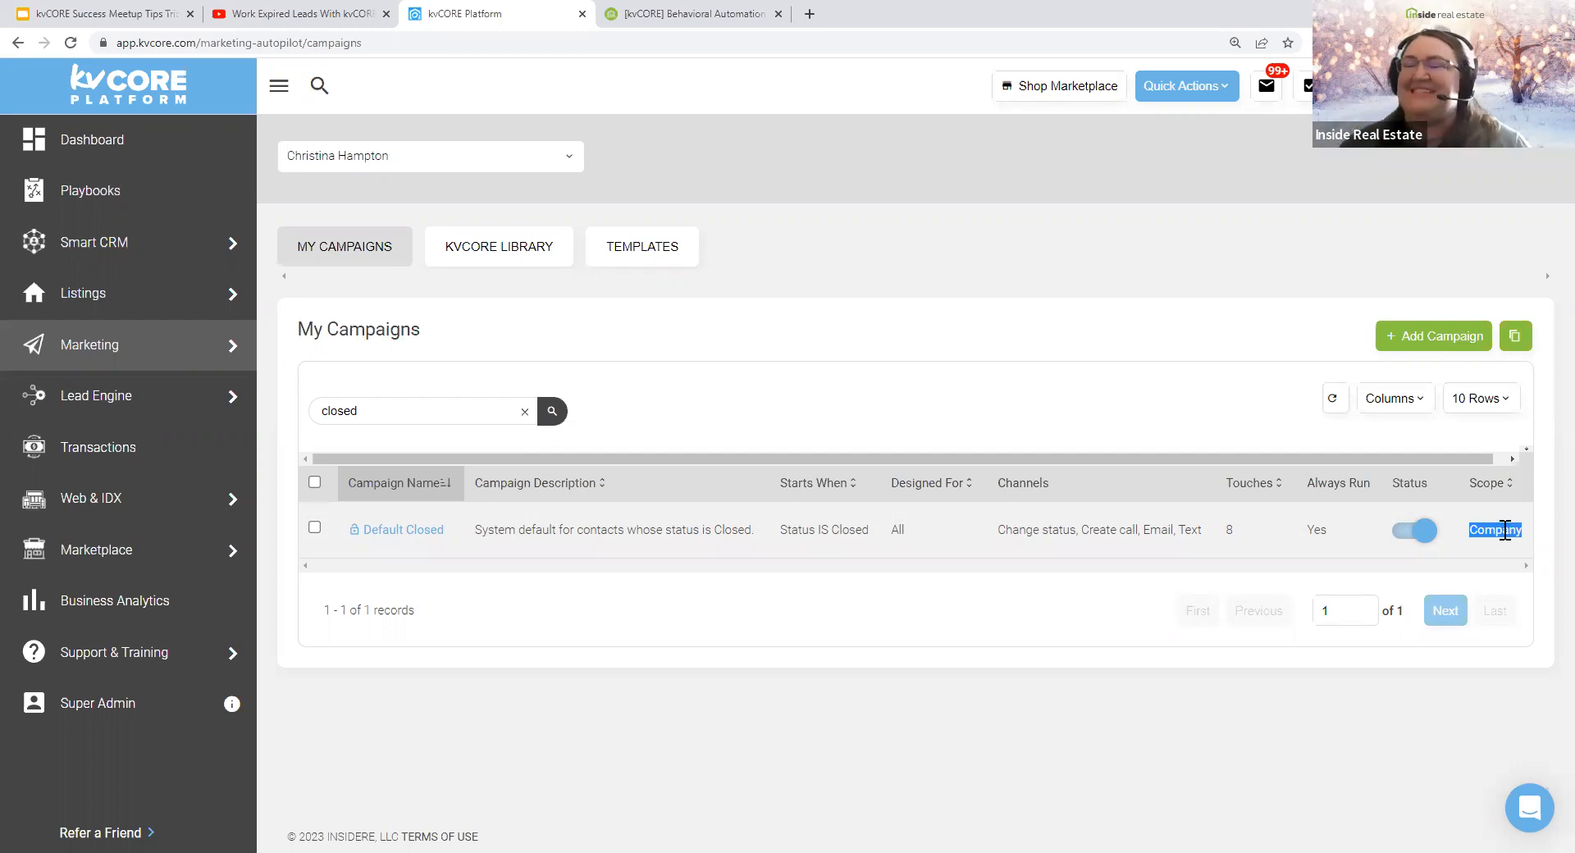
left_click(400, 533)
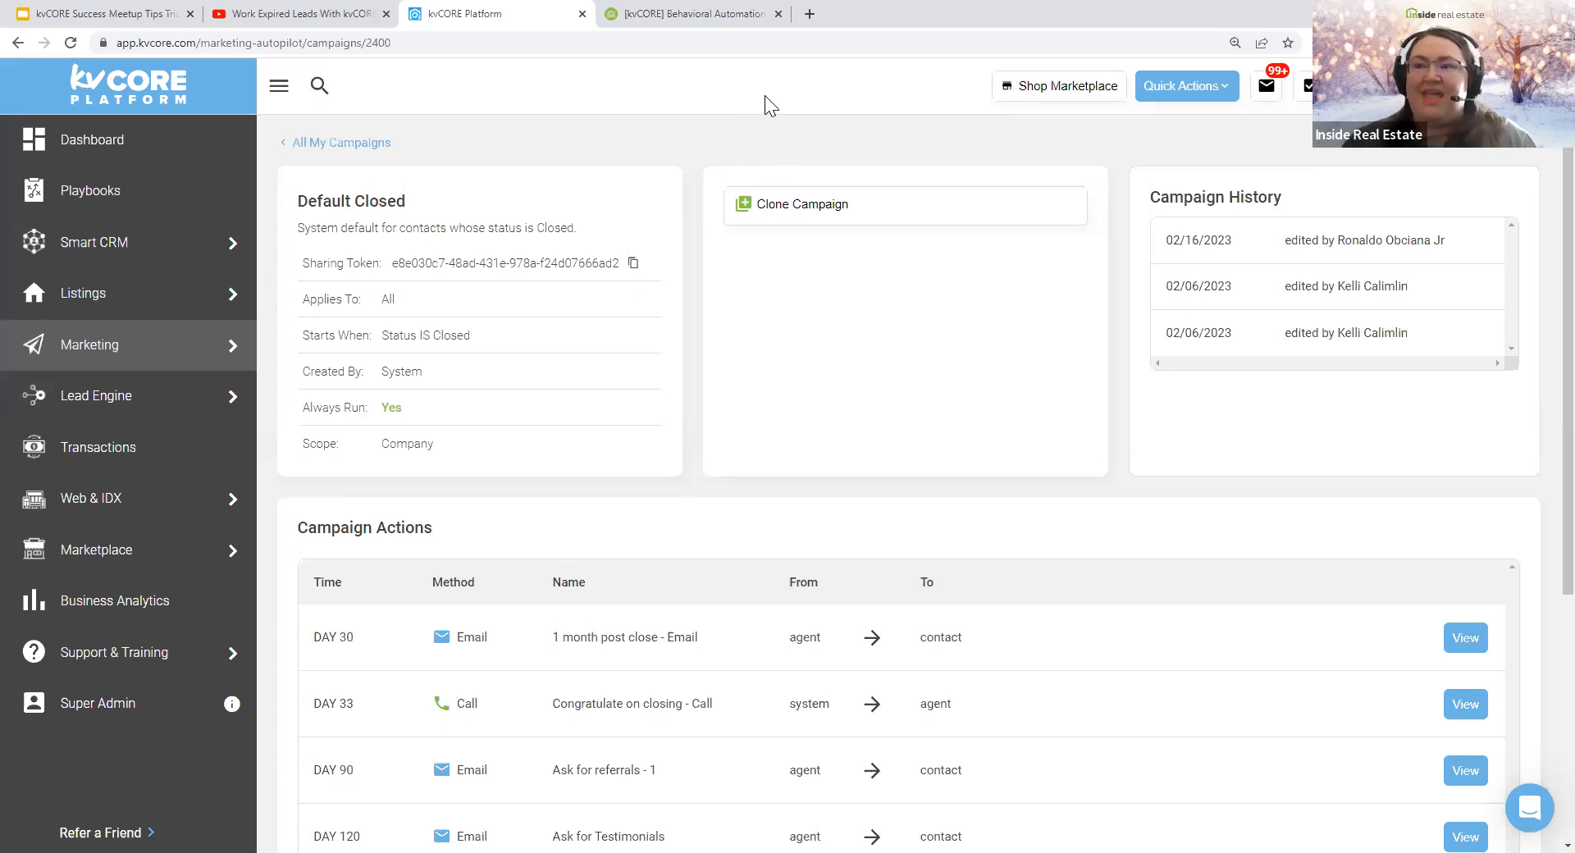
left_click_drag(300, 538, 860, 545)
scroll(924, 541, "down", 4)
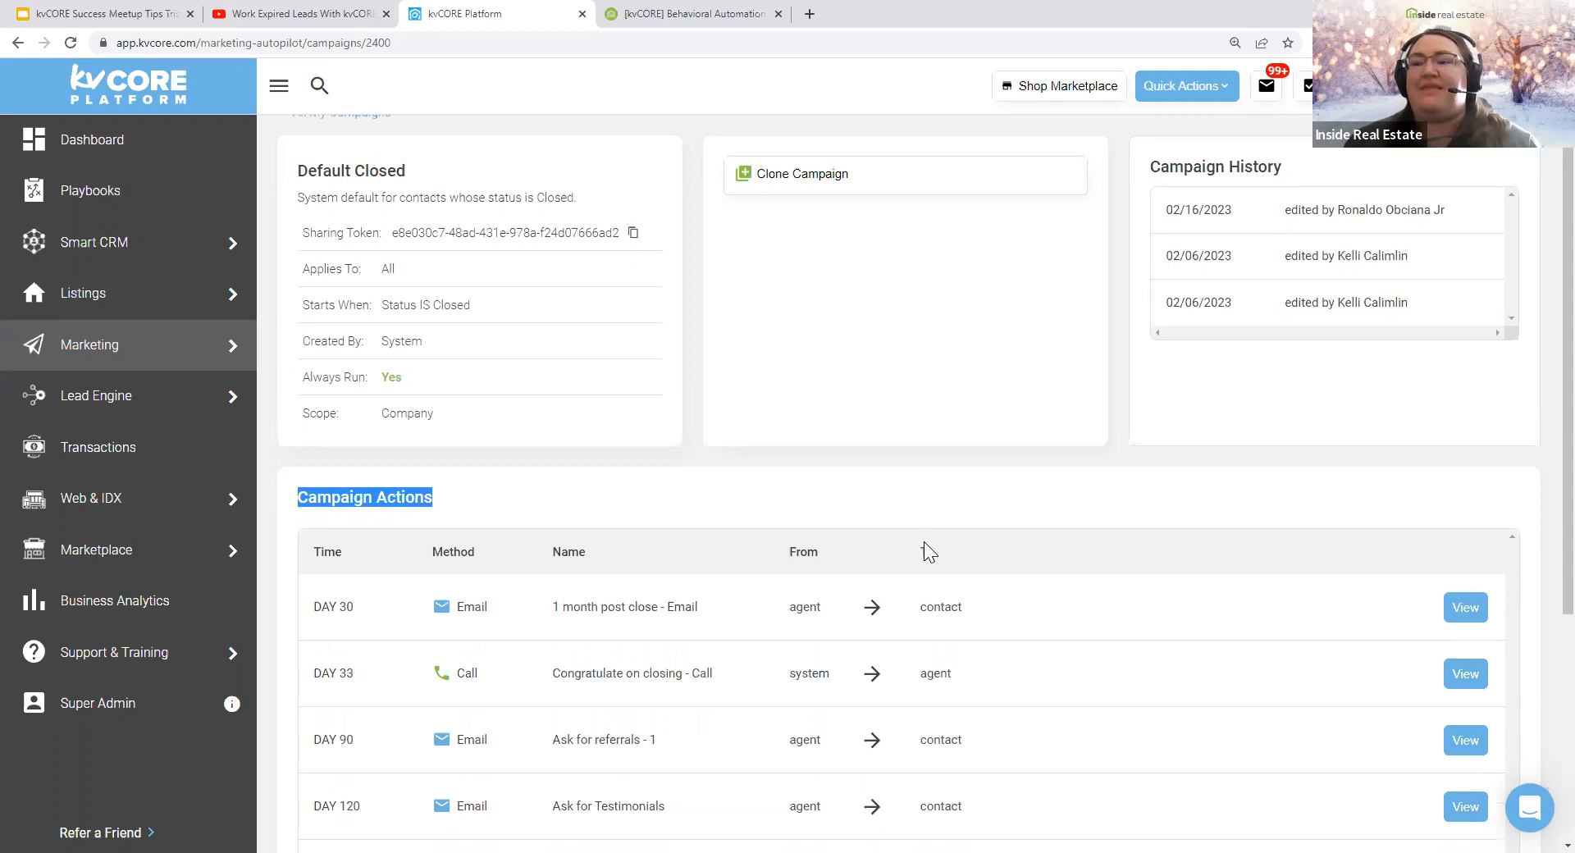
left_click_drag(313, 265, 1015, 789)
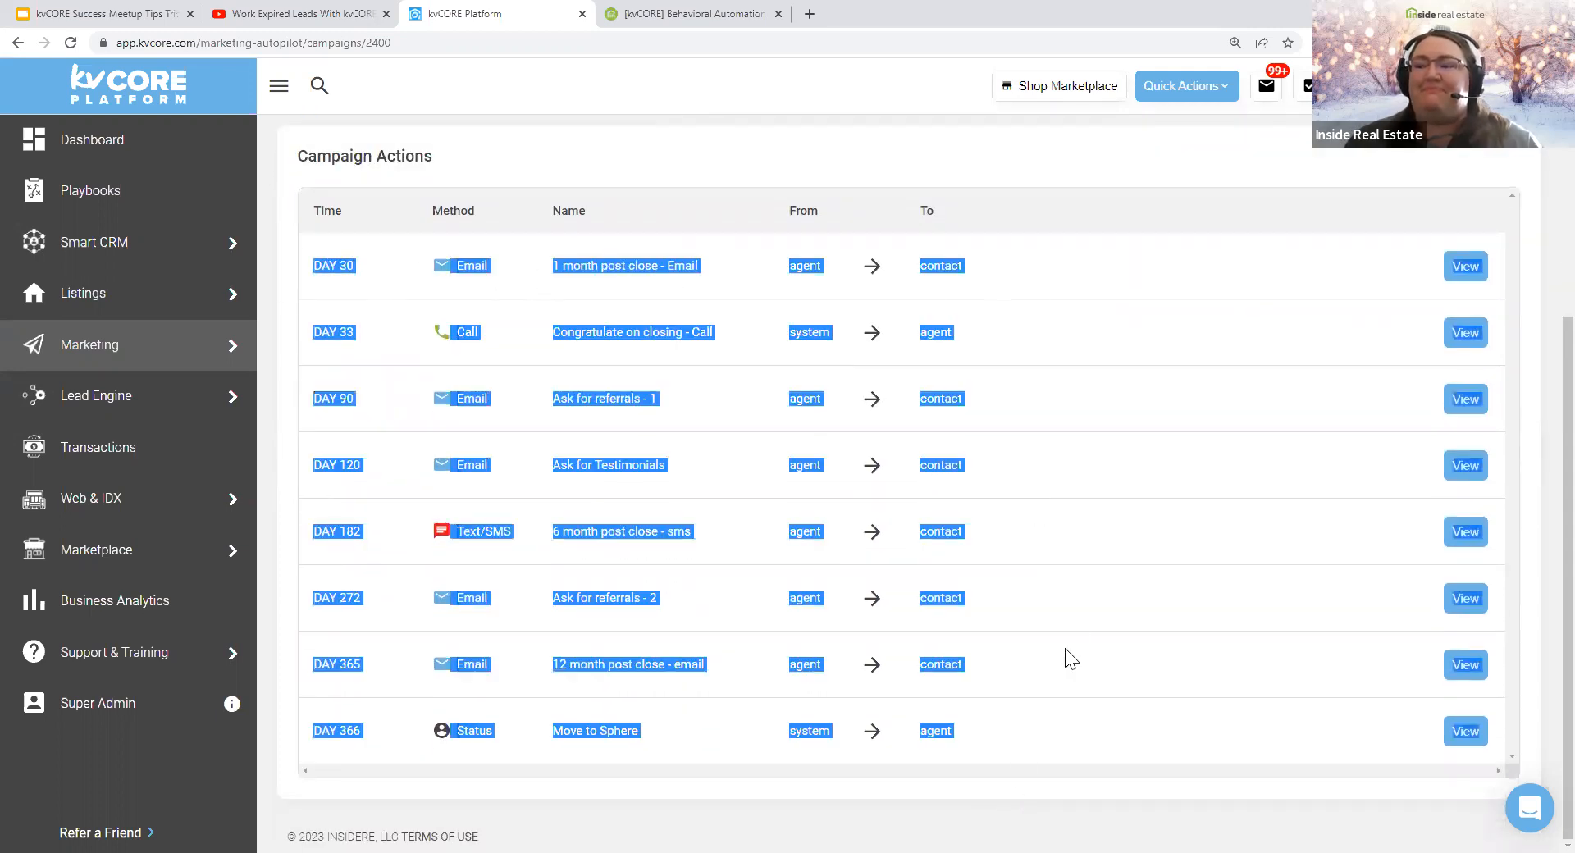
left_click(1122, 460)
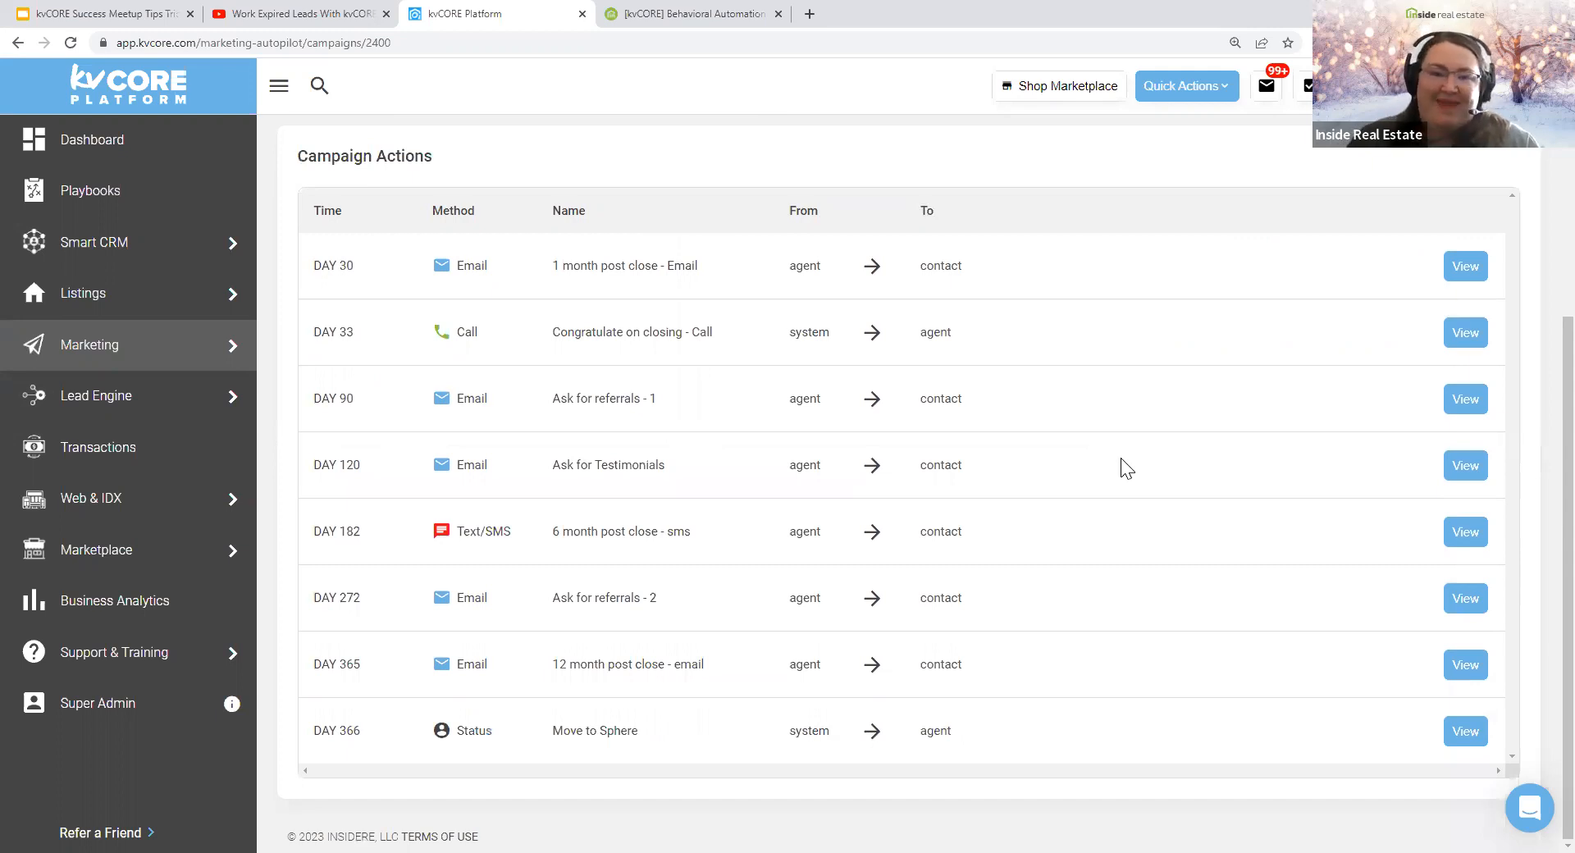
- Highlight Closed in the Default Closed campaign's title, and review its scheduled actions from Day 30 through Day 366
scroll(1126, 468, "up", 5)
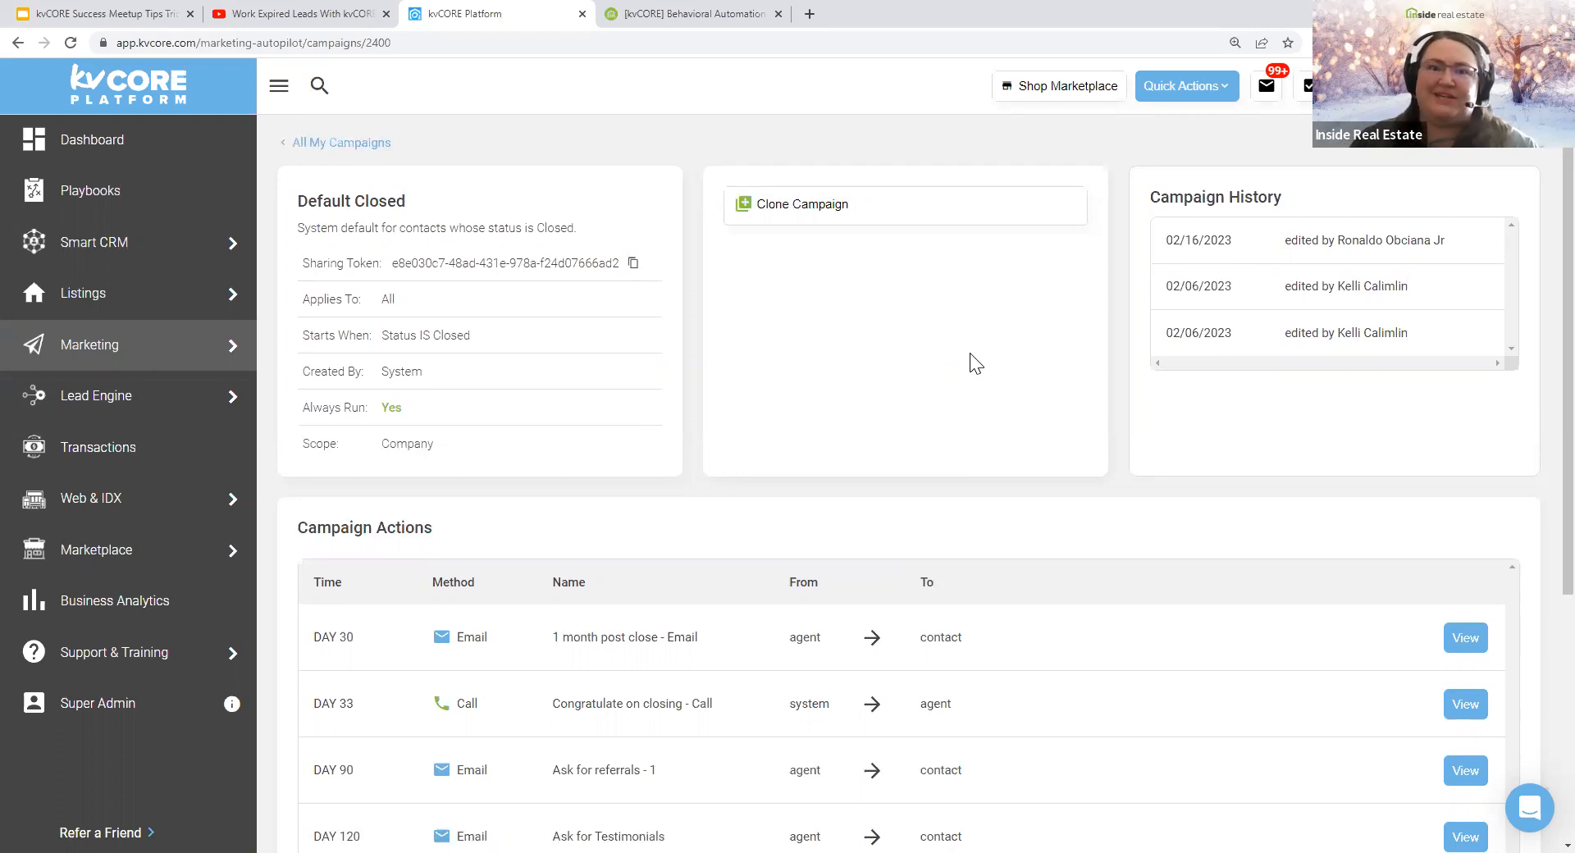
double_click(391, 199)
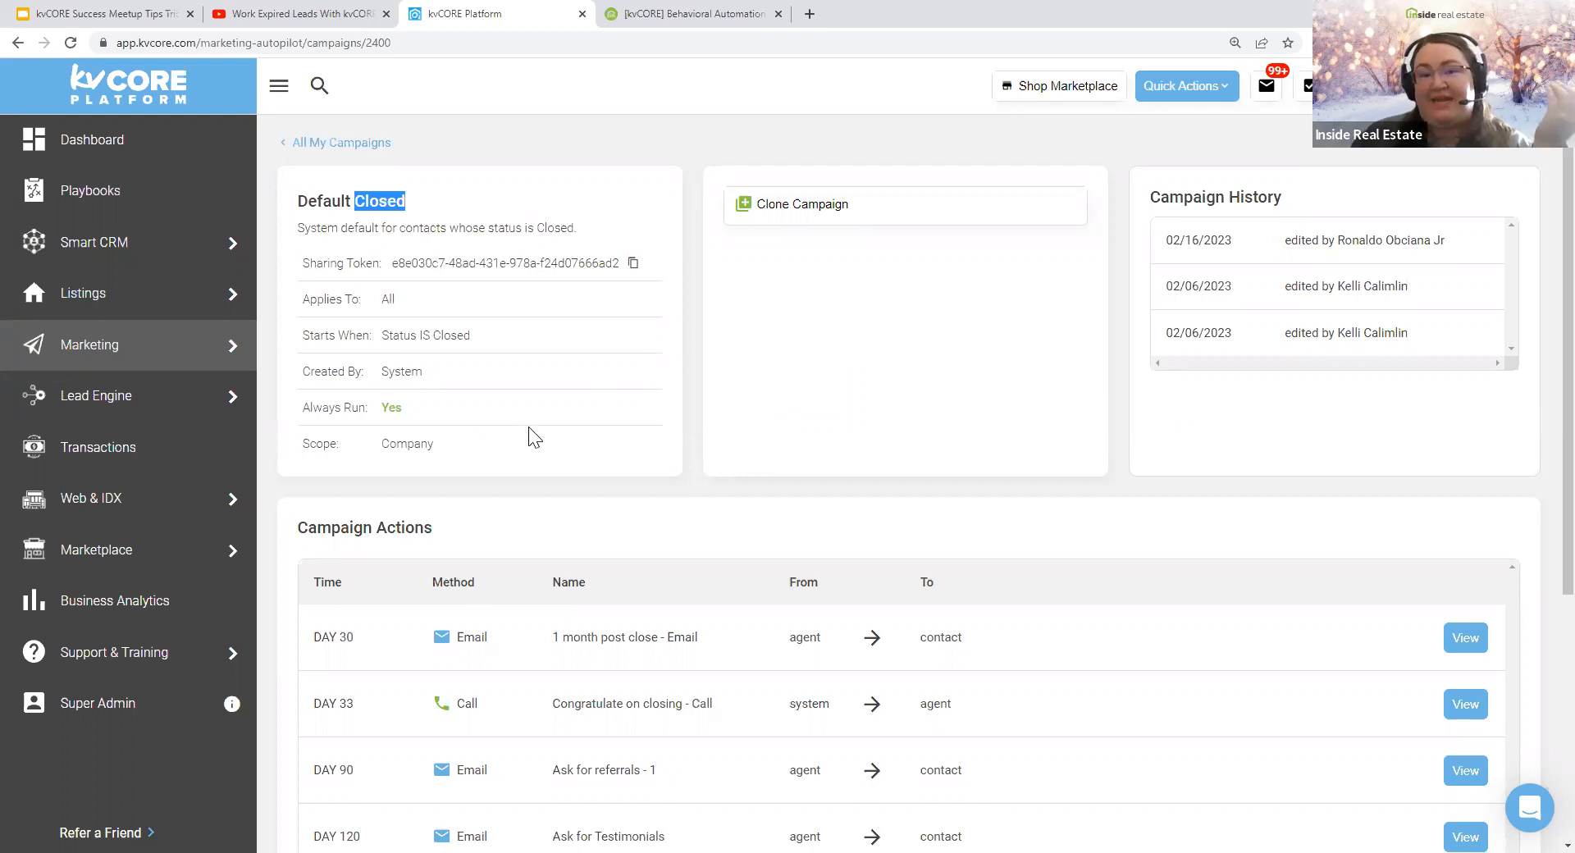
scroll(534, 443, "down", 1)
scroll(535, 444, "down", 3)
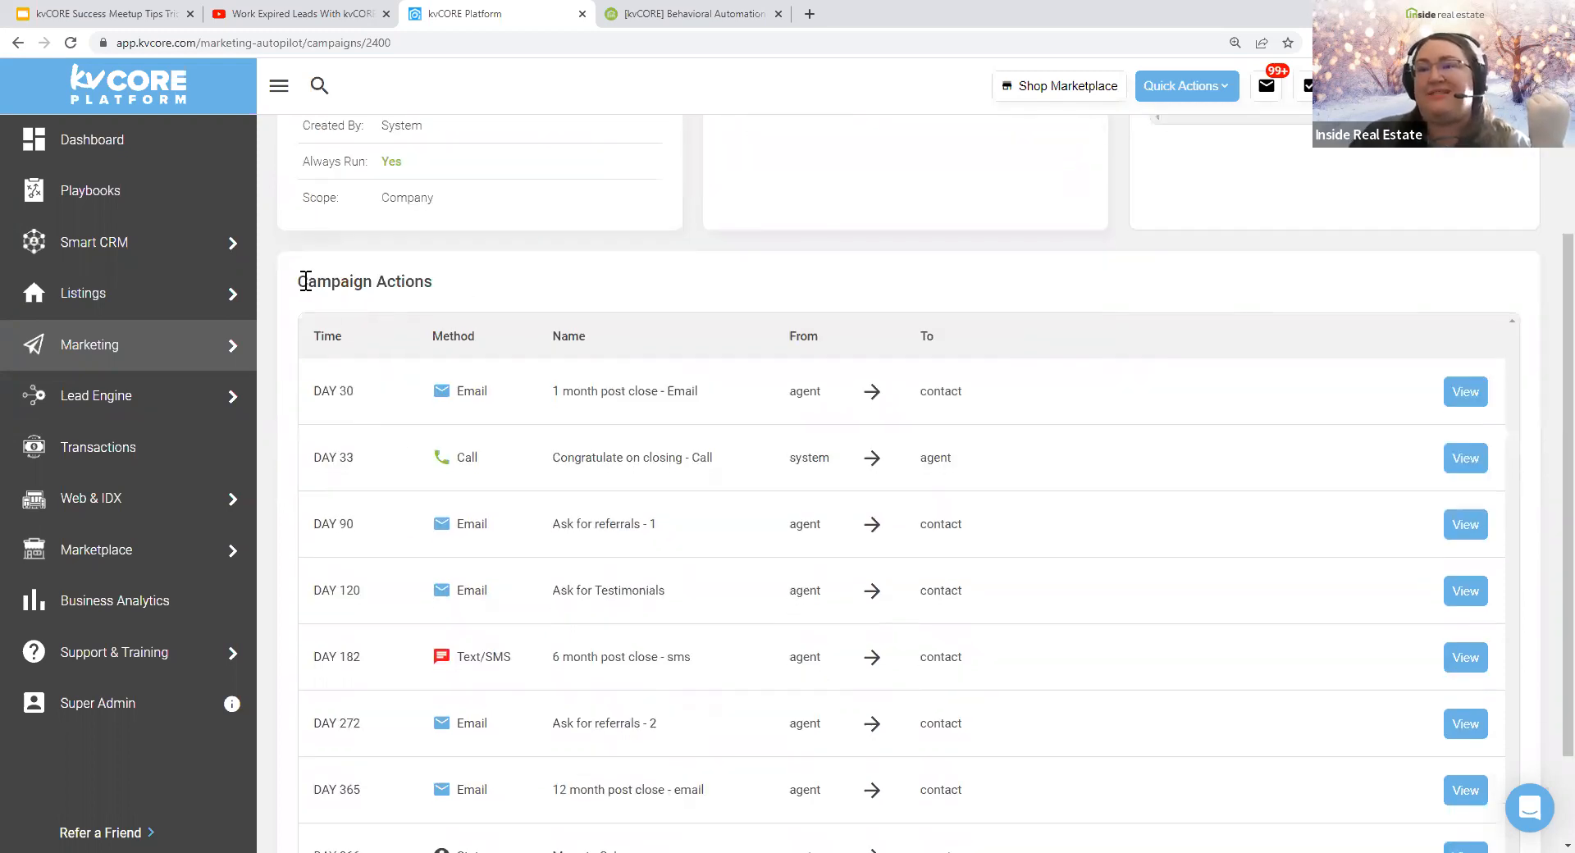
scroll(390, 399, "down", 2)
left_click_drag(311, 265, 384, 730)
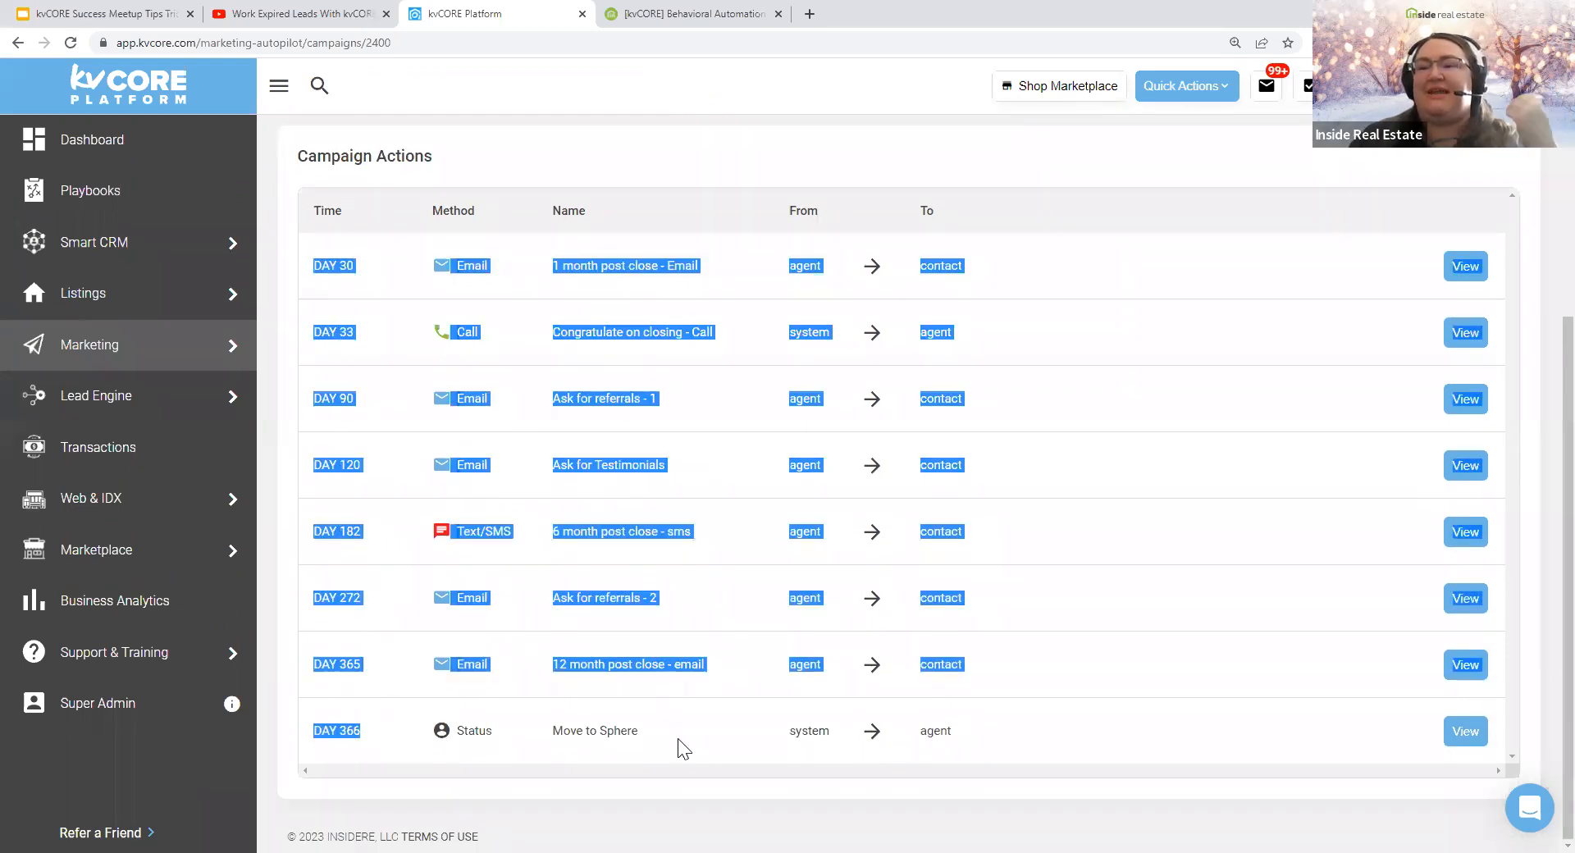
left_click(1109, 671)
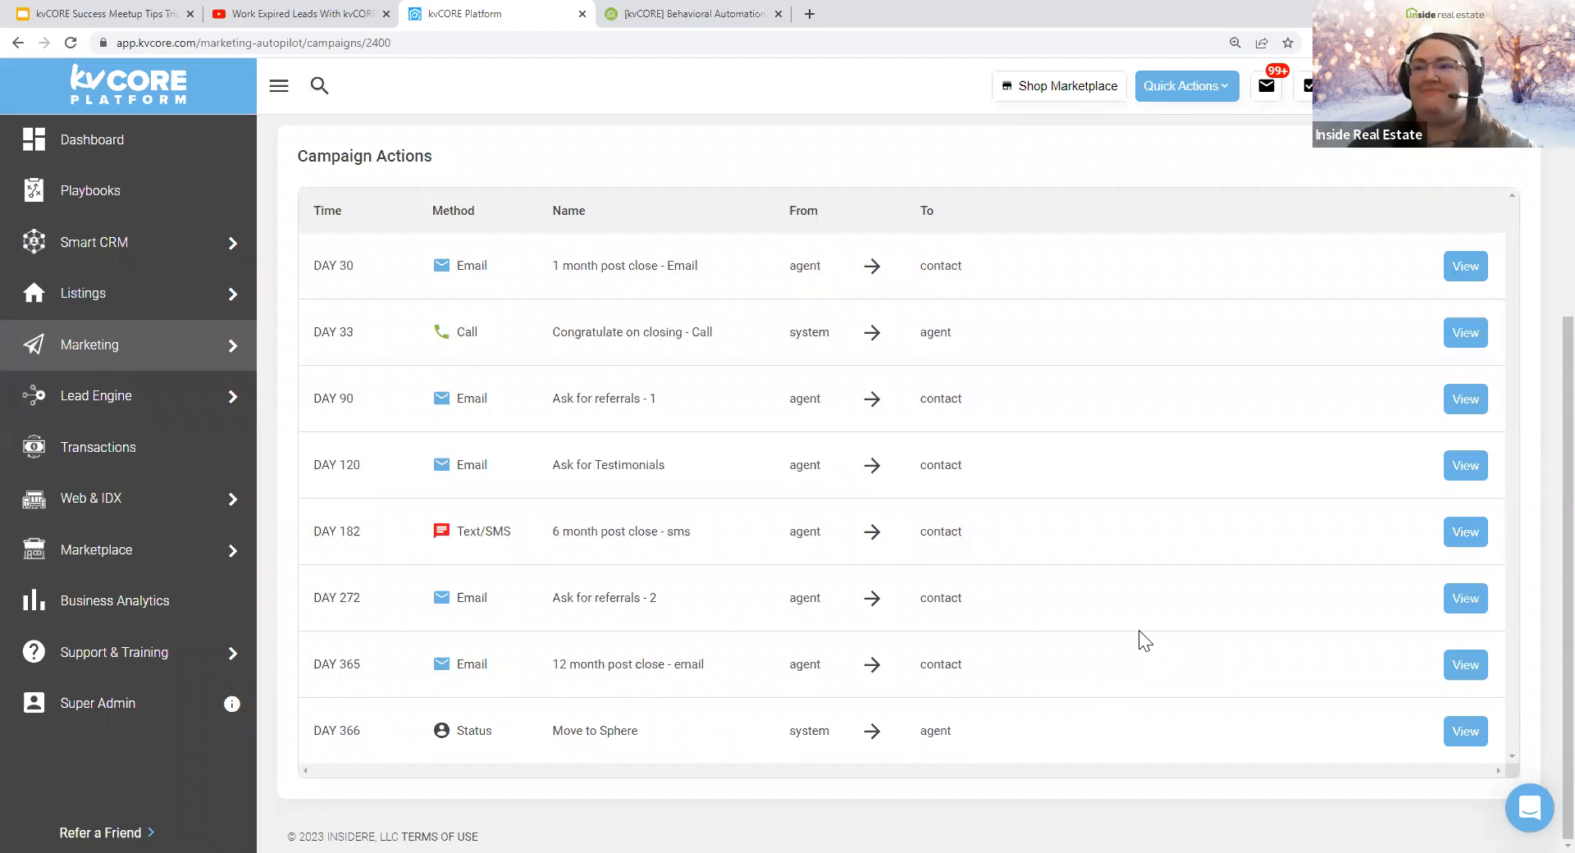
- Highlight the Day 366 Move to Sphere status action and compare it with the earlier Default Closed actions
scroll(552, 251, "up", 5)
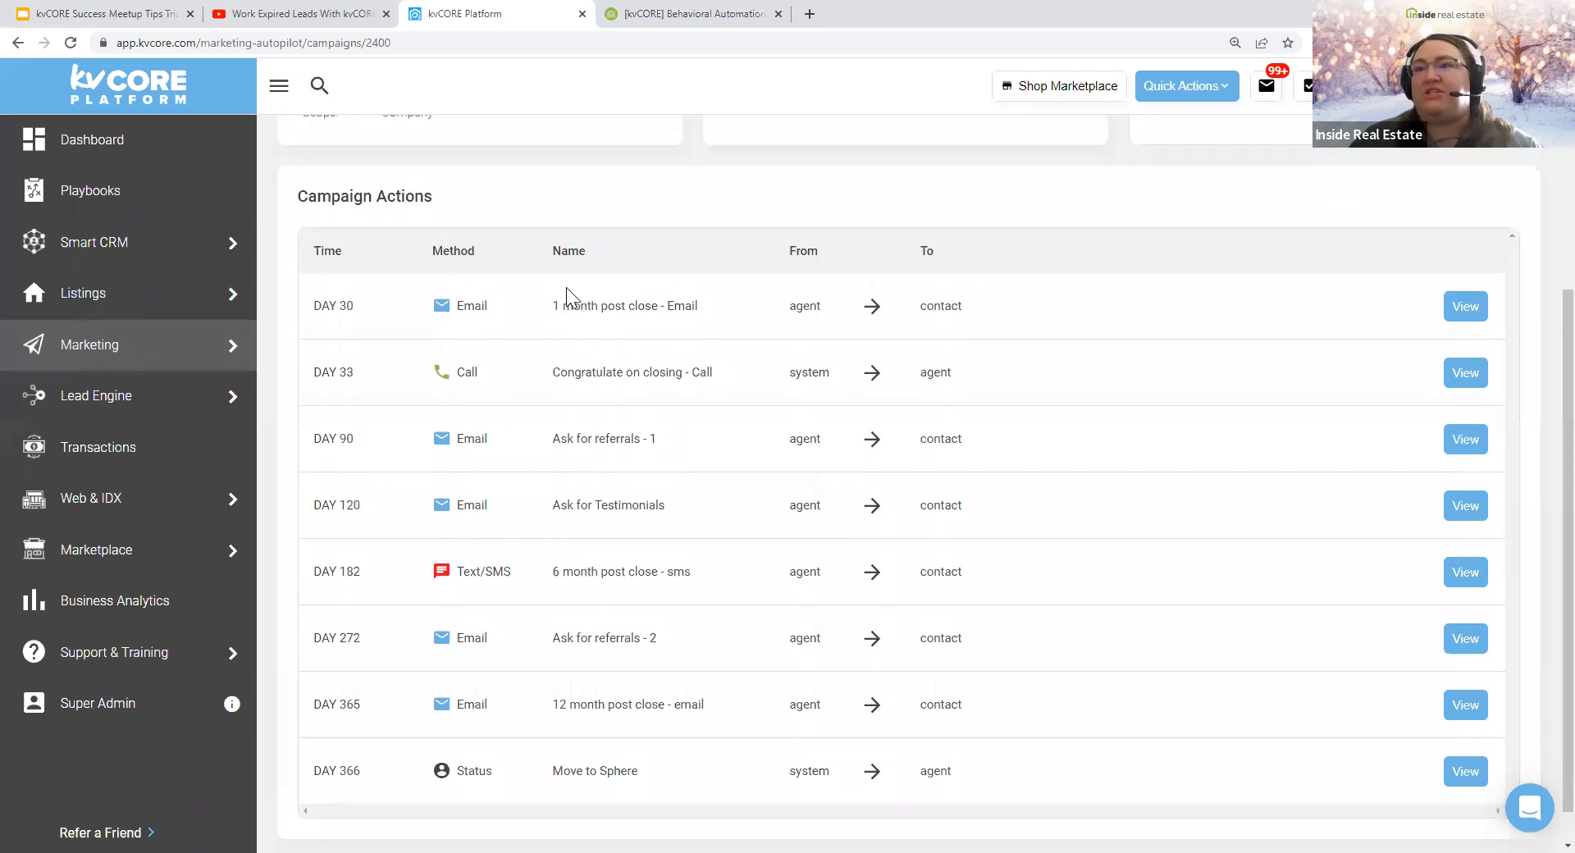
double_click(387, 159)
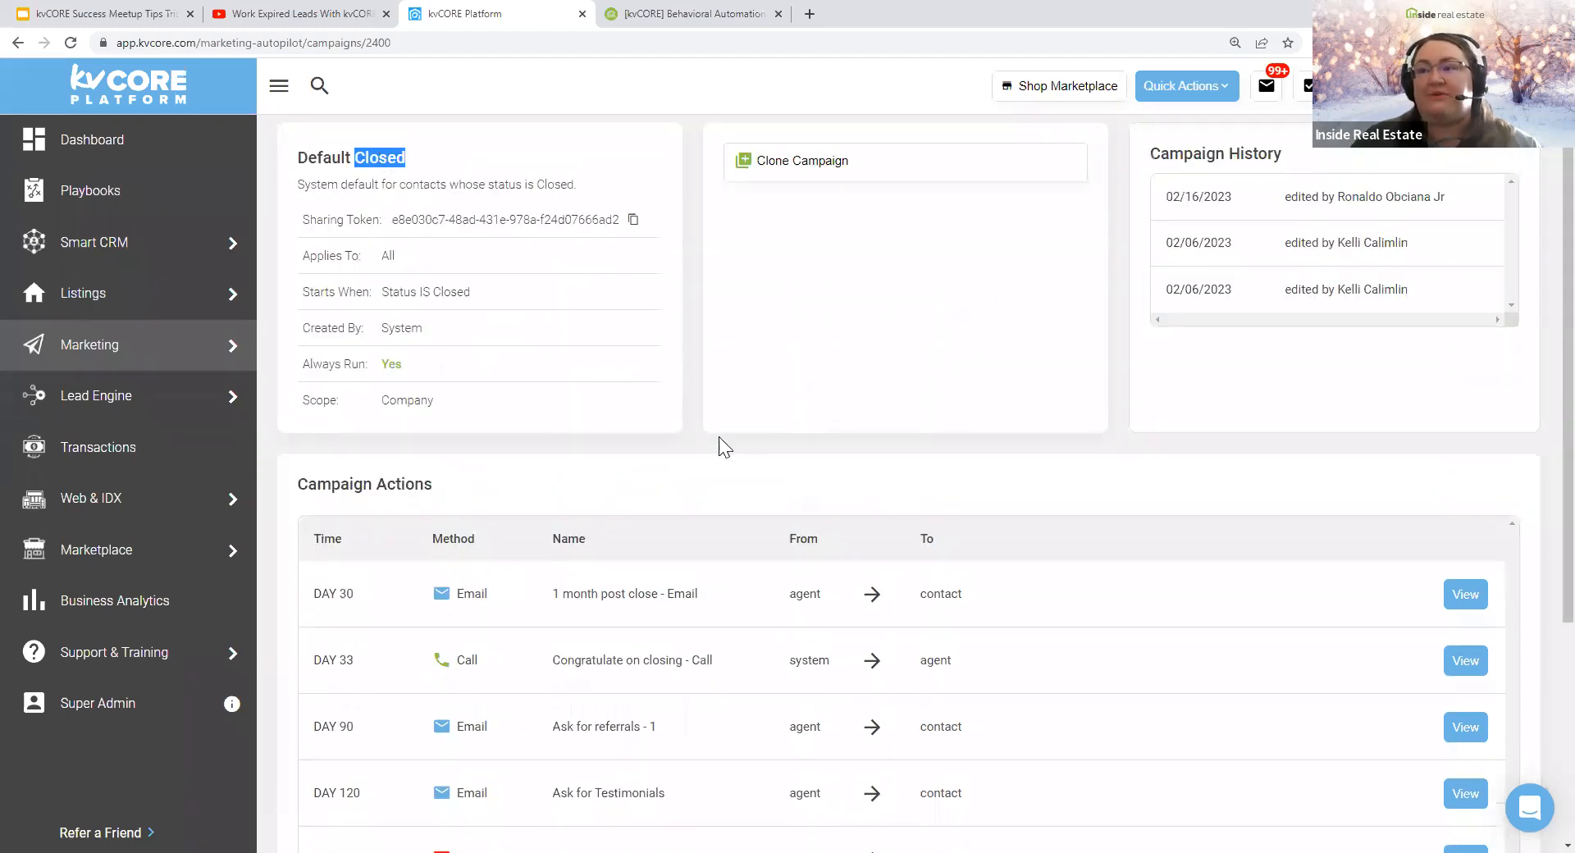
scroll(706, 437, "down", 5)
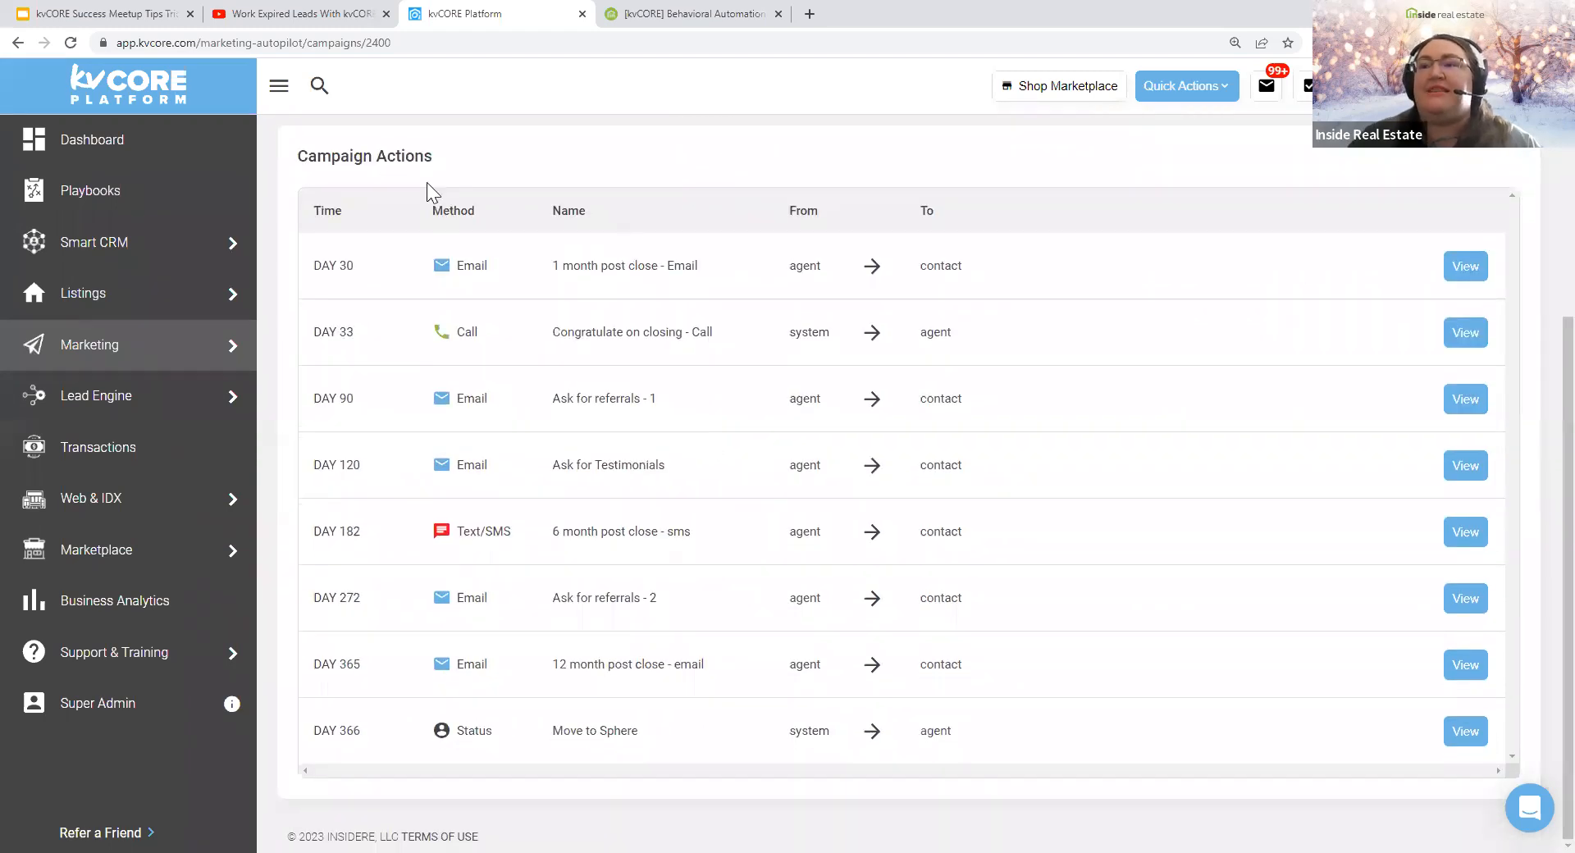
left_click_drag(308, 730, 955, 731)
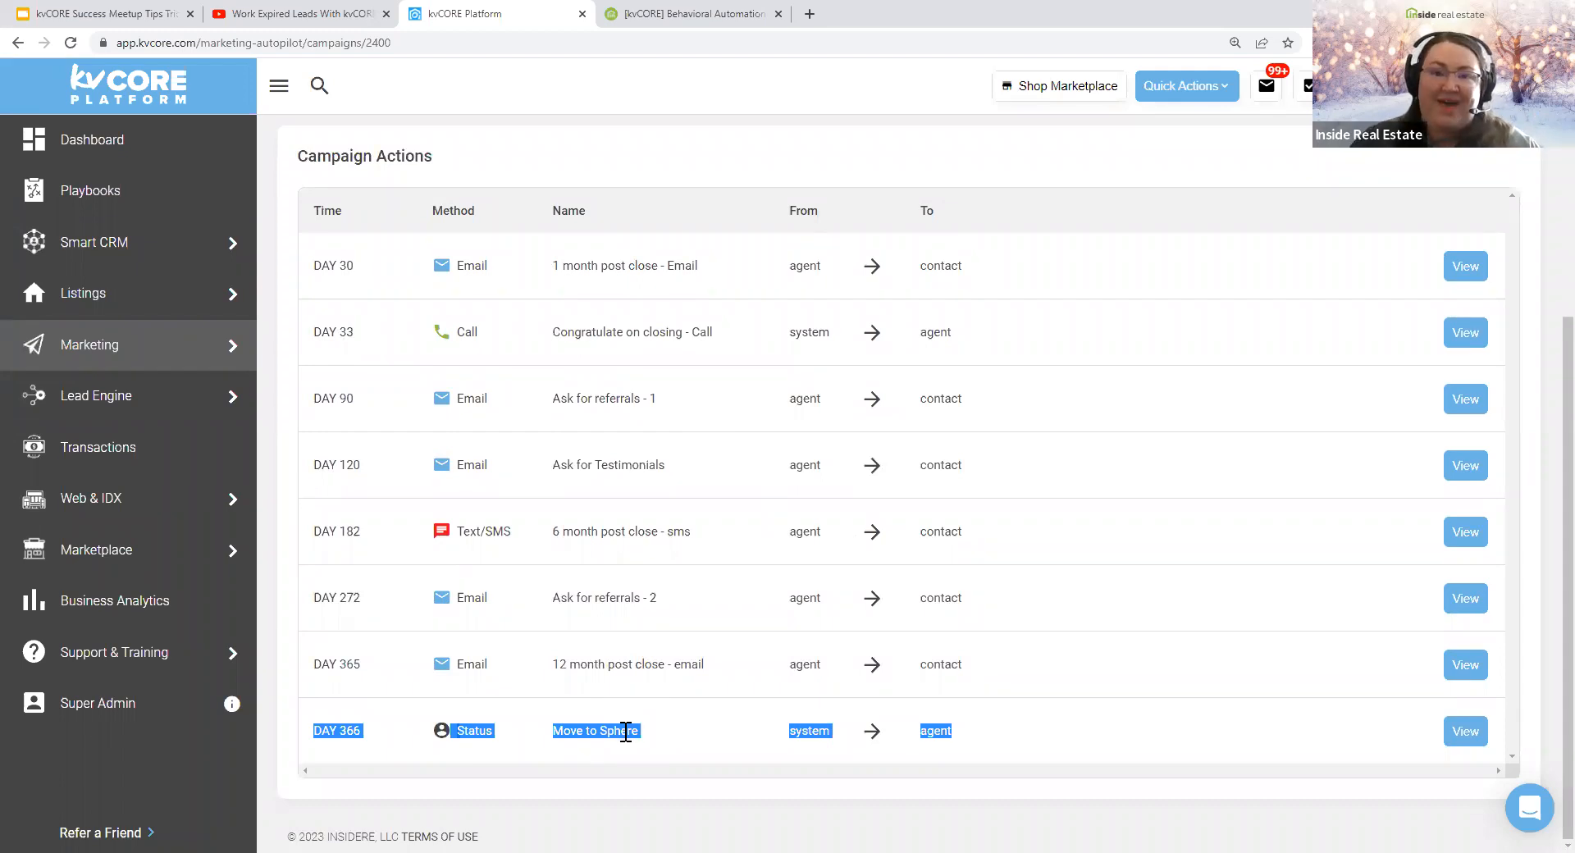
double_click(626, 731)
left_click(664, 744)
left_click_drag(714, 668, 323, 263)
left_click(608, 249)
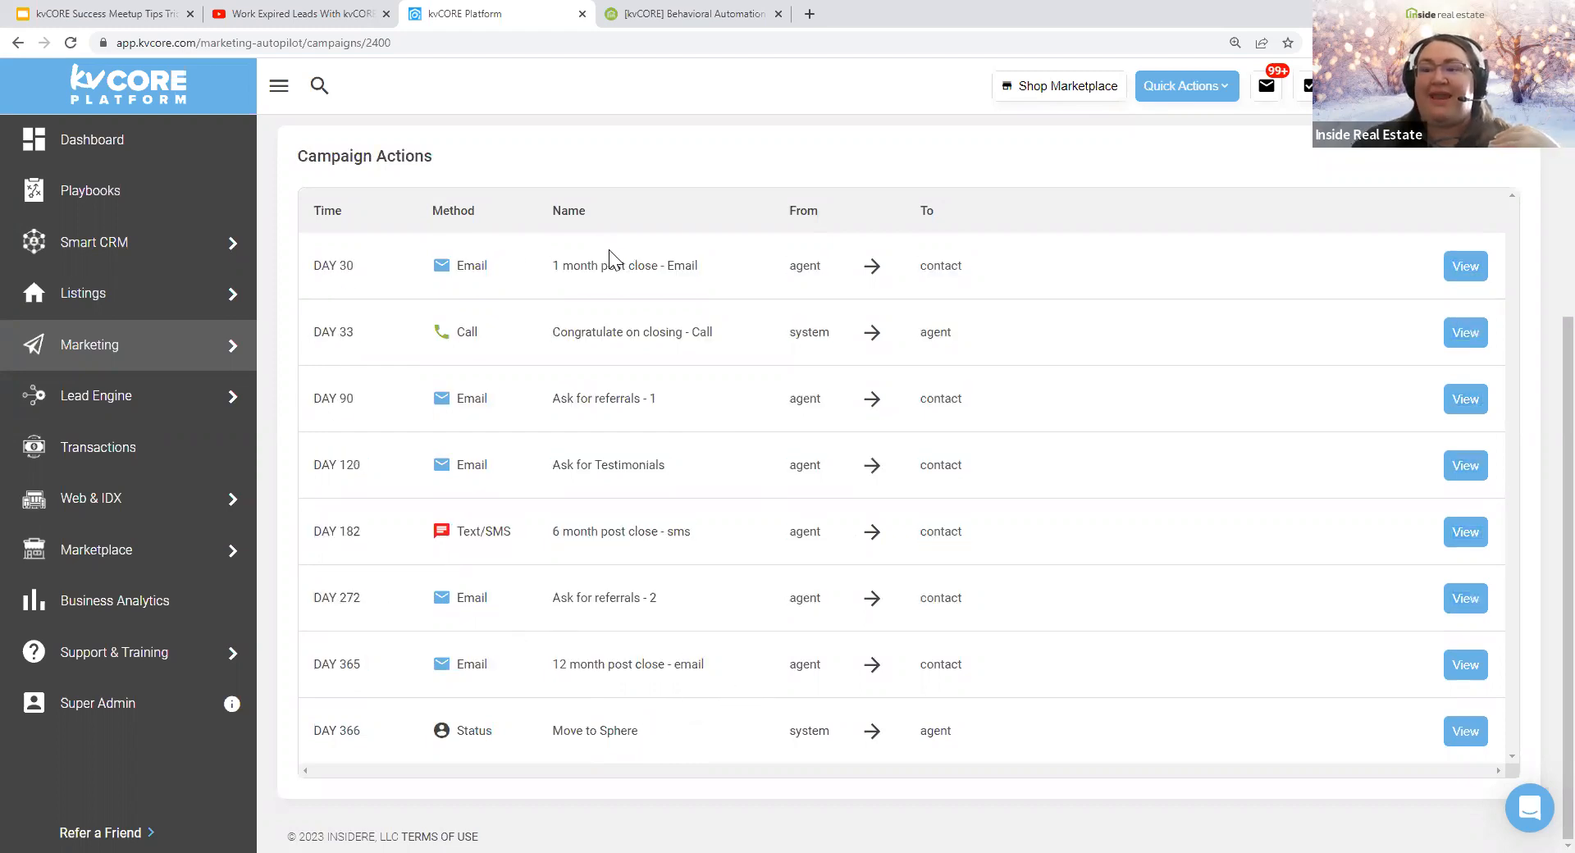
- Recheck the Default Closed campaign's details and highlight its final Move to Sphere action again
scroll(664, 307, "up", 5)
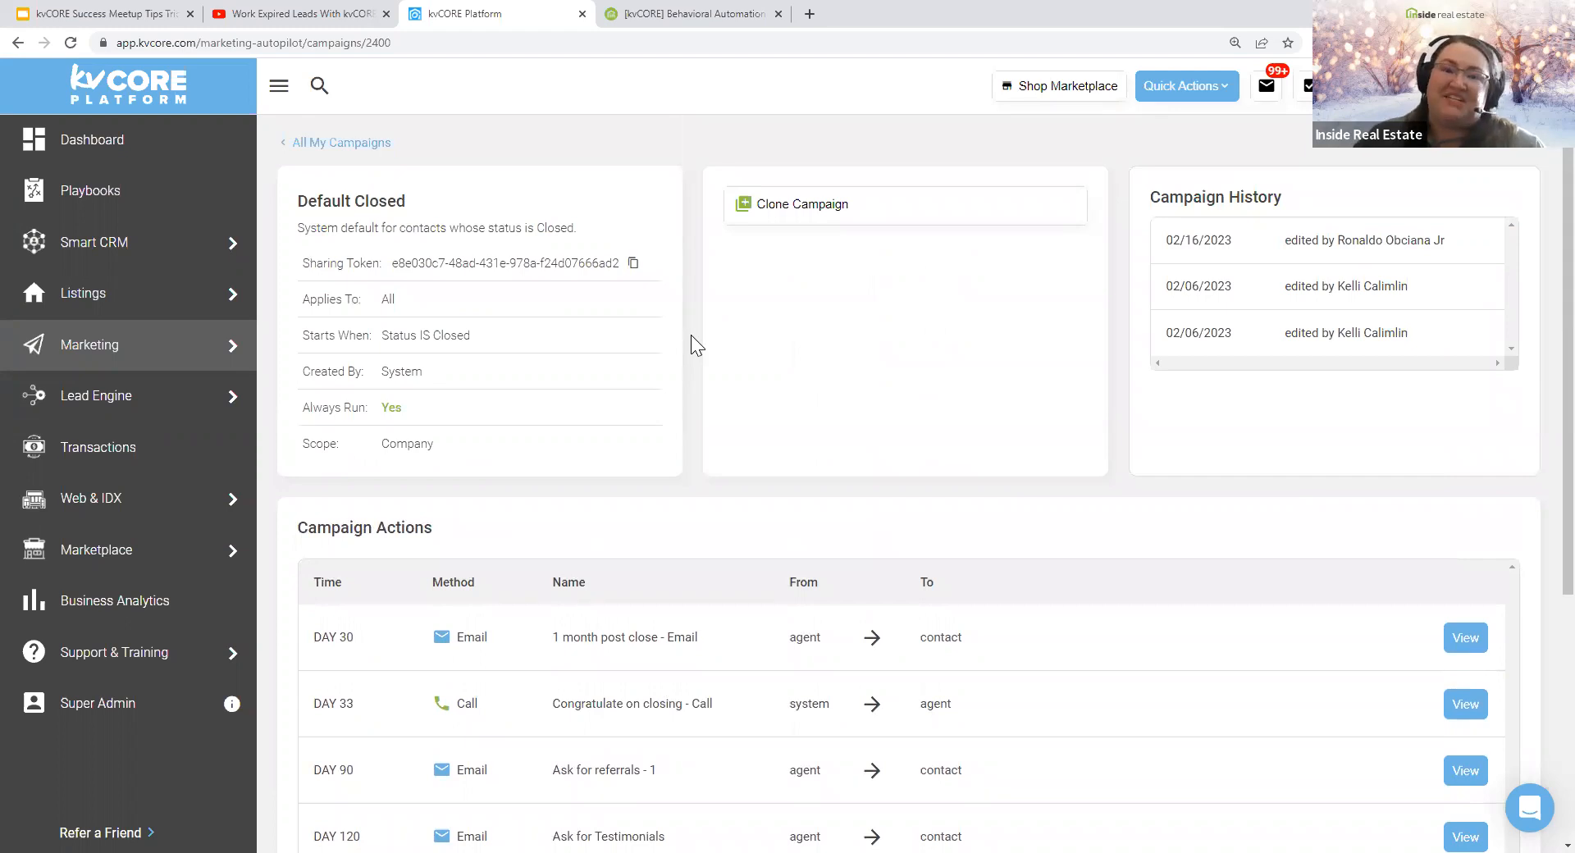
double_click(388, 200)
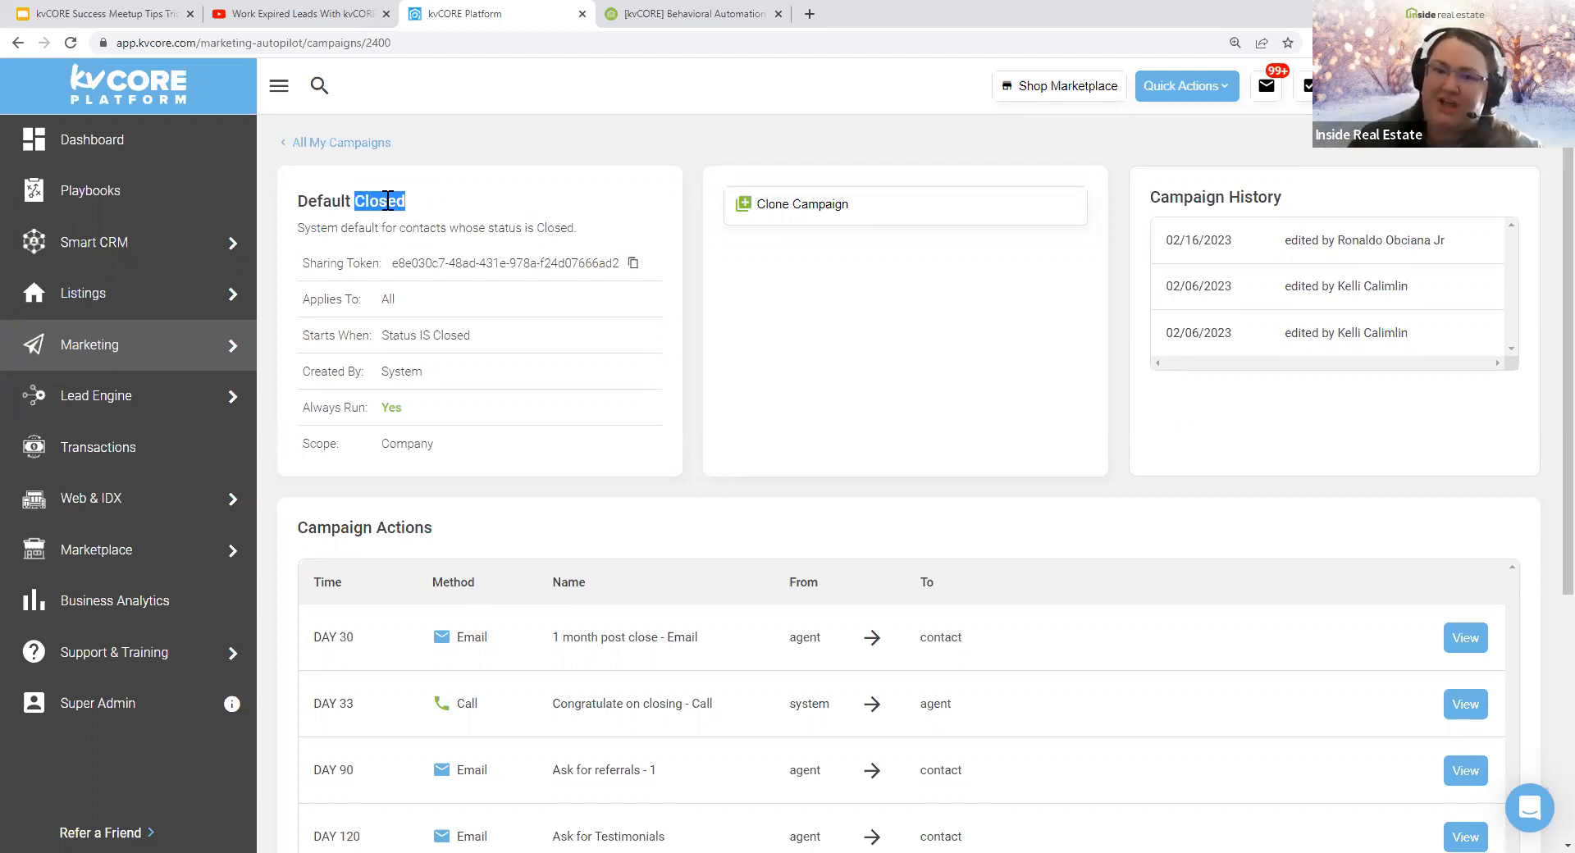
scroll(604, 492, "down", 5)
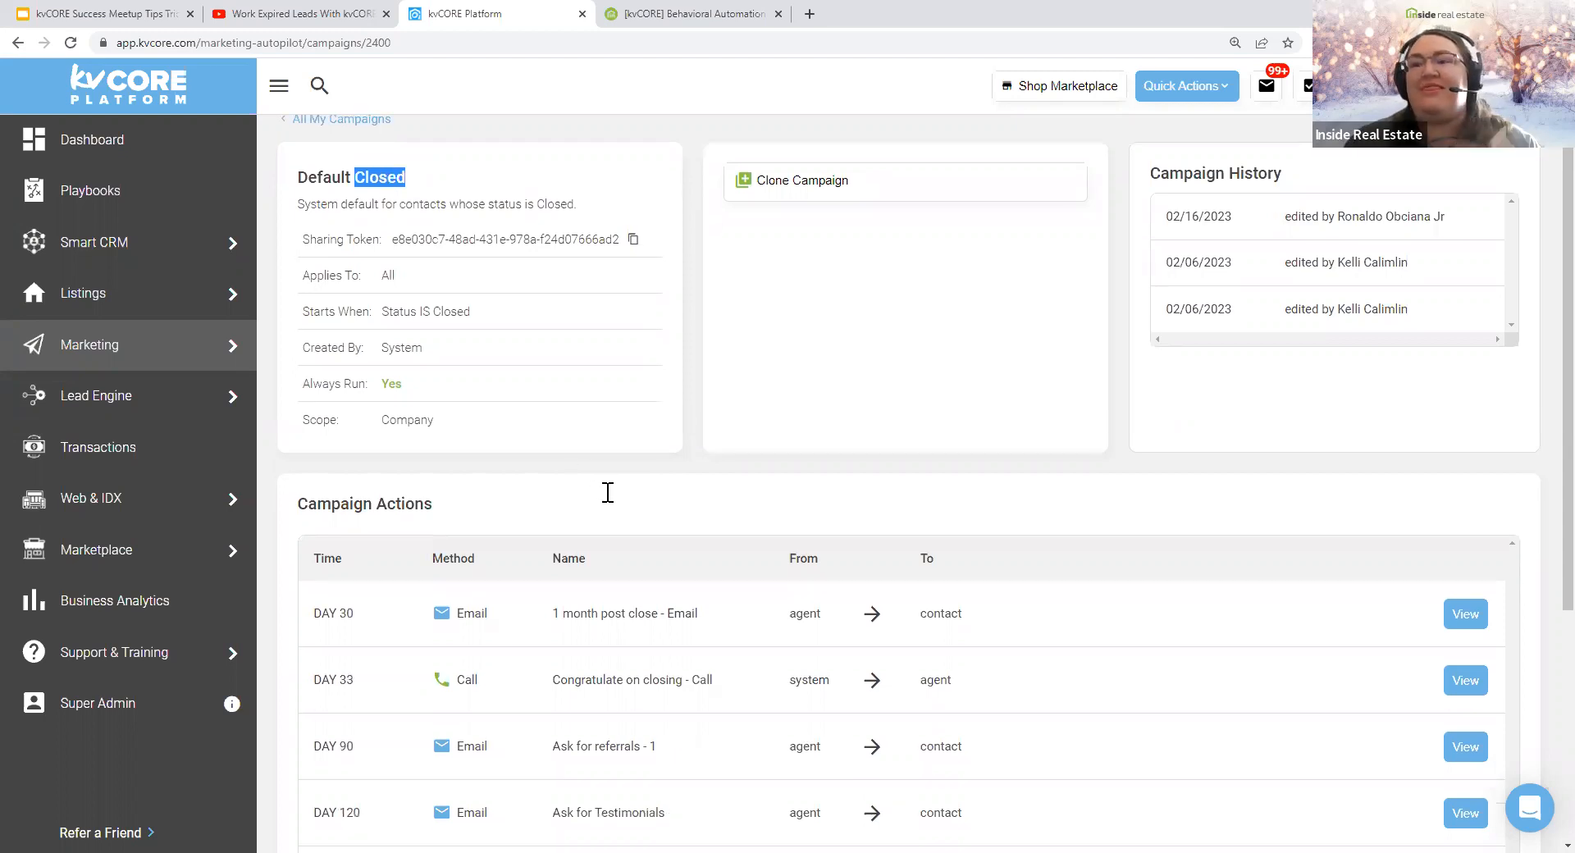
left_click_drag(309, 727, 1064, 736)
left_click(1063, 735)
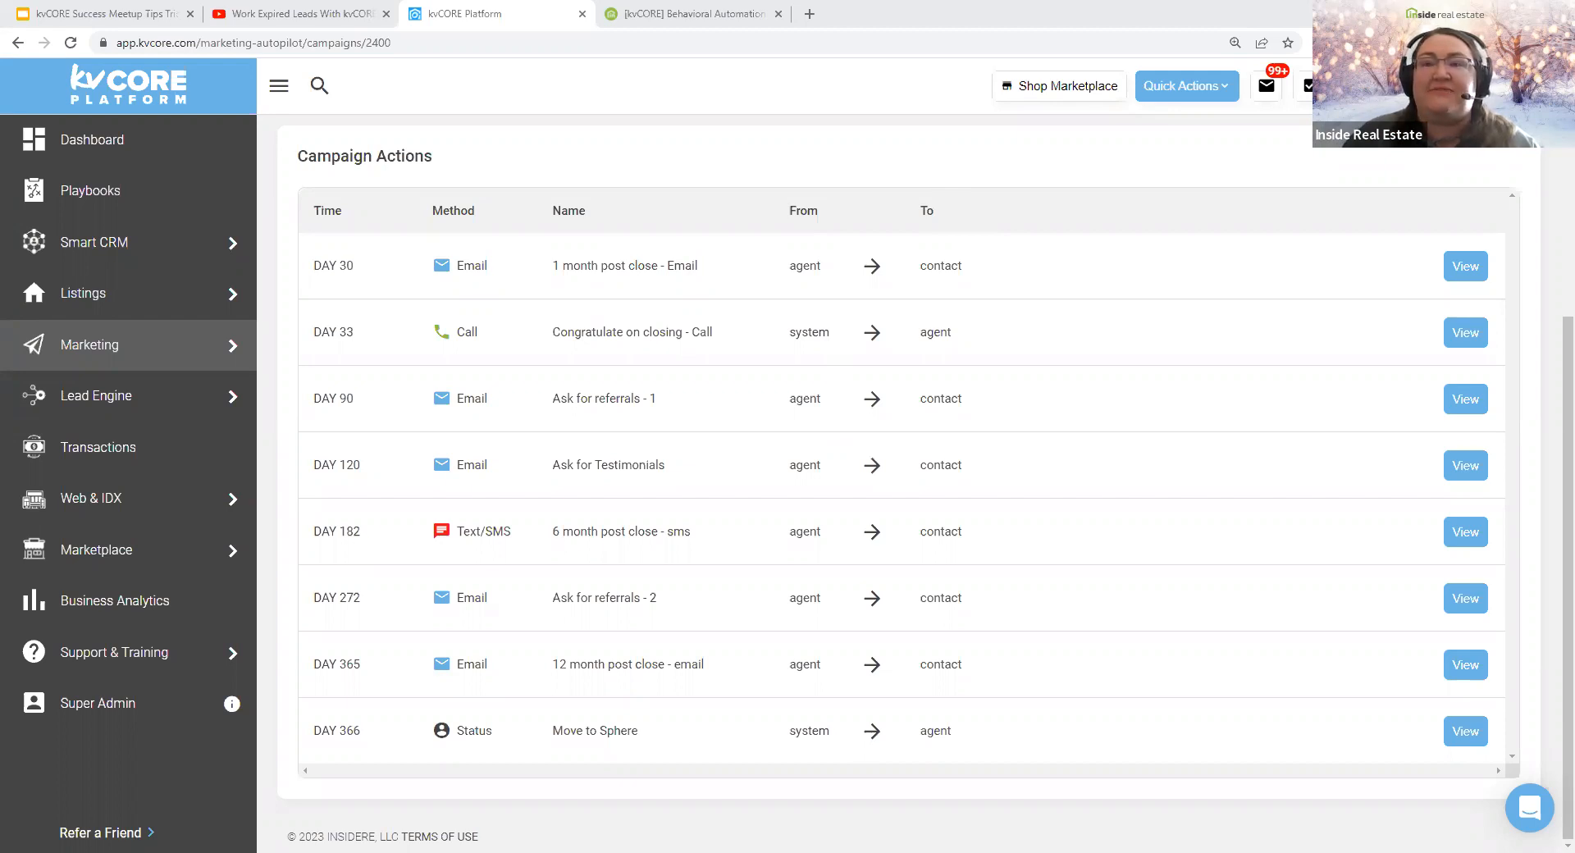
- Return to the My Campaigns list and search it for "sphere"
scroll(636, 287, "up", 5)
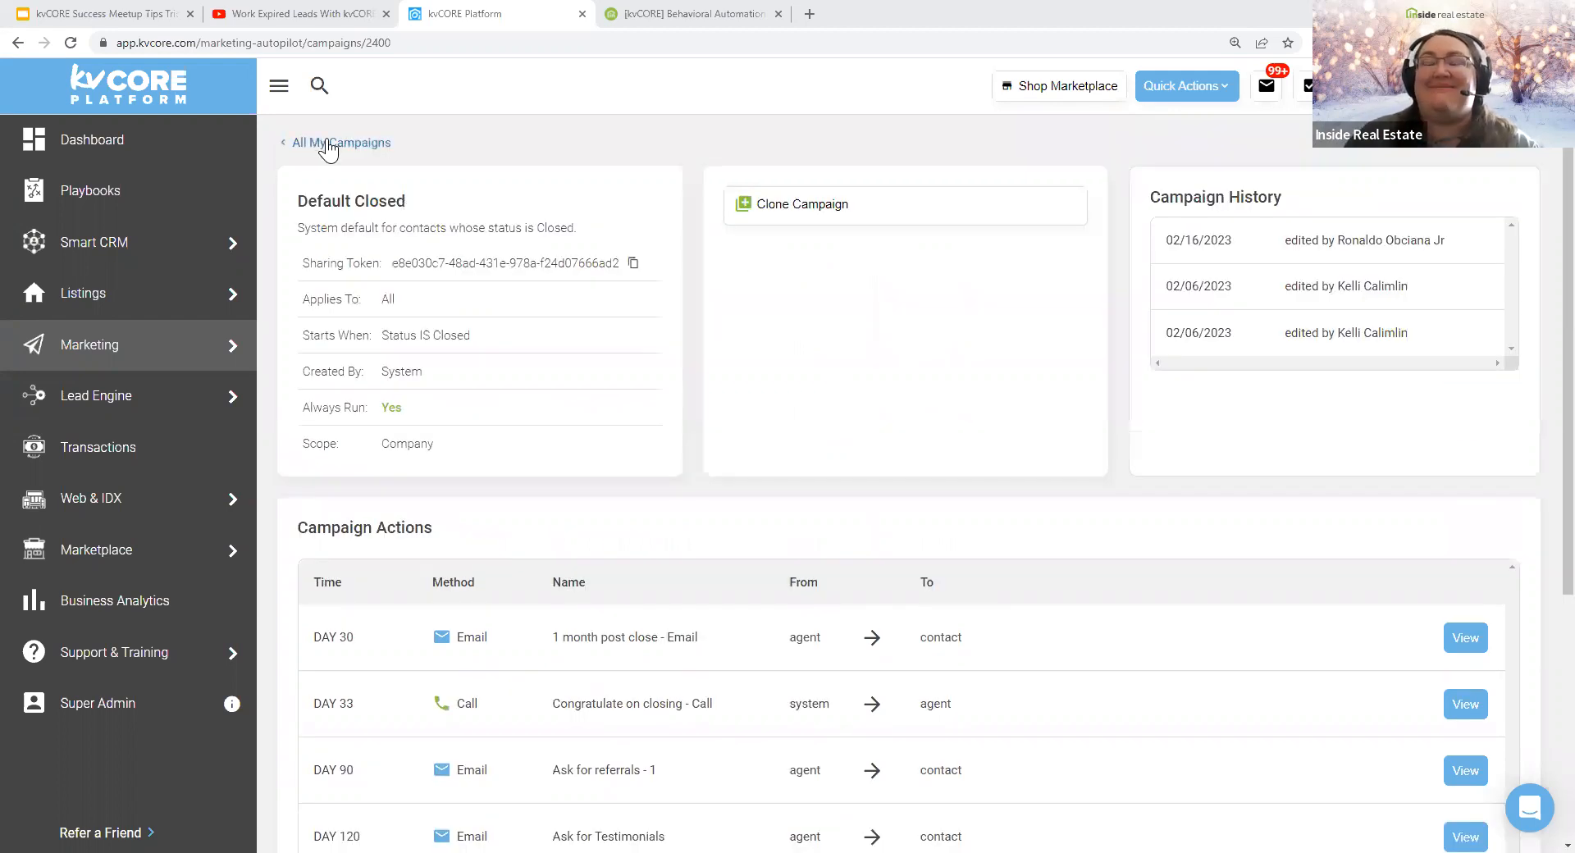
left_click(328, 143)
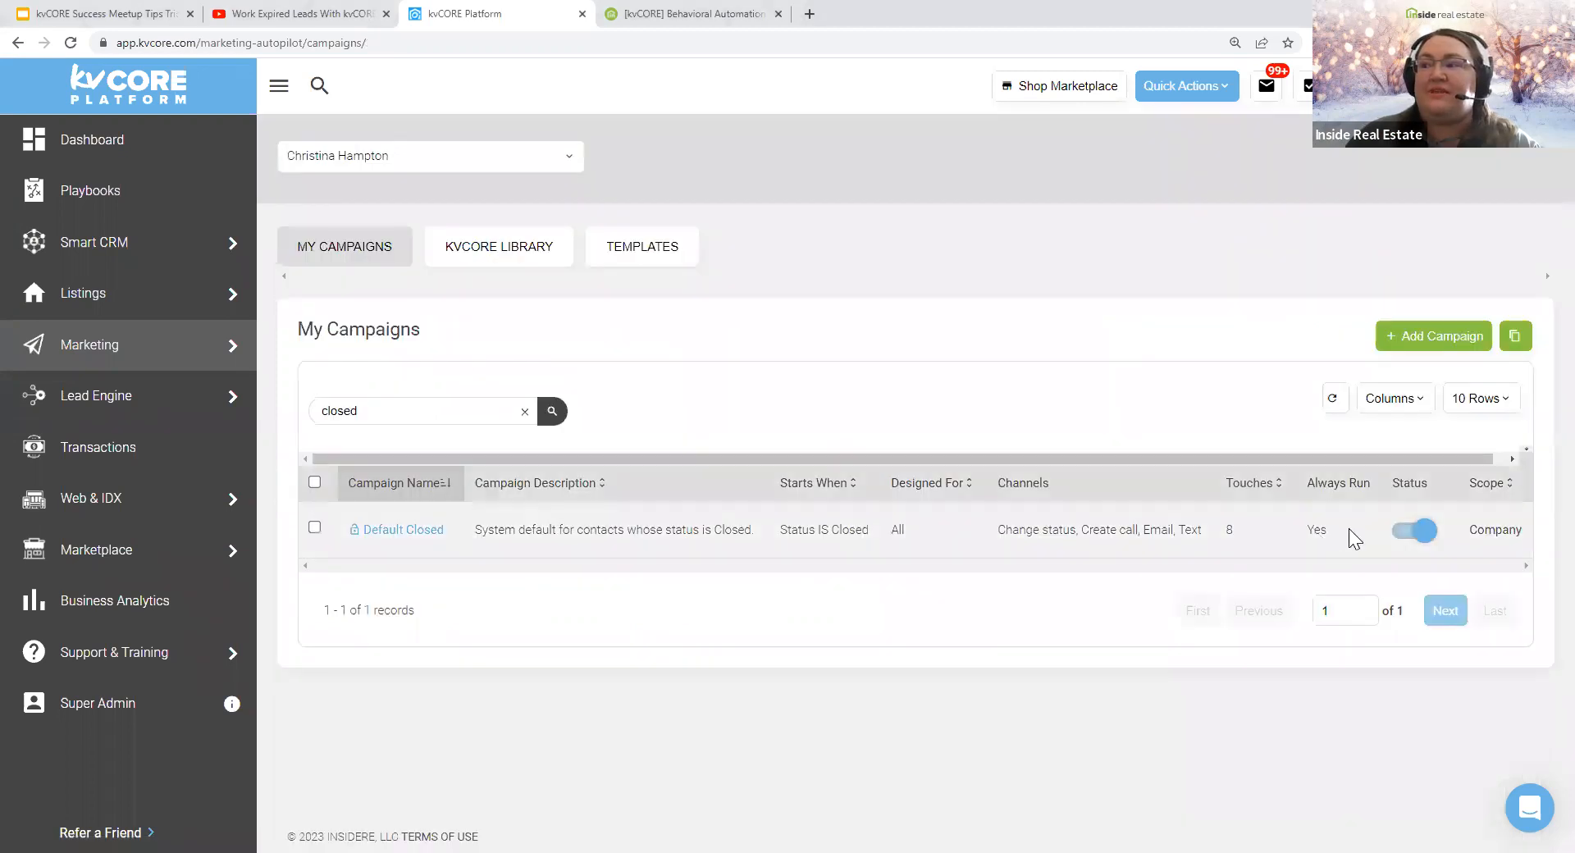
left_click_drag(308, 410, 372, 412)
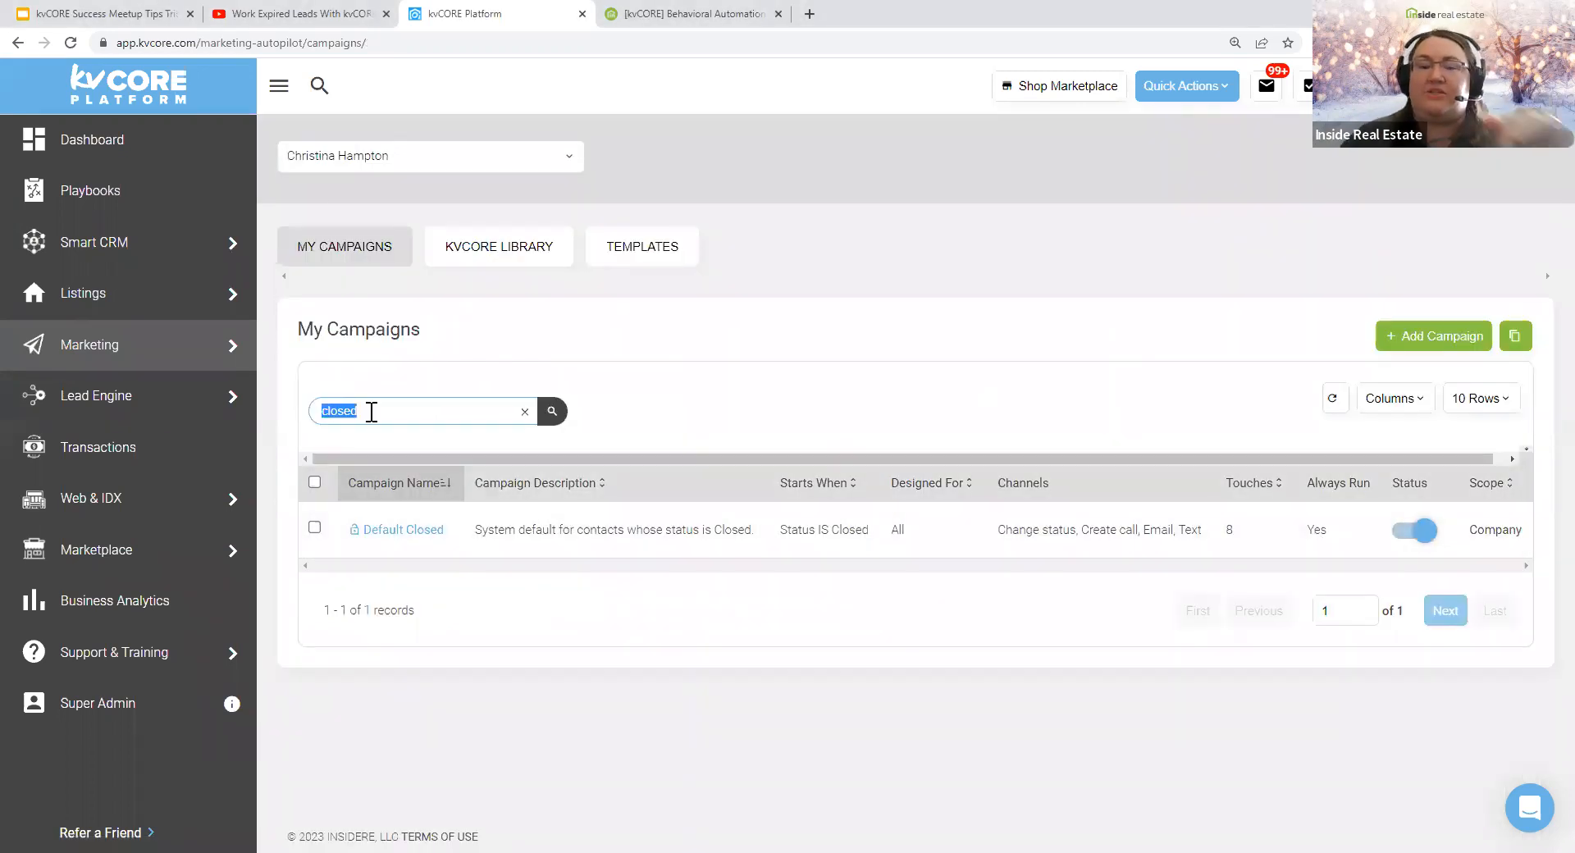
type("sphere")
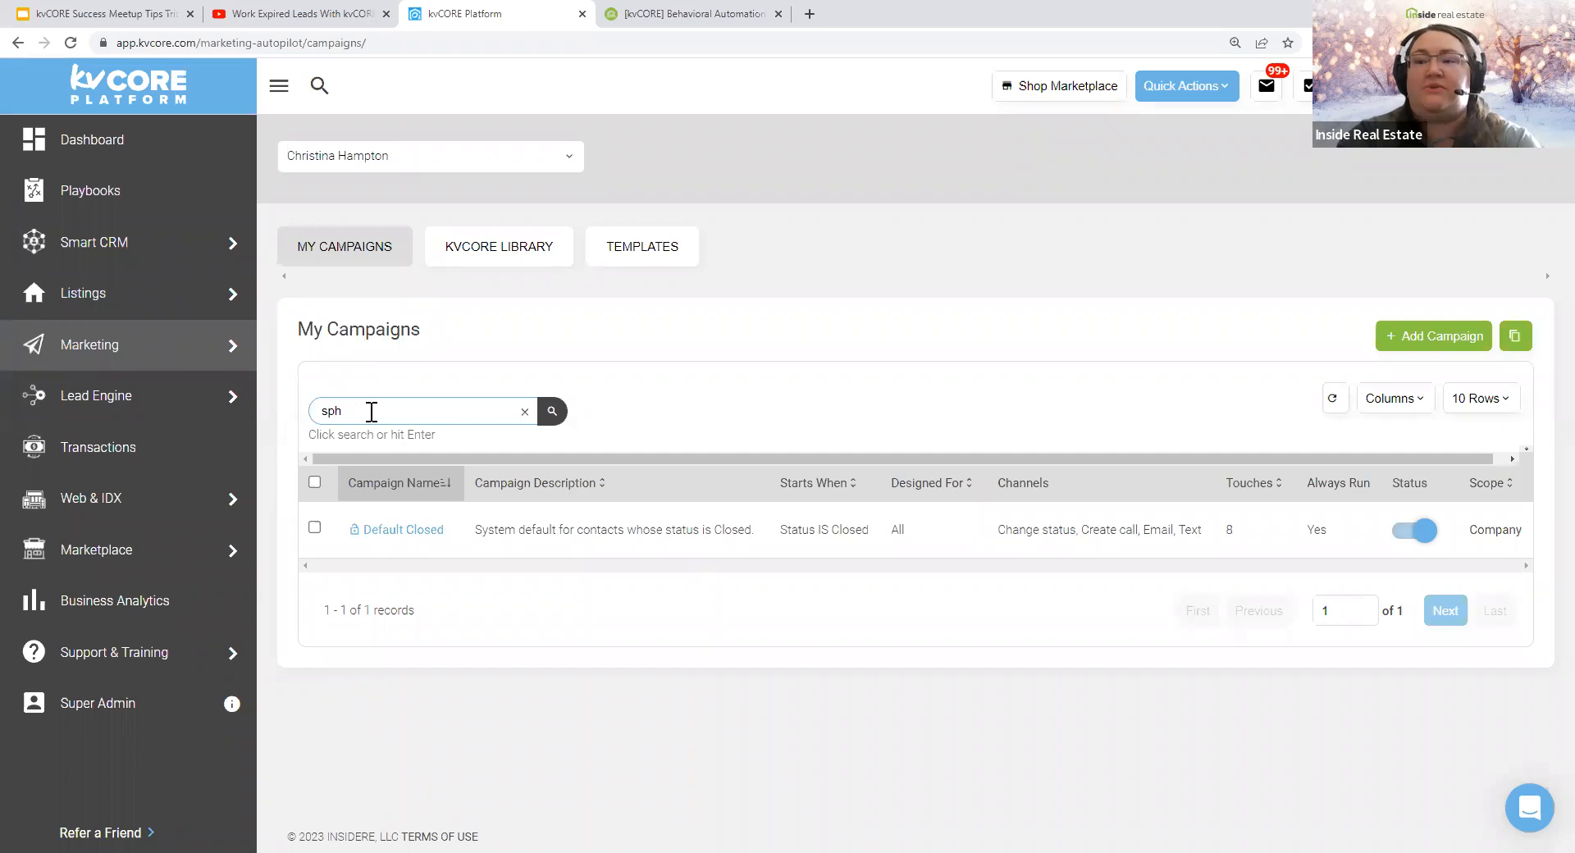
key("Return")
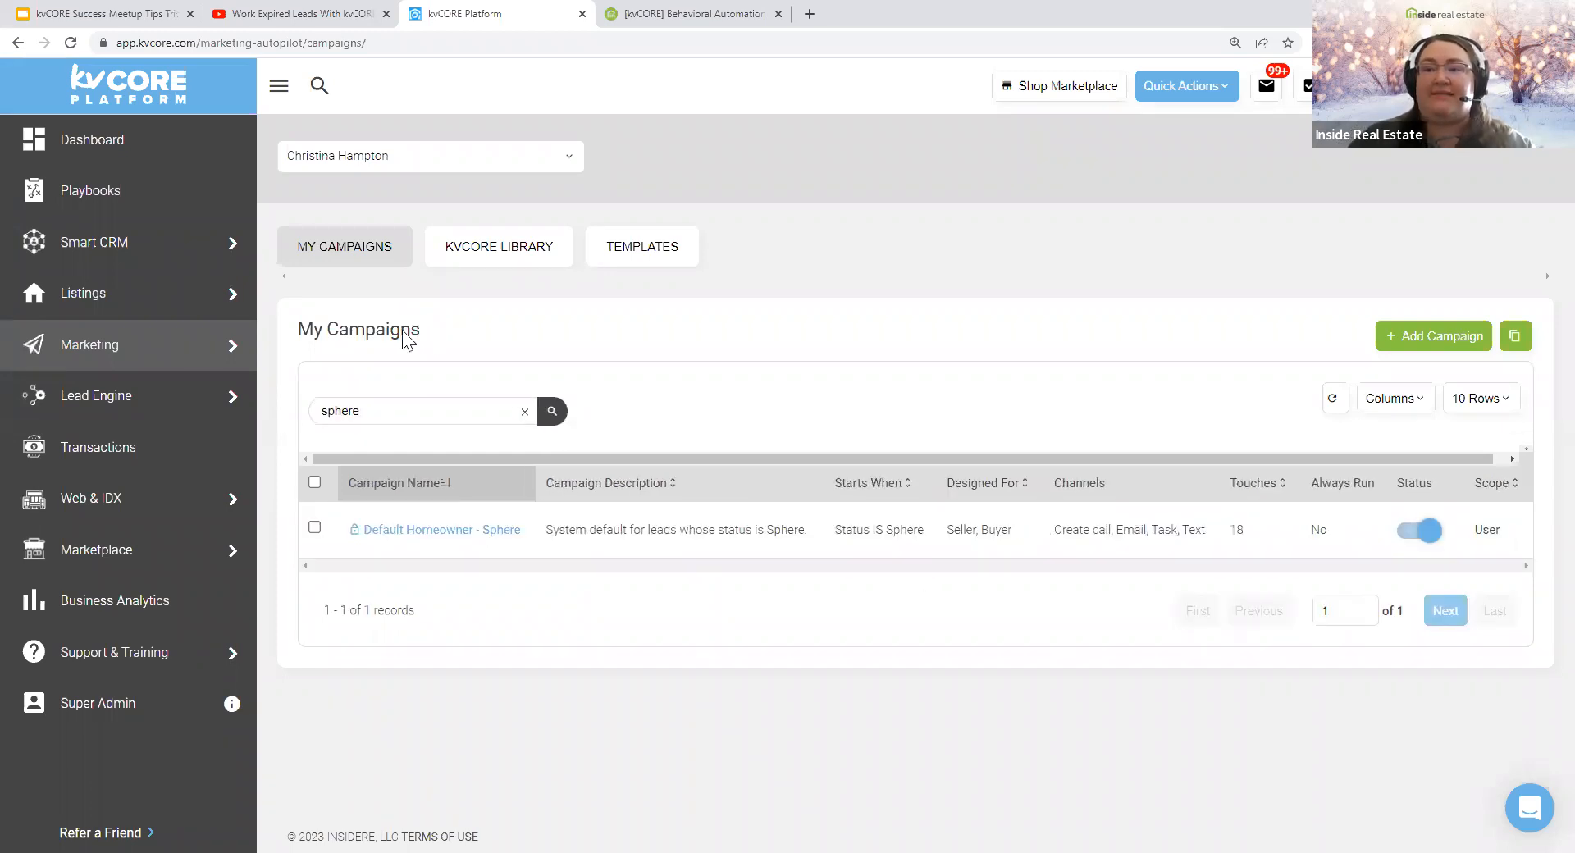
- Try to turn off the status of the Default Homeowner - Sphere campaign, and decline the confirmation
left_click_drag(420, 330, 295, 325)
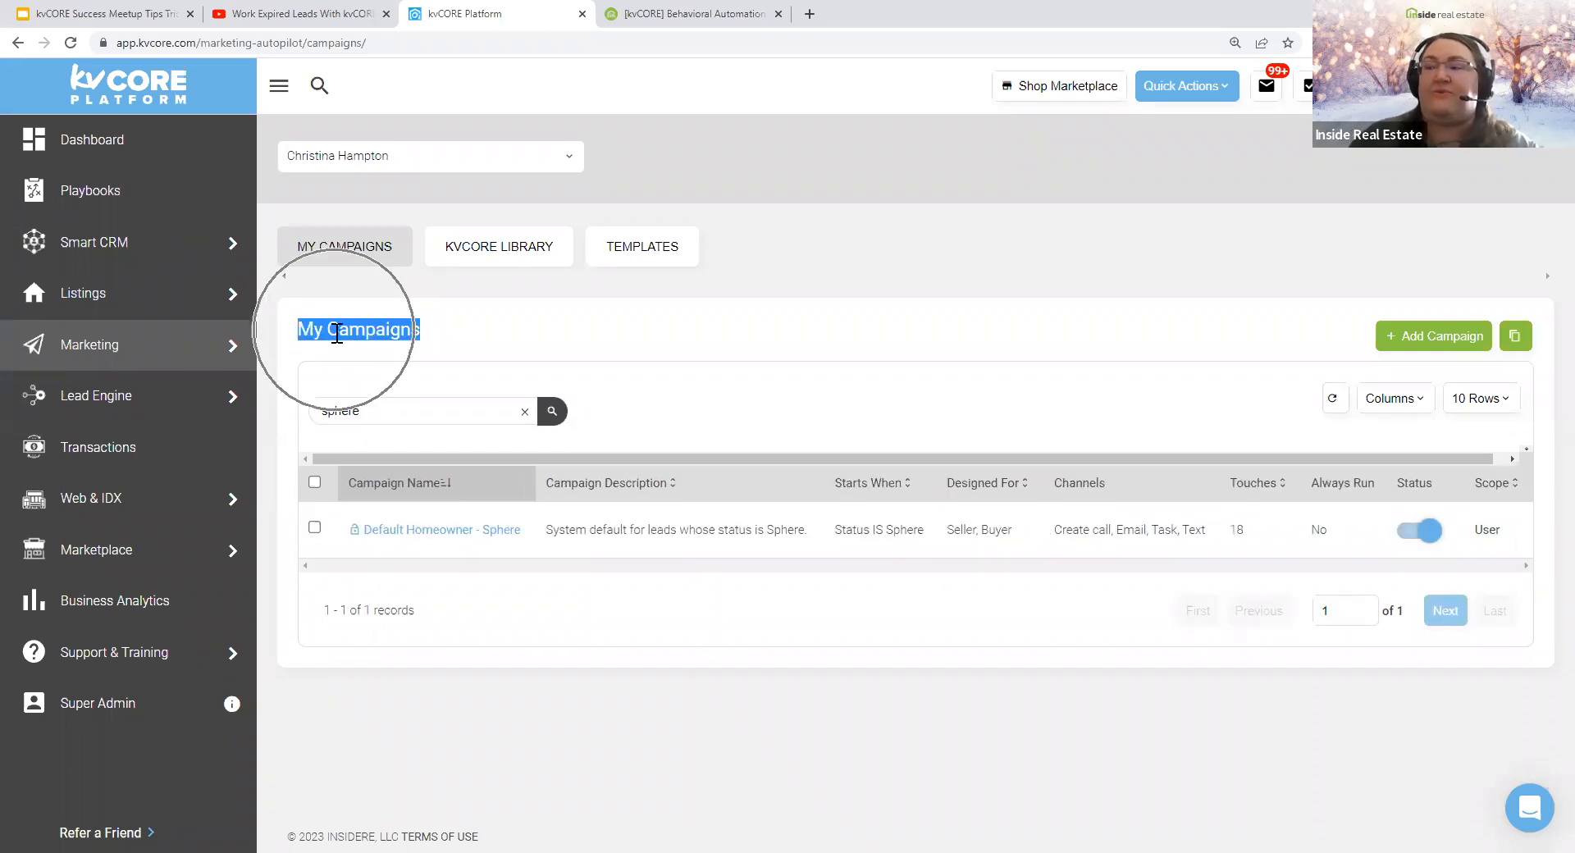
left_click(1423, 531)
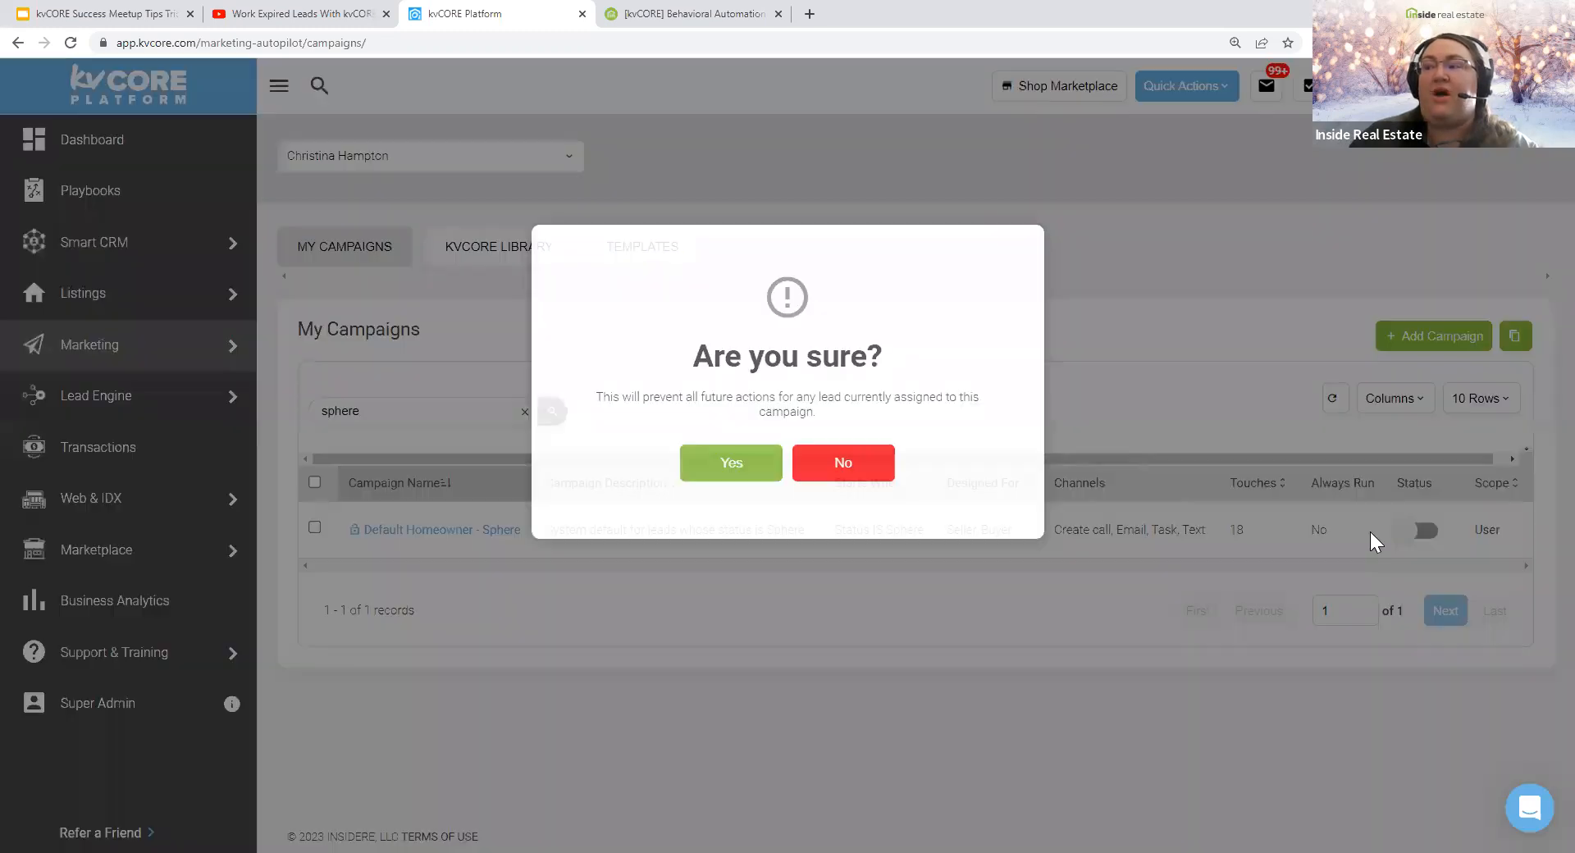
left_click(845, 472)
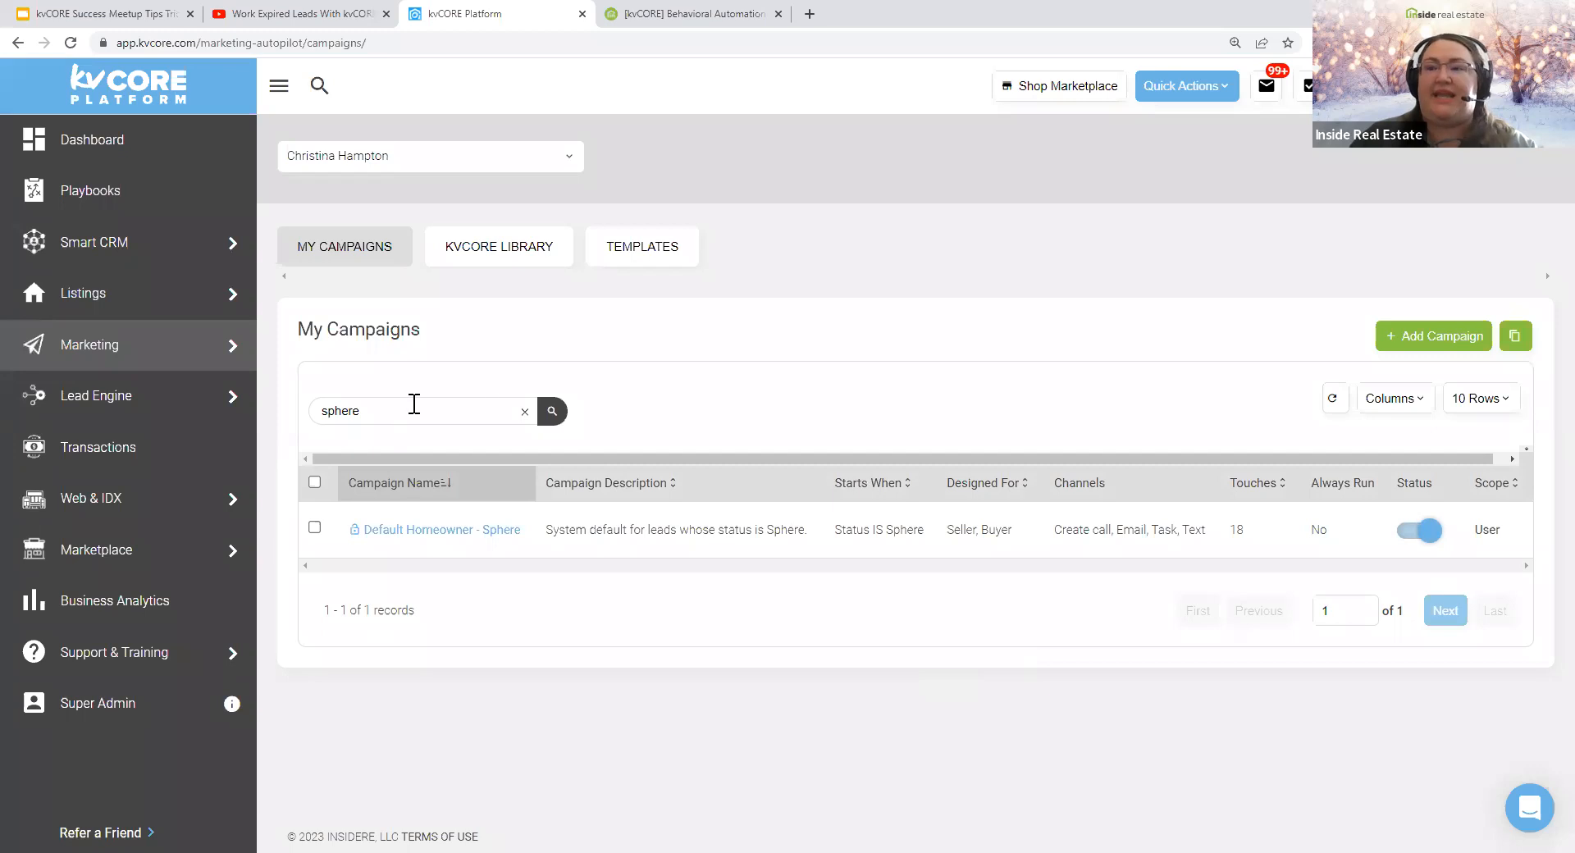
- Clear the search in My Campaigns to list all campaigns
left_click(525, 412)
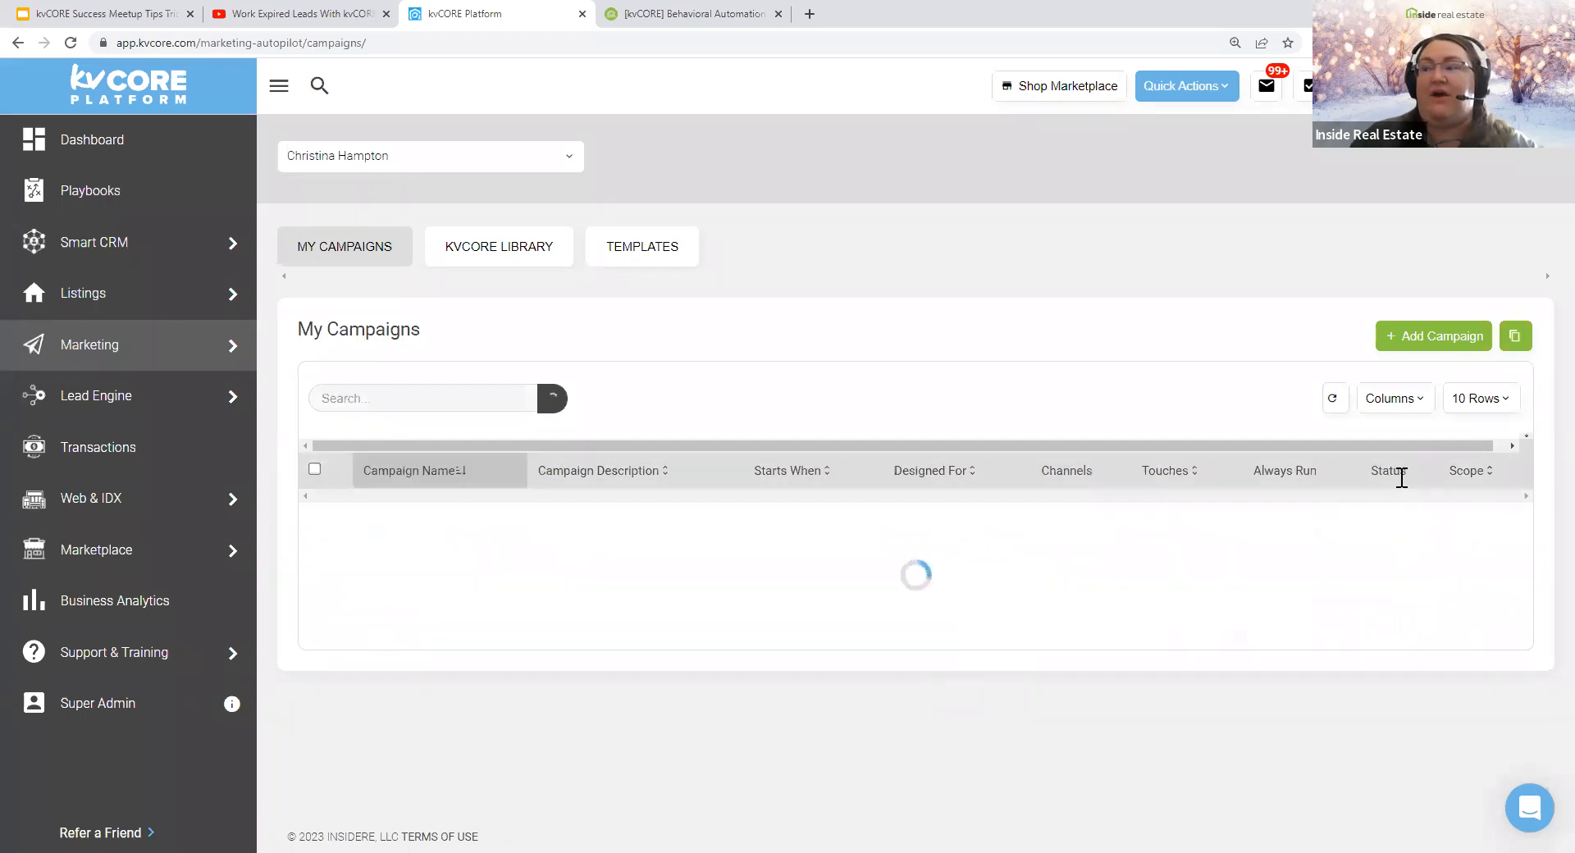
key("ctrl")
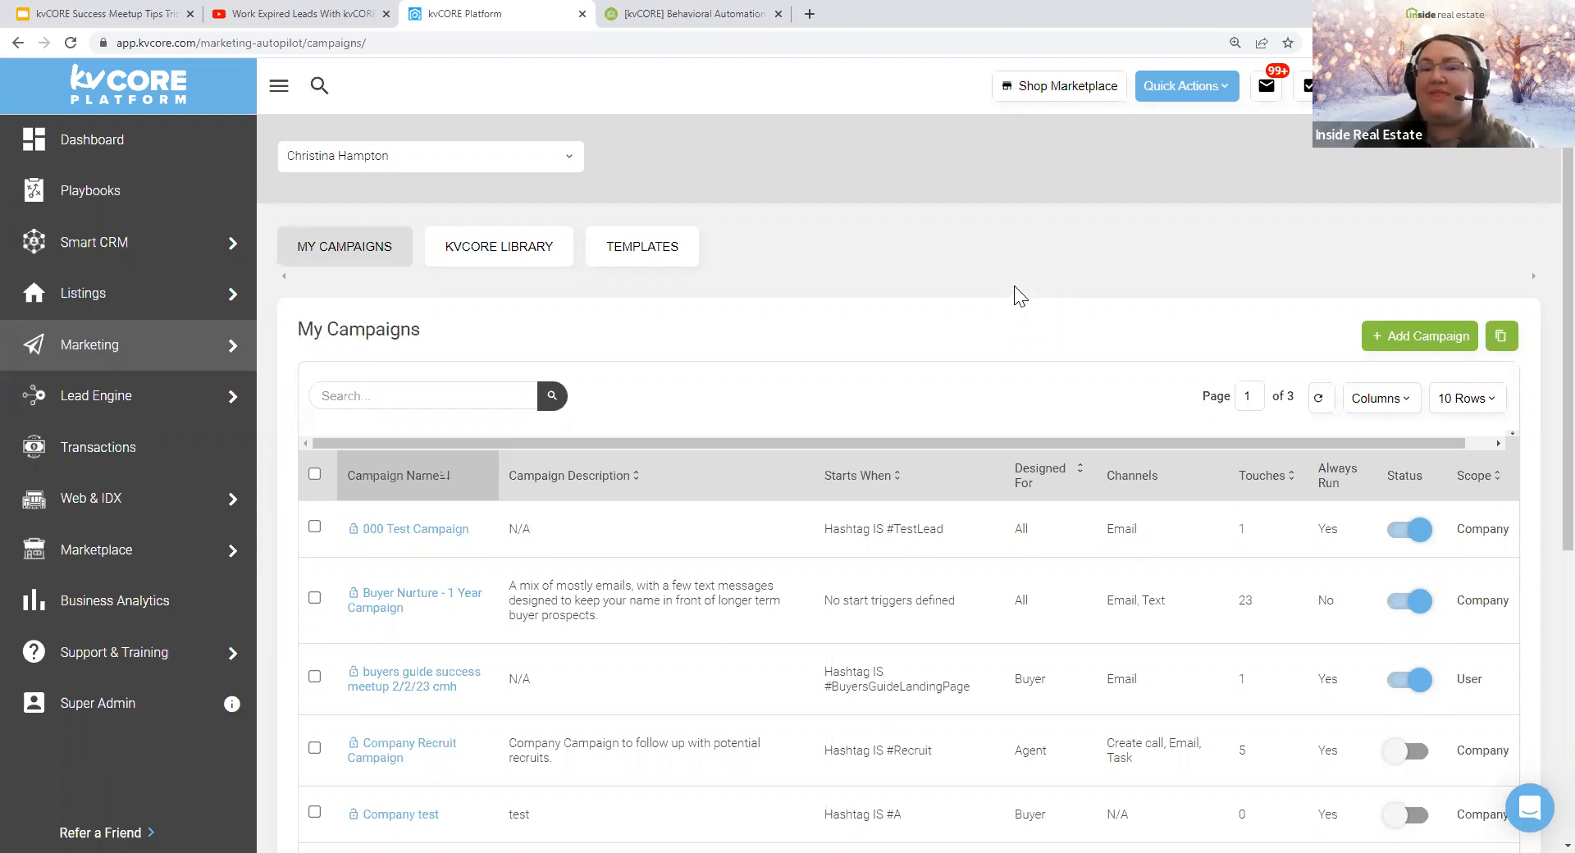
left_click(96, 242)
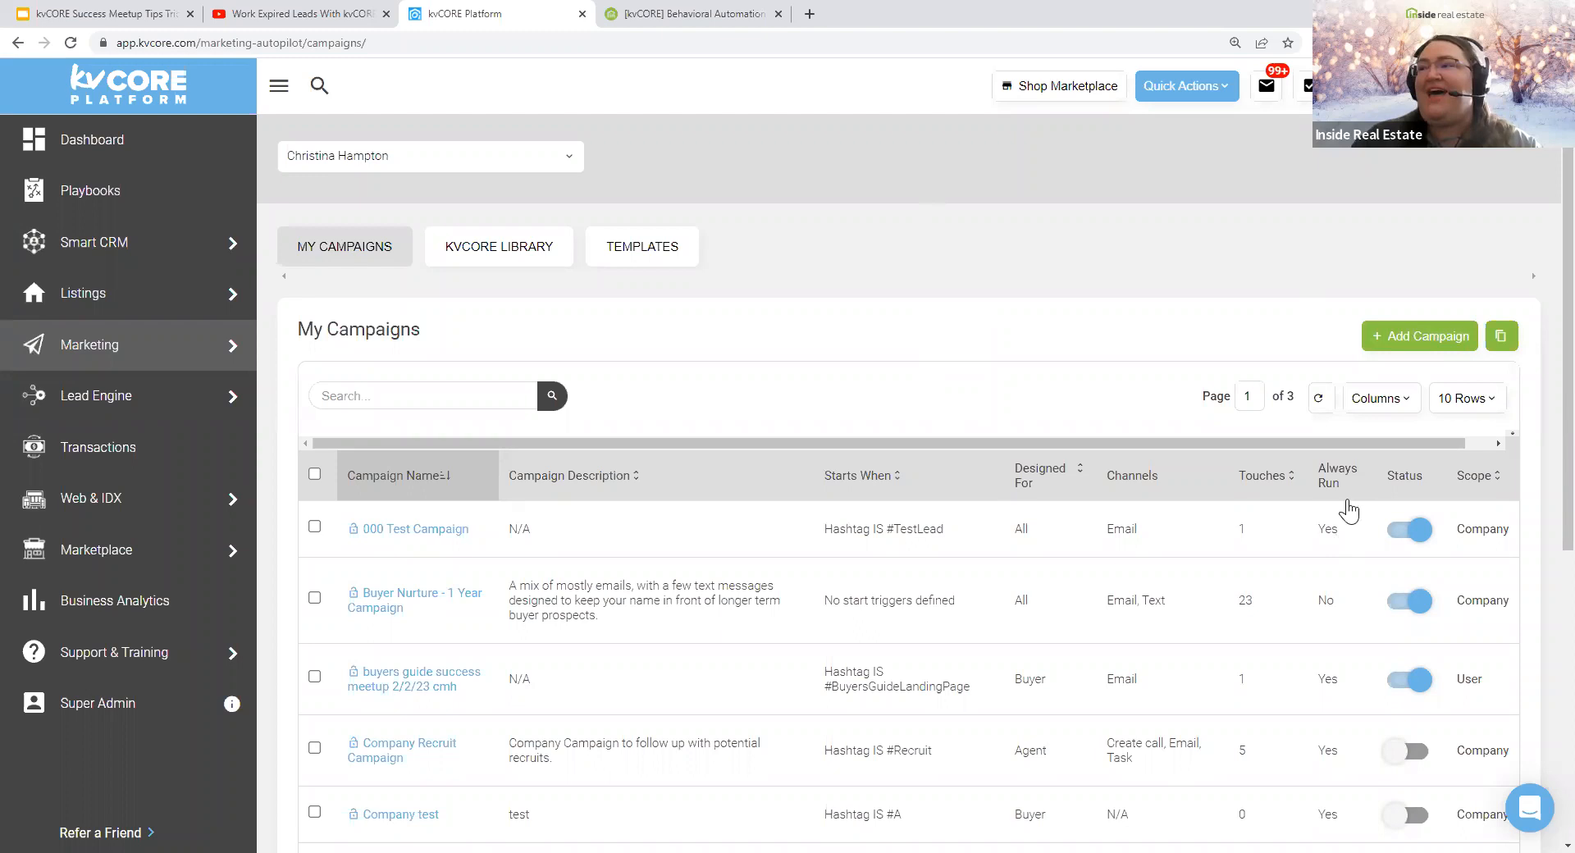
- Switch to the YouTube Success Meetups playlist and find the "Work Your Sphere" Playbook Walkthrough - 10/11 video
key("ctrl+shift+Tab")
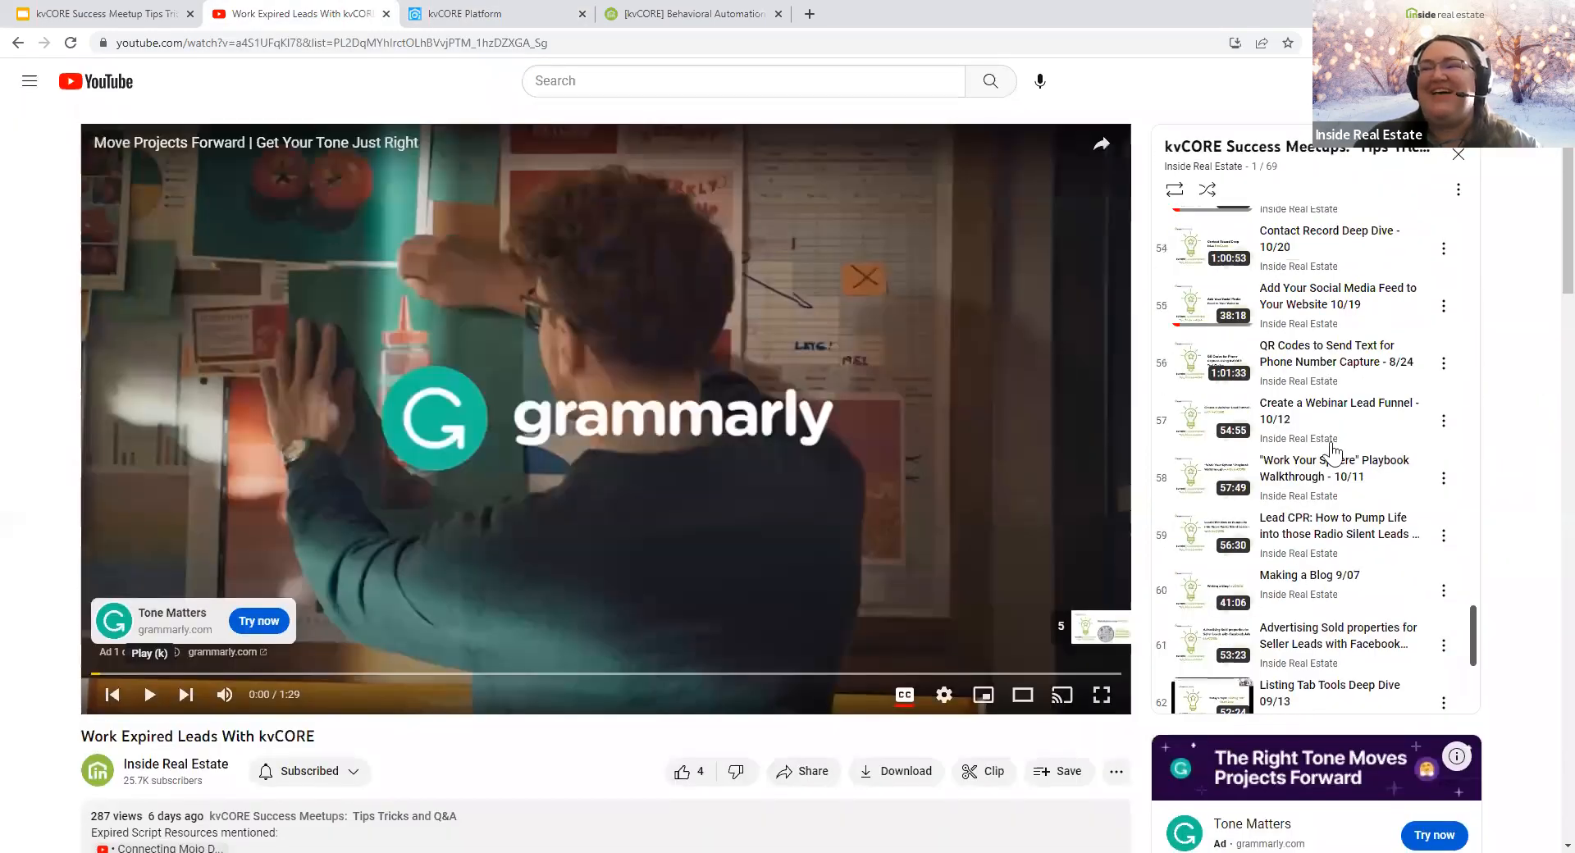
scroll(1342, 476, "down", 1)
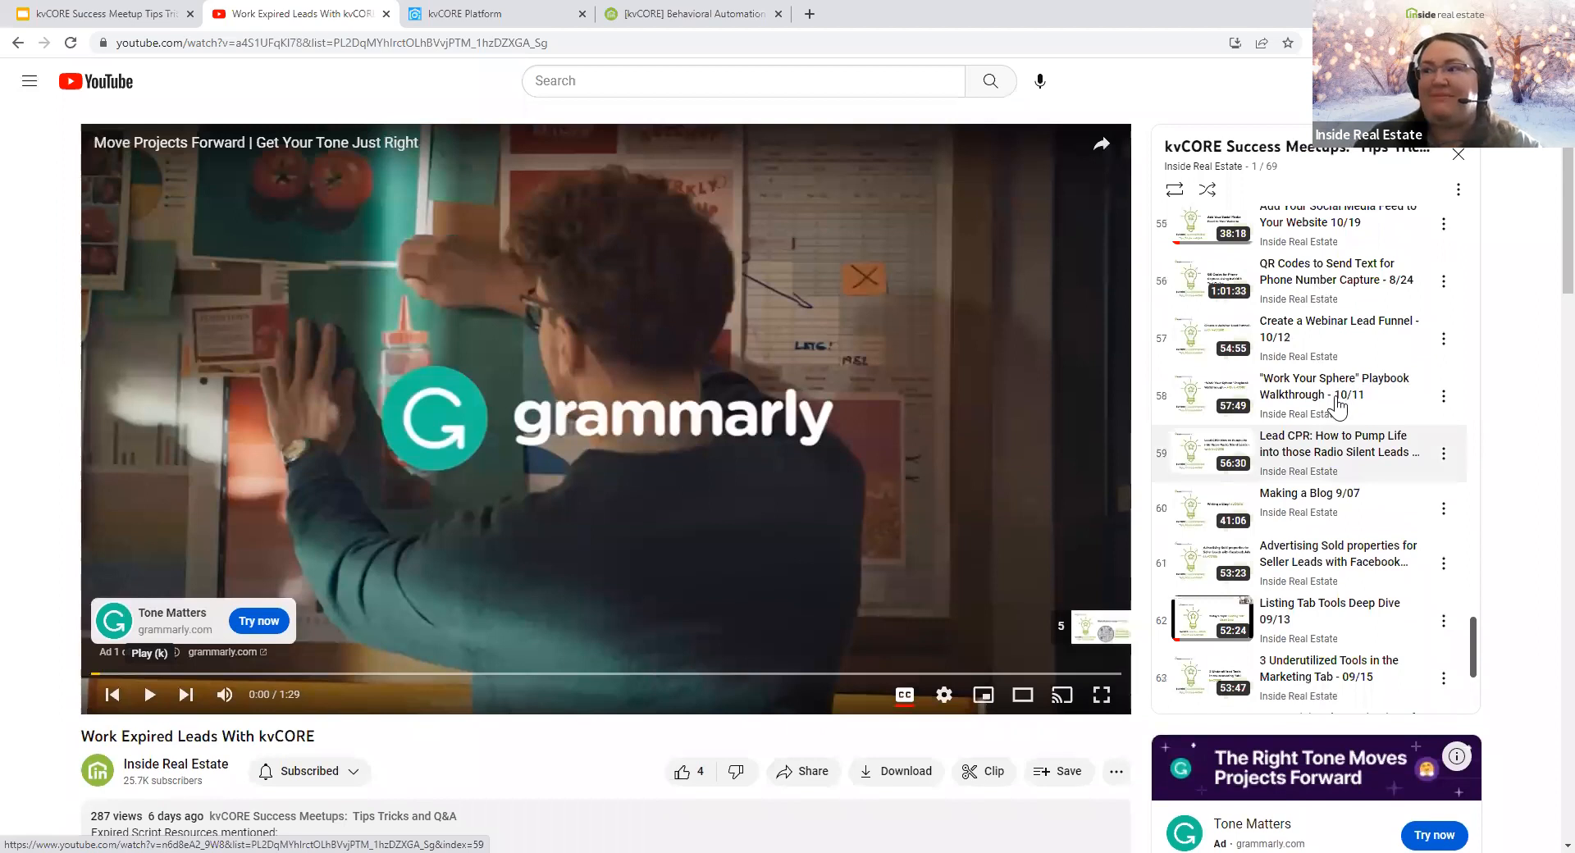
key("ctrl")
key("ctrl")
key("ctrl")
key("ctrl")
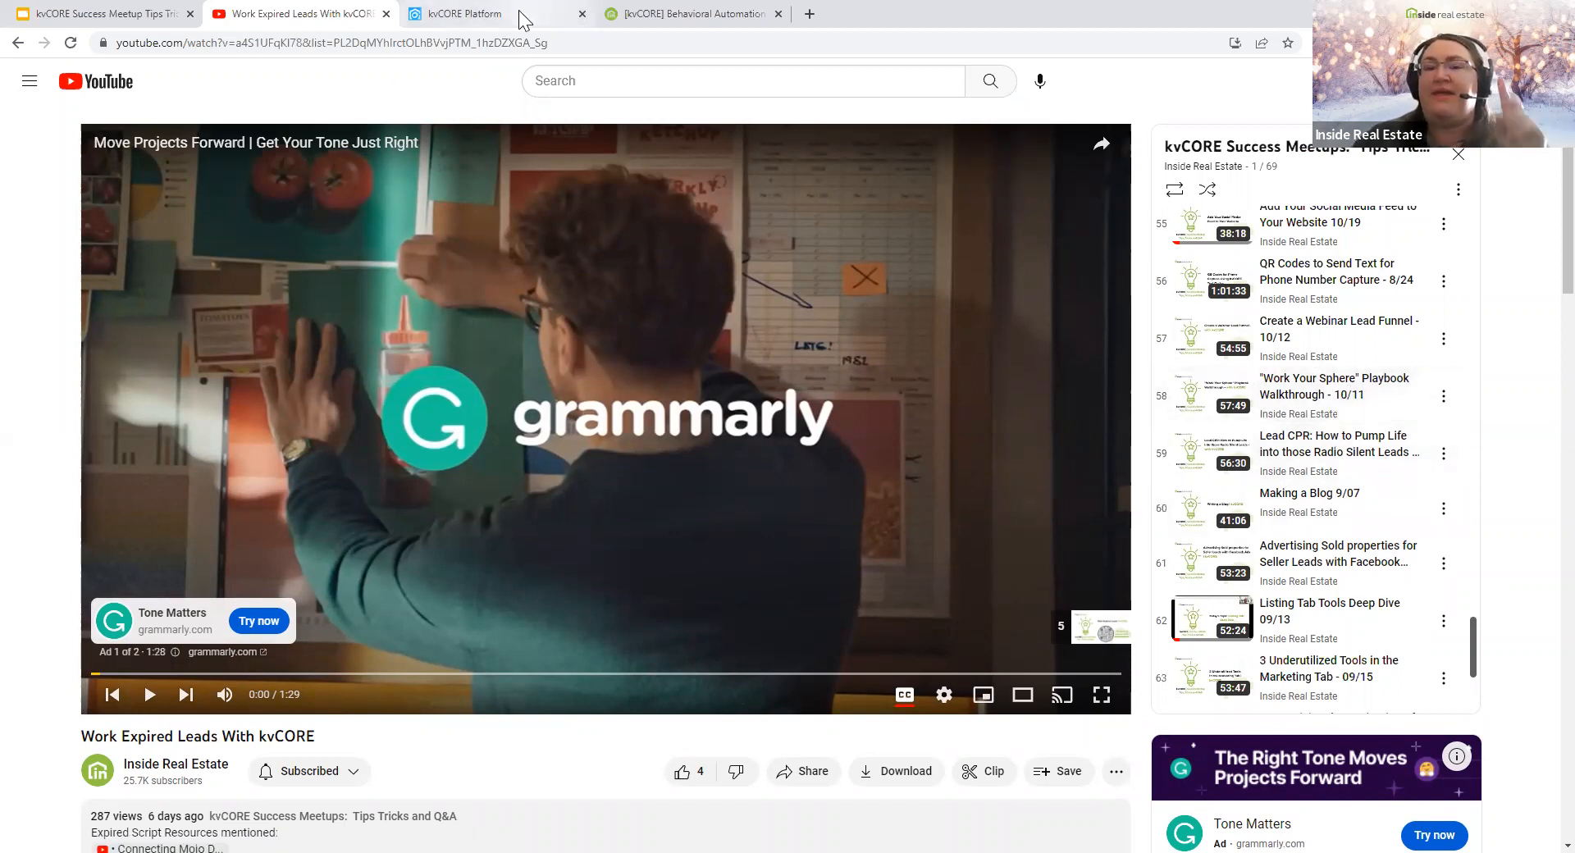
mouse_move(520, 14)
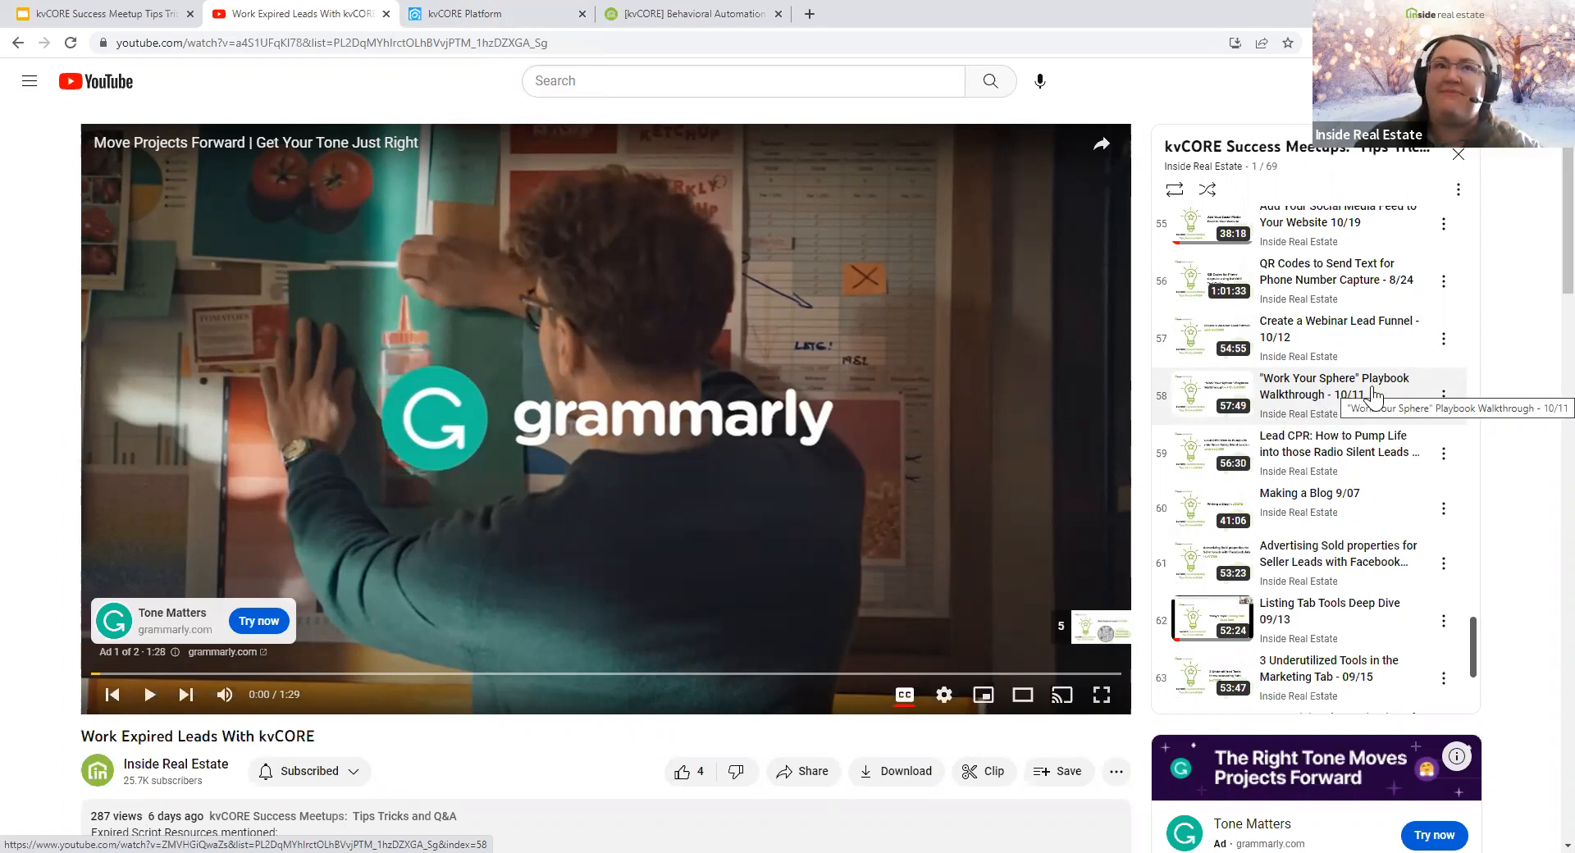
left_click(1373, 395)
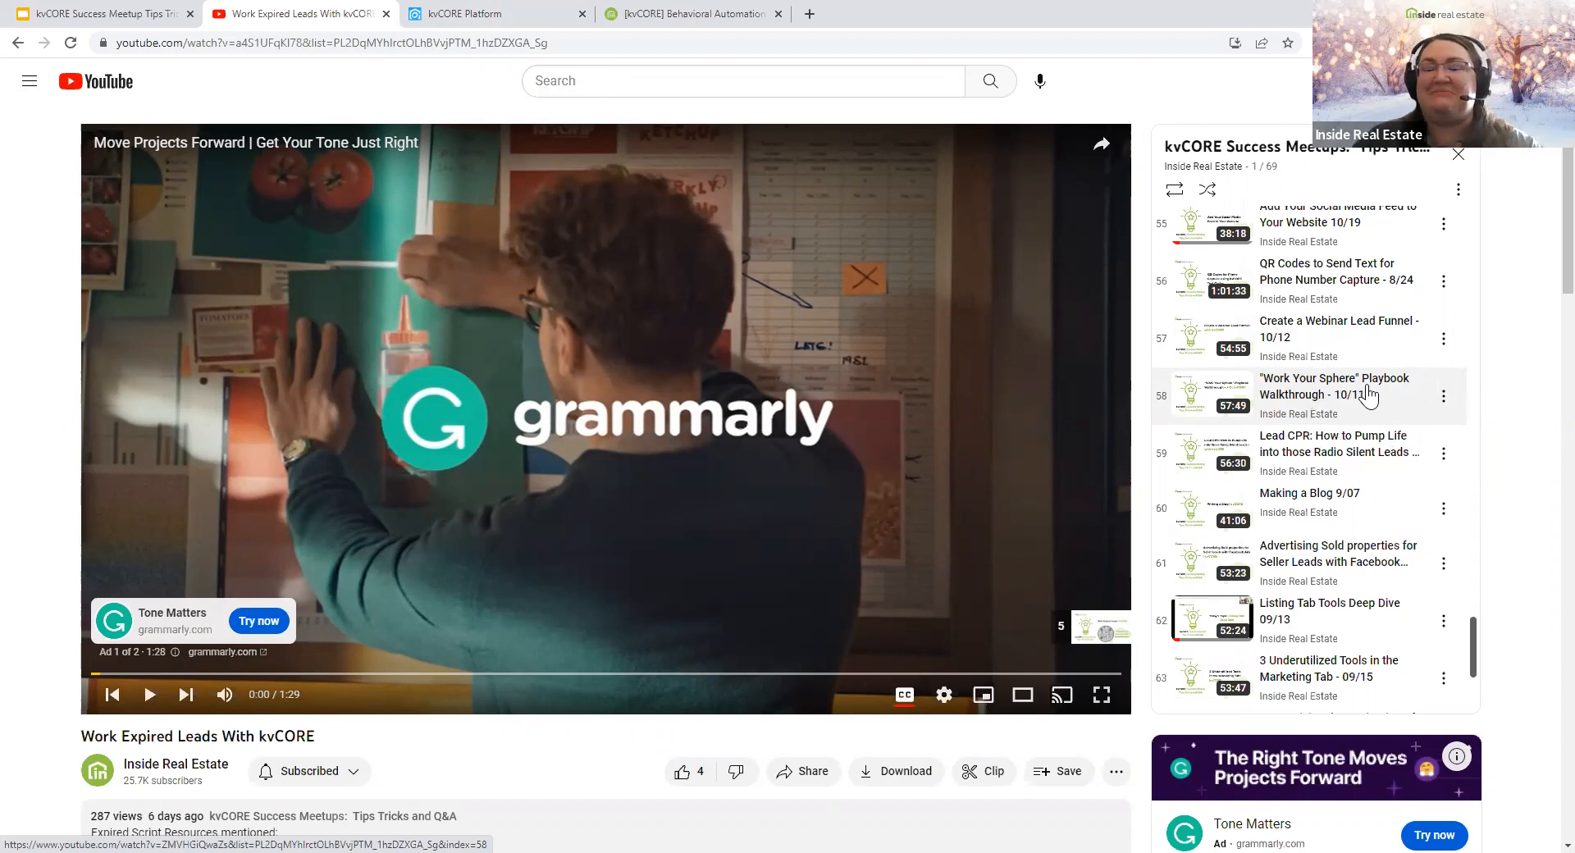
- Return to the Google Slides deck and jump to the 5 Daily Activities! slide
left_click(100, 16)
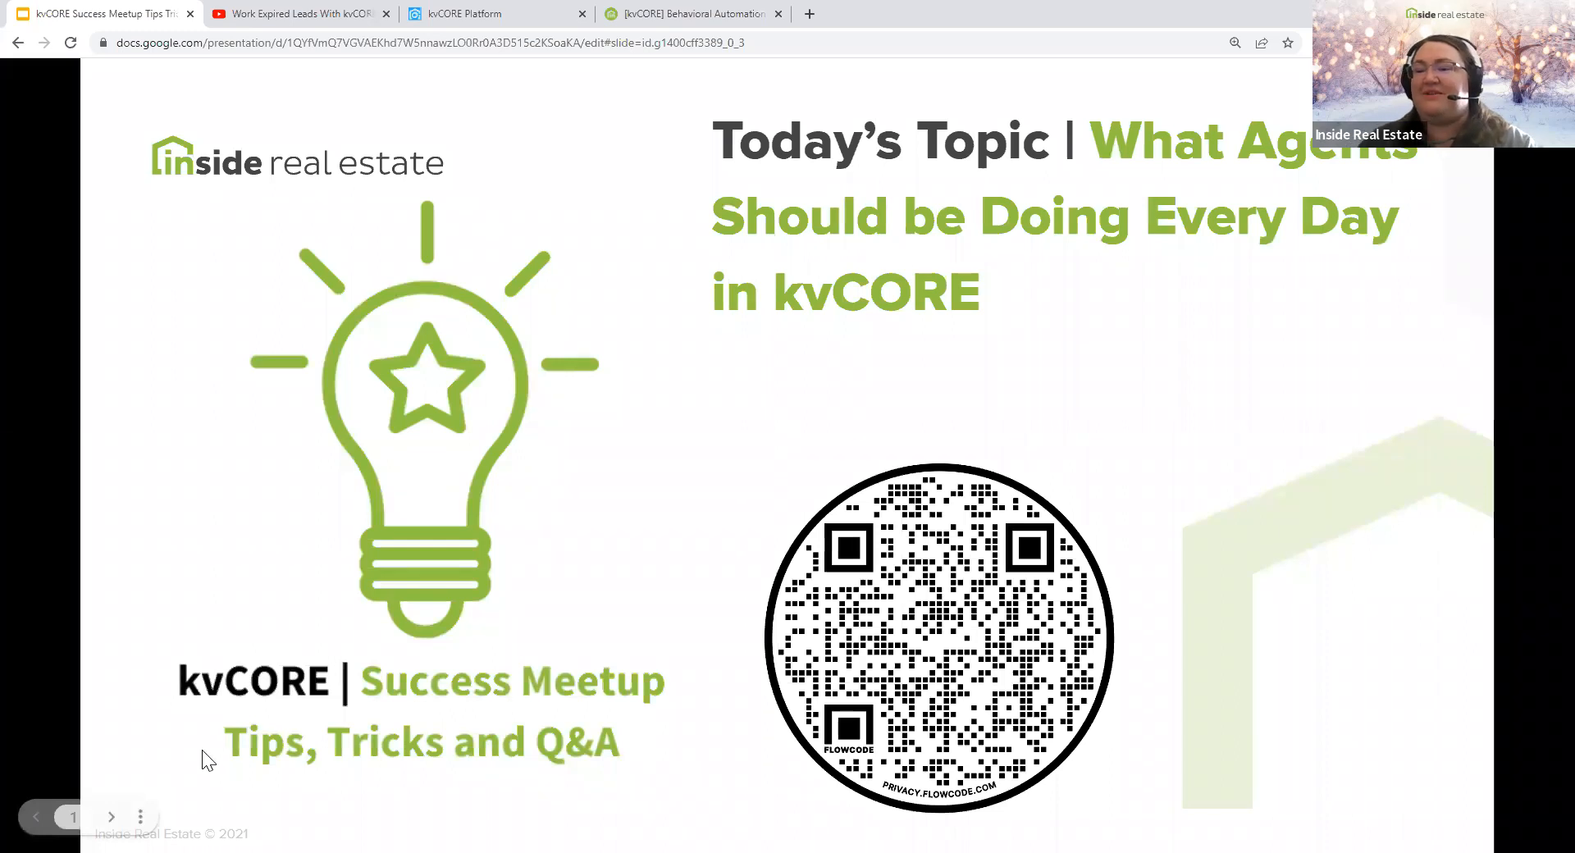
left_click(74, 817)
left_click(255, 743)
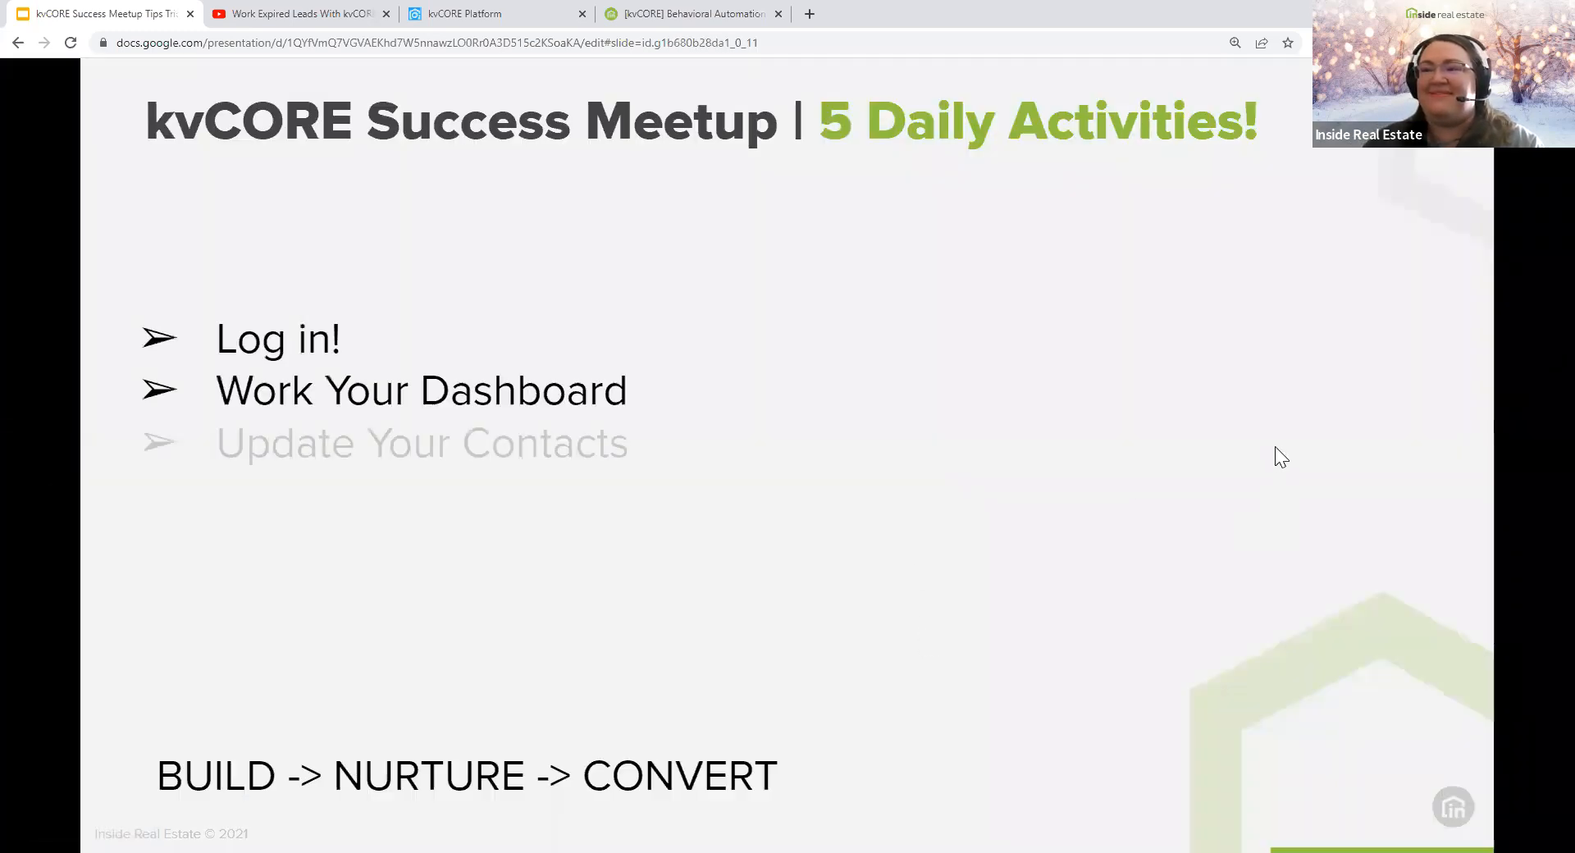